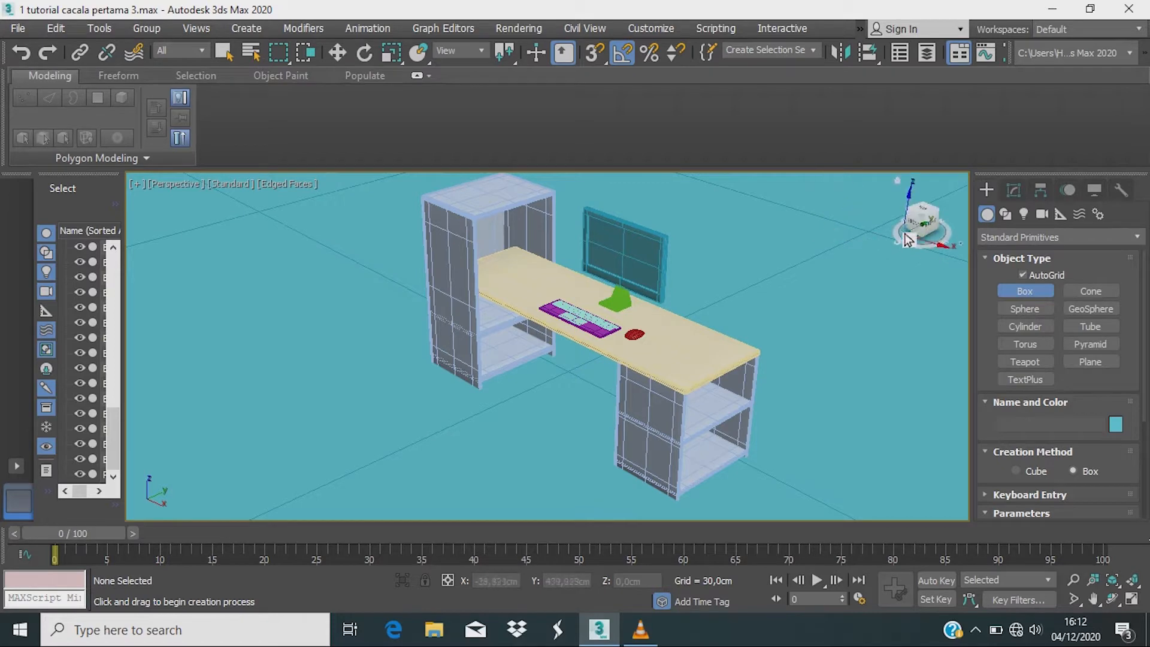
# Step: Create a thin, flat rectangular box on the ground grid in front of the desk's open shelf unit
pyautogui.moveTo(922, 231); pyautogui.dragTo(893, 218)
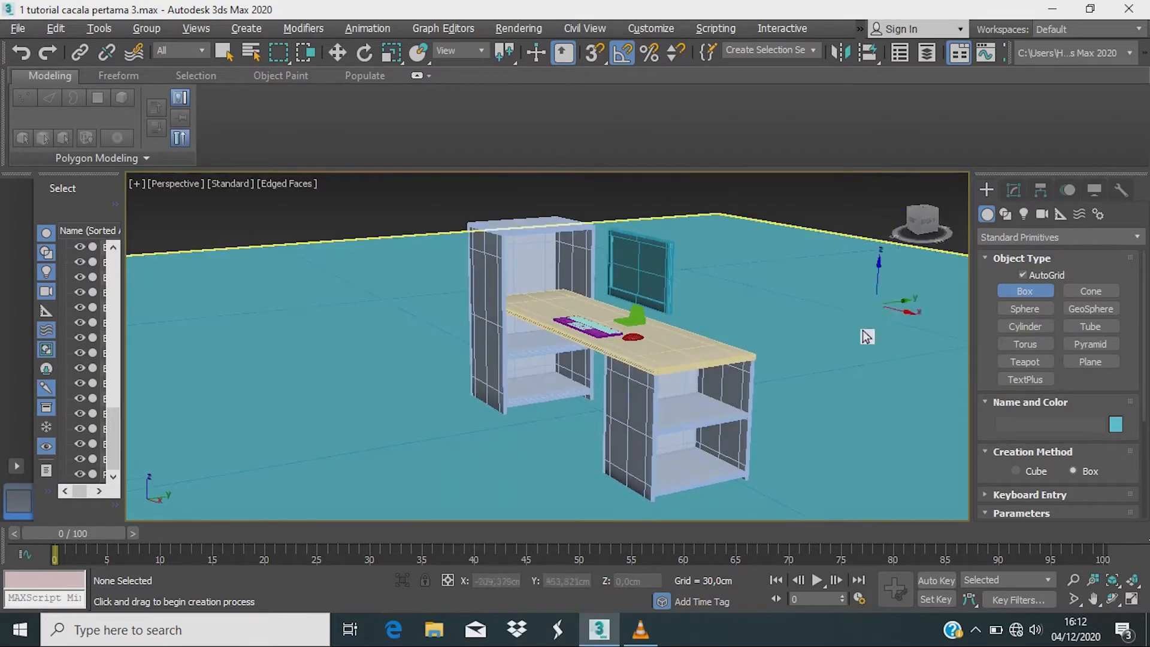
pyautogui.scroll(2, 795, 413)
pyautogui.scroll(3, 740, 455)
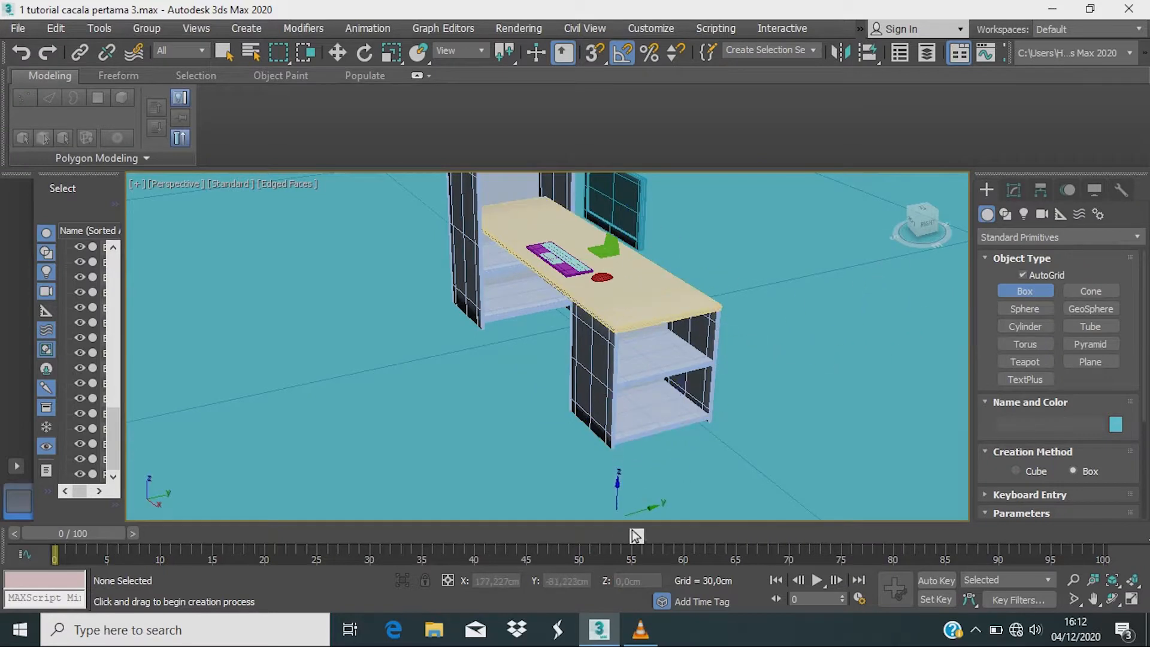
pyautogui.scroll(2, 647, 492)
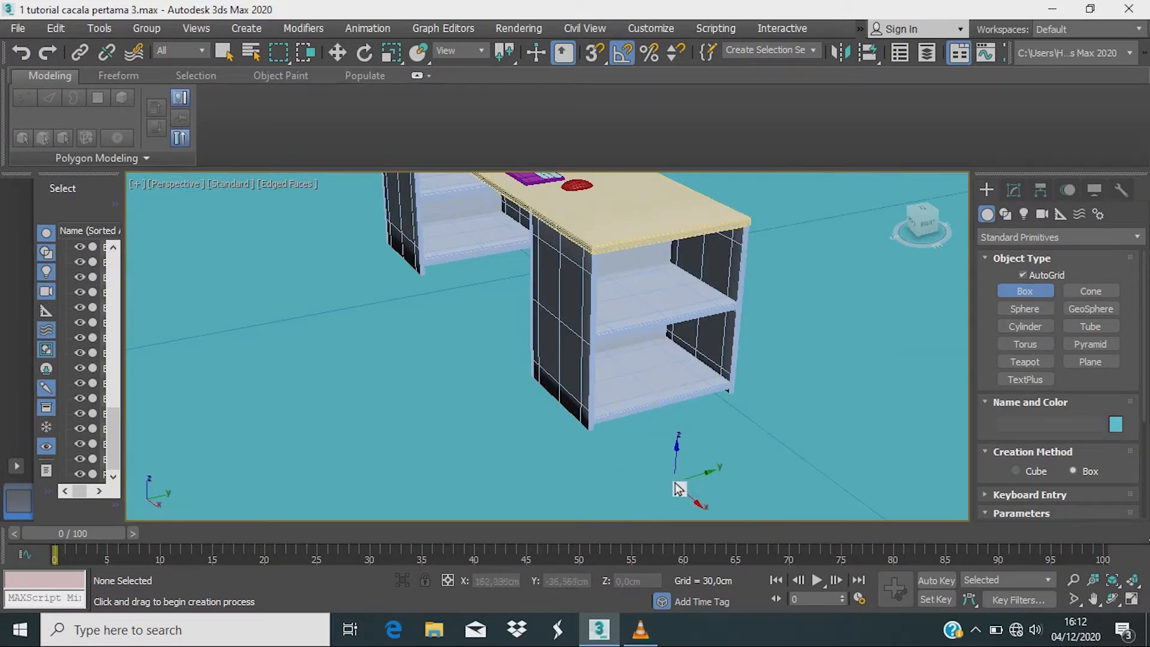
pyautogui.click(1013, 292)
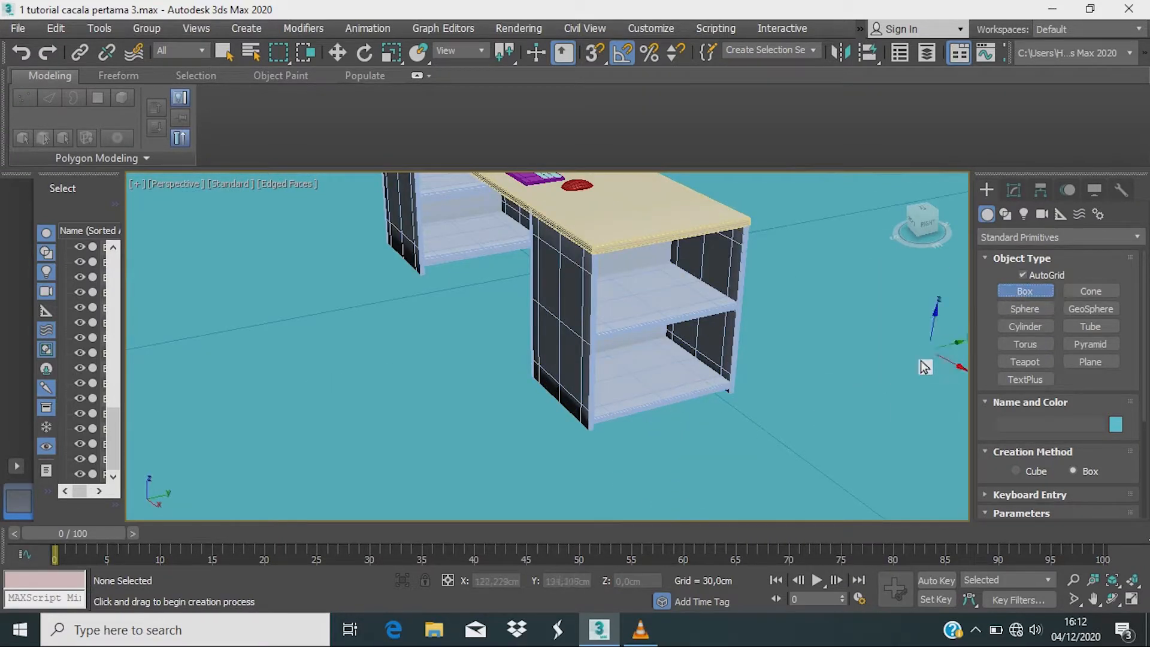
pyautogui.moveTo(700, 474); pyautogui.dragTo(803, 474)
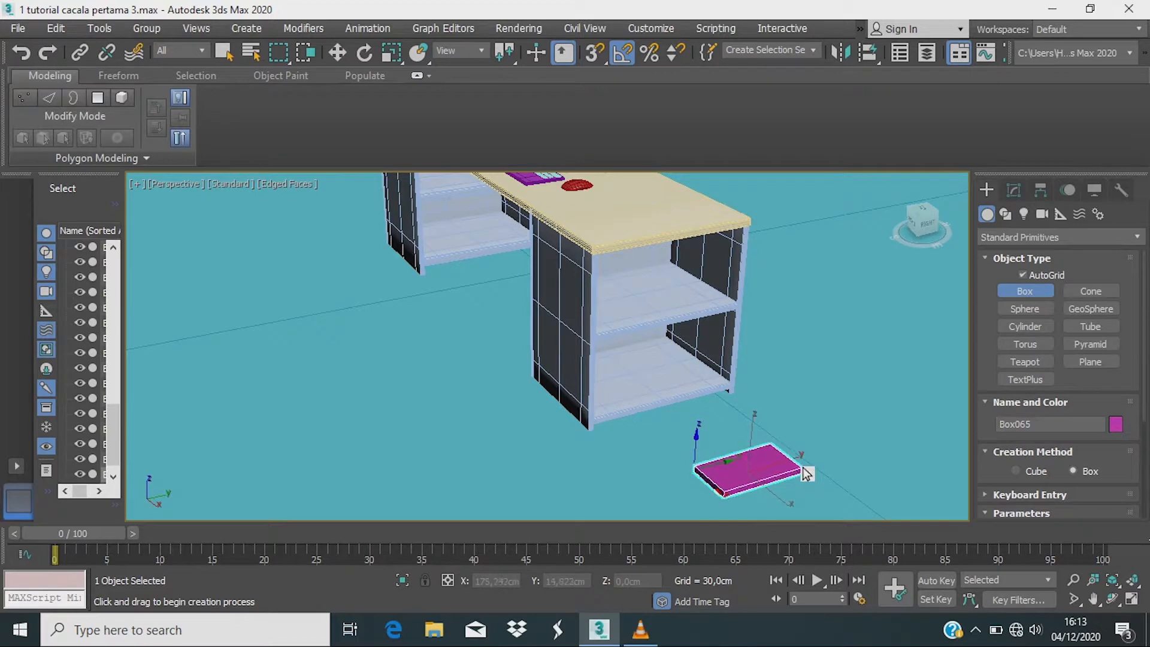
pyautogui.click(805, 468)
# Step: Convert the new flat box to an Editable Poly
pyautogui.keyDown('alt'); pyautogui.moveTo(806, 469); pyautogui.dragTo(742, 421, button='middle'); pyautogui.keyUp('alt')
pyautogui.press('w')
pyautogui.scroll(2, 745, 447)
pyautogui.scroll(2, 726, 392)
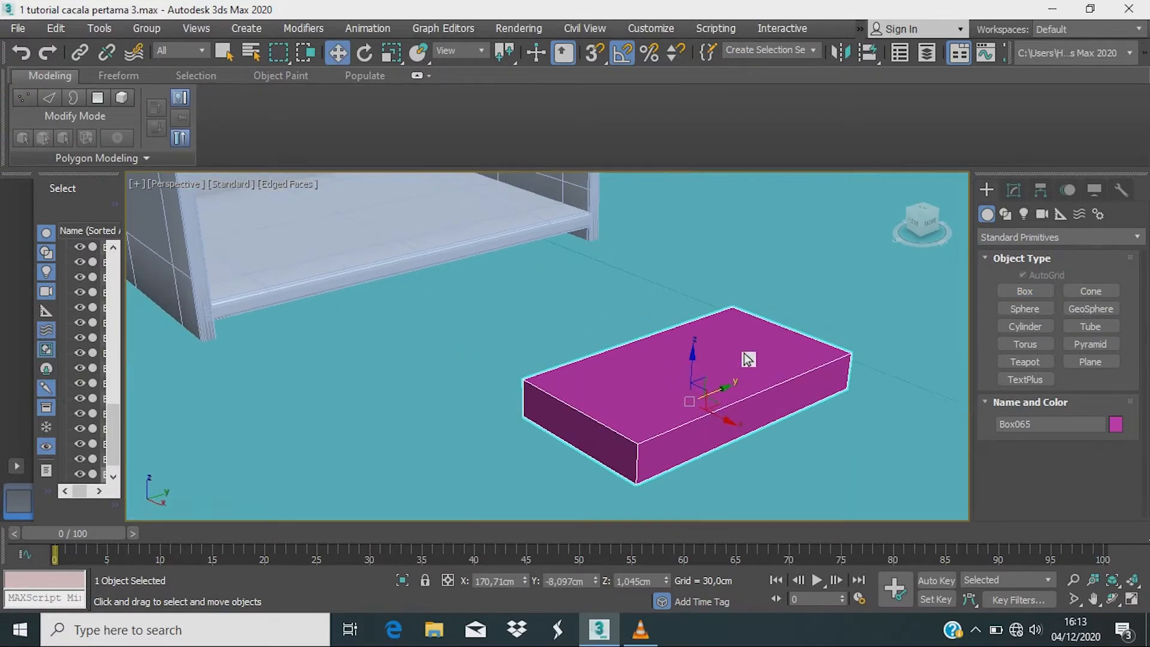
pyautogui.rightClick(799, 290)
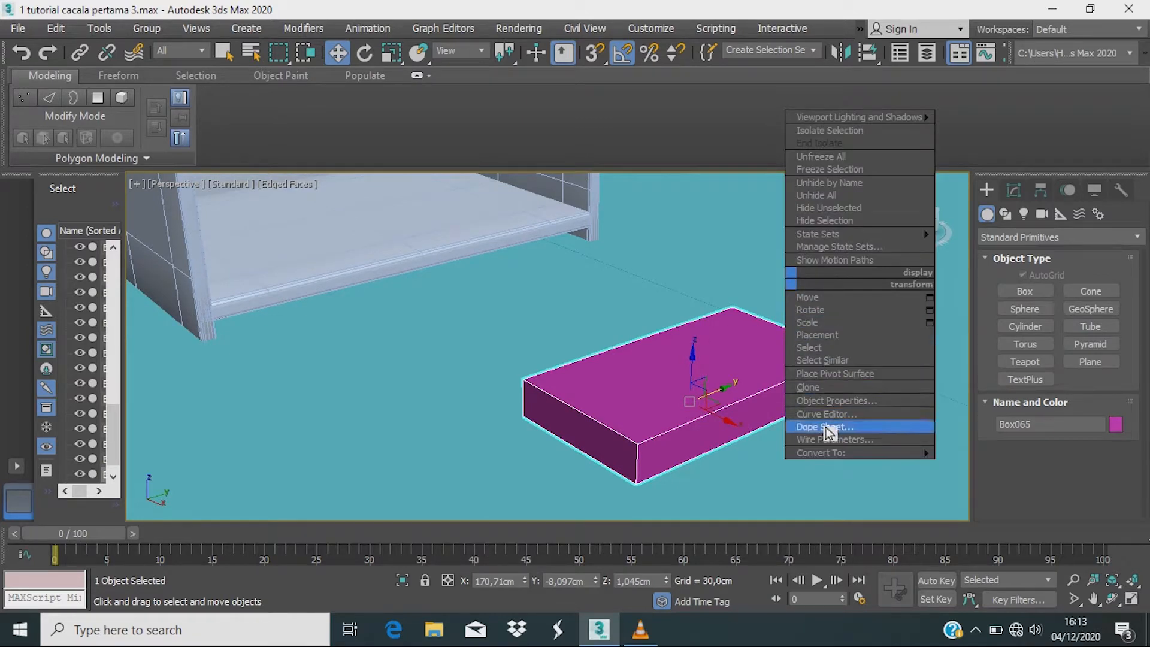
pyautogui.moveTo(839, 454)
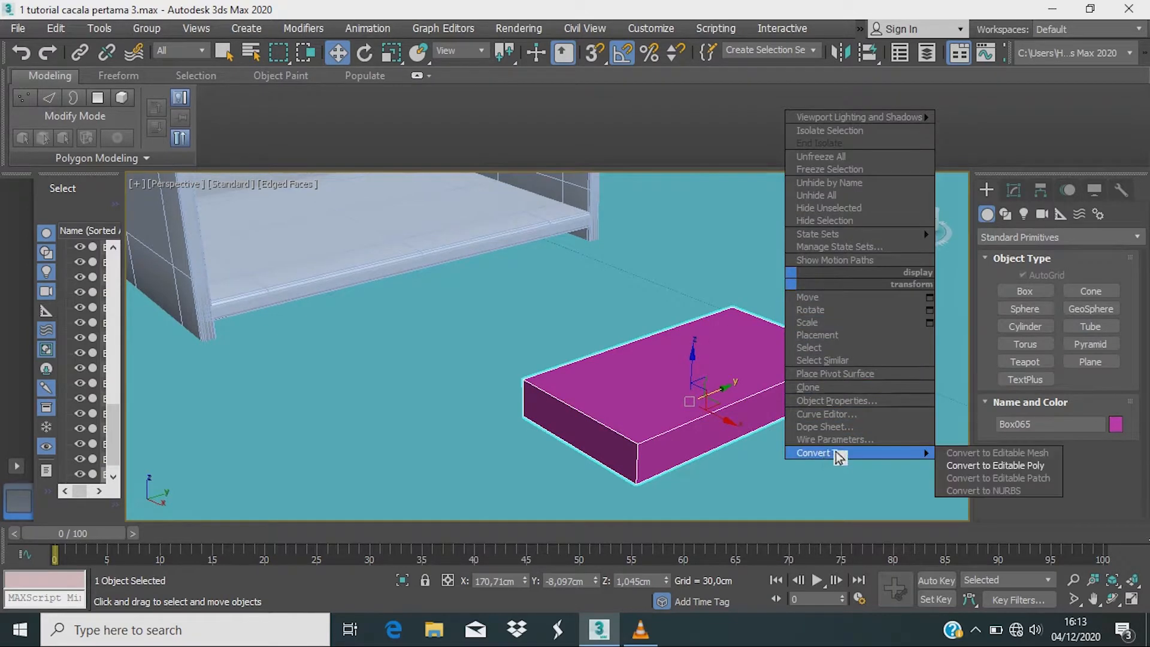
pyautogui.click(974, 466)
# Step: Connect the two vertical corner edges on one long side of the box with 3 segments and no pinch or slide
pyautogui.keyDown('alt'); pyautogui.moveTo(932, 342); pyautogui.dragTo(768, 423, button='middle'); pyautogui.keyUp('alt')
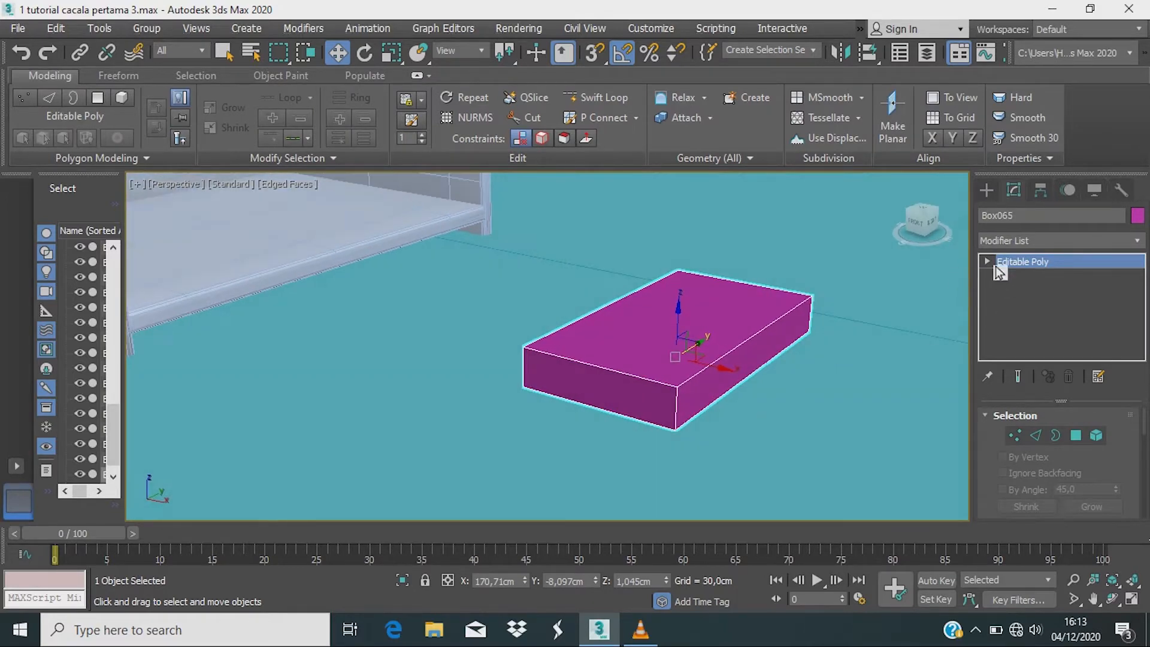
pyautogui.click(988, 262)
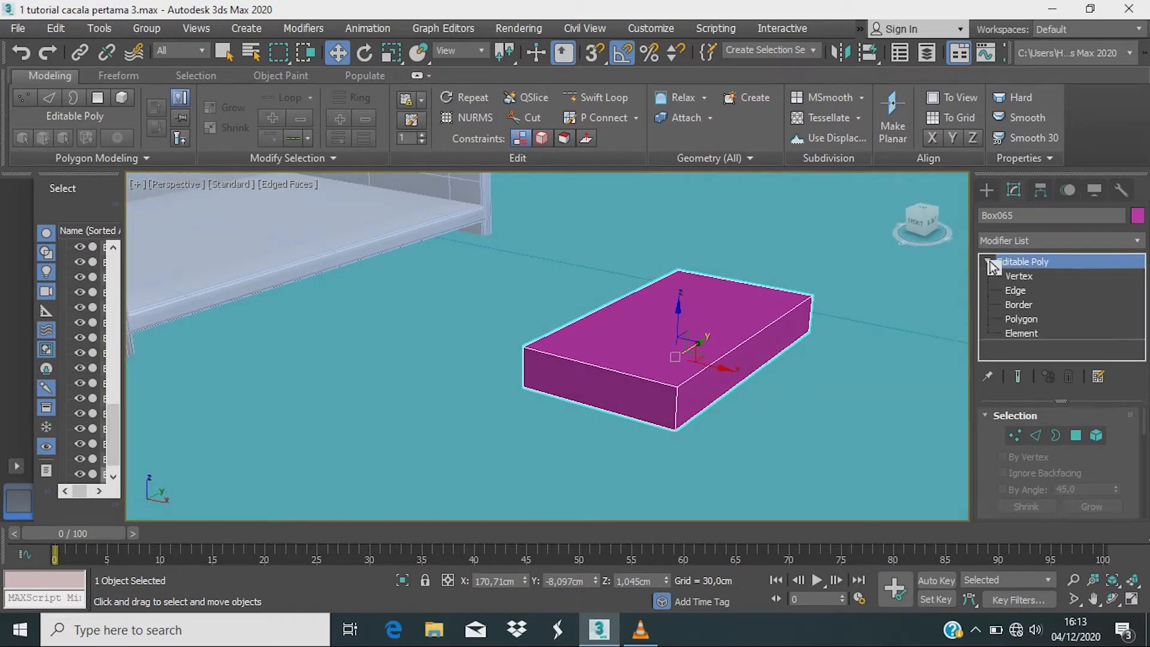
pyautogui.click(1018, 320)
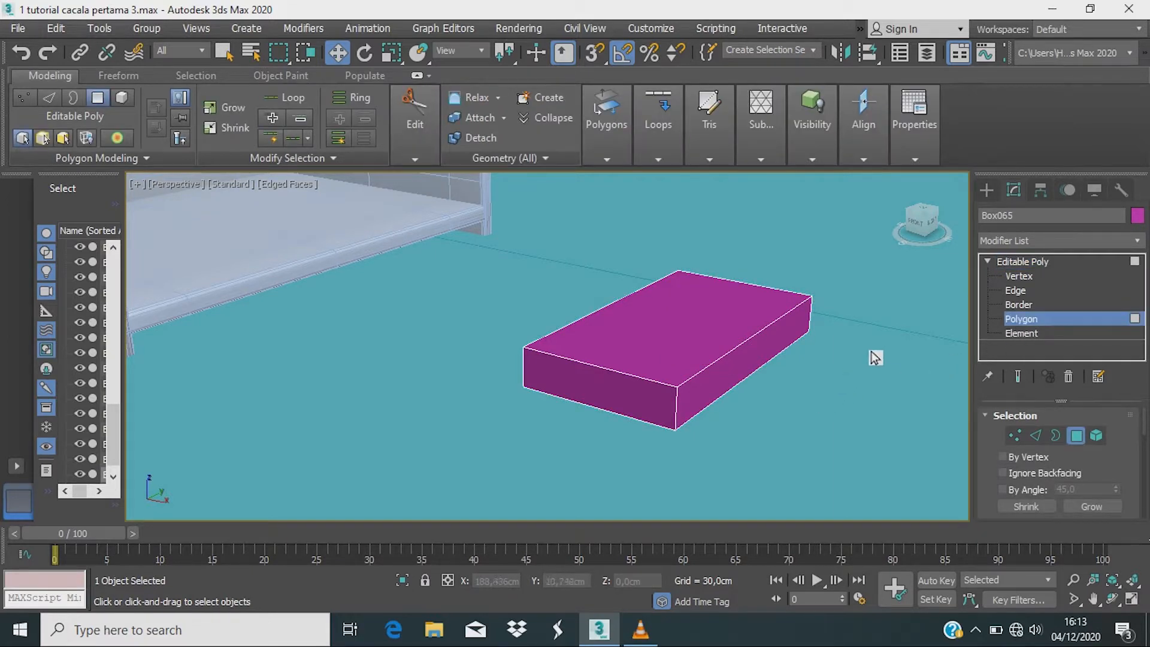
pyautogui.click(1014, 292)
pyautogui.moveTo(930, 228); pyautogui.dragTo(896, 229)
pyautogui.moveTo(773, 381); pyautogui.dragTo(765, 368, button='middle')
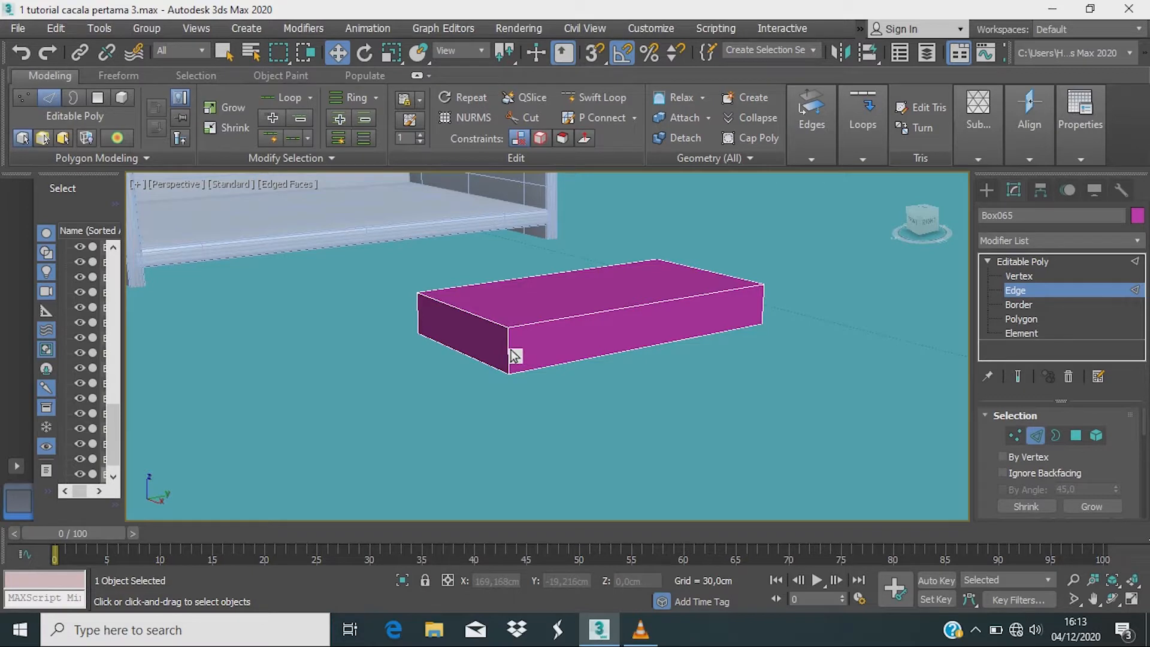
pyautogui.click(512, 350)
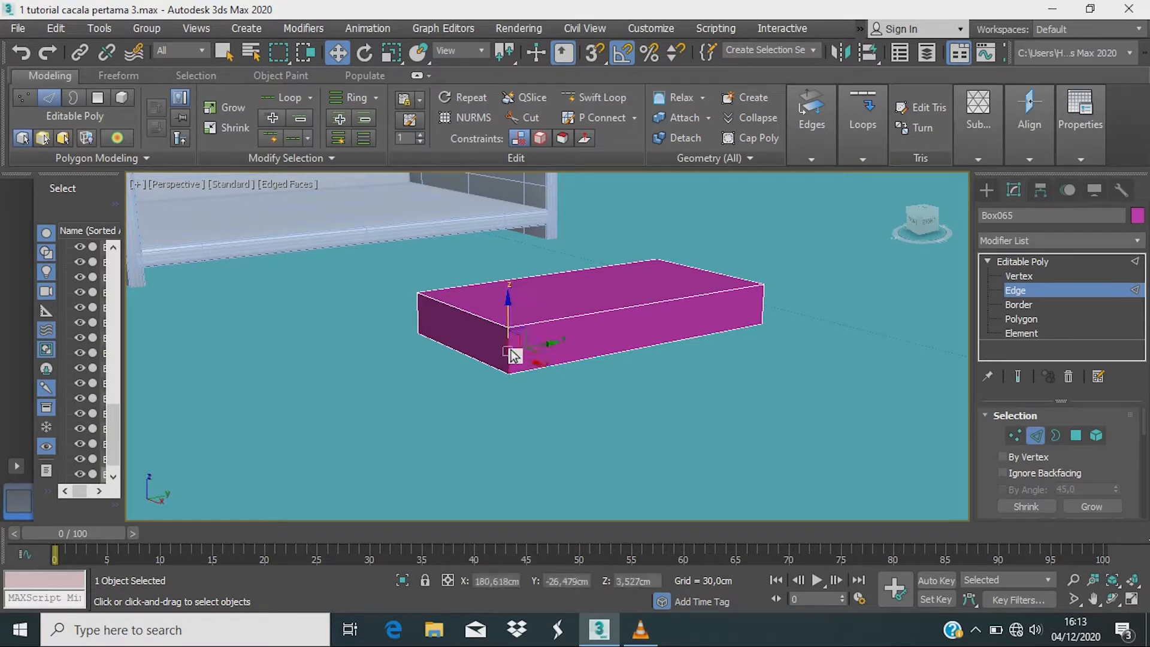
pyautogui.click(764, 308)
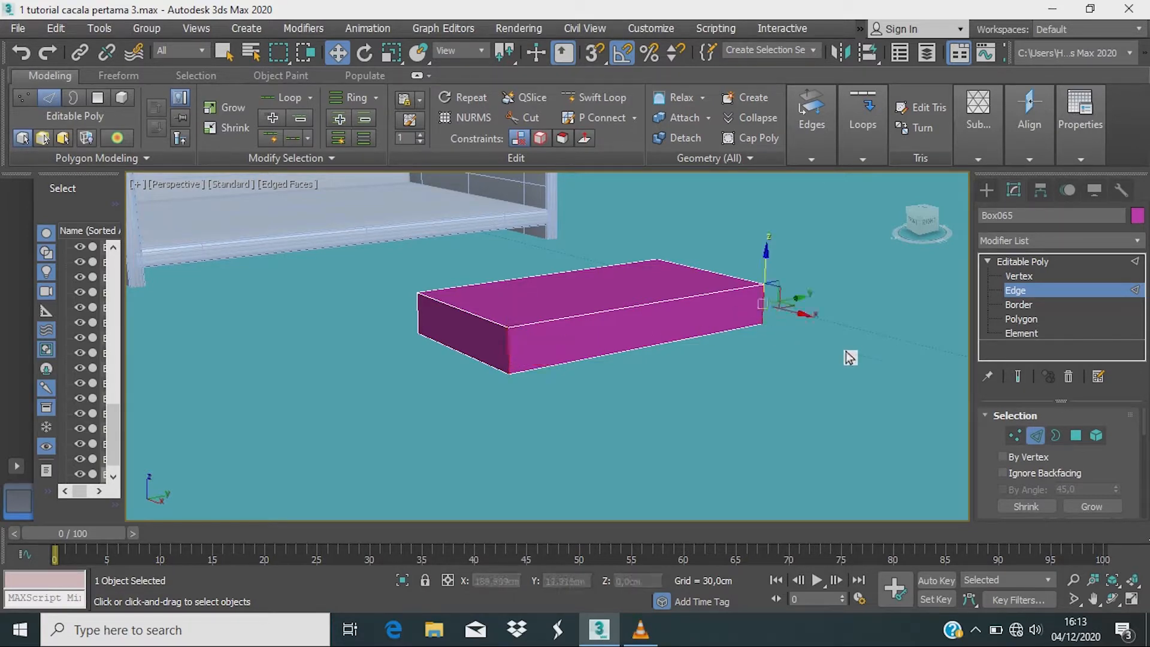
pyautogui.scroll(-3, 1030, 431)
pyautogui.scroll(-5, 1031, 433)
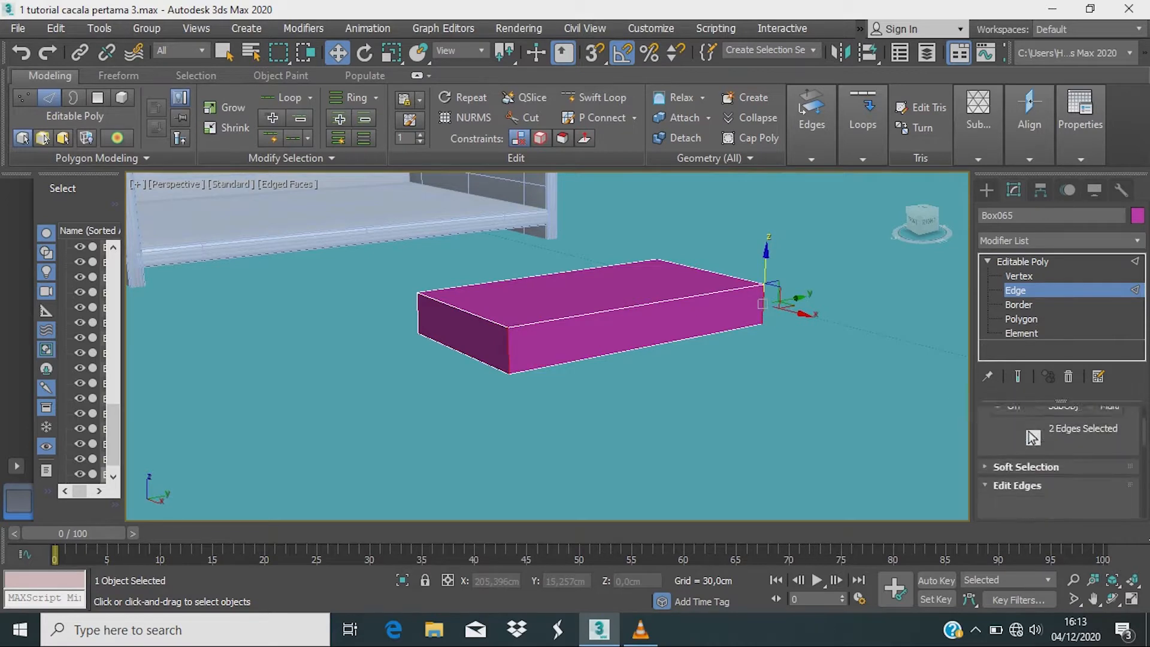
pyautogui.scroll(-1, 1032, 443)
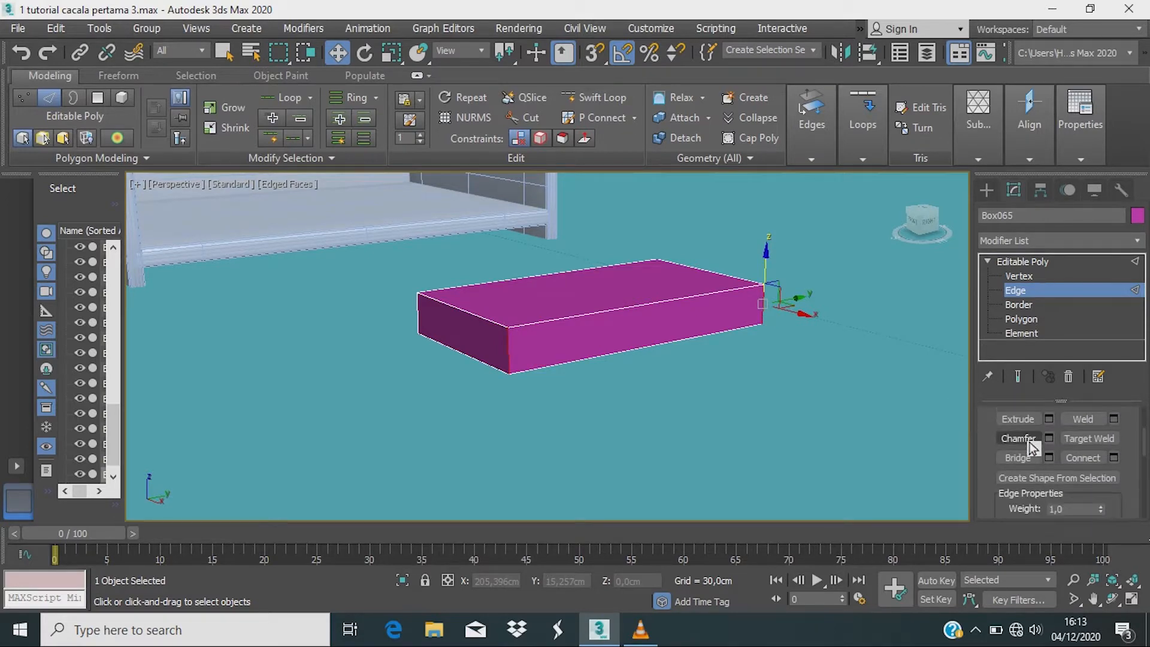
pyautogui.click(1115, 458)
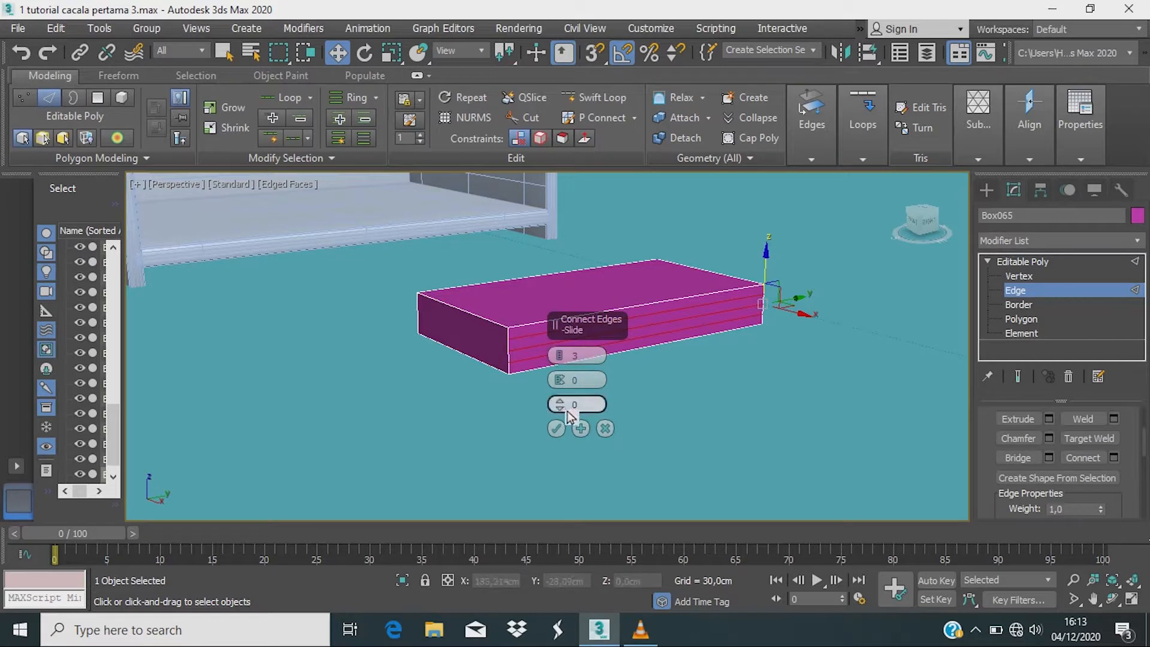
pyautogui.click(556, 429)
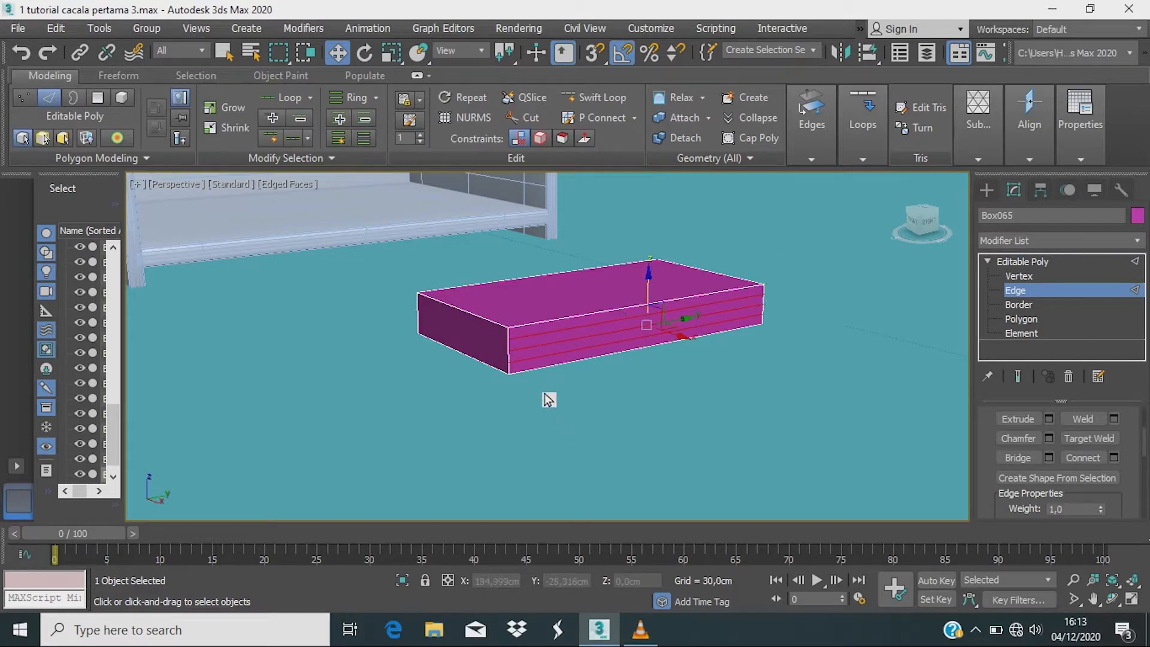
# Step: Bulge the long side into a rounded spine by moving the three new edges outward about 0.78 cm along X and the middle edge slightly further
pyautogui.scroll(3, 616, 437)
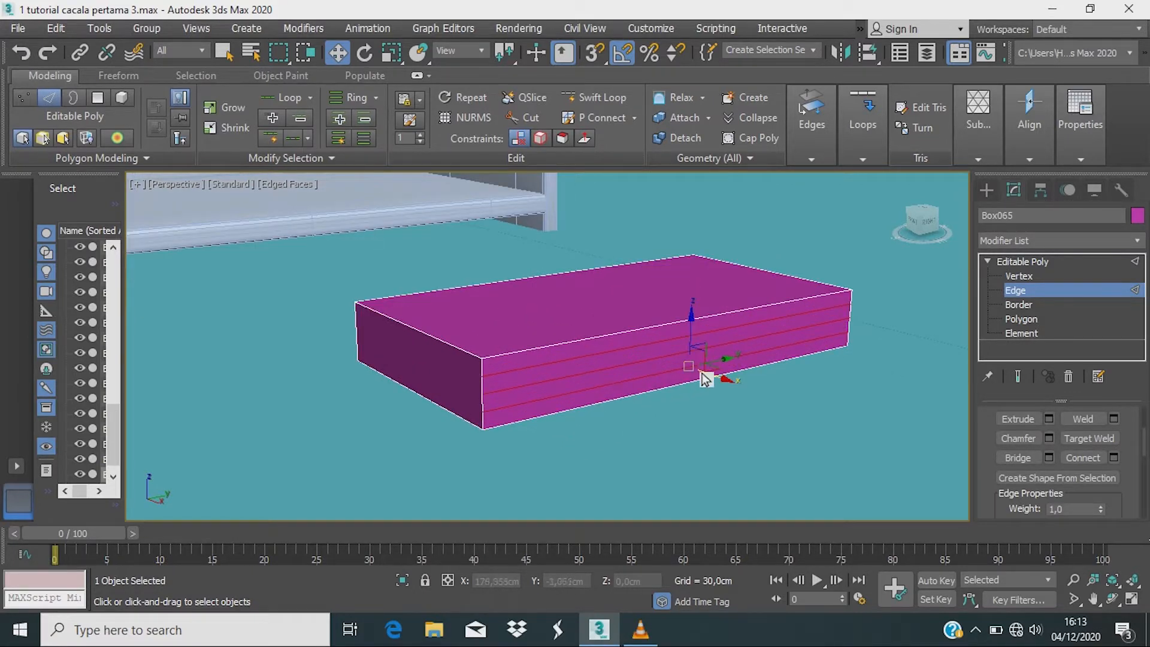
pyautogui.moveTo(709, 376); pyautogui.dragTo(716, 391)
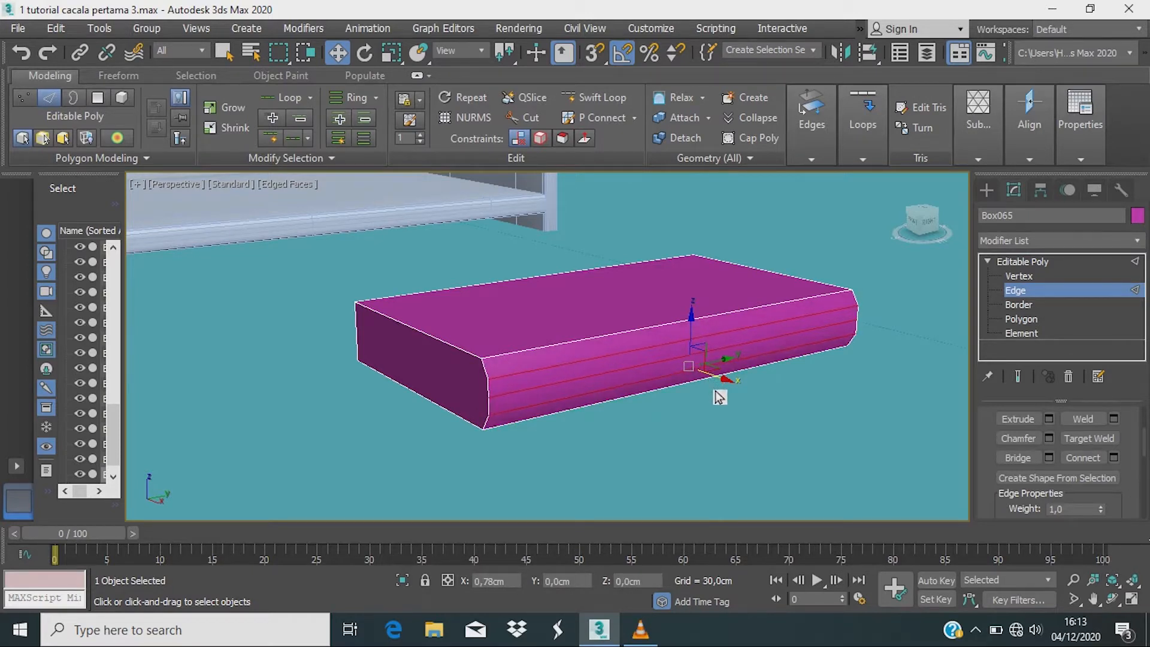
pyautogui.click(642, 369)
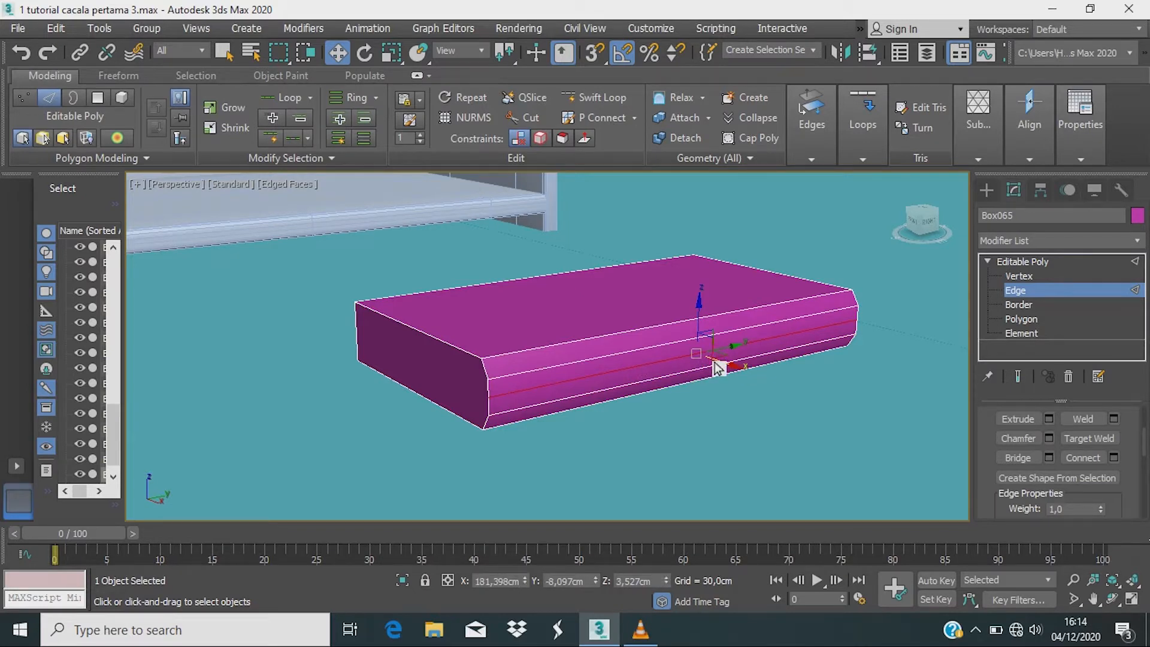
pyautogui.moveTo(719, 369); pyautogui.dragTo(723, 380)
pyautogui.keyDown('alt'); pyautogui.moveTo(729, 405); pyautogui.dragTo(810, 392, button='middle'); pyautogui.keyUp('alt')
pyautogui.moveTo(750, 362); pyautogui.dragTo(752, 362)
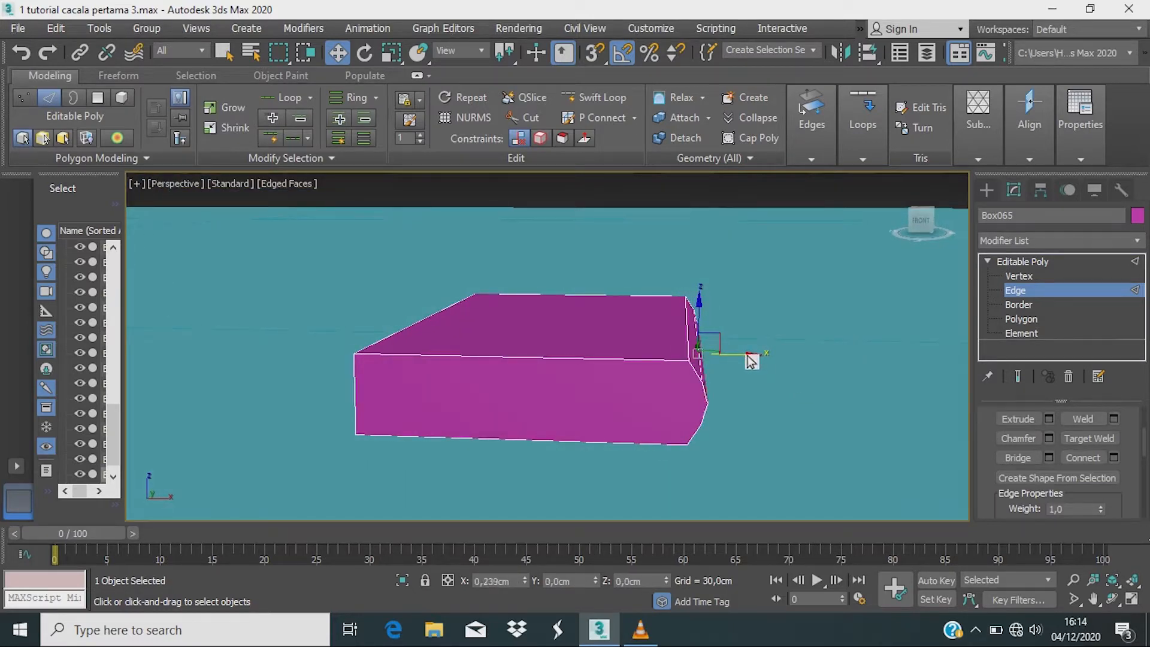
pyautogui.click(760, 411)
# Step: Inset the three flat side polygons of the box together by 1.012 cm, leaving out the rounded spine
pyautogui.keyDown('alt'); pyautogui.moveTo(760, 411); pyautogui.dragTo(496, 403, button='middle'); pyautogui.keyUp('alt')
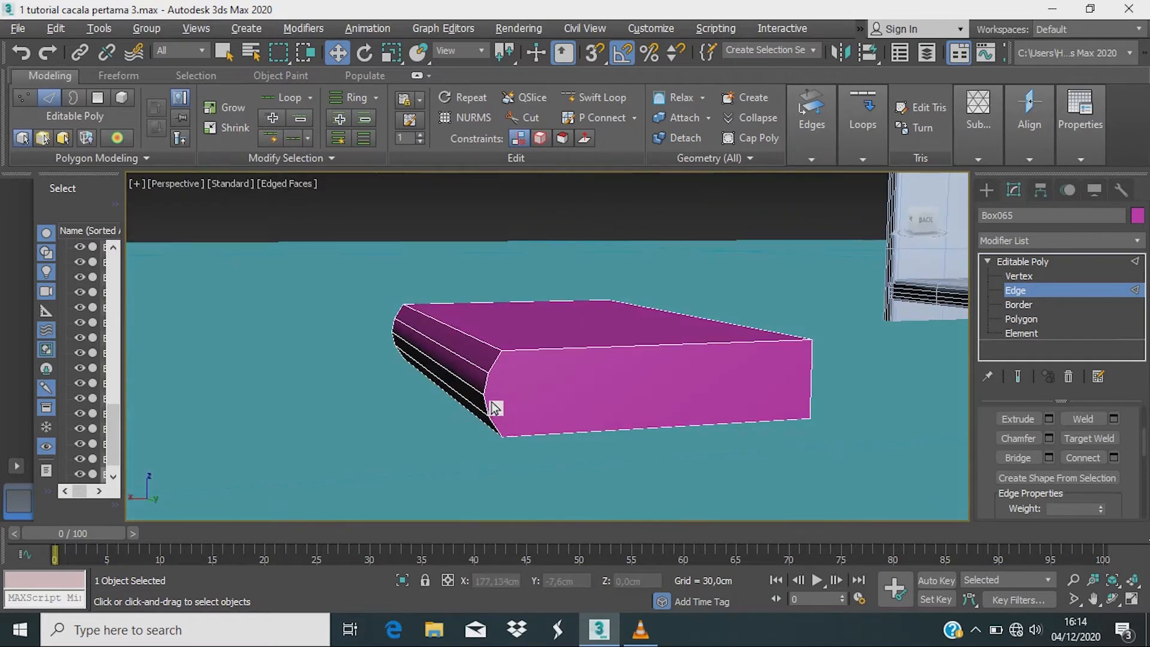
pyautogui.moveTo(599, 415)
pyautogui.keyDown('alt'); pyautogui.mouseDown(button='middle')
pyautogui.moveTo(581, 431)
pyautogui.moveTo(601, 394)
pyautogui.moveTo(599, 413)
pyautogui.mouseUp(button='middle'); pyautogui.keyUp('alt')
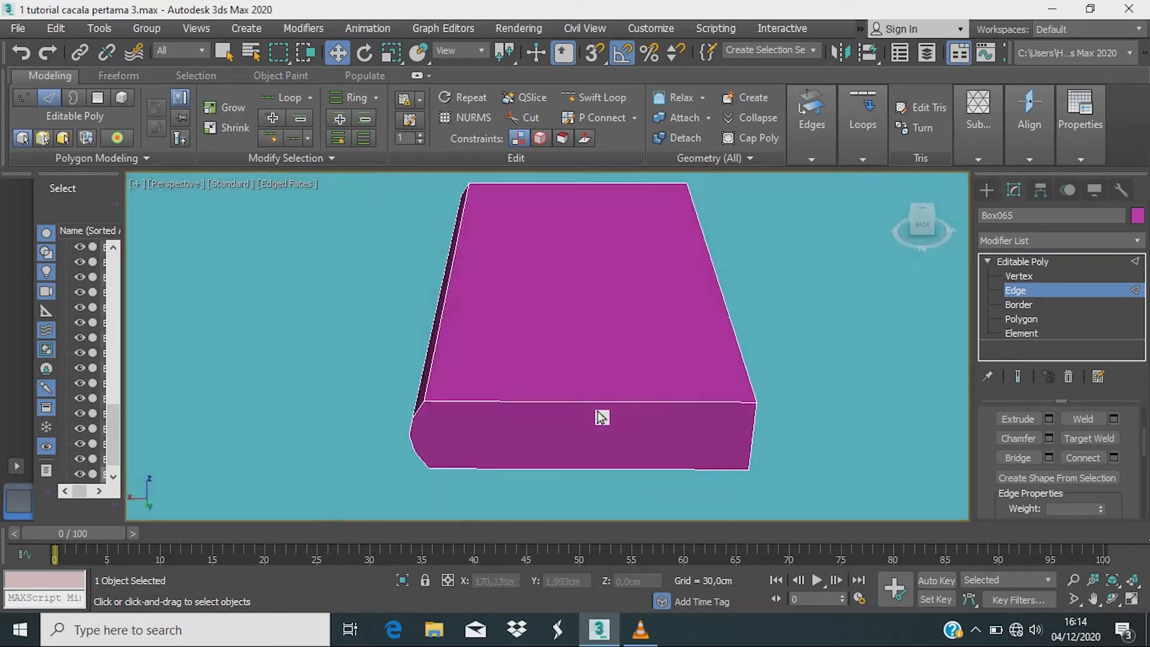
pyautogui.click(1021, 319)
pyautogui.moveTo(575, 458); pyautogui.dragTo(598, 406, button='middle')
pyautogui.click(576, 380)
pyautogui.click(734, 478)
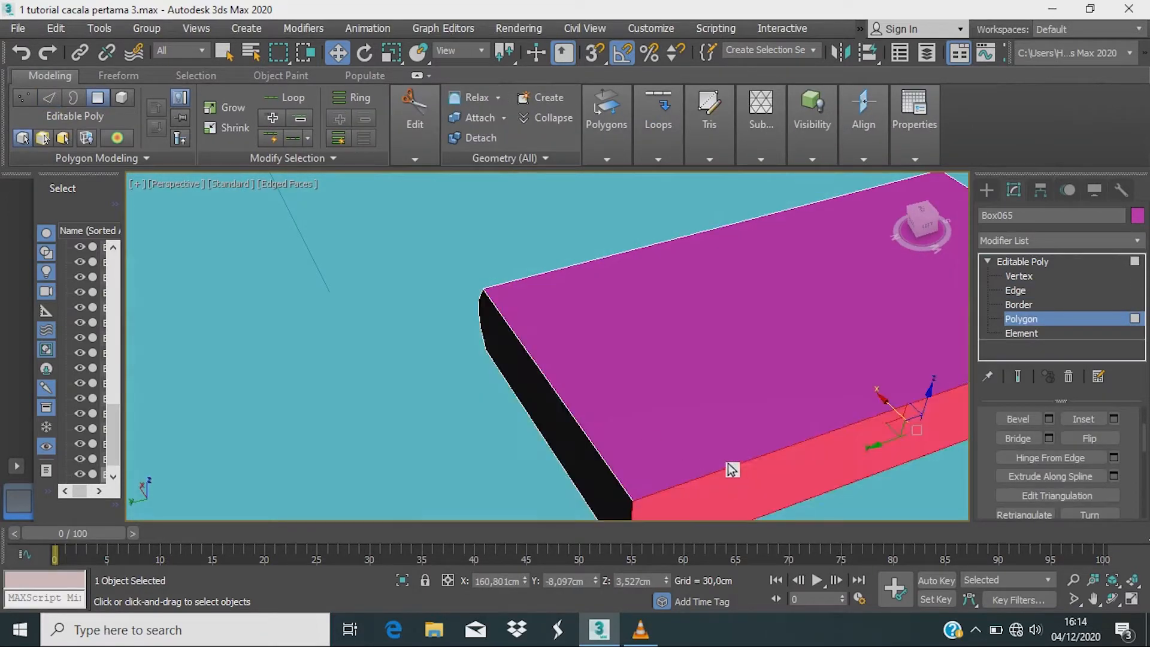
pyautogui.moveTo(732, 469); pyautogui.dragTo(600, 334, button='middle')
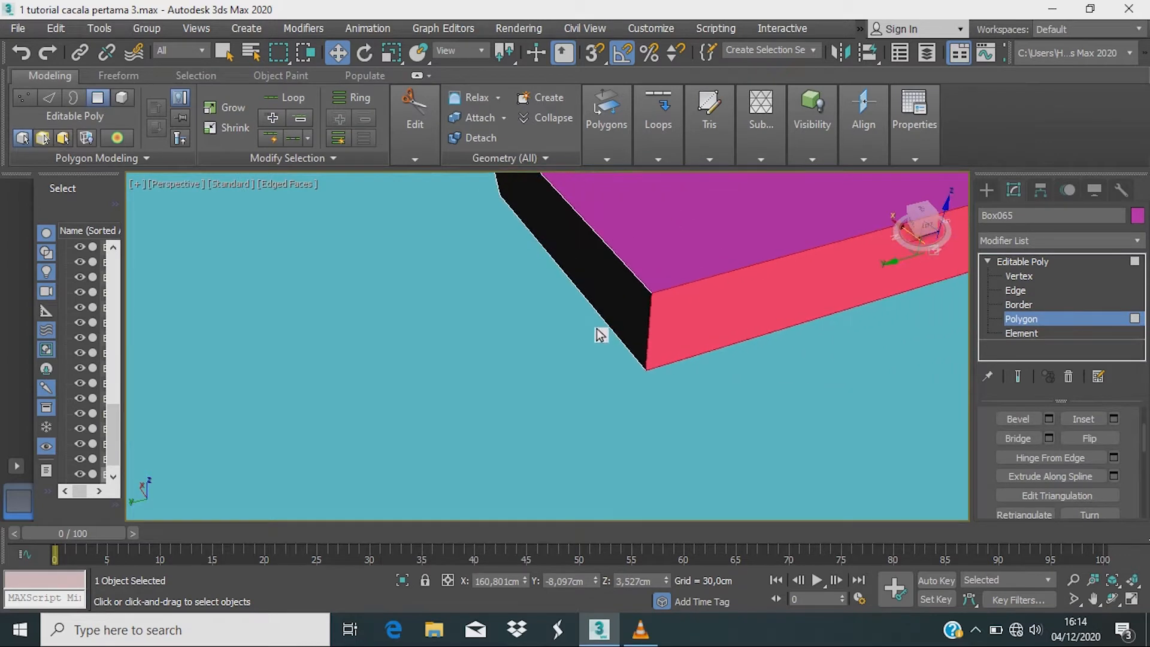
pyautogui.click(635, 368)
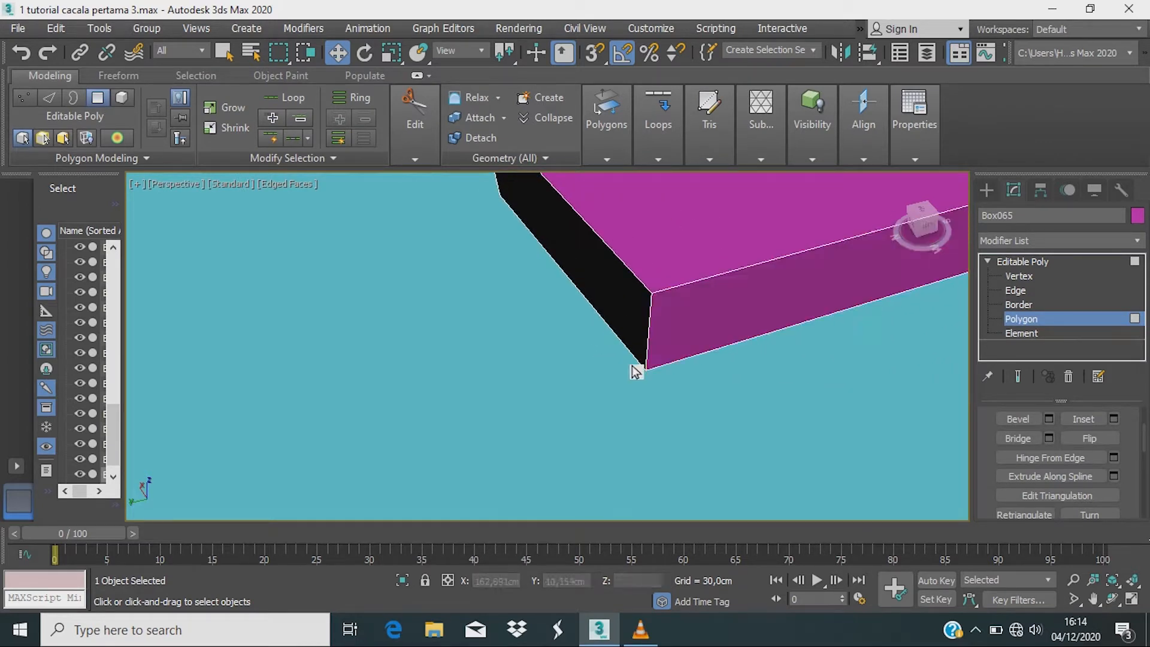
pyautogui.click(601, 288)
pyautogui.keyDown('ctrl'); pyautogui.click(777, 303); pyautogui.keyUp('ctrl')
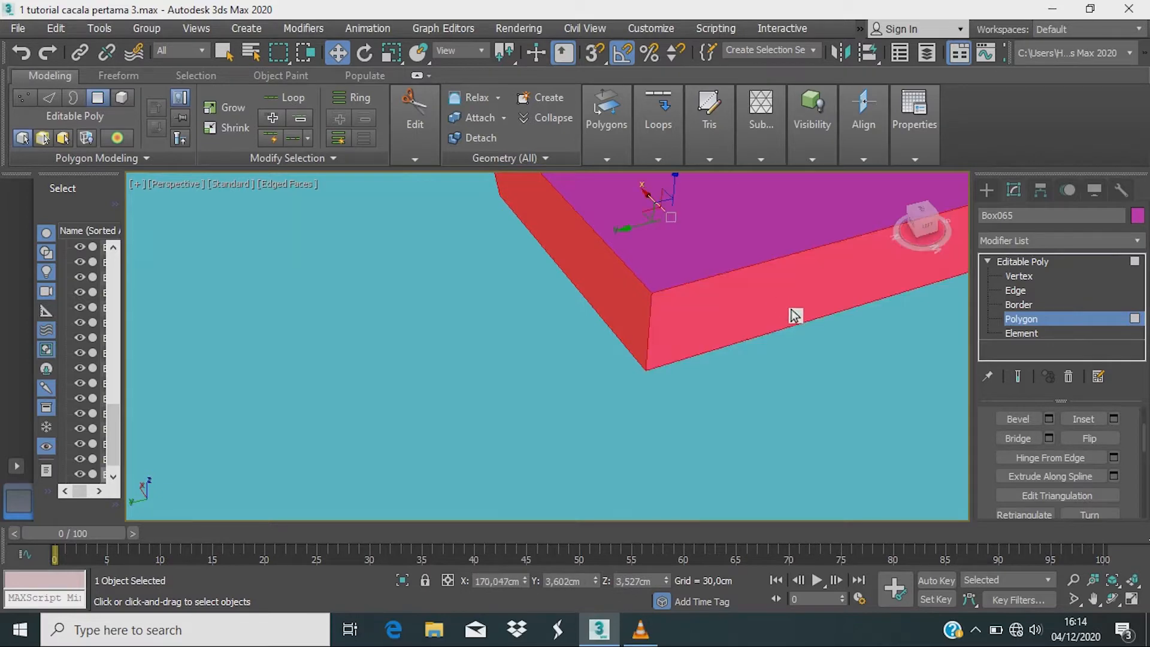
pyautogui.moveTo(791, 310); pyautogui.dragTo(635, 329, button='middle')
pyautogui.keyDown('alt'); pyautogui.moveTo(739, 318); pyautogui.dragTo(578, 295, button='middle'); pyautogui.keyUp('alt')
pyautogui.scroll(-3, 602, 340)
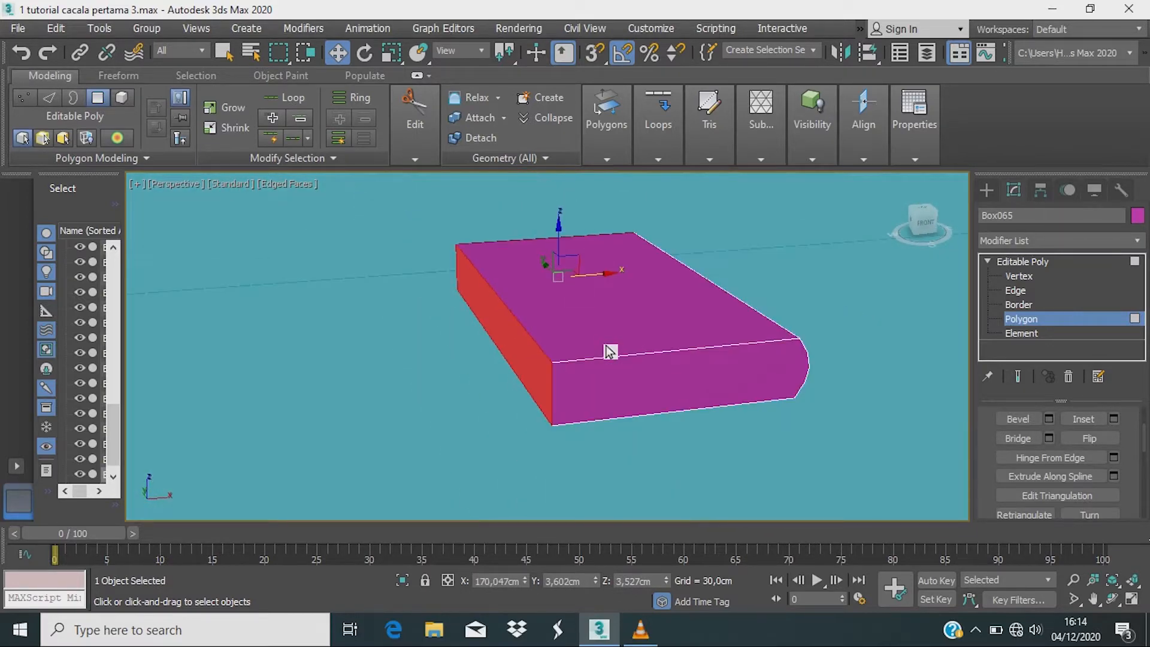
pyautogui.keyDown('ctrl'); pyautogui.click(626, 397); pyautogui.keyUp('ctrl')
pyautogui.moveTo(675, 390); pyautogui.dragTo(743, 406, button='middle')
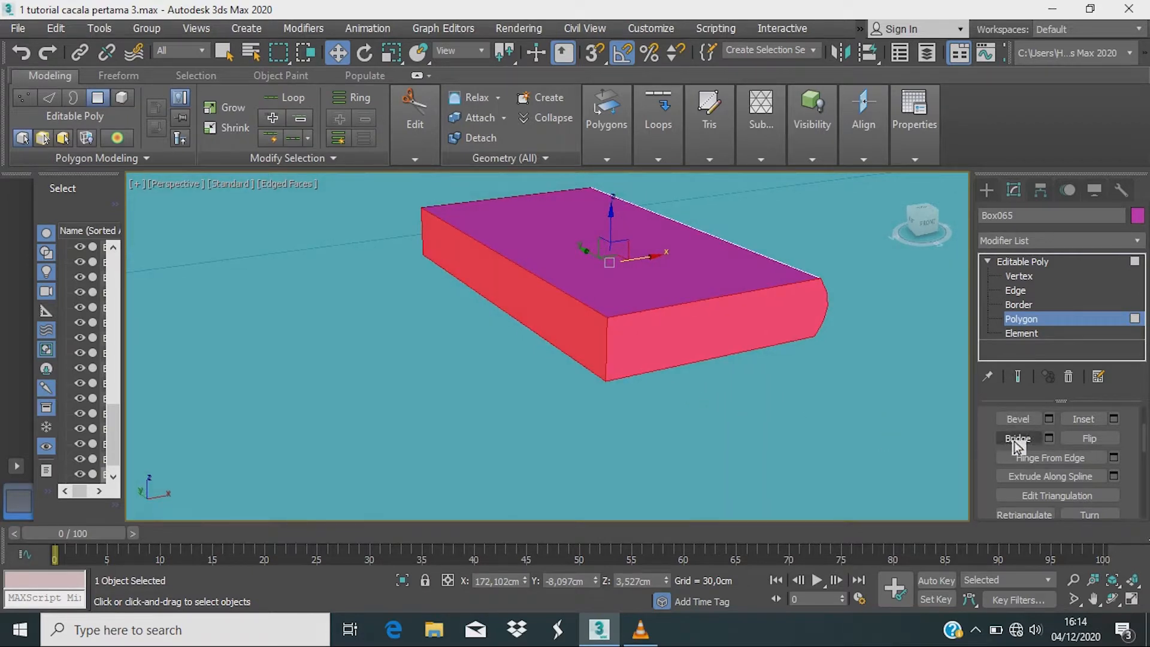
pyautogui.scroll(2, 1022, 447)
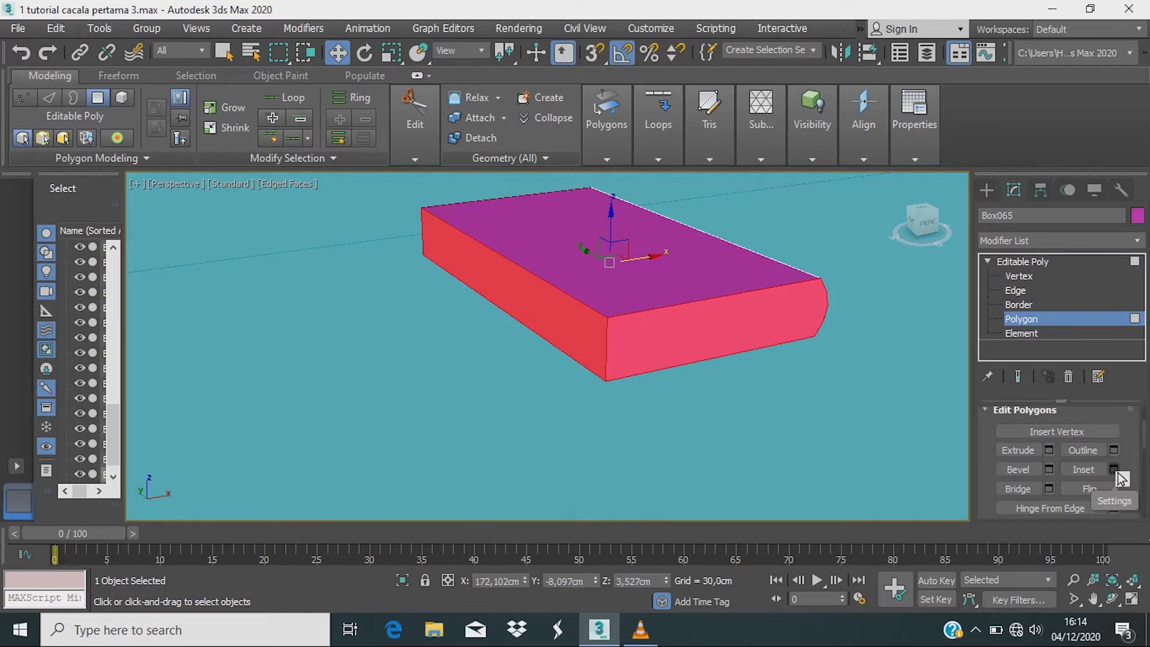
pyautogui.click(1118, 473)
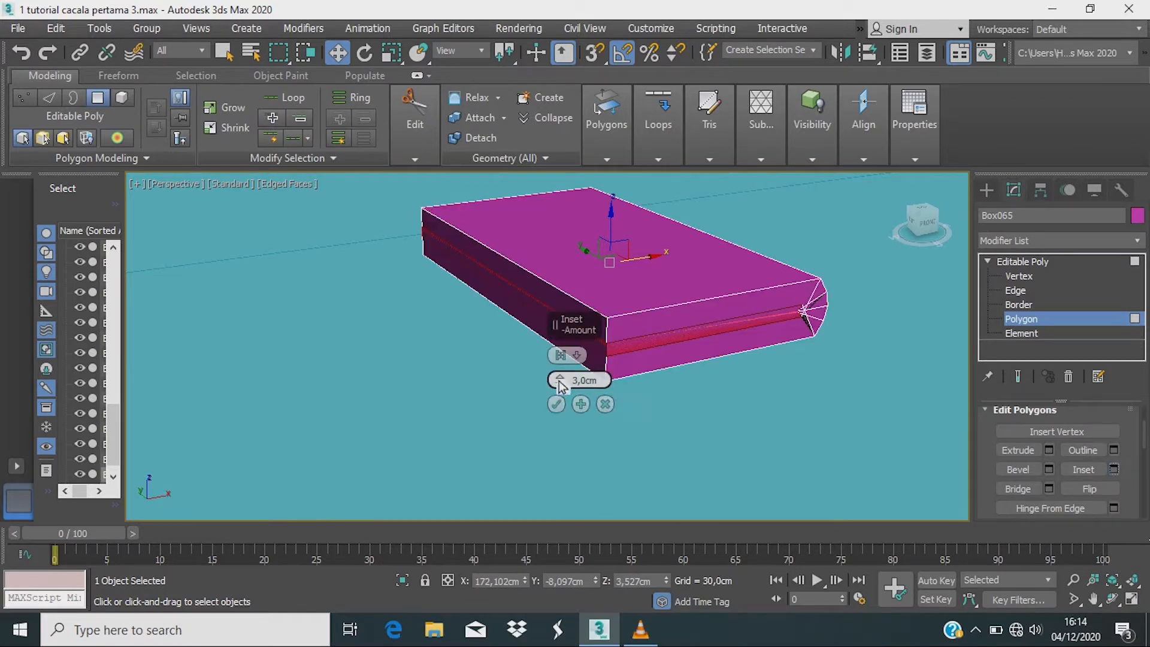
pyautogui.moveTo(563, 376); pyautogui.dragTo(568, 384)
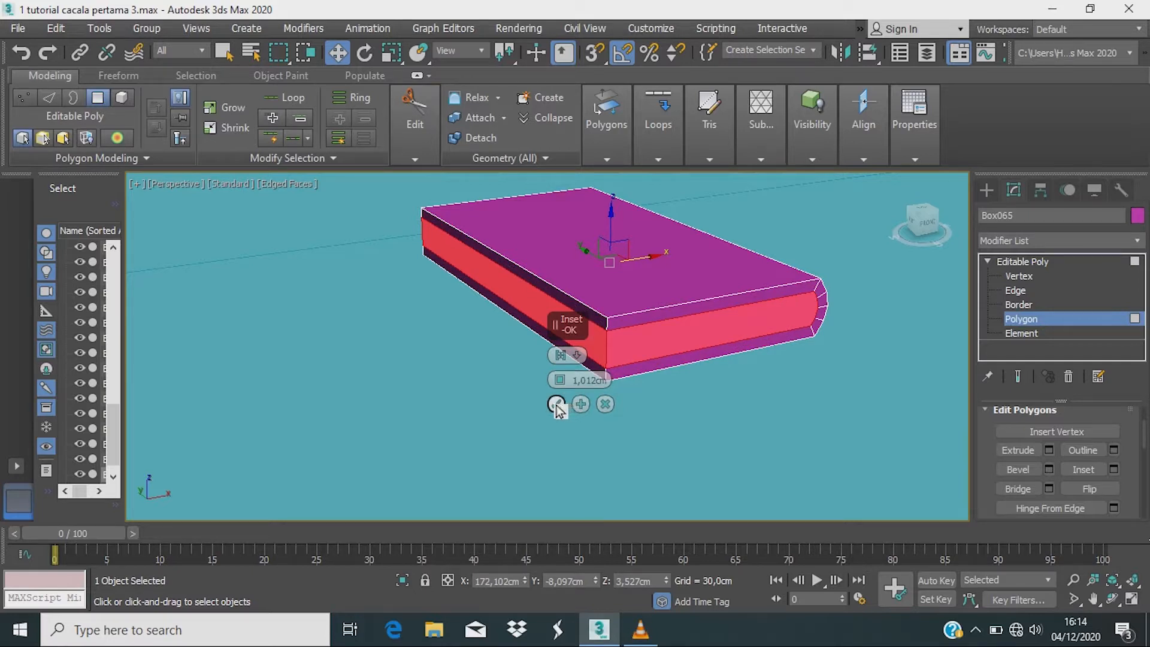
pyautogui.click(556, 405)
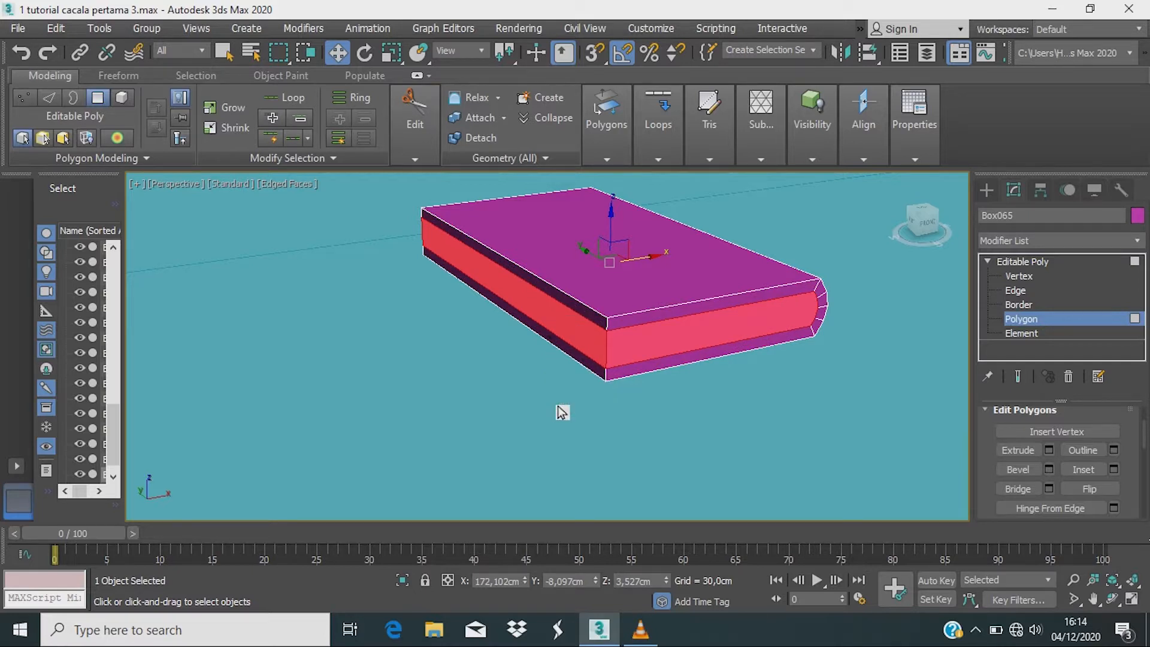
# Step: Try several extrusion types and heights on the three inset side polygons of the book
pyautogui.click(1051, 453)
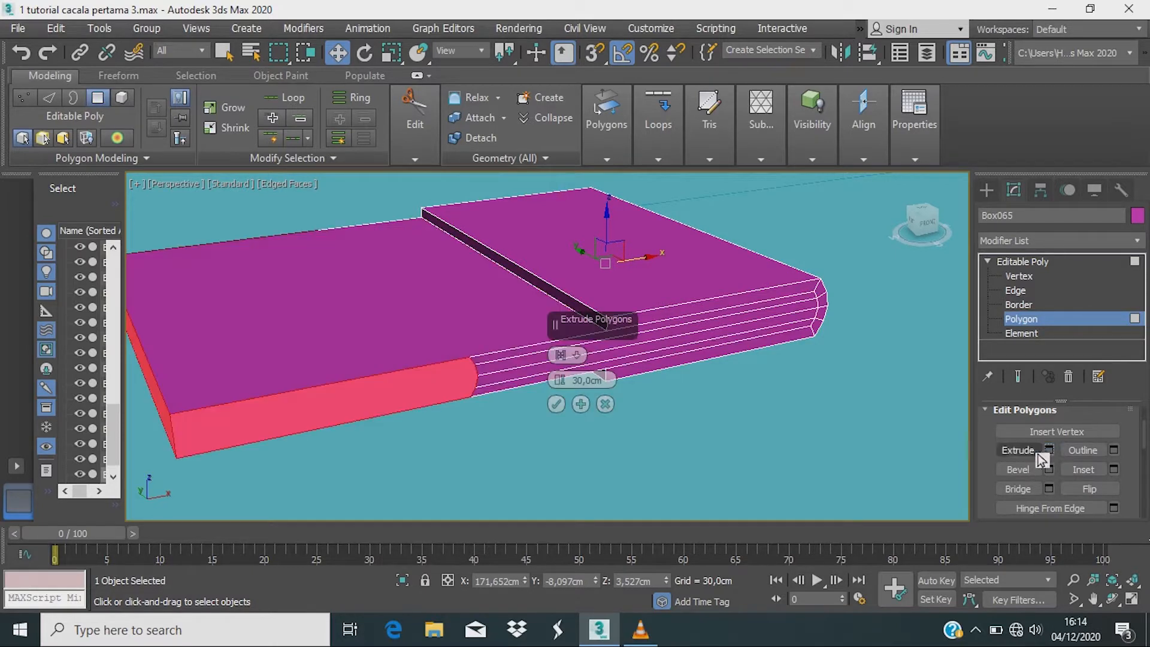
pyautogui.click(563, 357)
pyautogui.click(564, 357)
pyautogui.click(563, 357)
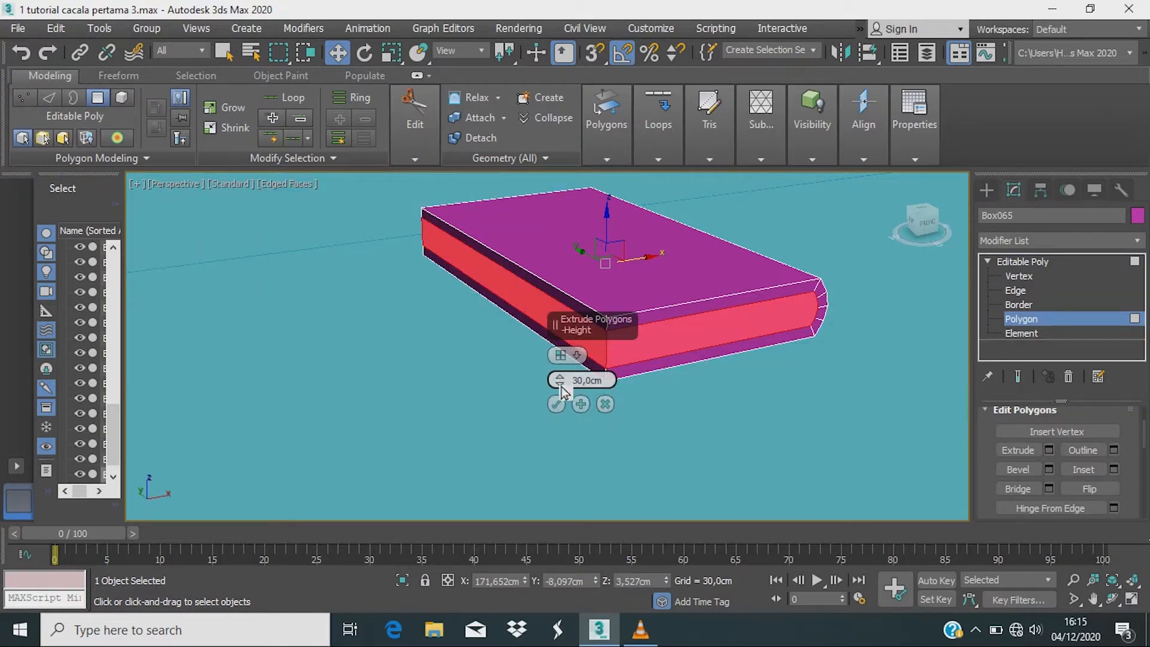
pyautogui.moveTo(563, 400); pyautogui.dragTo(564, 376)
pyautogui.click(562, 360)
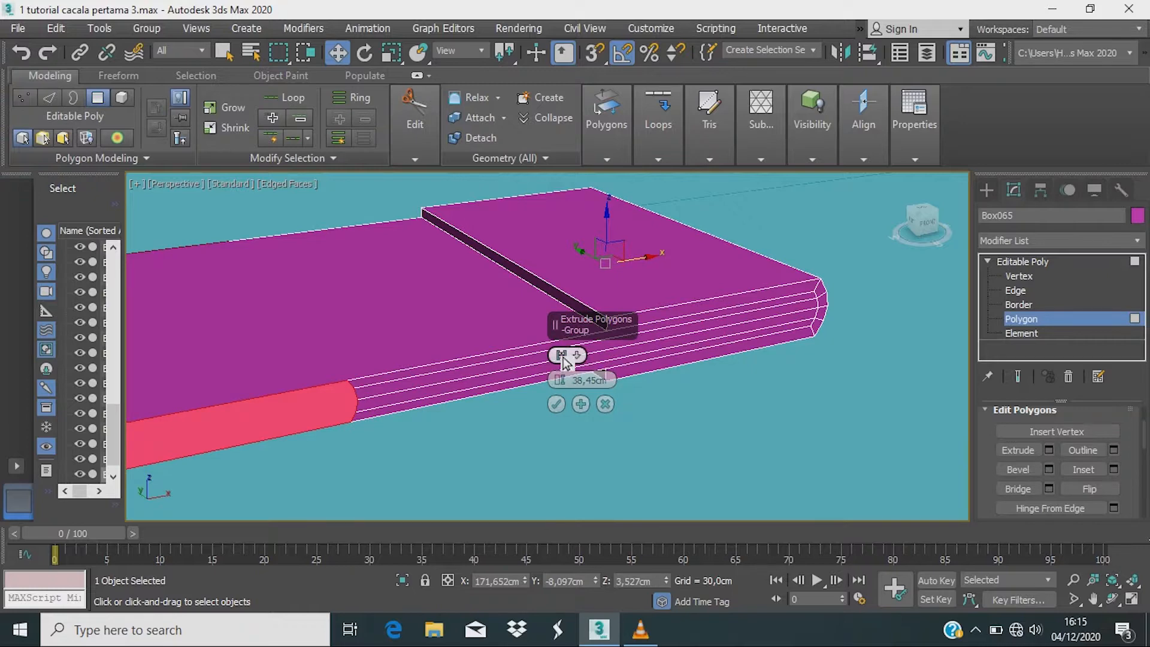
pyautogui.click(562, 355)
pyautogui.click(562, 357)
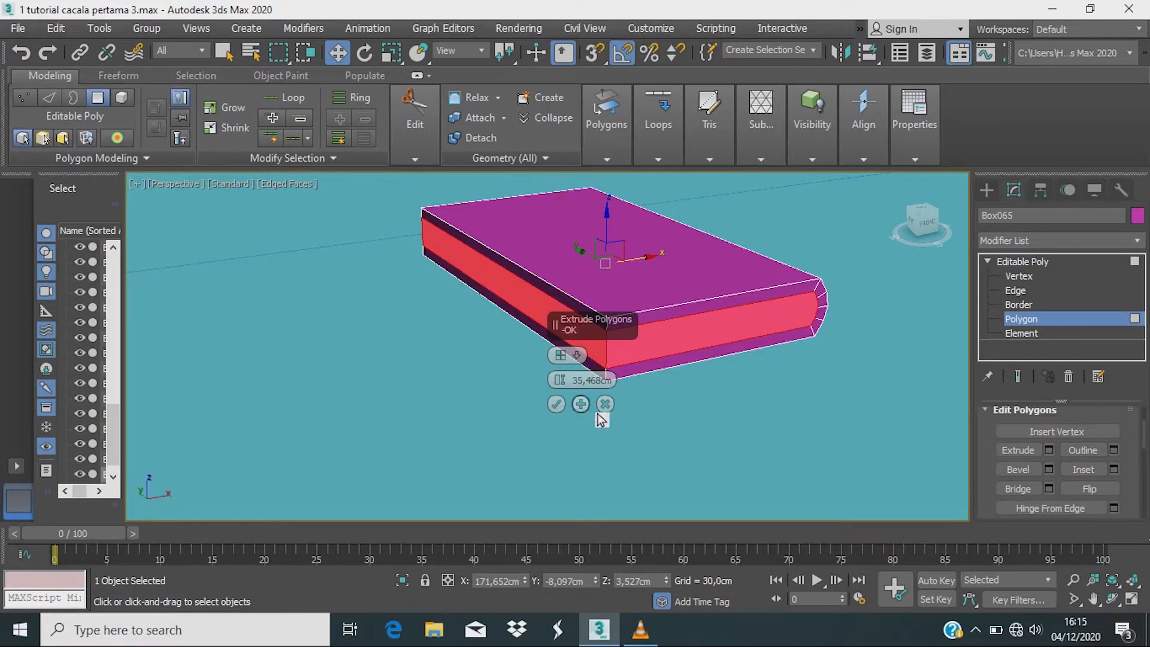
pyautogui.keyDown('alt'); pyautogui.moveTo(695, 439); pyautogui.dragTo(662, 450, button='middle'); pyautogui.keyUp('alt')
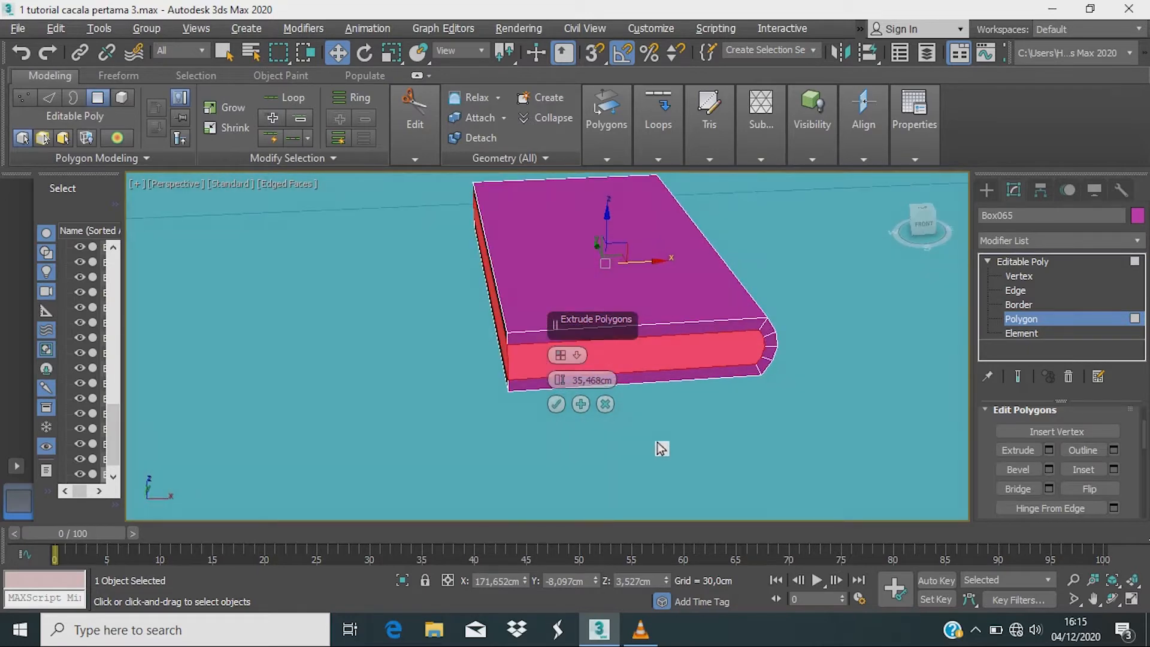
pyautogui.moveTo(560, 381)
pyautogui.mouseDown()
pyautogui.moveTo(568, 368)
pyautogui.moveTo(566, 381)
pyautogui.mouseUp()
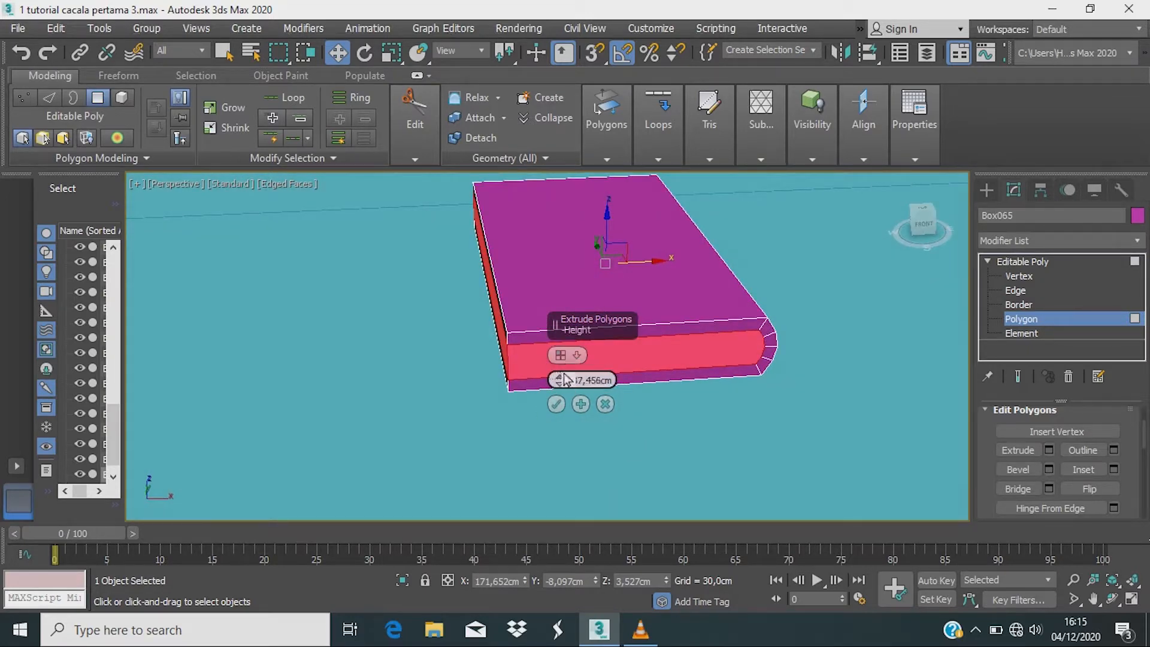
pyautogui.click(557, 405)
# Step: Extrude the three inset side polygons inward by -0.817 cm to recess the page block between the covers
pyautogui.keyDown('alt'); pyautogui.moveTo(611, 400); pyautogui.dragTo(657, 313, button='middle'); pyautogui.keyUp('alt')
pyautogui.keyDown('alt'); pyautogui.moveTo(599, 347); pyautogui.dragTo(773, 479, button='middle'); pyautogui.keyUp('alt')
pyautogui.scroll(-5, 663, 403)
pyautogui.keyDown('alt'); pyautogui.moveTo(663, 404); pyautogui.dragTo(535, 404, button='middle'); pyautogui.keyUp('alt')
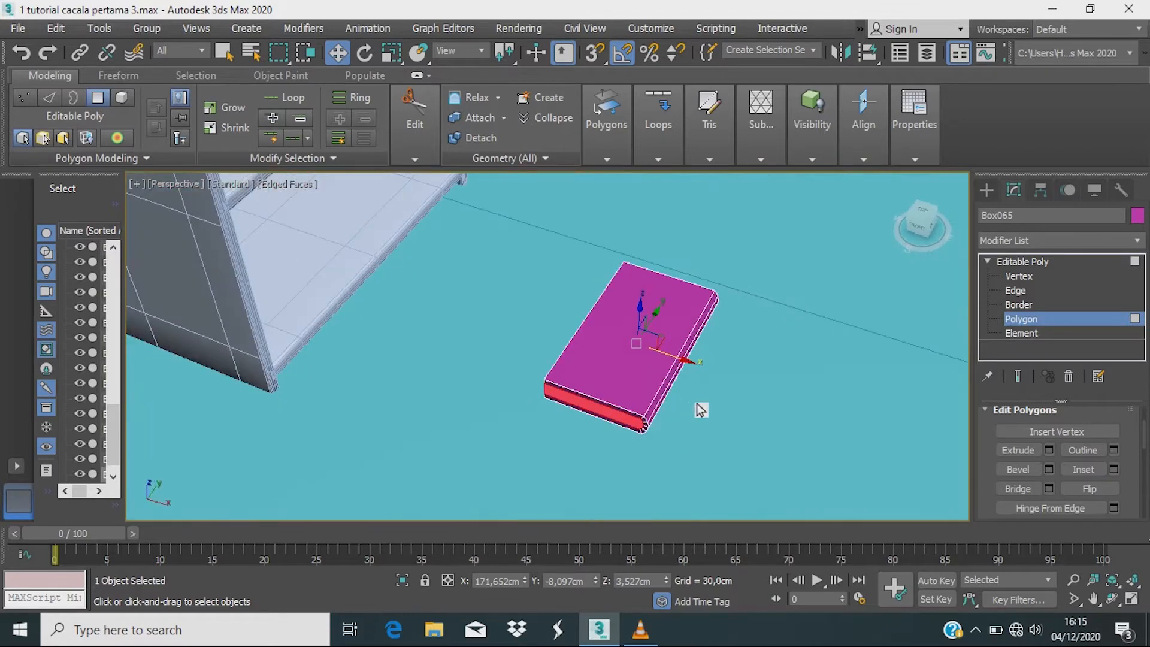
pyautogui.scroll(-2, 701, 410)
pyautogui.moveTo(701, 411)
pyautogui.keyDown('alt'); pyautogui.mouseDown(button='middle')
pyautogui.moveTo(657, 385)
pyautogui.moveTo(727, 380)
pyautogui.mouseUp(button='middle'); pyautogui.keyUp('alt')
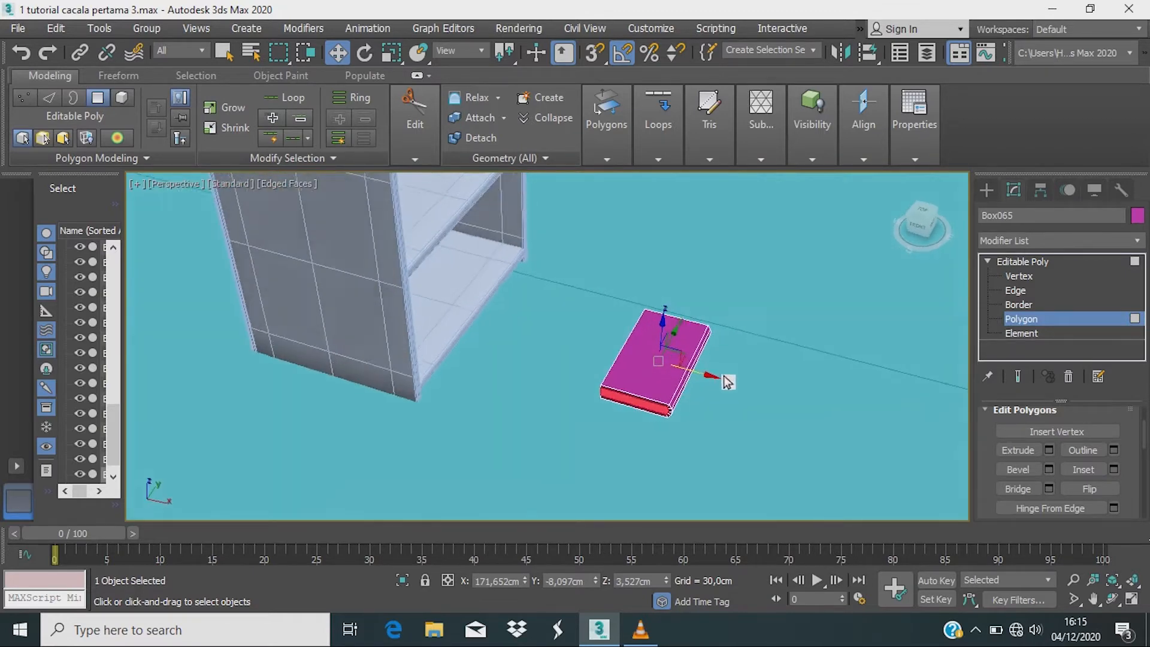
pyautogui.scroll(5, 593, 430)
pyautogui.scroll(-3, 593, 426)
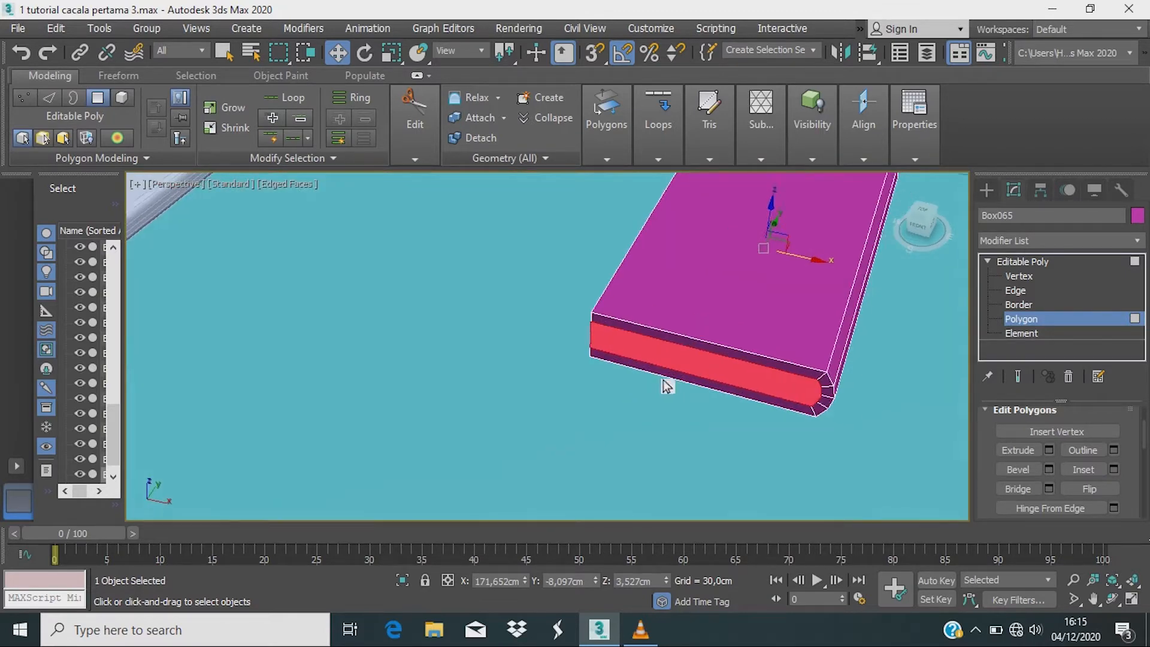
pyautogui.click(1050, 450)
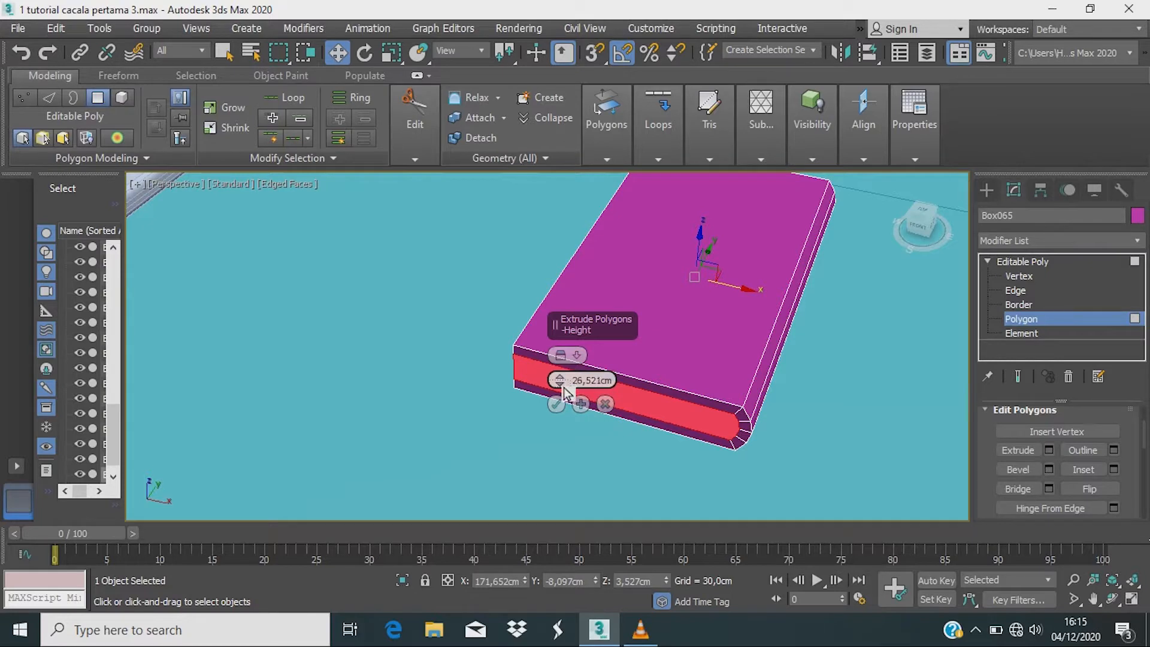
pyautogui.click(565, 358)
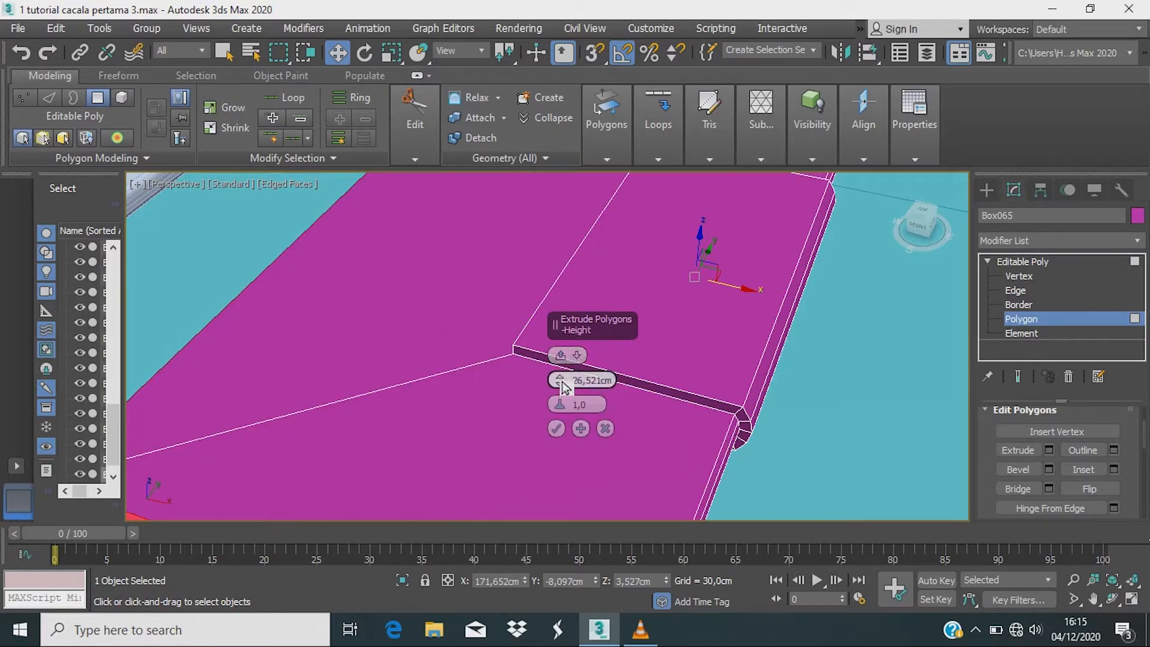
pyautogui.moveTo(564, 386); pyautogui.dragTo(578, 432)
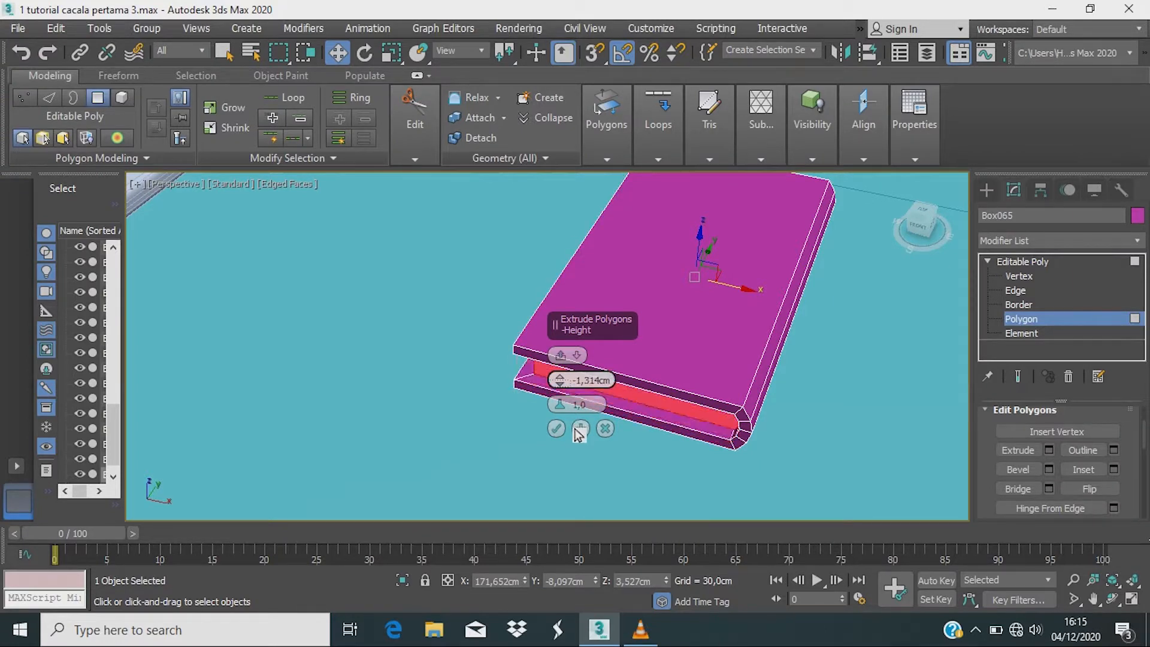
pyautogui.moveTo(575, 429); pyautogui.dragTo(575, 426)
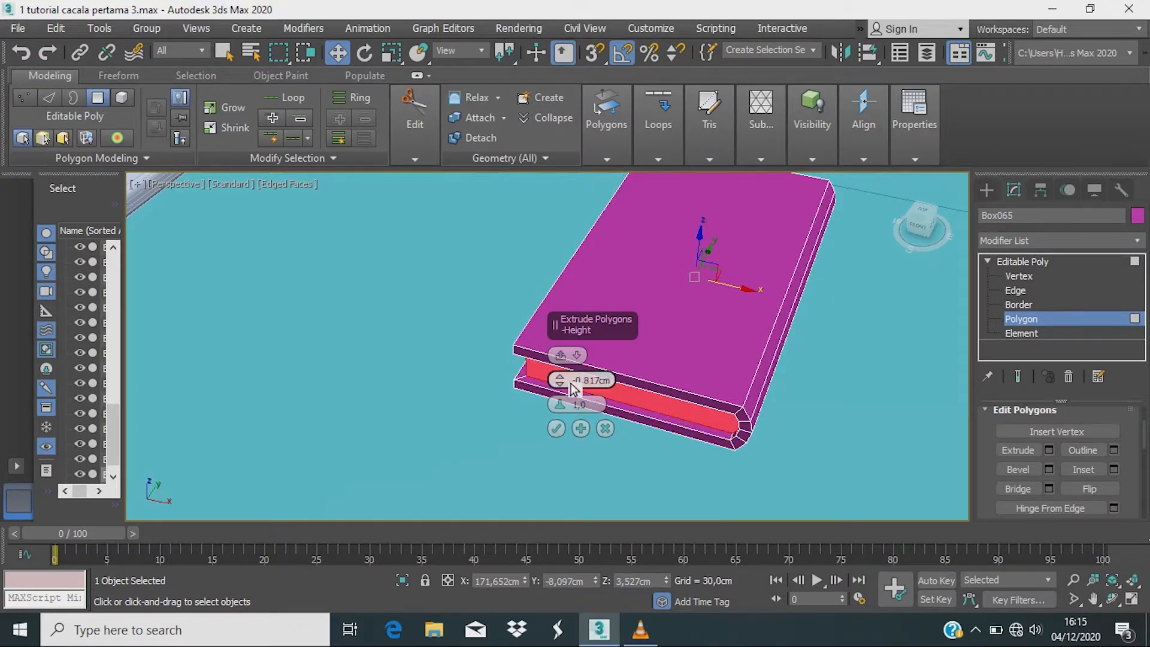
pyautogui.click(559, 428)
pyautogui.keyDown('alt'); pyautogui.moveTo(688, 416); pyautogui.dragTo(687, 312, button='middle'); pyautogui.keyUp('alt')
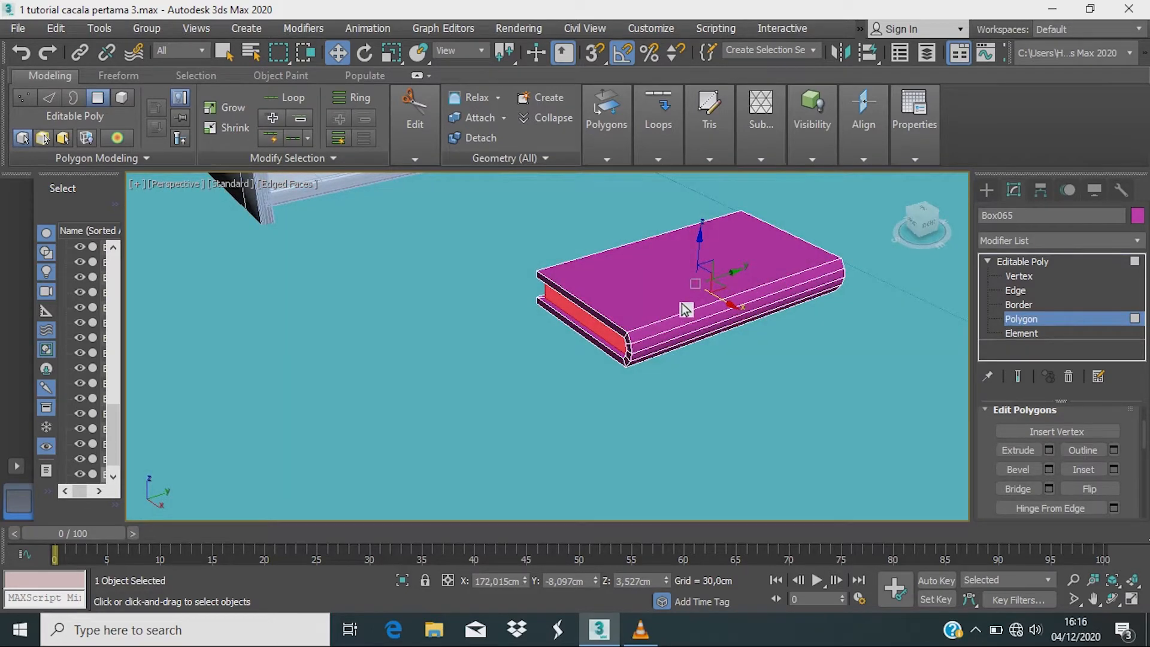
pyautogui.press('e')
pyautogui.moveTo(673, 279); pyautogui.dragTo(638, 305)
pyautogui.hotkey('ctrl', 'z')
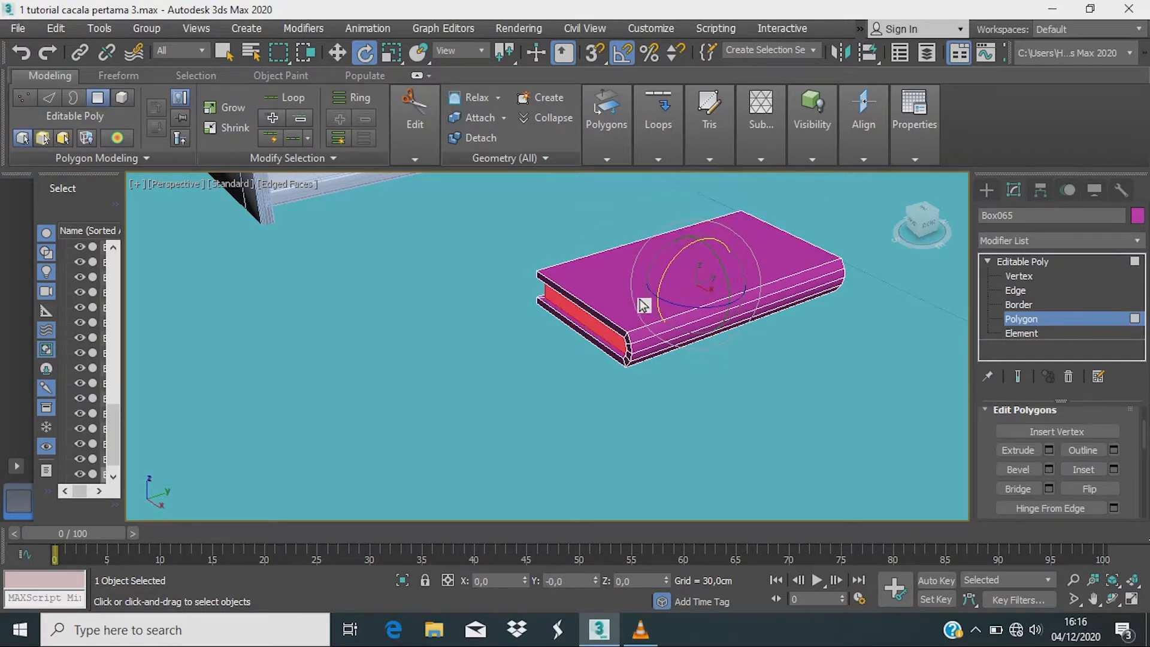
# Step: Leave polygon editing and rotate the whole book 55 degrees about the X axis
pyautogui.click(1050, 263)
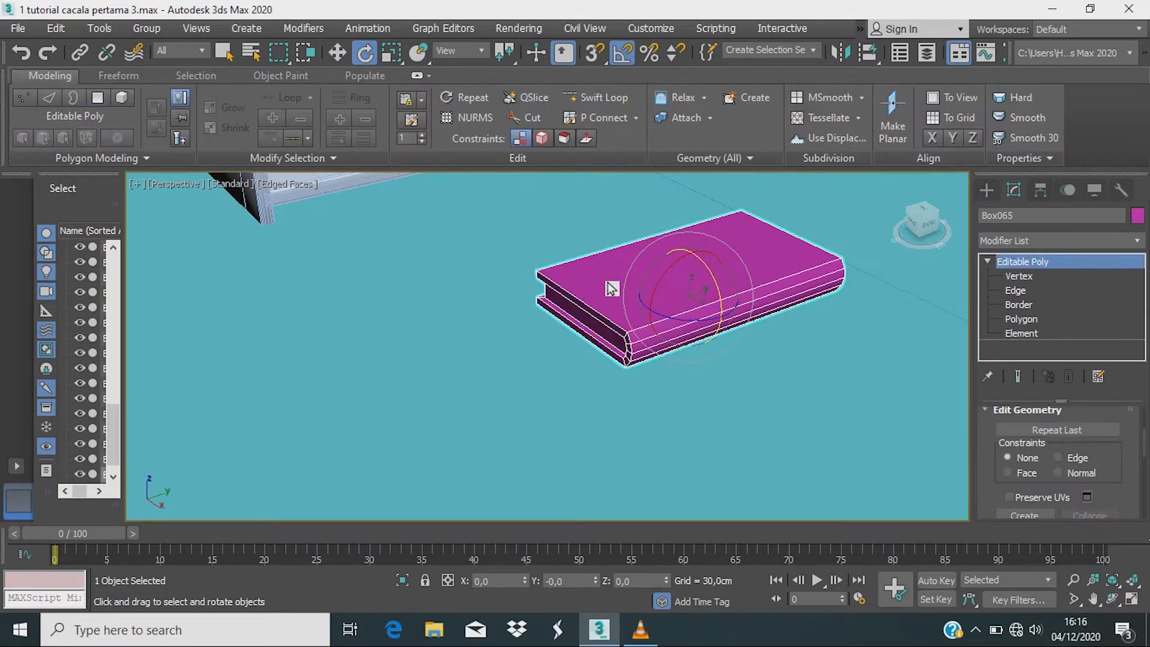
pyautogui.moveTo(667, 287); pyautogui.dragTo(639, 324)
pyautogui.scroll(-3, 749, 326)
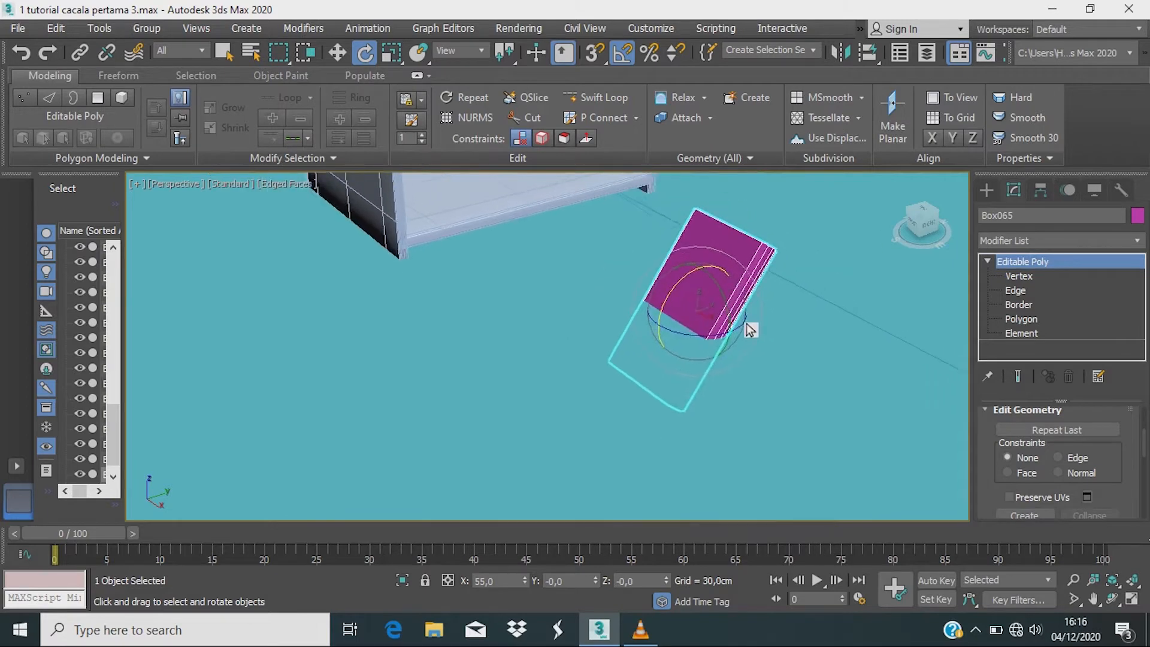
# Step: Move the tilted book into the cabinet's lowest compartment, at about X 99.47, Y 9.5 and Z 17.13 cm
pyautogui.press('w')
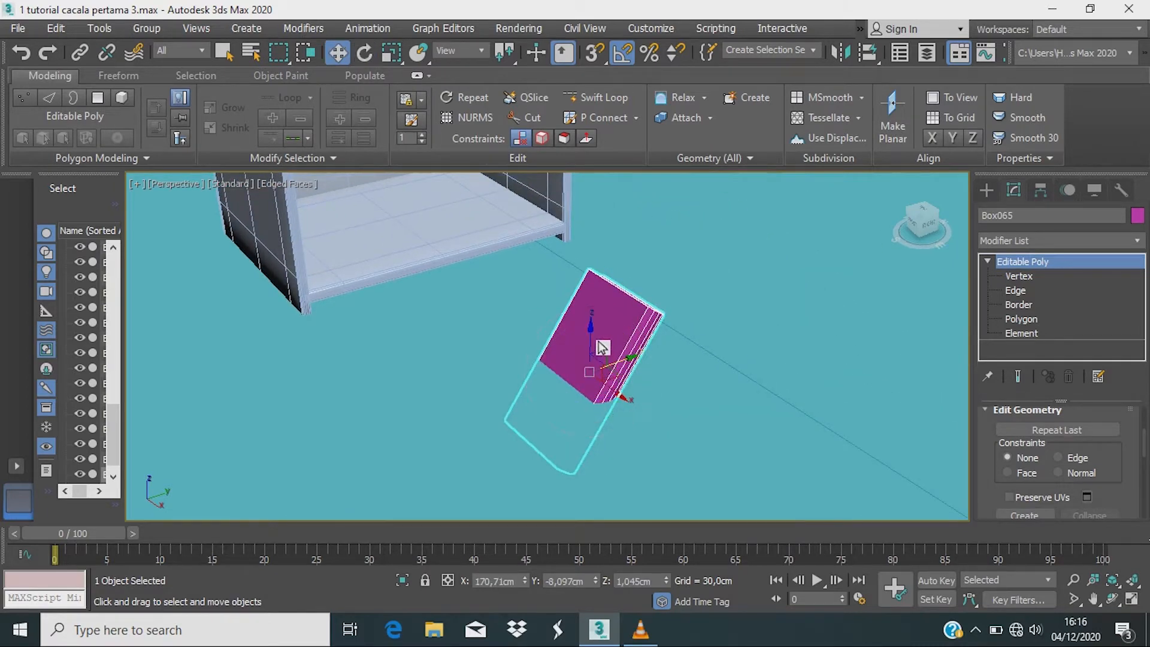
pyautogui.moveTo(598, 339); pyautogui.dragTo(615, 267)
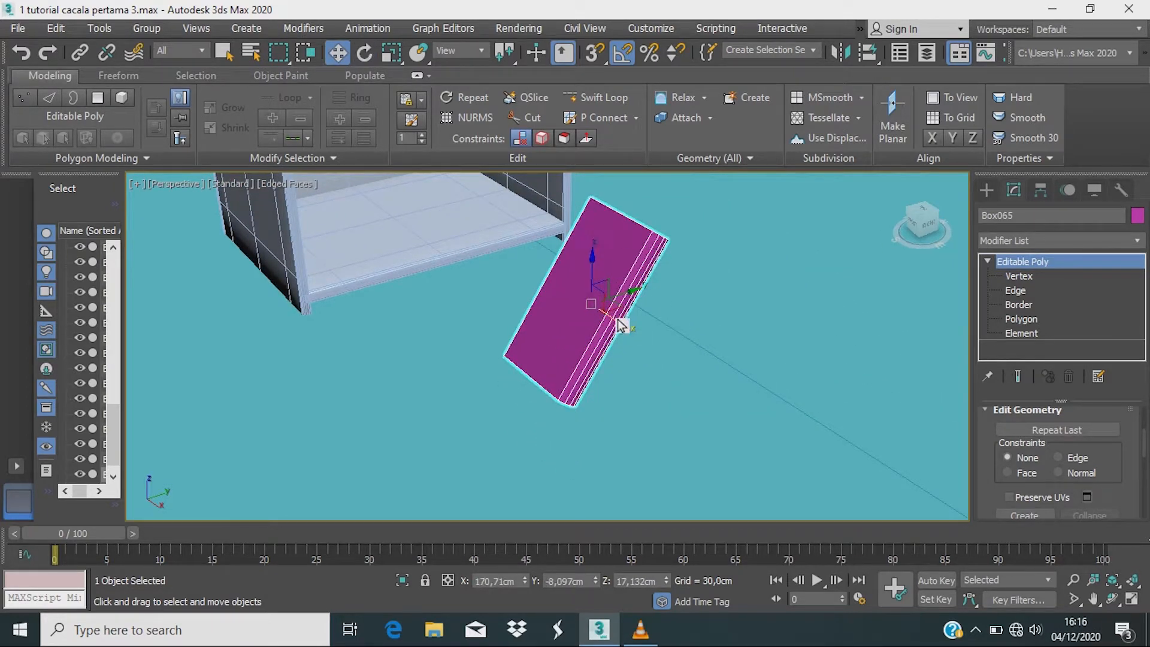
pyautogui.moveTo(619, 322); pyautogui.dragTo(455, 180)
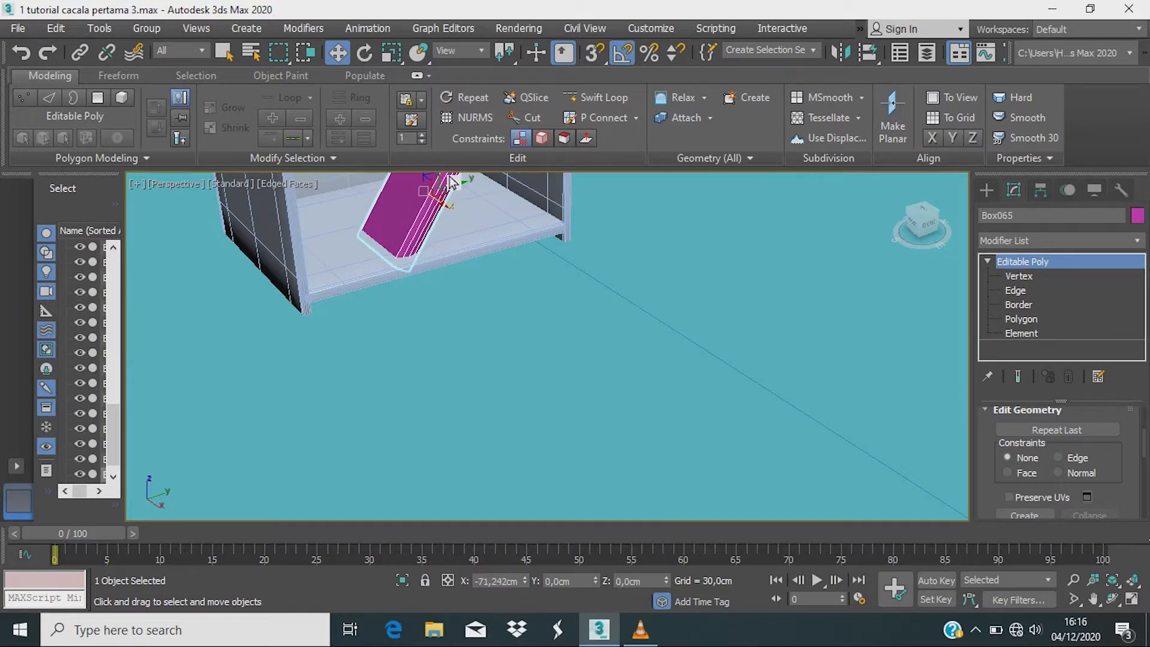
pyautogui.moveTo(483, 248); pyautogui.dragTo(472, 350, button='middle')
pyautogui.scroll(2, 490, 347)
pyautogui.scroll(2, 457, 331)
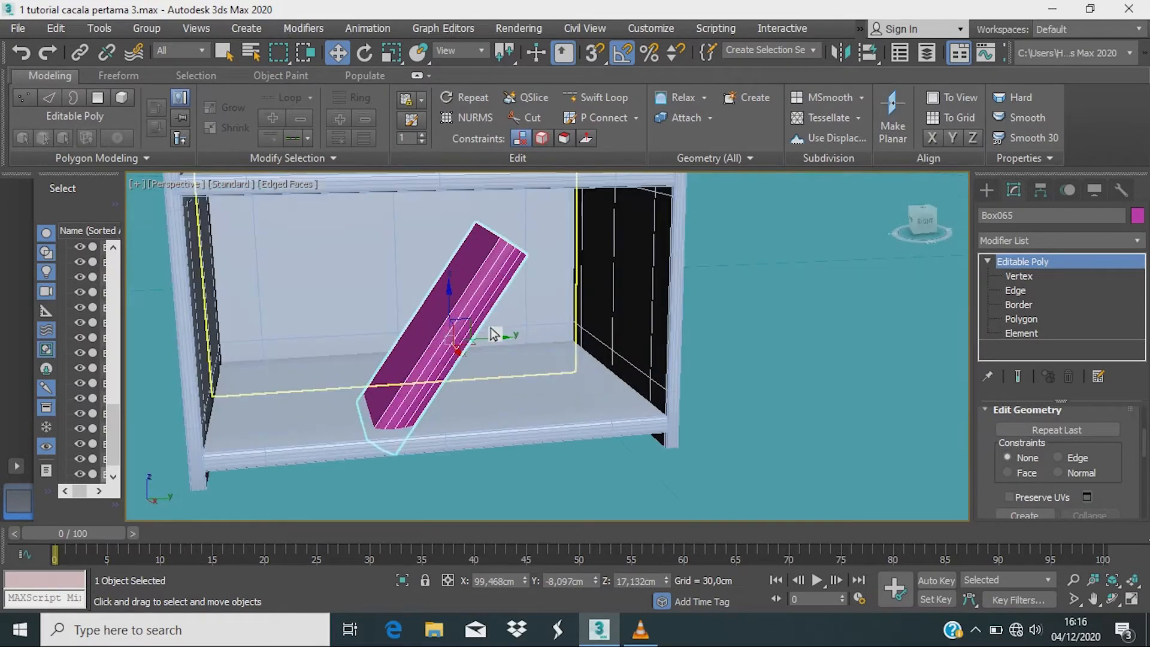
pyautogui.moveTo(505, 336); pyautogui.dragTo(600, 332)
pyautogui.scroll(3, 578, 356)
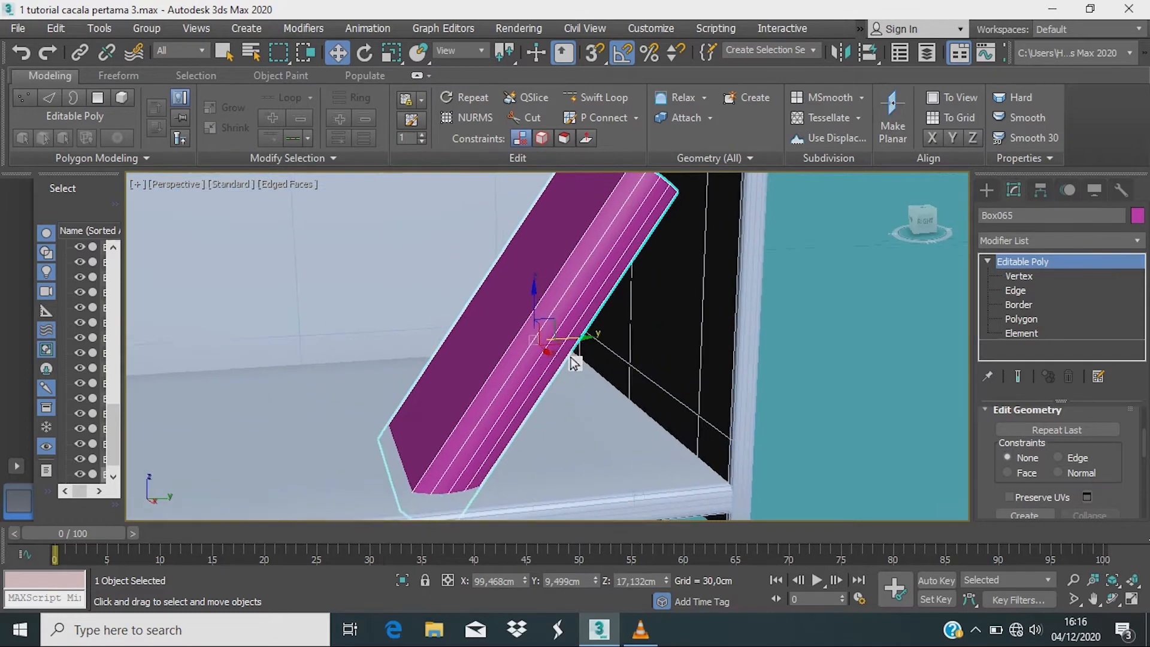
# Step: Scale the tilted book down slightly so that it fits inside the compartment
pyautogui.scroll(-2, 573, 367)
pyautogui.moveTo(572, 367); pyautogui.dragTo(551, 380, button='middle')
pyautogui.press('r')
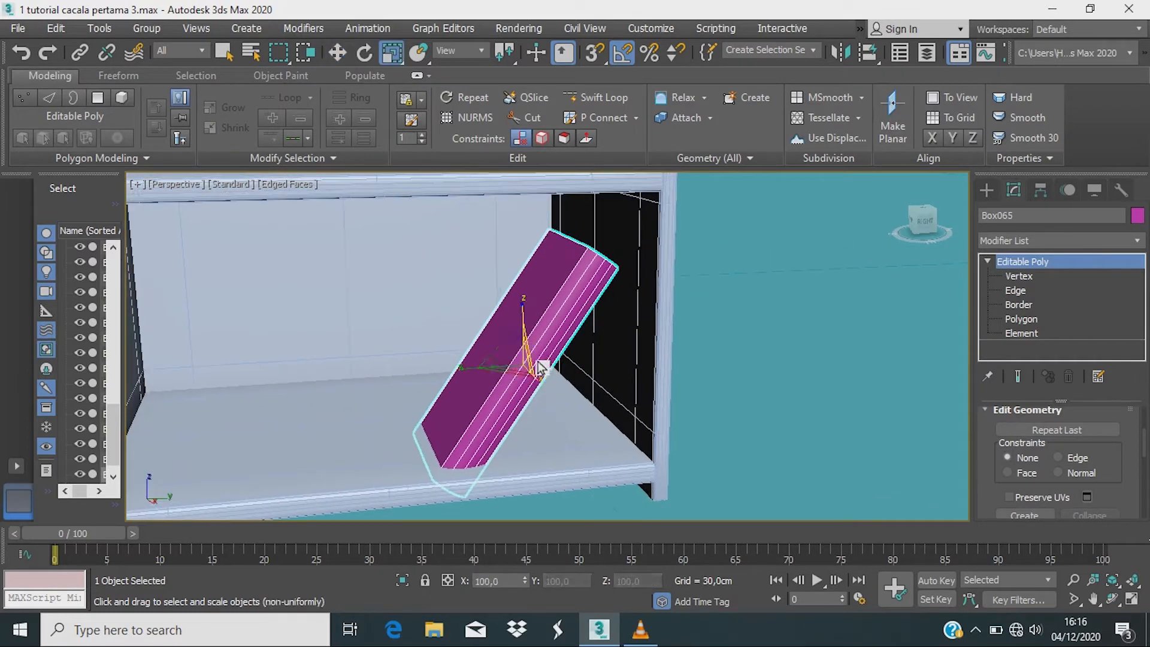
pyautogui.moveTo(523, 360)
pyautogui.mouseDown()
pyautogui.moveTo(526, 391)
pyautogui.moveTo(527, 381)
pyautogui.mouseUp()
pyautogui.keyDown('alt'); pyautogui.moveTo(627, 405); pyautogui.dragTo(633, 432, button='middle'); pyautogui.keyUp('alt')
# Step: Move the book toward the compartment's side wall and slightly up, to about Y 15.48 and Z 18.22 cm
pyautogui.press('w')
pyautogui.moveTo(543, 354); pyautogui.dragTo(541, 346)
pyautogui.keyDown('alt'); pyautogui.moveTo(541, 384); pyautogui.dragTo(516, 344, button='middle'); pyautogui.keyUp('alt')
pyautogui.moveTo(561, 359); pyautogui.dragTo(604, 354)
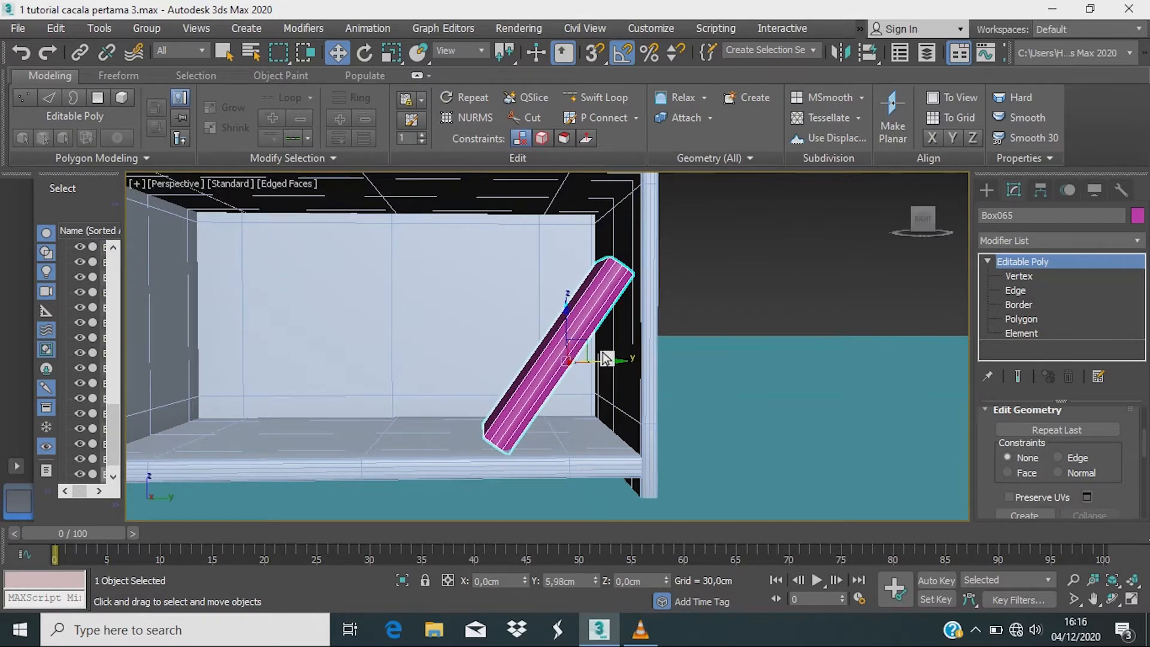
pyautogui.keyDown('alt'); pyautogui.moveTo(571, 384); pyautogui.dragTo(570, 407, button='middle'); pyautogui.keyUp('alt')
pyautogui.moveTo(572, 355); pyautogui.dragTo(571, 354)
# Step: Clone the book as 9 copies spaced about 5.19 cm apart along negative Y to fill the compartment
pyautogui.scroll(-5, 581, 353)
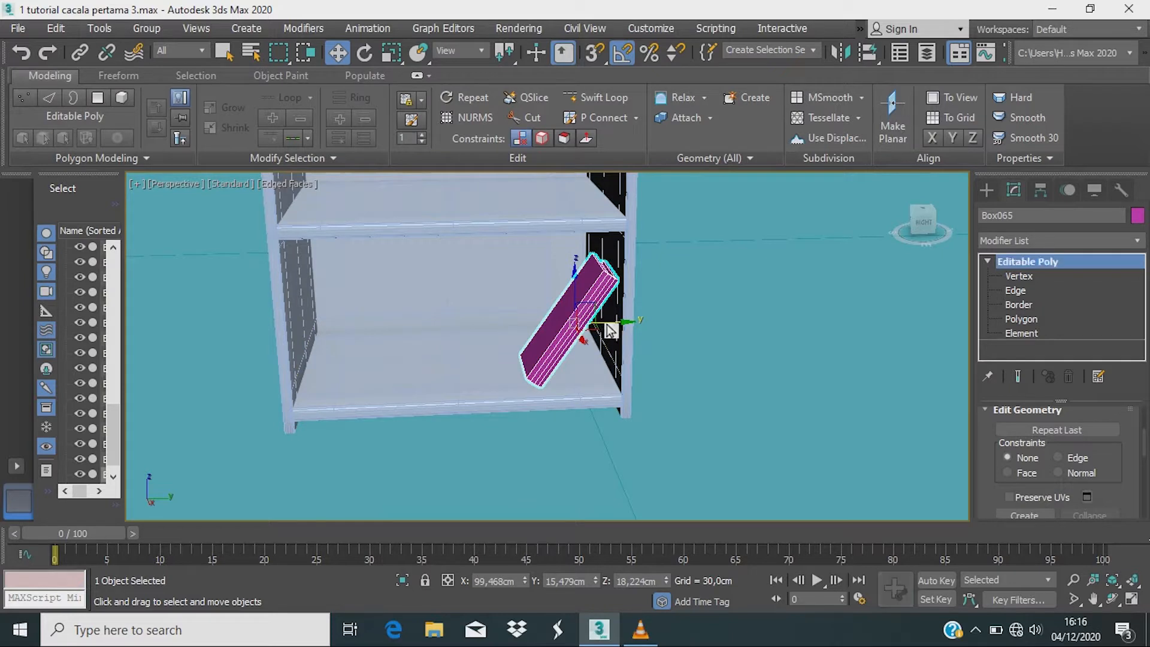
pyautogui.keyDown('shift'); pyautogui.moveTo(606, 325); pyautogui.dragTo(587, 327); pyautogui.keyUp('shift')
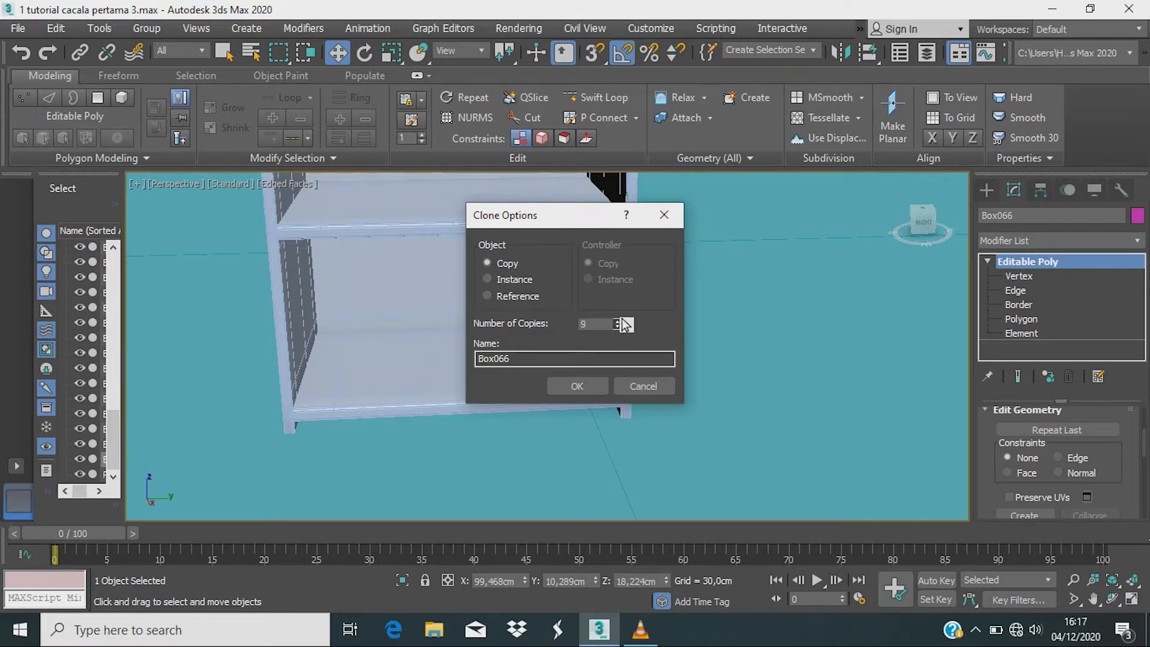
pyautogui.click(592, 387)
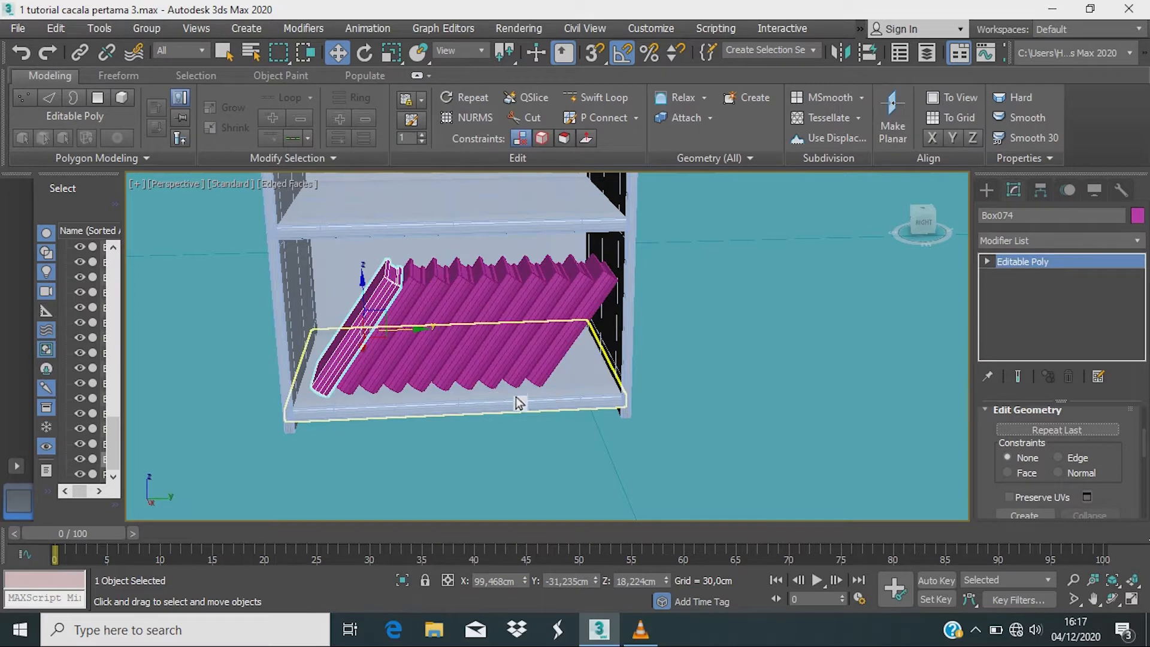
# Step: Copy the last book once onto the shelf above, about 38.87 cm higher, and move the copy along Y to about 2.03 cm
pyautogui.keyDown('alt'); pyautogui.moveTo(516, 397); pyautogui.dragTo(452, 390, button='middle'); pyautogui.keyUp('alt')
pyautogui.scroll(-4, 569, 379)
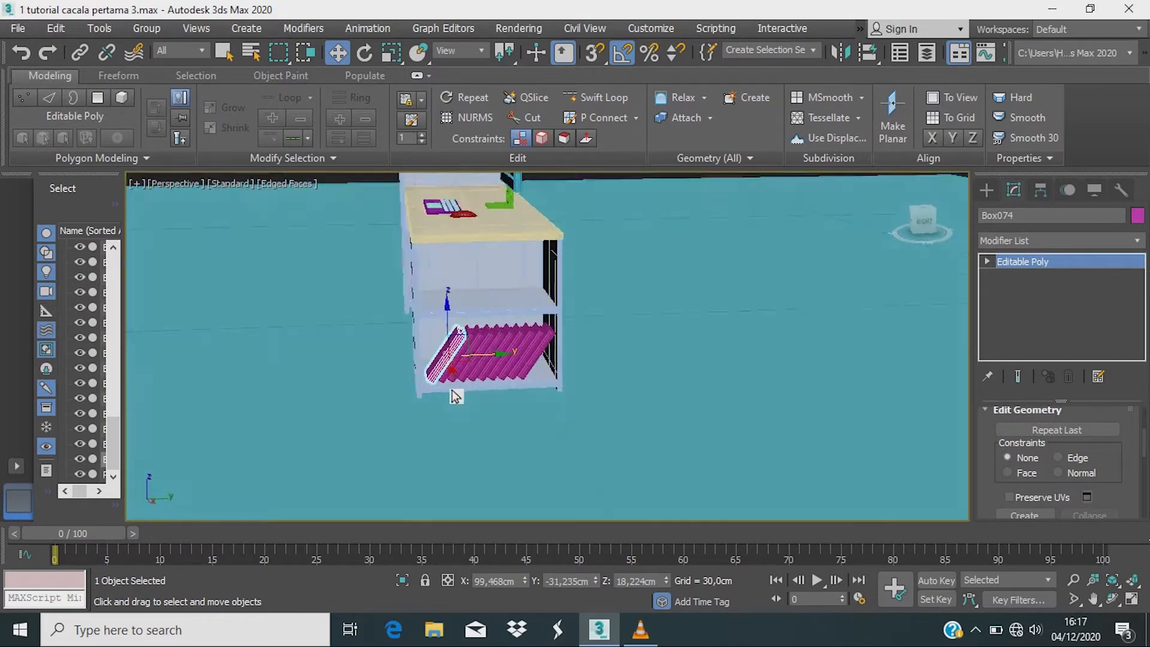
pyautogui.scroll(4, 456, 387)
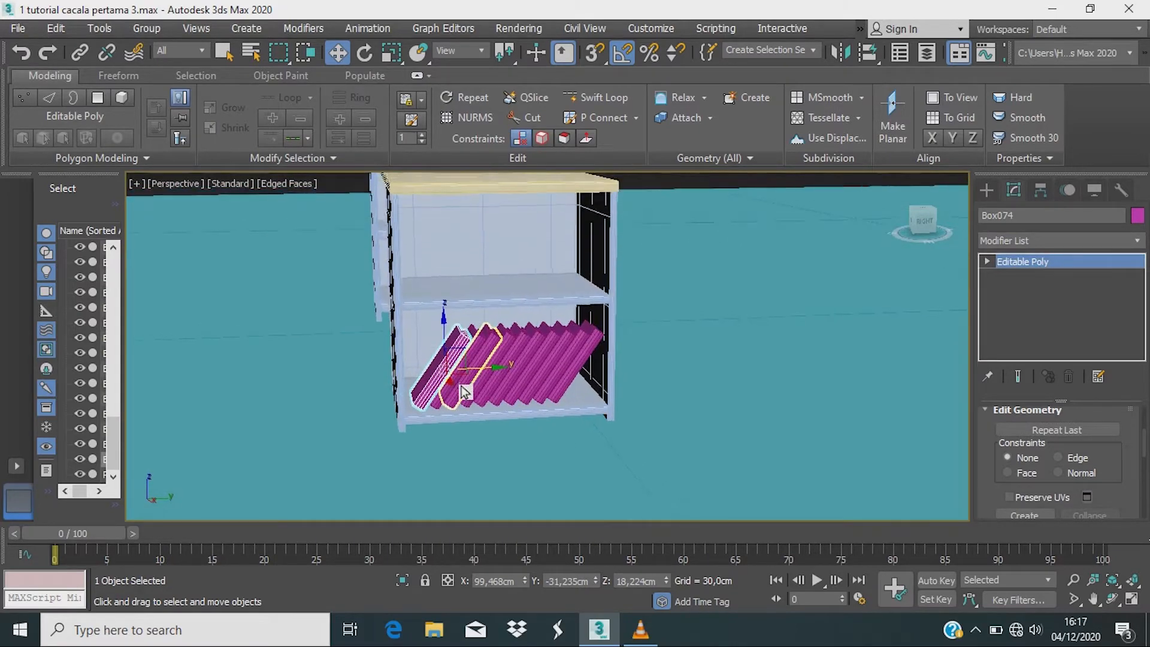
pyautogui.scroll(3, 465, 393)
pyautogui.scroll(-4, 457, 411)
pyautogui.keyDown('alt'); pyautogui.moveTo(462, 403); pyautogui.dragTo(449, 440, button='middle'); pyautogui.keyUp('alt')
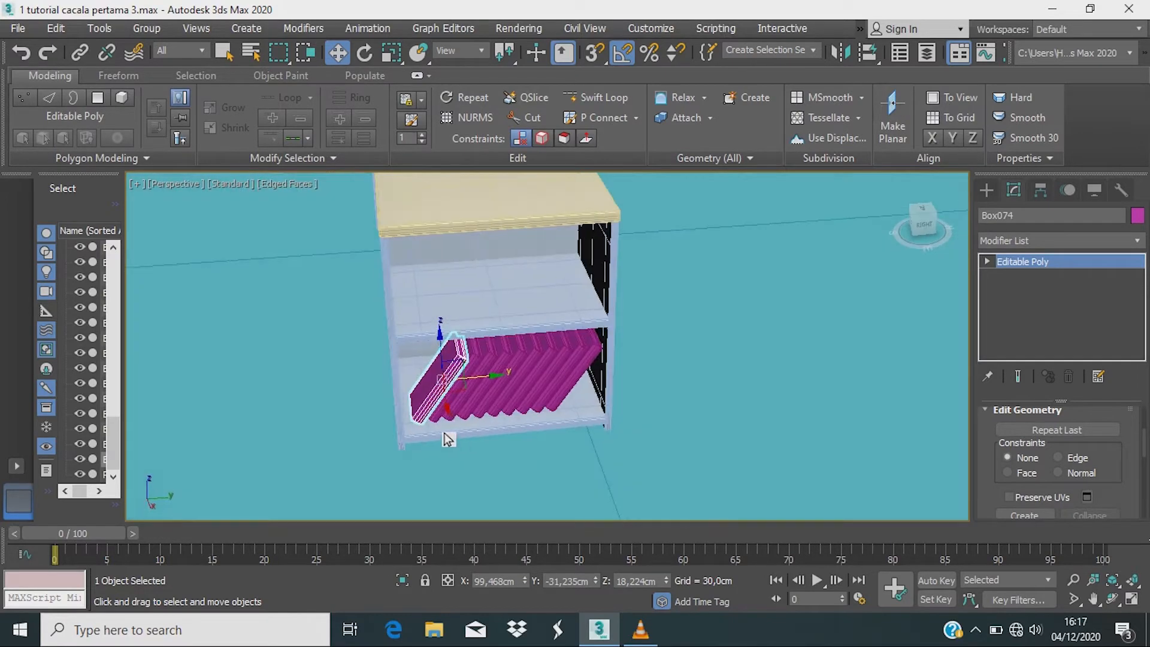
pyautogui.scroll(2, 448, 439)
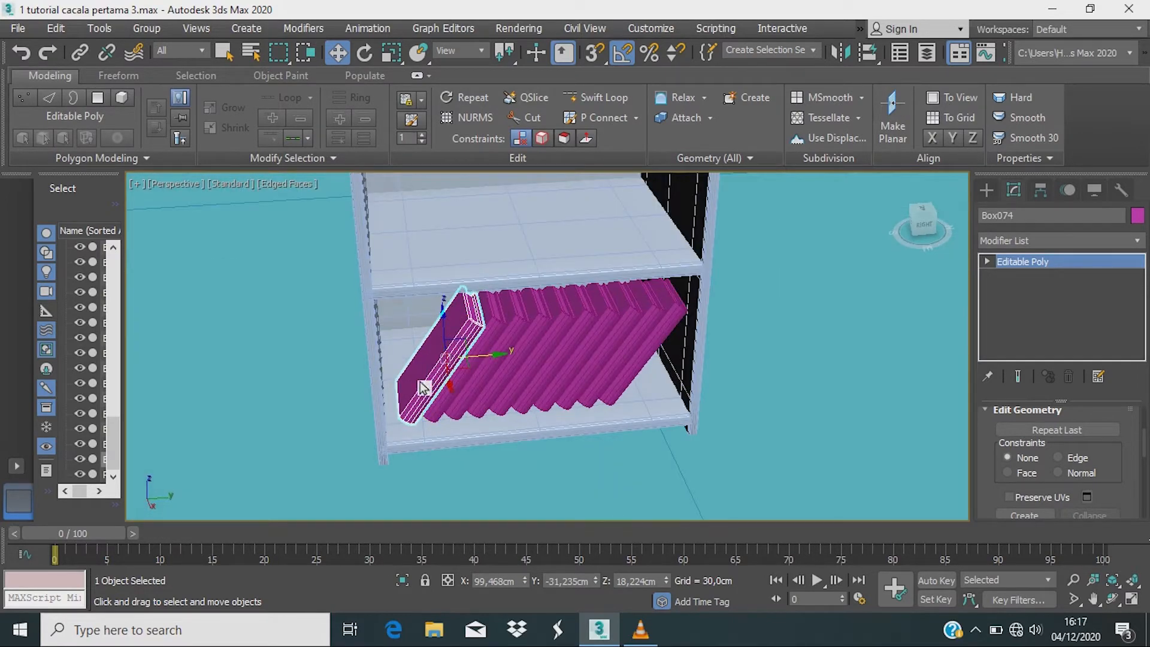
pyautogui.moveTo(420, 385); pyautogui.dragTo(441, 405, button='middle')
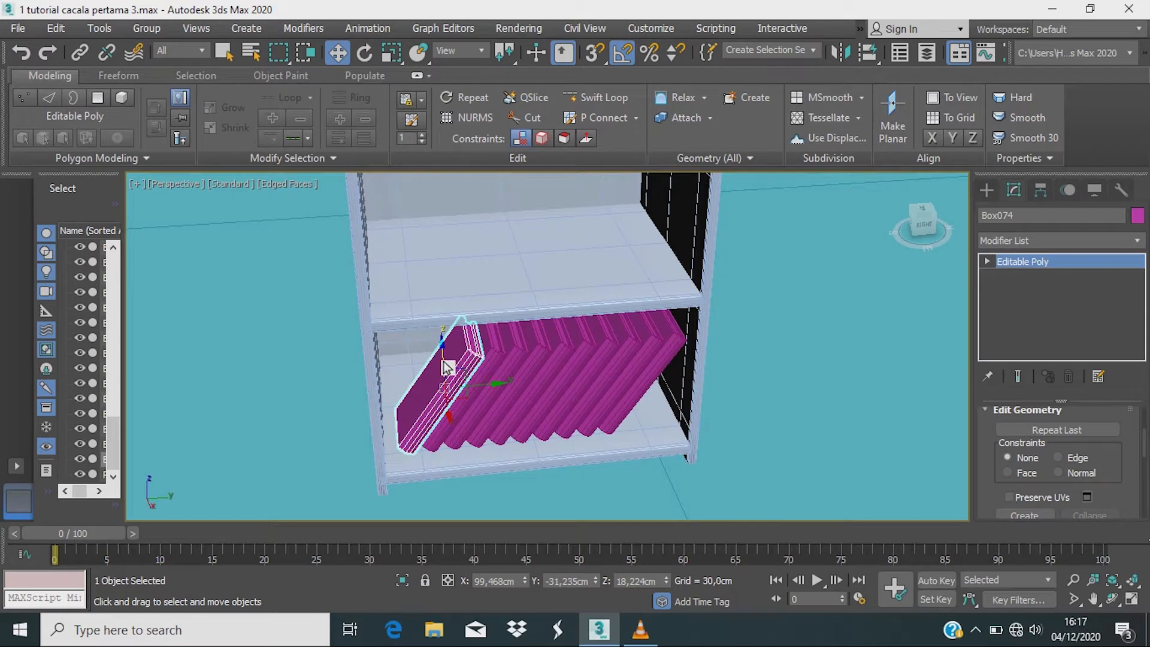
pyautogui.keyDown('shift'); pyautogui.moveTo(446, 367); pyautogui.dragTo(422, 215); pyautogui.keyUp('shift')
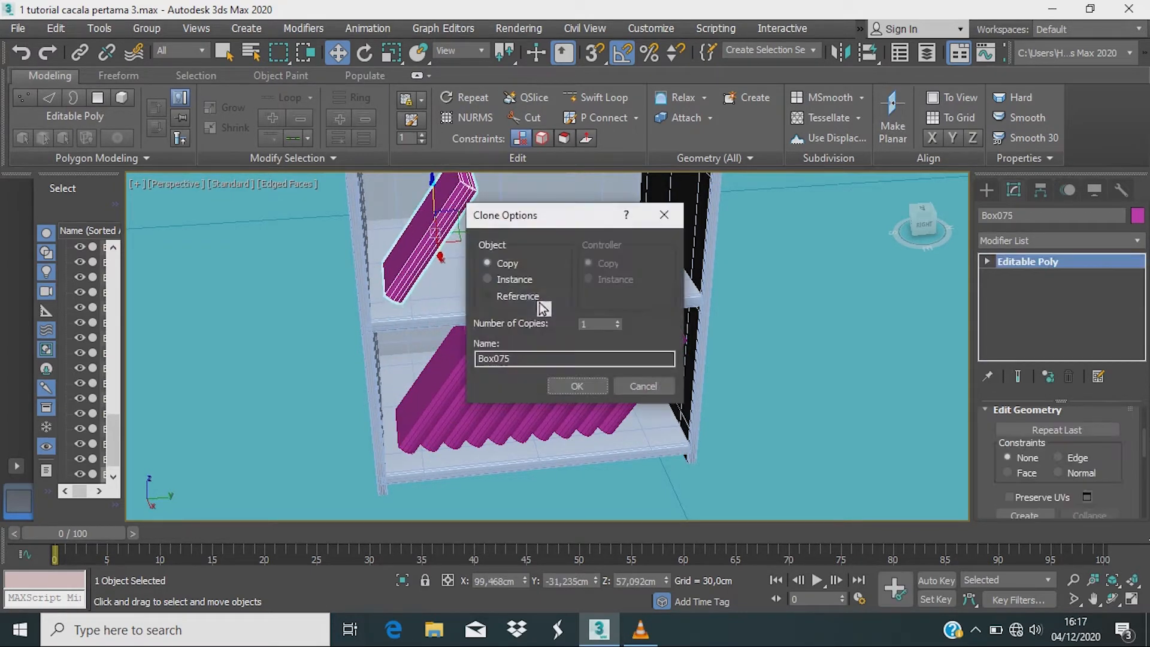
pyautogui.click(585, 386)
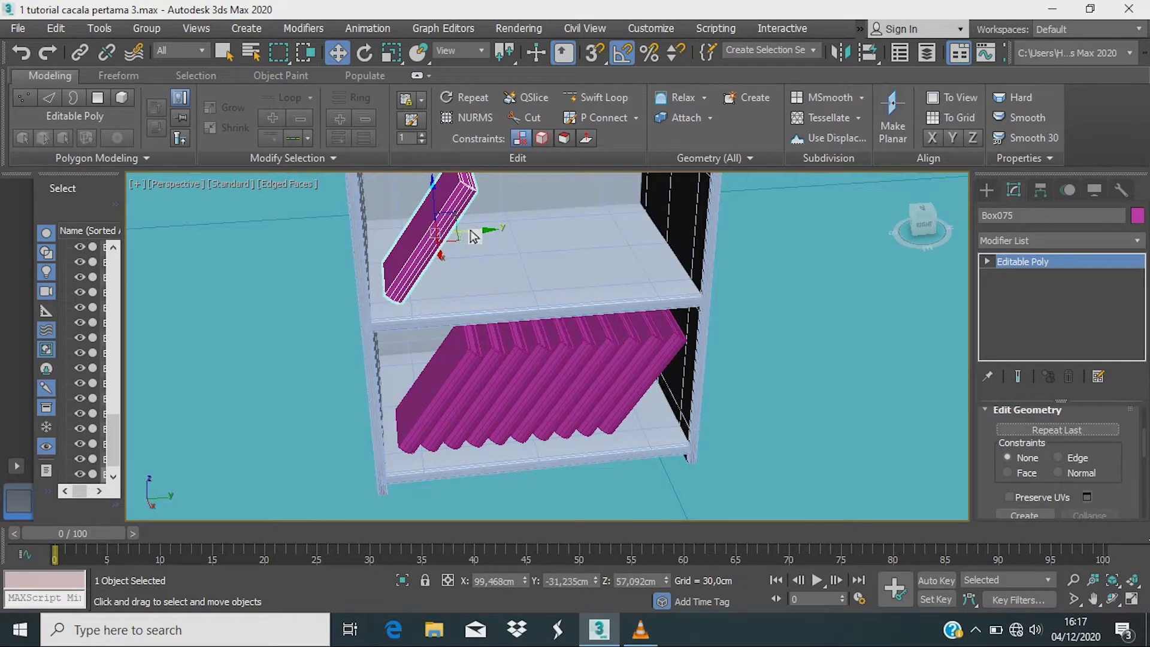
pyautogui.moveTo(473, 232); pyautogui.dragTo(630, 204)
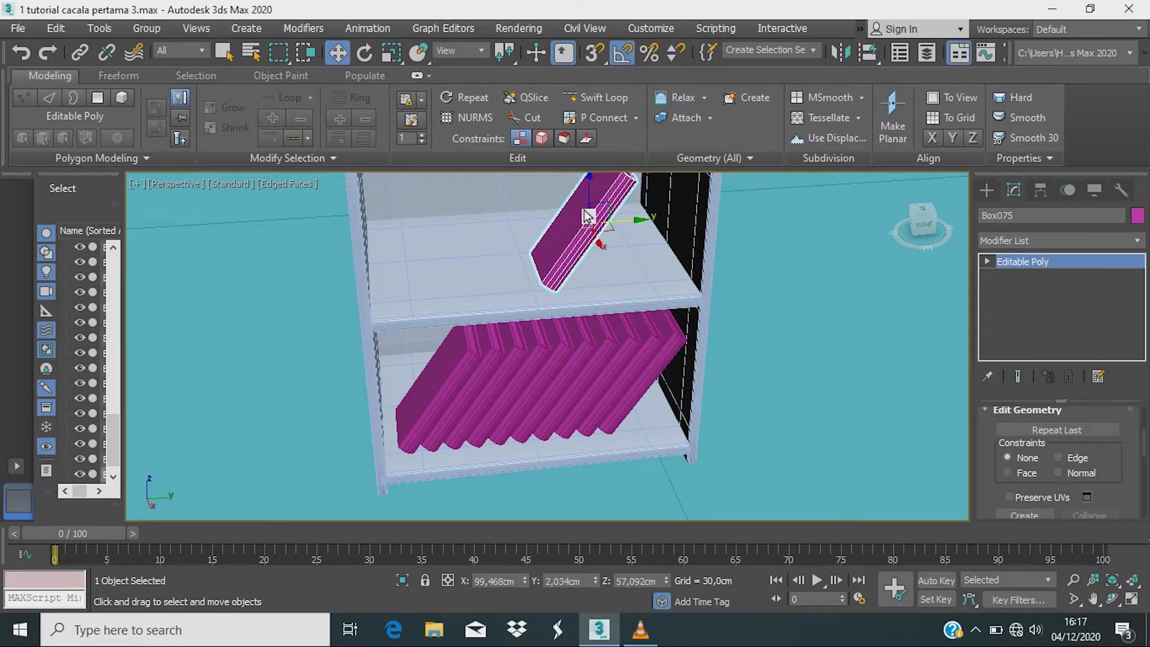
# Step: Rotate the copied book on the upper shelf to 0 degrees about X so that it lies flat
pyautogui.press('e')
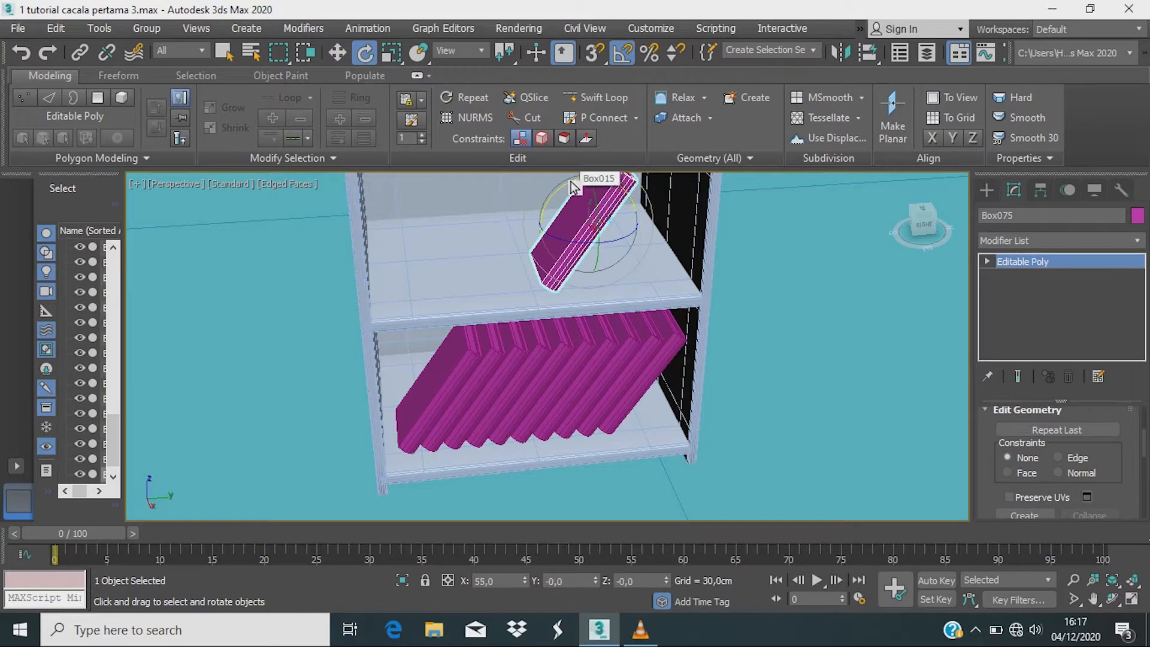
pyautogui.moveTo(575, 190); pyautogui.dragTo(620, 170)
pyautogui.scroll(-4, 512, 413)
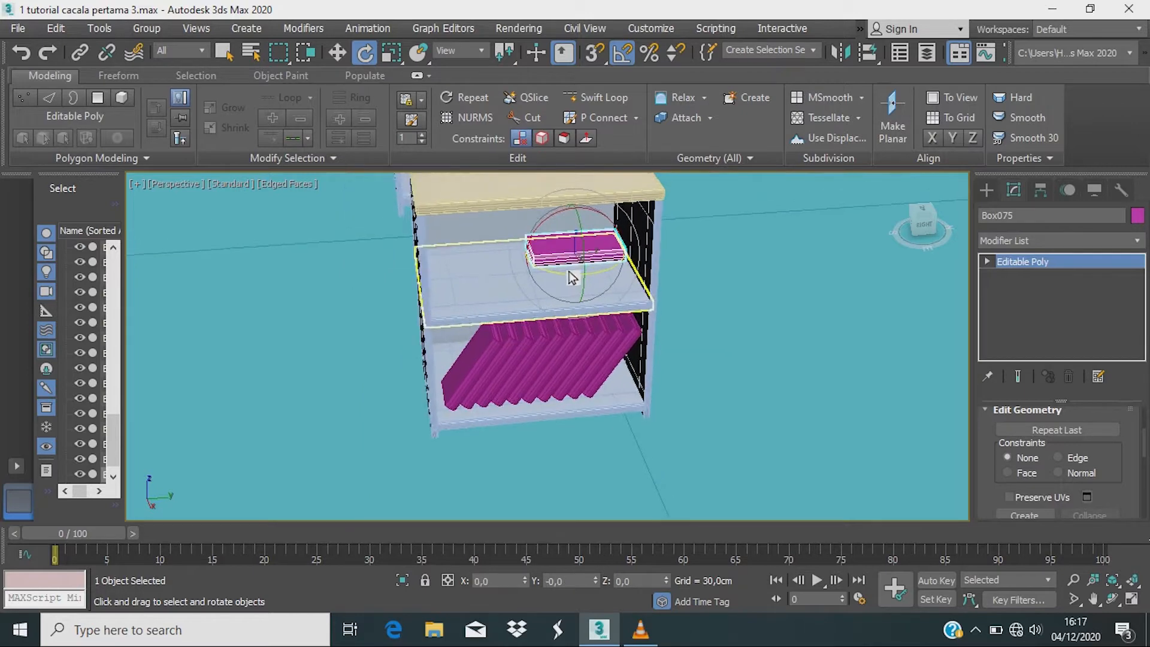
# Step: Move the flat book down above the upper shelf, to about X 92.90, Y 6.55 and Z 47.07 cm
pyautogui.press('w')
pyautogui.moveTo(571, 265); pyautogui.dragTo(619, 320)
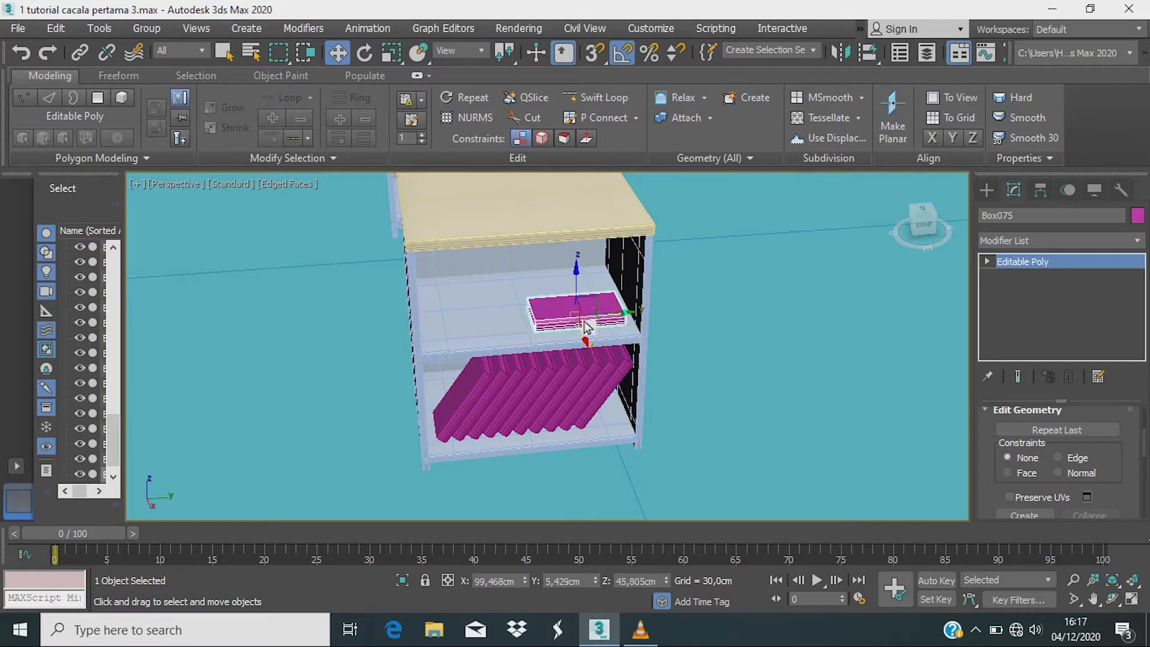
pyautogui.moveTo(583, 330); pyautogui.dragTo(577, 284)
pyautogui.hotkey('ctrl', 'z')
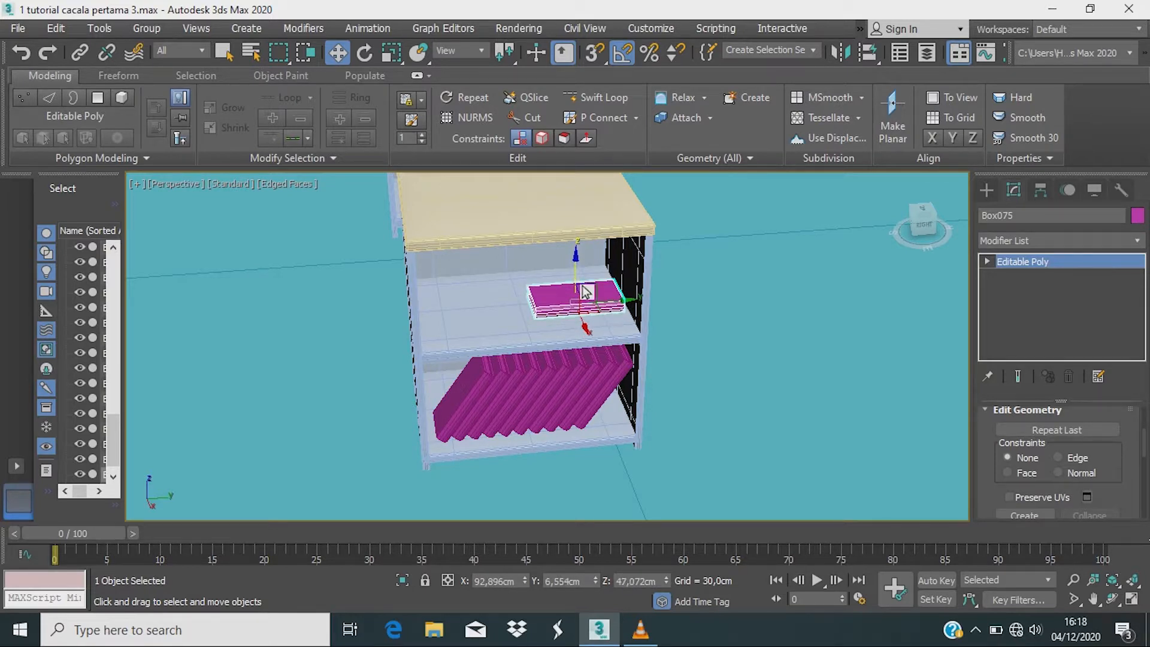
# Step: Try to clone the flat book upward as 5 copies spaced about 4.74 cm apart
pyautogui.moveTo(585, 292)
pyautogui.mouseDown()
pyautogui.moveTo(580, 275)
pyautogui.moveTo(591, 277)
pyautogui.mouseUp()
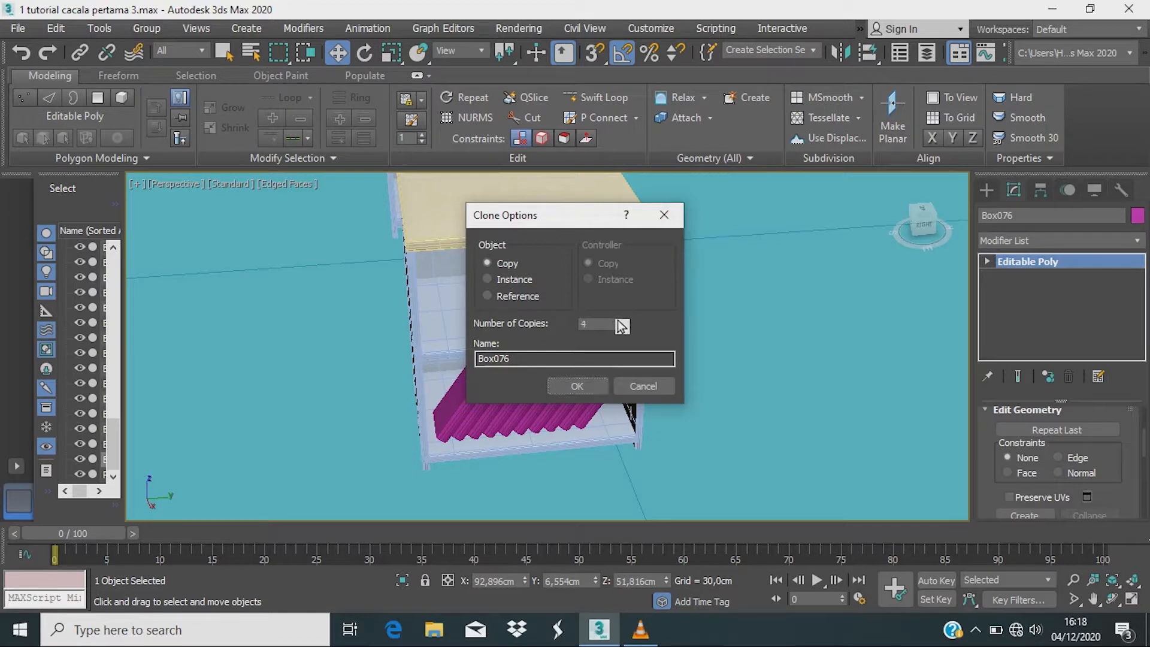
pyautogui.click(597, 384)
pyautogui.keyDown('alt'); pyautogui.moveTo(592, 343); pyautogui.dragTo(568, 323, button='middle'); pyautogui.keyUp('alt')
pyautogui.scroll(5, 584, 312)
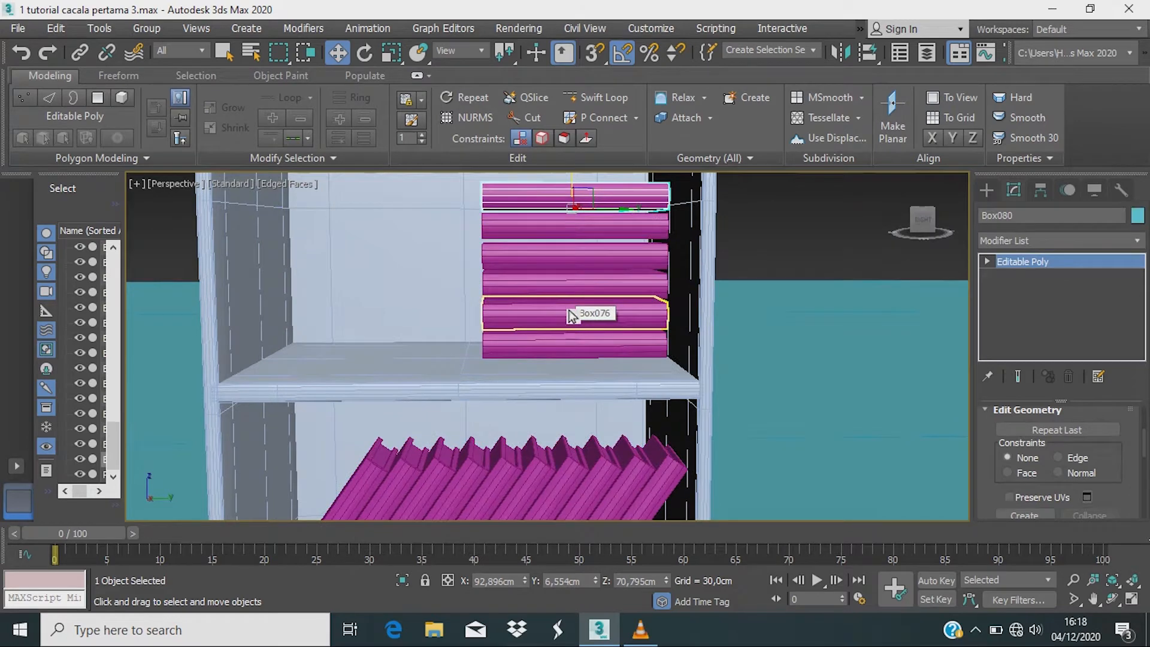
pyautogui.hotkey('ctrl', 'z')
# Step: Lower the flat book onto the shelf to about Z 45.16 cm and clone it upward as 6 copies about 3.89 cm apart
pyautogui.press('z')
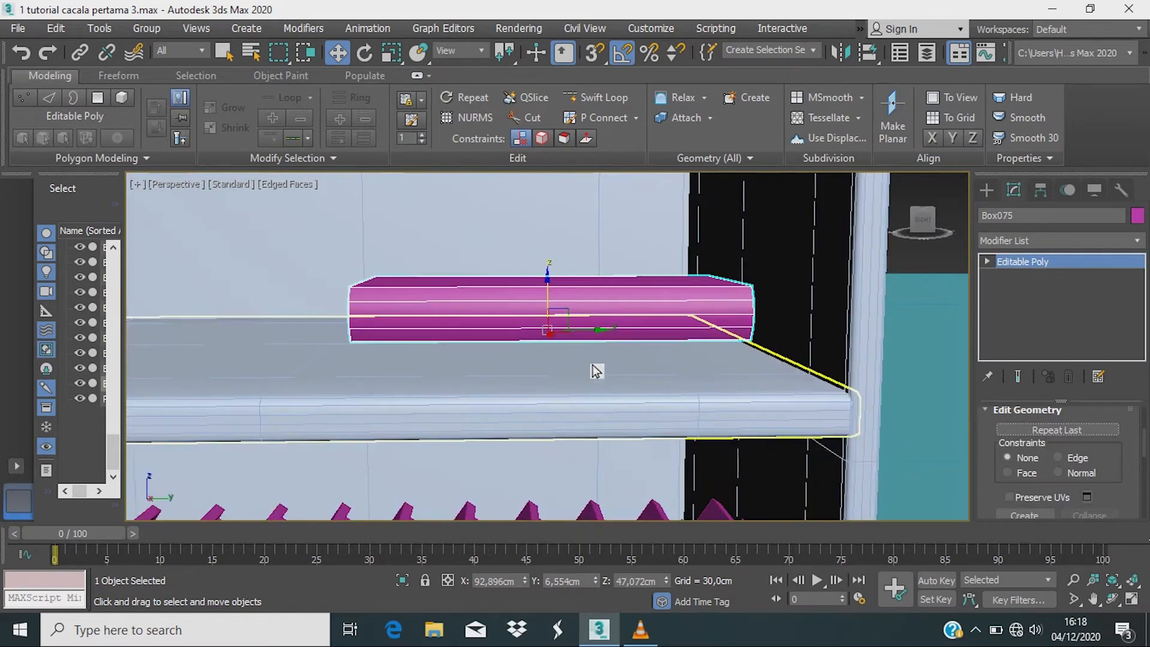
pyautogui.click(925, 227)
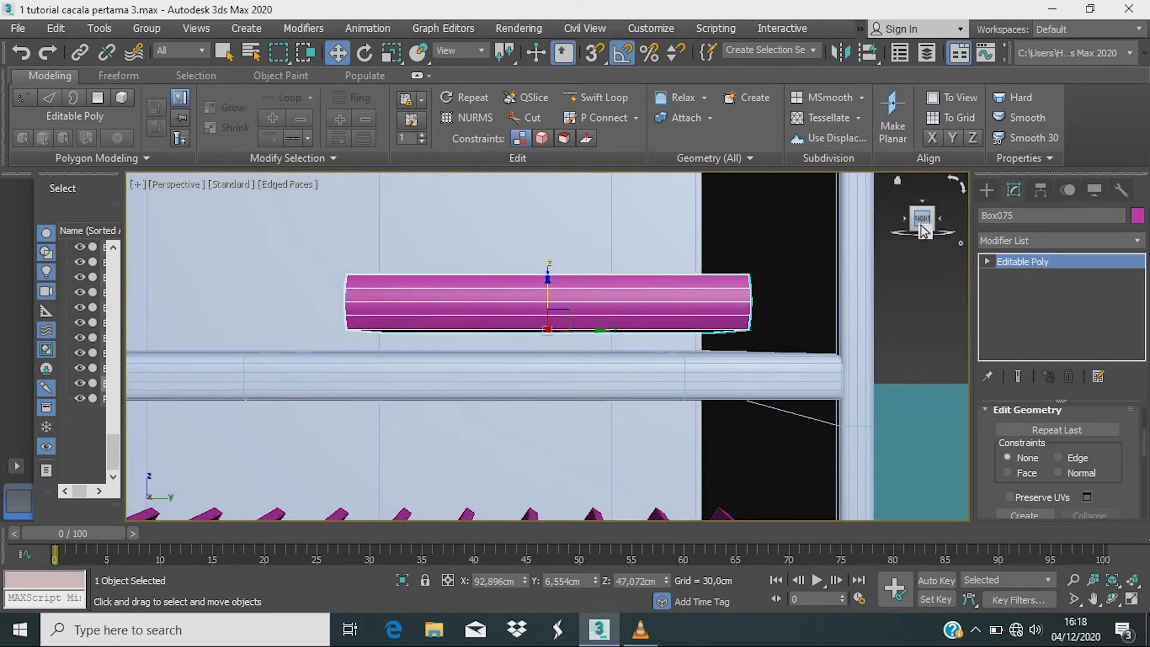
pyautogui.moveTo(572, 320); pyautogui.dragTo(543, 311, button='middle')
pyautogui.moveTo(535, 308)
pyautogui.mouseDown()
pyautogui.moveTo(533, 332)
pyautogui.moveTo(532, 286)
pyautogui.mouseUp()
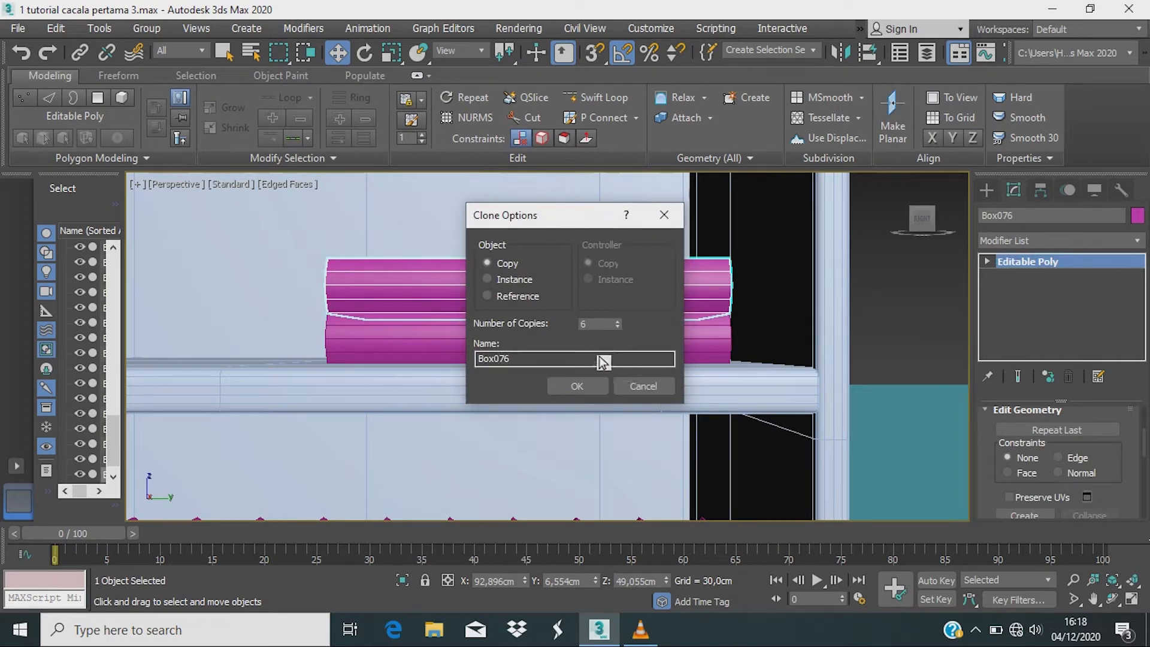
pyautogui.click(594, 385)
pyautogui.scroll(-2, 593, 375)
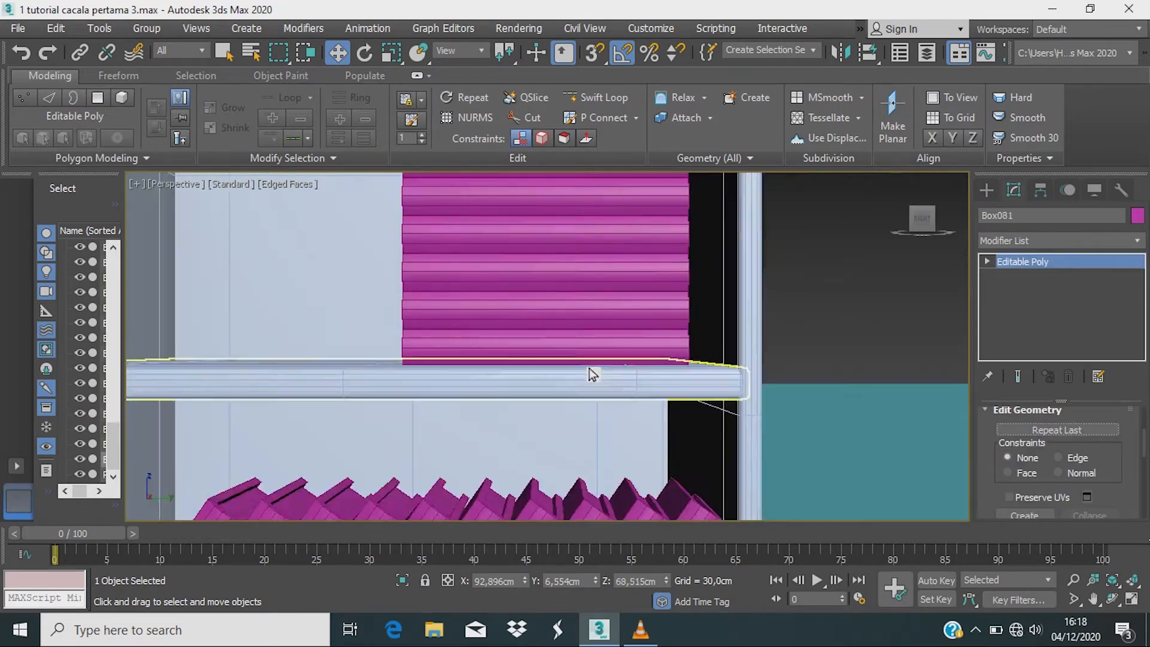
# Step: Examine from several angles how the stacked books rest on the upper shelf and fit below the desktop
pyautogui.scroll(-6, 592, 375)
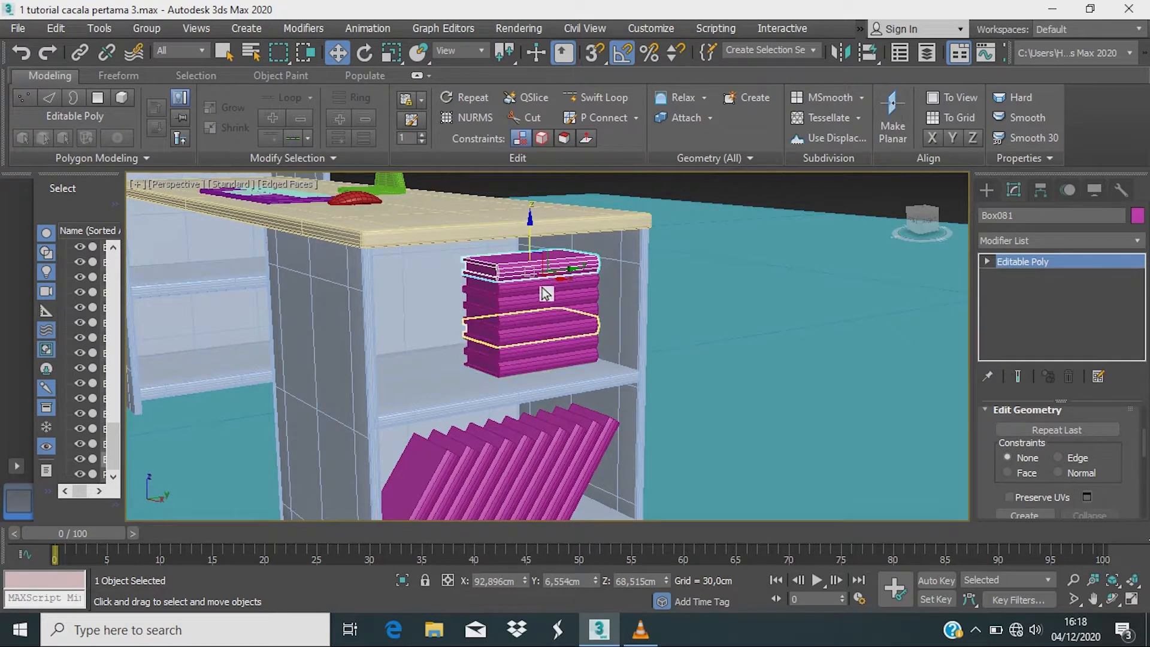
pyautogui.click(549, 394)
pyautogui.moveTo(517, 397)
pyautogui.mouseDown(button='middle')
pyautogui.moveTo(489, 401)
pyautogui.moveTo(538, 400)
pyautogui.mouseUp(button='middle')
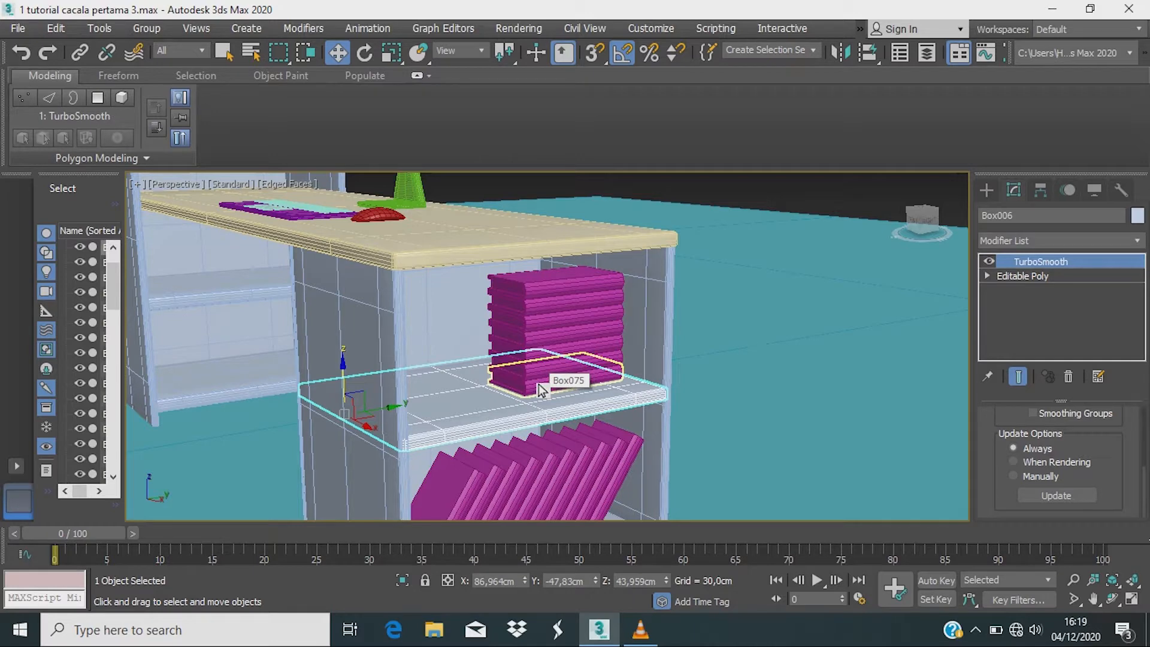
pyautogui.keyDown('alt'); pyautogui.moveTo(675, 442); pyautogui.dragTo(509, 365, button='middle'); pyautogui.keyUp('alt')
pyautogui.scroll(-4, 473, 324)
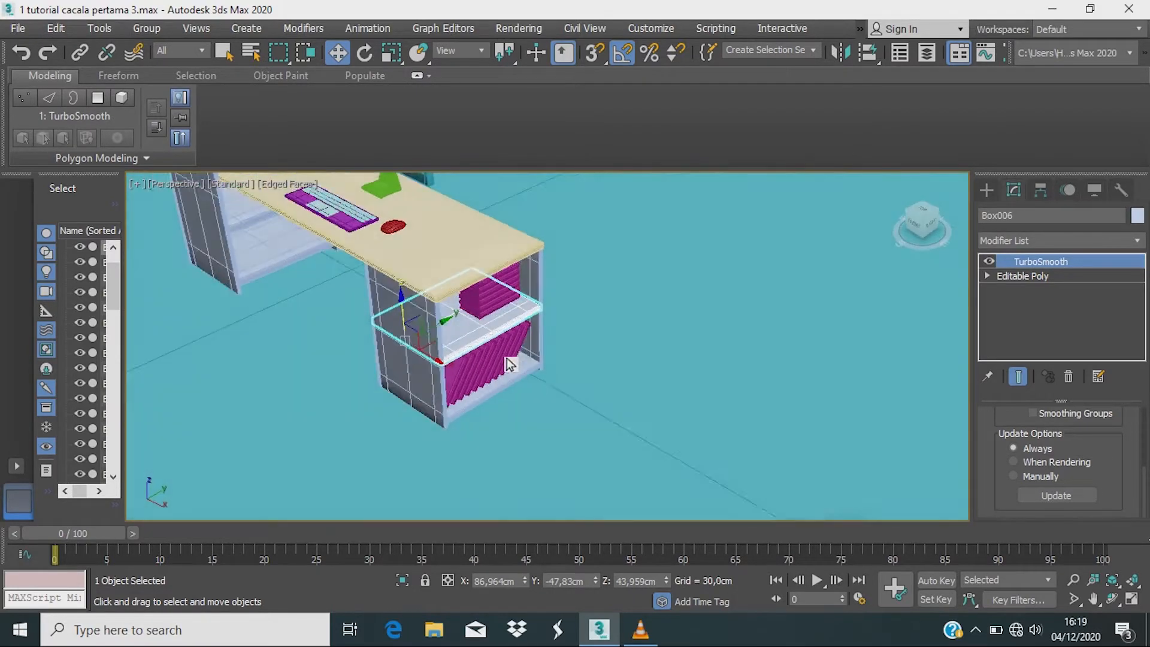
pyautogui.scroll(4, 513, 340)
pyautogui.scroll(5, 512, 340)
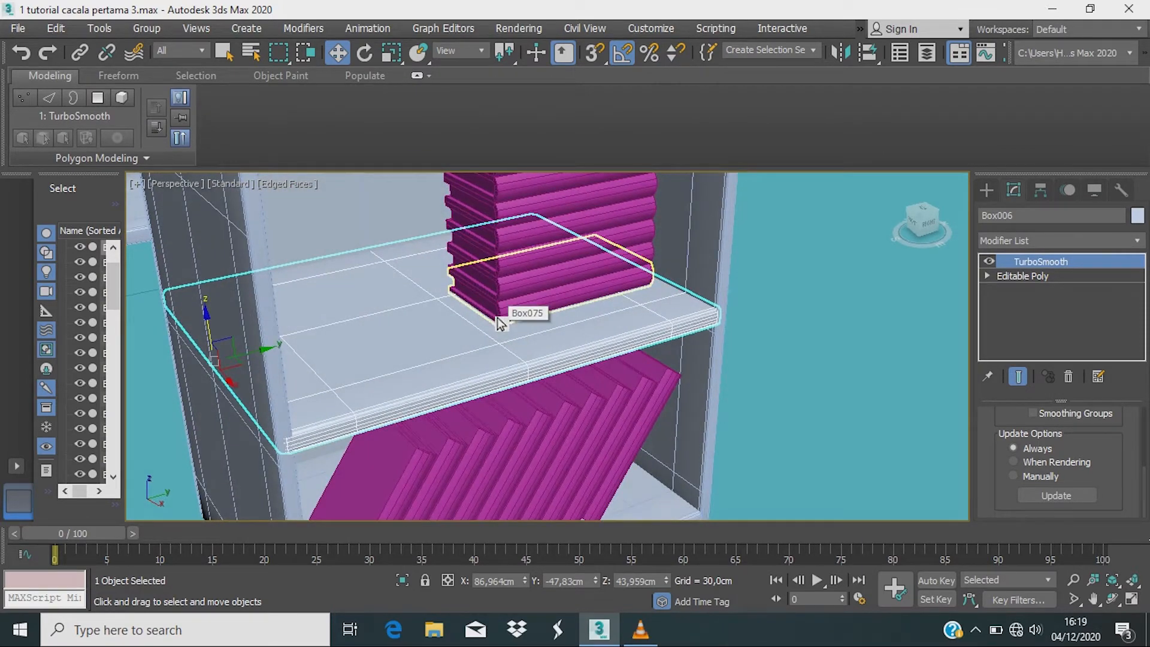
pyautogui.moveTo(500, 322); pyautogui.dragTo(538, 339, button='middle')
pyautogui.scroll(-3, 540, 335)
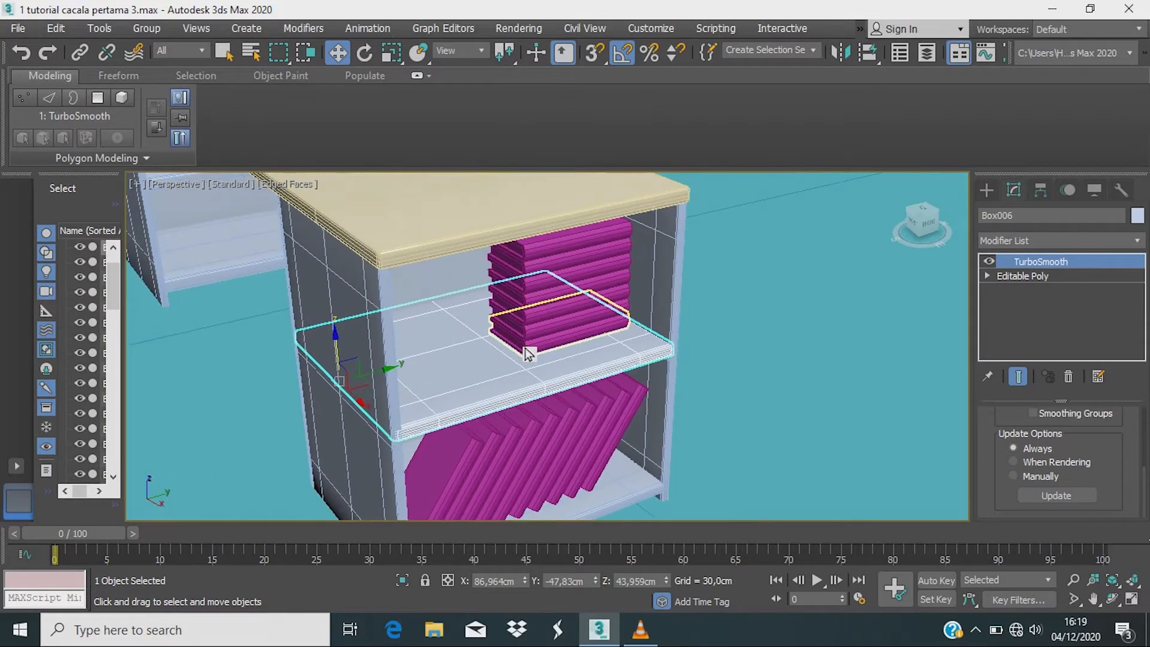
pyautogui.keyDown('alt'); pyautogui.moveTo(501, 372); pyautogui.dragTo(536, 300, button='middle'); pyautogui.keyUp('alt')
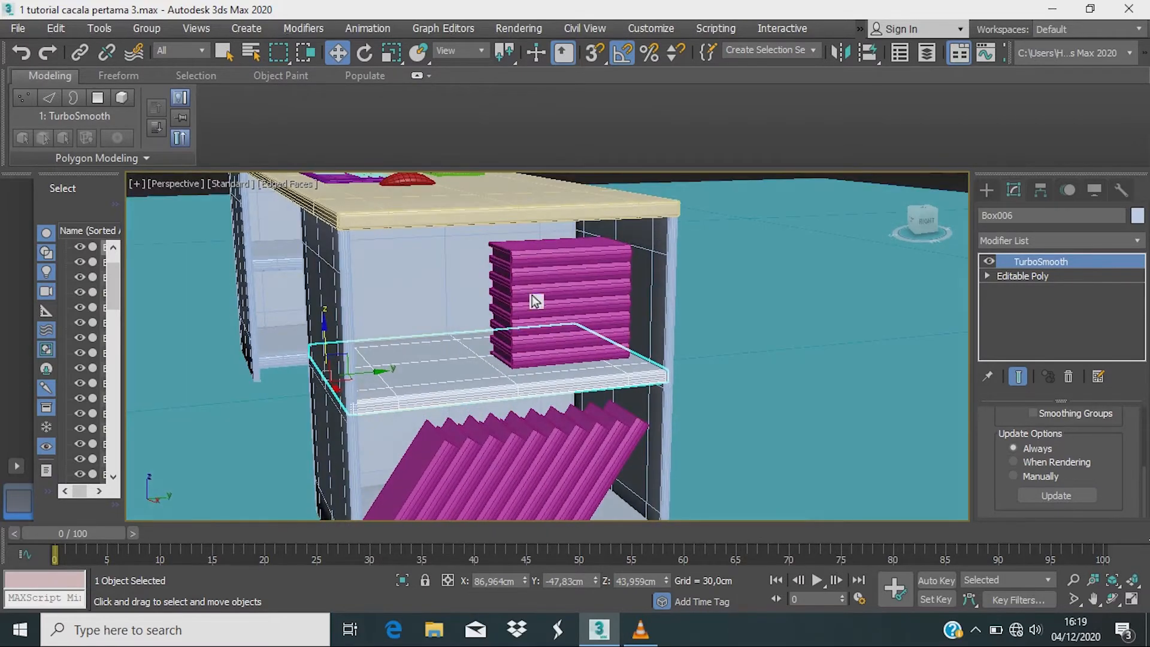
# Step: Copy the stack's top book once, about 38.16 cm along negative Y, and rotate the copy -90 degrees about X to stand upright
pyautogui.click(561, 258)
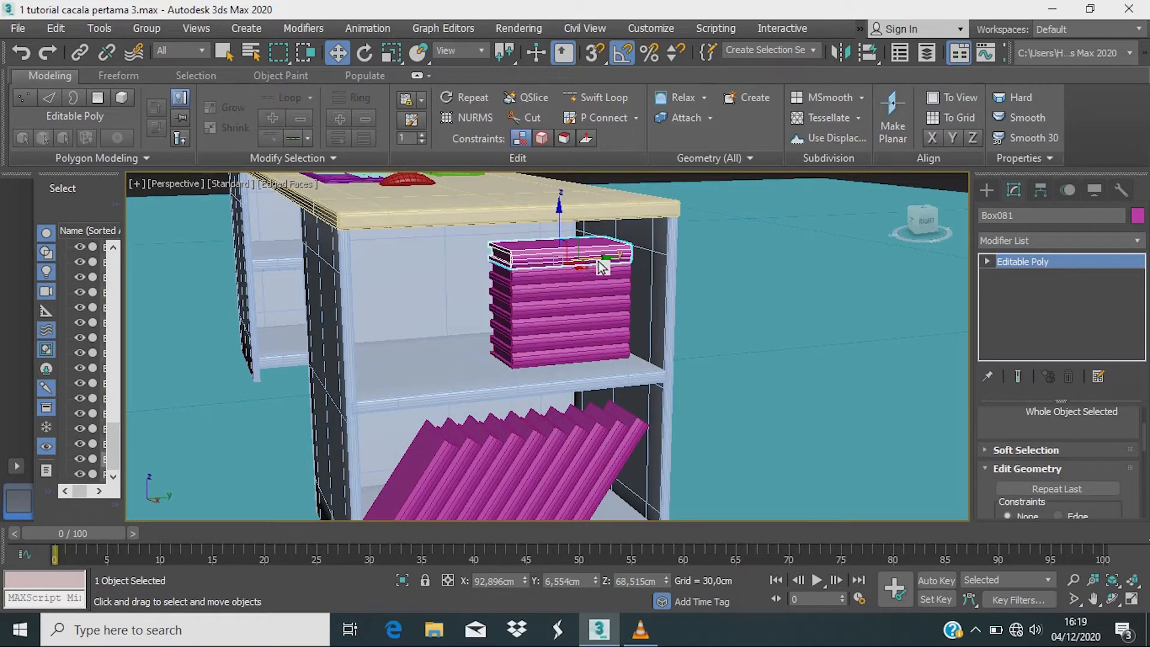
pyautogui.moveTo(582, 267)
pyautogui.keyDown('shift'); pyautogui.mouseDown()
pyautogui.moveTo(442, 276)
pyautogui.moveTo(461, 262)
pyautogui.mouseUp(); pyautogui.keyUp('shift')
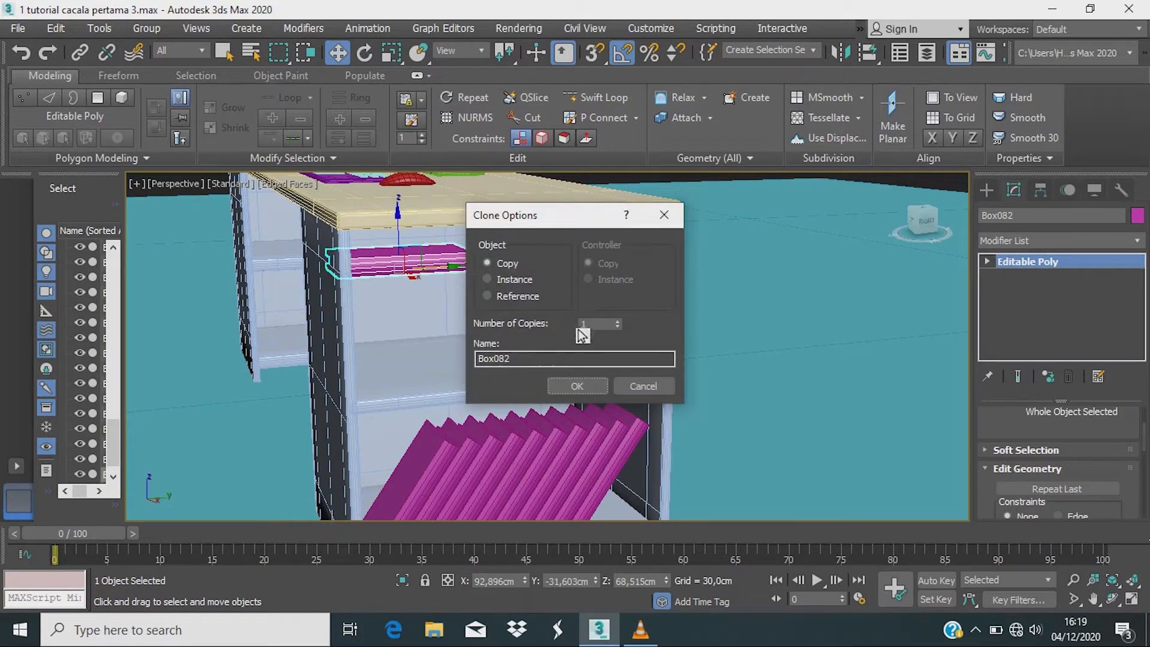
pyautogui.click(577, 386)
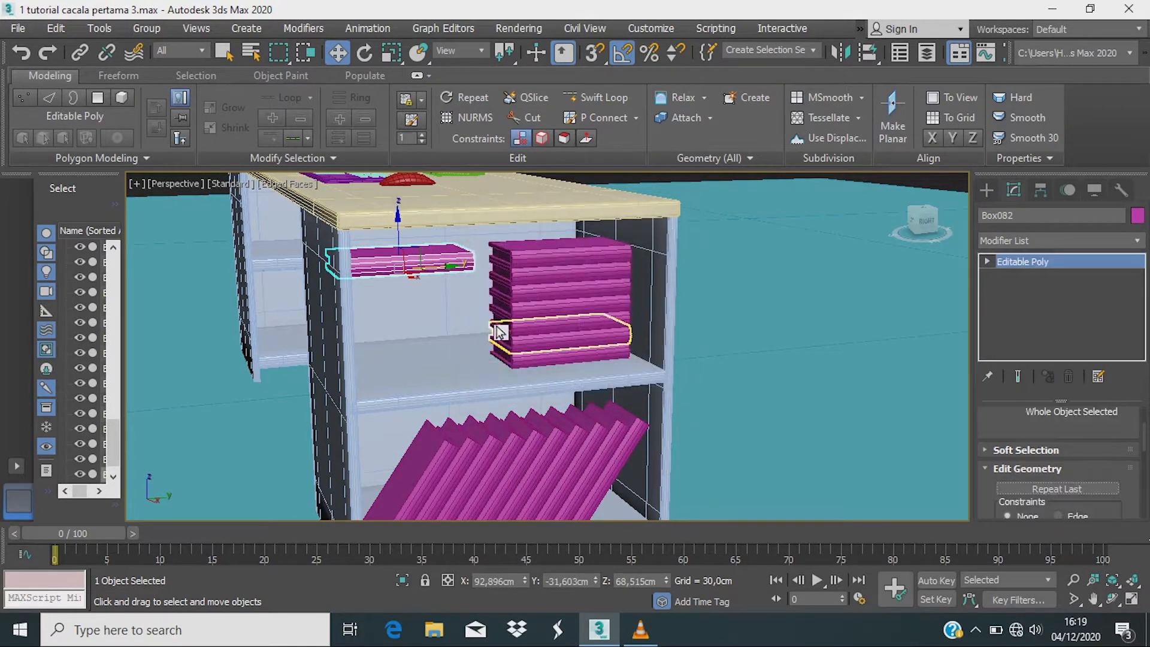
pyautogui.press('e')
pyautogui.moveTo(407, 229); pyautogui.dragTo(487, 246)
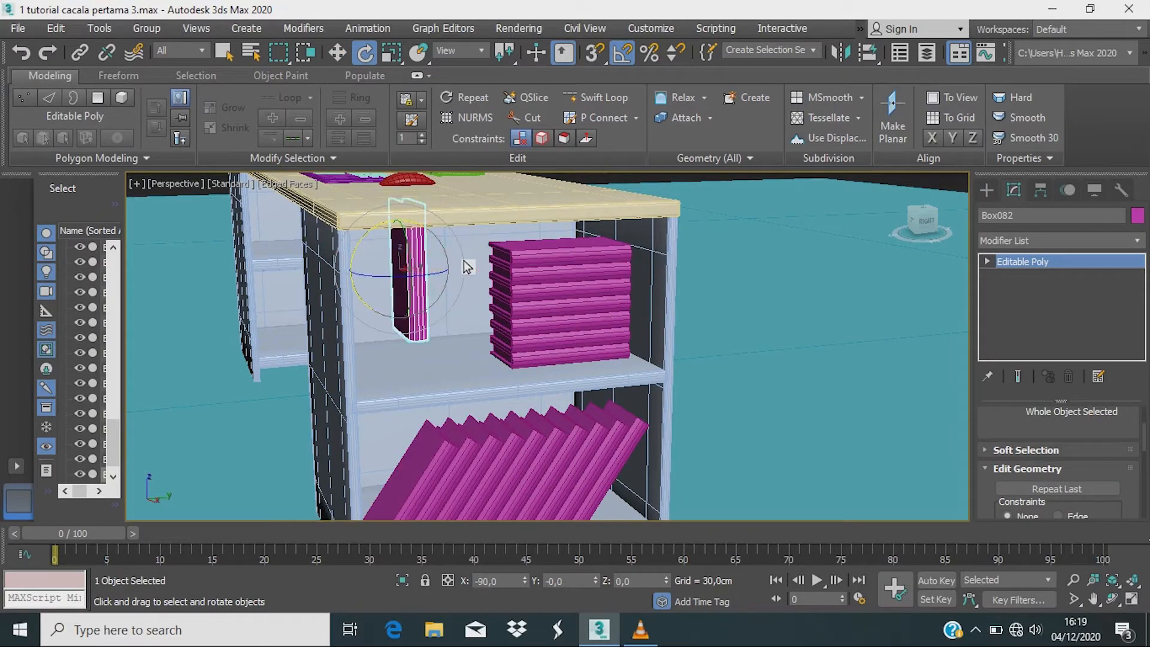
# Step: Lower the upright book onto the shelf and place it against the opposite side wall, at about Y -46.61 and Z 60.13 cm
pyautogui.moveTo(493, 301)
pyautogui.keyDown('alt'); pyautogui.mouseDown(button='middle')
pyautogui.moveTo(496, 311)
pyautogui.moveTo(456, 307)
pyautogui.moveTo(472, 303)
pyautogui.mouseUp(button='middle'); pyautogui.keyUp('alt')
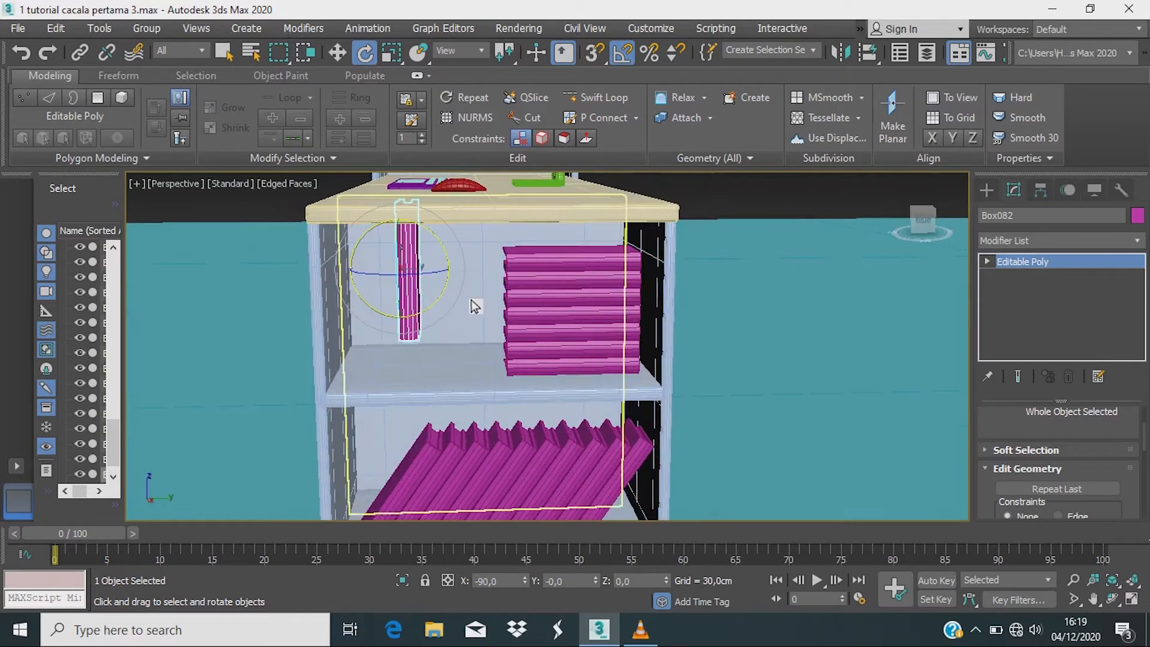
pyautogui.press('w')
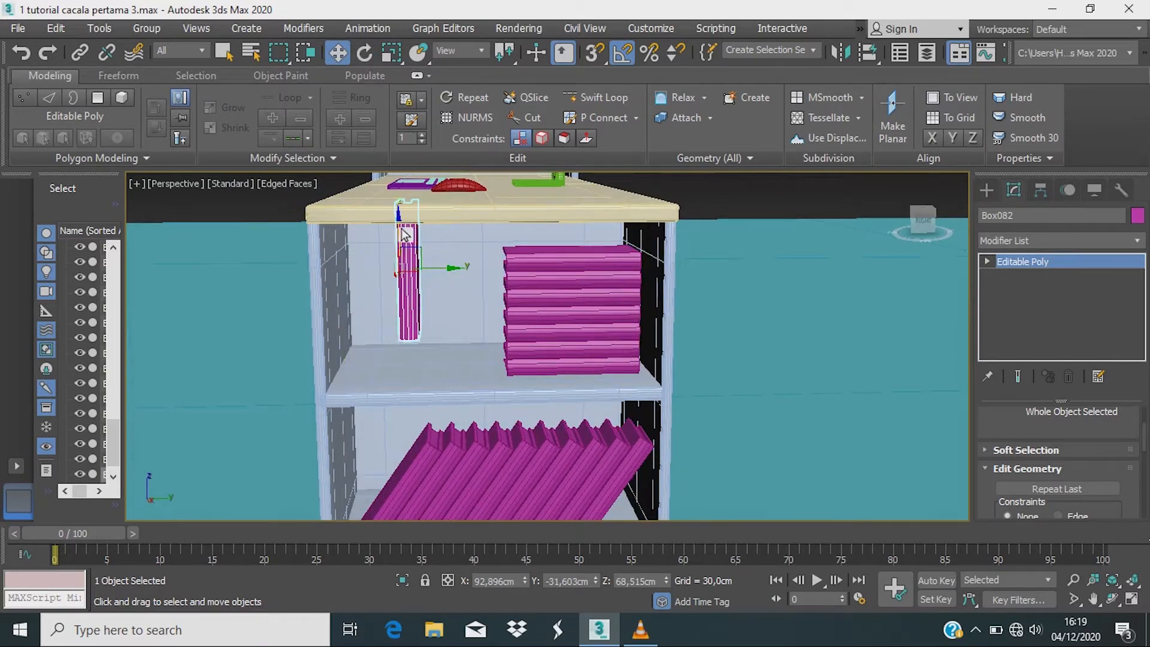
pyautogui.moveTo(406, 234); pyautogui.dragTo(405, 275)
pyautogui.moveTo(458, 310); pyautogui.dragTo(386, 312)
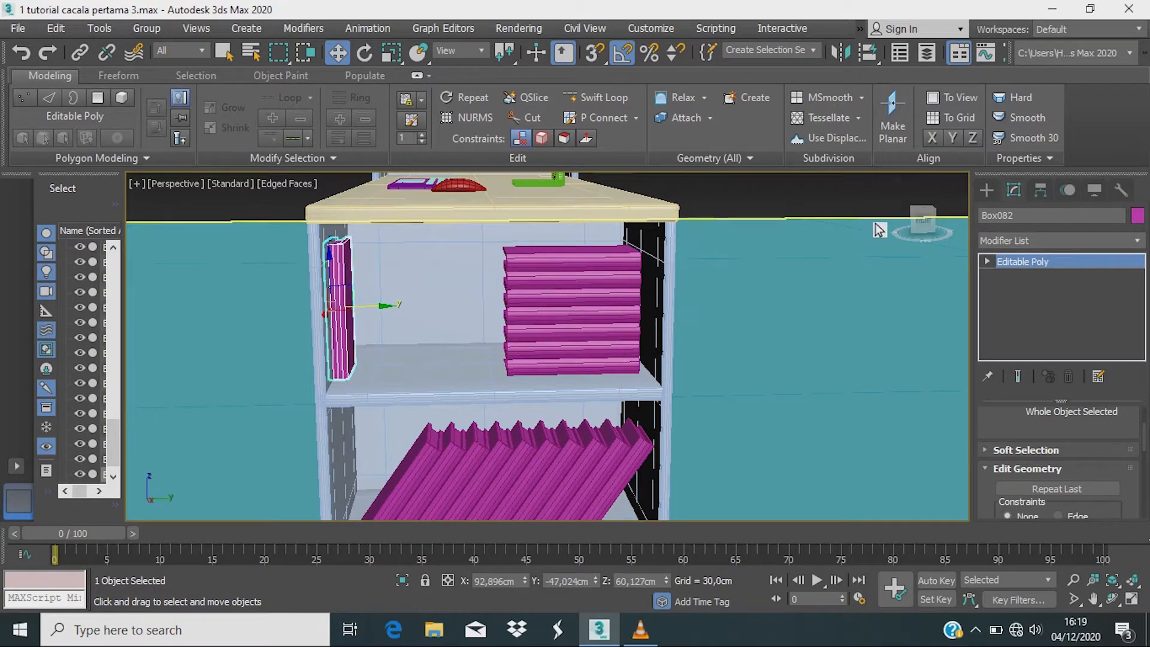
pyautogui.click(928, 231)
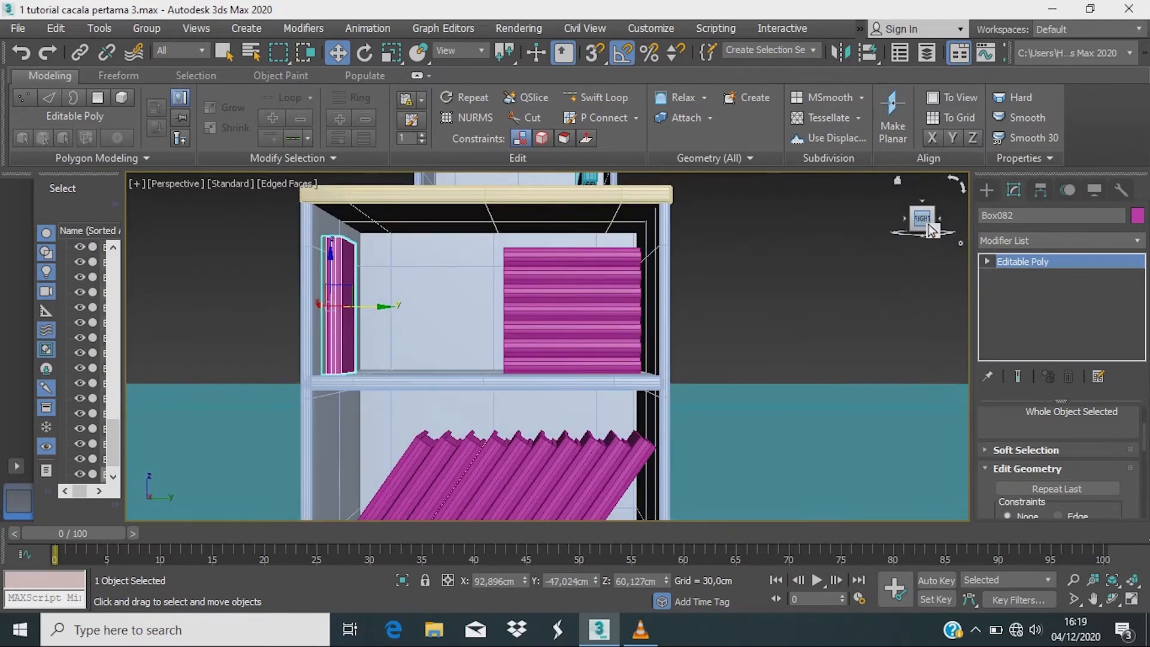
pyautogui.moveTo(596, 339); pyautogui.dragTo(579, 357, button='middle')
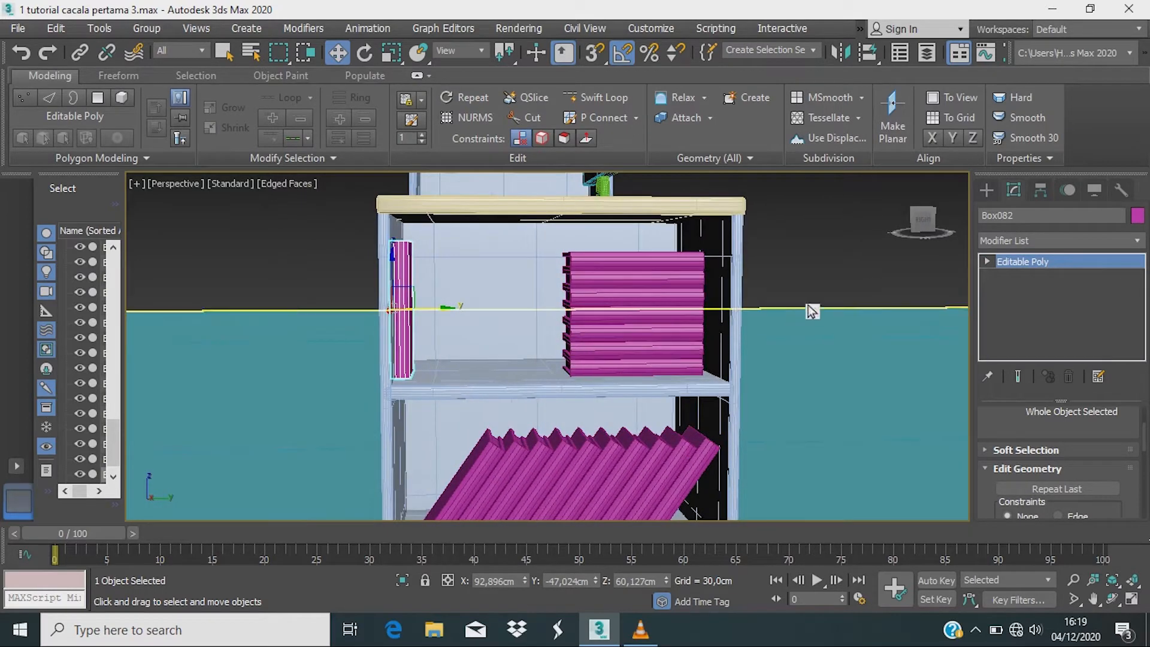
pyautogui.moveTo(435, 311); pyautogui.dragTo(432, 311)
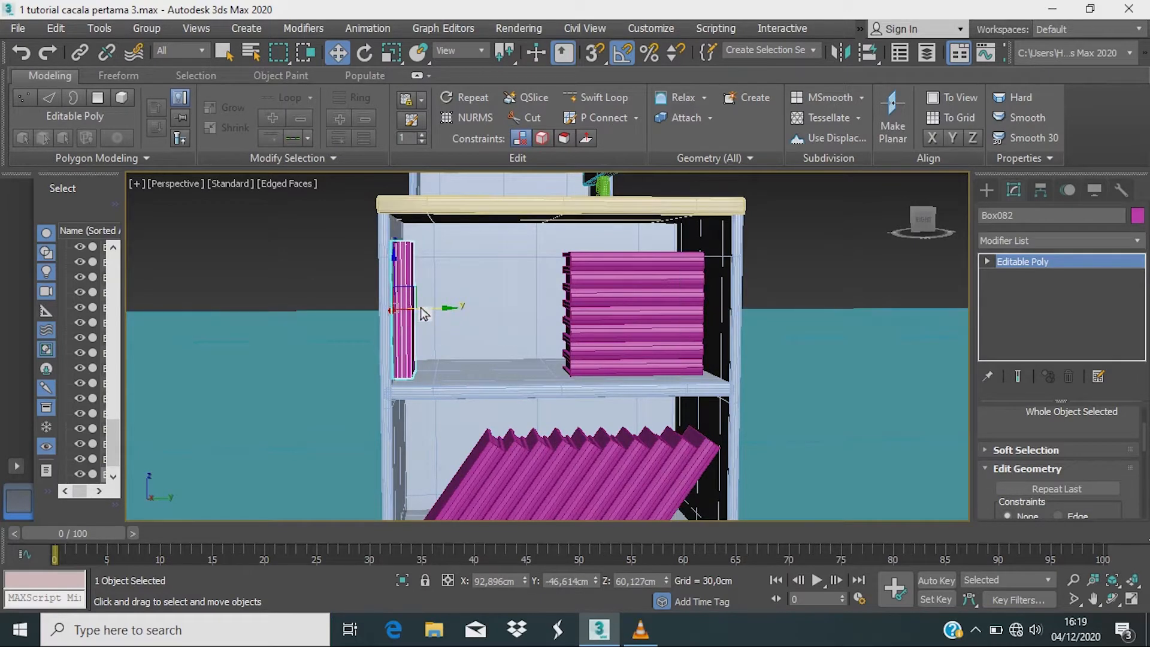
# Step: Clone the upright book as 5 copies spaced about 3.98 cm apart along positive Y
pyautogui.scroll(5, 421, 308)
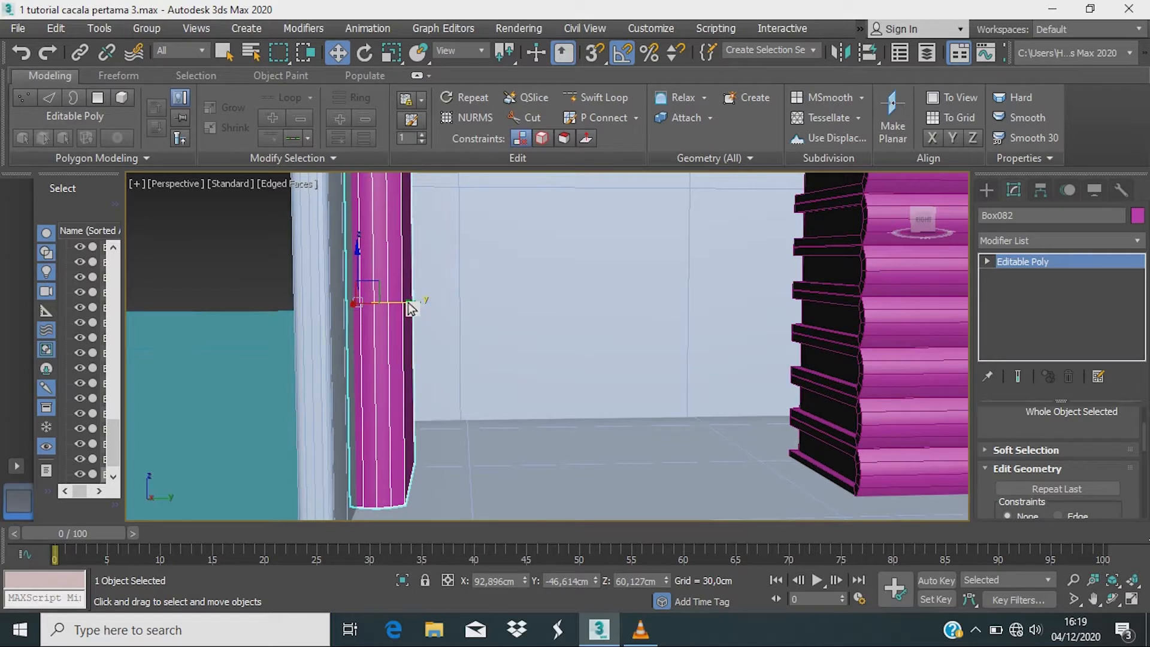
pyautogui.moveTo(411, 308)
pyautogui.mouseDown()
pyautogui.moveTo(467, 304)
pyautogui.moveTo(457, 298)
pyautogui.mouseUp()
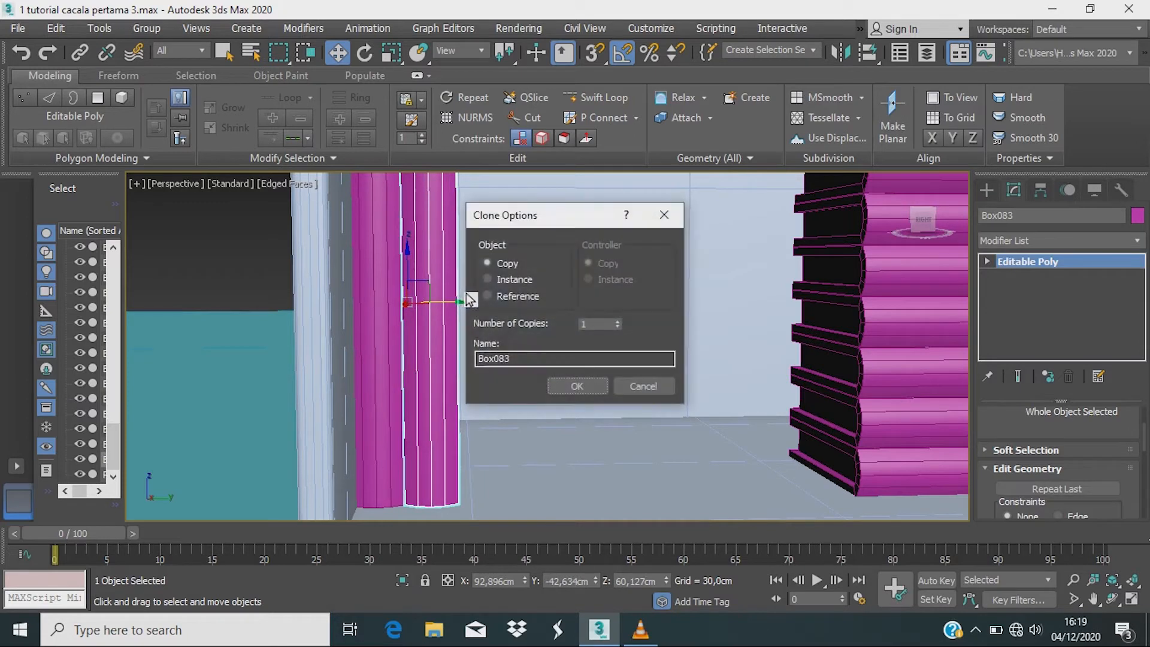
pyautogui.click(617, 328)
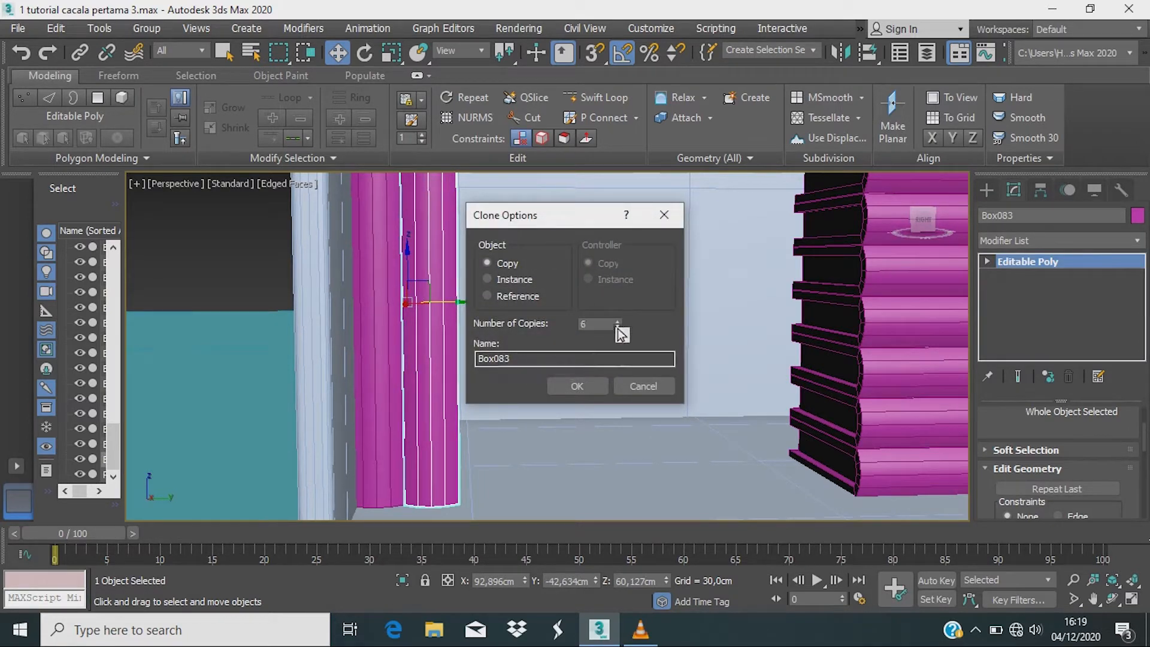
pyautogui.click(578, 387)
pyautogui.scroll(-8, 587, 381)
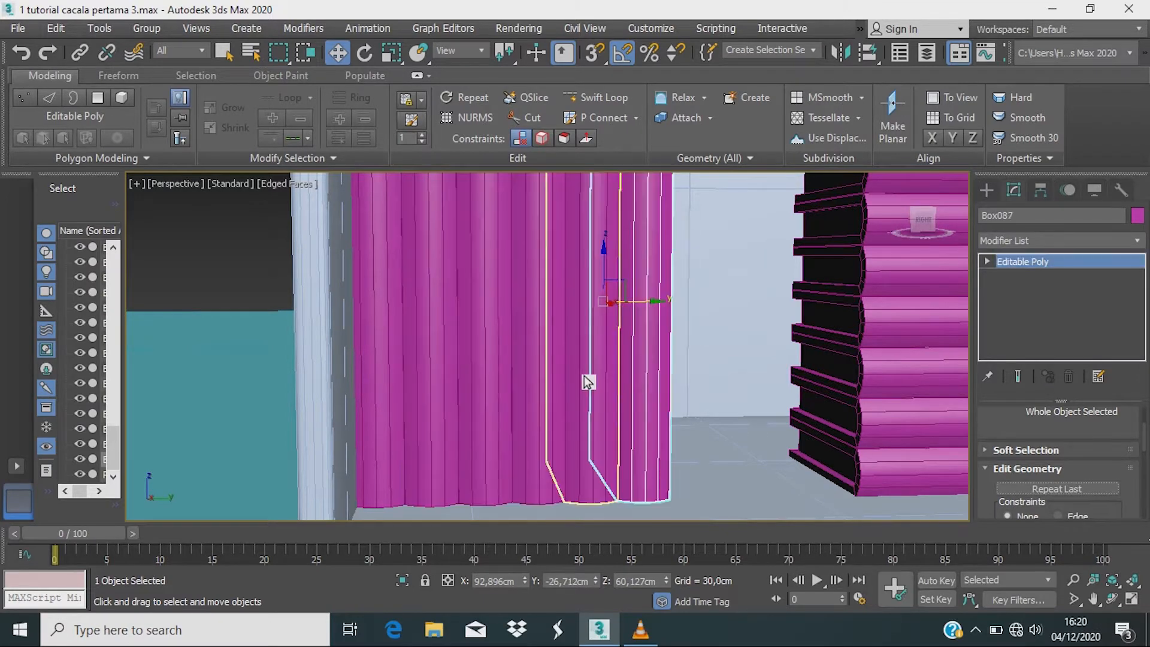
# Step: Select the seven flat-stacked books on the upper shelf and copy them once, about 227.21 cm along negative X
pyautogui.keyDown('alt'); pyautogui.moveTo(586, 379); pyautogui.dragTo(646, 398, button='middle'); pyautogui.keyUp('alt')
pyautogui.scroll(3, 640, 402)
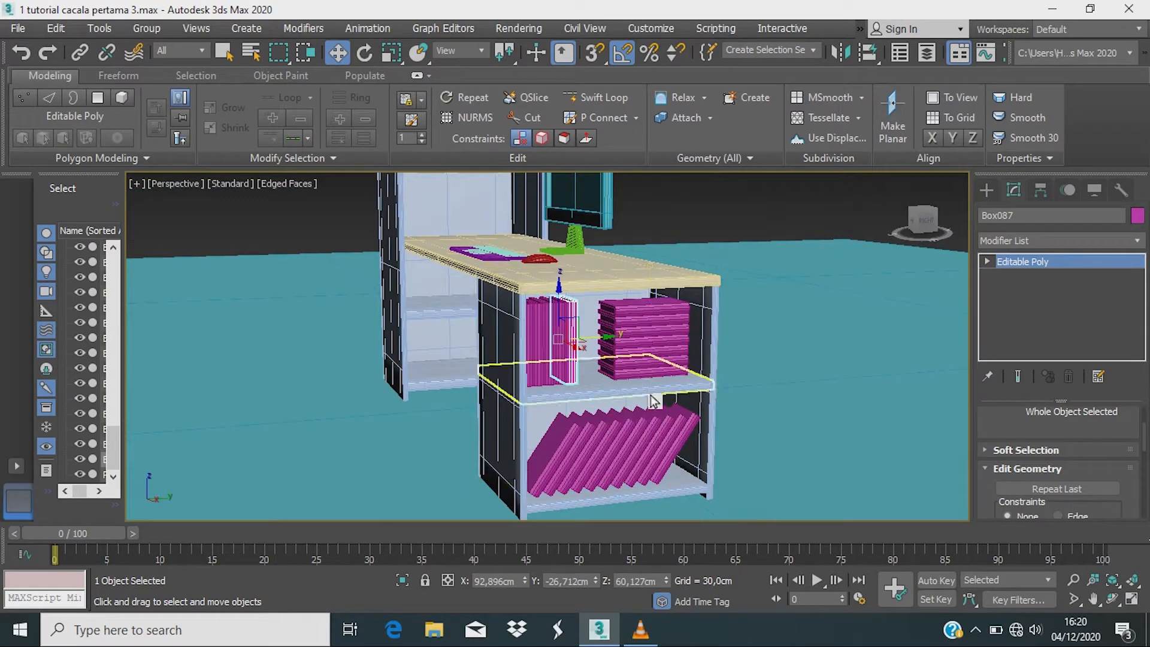
pyautogui.scroll(2, 663, 376)
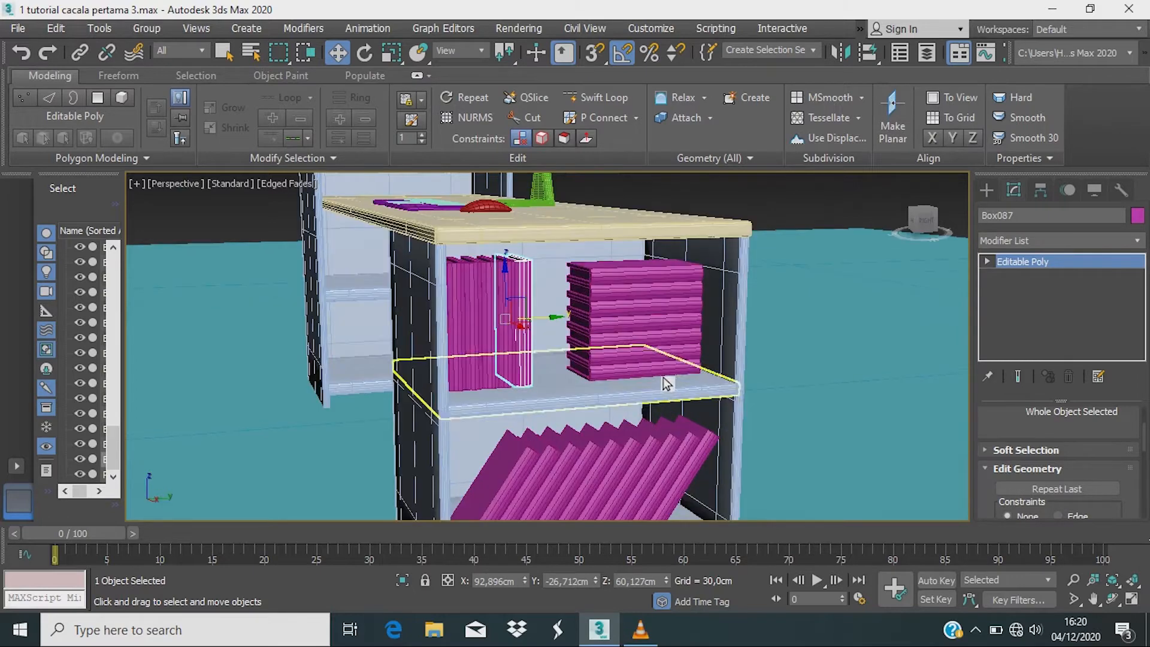
pyautogui.scroll(-2, 641, 376)
pyautogui.moveTo(641, 375); pyautogui.dragTo(639, 411, button='middle')
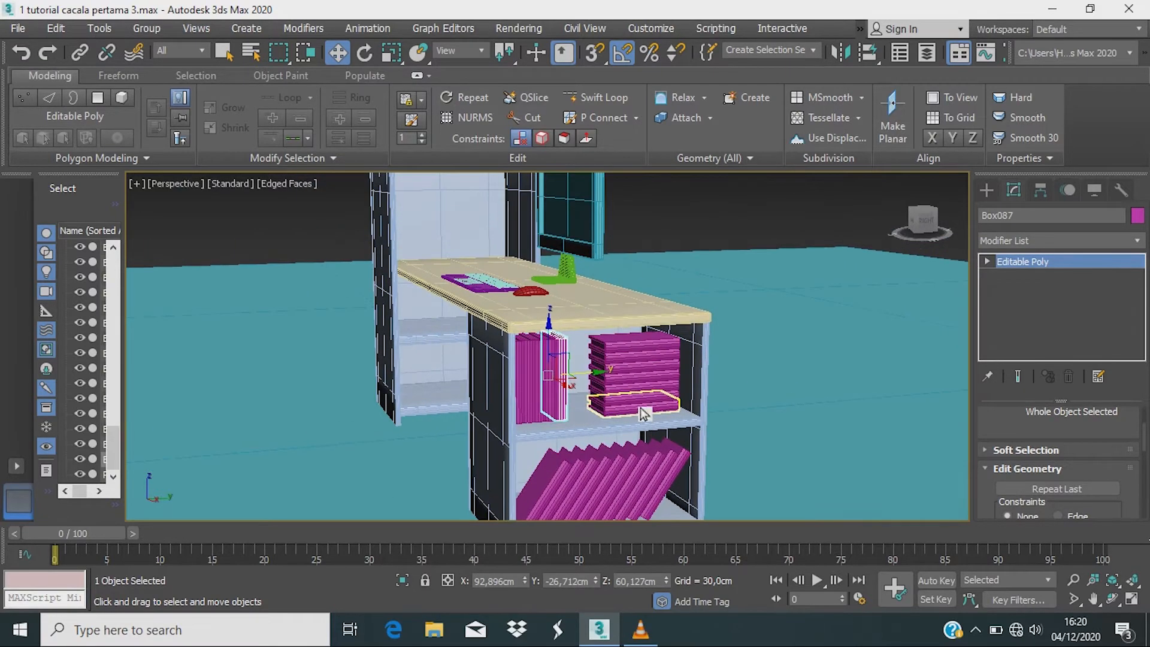
pyautogui.click(636, 409)
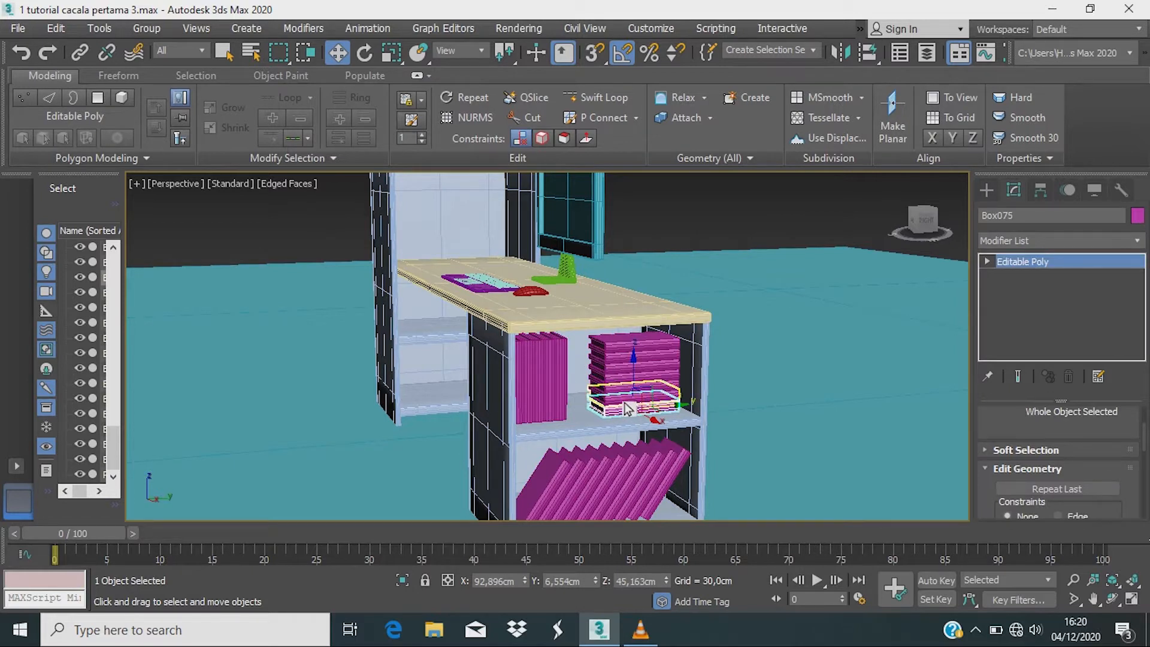
pyautogui.click(624, 399)
pyautogui.click(624, 395)
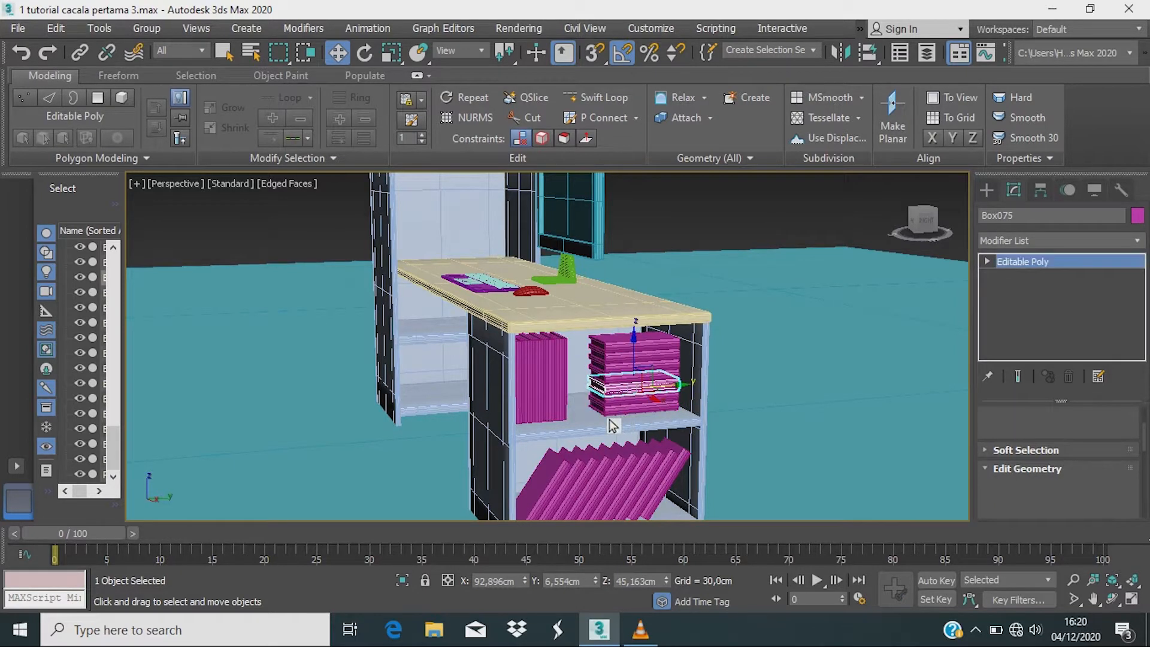
pyautogui.keyDown('ctrl'); pyautogui.click(612, 420); pyautogui.keyUp('ctrl')
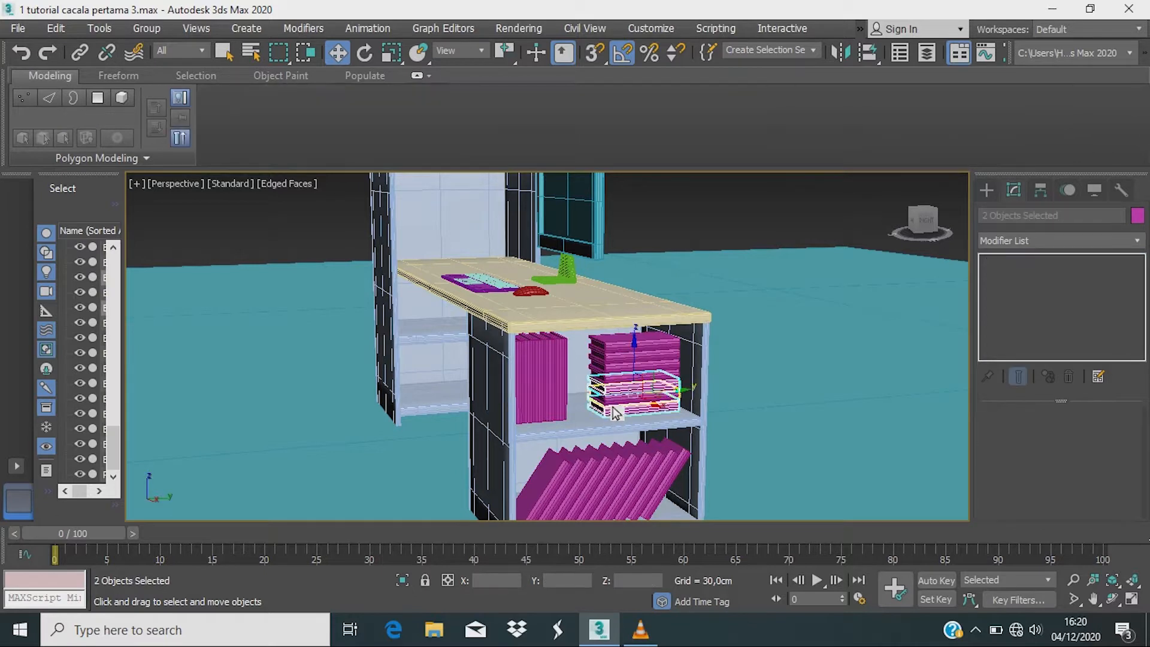
pyautogui.keyDown('ctrl'); pyautogui.click(613, 406); pyautogui.keyUp('ctrl')
pyautogui.keyDown('ctrl'); pyautogui.click(614, 386); pyautogui.keyUp('ctrl')
pyautogui.keyDown('ctrl'); pyautogui.click(614, 374); pyautogui.keyUp('ctrl')
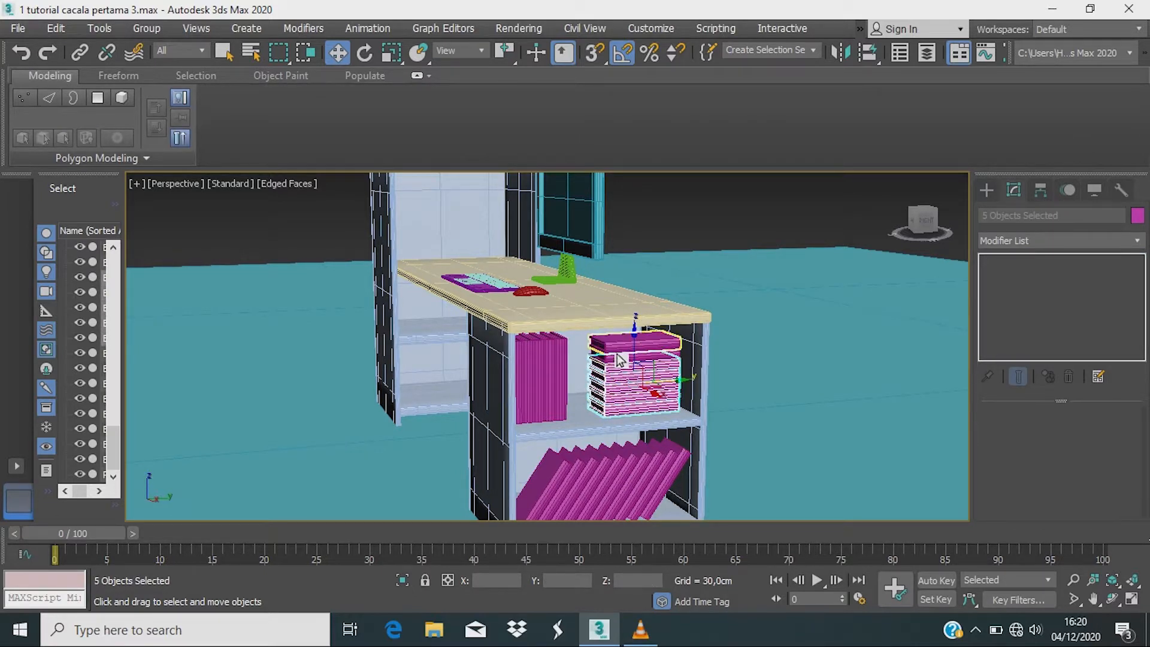
pyautogui.keyDown('ctrl'); pyautogui.click(619, 360); pyautogui.keyUp('ctrl')
pyautogui.keyDown('ctrl'); pyautogui.click(622, 368); pyautogui.keyUp('ctrl')
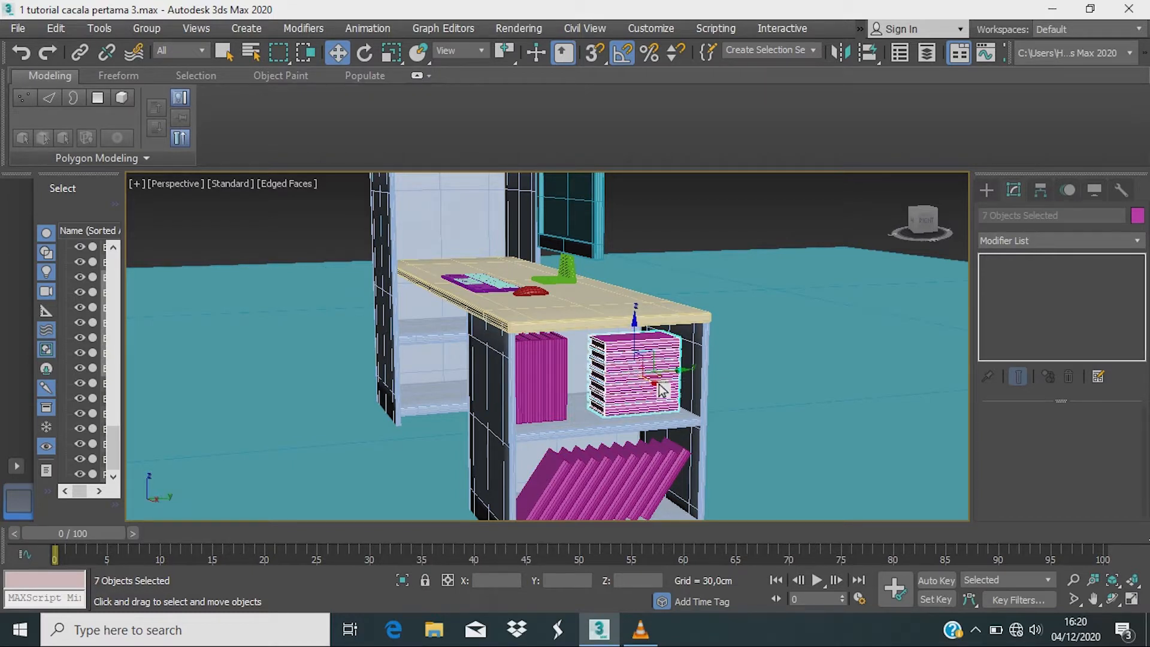
pyautogui.moveTo(662, 390); pyautogui.dragTo(504, 270)
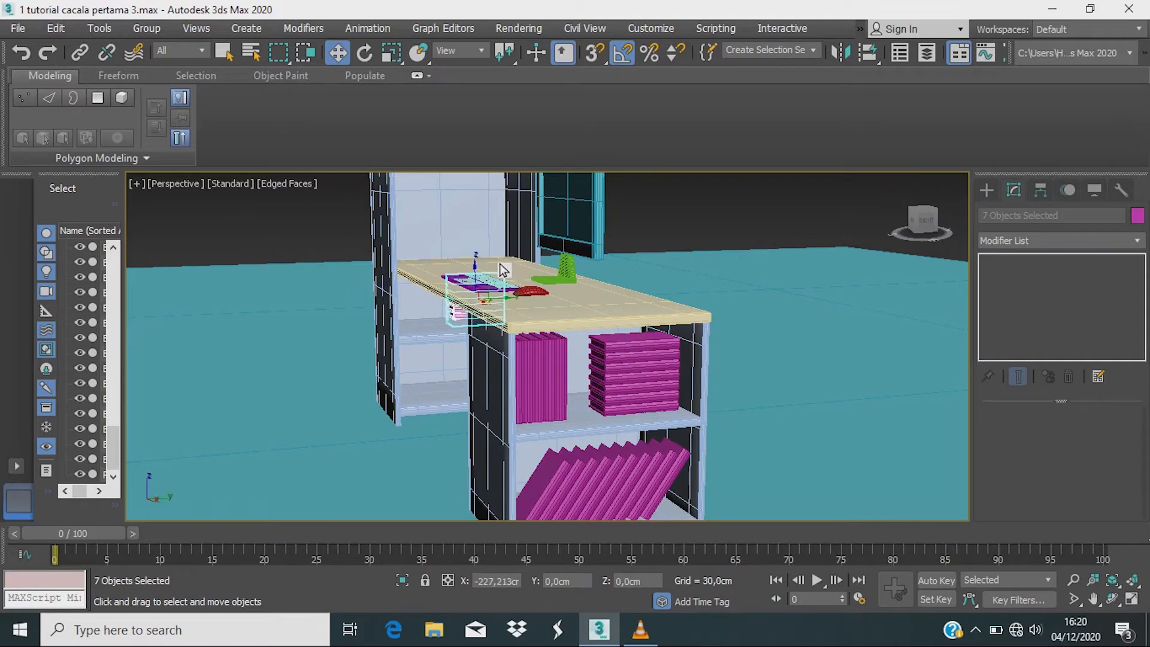
pyautogui.click(578, 385)
# Step: Raise the copied book stack to desktop height inside the tall cabinet
pyautogui.moveTo(480, 351)
pyautogui.mouseDown(button='middle')
pyautogui.moveTo(559, 438)
pyautogui.moveTo(598, 431)
pyautogui.mouseUp(button='middle')
pyautogui.moveTo(557, 353); pyautogui.dragTo(542, 270)
pyautogui.scroll(5, 543, 269)
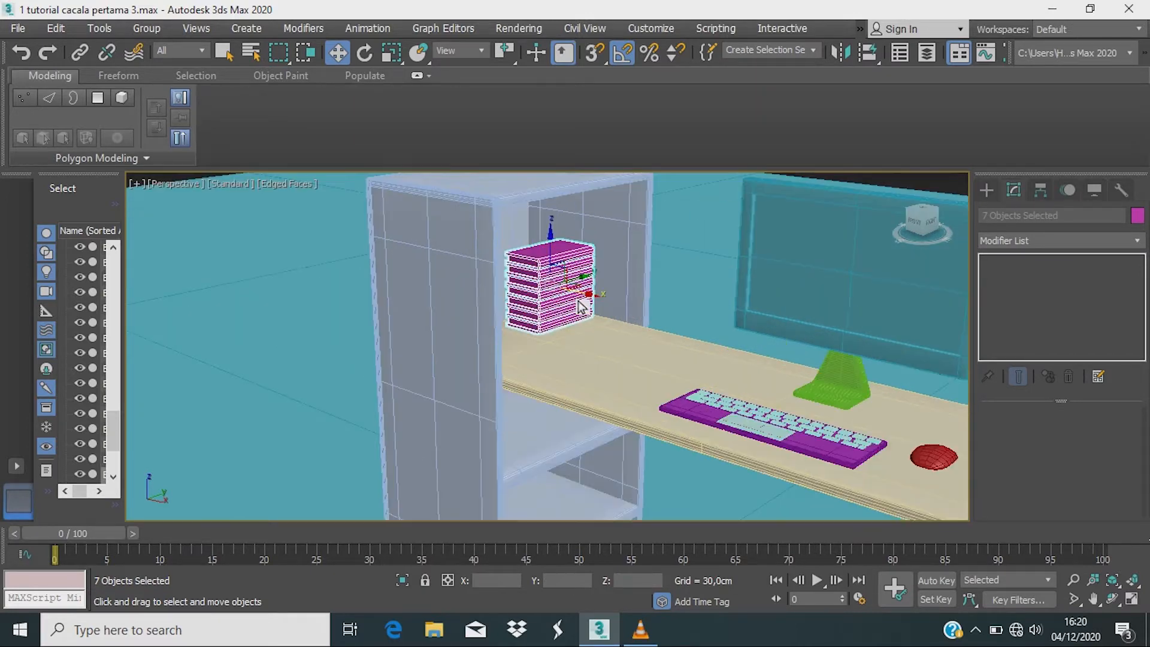
pyautogui.press('super')
pyautogui.press('super')
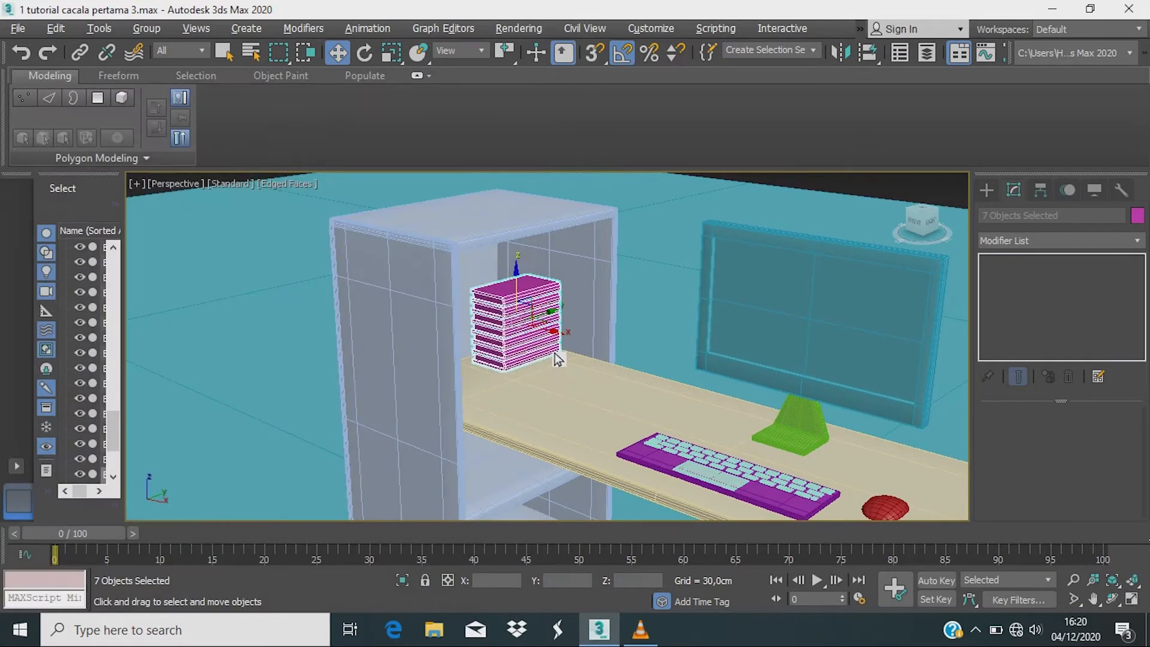
pyautogui.keyDown('alt'); pyautogui.moveTo(555, 353); pyautogui.dragTo(536, 406, button='middle'); pyautogui.keyUp('alt')
pyautogui.scroll(4, 537, 363)
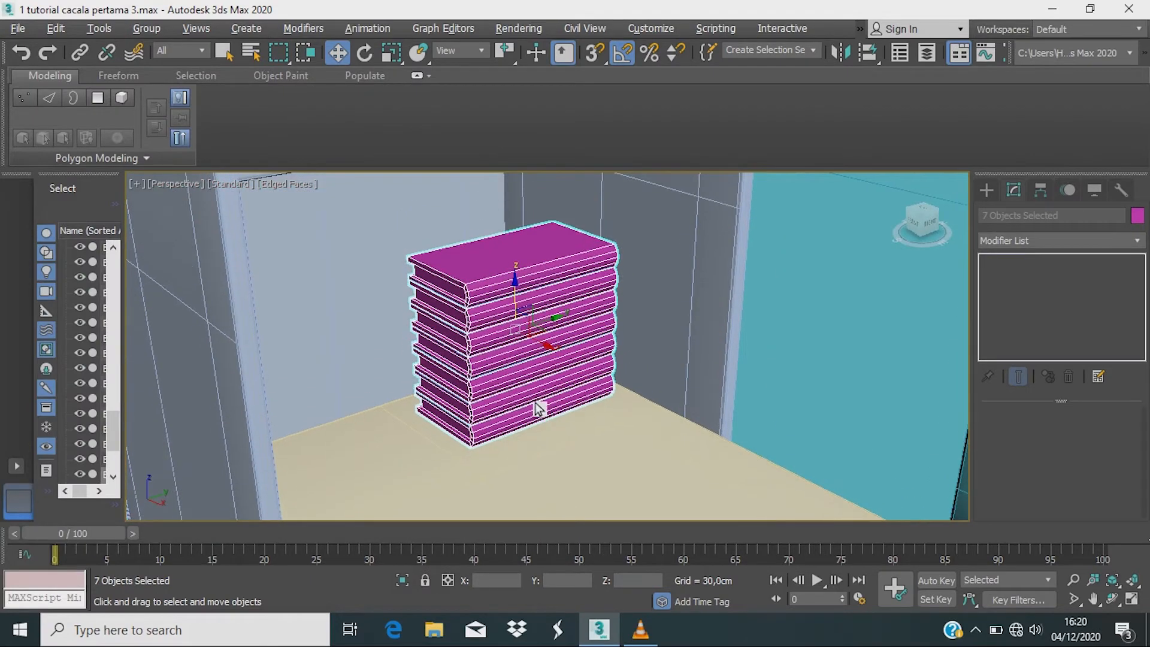
# Step: Seat the copied stack on the desktop surface and shift it about 1.81 cm along positive Y towards the cabinet's side wall
pyautogui.press('r')
pyautogui.scroll(-5, 510, 317)
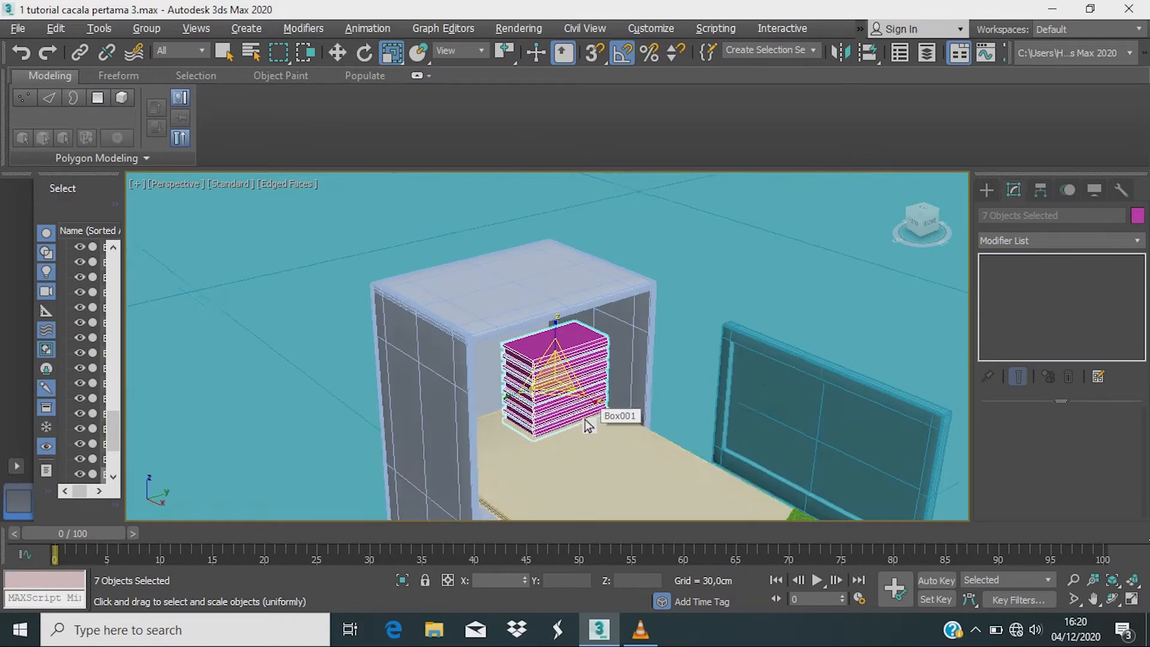
pyautogui.keyDown('alt'); pyautogui.moveTo(589, 422); pyautogui.dragTo(557, 449, button='middle'); pyautogui.keyUp('alt')
pyautogui.scroll(4, 541, 421)
pyautogui.scroll(3, 557, 449)
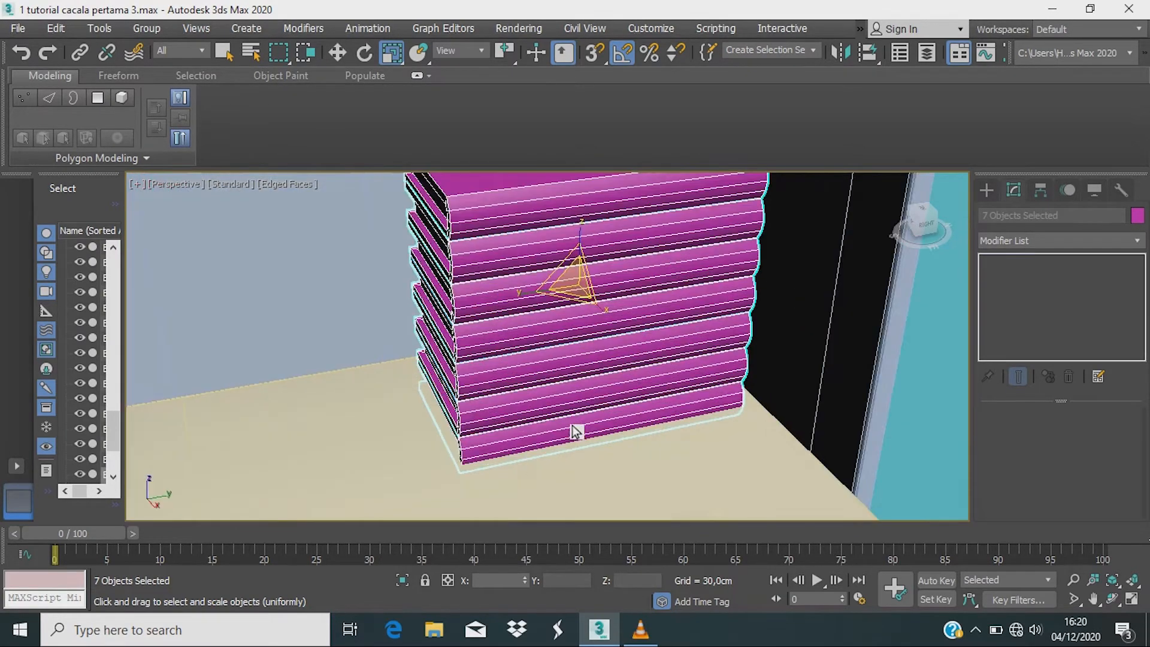
pyautogui.scroll(-5, 575, 427)
pyautogui.press('w')
pyautogui.scroll(5, 580, 383)
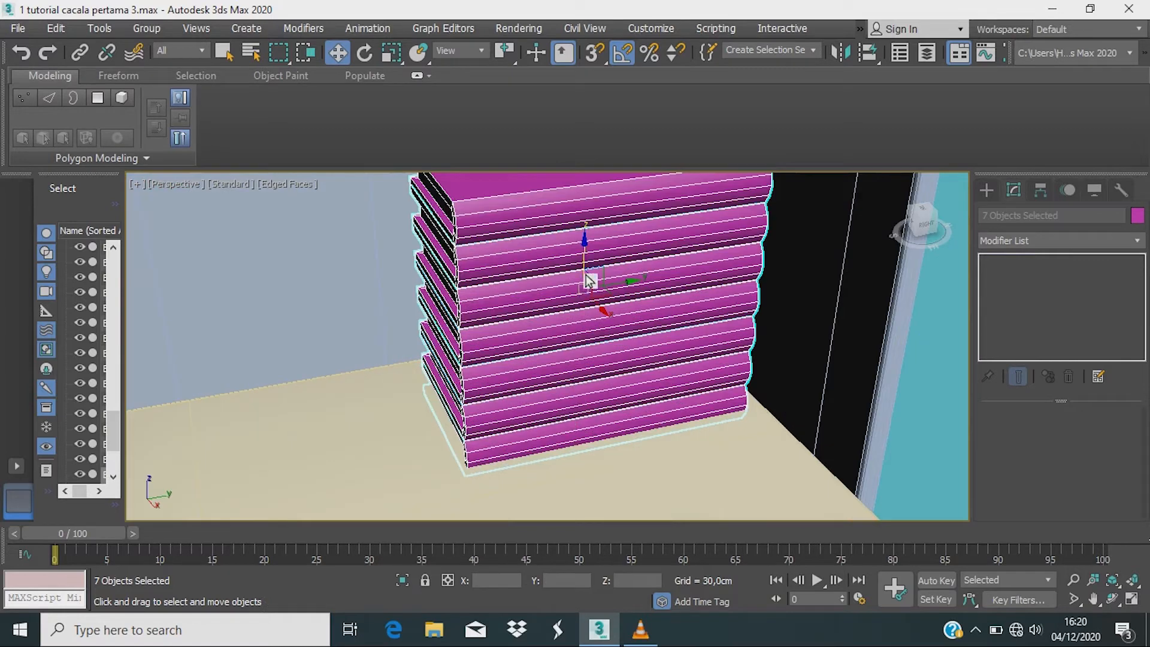
pyautogui.moveTo(590, 280); pyautogui.dragTo(668, 308)
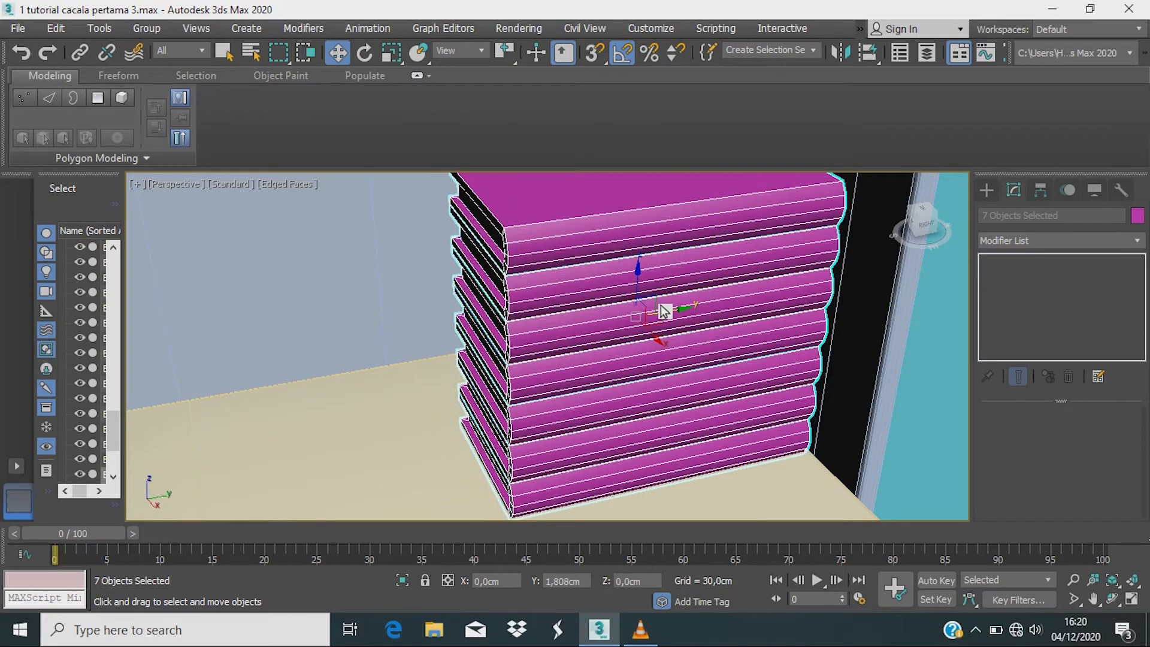
# Step: Examine how the copied stack sits in the tall cabinet and how the whole desk arrangement looks
pyautogui.keyDown('alt'); pyautogui.moveTo(663, 311); pyautogui.dragTo(775, 361, button='middle'); pyautogui.keyUp('alt')
pyautogui.scroll(-4, 791, 377)
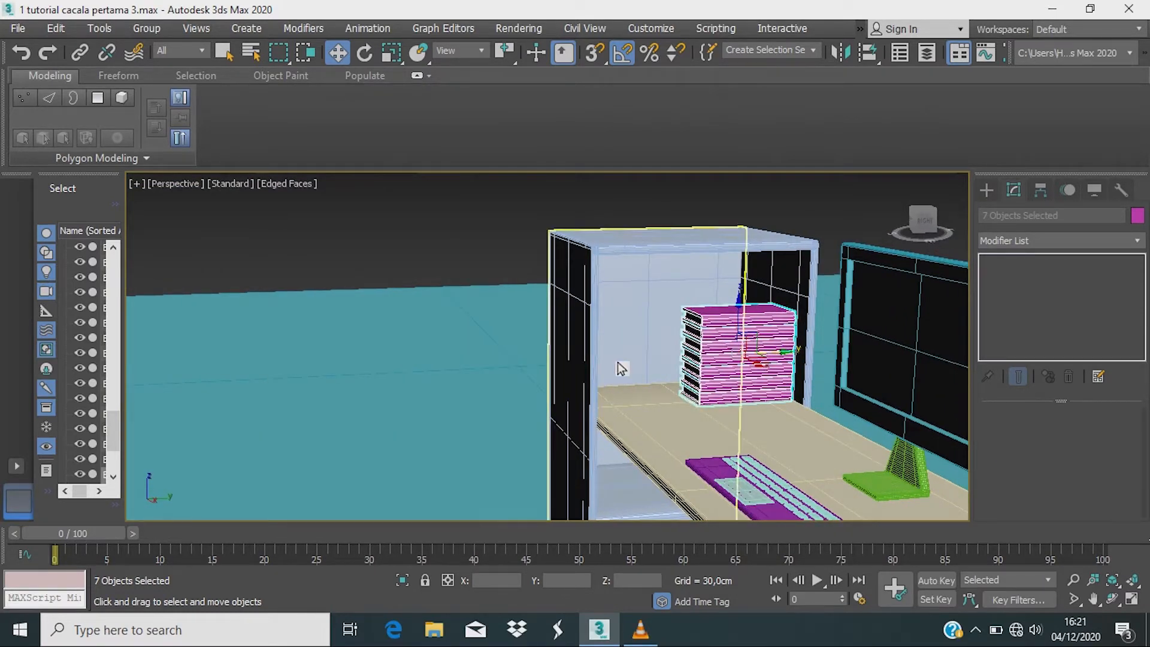
pyautogui.scroll(-3, 617, 416)
pyautogui.scroll(3, 636, 416)
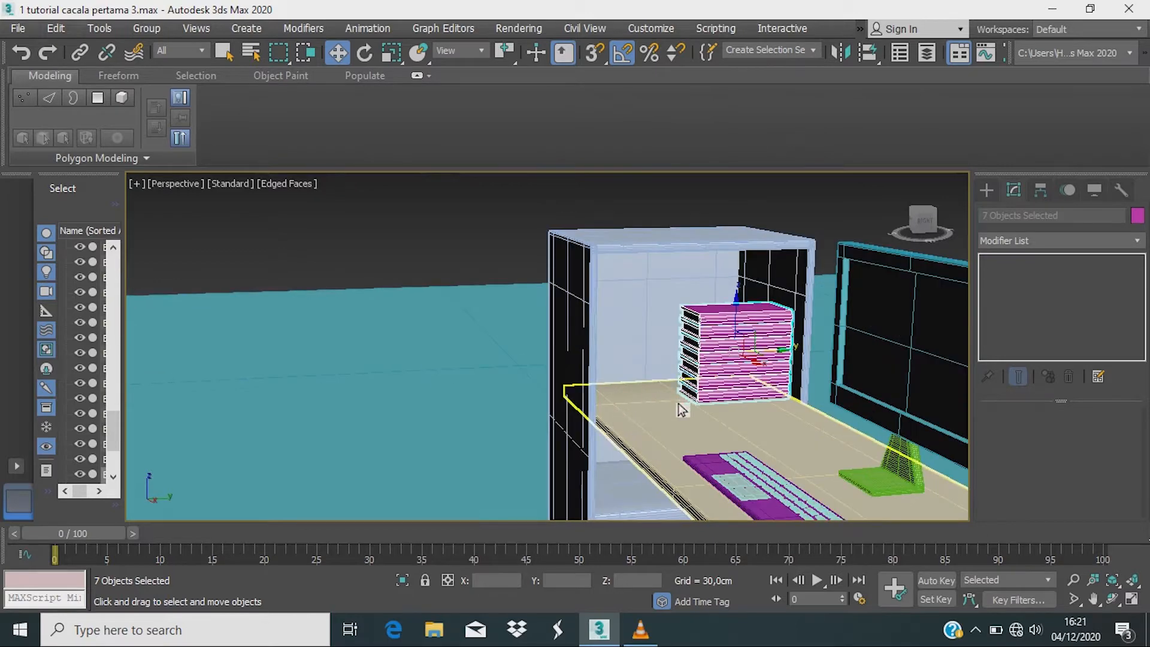
pyautogui.moveTo(715, 448); pyautogui.dragTo(651, 419, button='middle')
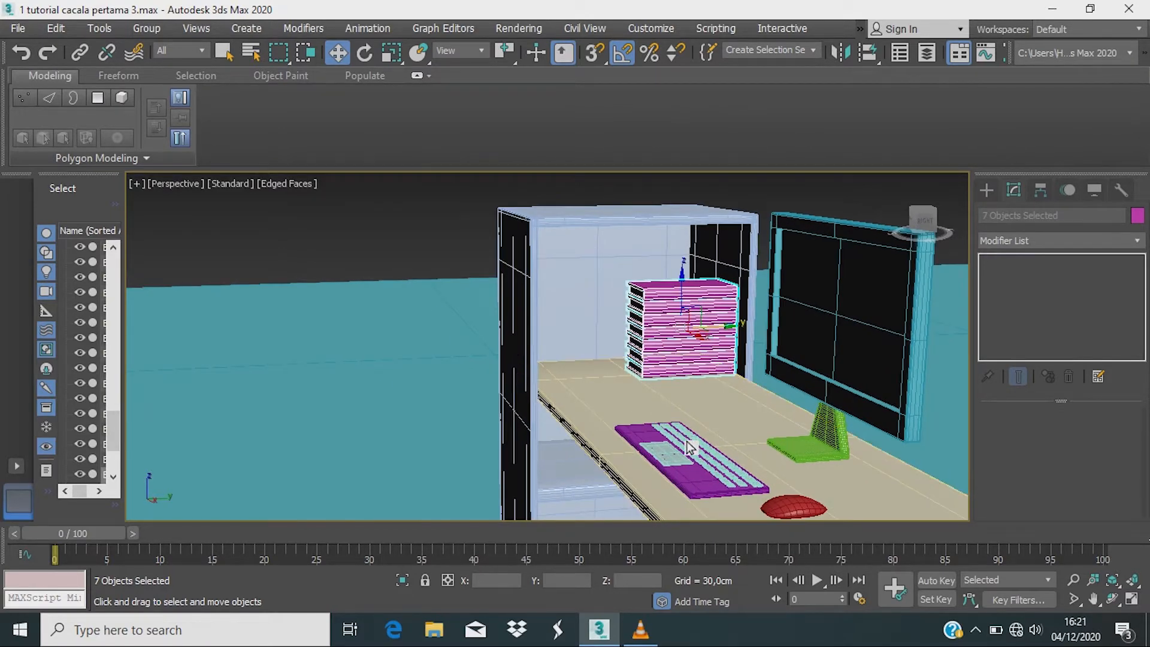
pyautogui.scroll(-3, 683, 452)
pyautogui.scroll(1, 681, 457)
pyautogui.scroll(-2, 682, 458)
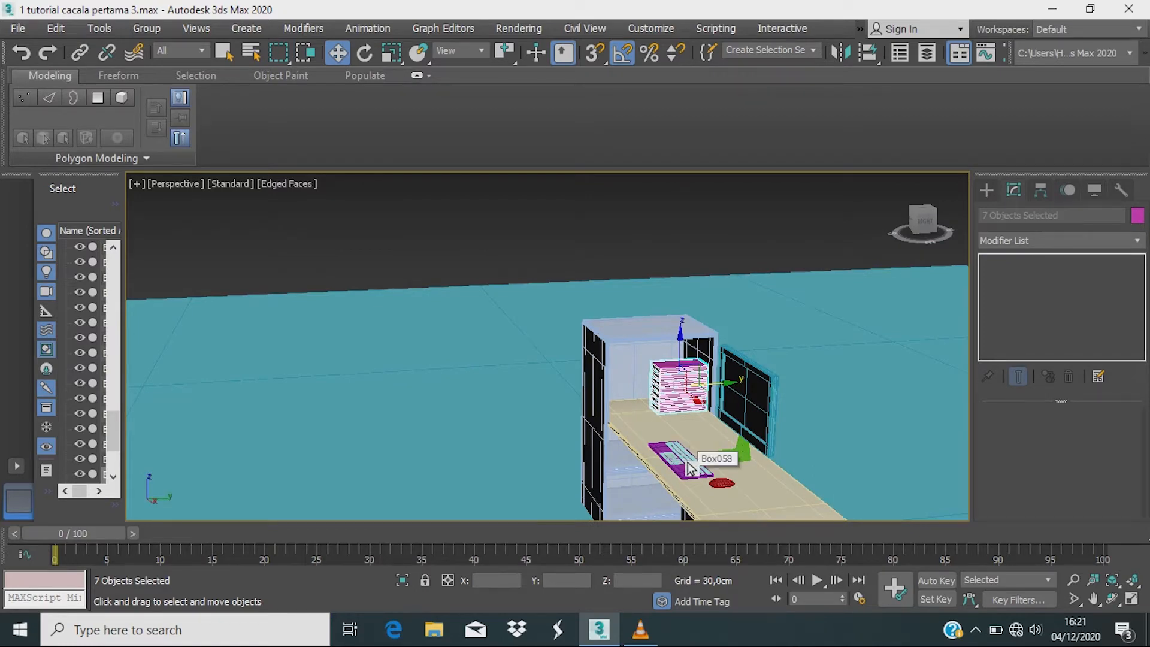
pyautogui.scroll(-5, 690, 467)
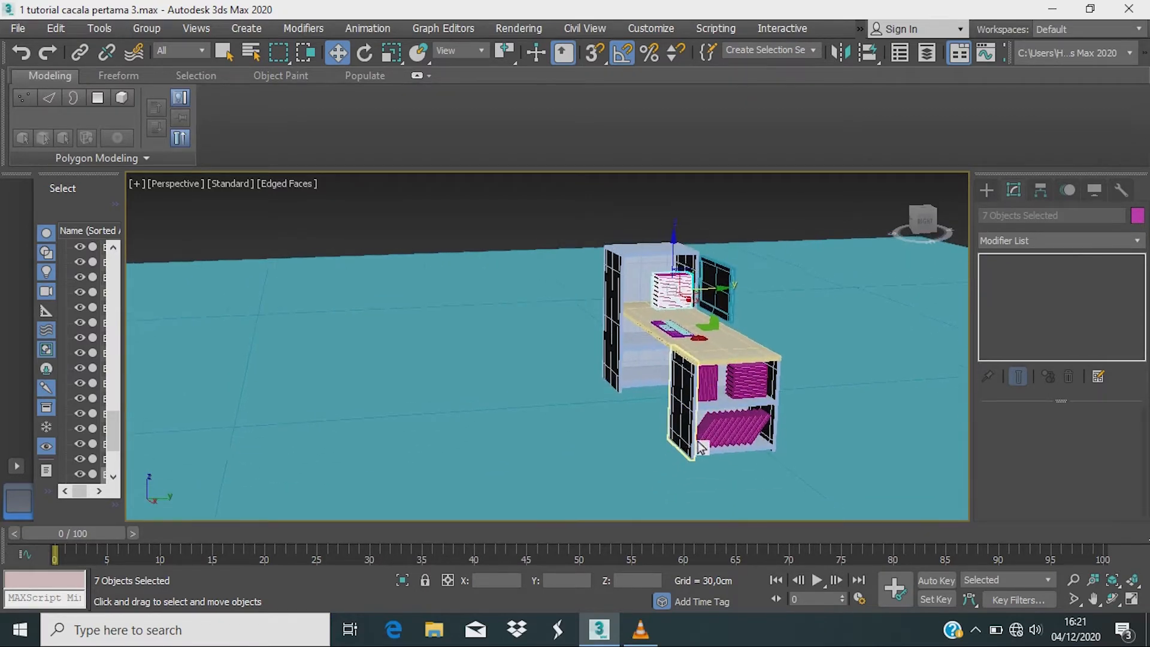
pyautogui.moveTo(698, 444); pyautogui.dragTo(683, 466, button='middle')
# Step: Create a small Cylinder on the floor in front of the tall cabinet, at about X -51 and Y -100 cm
pyautogui.click(987, 190)
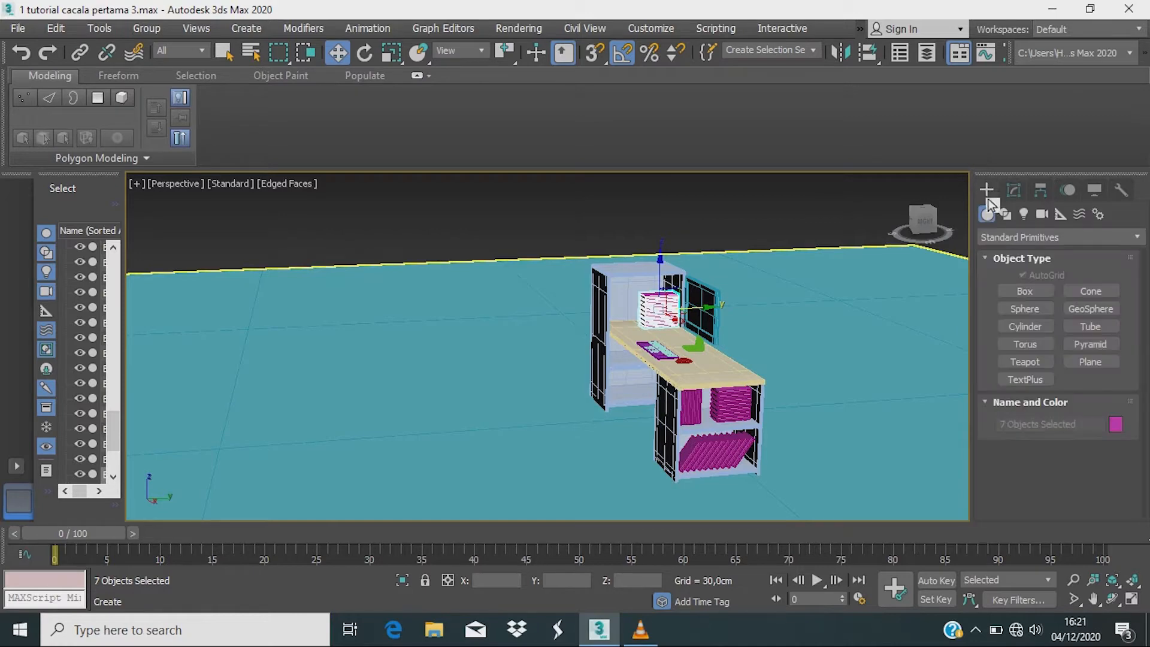
pyautogui.keyDown('alt'); pyautogui.moveTo(695, 401); pyautogui.dragTo(756, 442, button='middle'); pyautogui.keyUp('alt')
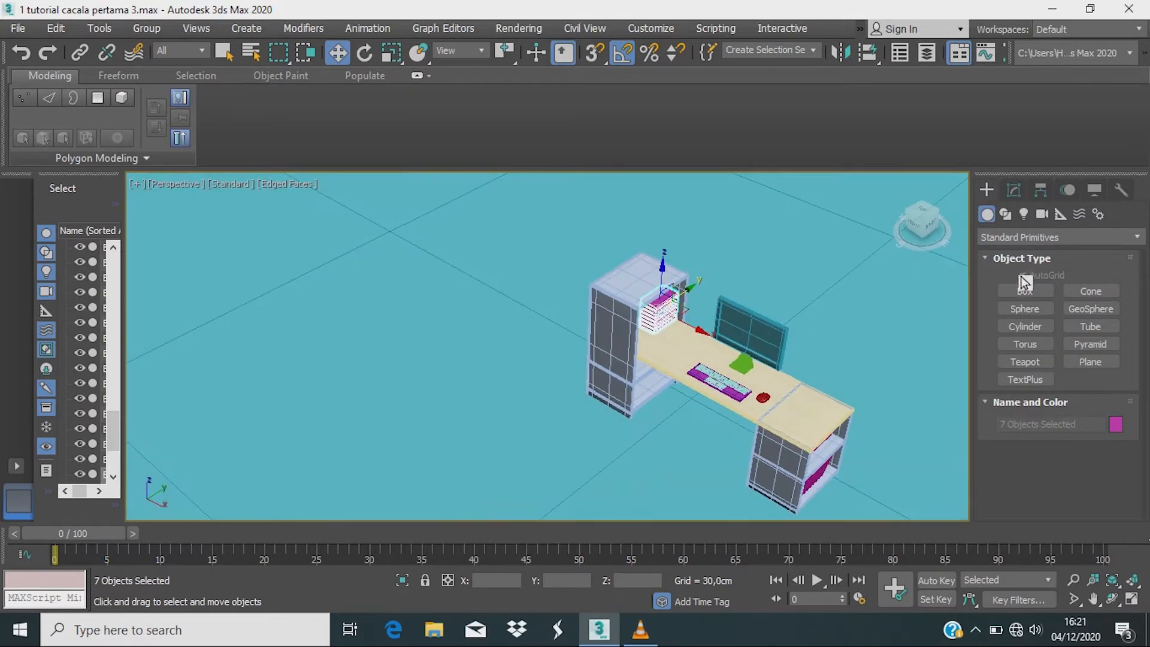
pyautogui.click(1026, 327)
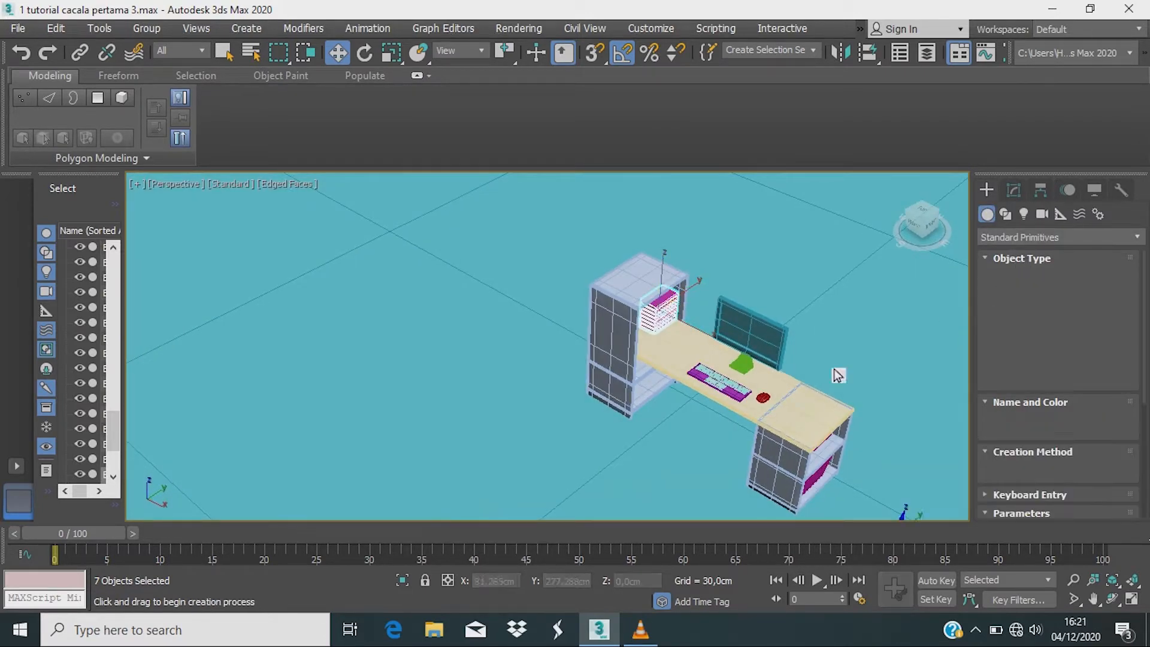
pyautogui.scroll(5, 653, 472)
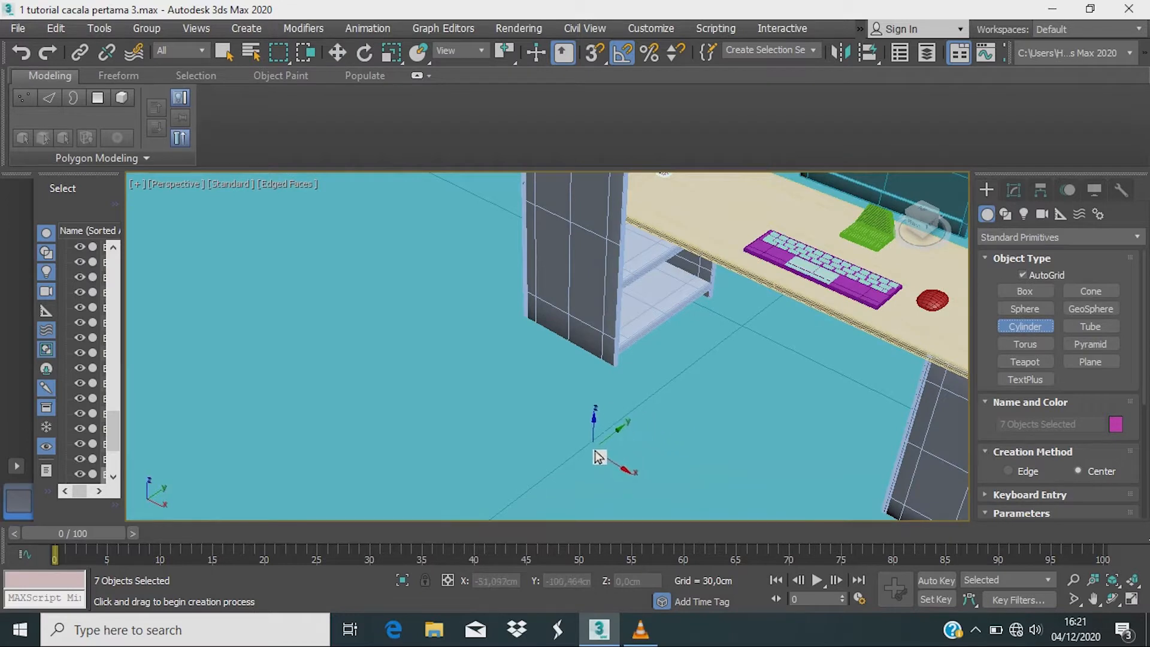
pyautogui.moveTo(599, 457)
pyautogui.mouseDown()
pyautogui.moveTo(642, 470)
pyautogui.moveTo(616, 466)
pyautogui.mouseUp()
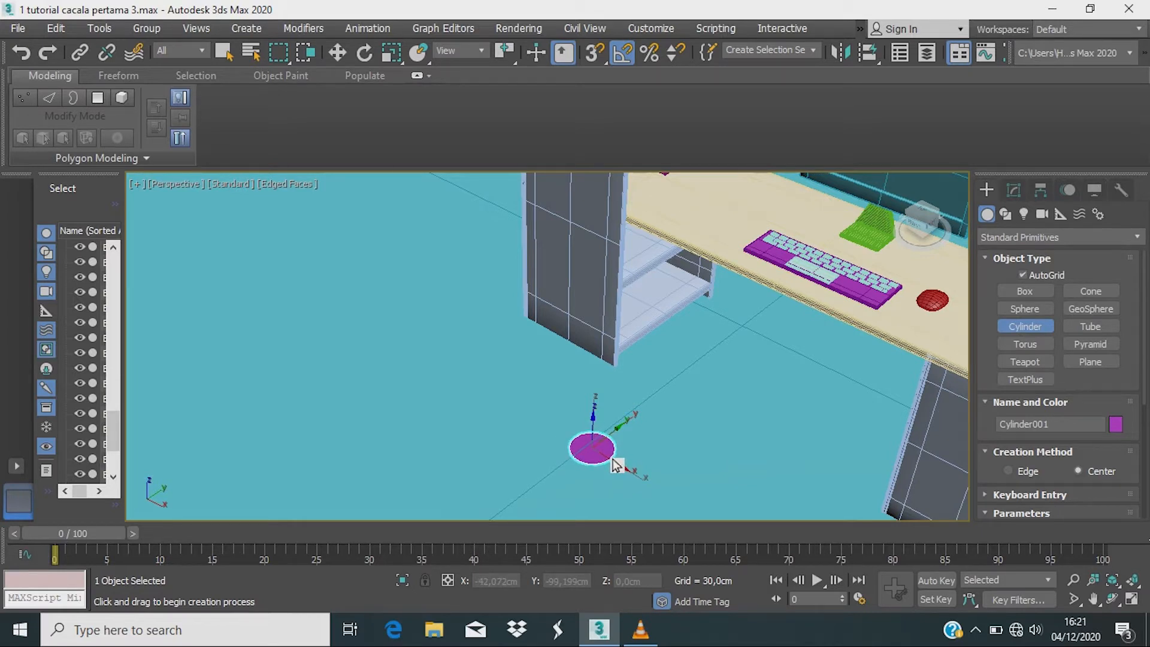
pyautogui.moveTo(616, 466); pyautogui.dragTo(616, 465)
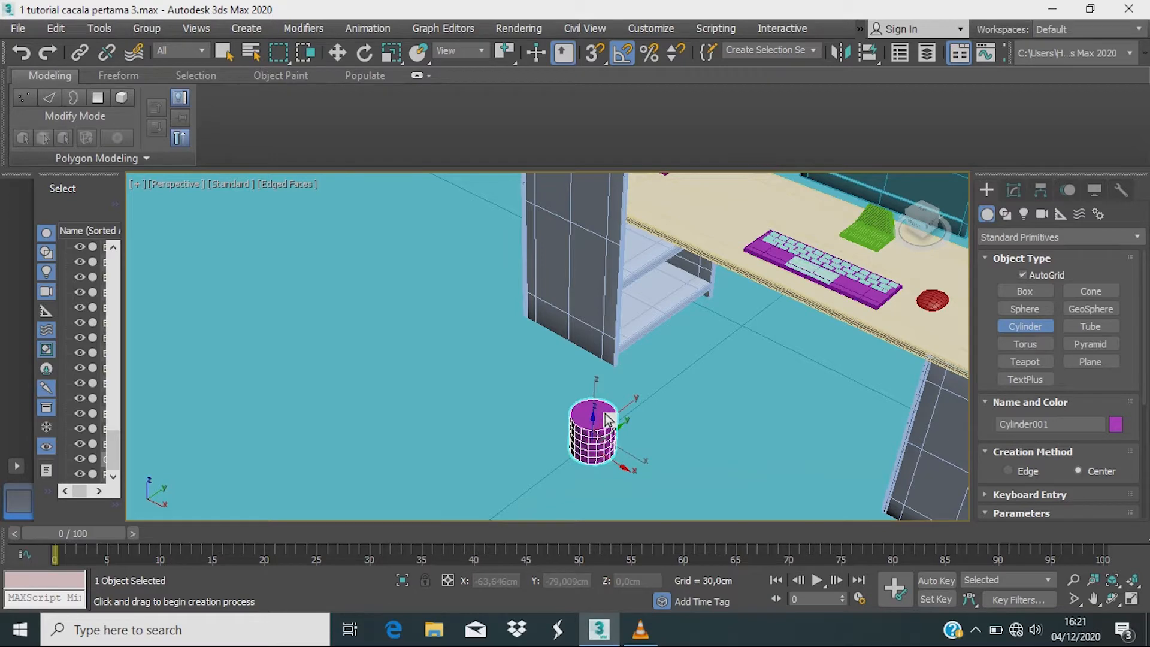
pyautogui.click(607, 415)
# Step: Raise the cylinder above the desktop and bring it to about X -67.03, Y -46.68 and Z 94.10 cm
pyautogui.keyDown('alt'); pyautogui.moveTo(643, 434); pyautogui.dragTo(617, 391, button='middle'); pyautogui.keyUp('alt')
pyautogui.press('w')
pyautogui.moveTo(594, 414); pyautogui.dragTo(695, 234)
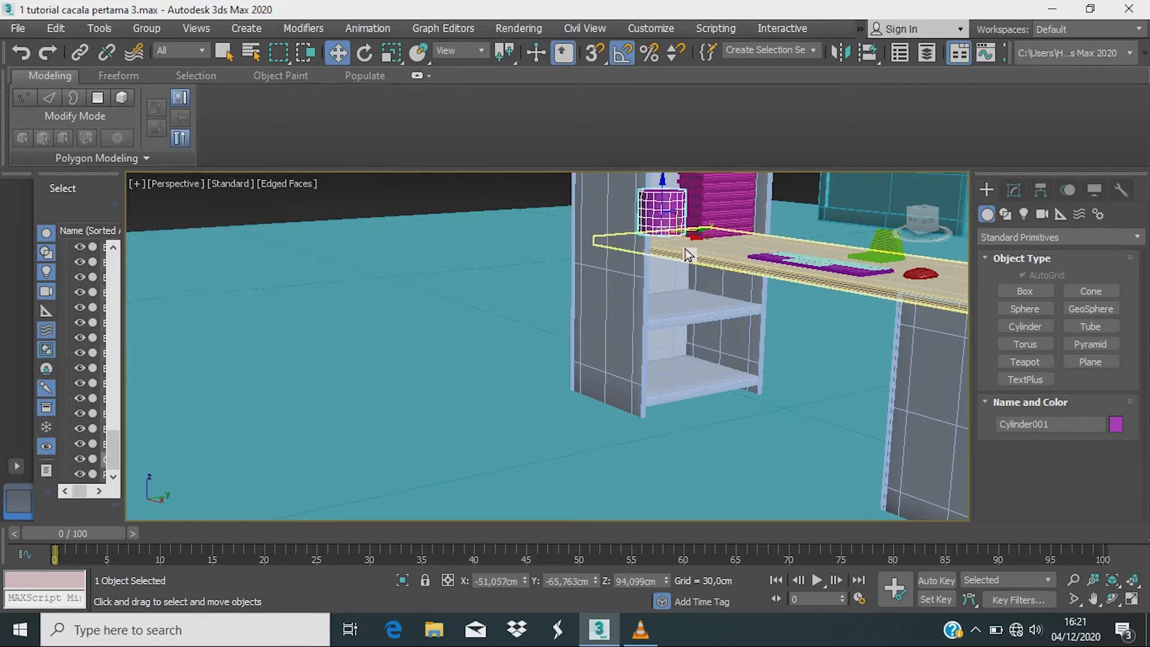
pyautogui.keyDown('alt'); pyautogui.moveTo(695, 234); pyautogui.dragTo(698, 239, button='middle'); pyautogui.keyUp('alt')
pyautogui.moveTo(695, 234)
pyautogui.mouseDown()
pyautogui.moveTo(730, 225)
pyautogui.moveTo(706, 227)
pyautogui.mouseUp()
pyautogui.keyDown('alt'); pyautogui.moveTo(706, 228); pyautogui.dragTo(710, 258, button='middle'); pyautogui.keyUp('alt')
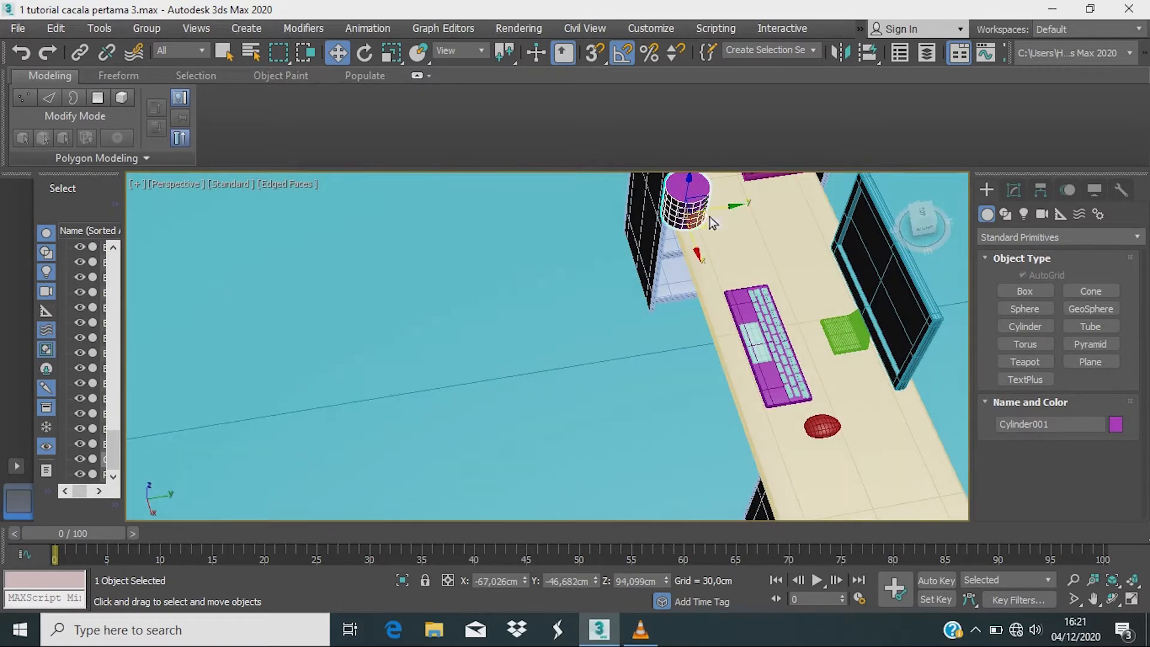
# Step: Place the cylinder on the desktop beside the copied book stack, at about X -95.57, Y -31.97 and Z 85.03 cm
pyautogui.moveTo(723, 211); pyautogui.dragTo(743, 209)
pyautogui.moveTo(703, 266); pyautogui.dragTo(684, 364, button='middle')
pyautogui.keyDown('alt'); pyautogui.moveTo(684, 365); pyautogui.dragTo(741, 289, button='middle'); pyautogui.keyUp('alt')
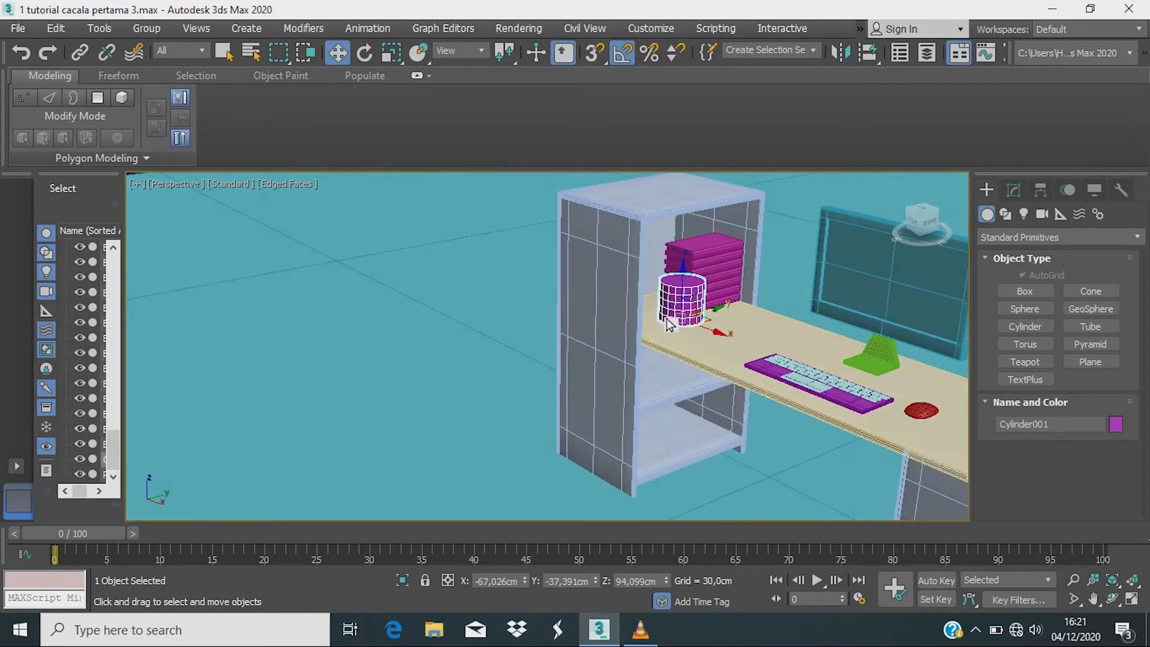
pyautogui.moveTo(697, 324); pyautogui.dragTo(675, 299)
pyautogui.keyDown('alt'); pyautogui.moveTo(687, 319); pyautogui.dragTo(635, 301, button='middle'); pyautogui.keyUp('alt')
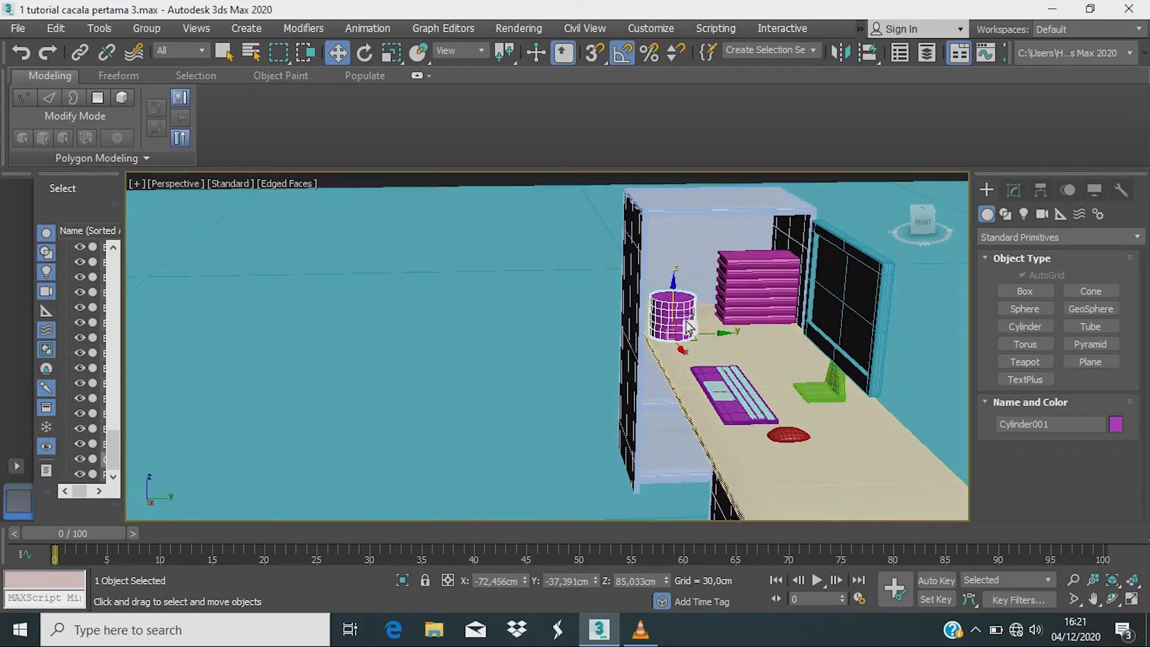
pyautogui.moveTo(713, 342); pyautogui.dragTo(684, 327)
pyautogui.keyDown('alt'); pyautogui.moveTo(684, 327); pyautogui.dragTo(776, 316, button='middle'); pyautogui.keyUp('alt')
pyautogui.scroll(-5, 771, 315)
pyautogui.scroll(3, 776, 316)
pyautogui.scroll(2, 777, 337)
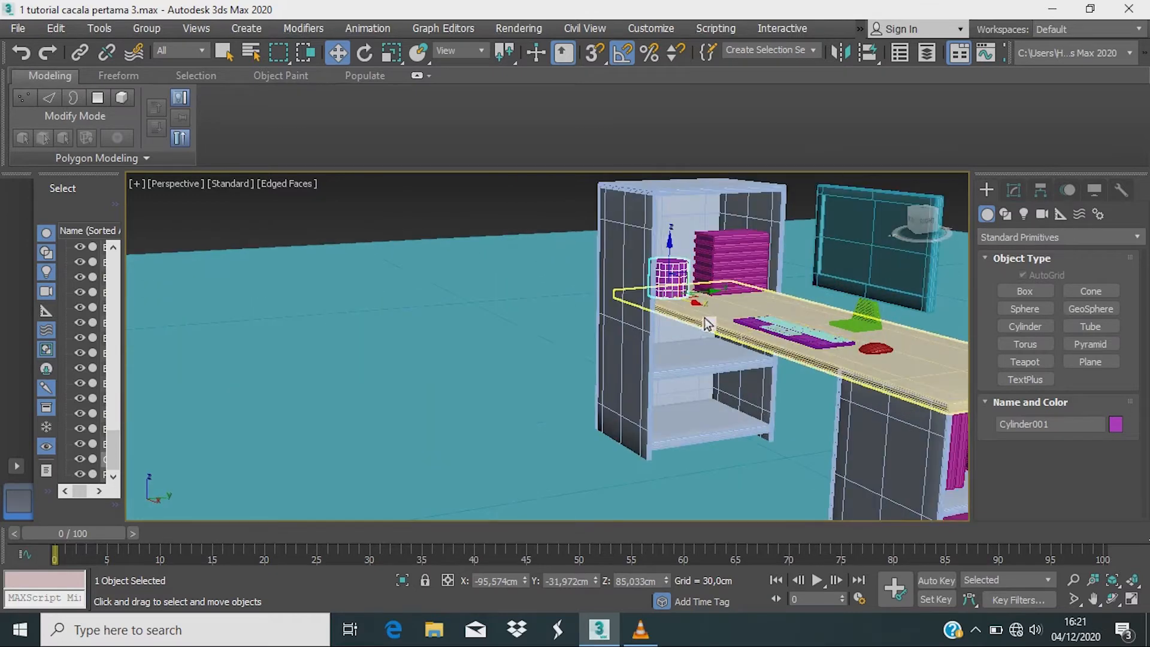
# Step: Isolate the cylinder so it alone is displayed, and frame it up close from slightly above
pyautogui.keyDown('alt'); pyautogui.moveTo(678, 296); pyautogui.dragTo(678, 317, button='middle'); pyautogui.keyUp('alt')
pyautogui.scroll(5, 680, 281)
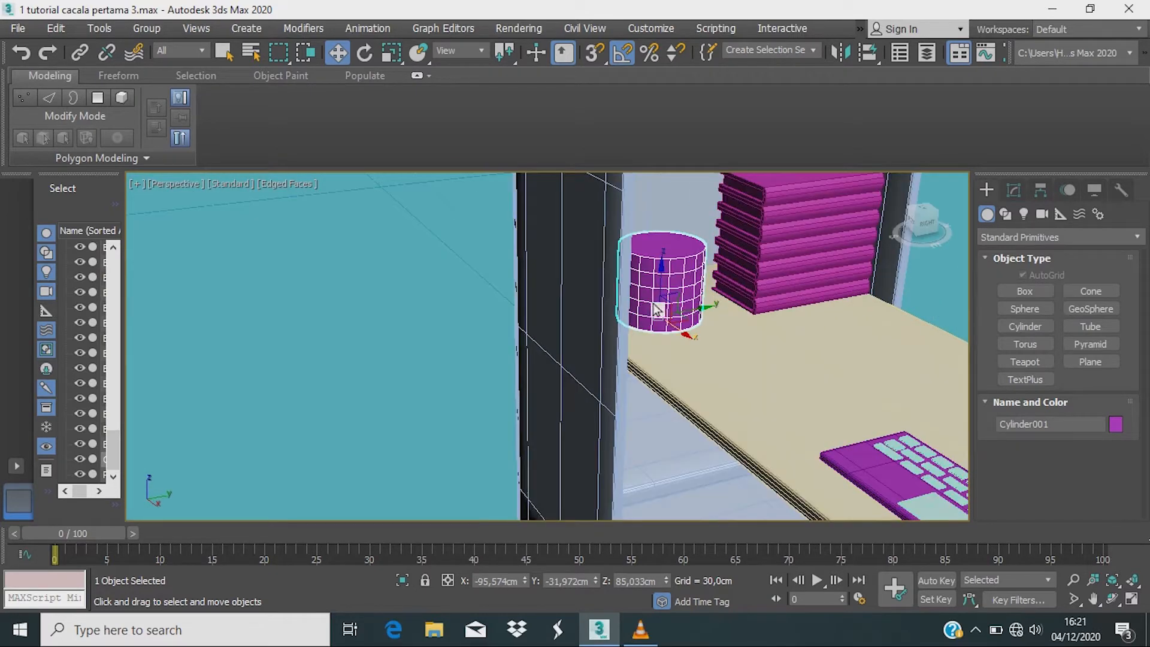
pyautogui.click(403, 581)
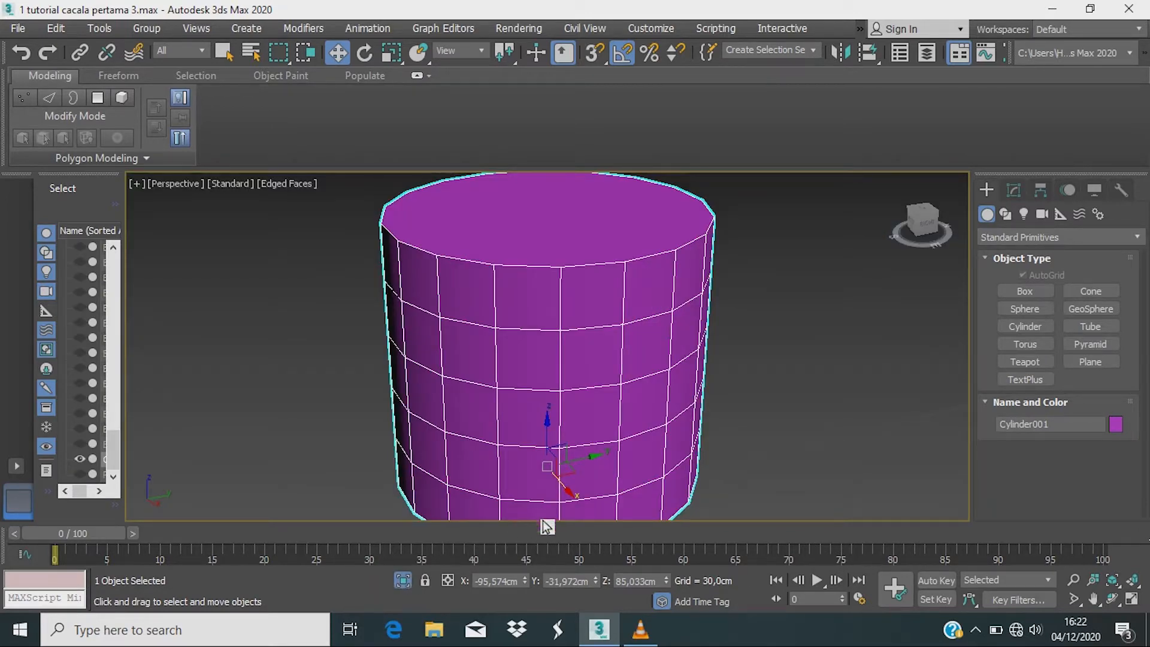
pyautogui.scroll(-2, 548, 526)
pyautogui.keyDown('alt'); pyautogui.moveTo(552, 507); pyautogui.dragTo(558, 523, button='middle'); pyautogui.keyUp('alt')
pyautogui.scroll(2, 629, 470)
pyautogui.moveTo(629, 470); pyautogui.dragTo(629, 431, button='middle')
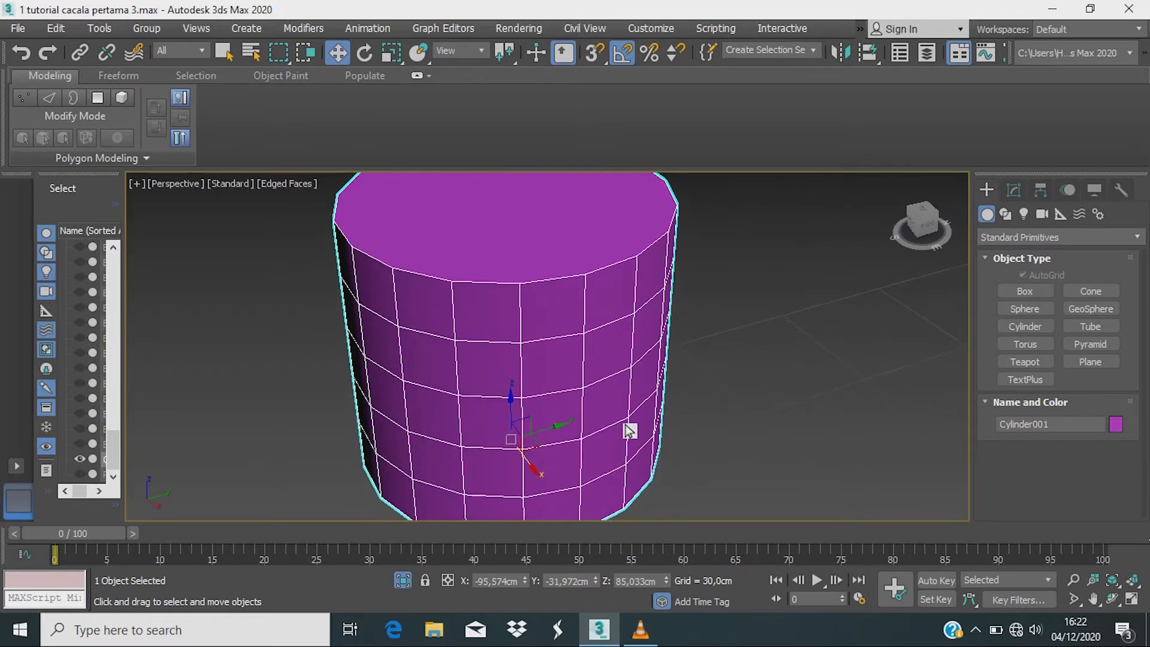
# Step: Set the cylinder's height segments to 4
pyautogui.scroll(-2, 629, 430)
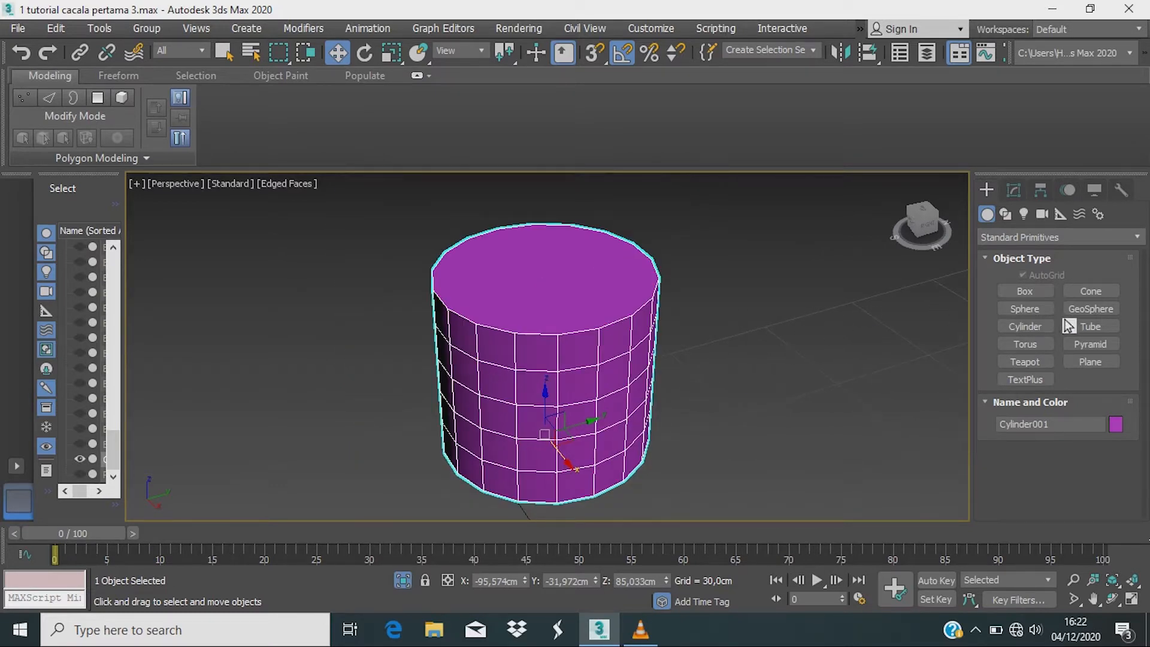
pyautogui.click(1019, 197)
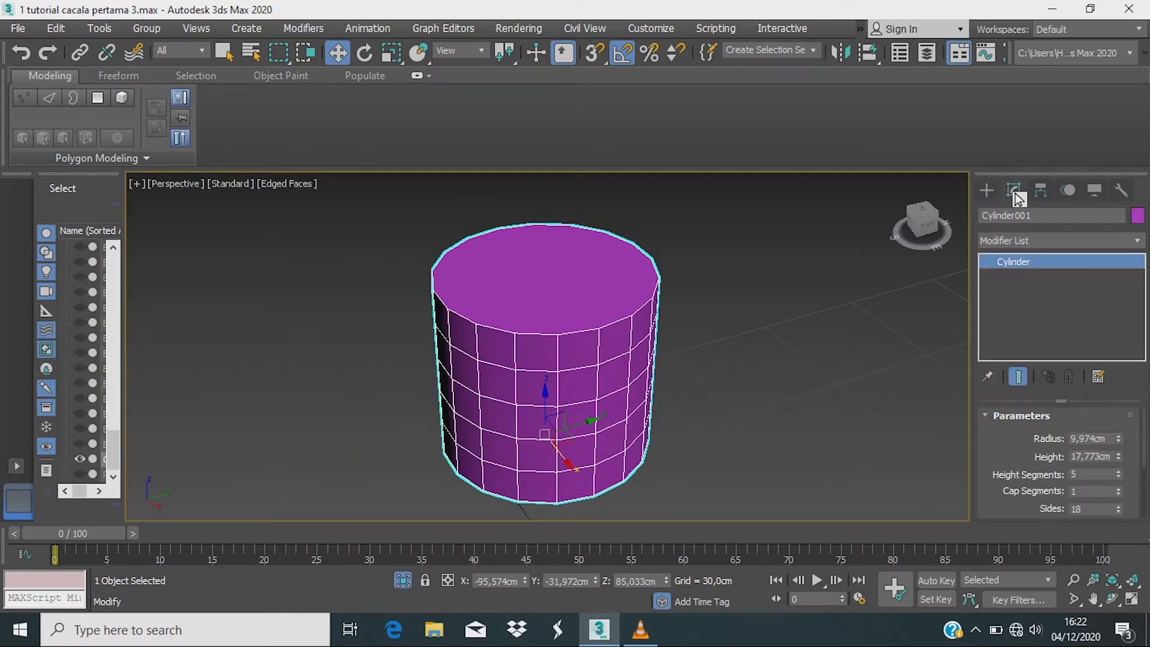
pyautogui.scroll(-3, 1075, 450)
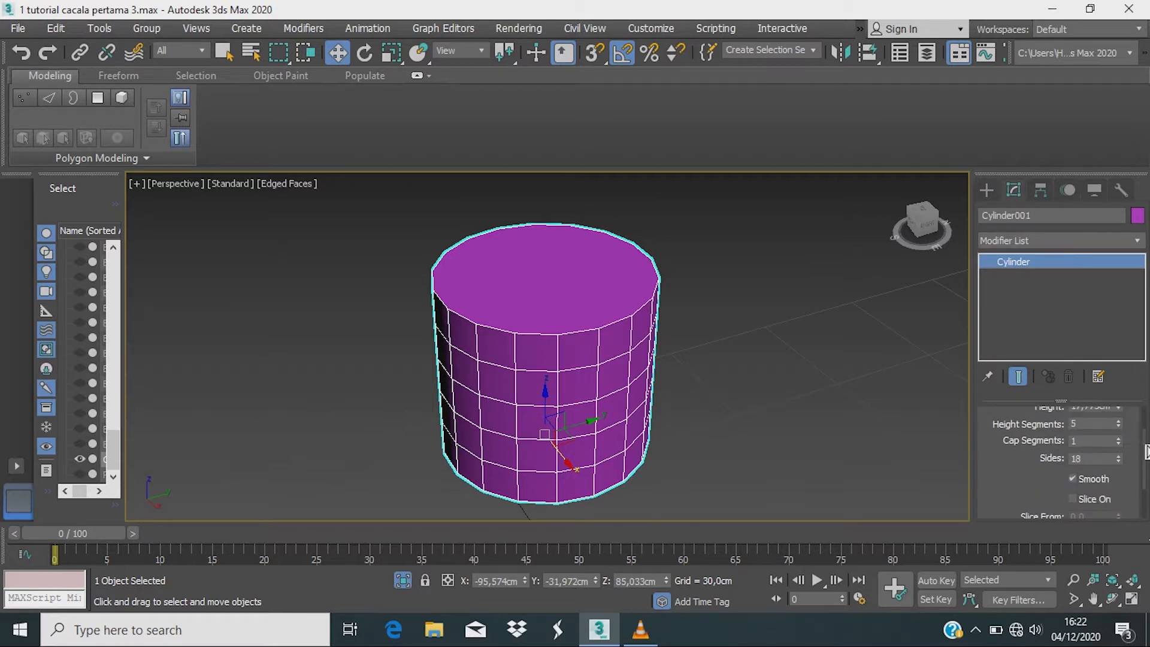
pyautogui.click(1125, 422)
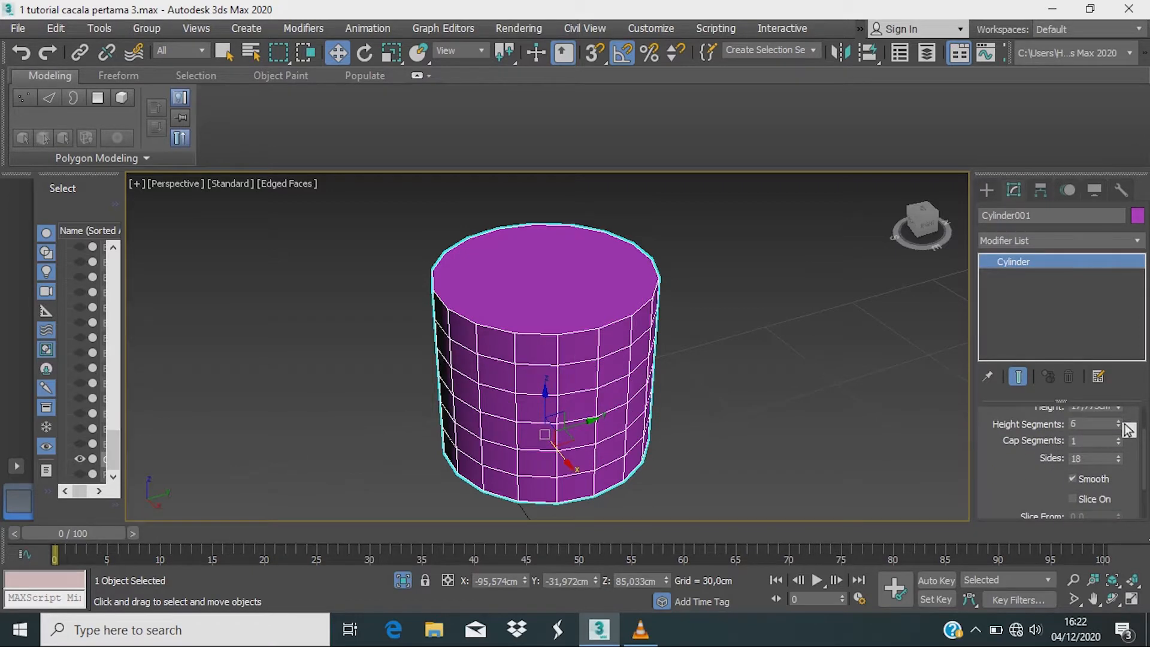
pyautogui.click(1124, 423)
pyautogui.moveTo(1120, 426); pyautogui.dragTo(1117, 442)
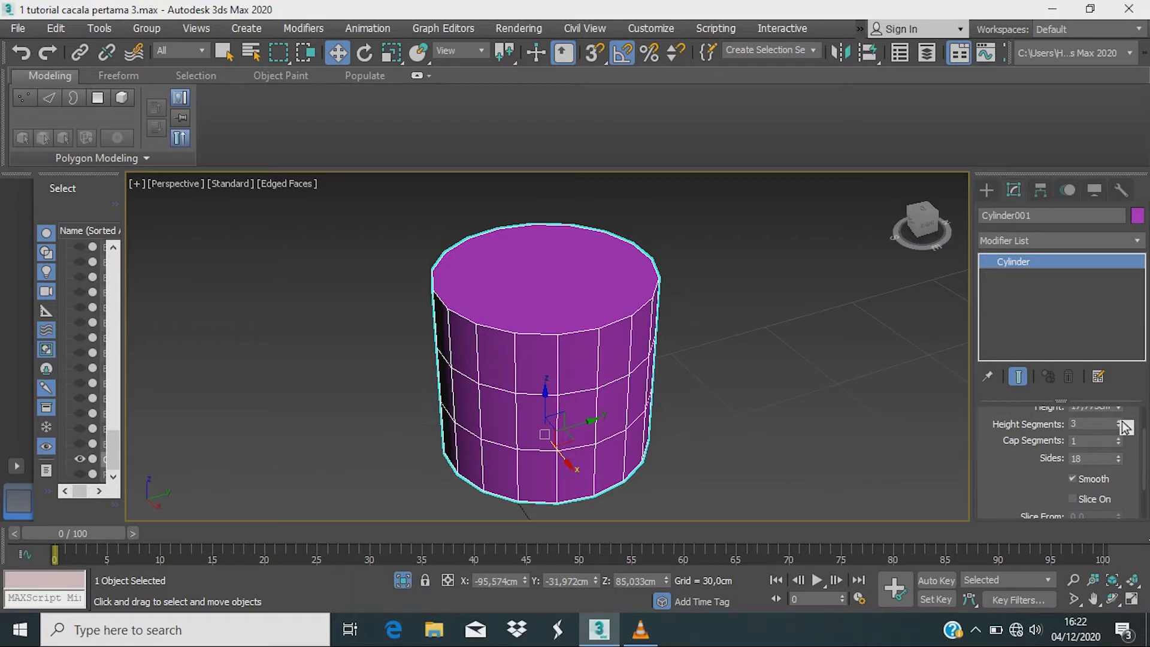
pyautogui.click(1125, 424)
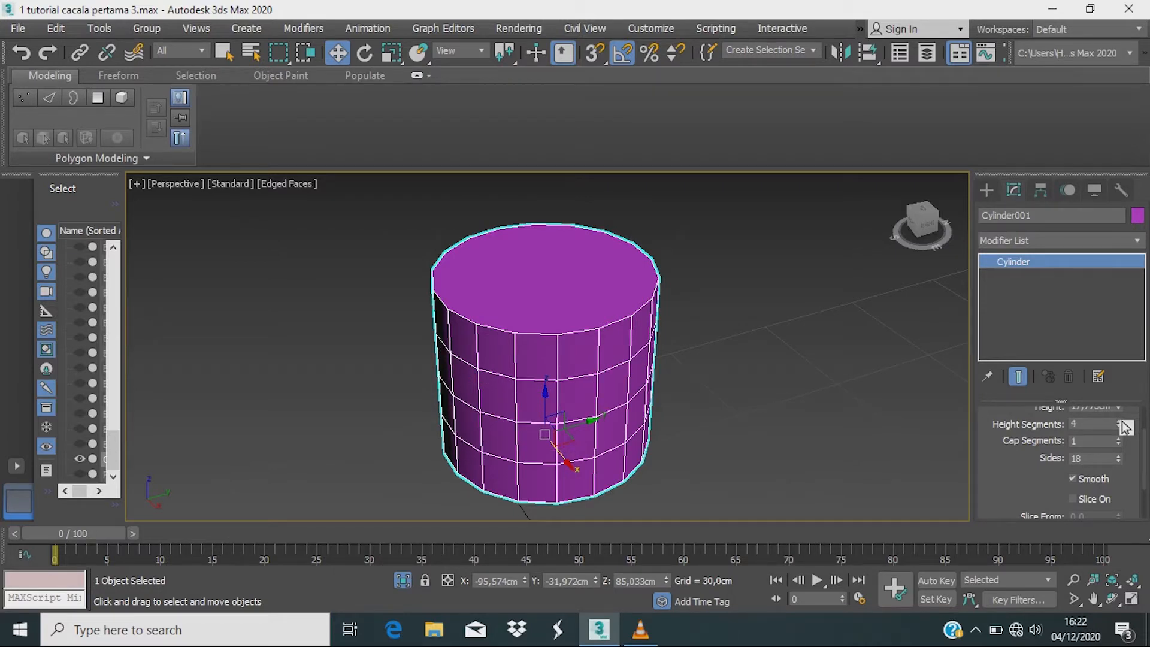
pyautogui.click(1125, 425)
pyautogui.click(1123, 427)
# Step: Convert the cylinder to an Editable Poly
pyautogui.keyDown('alt'); pyautogui.moveTo(743, 396); pyautogui.dragTo(693, 349, button='middle'); pyautogui.keyUp('alt')
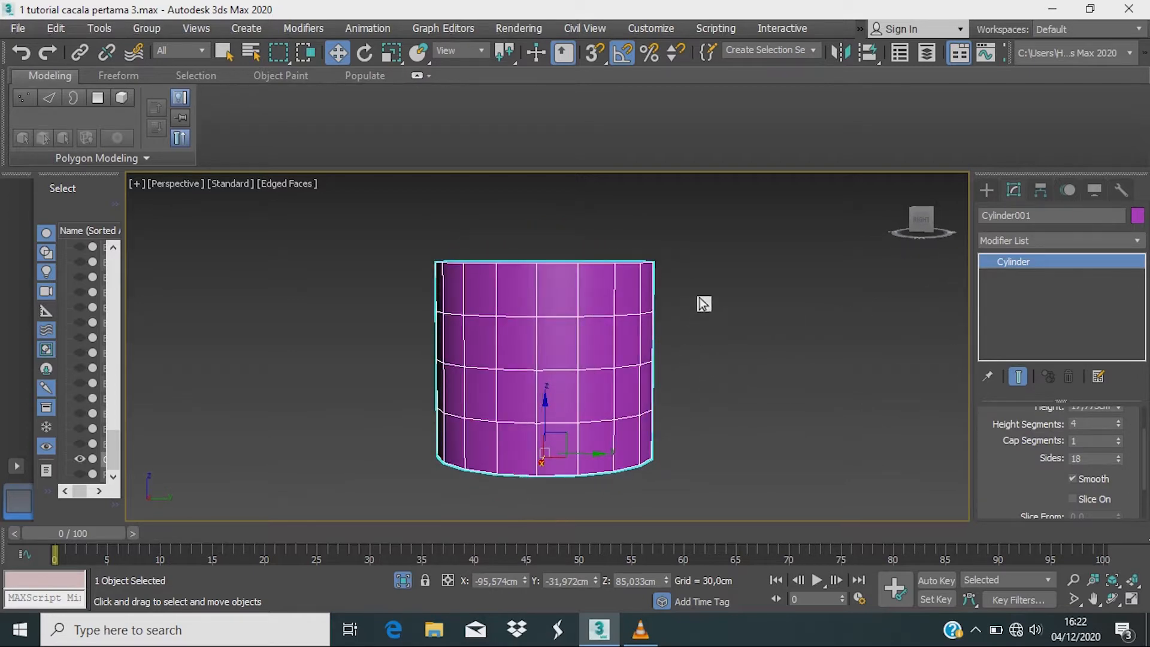
pyautogui.rightClick(702, 243)
pyautogui.moveTo(731, 417)
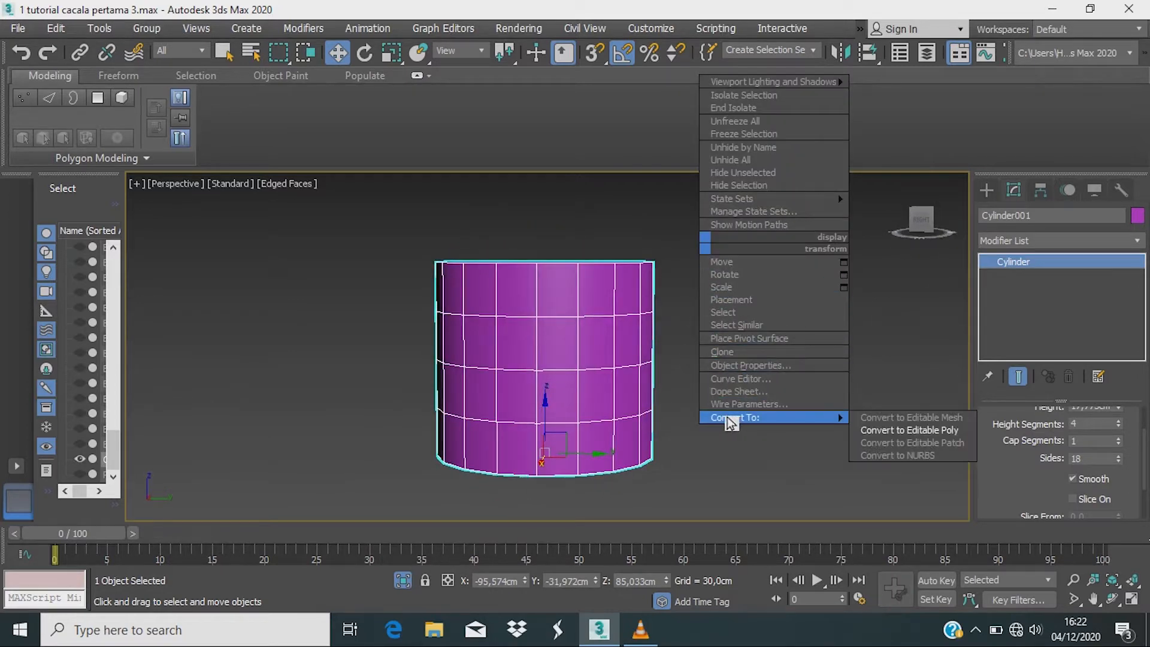
pyautogui.click(874, 430)
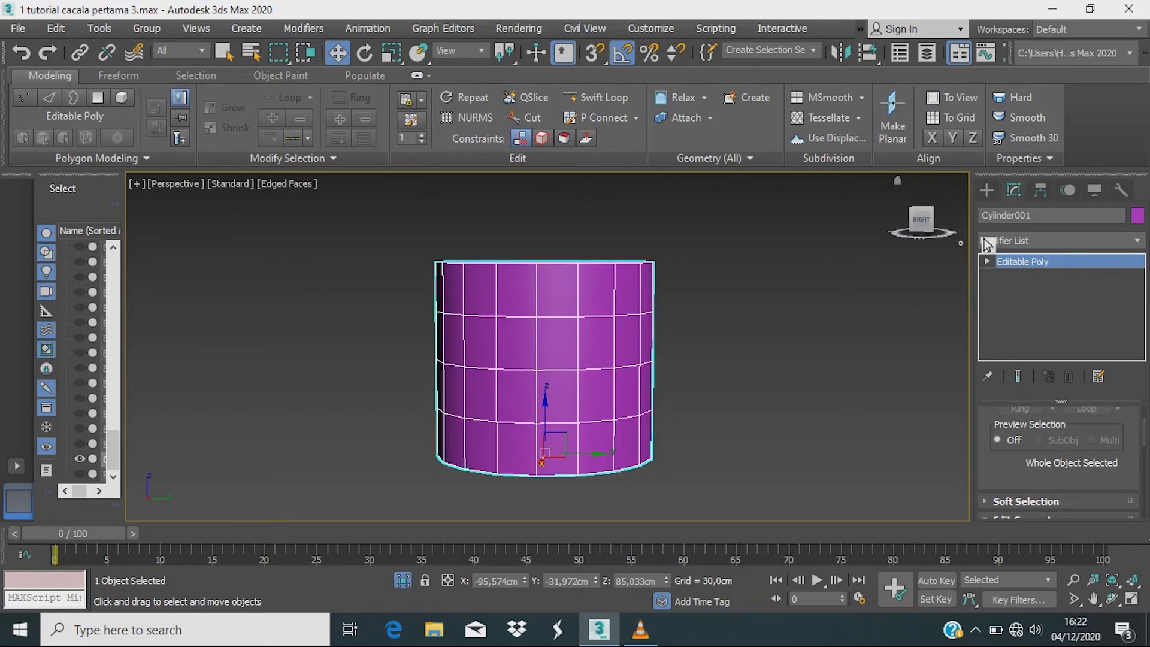
# Step: Enter Polygon sub-object mode on the cylinder and select its top cap polygon in the Perspective view
pyautogui.click(988, 262)
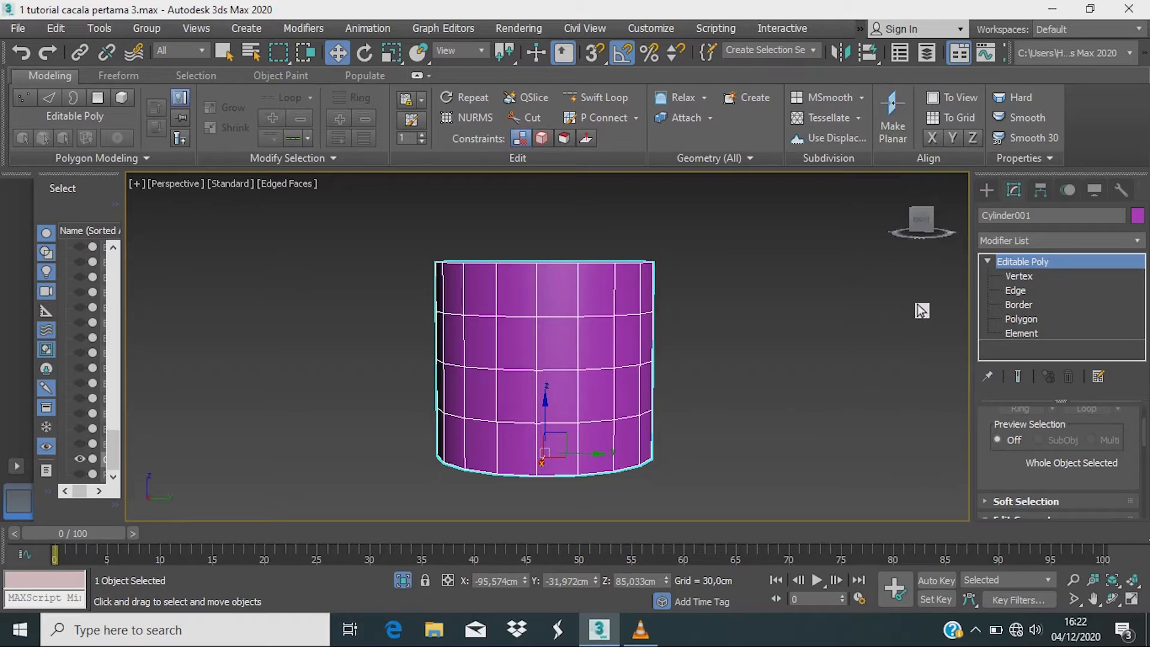
pyautogui.press('f')
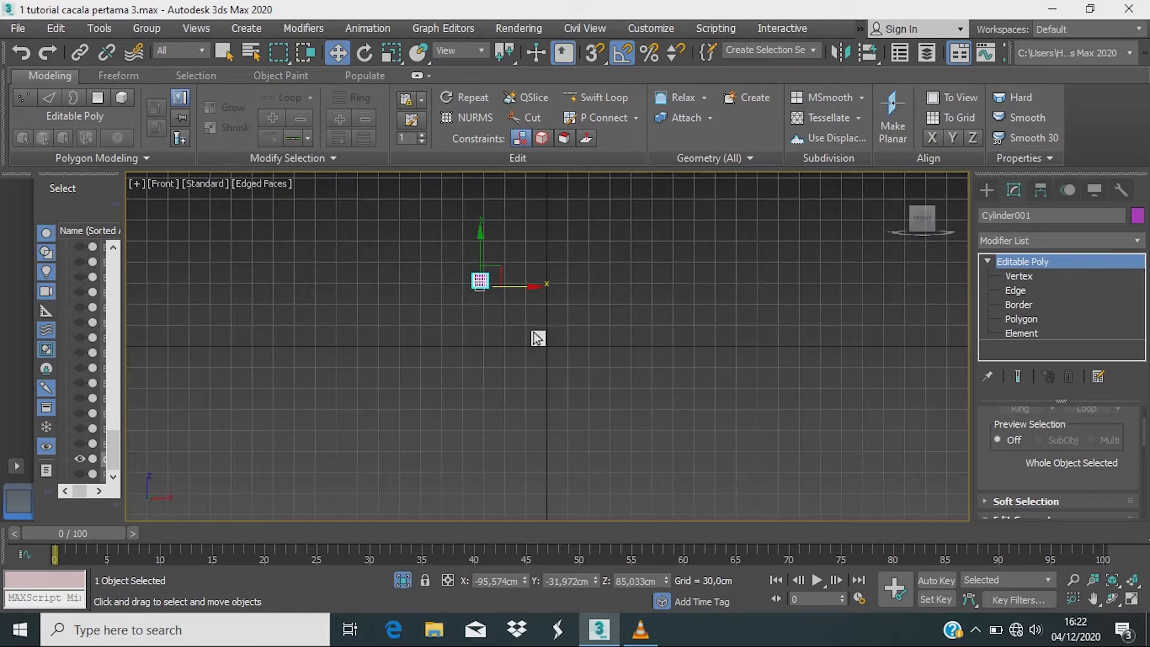
pyautogui.scroll(5, 476, 273)
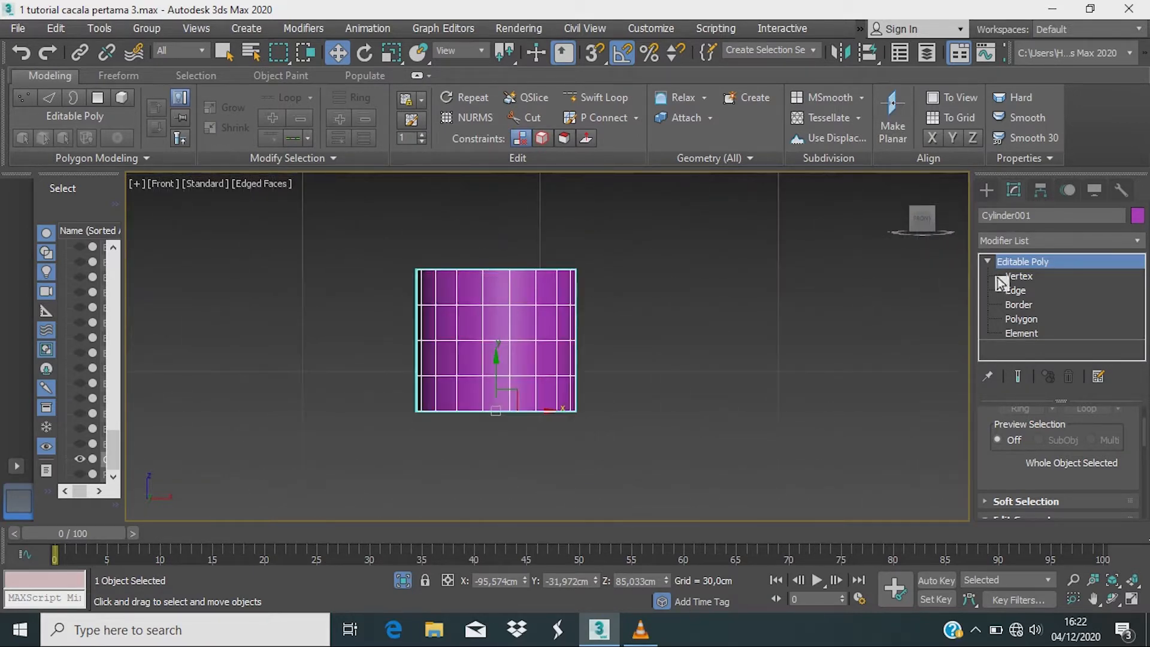
pyautogui.click(1026, 278)
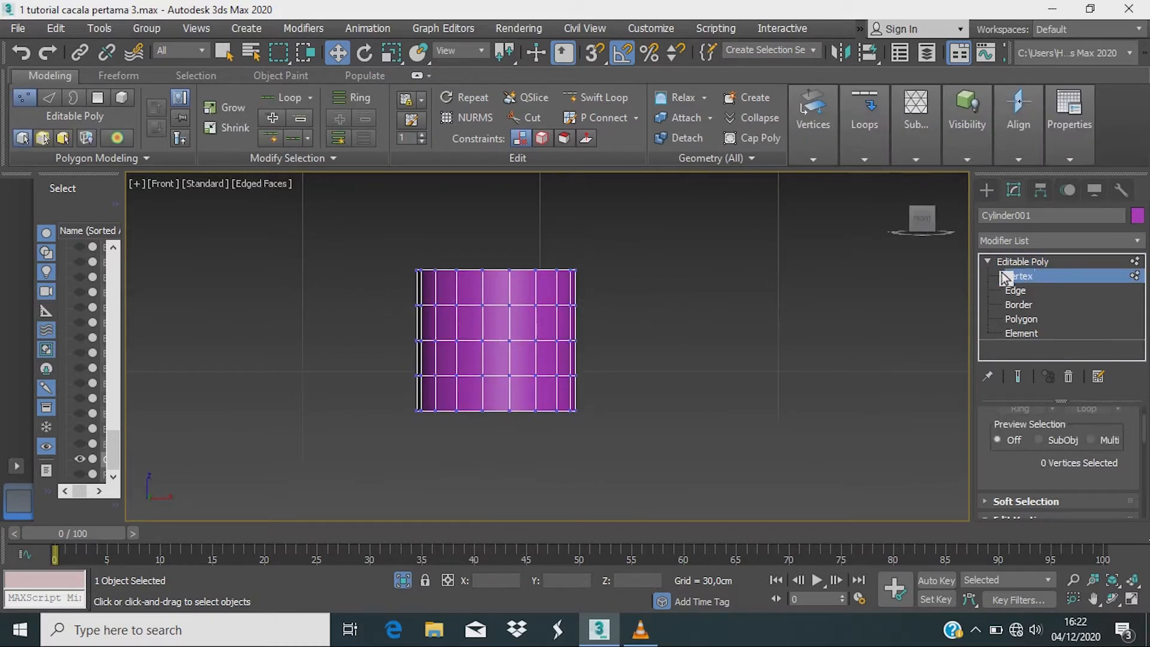
pyautogui.click(1022, 321)
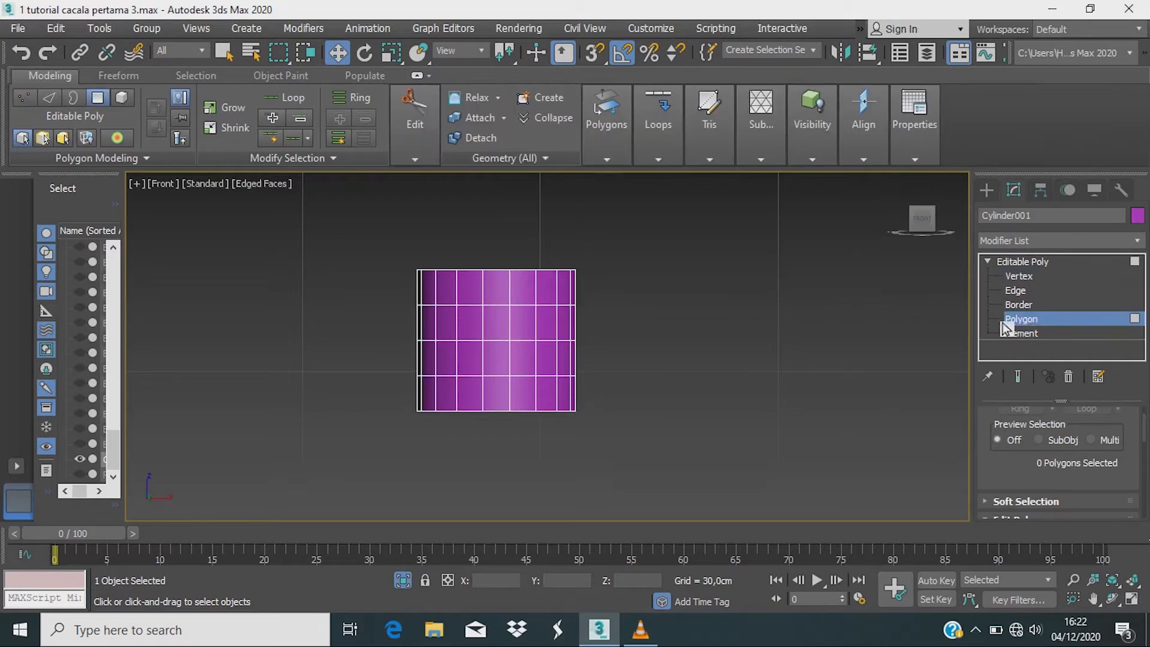
pyautogui.press('p')
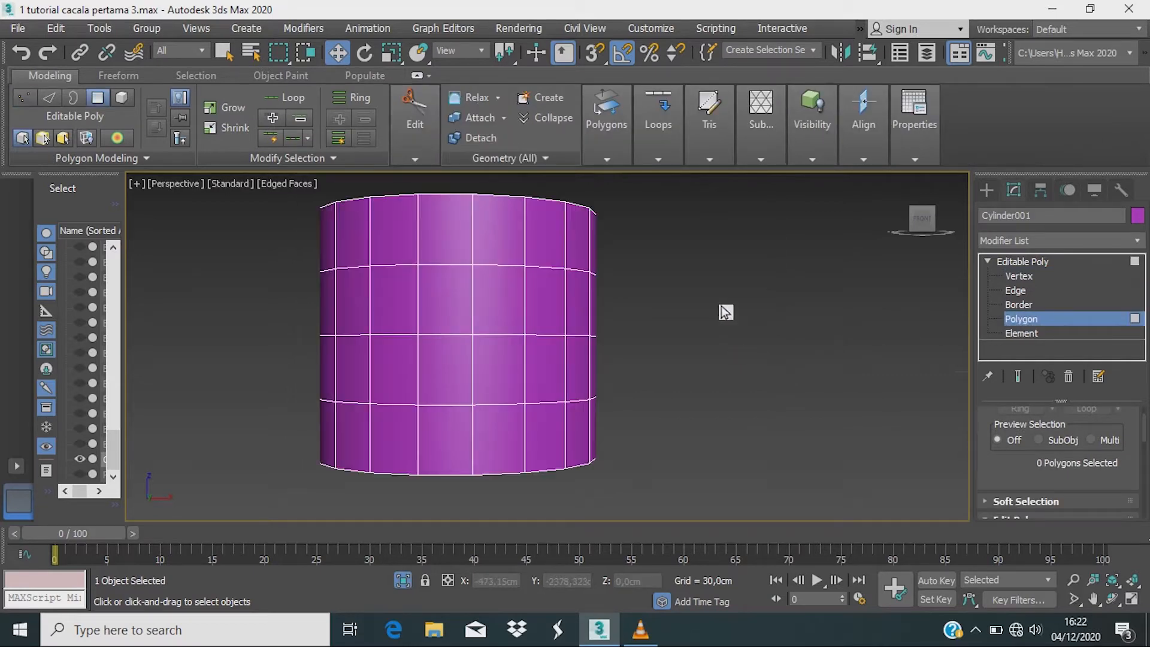
pyautogui.keyDown('alt'); pyautogui.moveTo(727, 311); pyautogui.dragTo(707, 376, button='middle'); pyautogui.keyUp('alt')
pyautogui.moveTo(604, 345); pyautogui.dragTo(674, 367, button='middle')
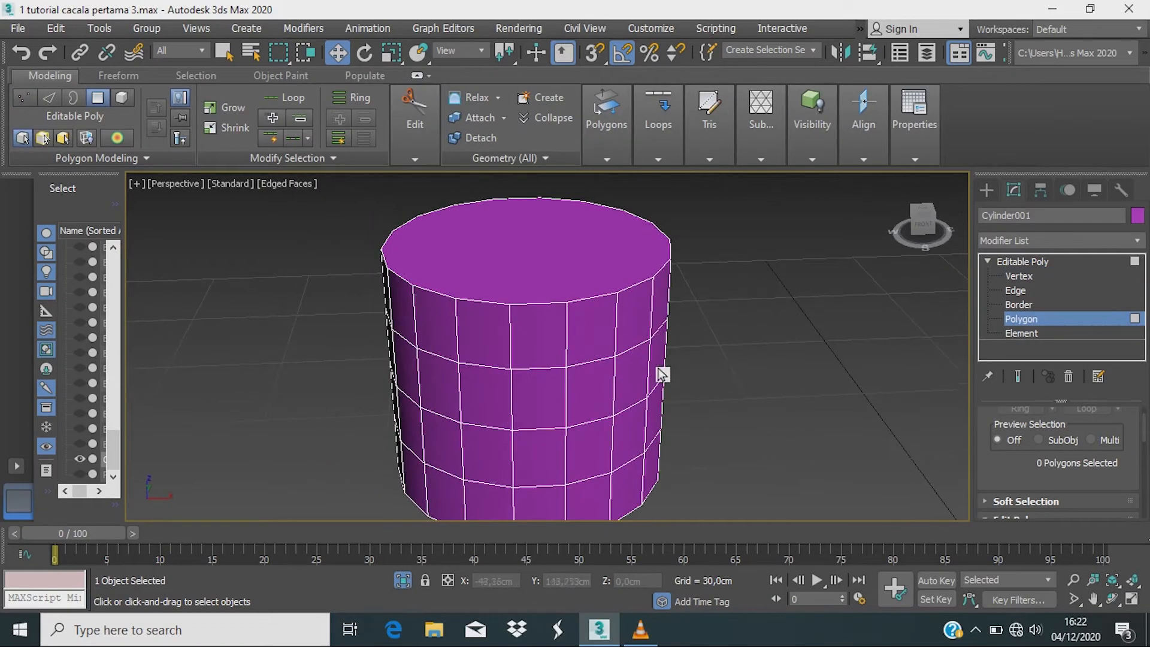
pyautogui.keyDown('alt'); pyautogui.moveTo(596, 371); pyautogui.dragTo(601, 412, button='middle'); pyautogui.keyUp('alt')
pyautogui.click(571, 293)
# Step: Inset the cylinder's top cap polygon by 3 cm
pyautogui.keyDown('alt'); pyautogui.moveTo(570, 308); pyautogui.dragTo(599, 324, button='middle'); pyautogui.keyUp('alt')
pyautogui.scroll(-3, 575, 260)
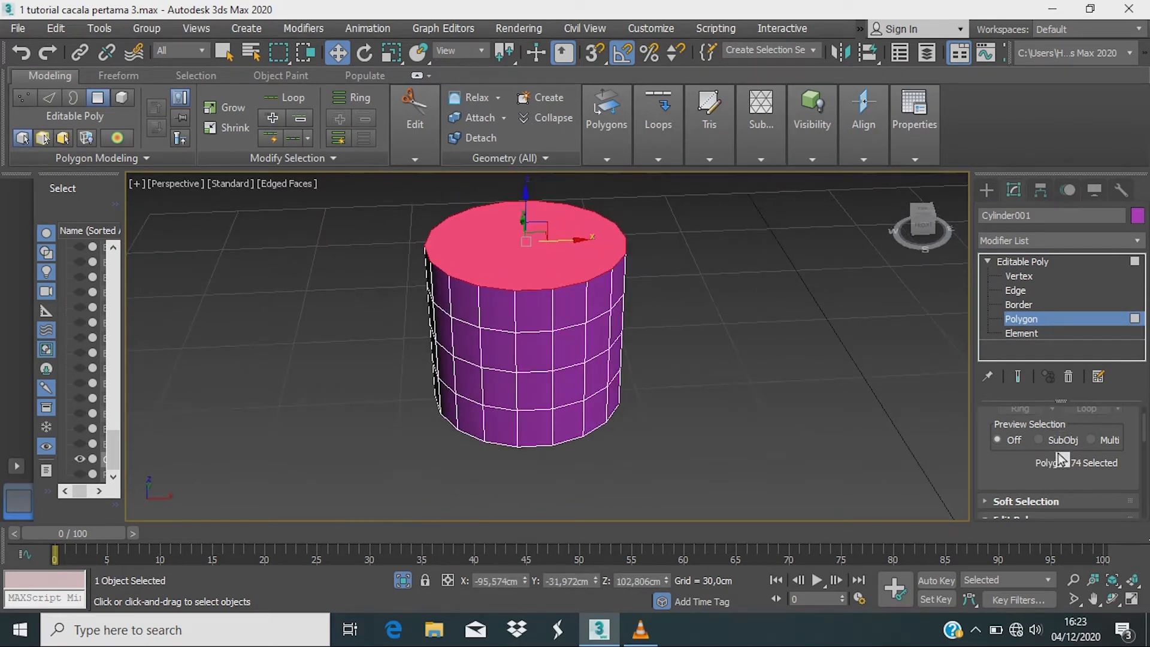
pyautogui.scroll(-2, 1062, 460)
pyautogui.scroll(5, 1065, 457)
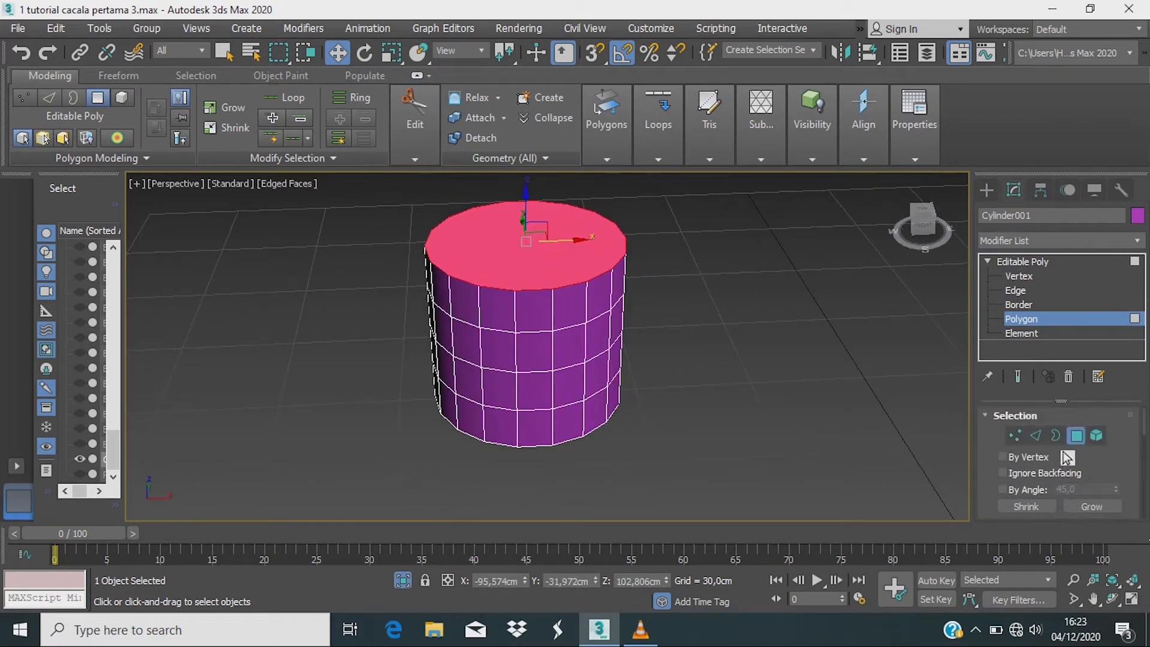
pyautogui.scroll(-5, 1067, 458)
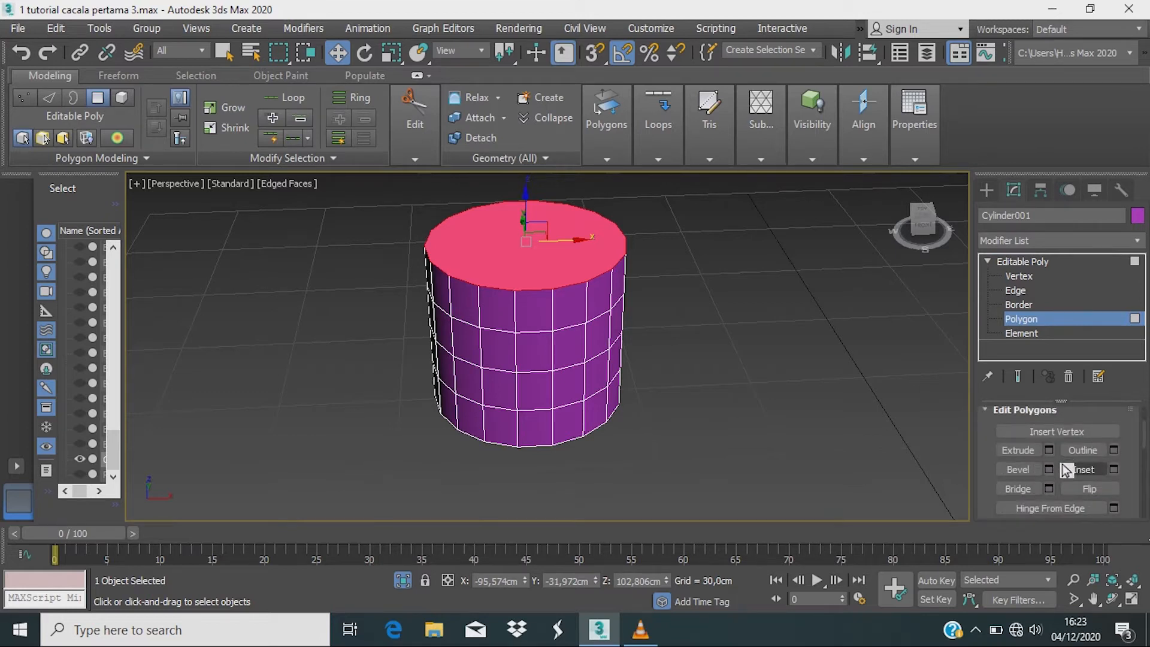
pyautogui.click(1115, 470)
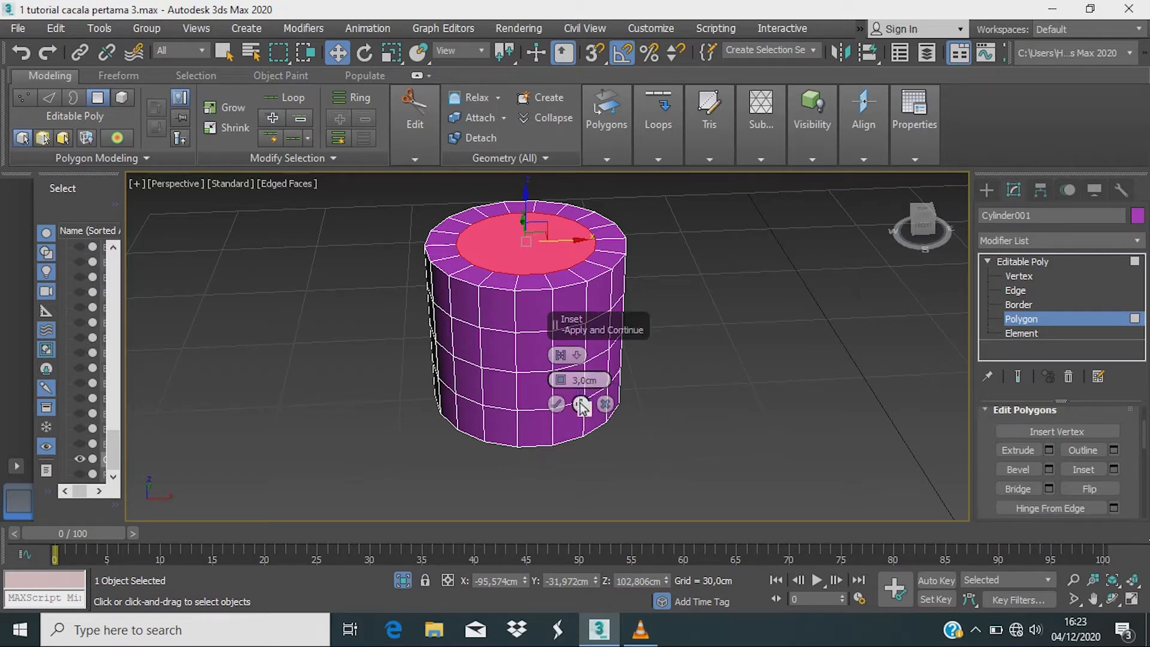
pyautogui.click(557, 404)
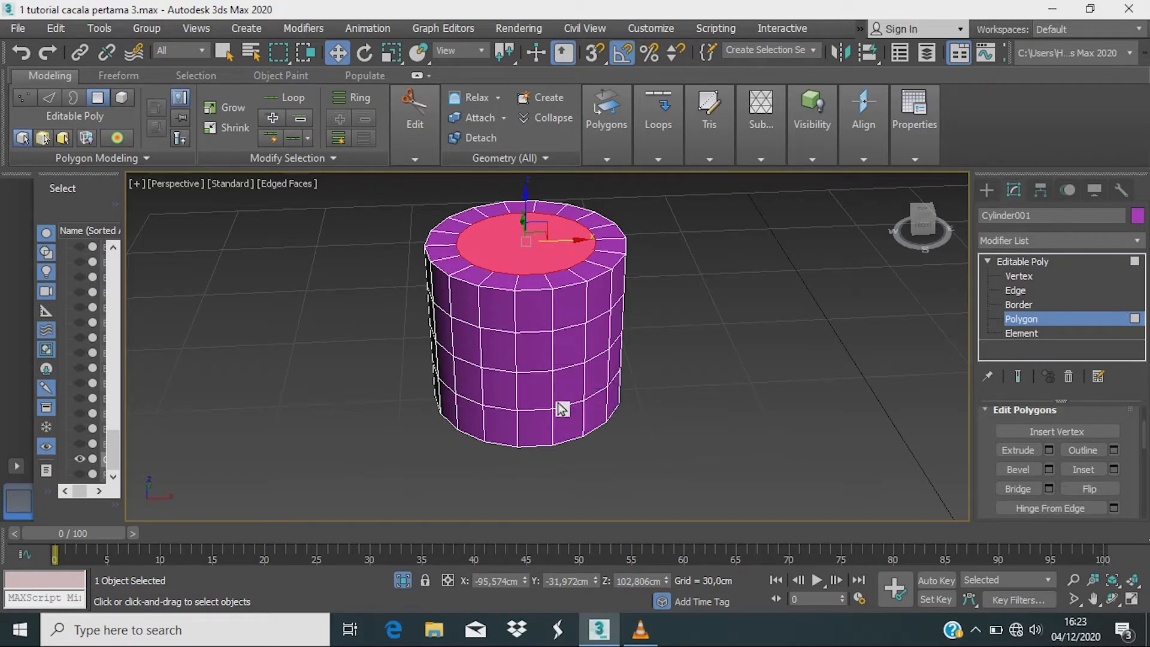
# Step: Extrude the inset top polygon by -14.584 cm to hollow the cylinder, judging the depth in a wireframe Front view
pyautogui.click(1049, 450)
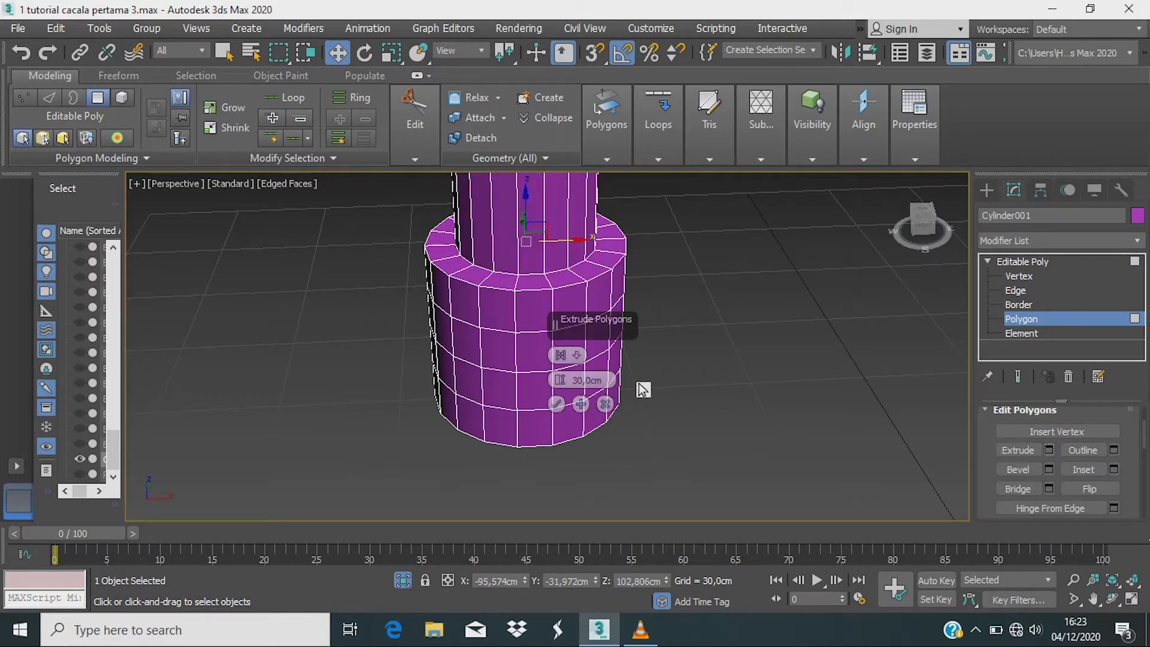
pyautogui.moveTo(584, 381); pyautogui.dragTo(576, 427)
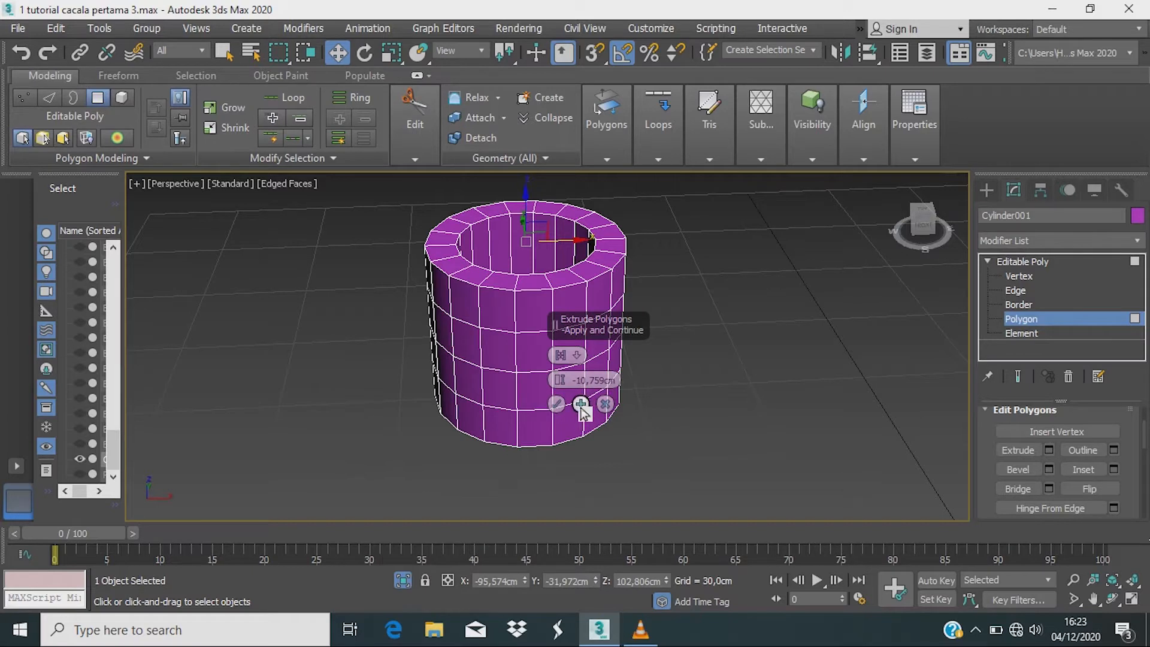
pyautogui.press('f')
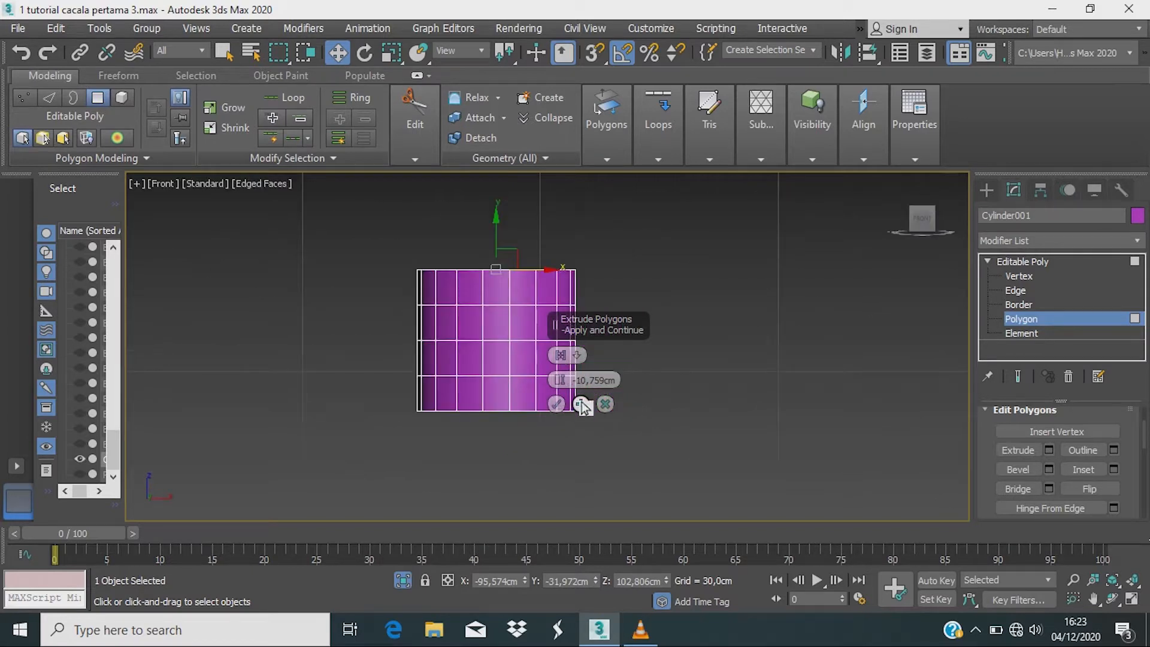
pyautogui.press('F3')
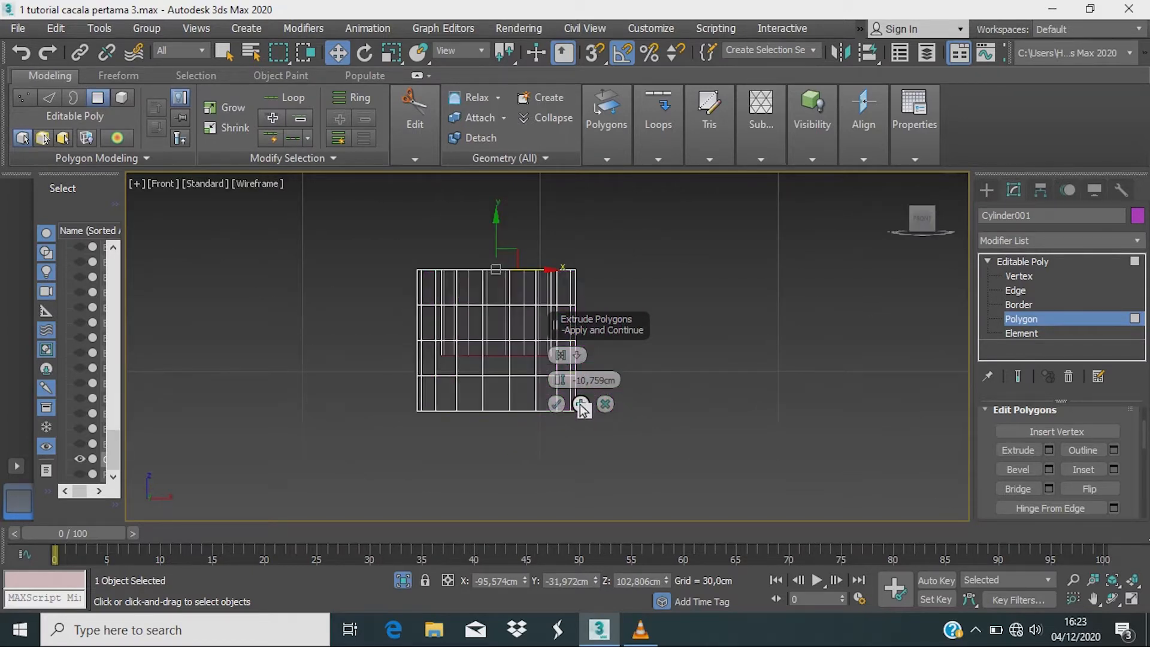
pyautogui.scroll(4, 534, 406)
pyautogui.scroll(-2, 534, 407)
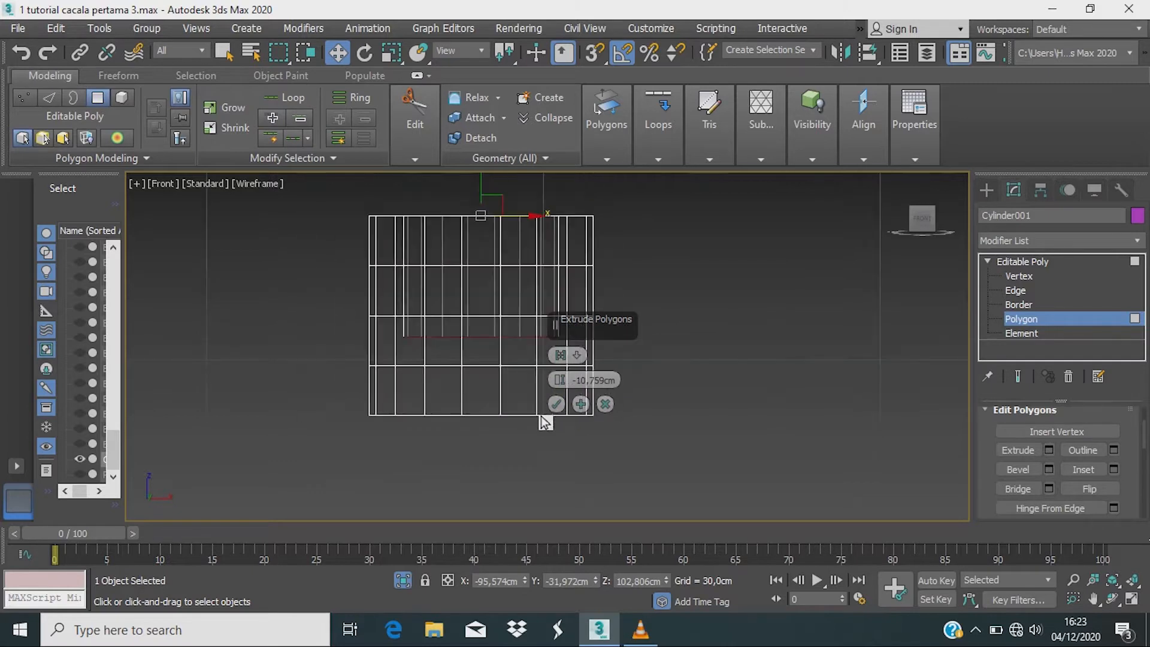
pyautogui.moveTo(492, 199); pyautogui.dragTo(491, 218)
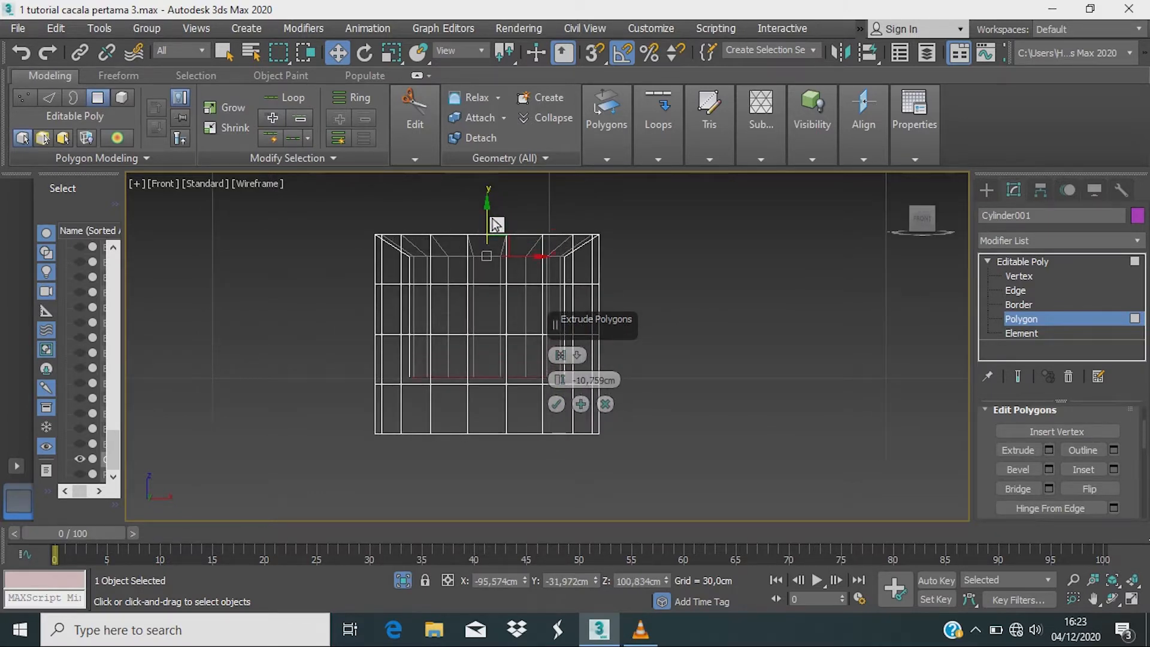
pyautogui.hotkey('ctrl', 'z')
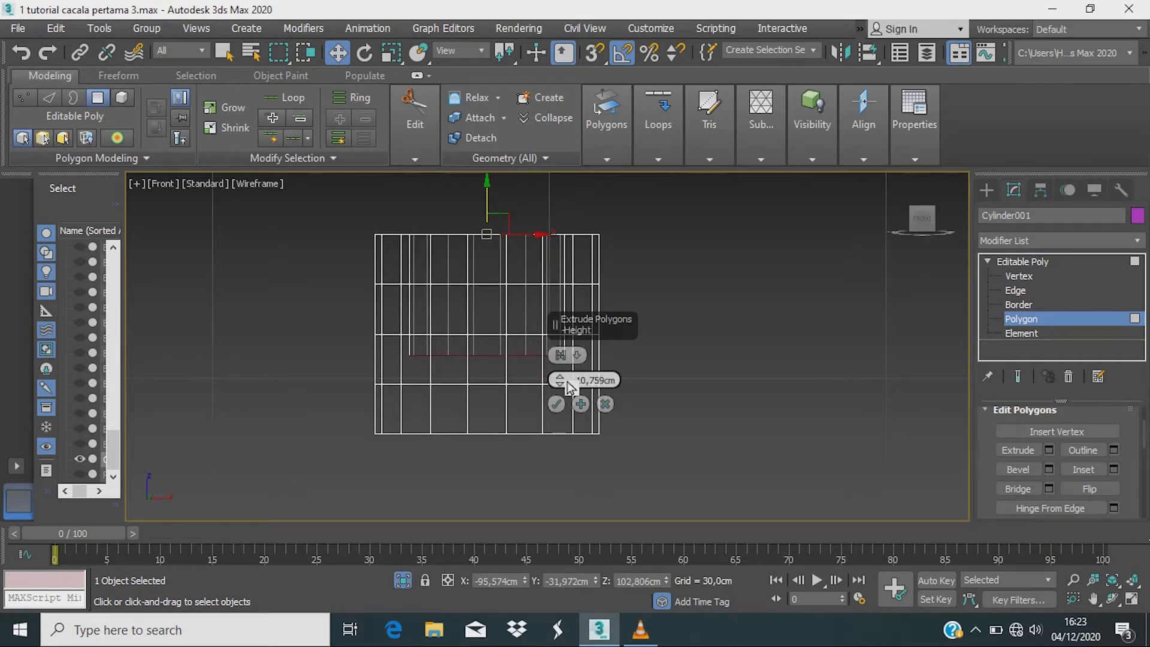
pyautogui.moveTo(562, 380); pyautogui.dragTo(564, 424)
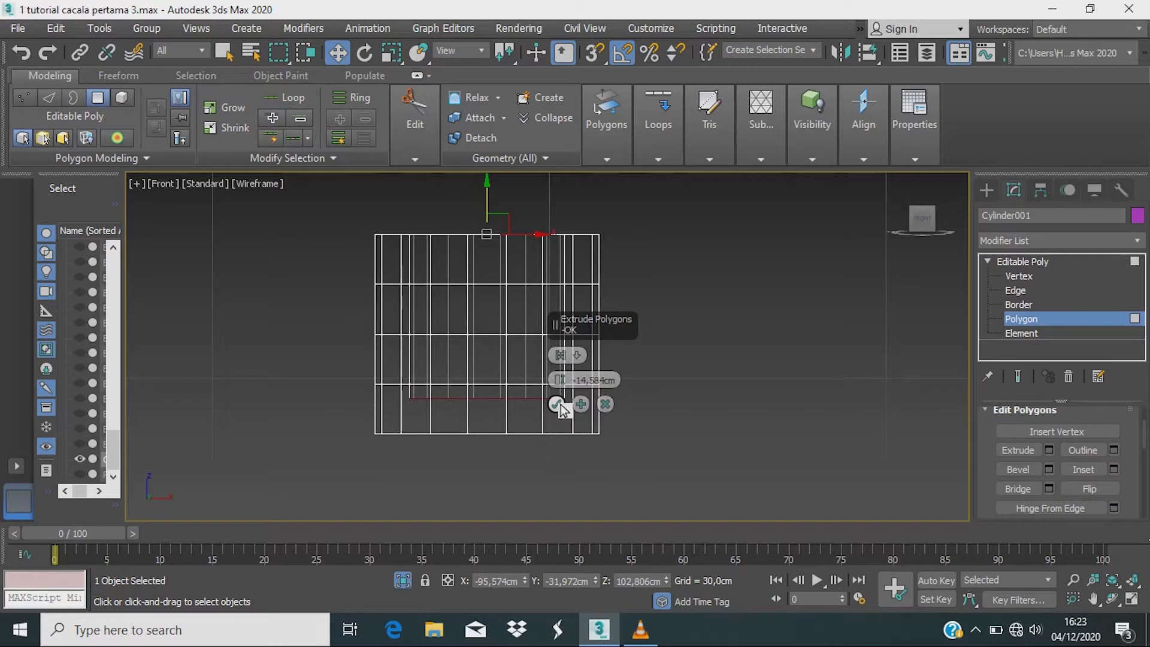
pyautogui.click(558, 405)
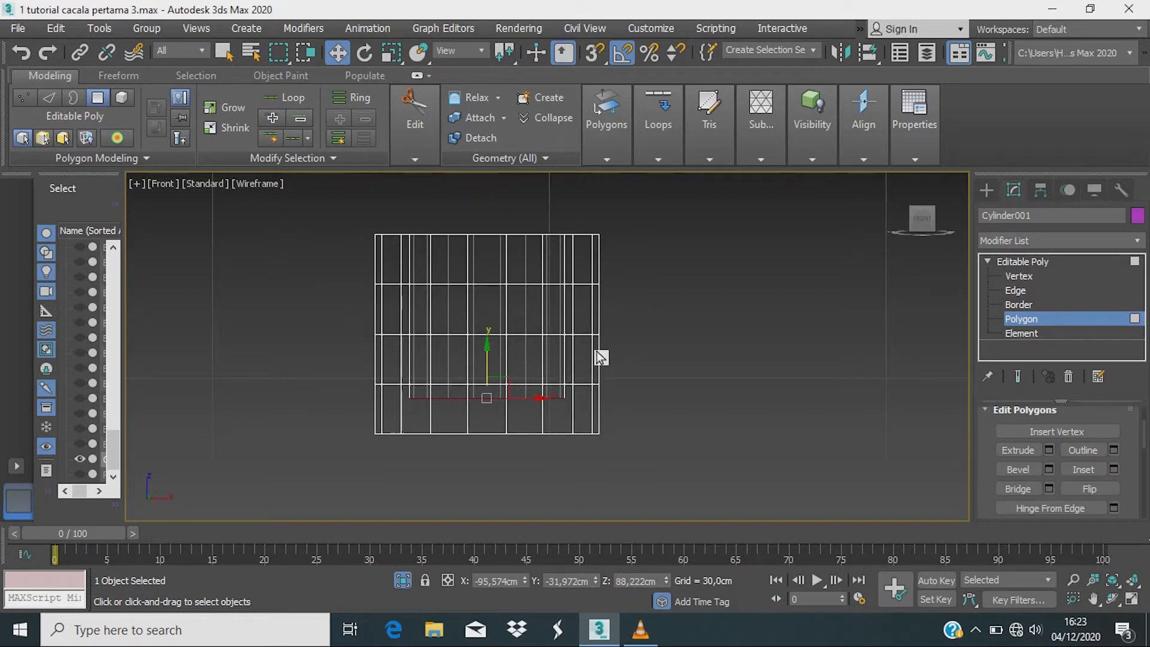
# Step: Lower the hollow's floor polygon to Z 87.383 cm and return the Perspective view to shaded display with edged faces
pyautogui.press('p')
pyautogui.scroll(-5, 593, 361)
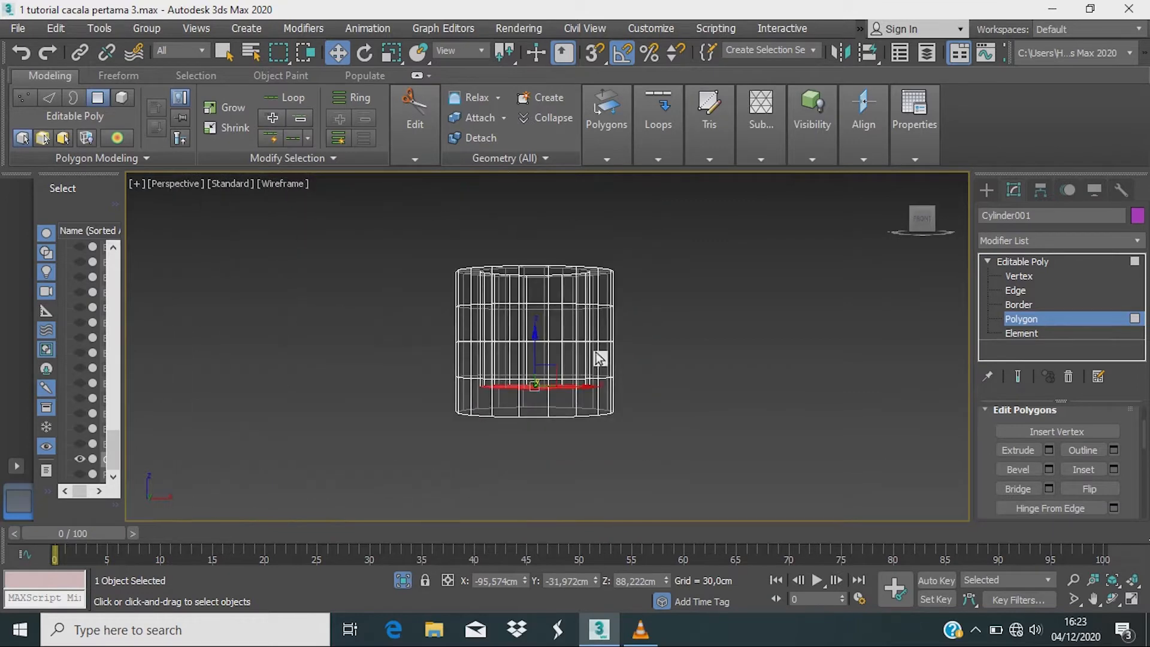
pyautogui.keyDown('alt'); pyautogui.moveTo(596, 355); pyautogui.dragTo(629, 357, button='middle'); pyautogui.keyUp('alt')
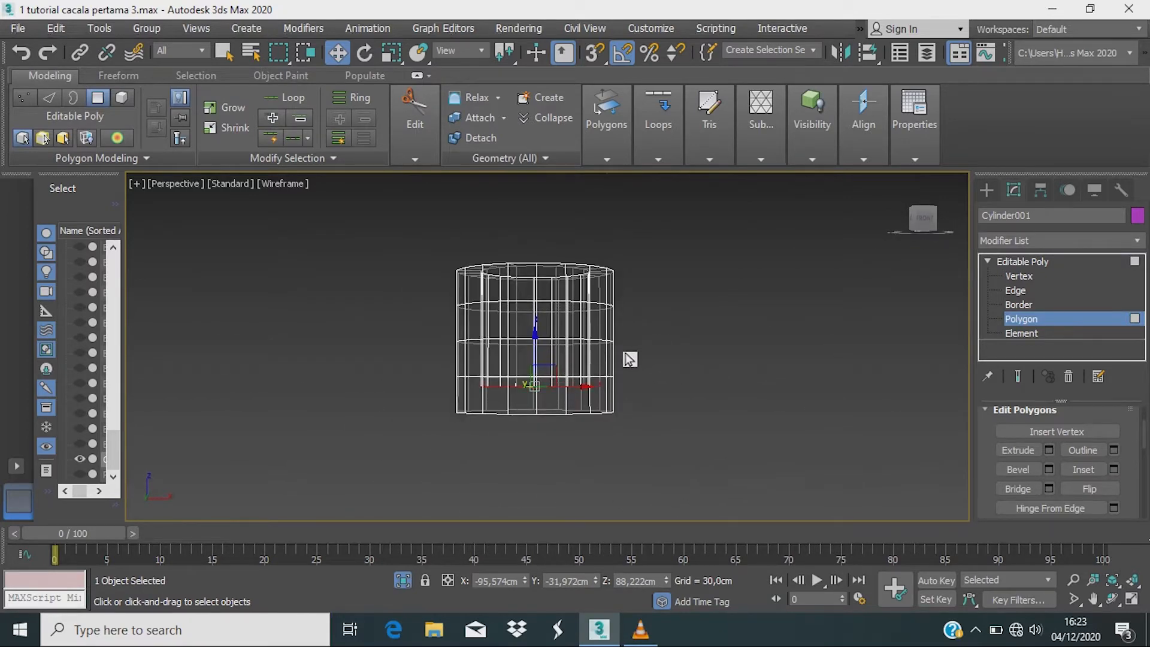
pyautogui.moveTo(543, 363); pyautogui.dragTo(548, 375)
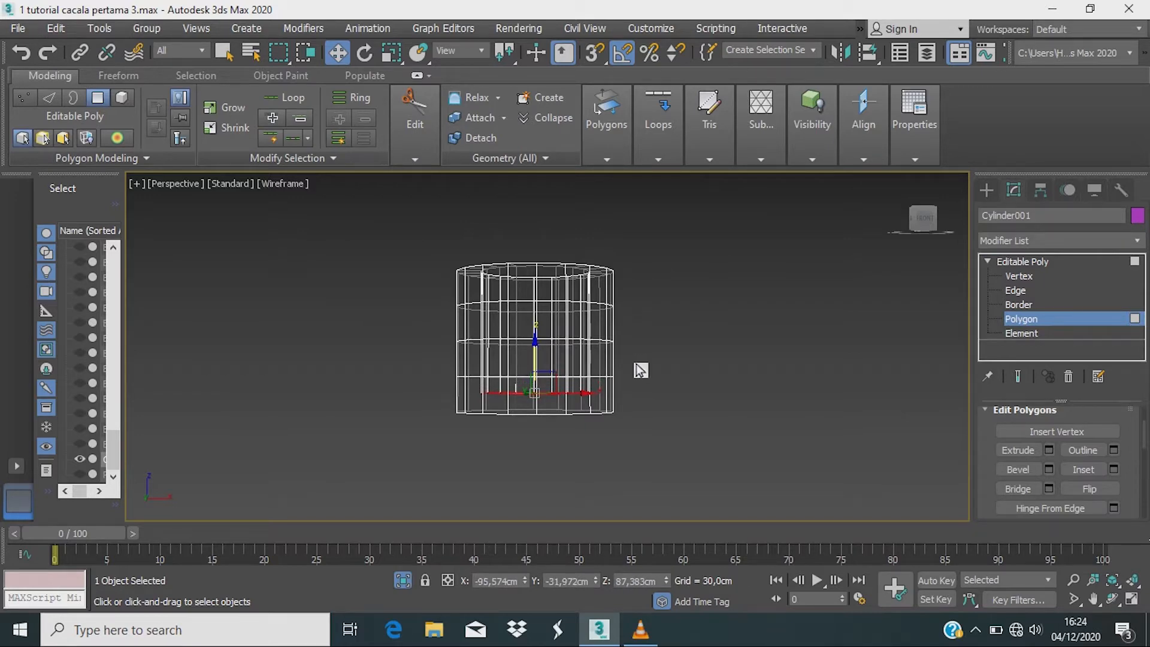
pyautogui.press('F3')
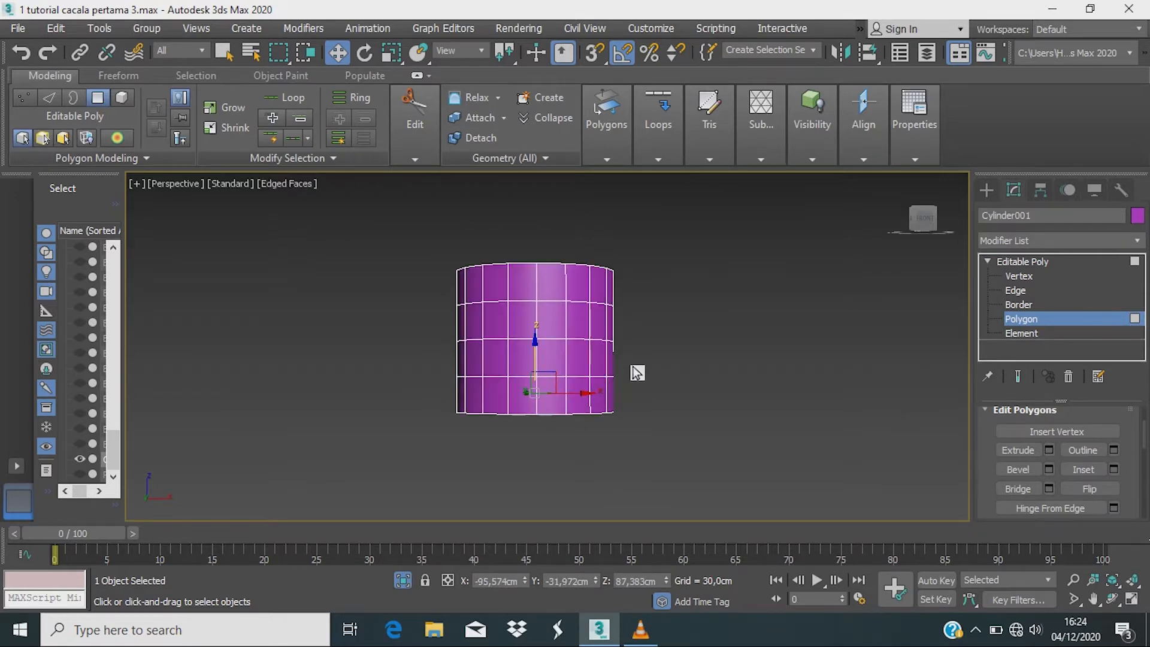
pyautogui.keyDown('alt'); pyautogui.moveTo(634, 375); pyautogui.dragTo(580, 398, button='middle'); pyautogui.keyUp('alt')
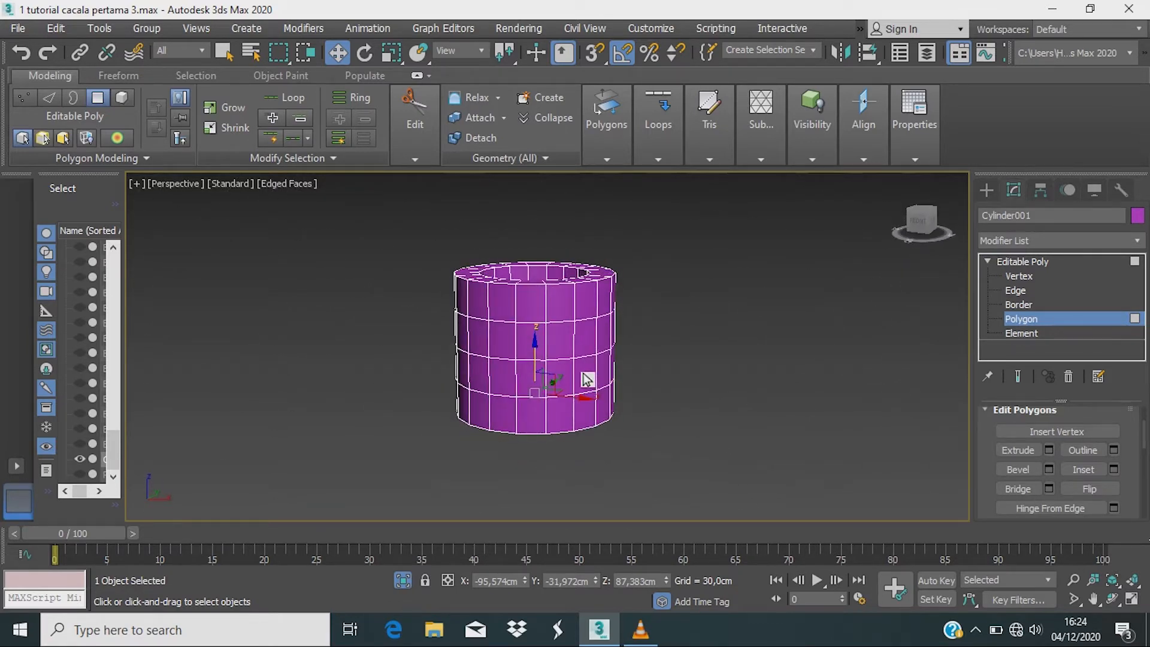
# Step: Select the cylinder's three middle vertex rings in the Front view and scale them outward in the horizontal plane to bulge the wall
pyautogui.press('f')
pyautogui.scroll(-2, 543, 378)
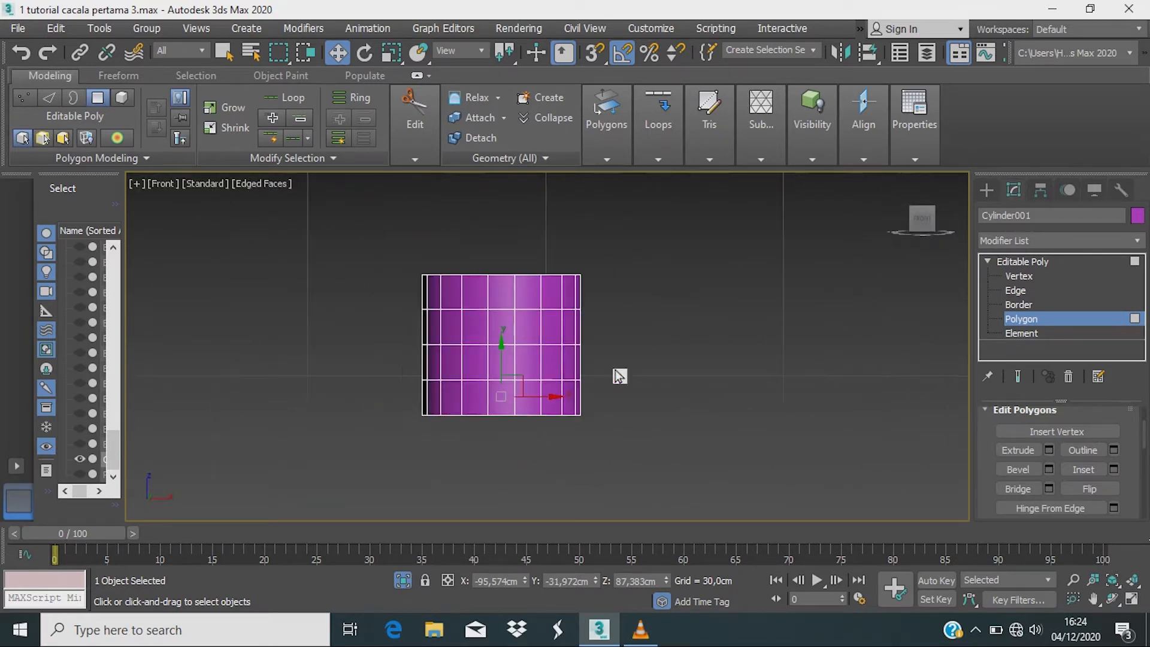
pyautogui.click(1052, 278)
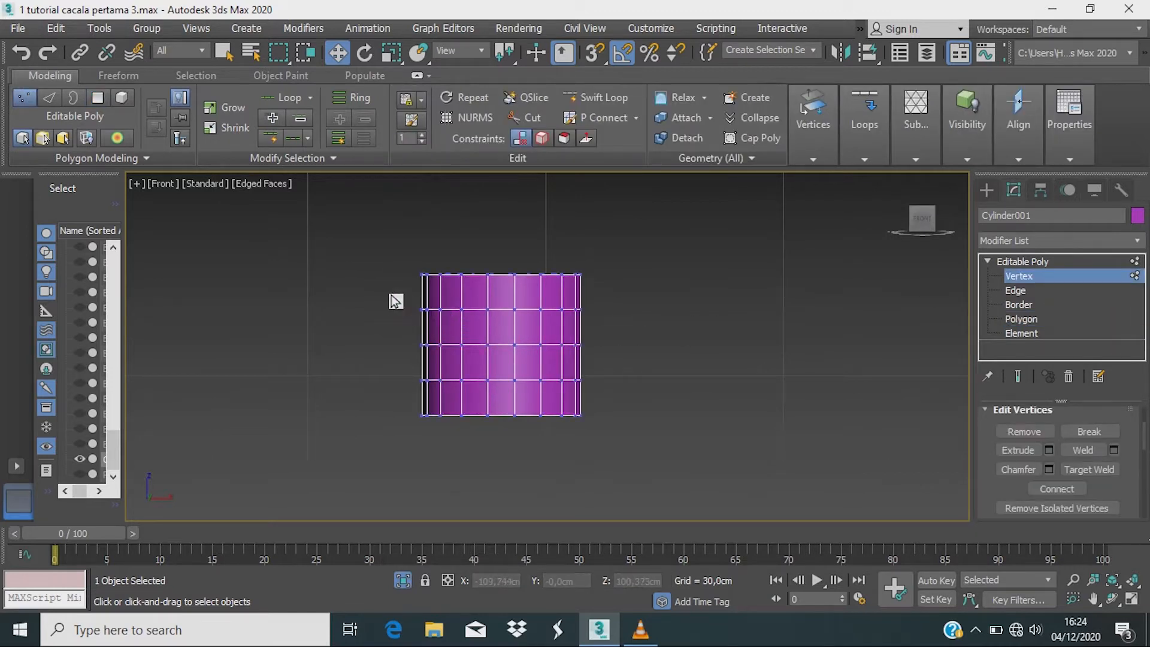
pyautogui.moveTo(389, 294); pyautogui.dragTo(670, 398)
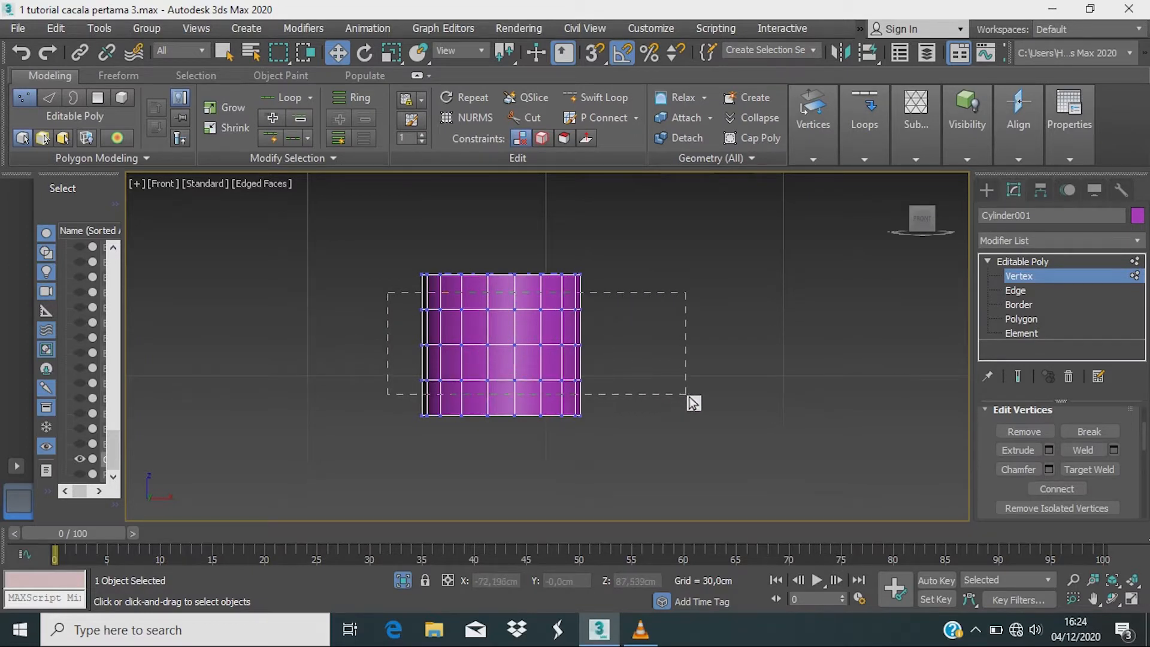
pyautogui.moveTo(692, 402); pyautogui.dragTo(693, 398)
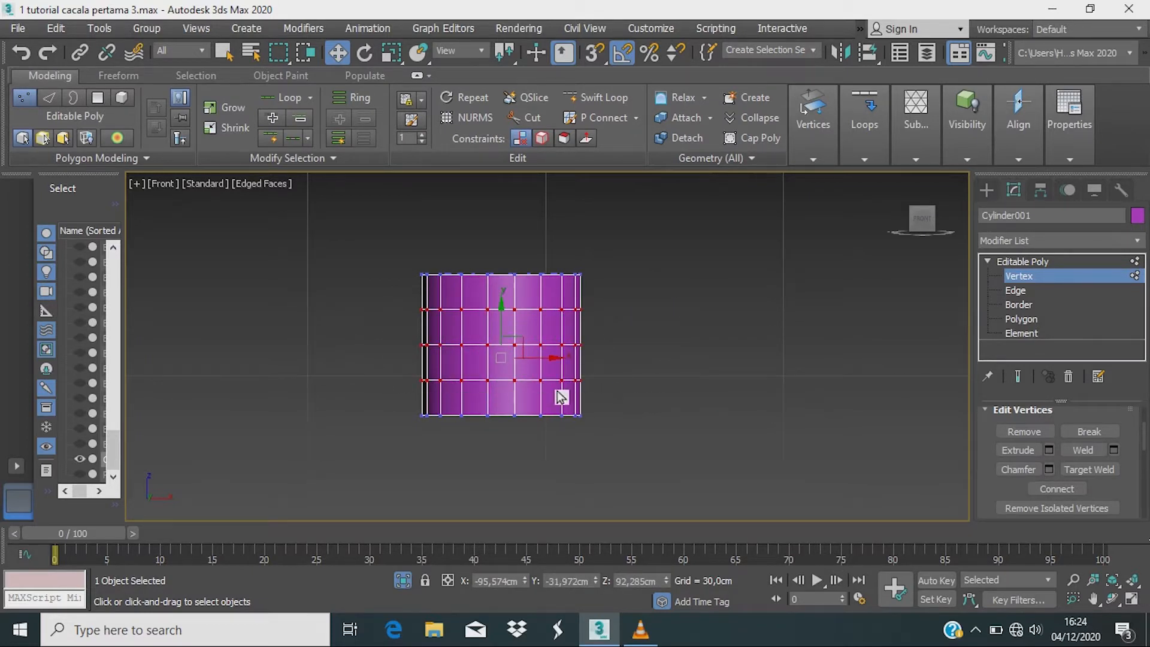
pyautogui.scroll(3, 554, 393)
pyautogui.press('r')
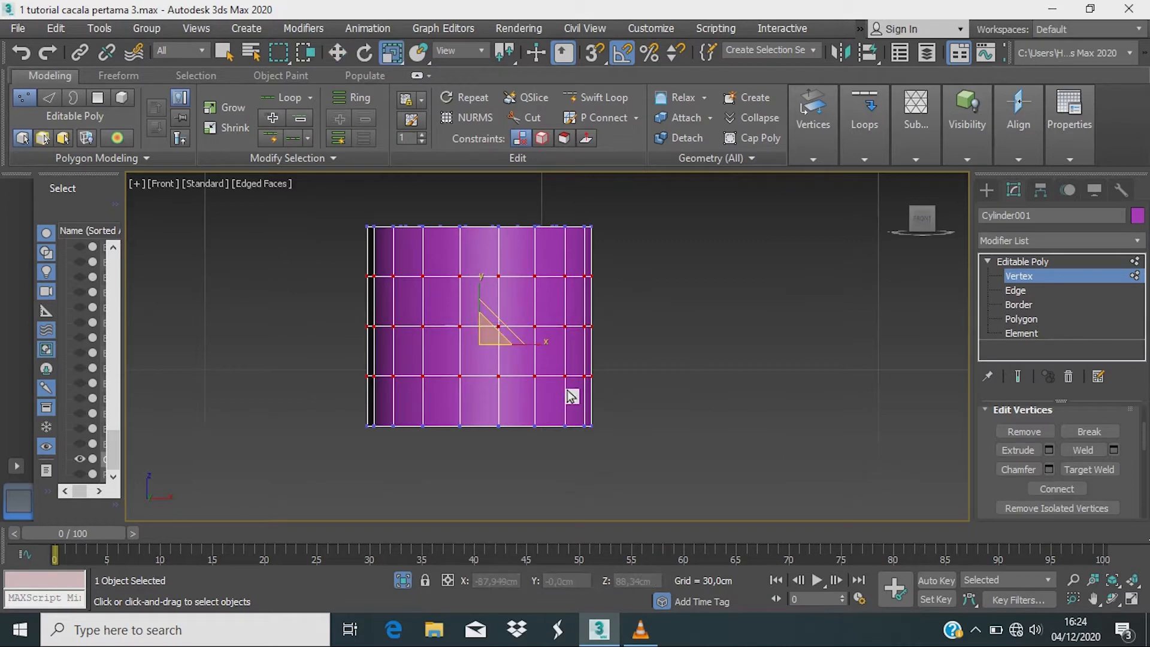
pyautogui.scroll(-2, 649, 397)
pyautogui.keyDown('alt'); pyautogui.moveTo(652, 394); pyautogui.dragTo(606, 430, button='middle'); pyautogui.keyUp('alt')
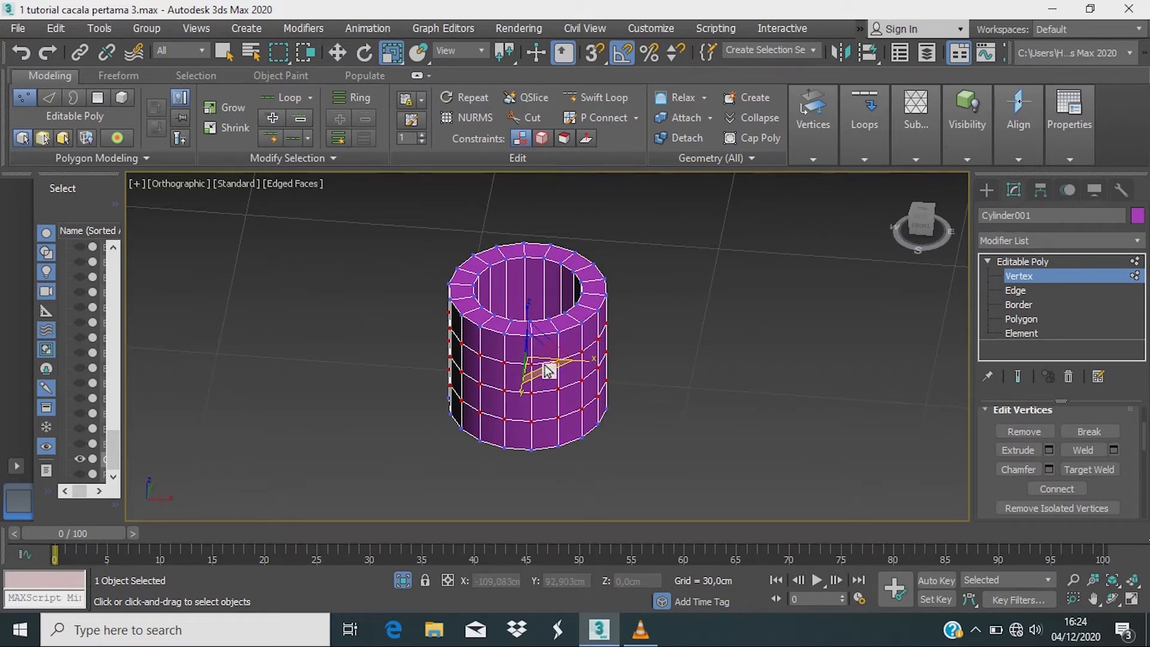
pyautogui.moveTo(546, 376); pyautogui.dragTo(554, 382)
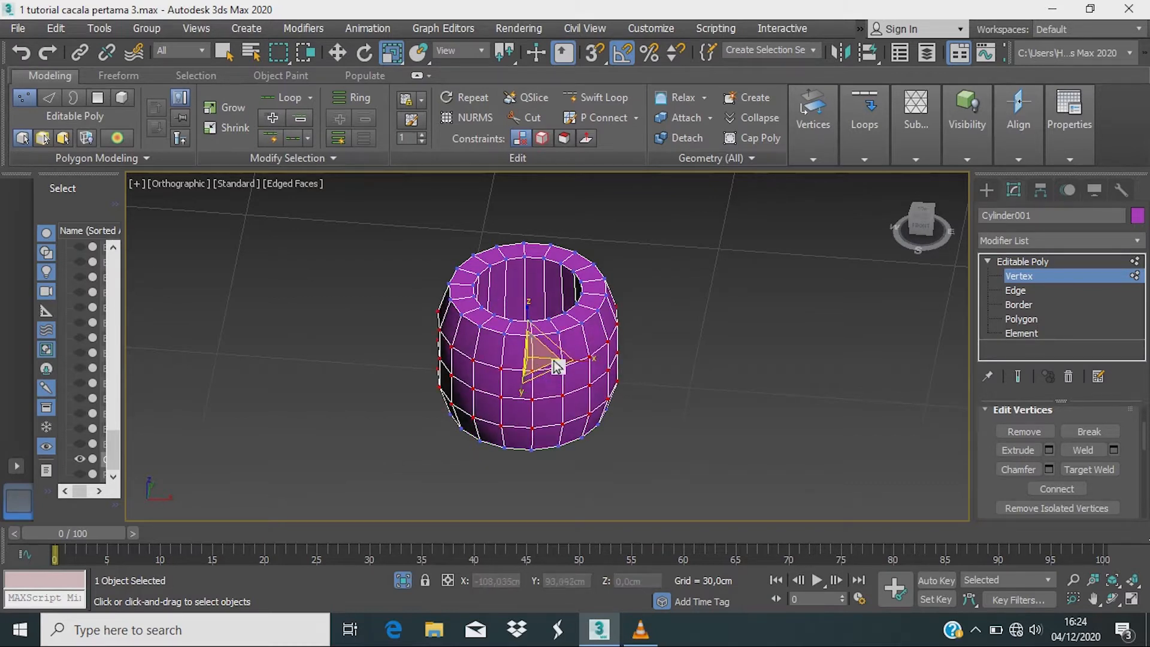
# Step: Select only the central vertex ring in the Front view and scale it slightly outward in the horizontal plane to round the bulge
pyautogui.press('f')
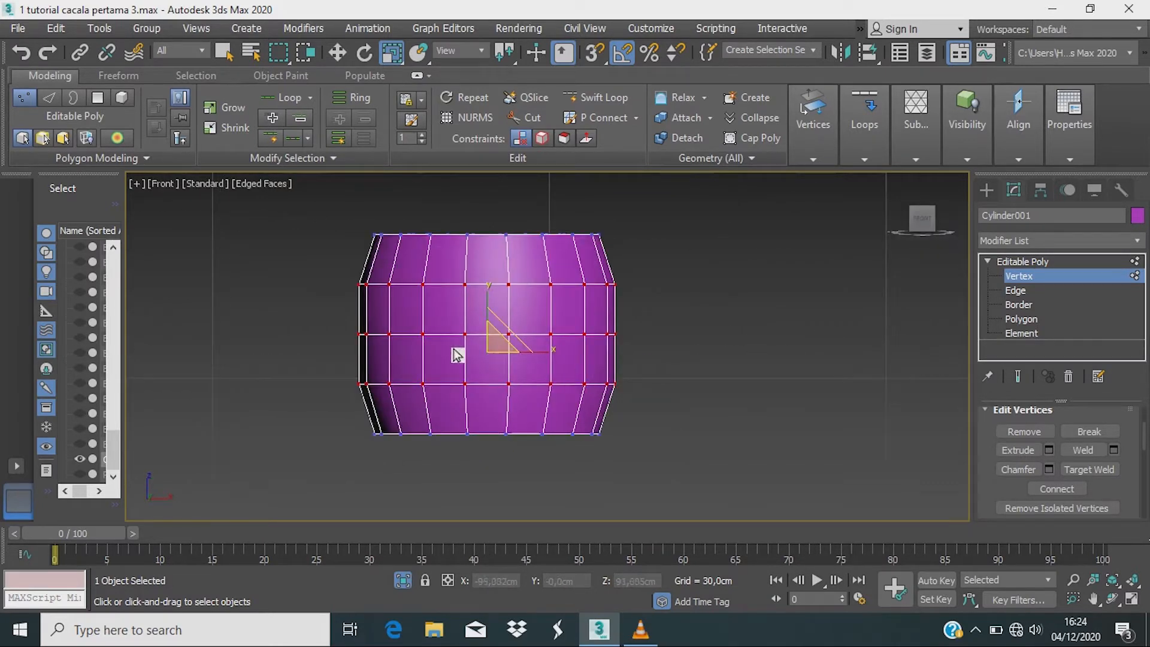
pyautogui.moveTo(343, 329); pyautogui.dragTo(727, 365)
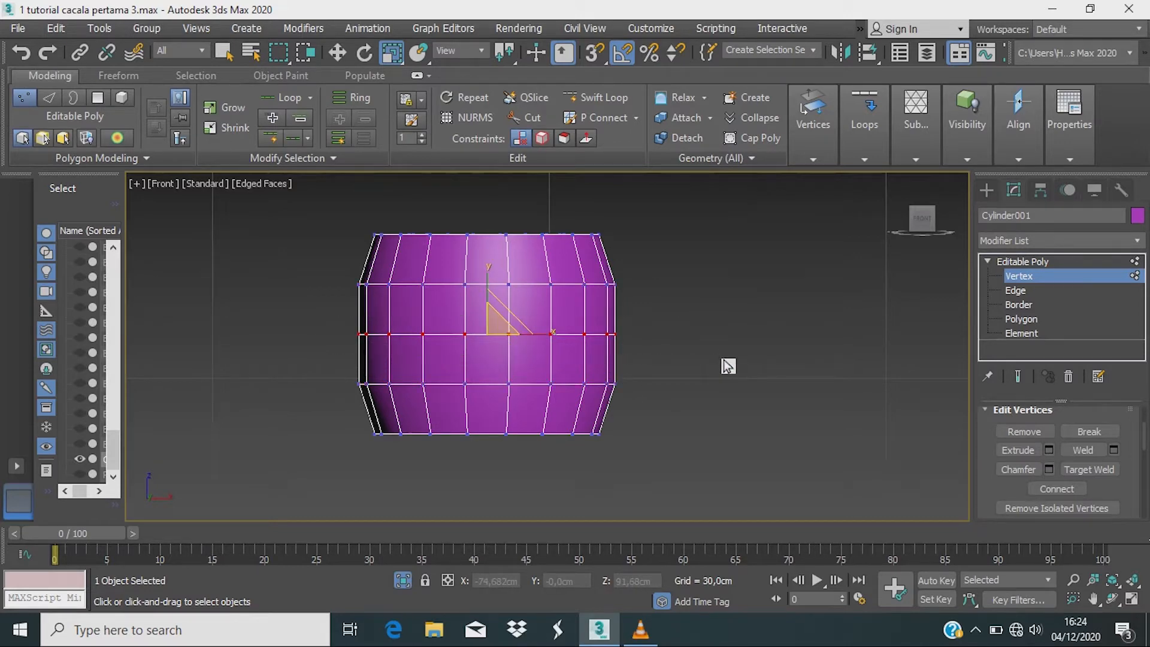
pyautogui.keyDown('alt'); pyautogui.moveTo(635, 359); pyautogui.dragTo(586, 398, button='middle'); pyautogui.keyUp('alt')
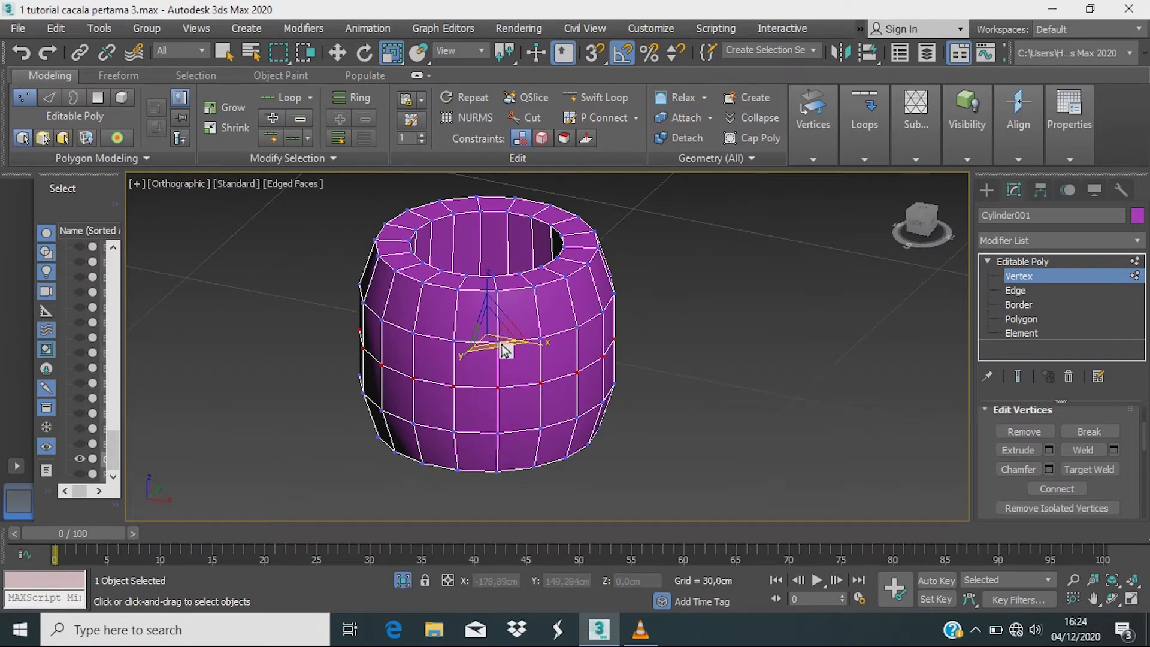
pyautogui.moveTo(506, 351); pyautogui.dragTo(512, 352)
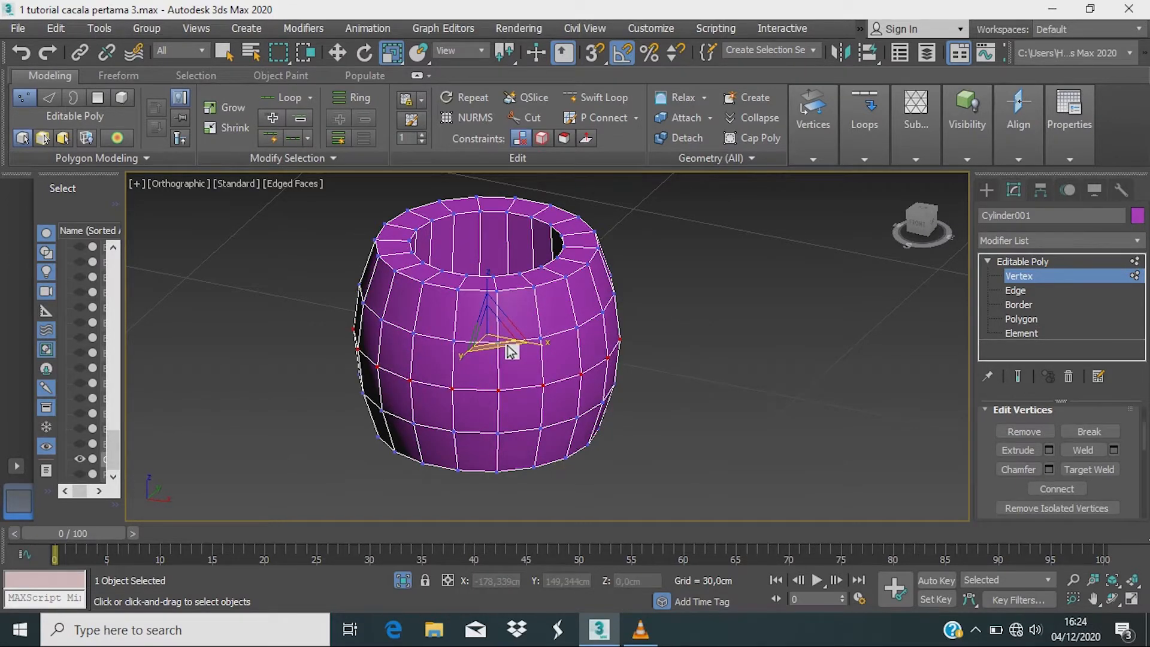
# Step: Leave Vertex sub-object mode, end the container's isolation and return to the Perspective view of the whole desk
pyautogui.press('f')
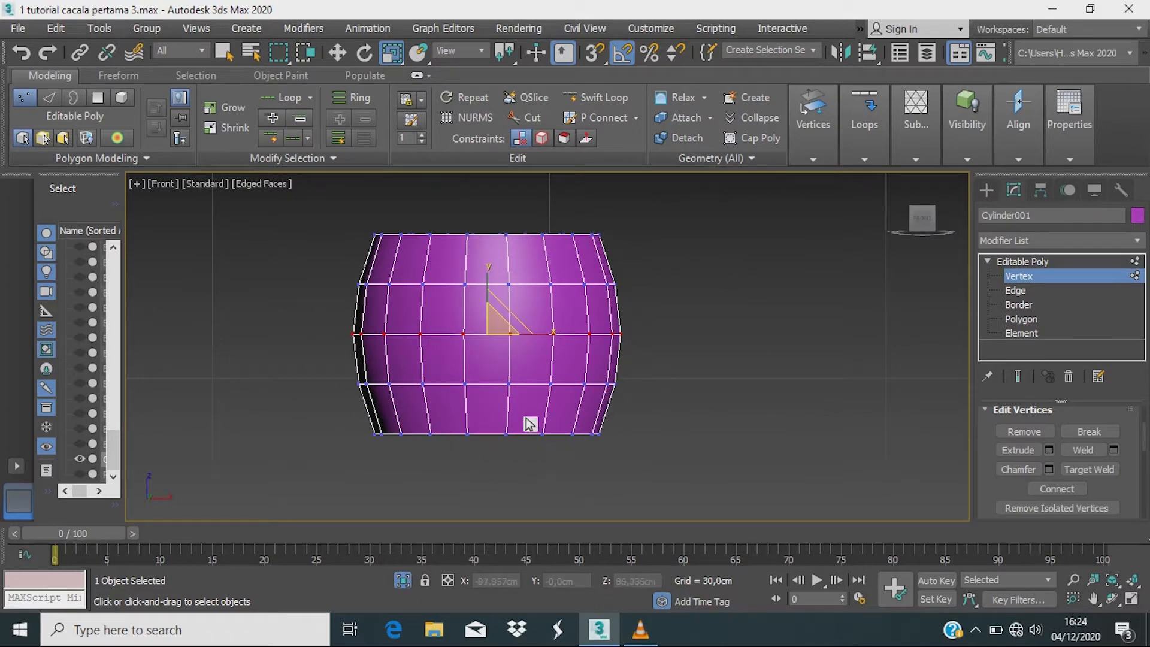
pyautogui.click(1043, 262)
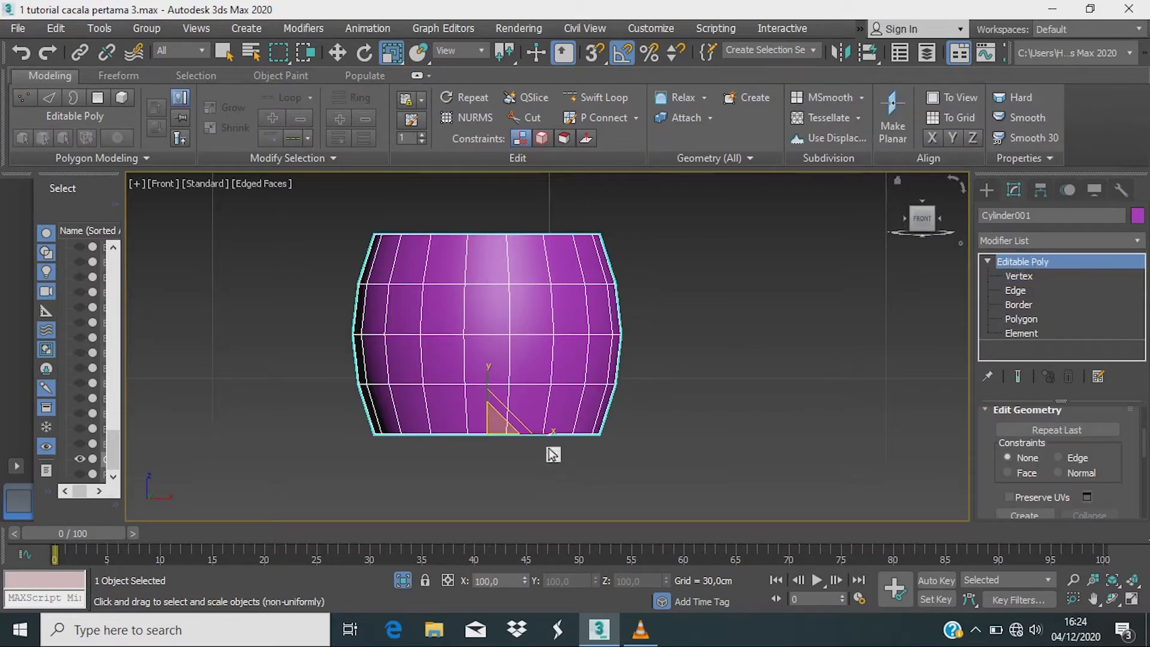
pyautogui.click(406, 585)
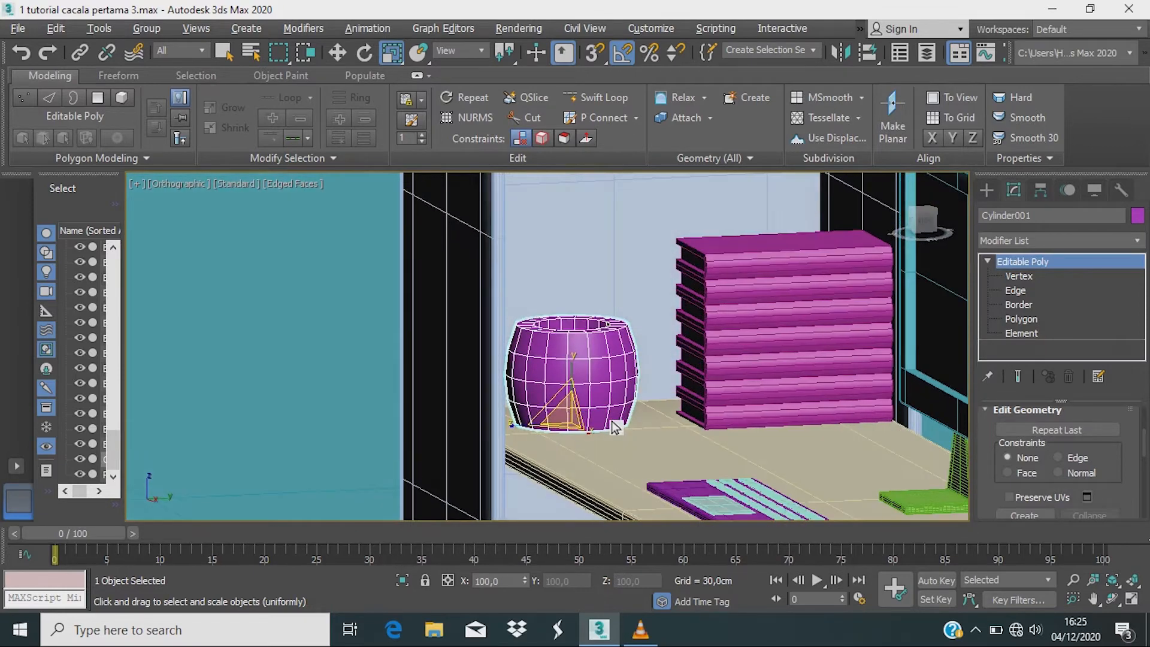
pyautogui.press('p')
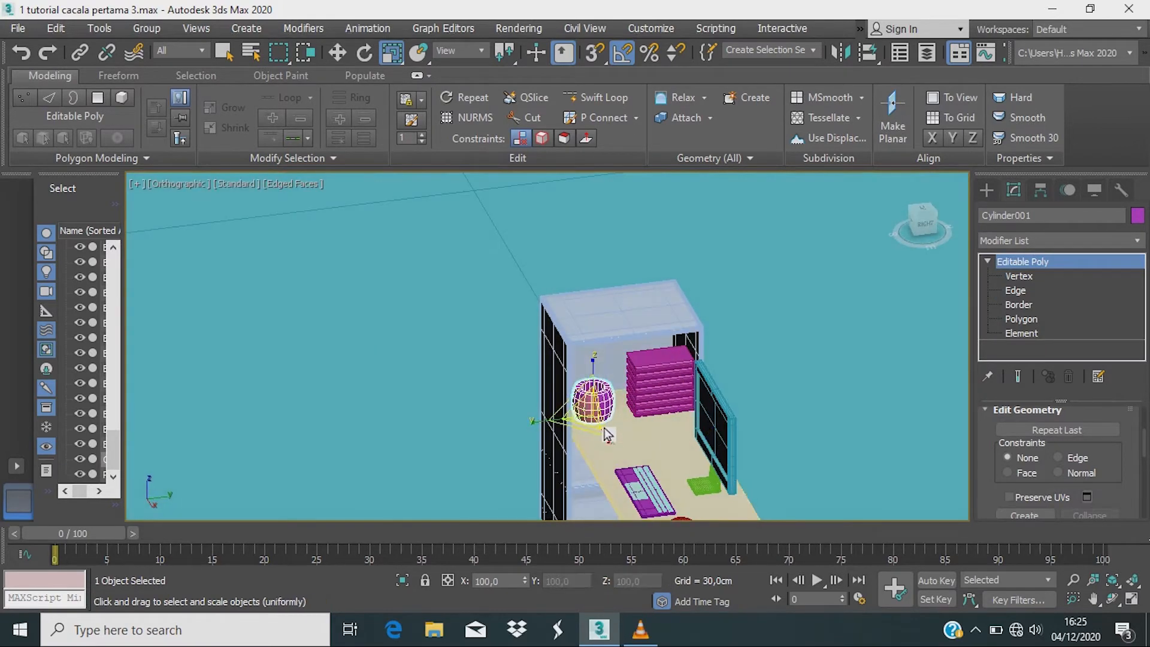
# Step: Examine the rounded container beside the book stack in the tall cabinet from several angles and distances
pyautogui.scroll(2, 610, 421)
pyautogui.scroll(-1, 660, 387)
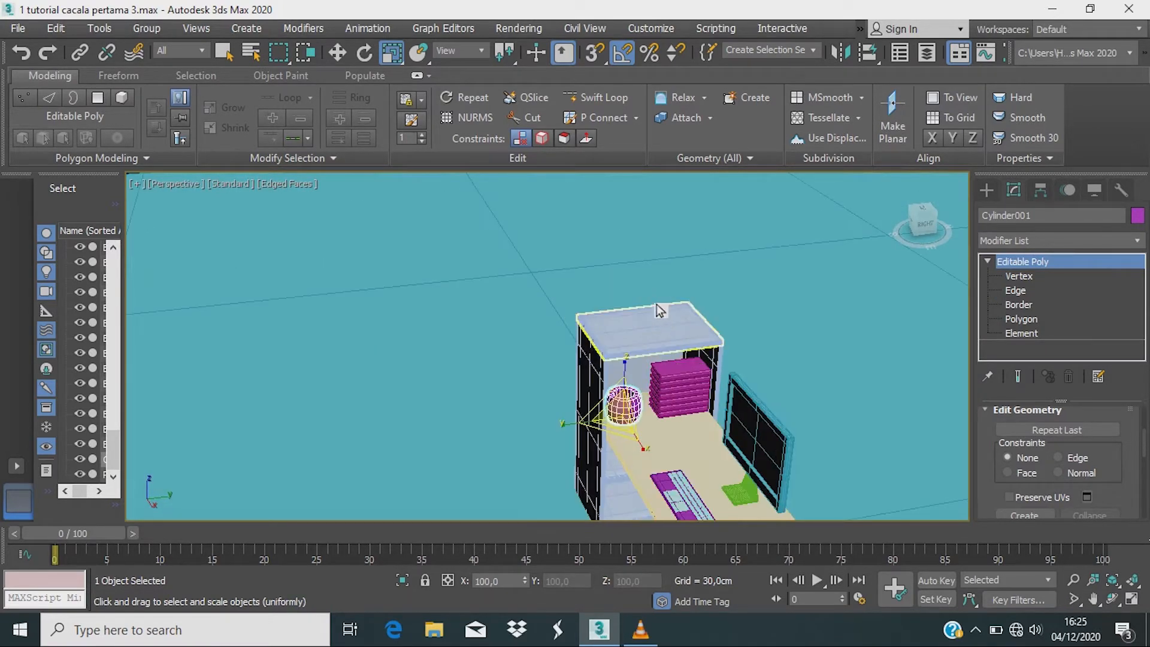
pyautogui.scroll(2, 642, 396)
pyautogui.scroll(-5, 643, 400)
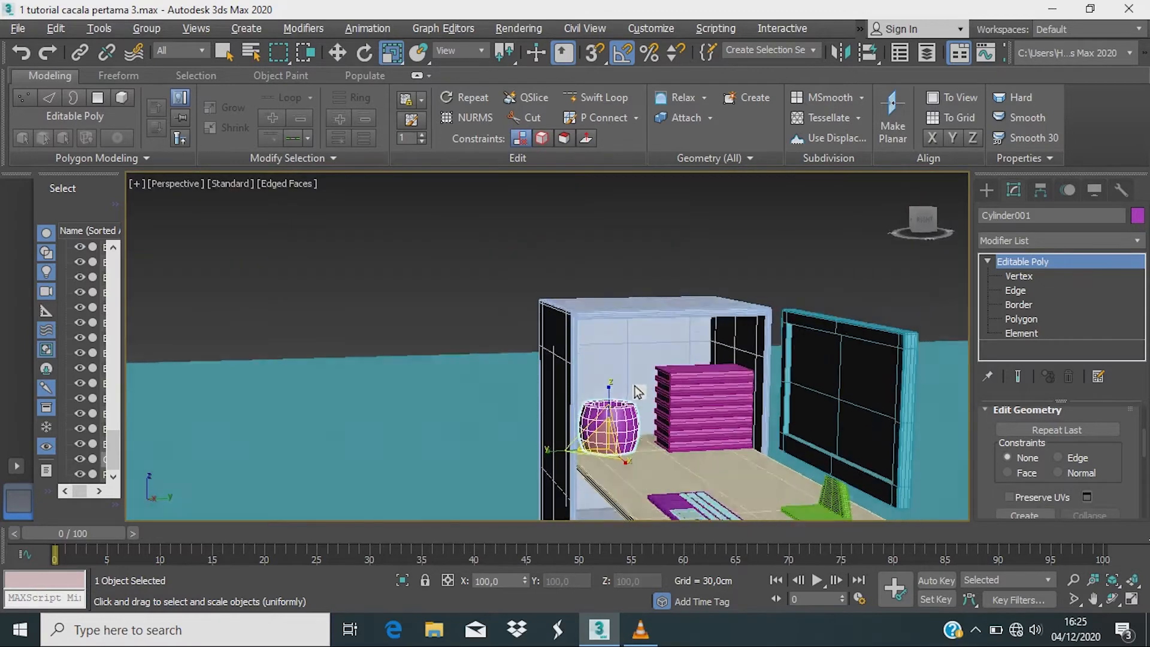
pyautogui.keyDown('alt'); pyautogui.moveTo(660, 444); pyautogui.dragTo(635, 447, button='middle'); pyautogui.keyUp('alt')
pyautogui.press('w')
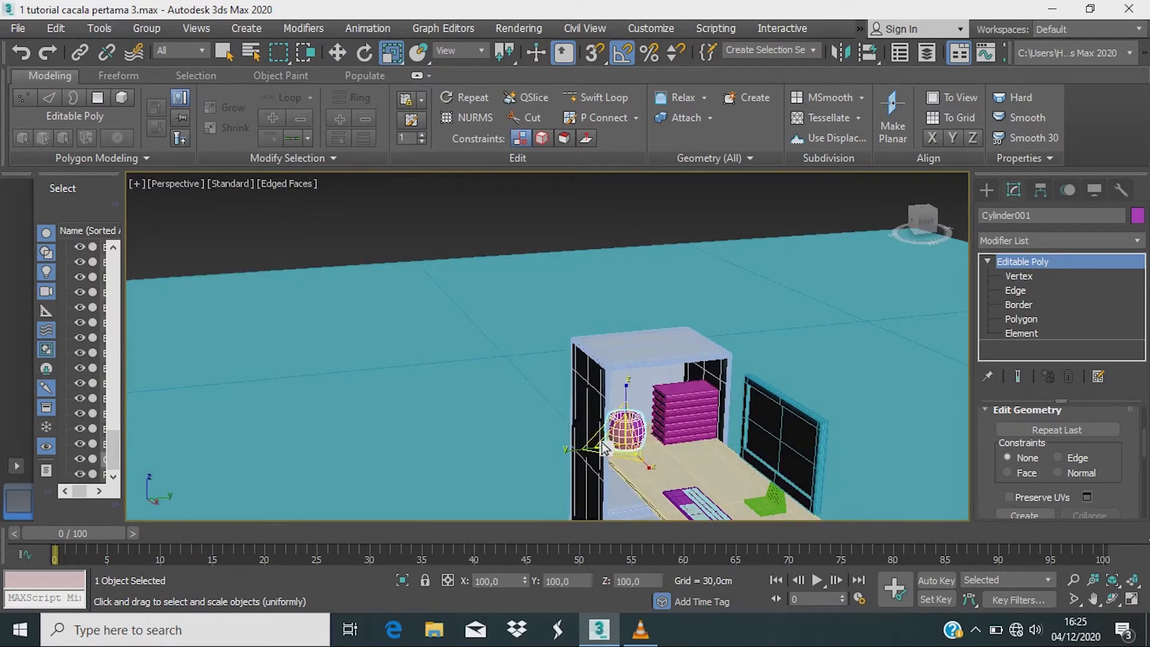
pyautogui.scroll(5, 665, 461)
pyautogui.keyDown('alt'); pyautogui.moveTo(688, 479); pyautogui.dragTo(724, 443, button='middle'); pyautogui.keyUp('alt')
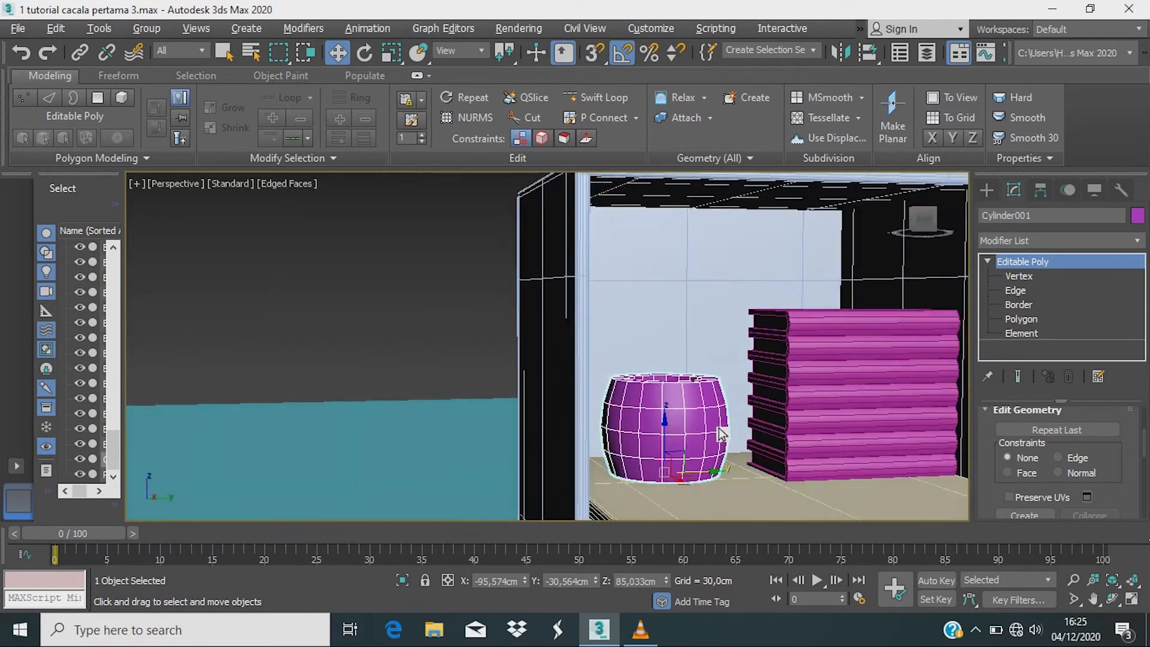
pyautogui.scroll(-3, 725, 443)
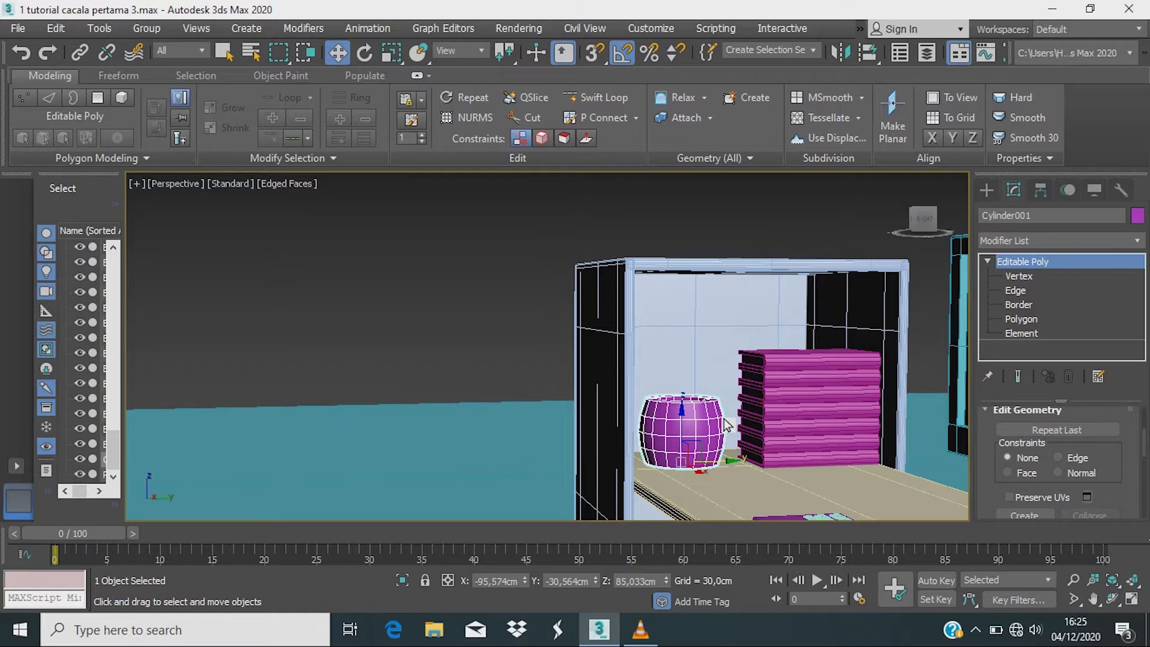
pyautogui.scroll(-3, 728, 425)
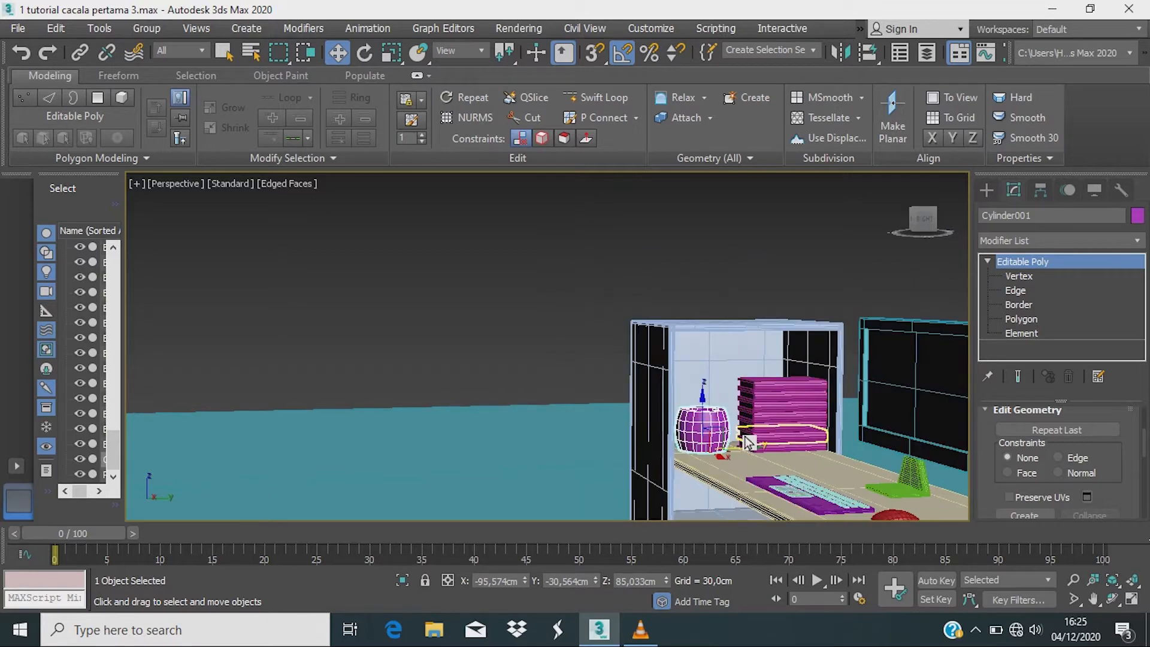
pyautogui.scroll(-4, 759, 444)
pyautogui.keyDown('alt'); pyautogui.moveTo(753, 455); pyautogui.dragTo(765, 481, button='middle'); pyautogui.keyUp('alt')
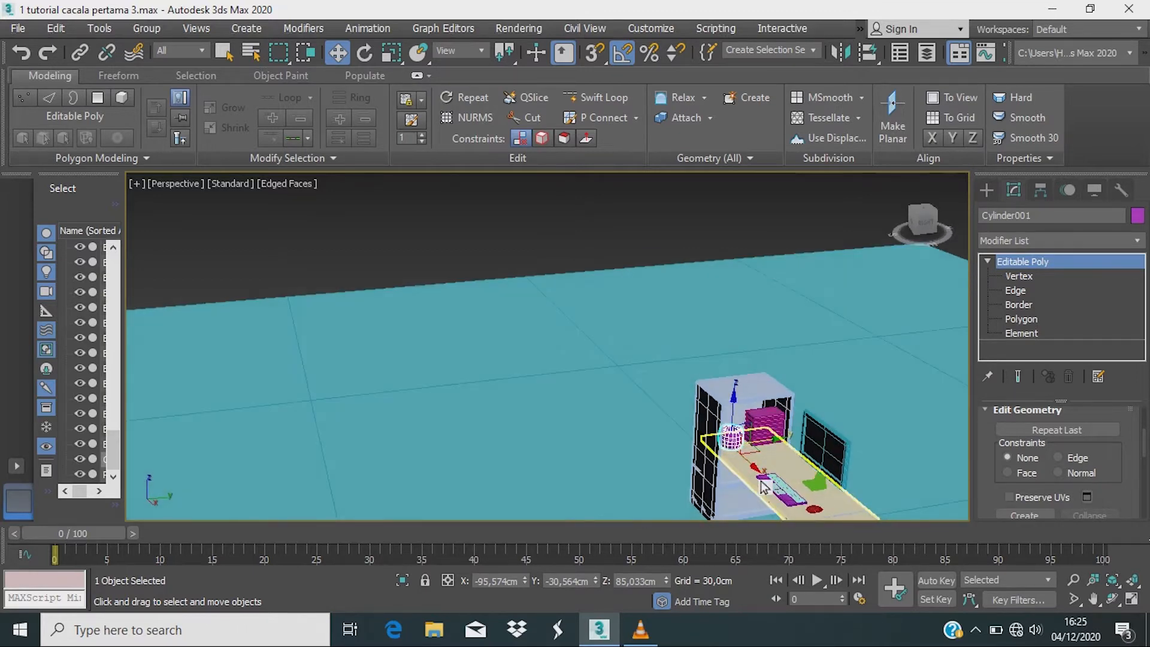
pyautogui.scroll(5, 764, 476)
pyautogui.scroll(2, 763, 472)
pyautogui.keyDown('alt'); pyautogui.moveTo(670, 433); pyautogui.dragTo(677, 455, button='middle'); pyautogui.keyUp('alt')
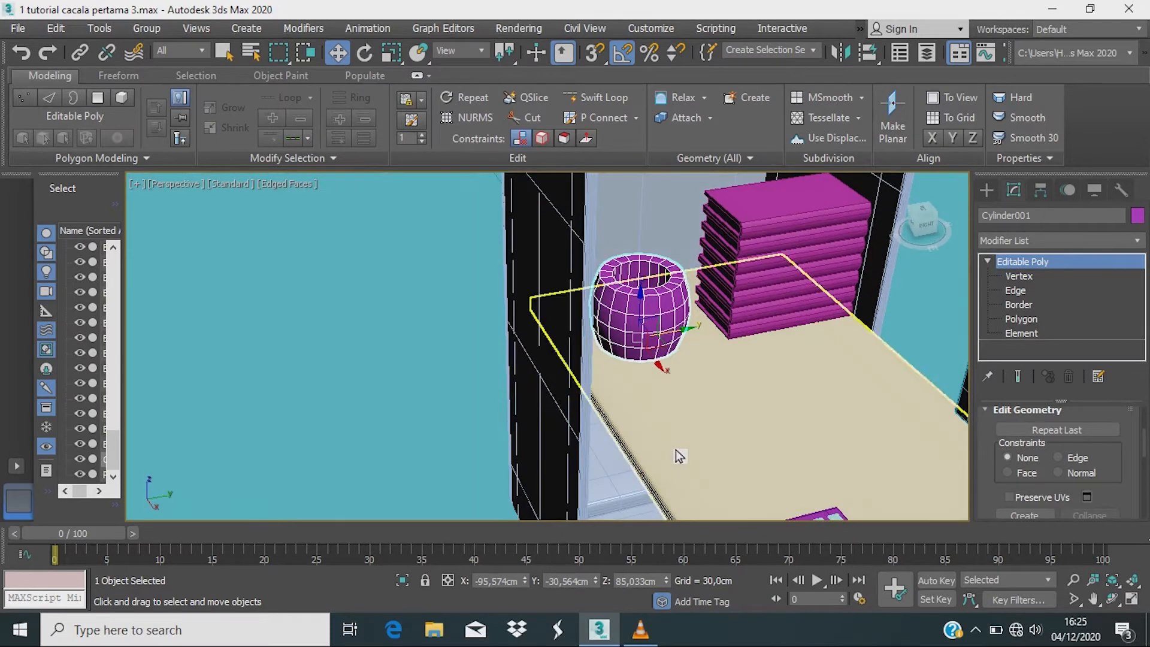
# Step: Draw a plane with AutoGrid on the desktop between the container and the keyboard, about 9.6 cm long and 26.5 cm wide
pyautogui.click(987, 190)
pyautogui.moveTo(827, 384); pyautogui.dragTo(673, 365, button='middle')
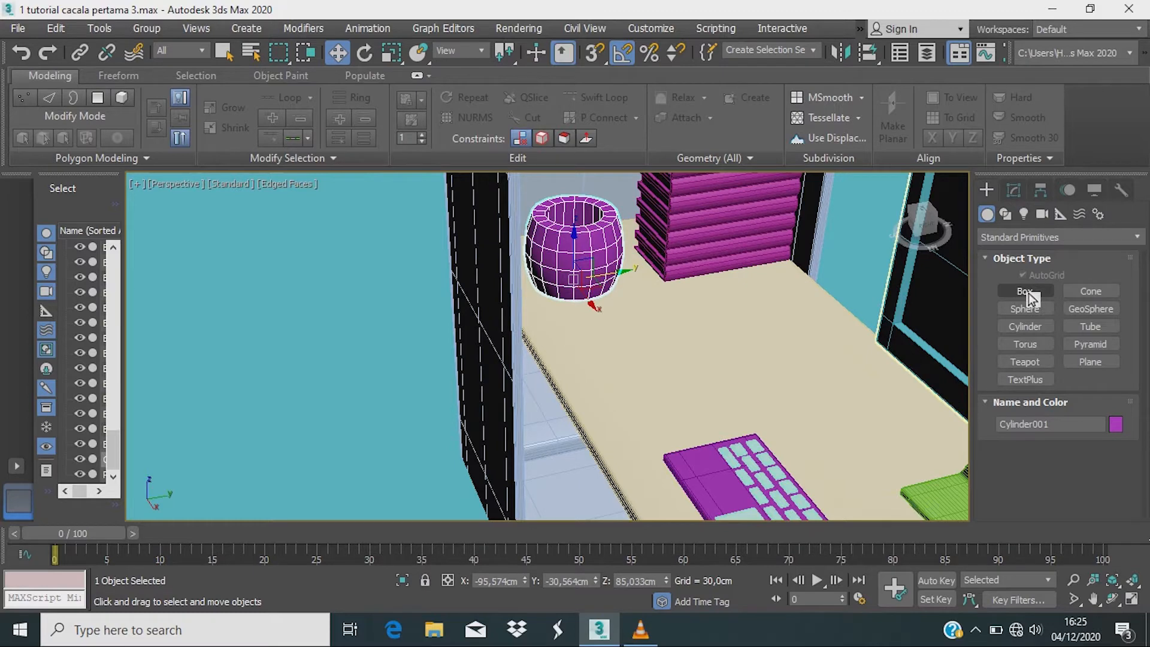
pyautogui.moveTo(688, 343); pyautogui.dragTo(681, 318, button='middle')
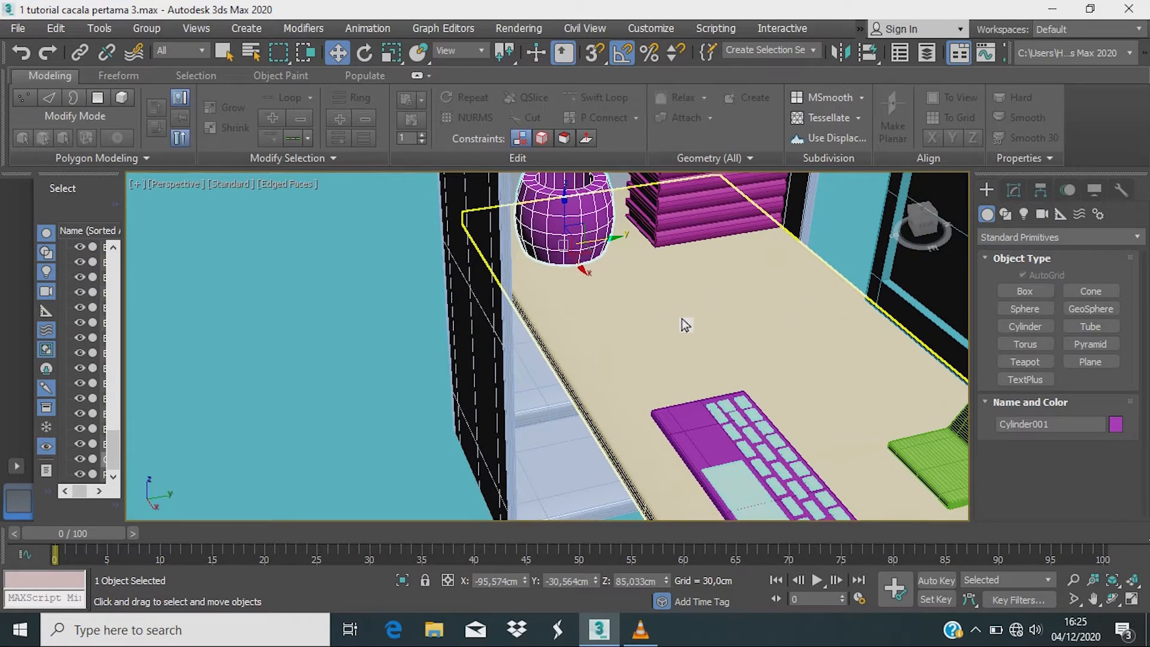
pyautogui.click(1092, 362)
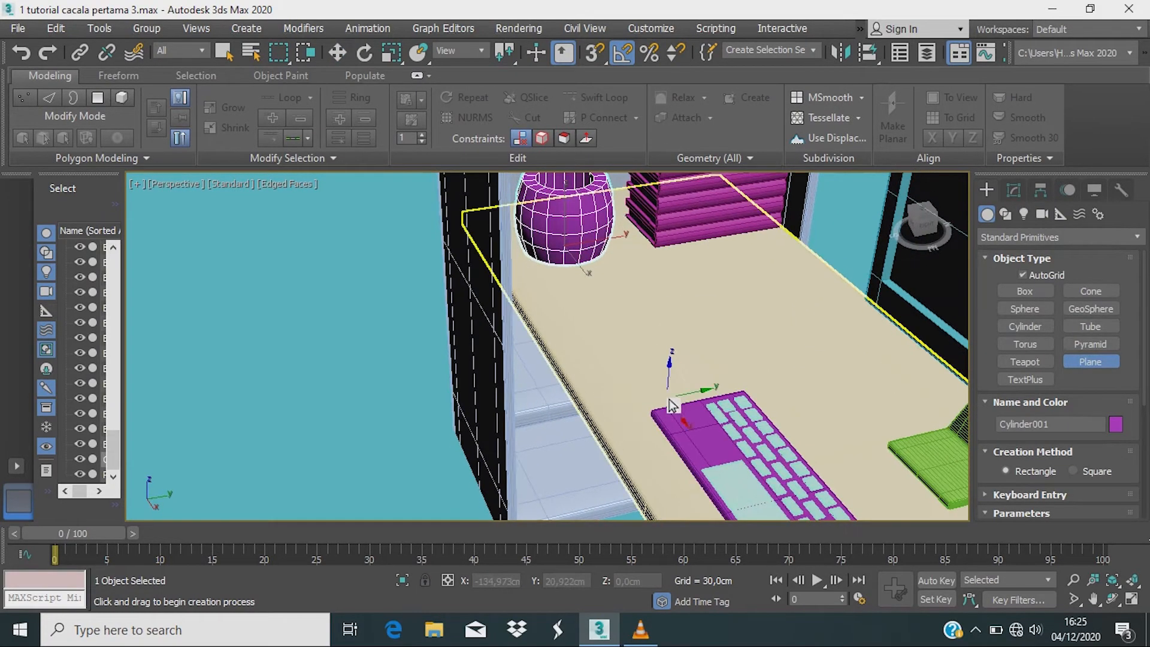
pyautogui.keyDown('alt'); pyautogui.moveTo(668, 390); pyautogui.dragTo(631, 380, button='middle'); pyautogui.keyUp('alt')
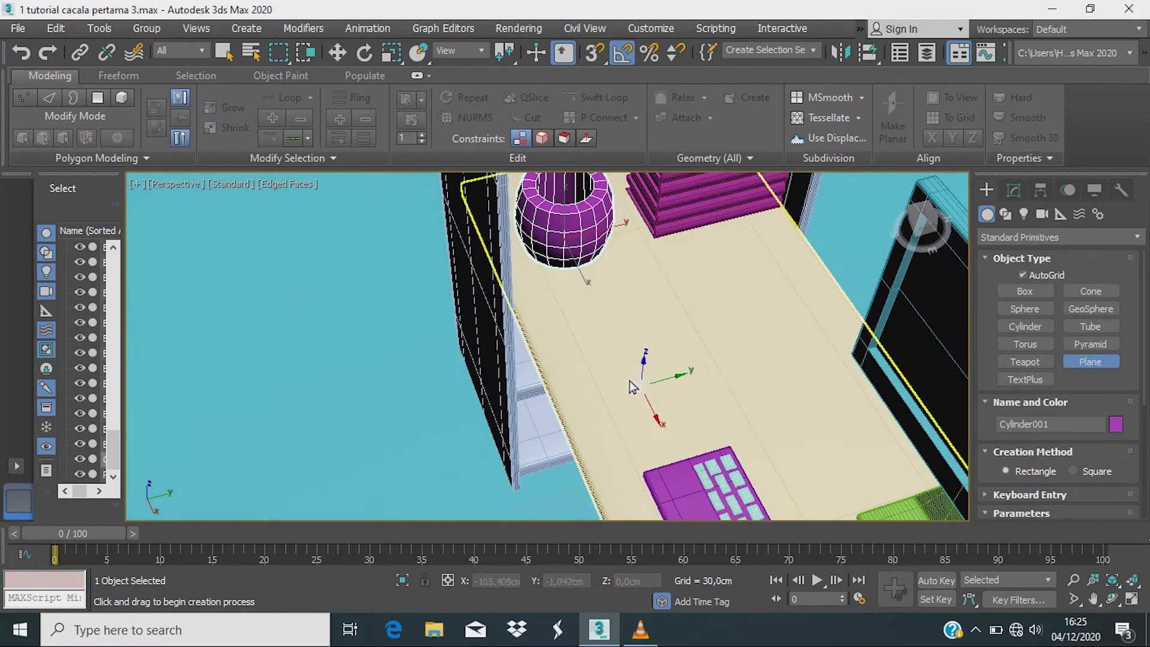
pyautogui.moveTo(595, 336); pyautogui.dragTo(681, 416)
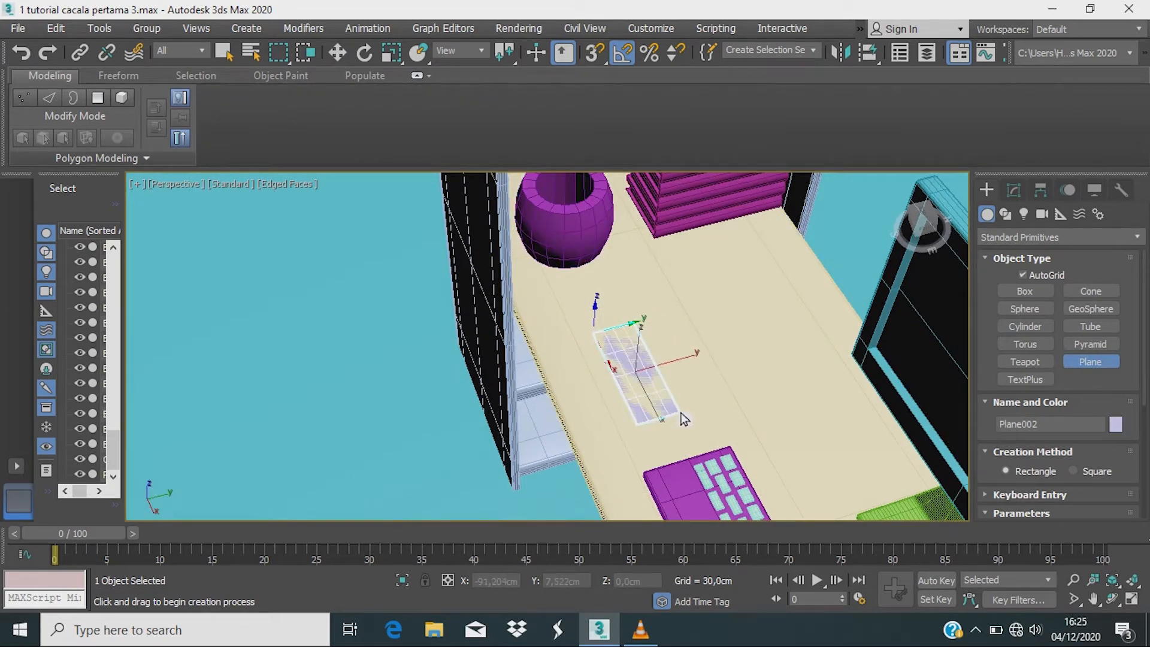
pyautogui.moveTo(640, 397); pyautogui.dragTo(639, 375, button='middle')
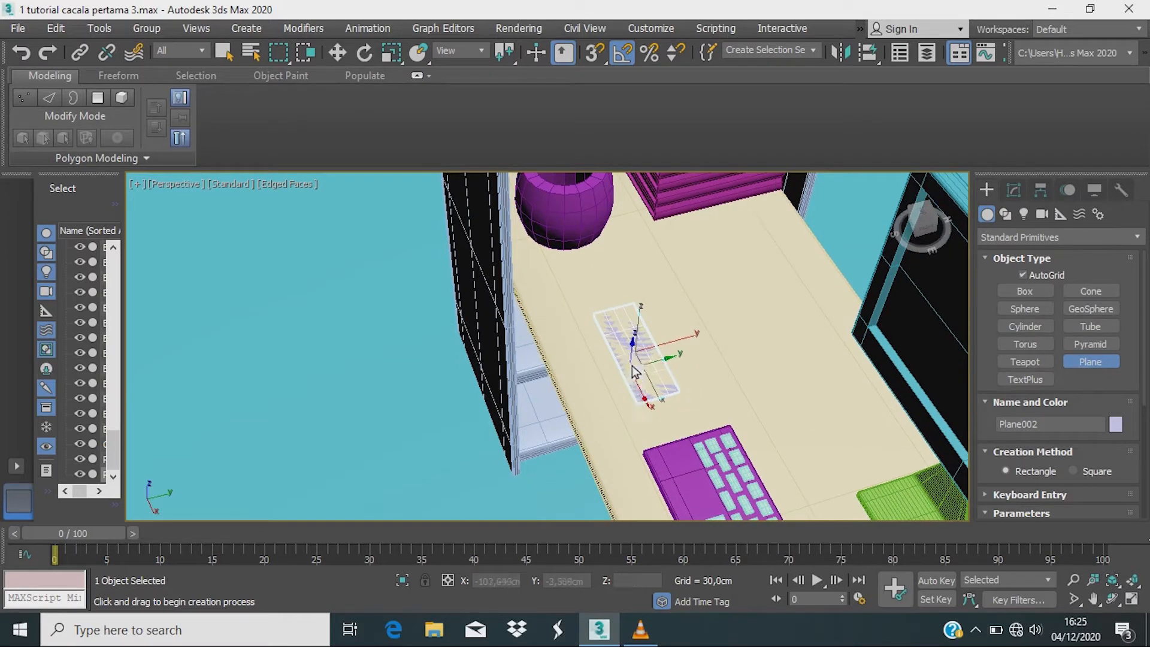
# Step: Raise the plane above the desktop to Z 87.354 cm and shift it towards the container to X -66.74 cm
pyautogui.press('w')
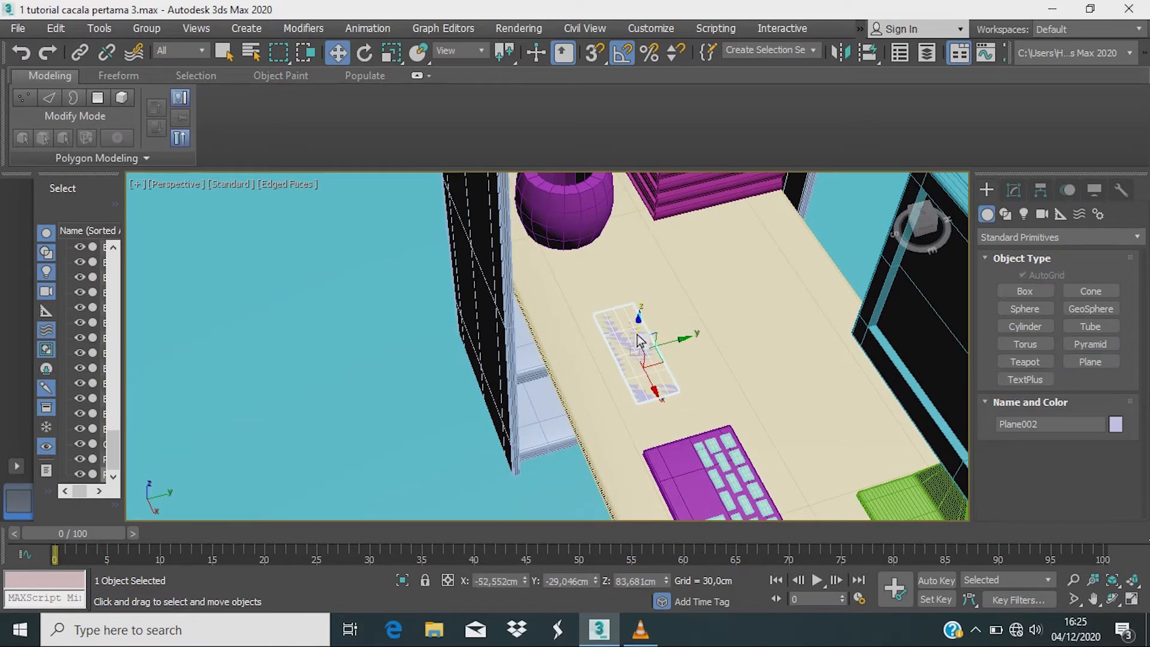
pyautogui.moveTo(639, 339); pyautogui.dragTo(640, 328)
pyautogui.moveTo(644, 337); pyautogui.dragTo(643, 328)
pyautogui.keyDown('alt'); pyautogui.moveTo(629, 329); pyautogui.dragTo(587, 326, button='middle'); pyautogui.keyUp('alt')
pyautogui.scroll(2, 630, 308)
pyautogui.scroll(2, 585, 329)
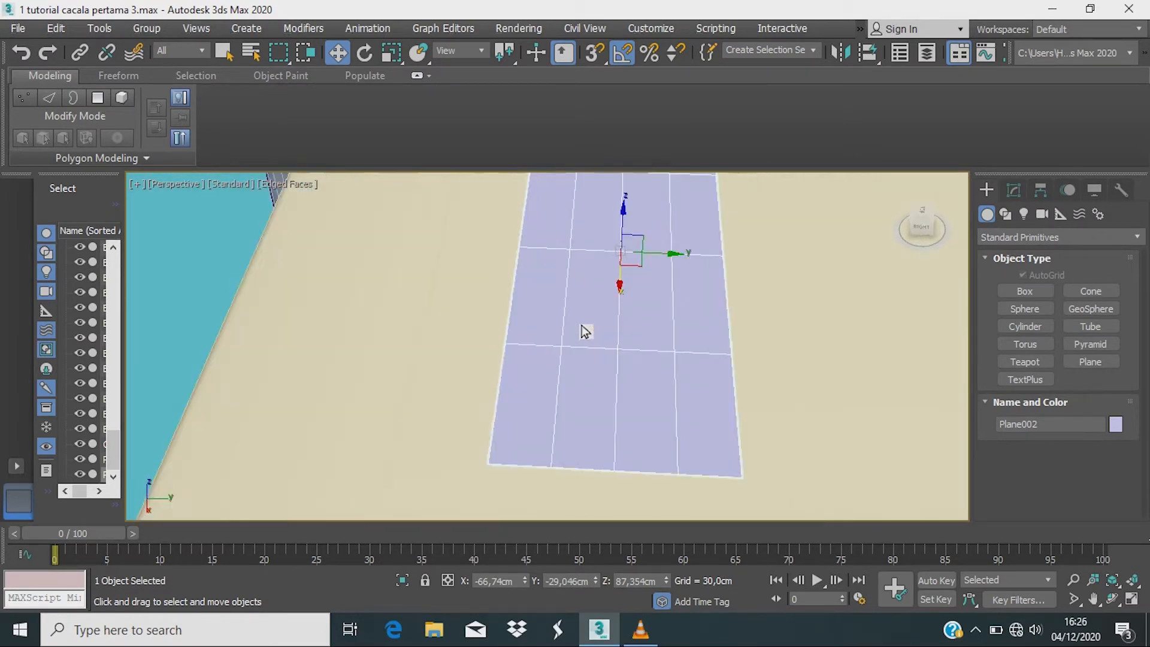
# Step: Reduce the plane's length and width segments to 1 each
pyautogui.click(1013, 189)
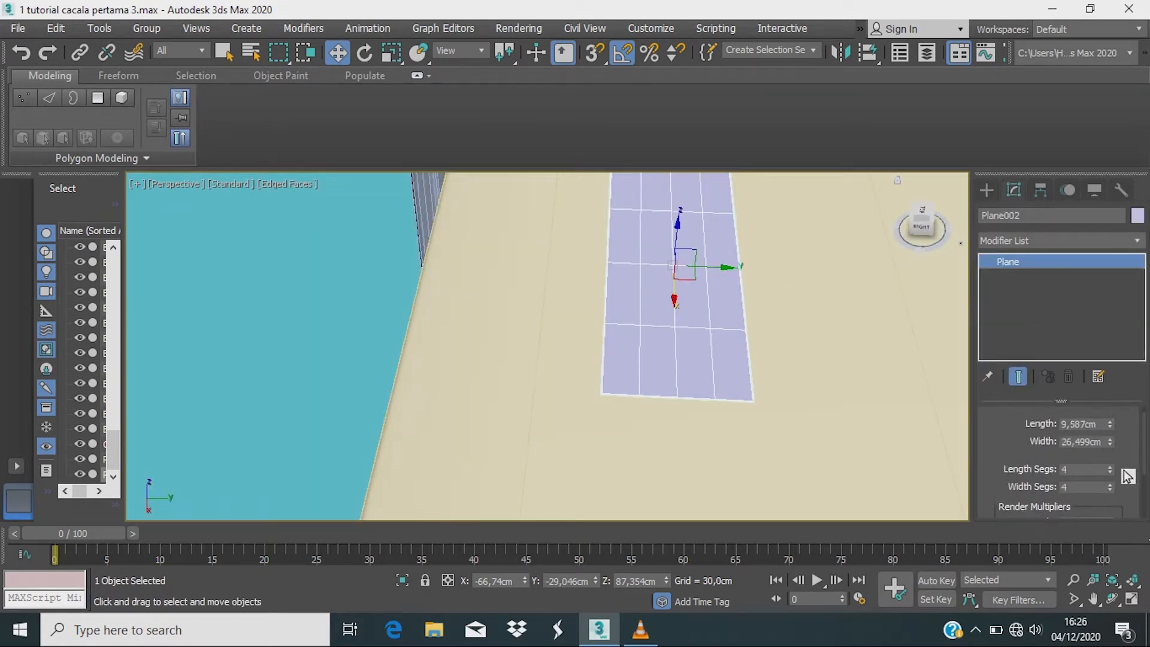
pyautogui.click(1110, 472)
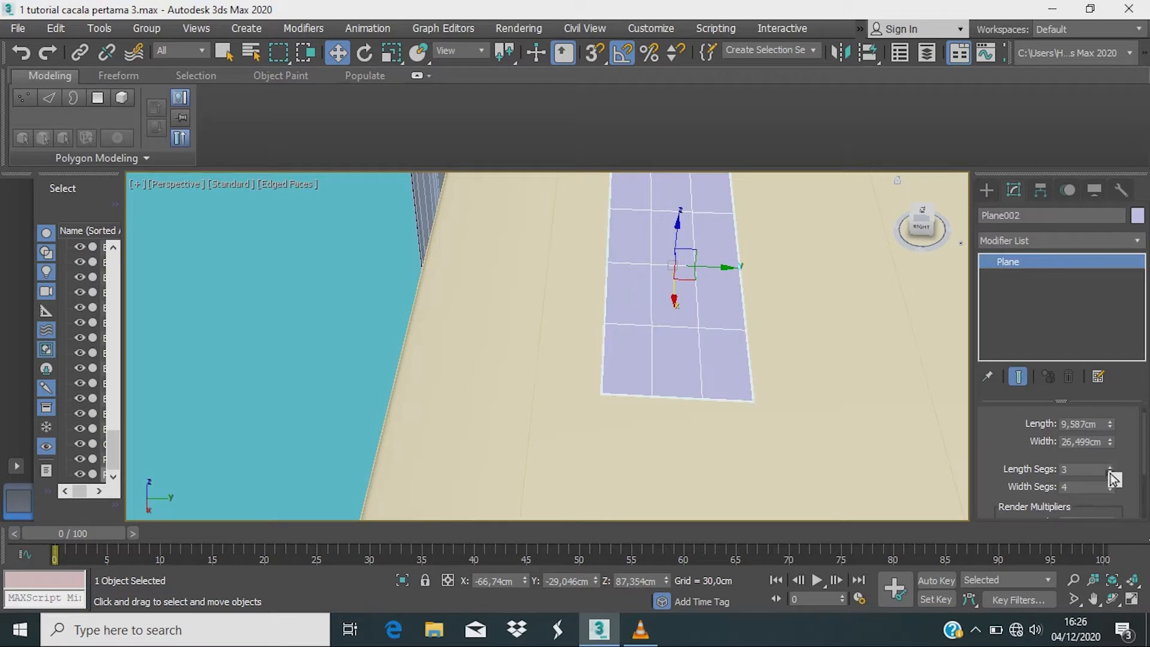
pyautogui.moveTo(1109, 472); pyautogui.dragTo(1115, 510)
pyautogui.scroll(-3, 594, 383)
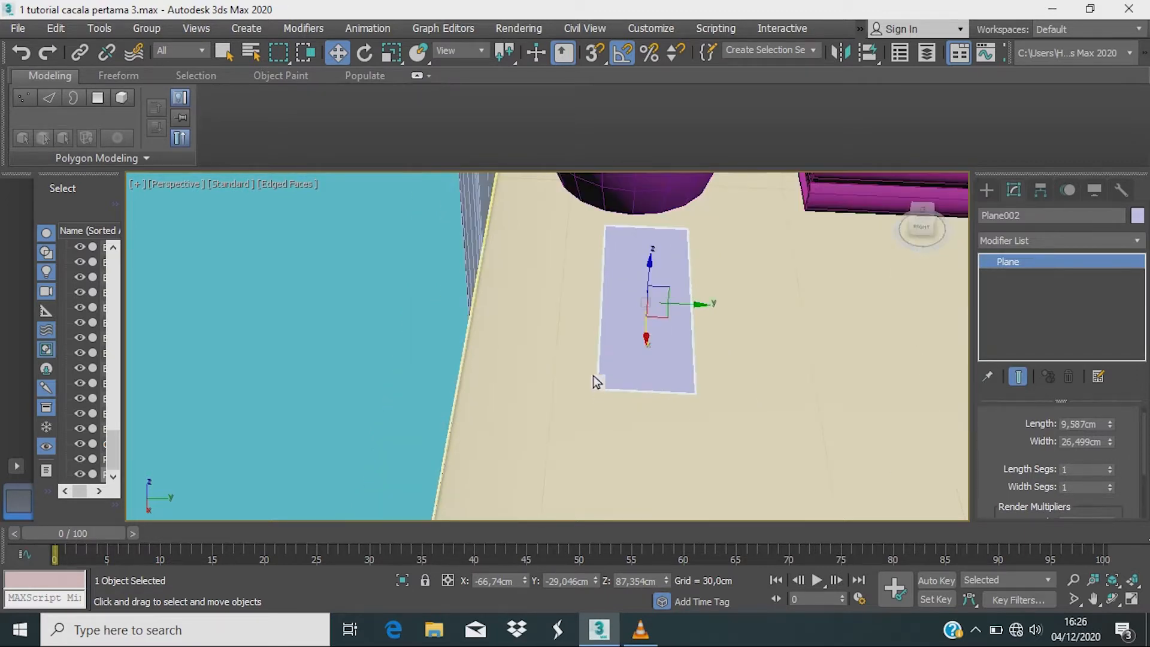
pyautogui.moveTo(593, 376); pyautogui.dragTo(592, 410, button='middle')
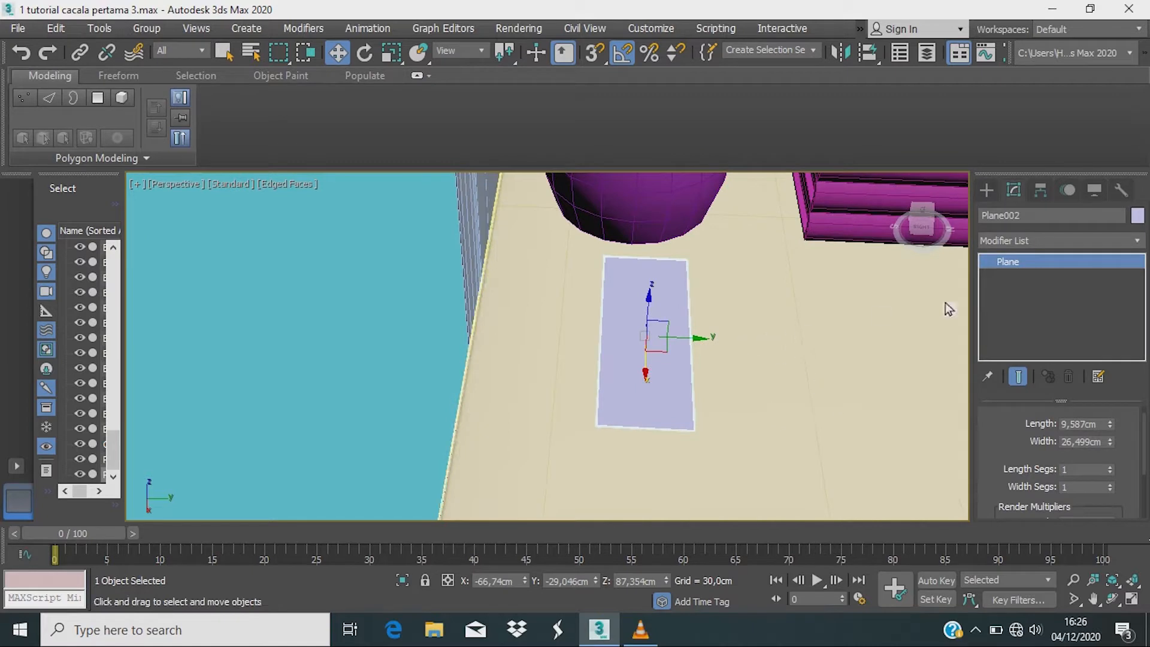
# Step: Convert the plane on the desktop to an Editable Poly
pyautogui.rightClick(599, 242)
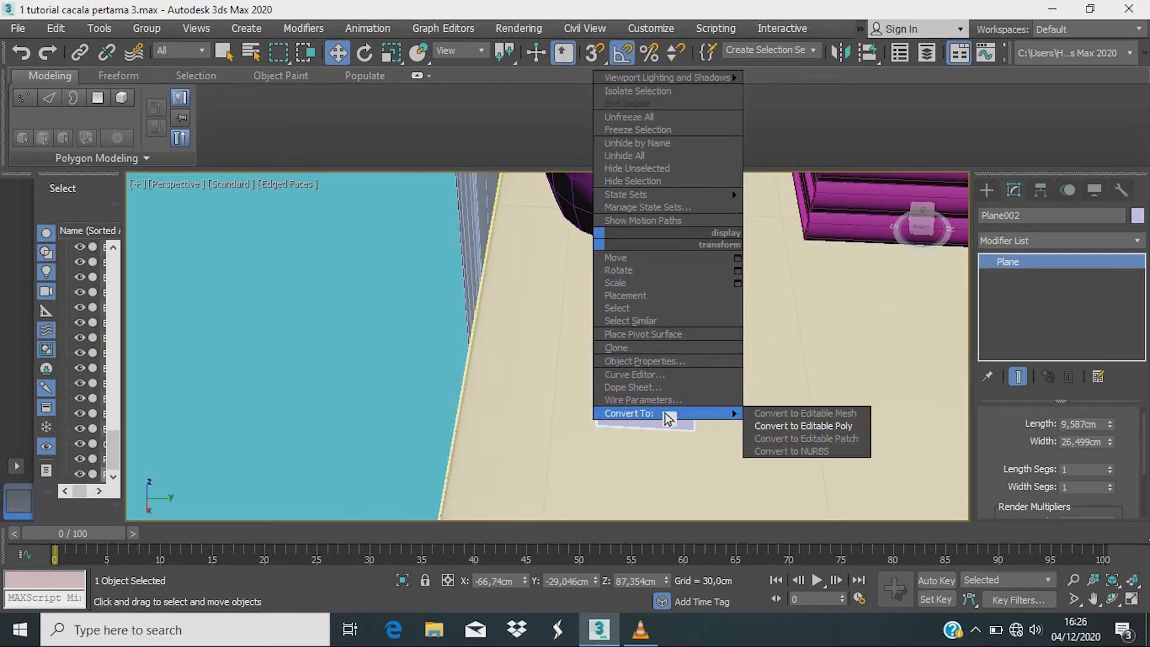
pyautogui.moveTo(719, 413)
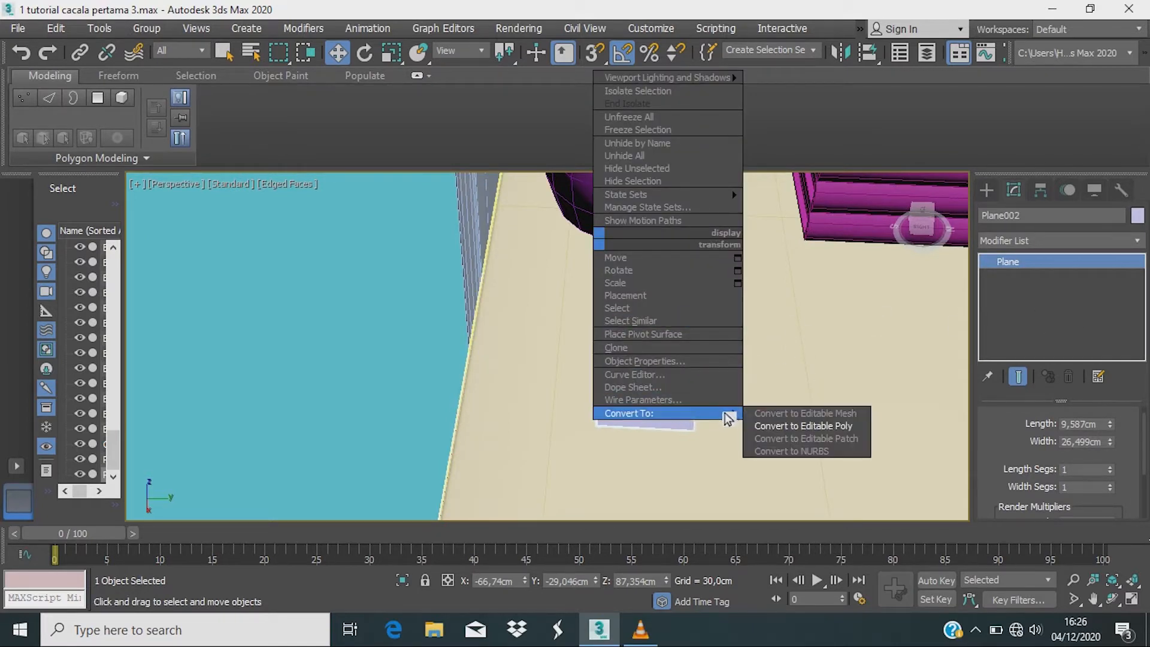
pyautogui.click(754, 426)
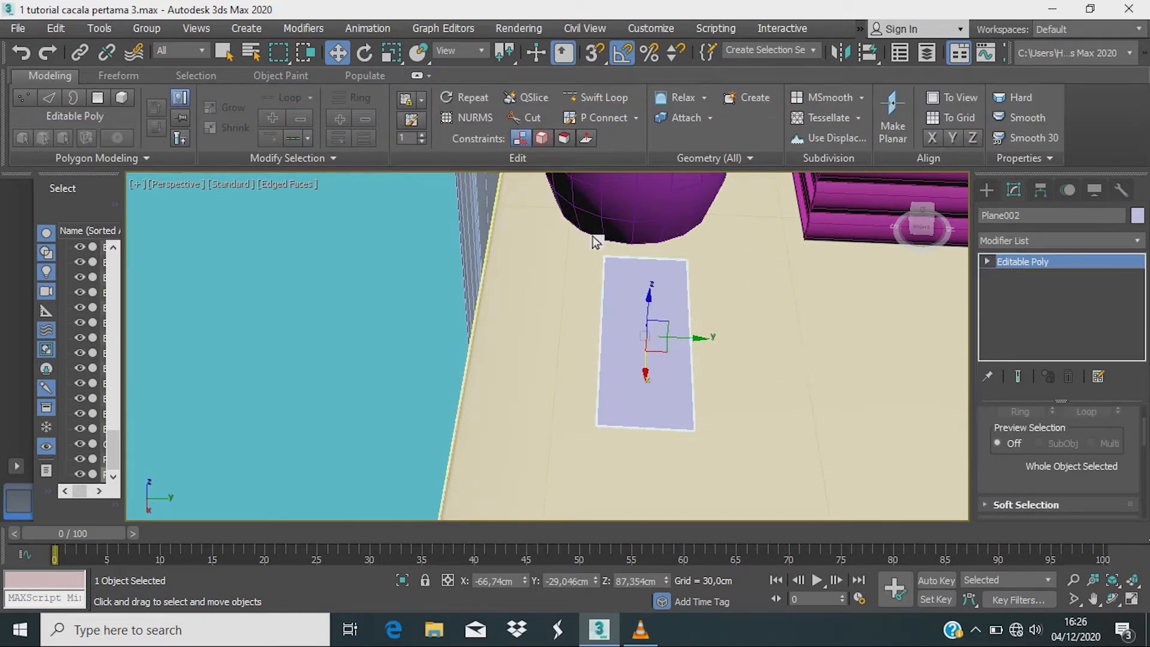
# Step: Add three closely spaced lengthwise edge loops along the plane's centre with Swift Loop
pyautogui.scroll(-3, 593, 236)
pyautogui.scroll(4, 593, 236)
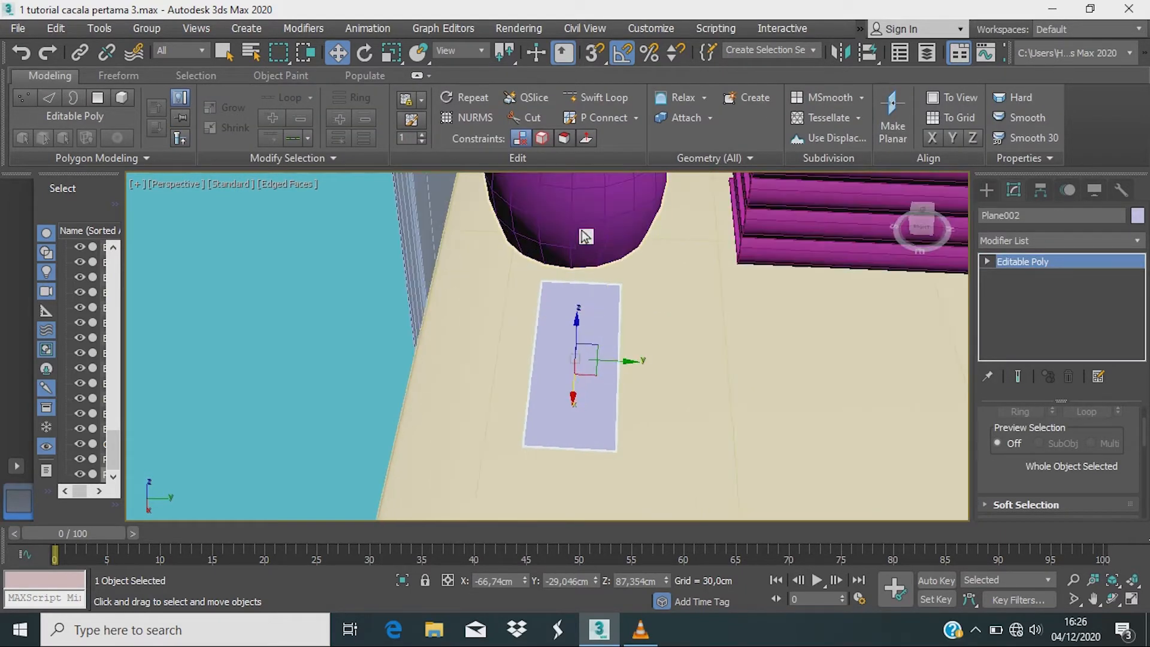
pyautogui.click(599, 97)
pyautogui.scroll(3, 566, 326)
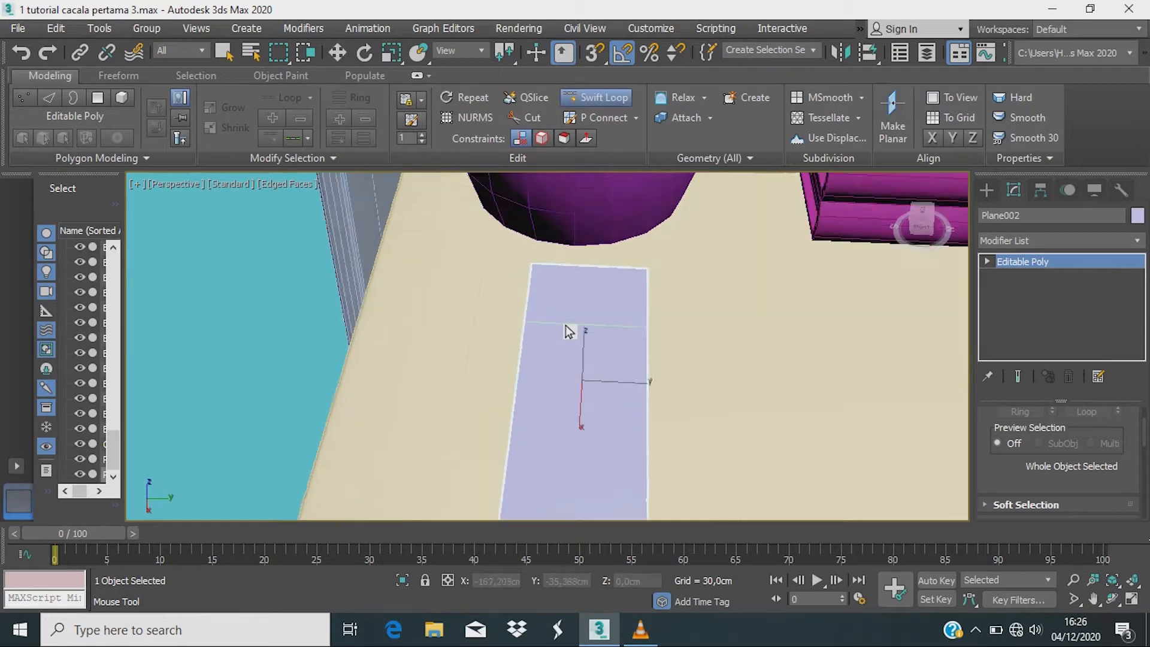
pyautogui.scroll(-2, 573, 323)
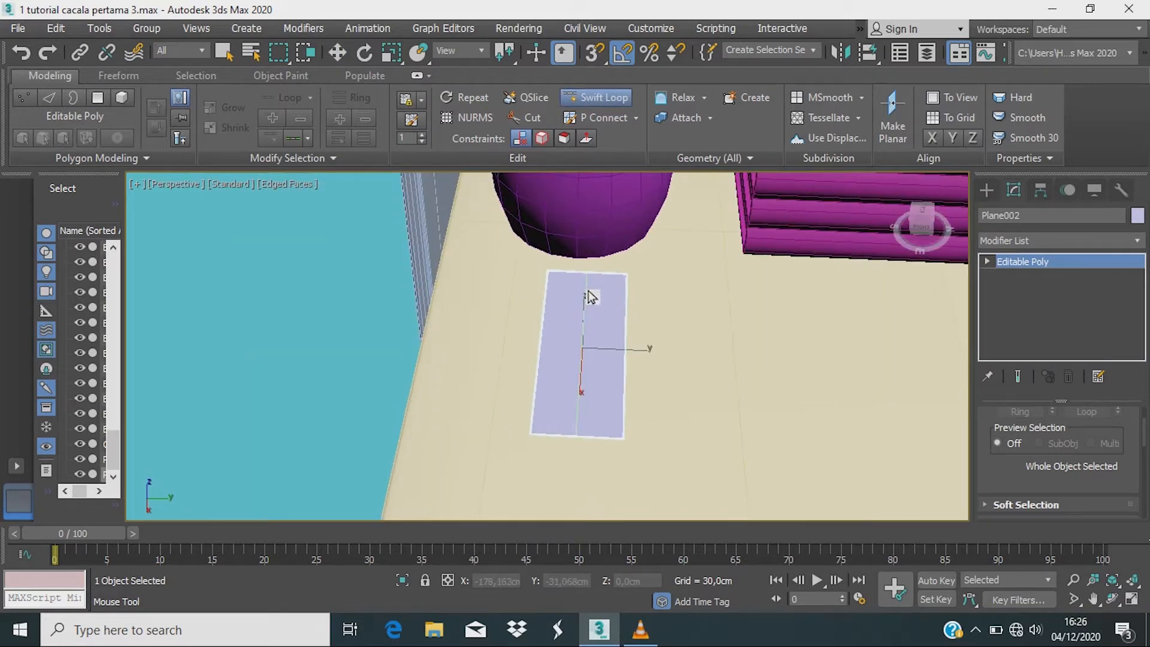
pyautogui.click(591, 296)
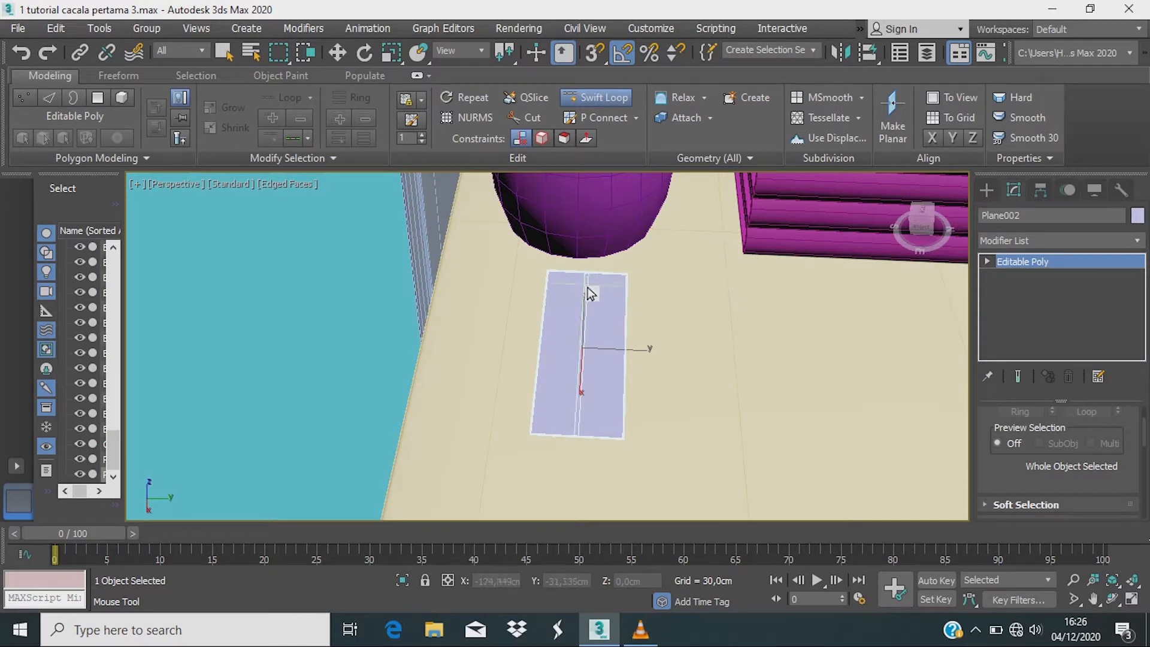
pyautogui.scroll(3, 591, 296)
pyautogui.scroll(-1, 599, 281)
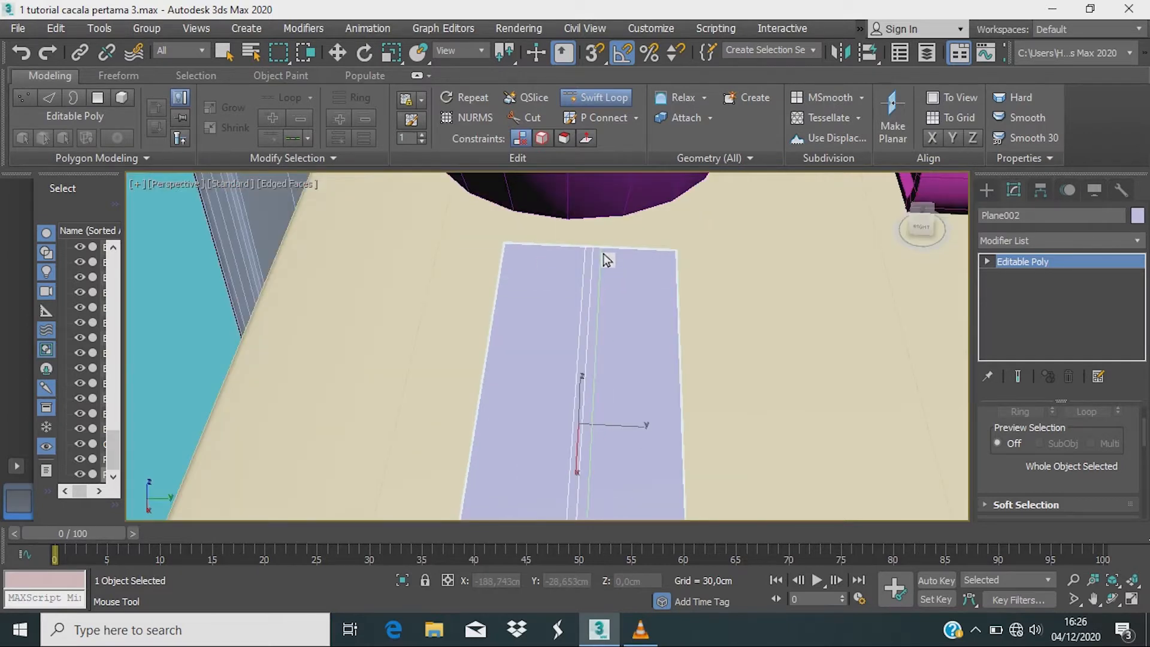
pyautogui.scroll(-3, 609, 276)
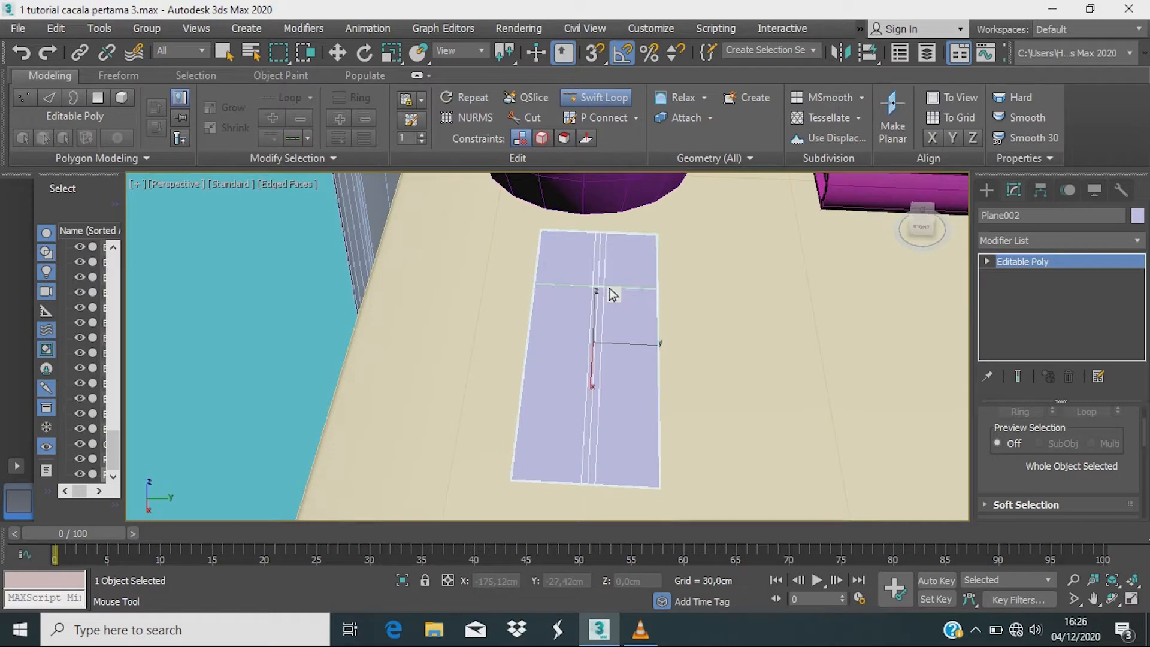
# Step: Add four crosswise edge loops spread along the plane's length with Swift Loop, and end the tool
pyautogui.click(610, 290)
pyautogui.click(601, 338)
pyautogui.click(591, 394)
pyautogui.click(588, 435)
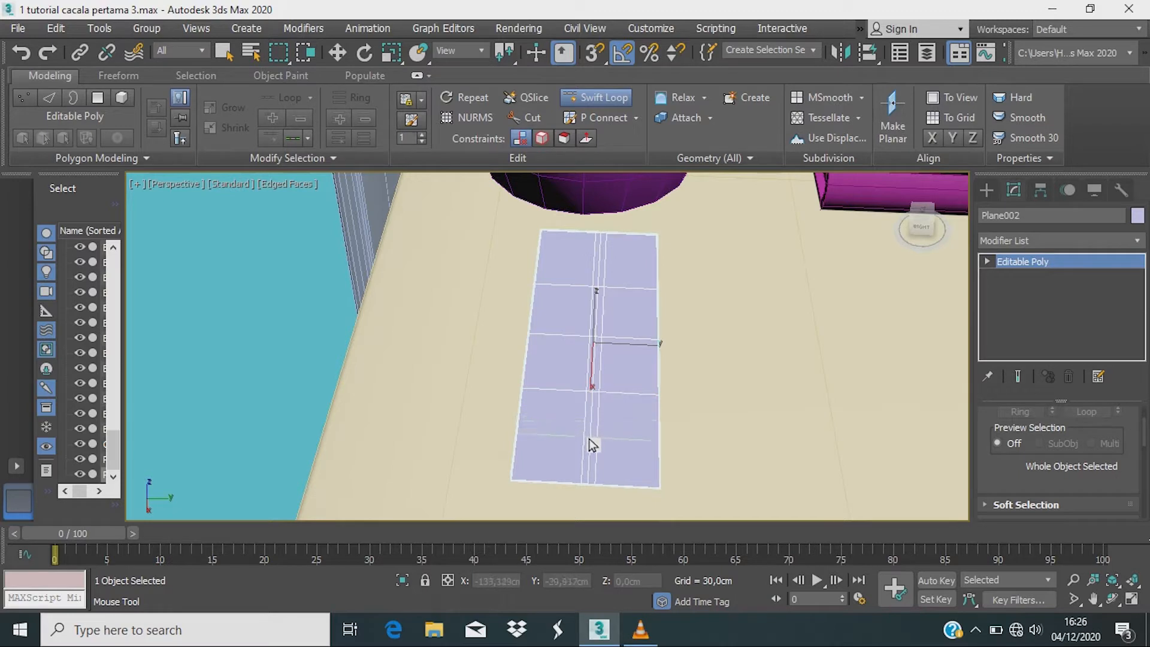
pyautogui.keyDown('alt'); pyautogui.moveTo(675, 412); pyautogui.dragTo(679, 399, button='middle'); pyautogui.keyUp('alt')
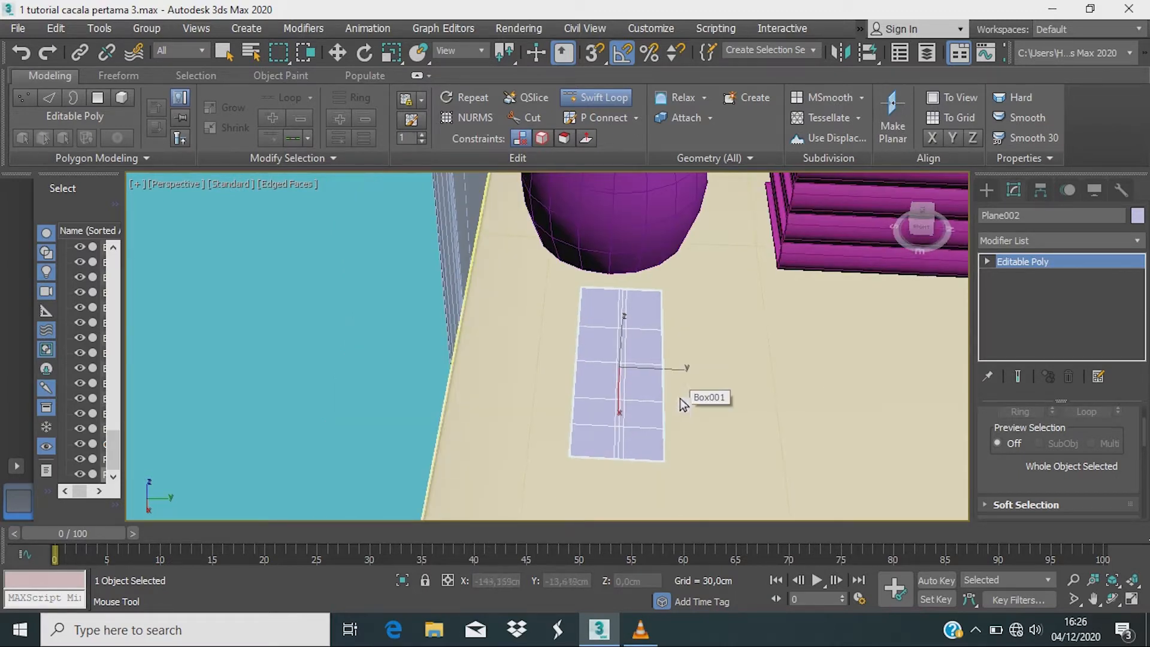
pyautogui.rightClick(745, 351)
# Step: Raise the middle lengthwise edge loop of the plane to Z 87.7 cm to form a central crease, and leave edge editing
pyautogui.scroll(-2, 737, 361)
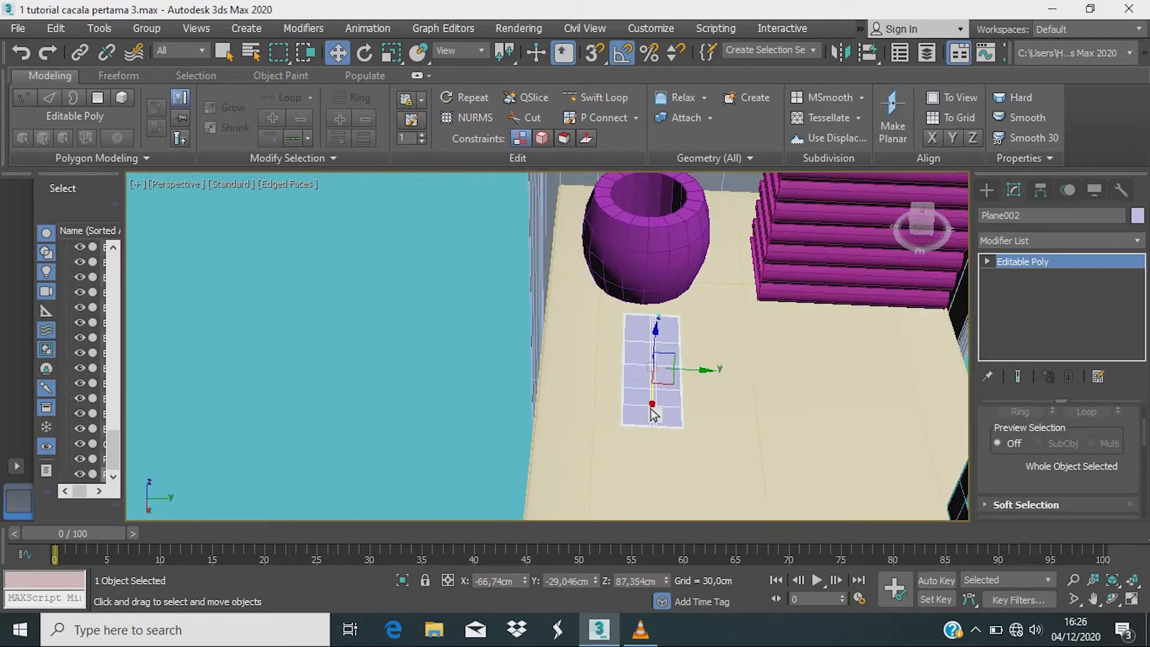
pyautogui.scroll(6, 652, 412)
pyautogui.click(988, 262)
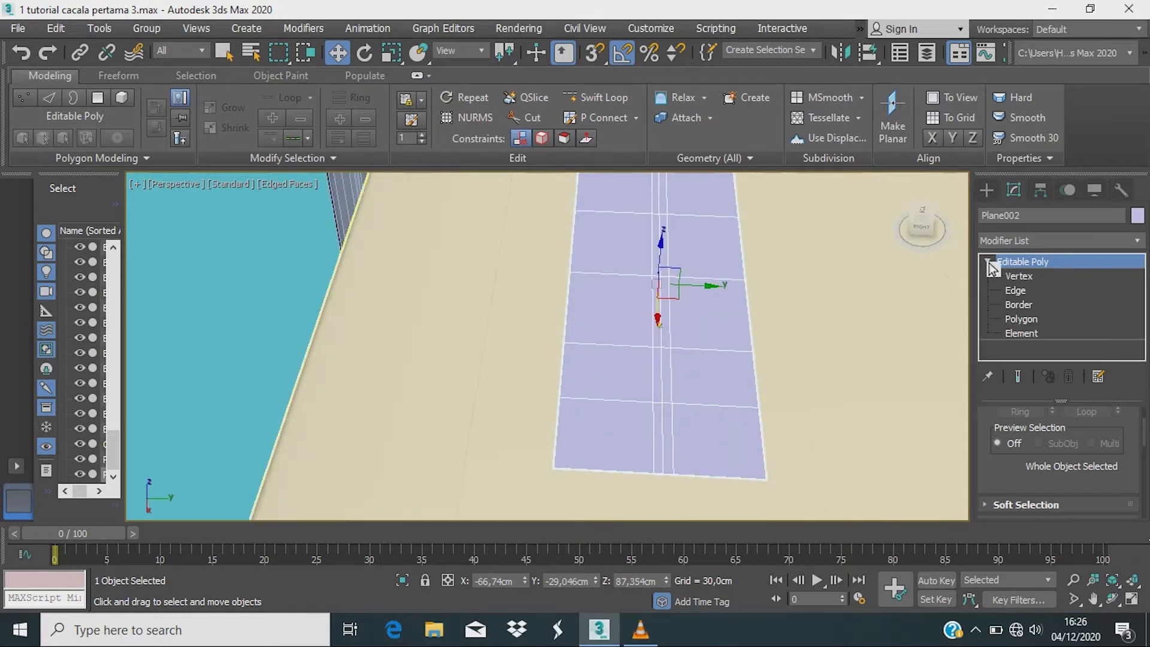
pyautogui.scroll(-3, 729, 416)
pyautogui.scroll(4, 680, 399)
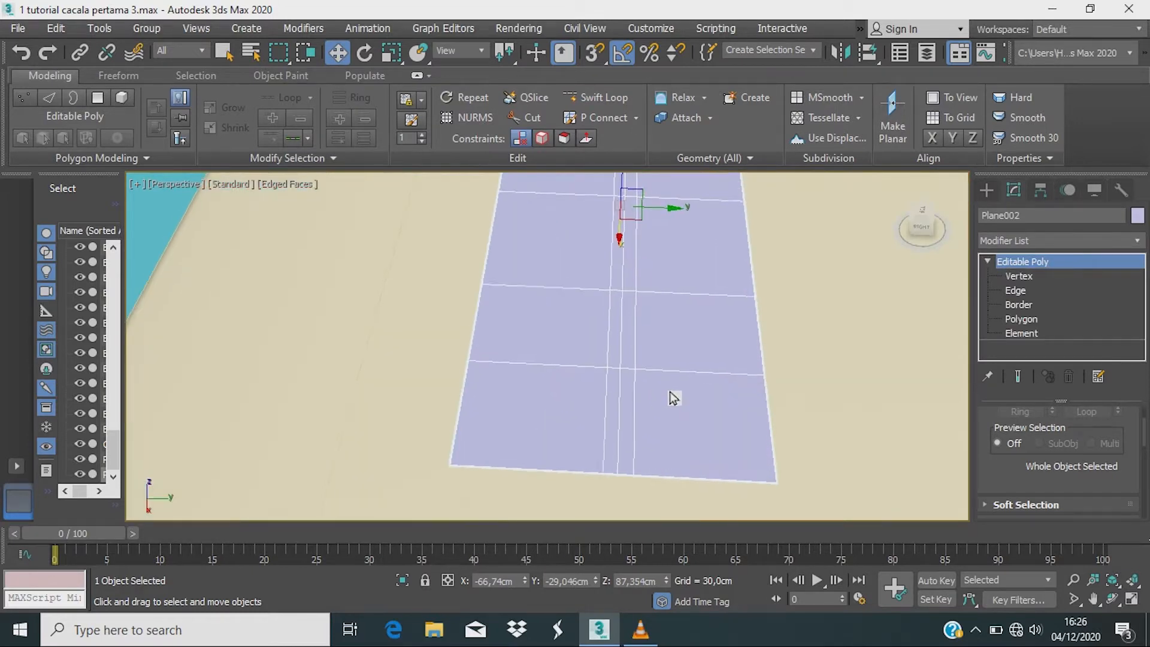
pyautogui.click(1016, 290)
pyautogui.doubleClick(688, 359)
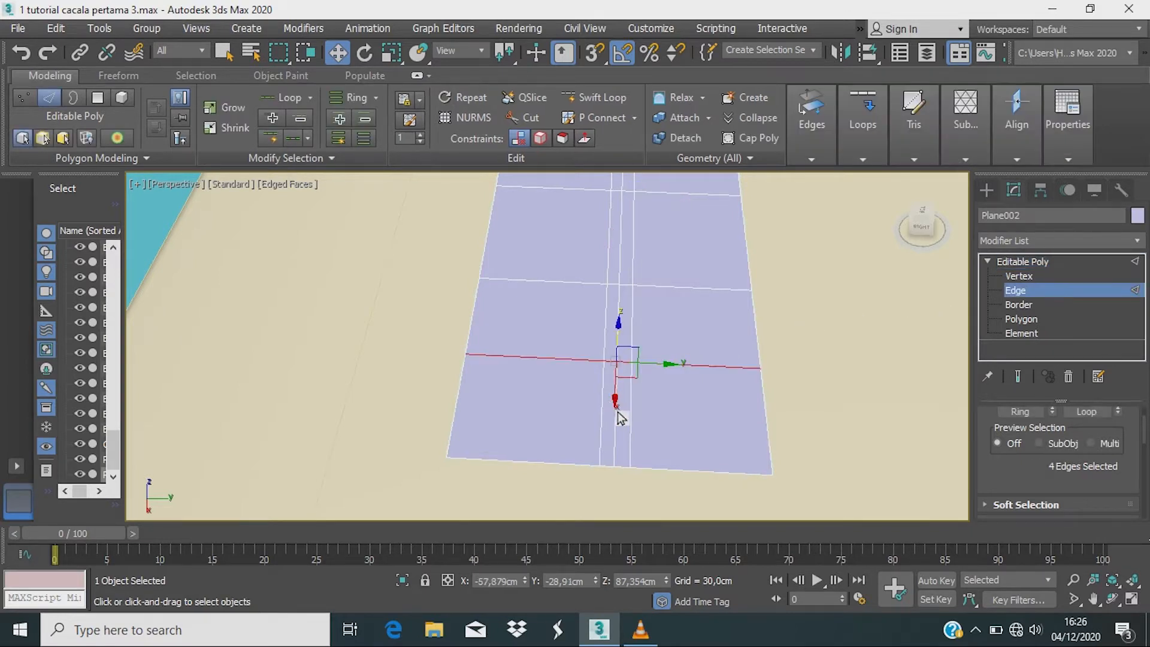
pyautogui.doubleClick(616, 446)
pyautogui.scroll(-5, 641, 349)
pyautogui.moveTo(641, 349); pyautogui.dragTo(623, 389, button='middle')
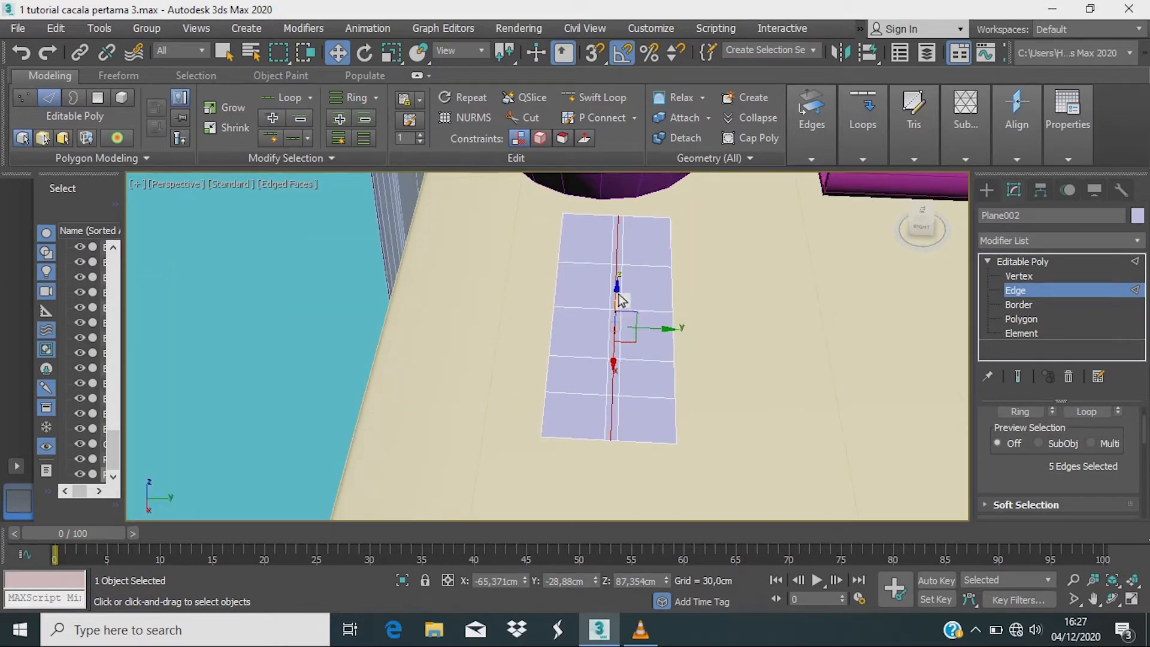
pyautogui.moveTo(619, 300); pyautogui.dragTo(619, 298)
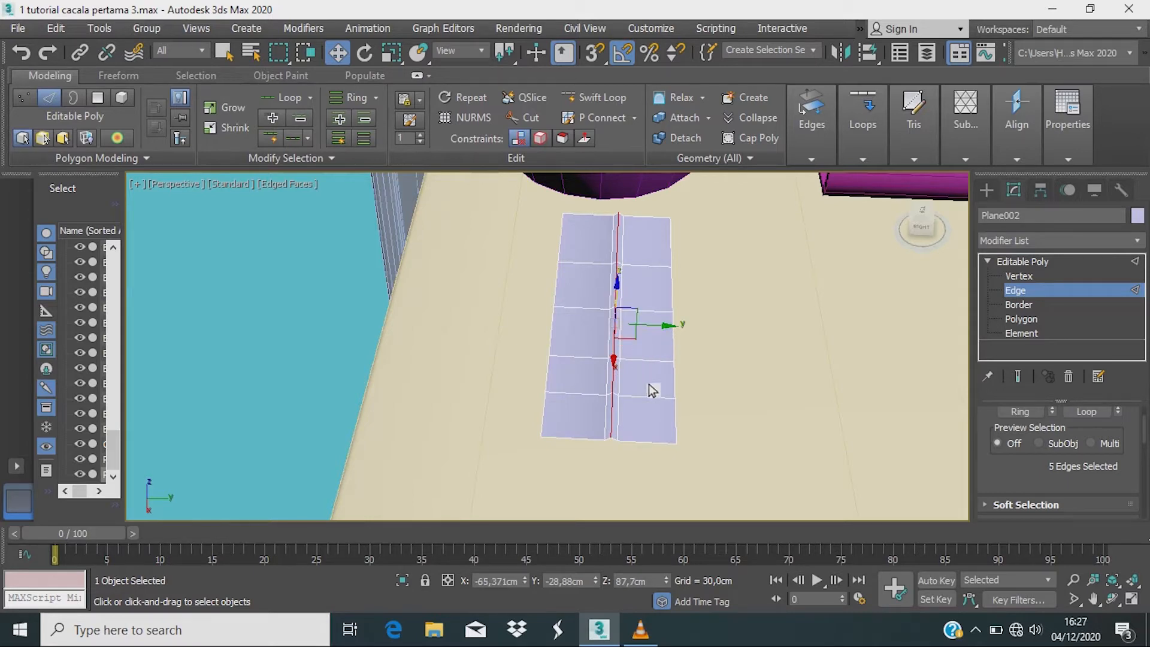
pyautogui.keyDown('alt'); pyautogui.moveTo(653, 391); pyautogui.dragTo(694, 440, button='middle'); pyautogui.keyUp('alt')
pyautogui.click(1094, 265)
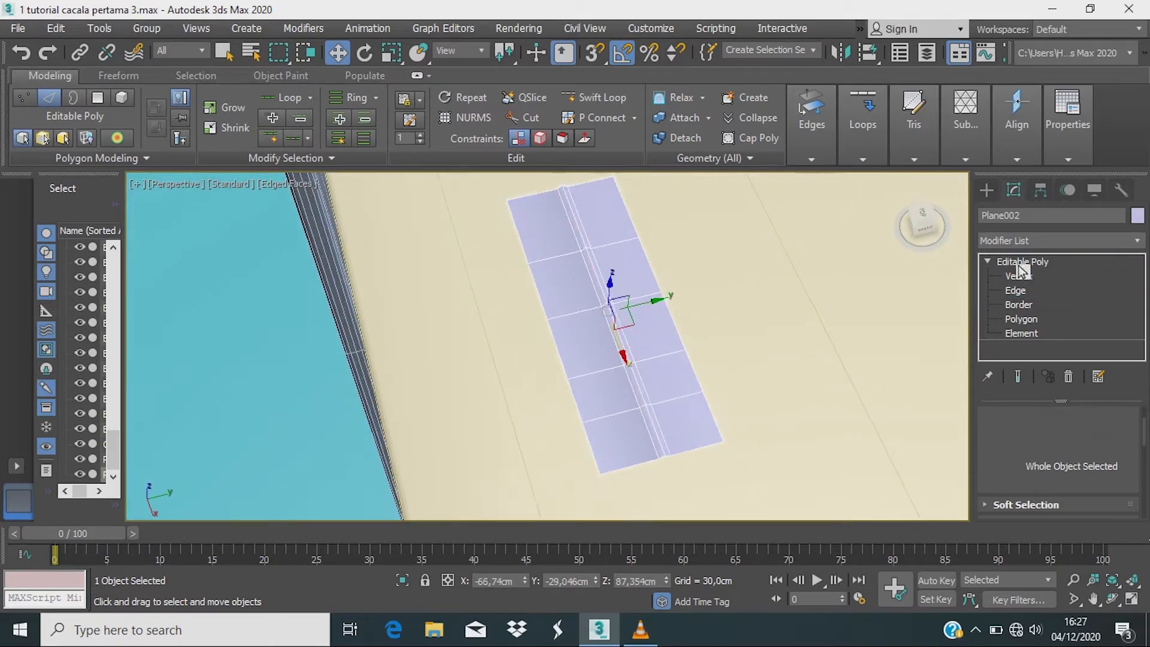
pyautogui.press('r')
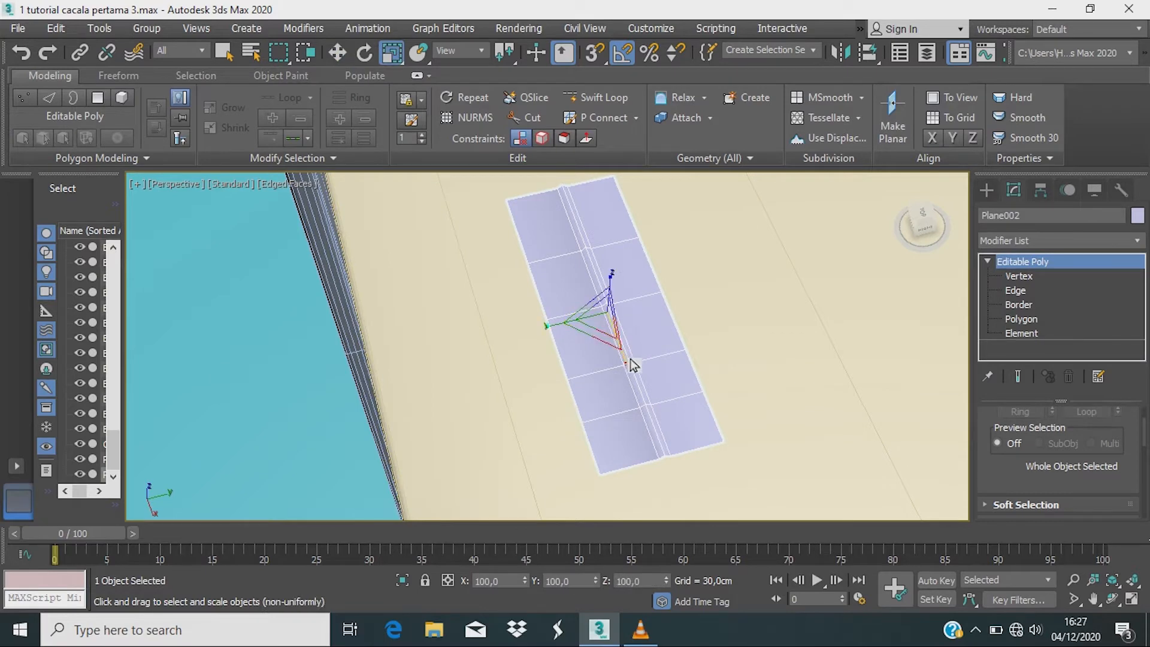
pyautogui.moveTo(630, 358); pyautogui.dragTo(639, 375)
pyautogui.scroll(-5, 640, 375)
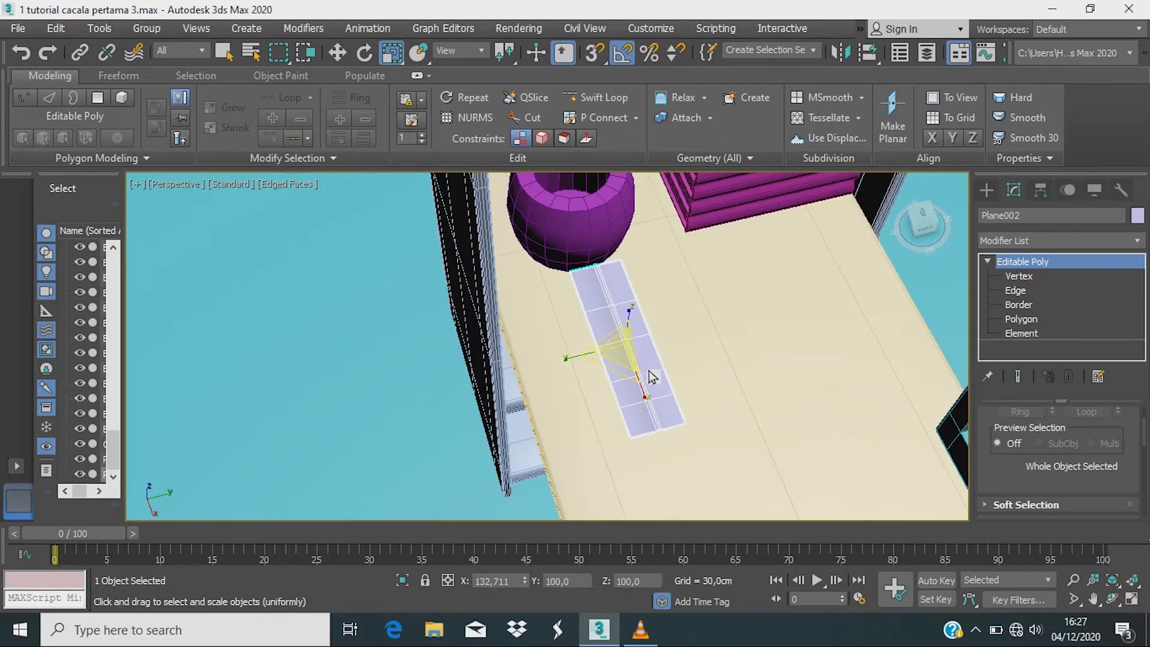
pyautogui.hotkey('ctrl', 'z')
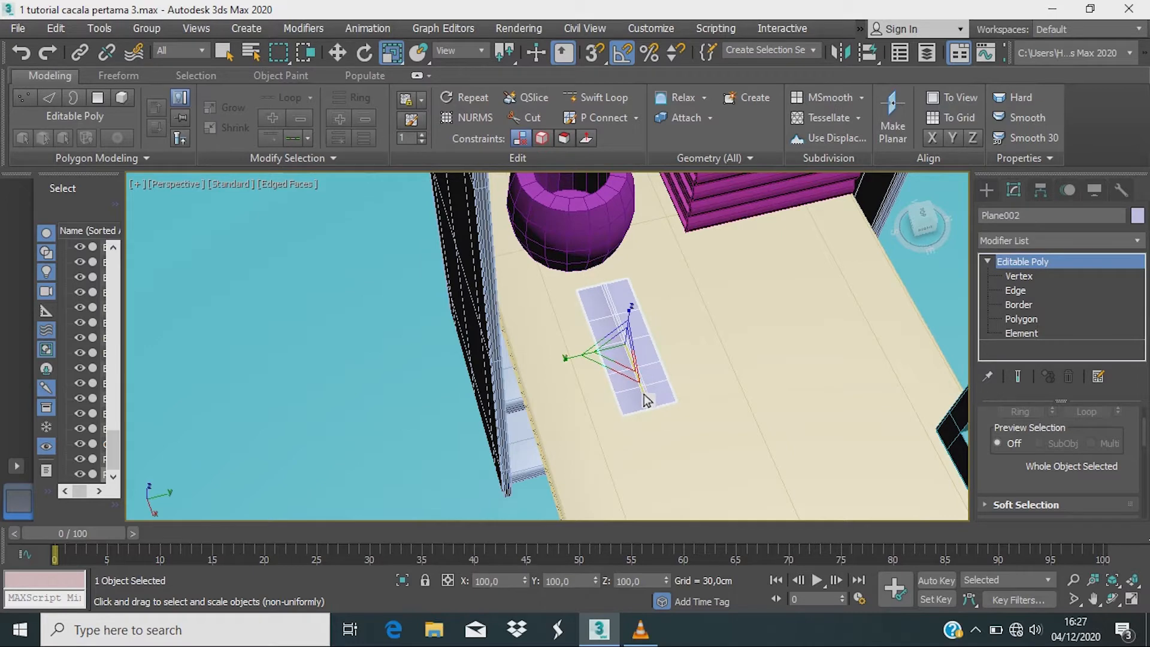
# Step: Stretch the whole plane lengthwise by scaling it along X to about 108.5%
pyautogui.scroll(5, 645, 403)
pyautogui.moveTo(603, 288)
pyautogui.mouseDown()
pyautogui.moveTo(606, 272)
pyautogui.moveTo(620, 296)
pyautogui.mouseUp()
pyautogui.scroll(-4, 621, 299)
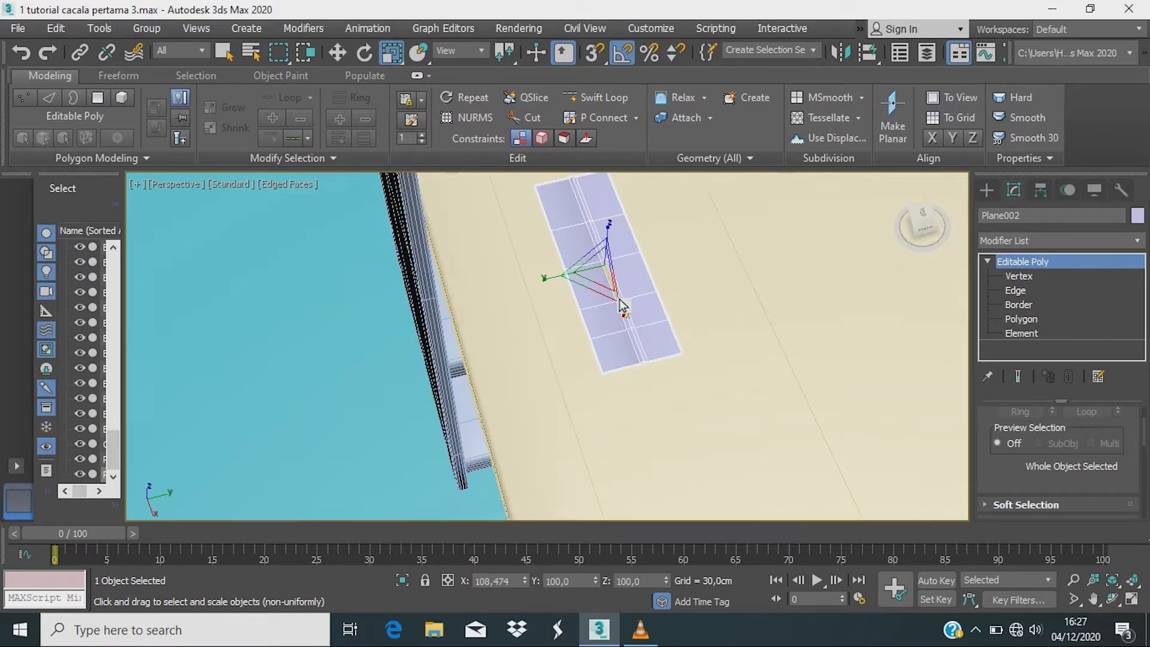
# Step: Taper the plane's end nearest the container by scaling its end vertex row strongly inward along Y and the adjacent row to 85%
pyautogui.keyDown('alt'); pyautogui.moveTo(816, 313); pyautogui.dragTo(730, 395, button='middle'); pyautogui.keyUp('alt')
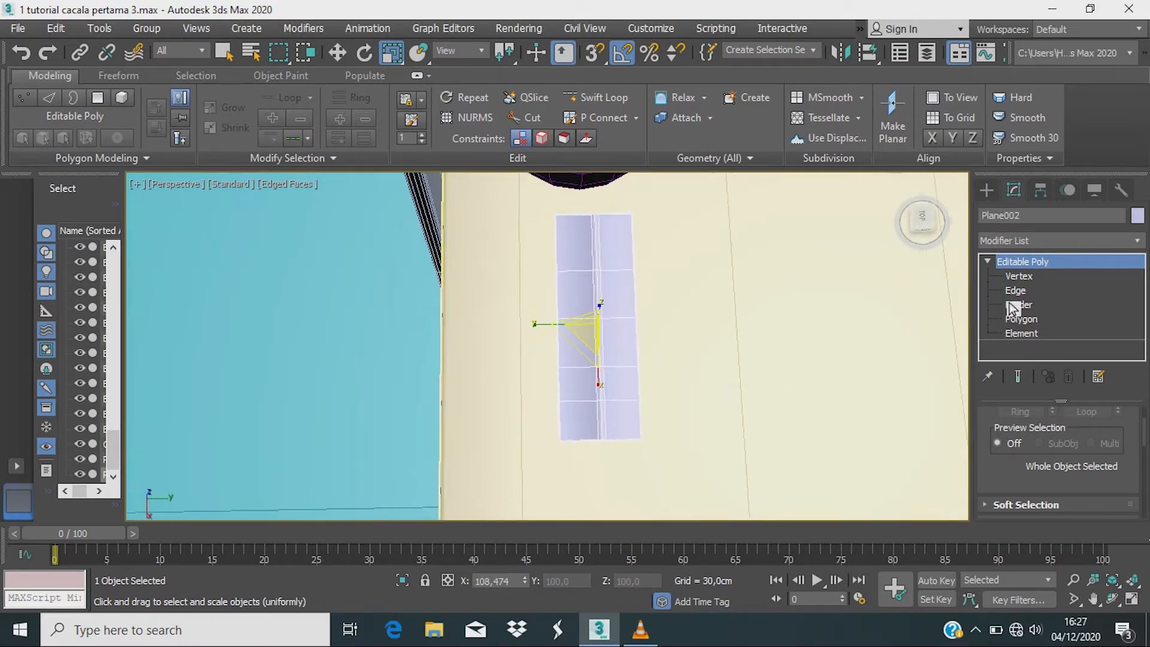
pyautogui.click(1020, 276)
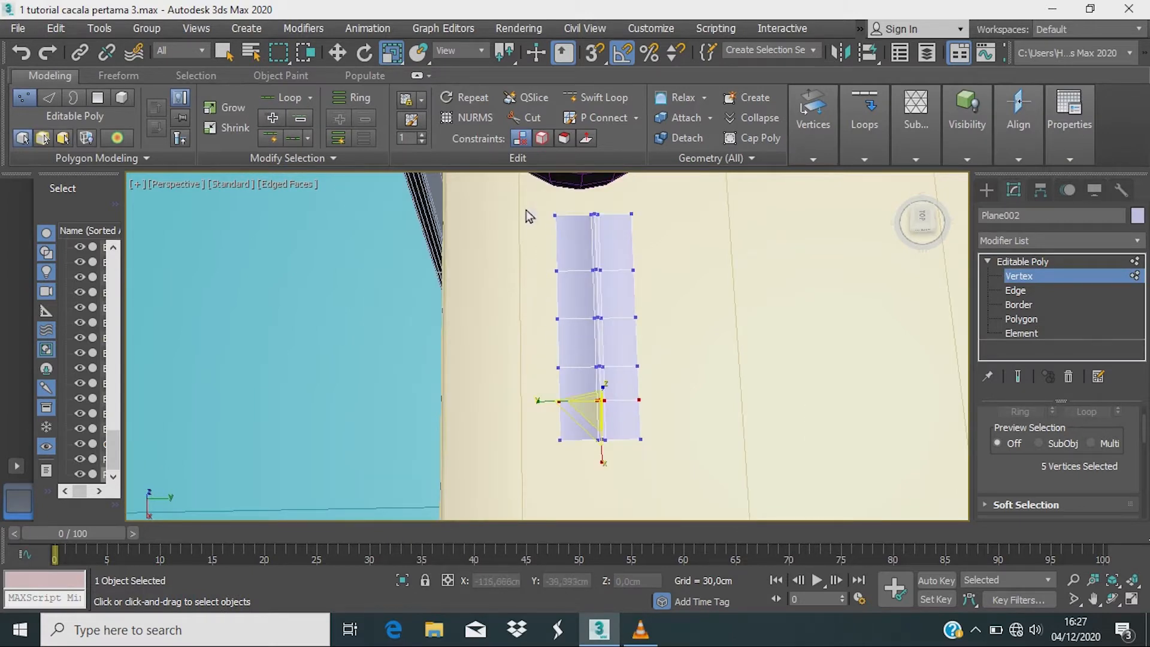
pyautogui.moveTo(617, 223); pyautogui.dragTo(620, 228)
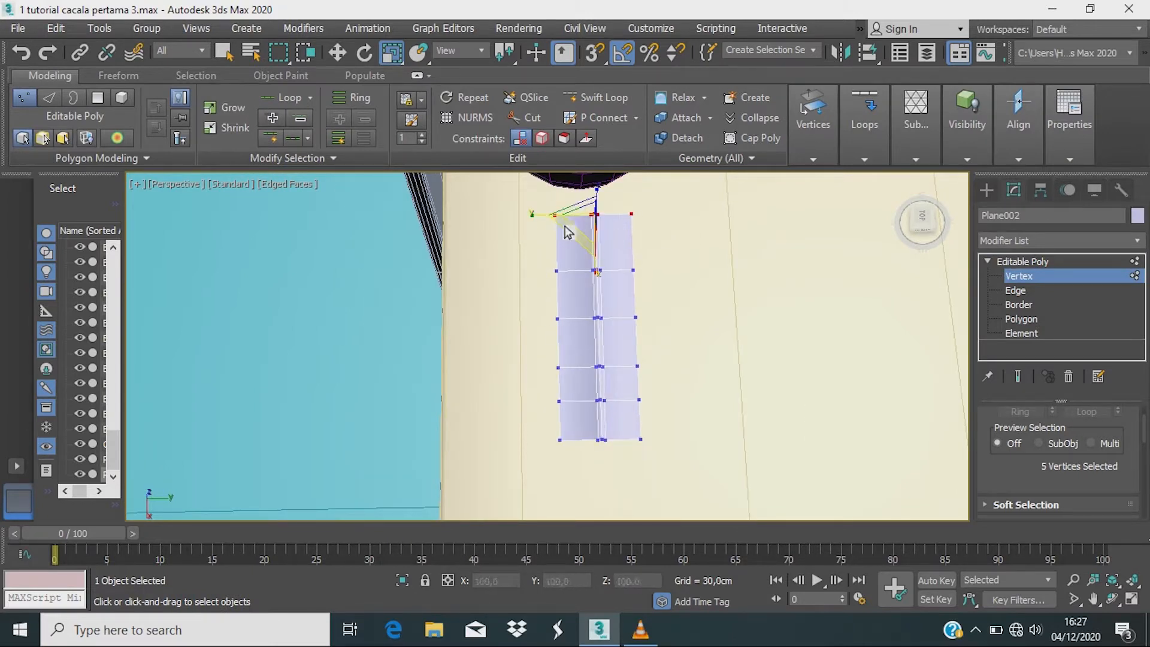
pyautogui.moveTo(553, 221); pyautogui.dragTo(651, 221)
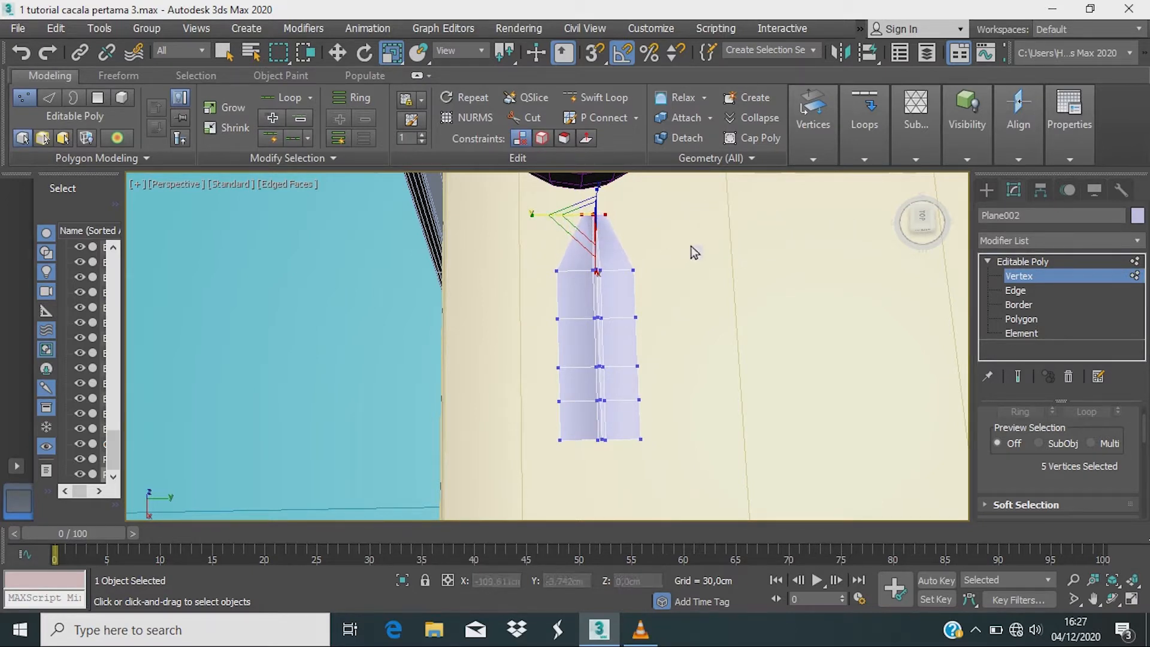
pyautogui.moveTo(590, 281); pyautogui.dragTo(711, 290)
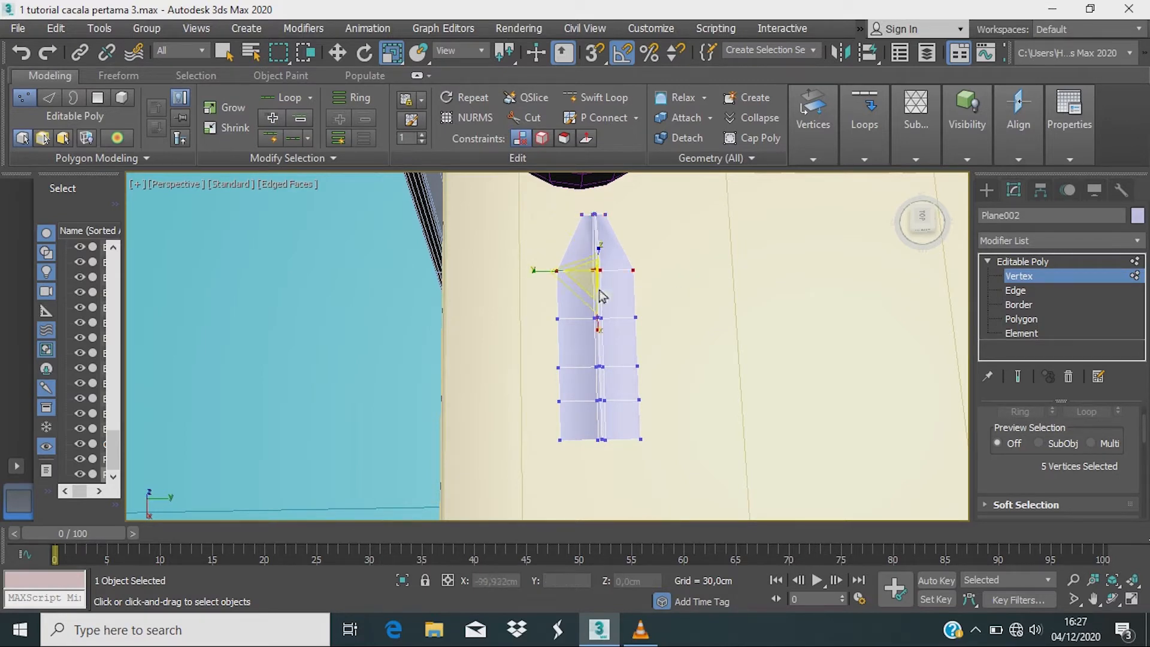
pyautogui.moveTo(545, 269); pyautogui.dragTo(547, 277)
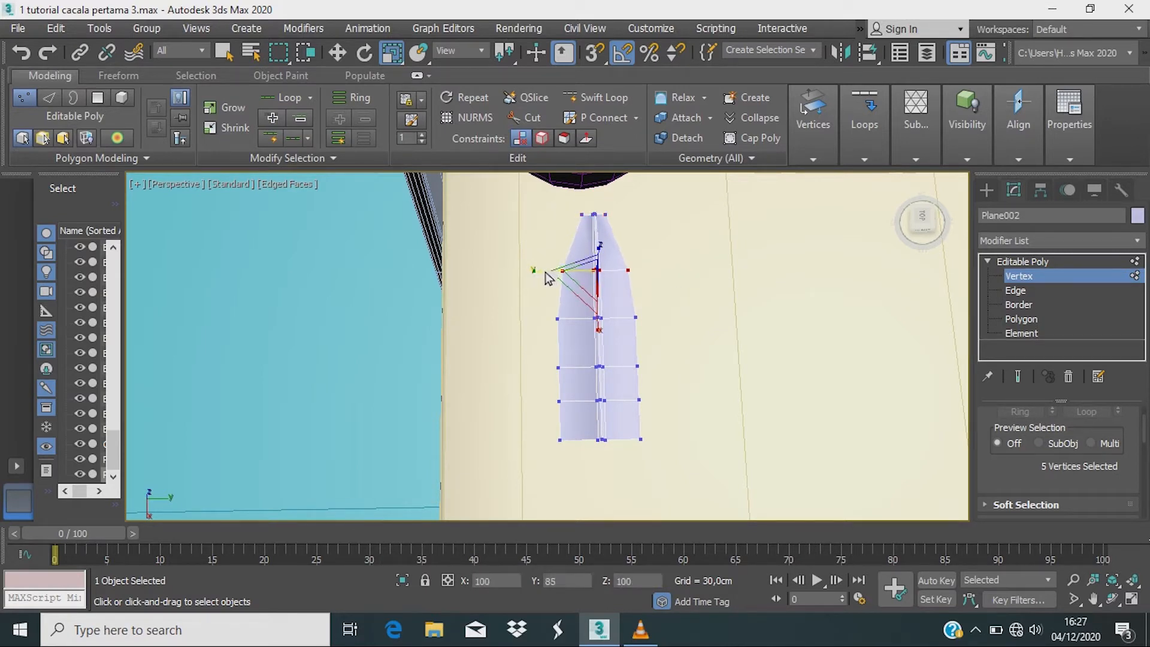
# Step: Taper the plane's opposite end to a narrow tip by progressively scaling its last three, two and one vertex rows inward along Y
pyautogui.moveTo(595, 349); pyautogui.dragTo(589, 324, button='middle')
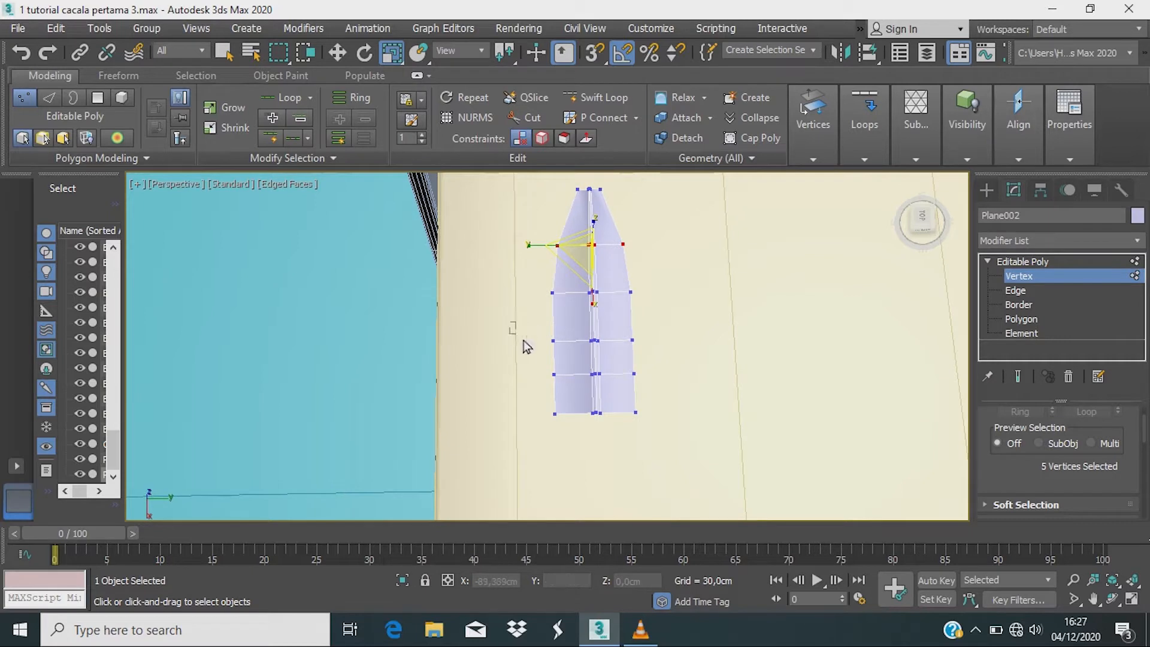
pyautogui.moveTo(713, 476); pyautogui.dragTo(713, 476)
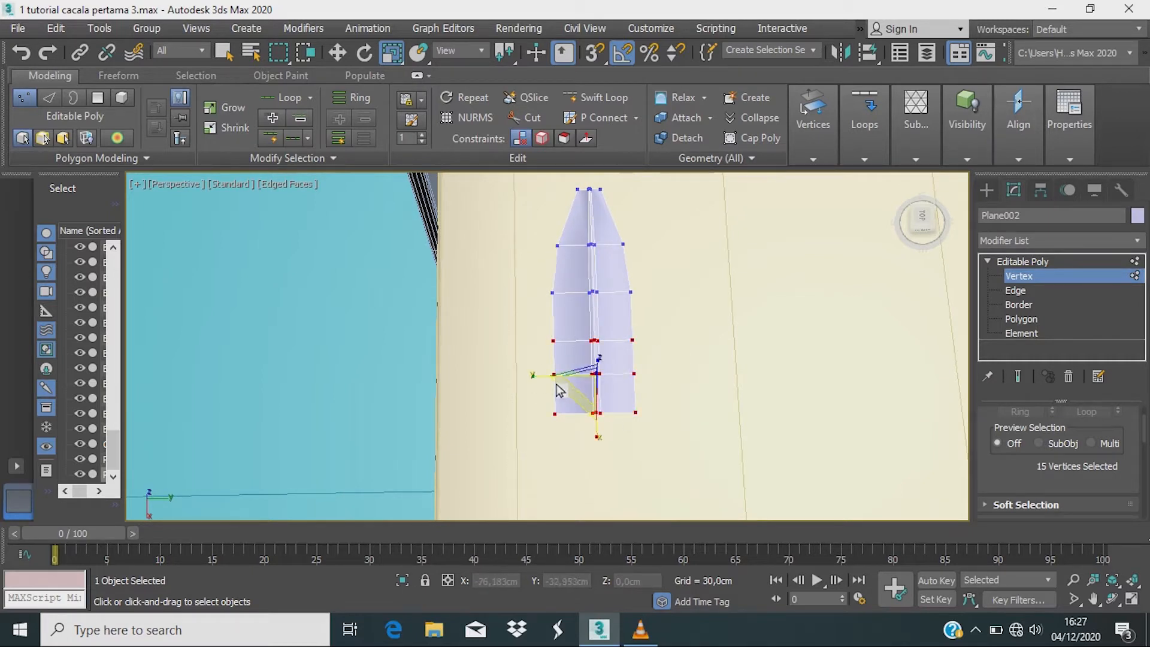
pyautogui.moveTo(541, 380); pyautogui.dragTo(557, 384)
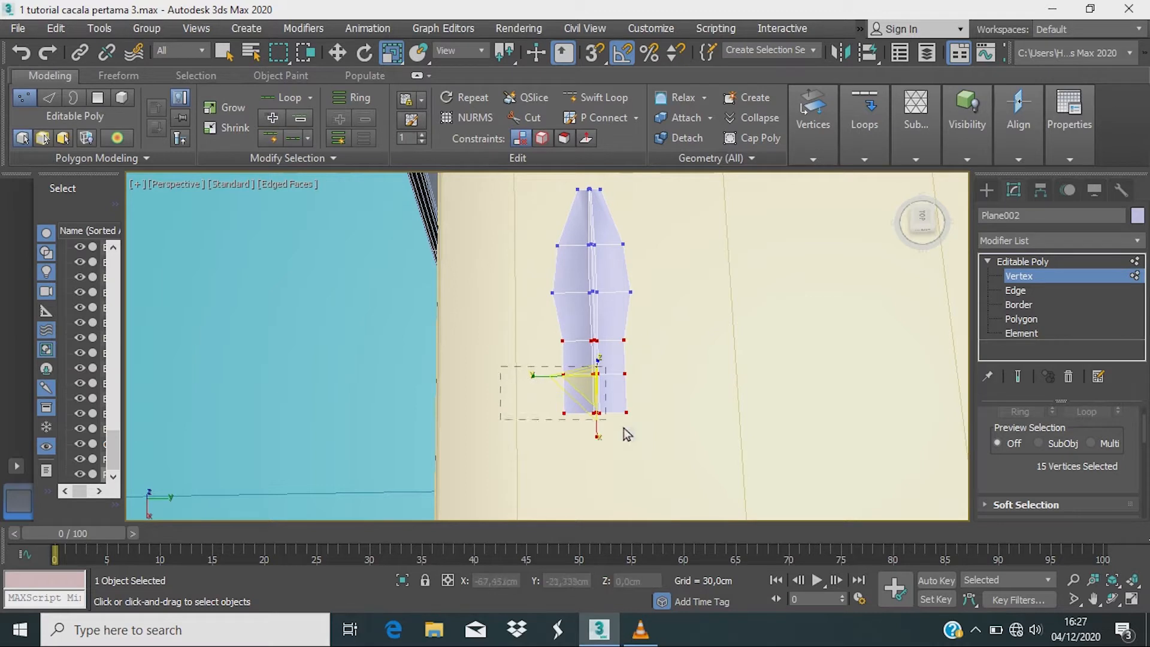
pyautogui.moveTo(863, 489); pyautogui.dragTo(860, 487)
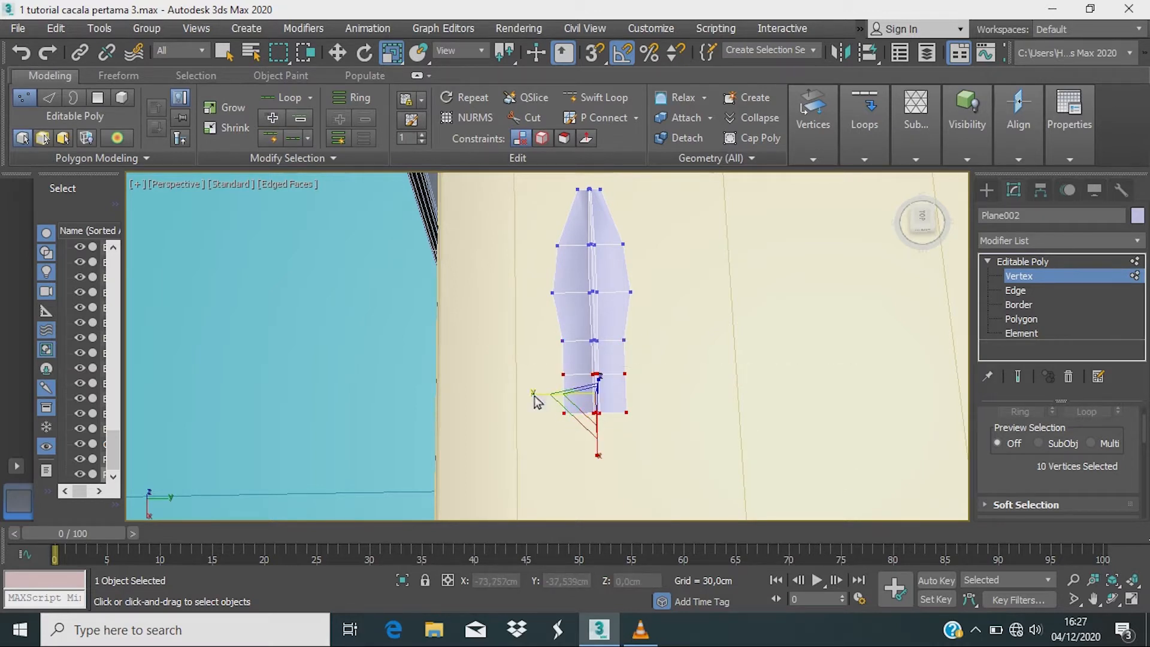
pyautogui.moveTo(538, 401); pyautogui.dragTo(557, 403)
pyautogui.moveTo(604, 431)
pyautogui.mouseDown()
pyautogui.moveTo(555, 425)
pyautogui.moveTo(589, 428)
pyautogui.mouseUp()
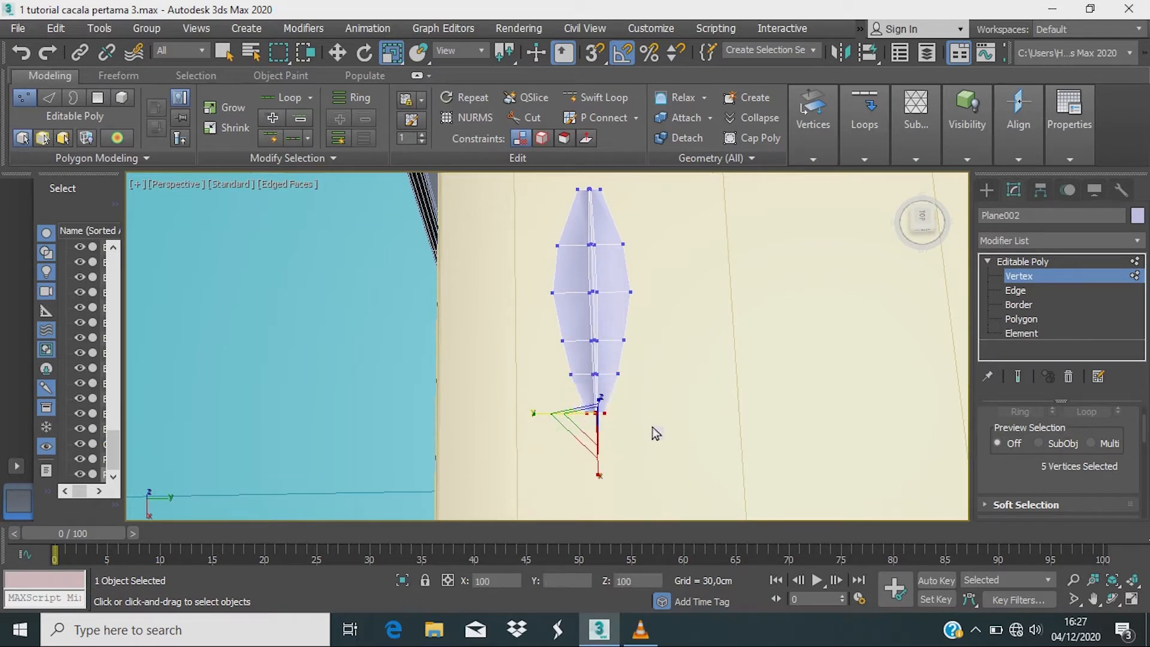
pyautogui.moveTo(801, 422); pyautogui.dragTo(800, 422)
pyautogui.keyDown('alt'); pyautogui.moveTo(601, 413); pyautogui.dragTo(729, 326, button='middle'); pyautogui.keyUp('alt')
pyautogui.scroll(5, 551, 419)
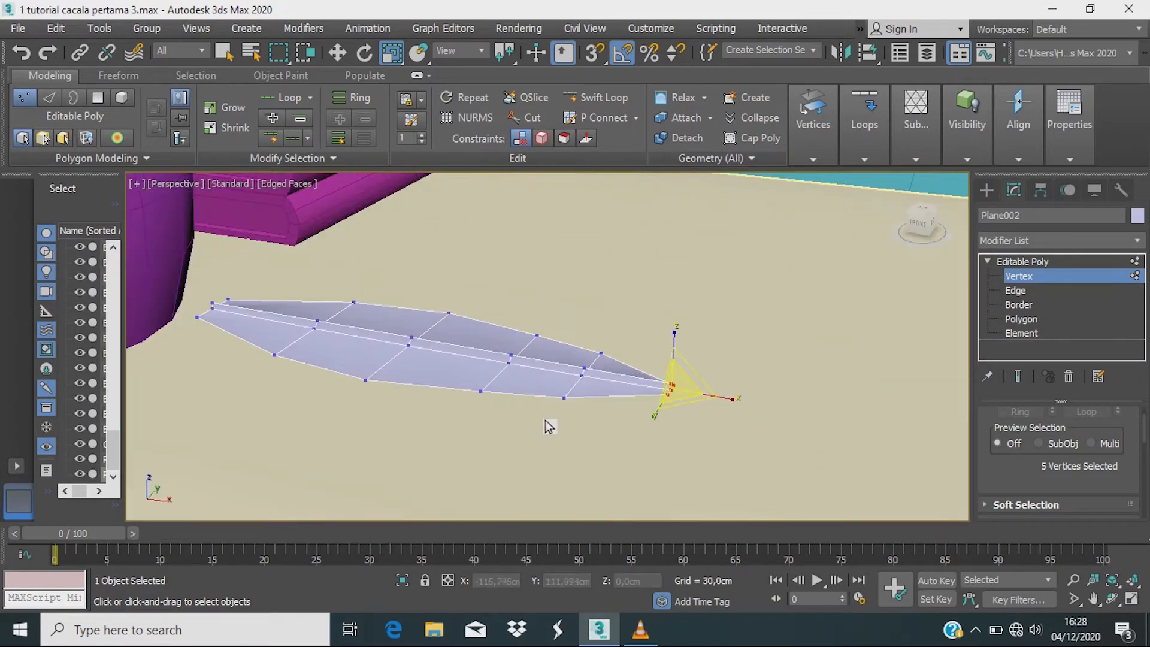
pyautogui.keyDown('alt'); pyautogui.moveTo(525, 449); pyautogui.dragTo(735, 381, button='middle'); pyautogui.keyUp('alt')
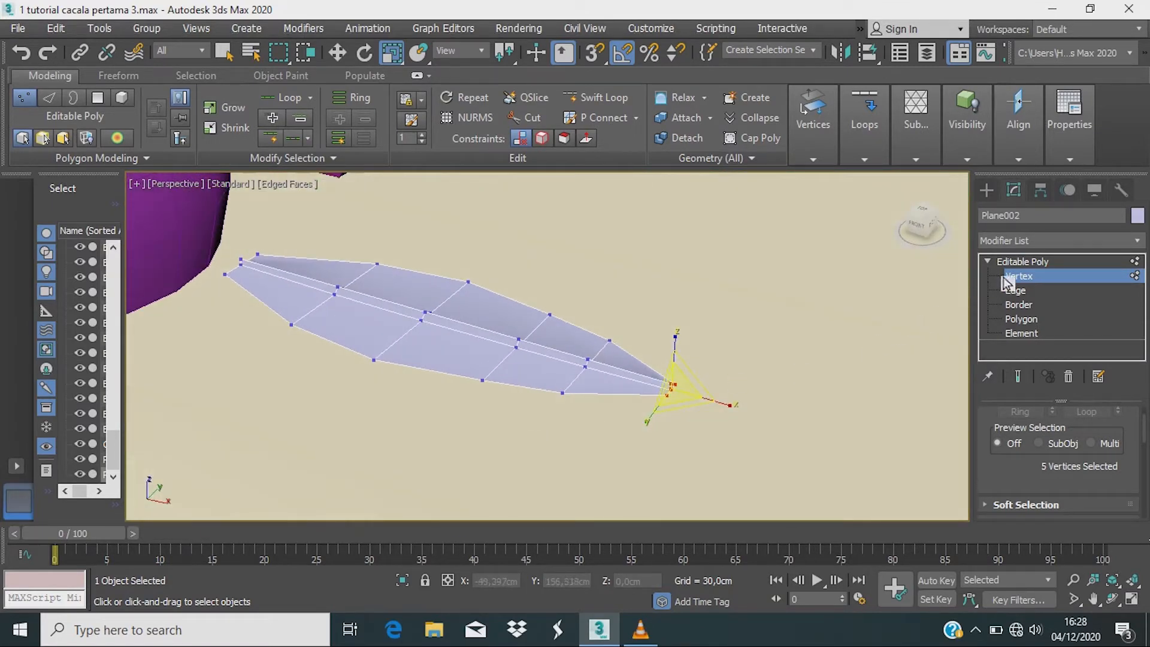
# Step: Leave vertex editing, try a TurboSmooth modifier on the leaf plane, and remove the modifier
pyautogui.click(1019, 262)
pyautogui.click(1136, 242)
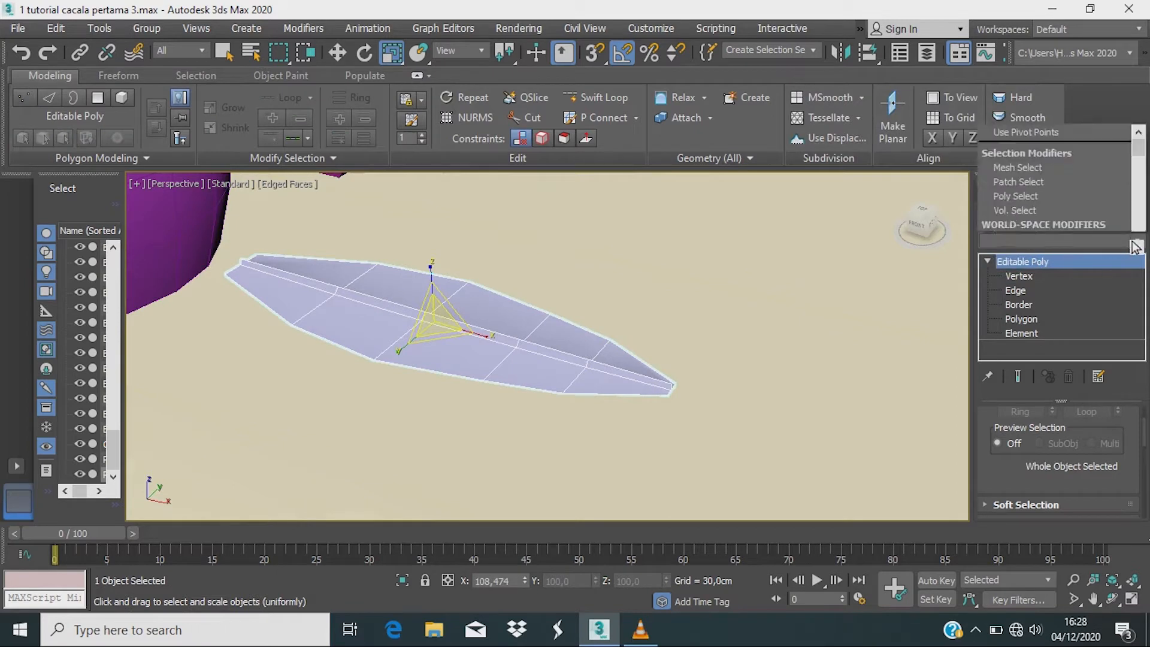
pyautogui.moveTo(1145, 72); pyautogui.dragTo(1140, 197)
pyautogui.click(1021, 78)
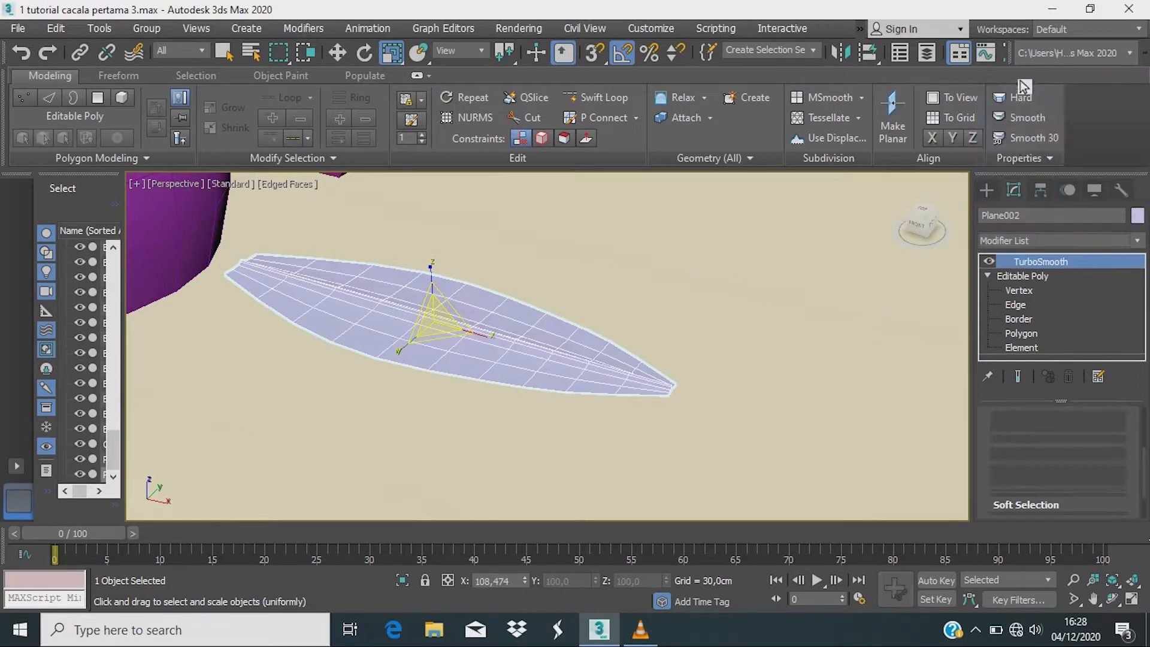
pyautogui.keyDown('alt'); pyautogui.moveTo(529, 440); pyautogui.dragTo(496, 460, button='middle'); pyautogui.keyUp('alt')
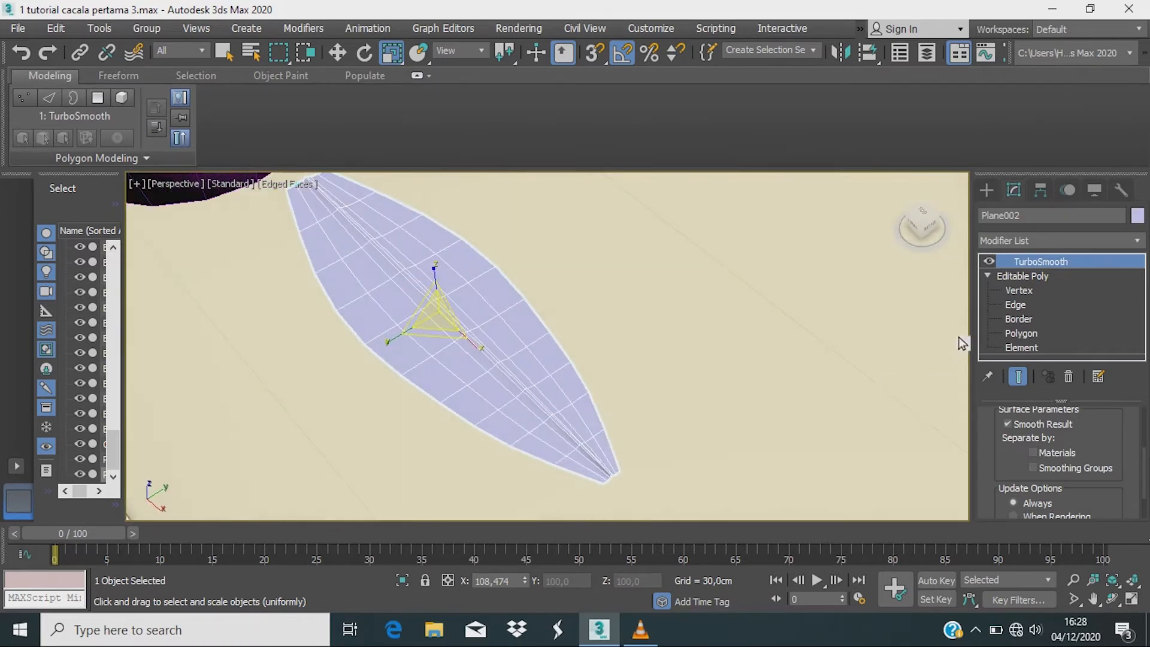
pyautogui.click(1069, 376)
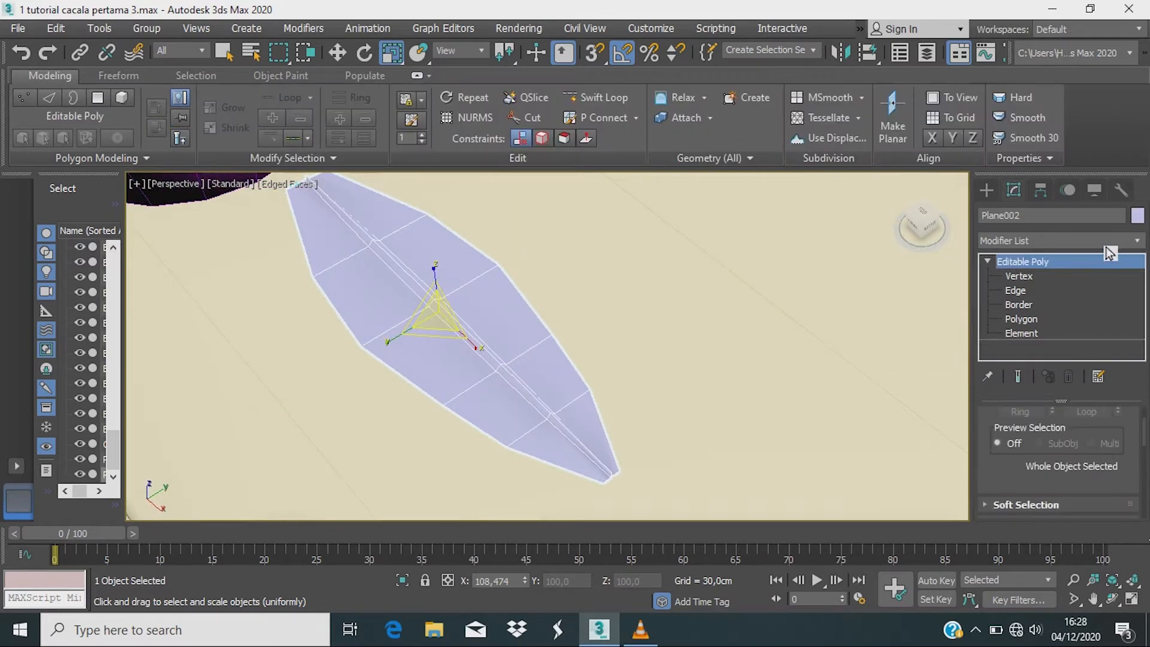
# Step: Thicken the leaf plane with a Shell modifier using an outer amount of 0 cm and an inner amount of 0.42 cm
pyautogui.click(1127, 242)
pyautogui.moveTo(1143, 75); pyautogui.dragTo(1142, 175)
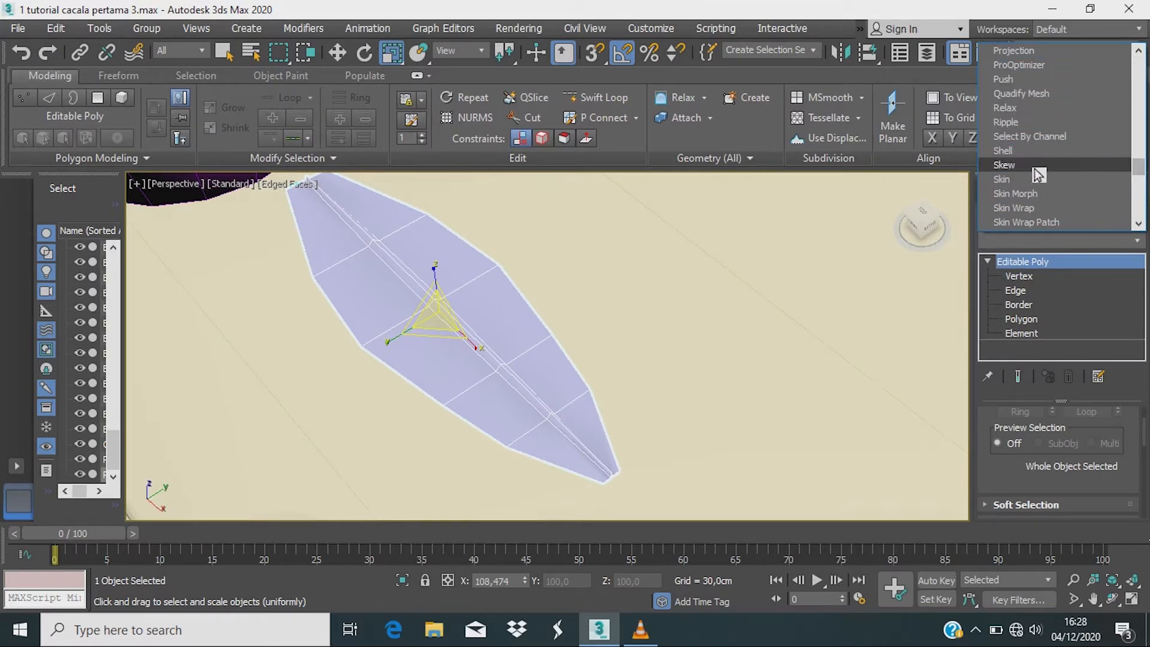
pyautogui.click(1019, 154)
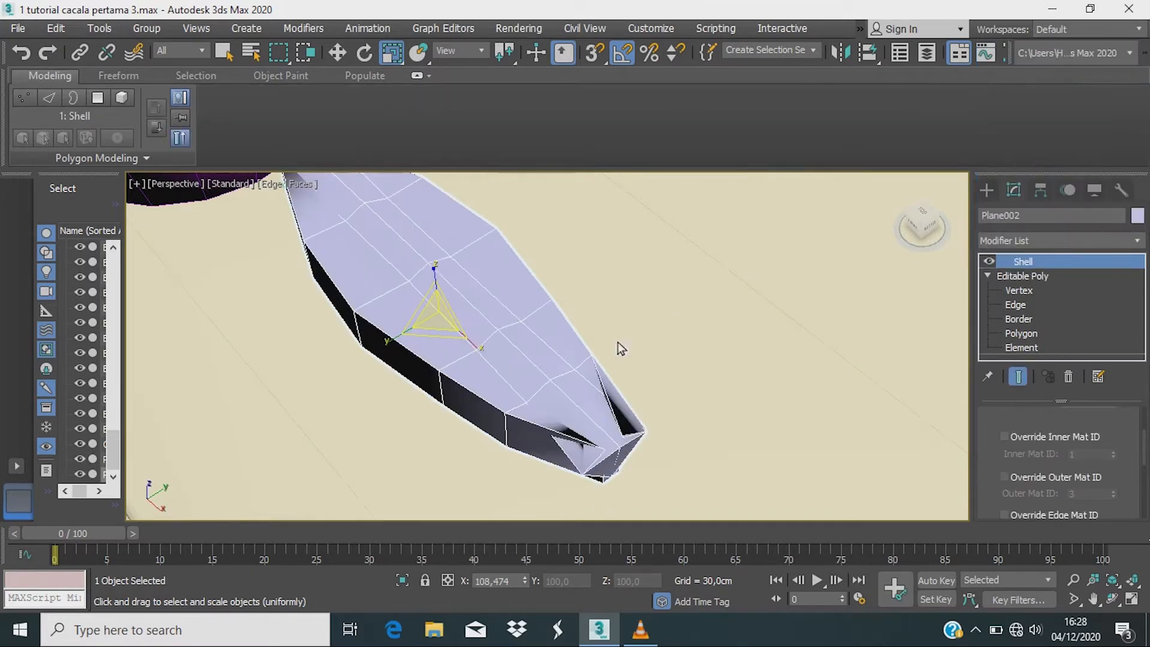
pyautogui.moveTo(541, 426); pyautogui.dragTo(598, 483, button='middle')
pyautogui.scroll(4, 616, 393)
pyautogui.scroll(-4, 616, 393)
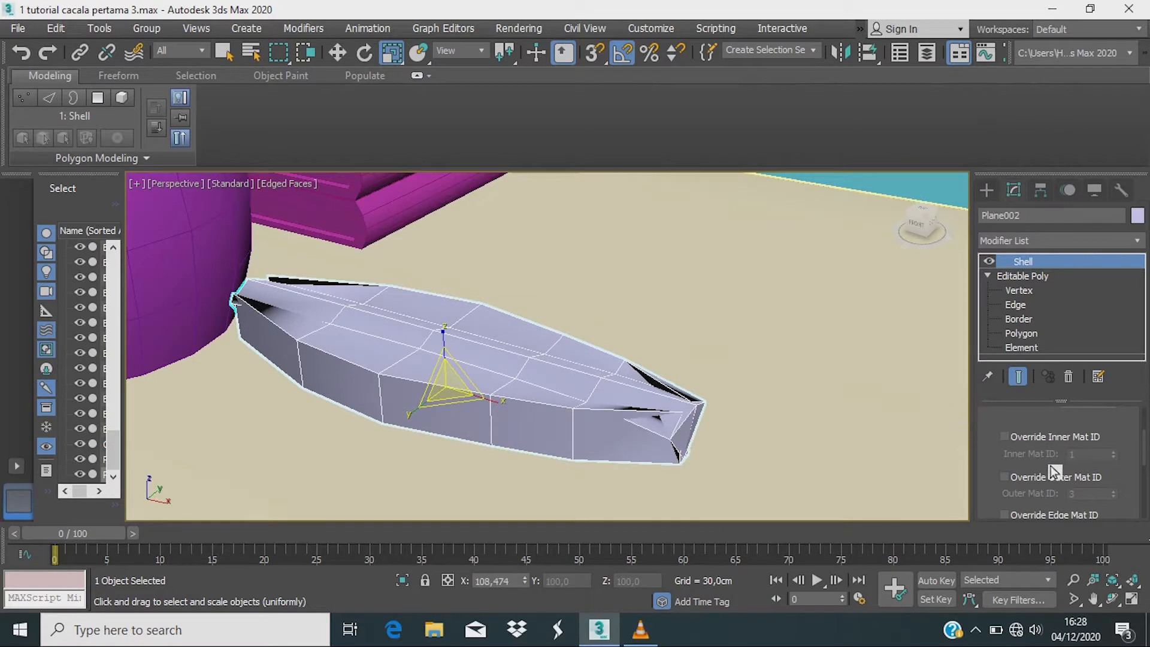
pyautogui.scroll(-2, 1055, 472)
pyautogui.scroll(5, 1054, 468)
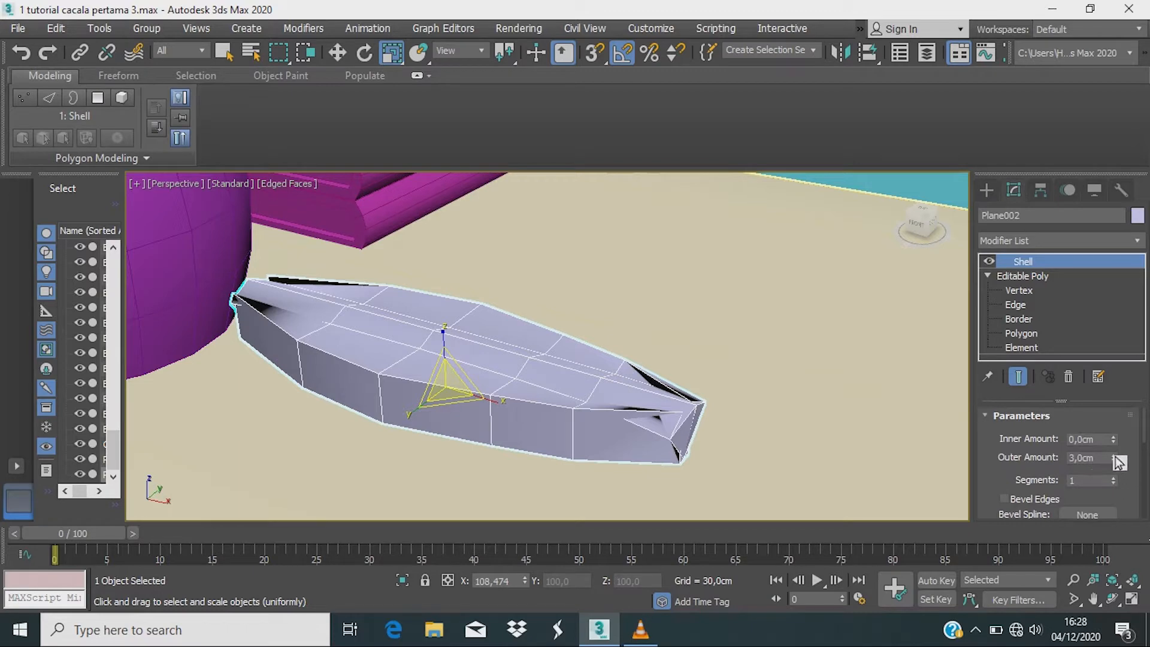
pyautogui.moveTo(1113, 457); pyautogui.dragTo(1116, 542)
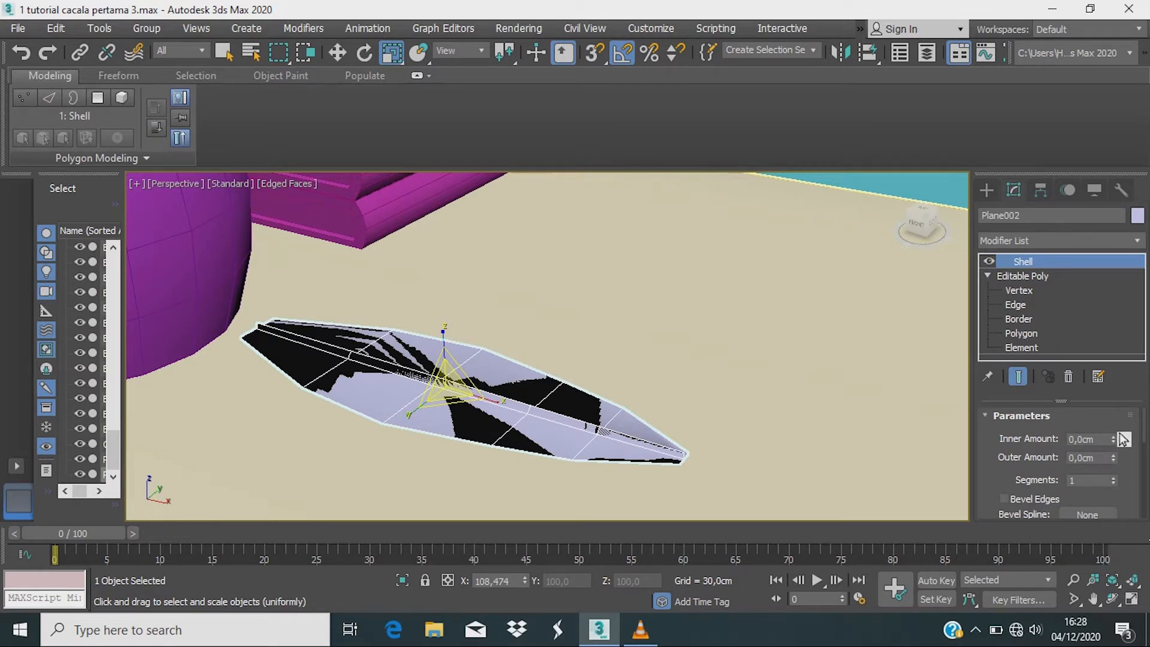
pyautogui.moveTo(1116, 437)
pyautogui.mouseDown()
pyautogui.moveTo(1114, 455)
pyautogui.moveTo(1115, 432)
pyautogui.mouseUp()
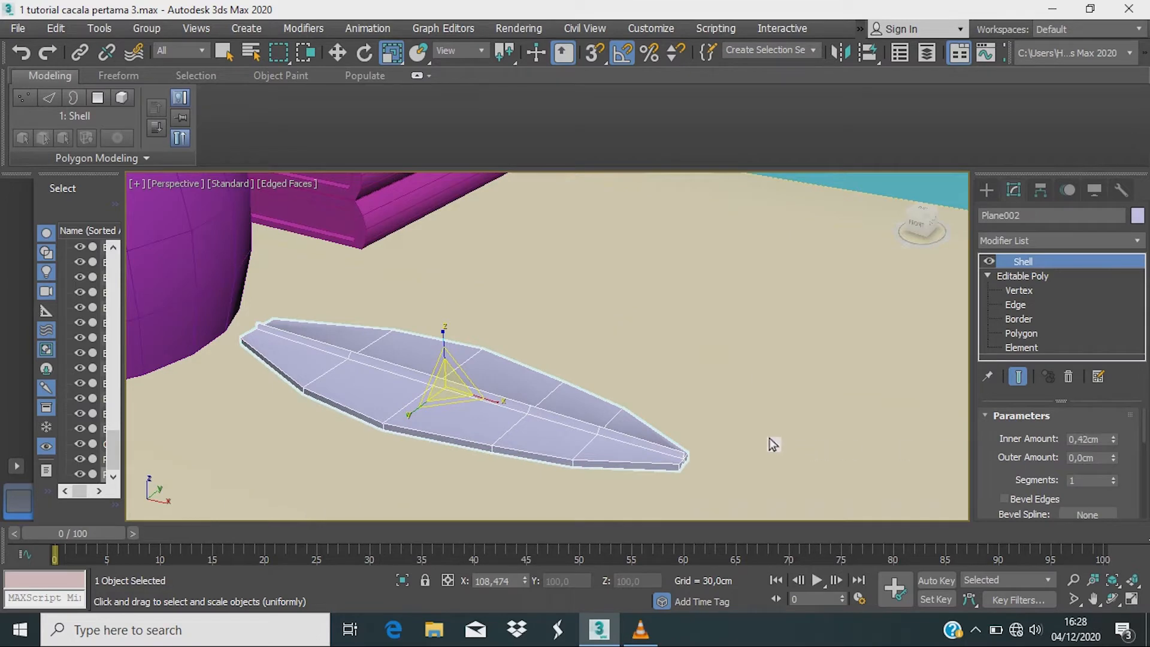
# Step: Narrow the leaf's pointed tip by scaling its end vertex row to 31% along Y in the base mesh
pyautogui.keyDown('alt'); pyautogui.moveTo(769, 437); pyautogui.dragTo(675, 401, button='middle'); pyautogui.keyUp('alt')
pyautogui.scroll(2, 656, 473)
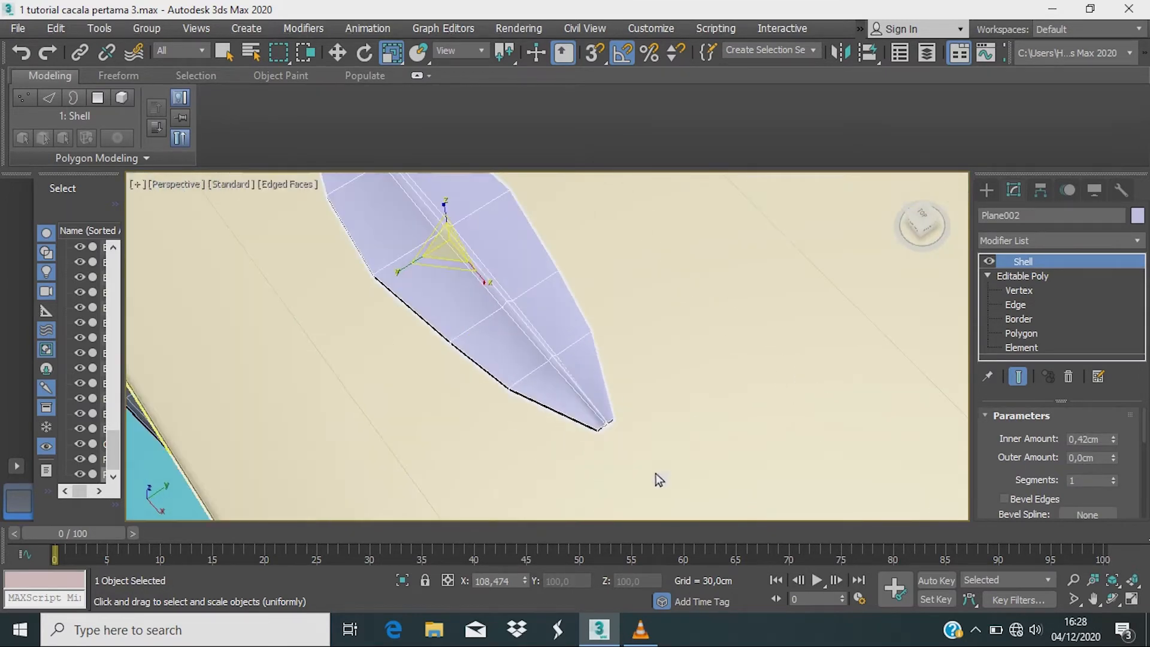
pyautogui.keyDown('alt'); pyautogui.moveTo(714, 439); pyautogui.dragTo(397, 373, button='middle'); pyautogui.keyUp('alt')
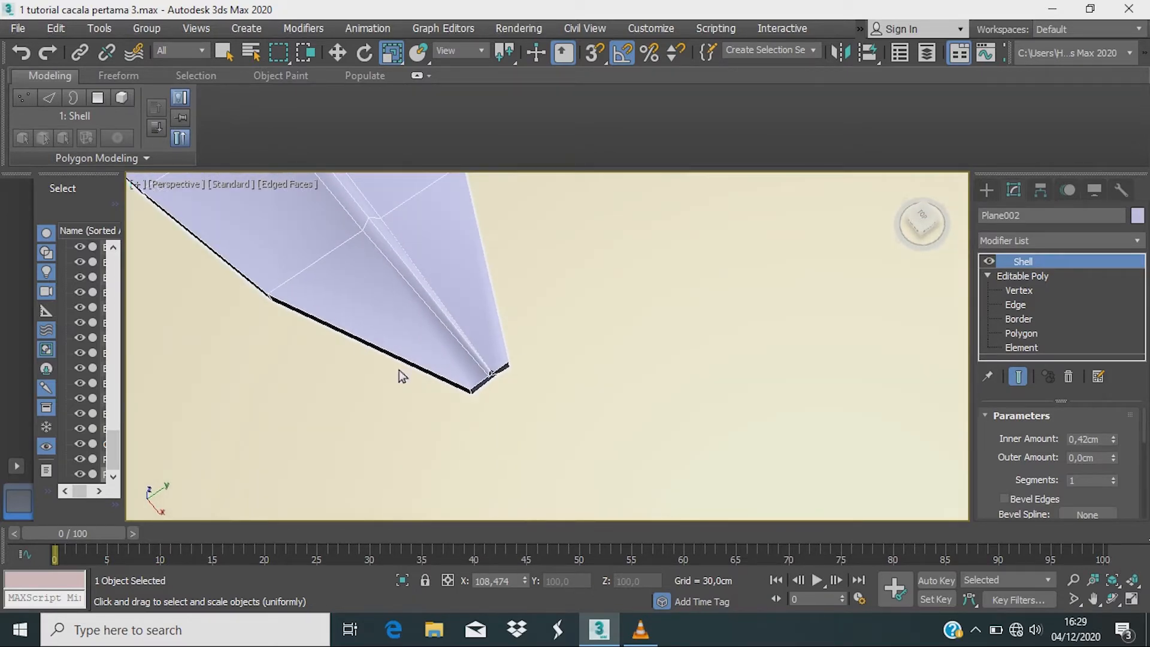
pyautogui.click(1024, 278)
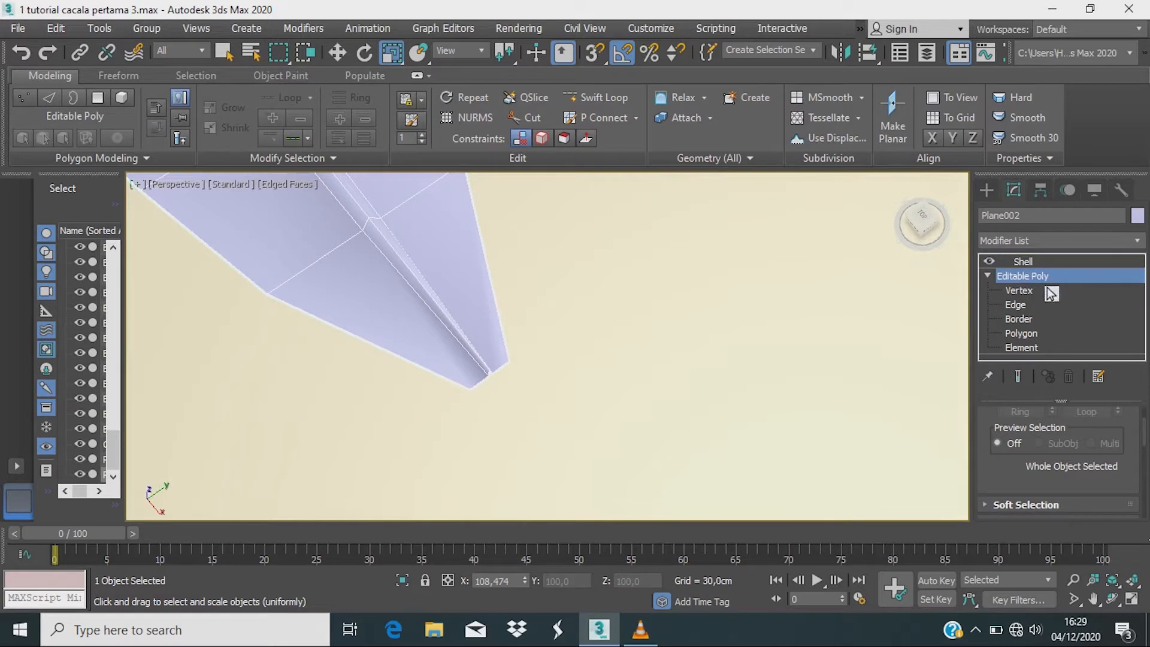
pyautogui.click(1050, 292)
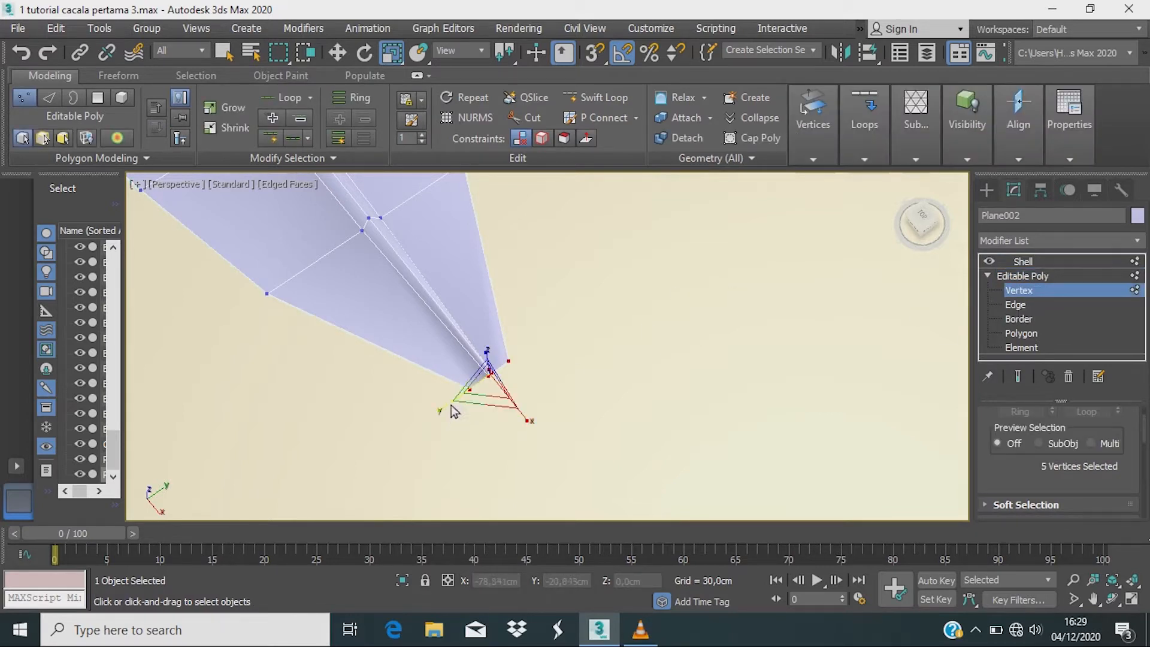
pyautogui.moveTo(444, 418); pyautogui.dragTo(595, 383)
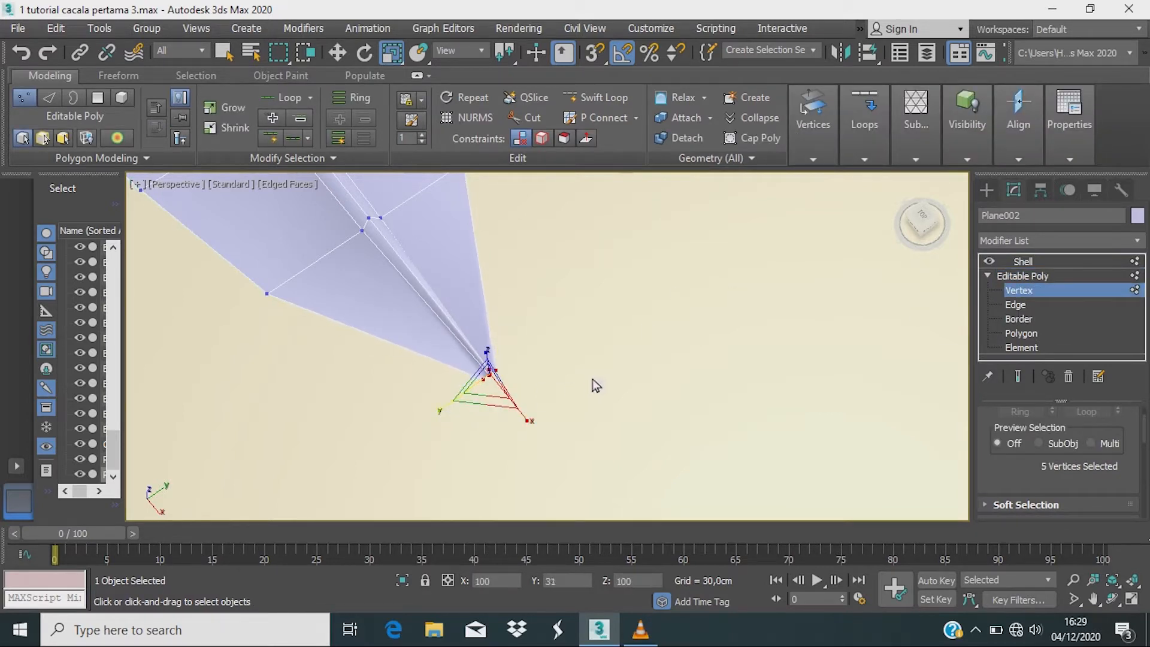
pyautogui.scroll(3, 450, 415)
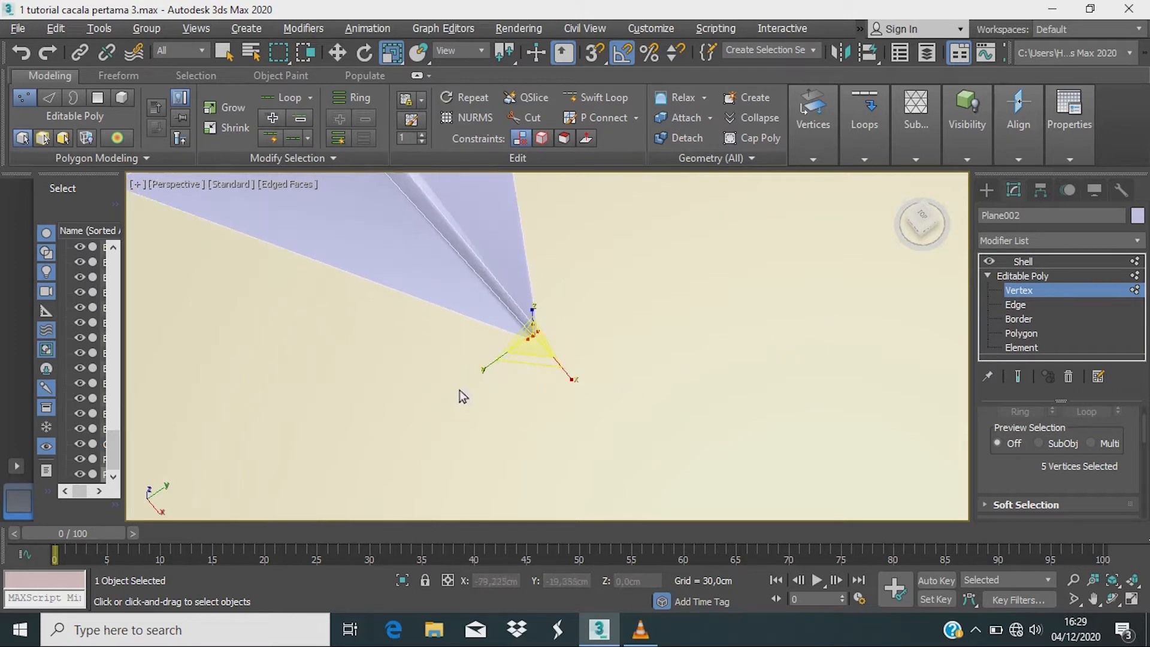
pyautogui.scroll(3, 537, 350)
# Step: Flatten the crease at the pointed tip by lowering the raised central end vertex to Z 87.412 cm
pyautogui.keyDown('alt'); pyautogui.moveTo(541, 350); pyautogui.dragTo(606, 273, button='middle'); pyautogui.keyUp('alt')
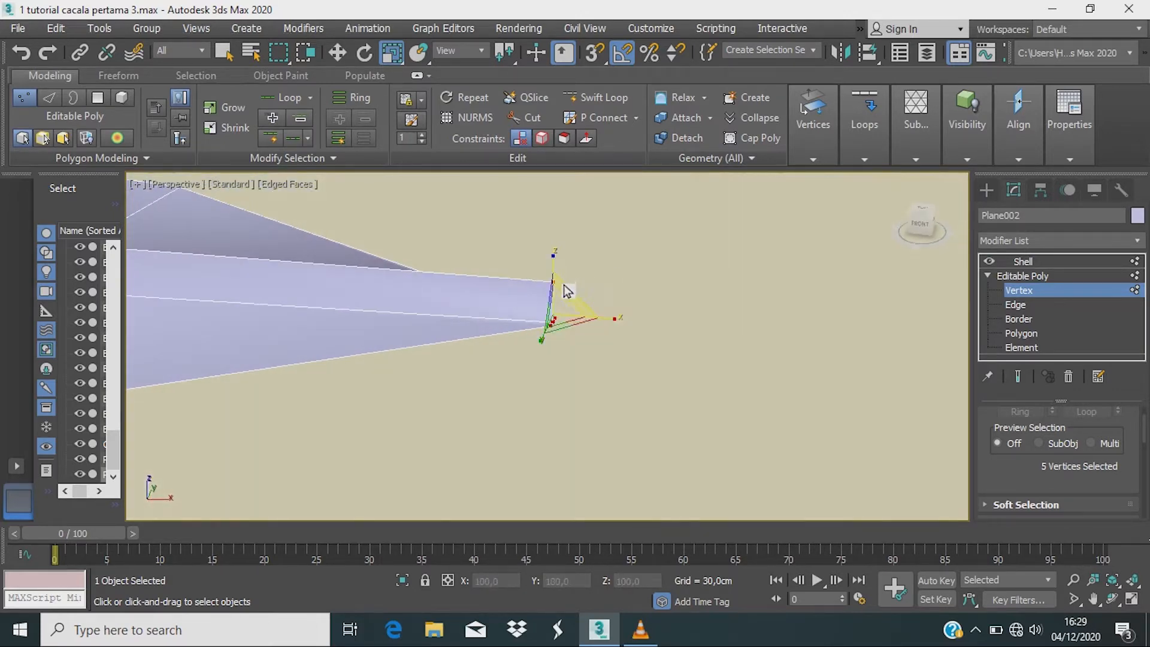
pyautogui.click(558, 287)
pyautogui.scroll(3, 550, 287)
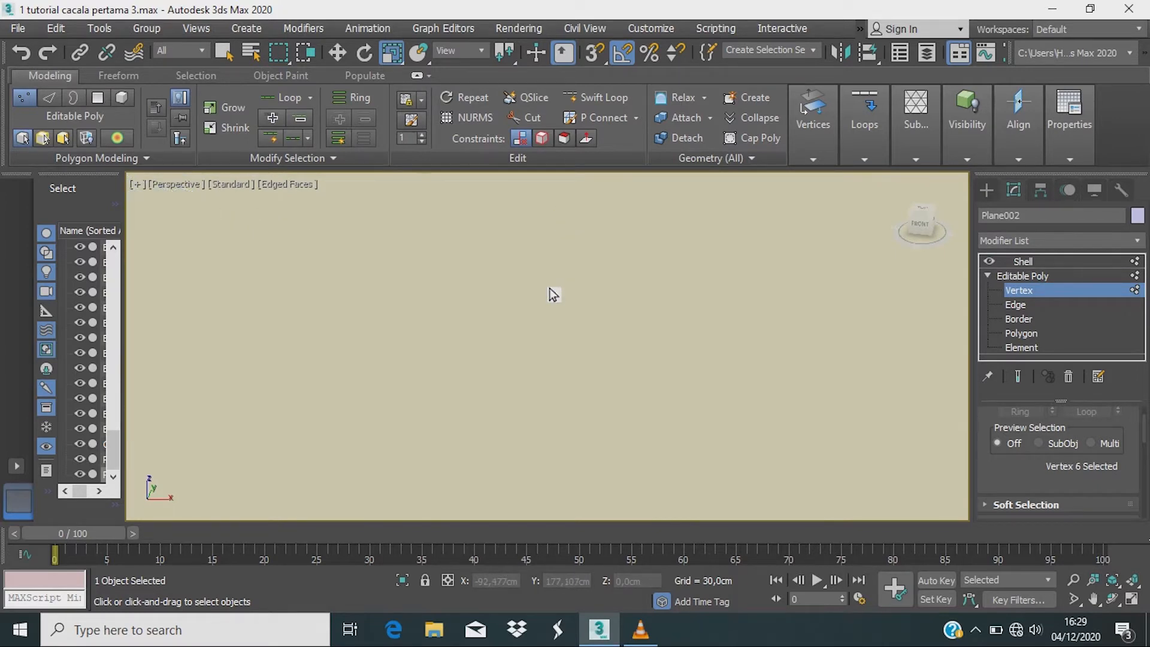
pyautogui.scroll(-1, 553, 286)
pyautogui.press('w')
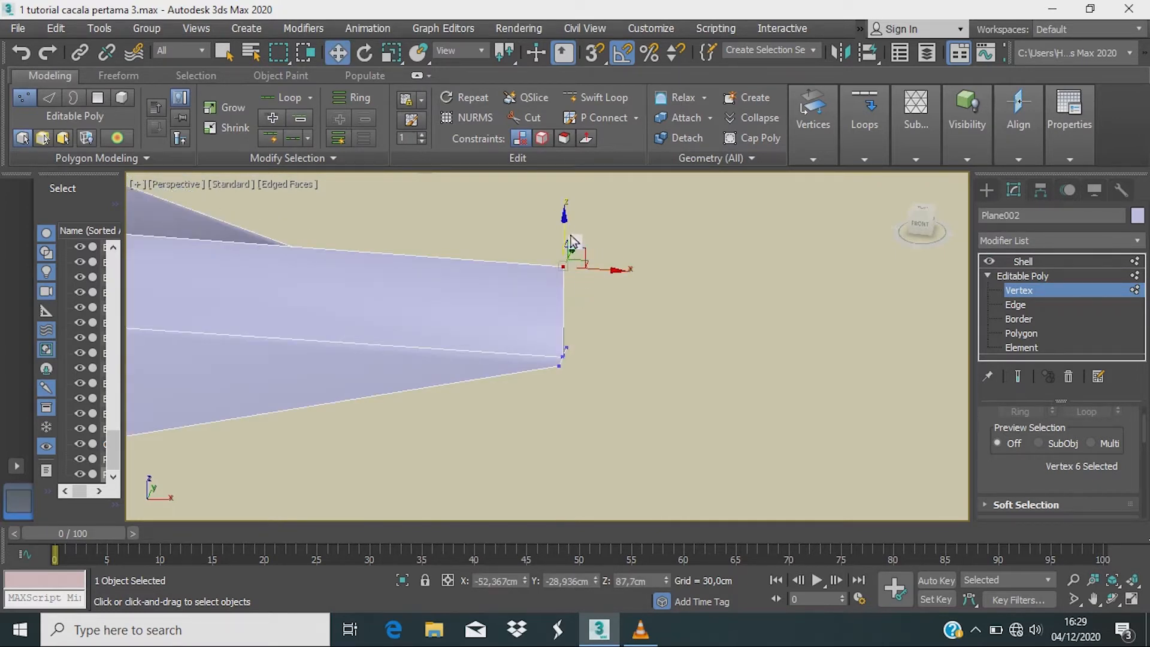
pyautogui.moveTo(565, 230); pyautogui.dragTo(564, 290)
pyautogui.keyDown('alt'); pyautogui.moveTo(567, 296); pyautogui.dragTo(897, 334, button='middle'); pyautogui.keyUp('alt')
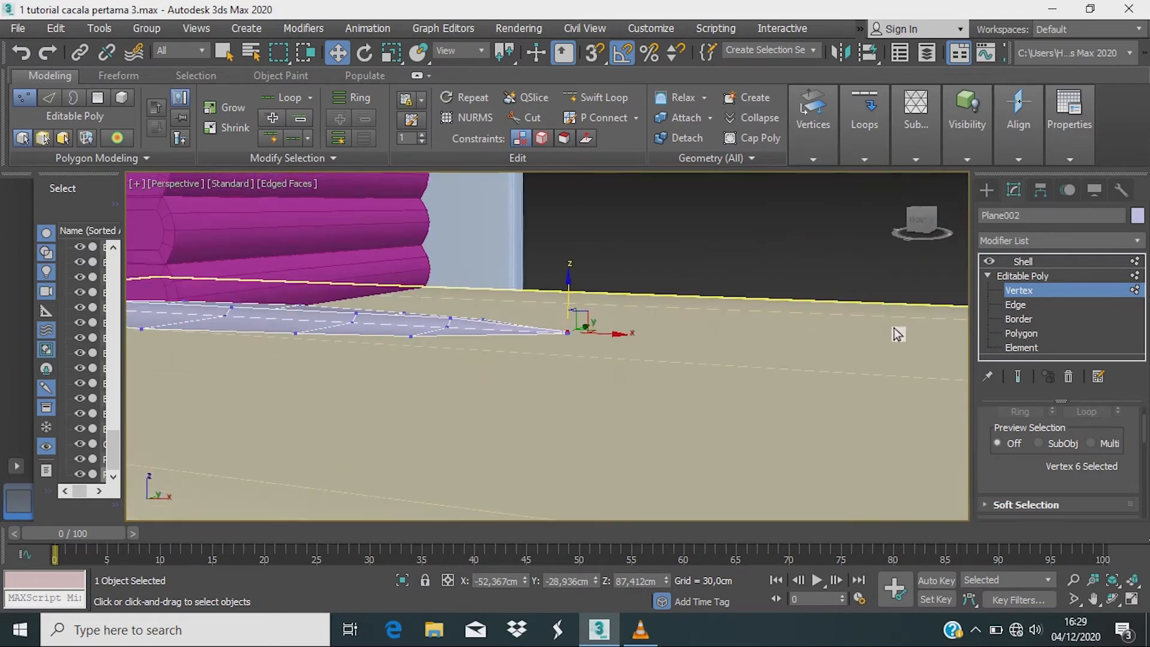
# Step: Leave vertex editing and reduce the leaf's Shell inner amount to 0.18 cm
pyautogui.click(1064, 276)
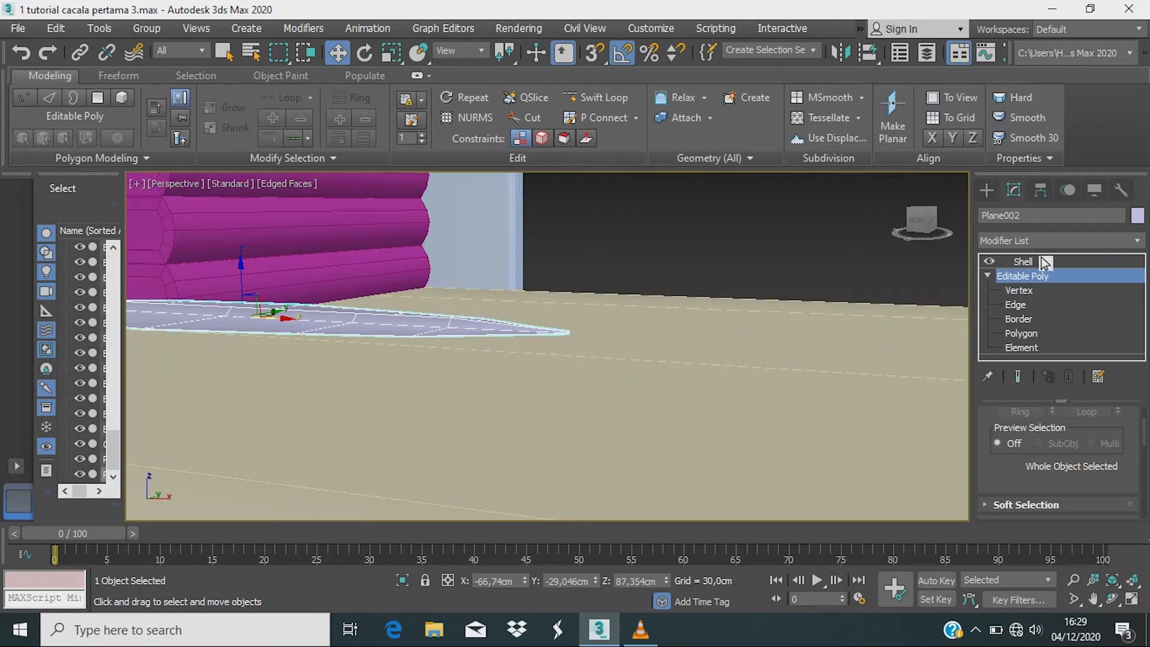
pyautogui.click(1045, 263)
pyautogui.keyDown('alt'); pyautogui.moveTo(616, 377); pyautogui.dragTo(510, 403, button='middle'); pyautogui.keyUp('alt')
pyautogui.scroll(2, 444, 386)
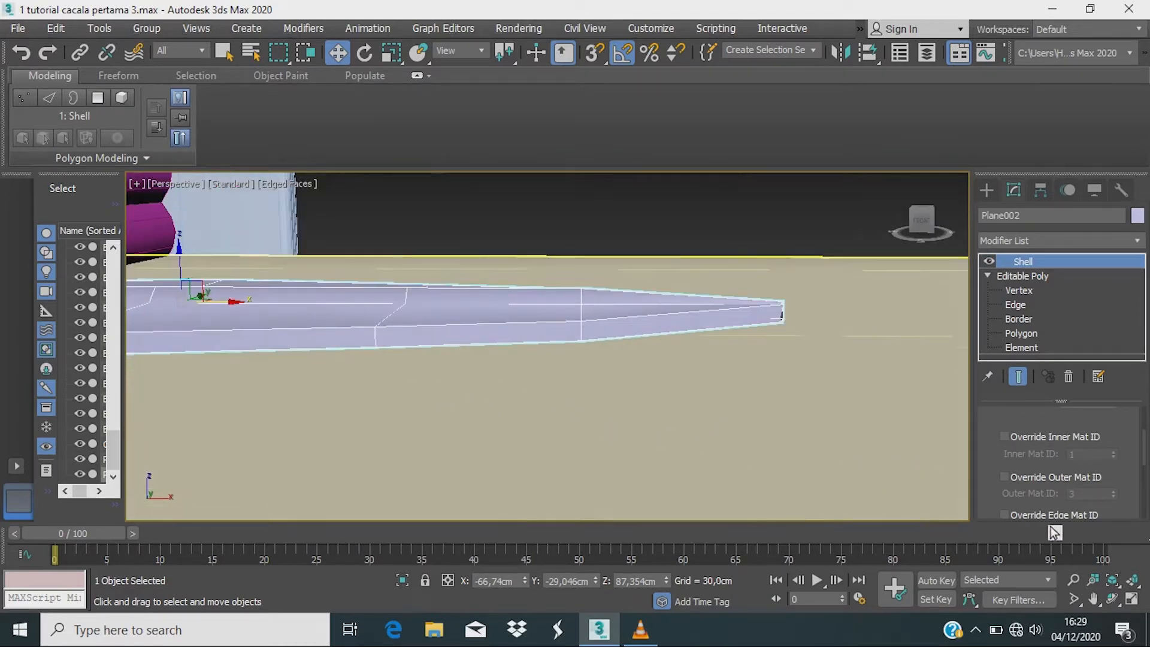
pyautogui.scroll(3, 1055, 489)
pyautogui.scroll(-3, 1059, 470)
pyautogui.scroll(4, 1061, 471)
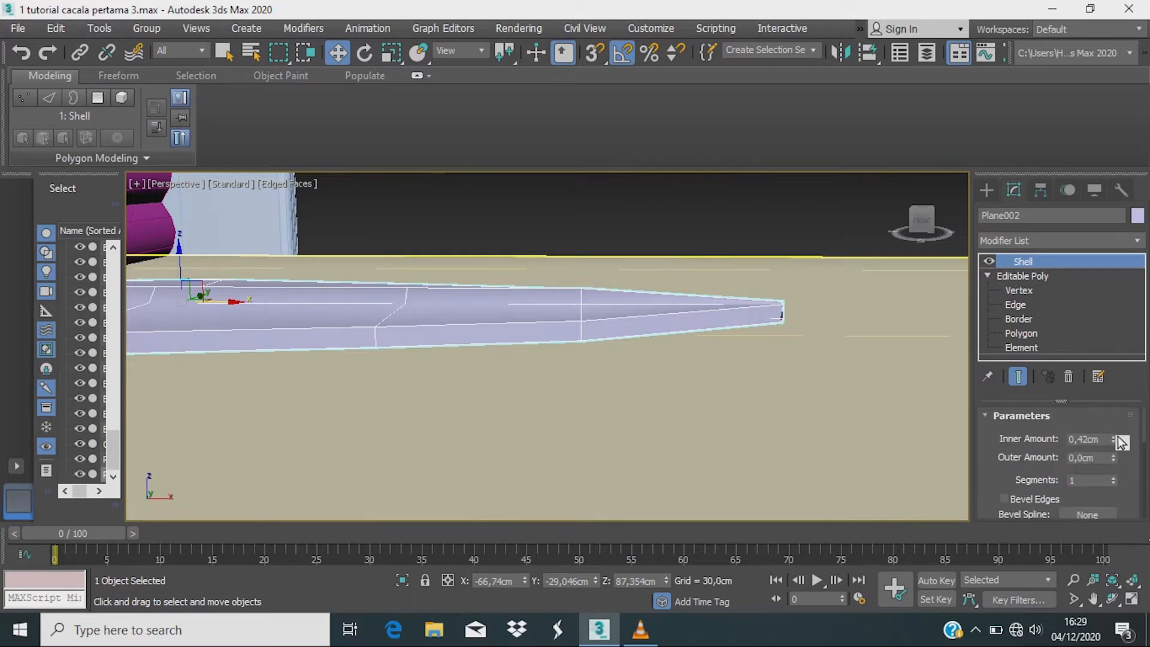
pyautogui.moveTo(1122, 442)
pyautogui.mouseDown()
pyautogui.moveTo(1118, 432)
pyautogui.moveTo(1112, 447)
pyautogui.mouseUp()
pyautogui.scroll(-4, 853, 408)
pyautogui.keyDown('alt'); pyautogui.moveTo(853, 408); pyautogui.dragTo(732, 450, button='middle'); pyautogui.keyUp('alt')
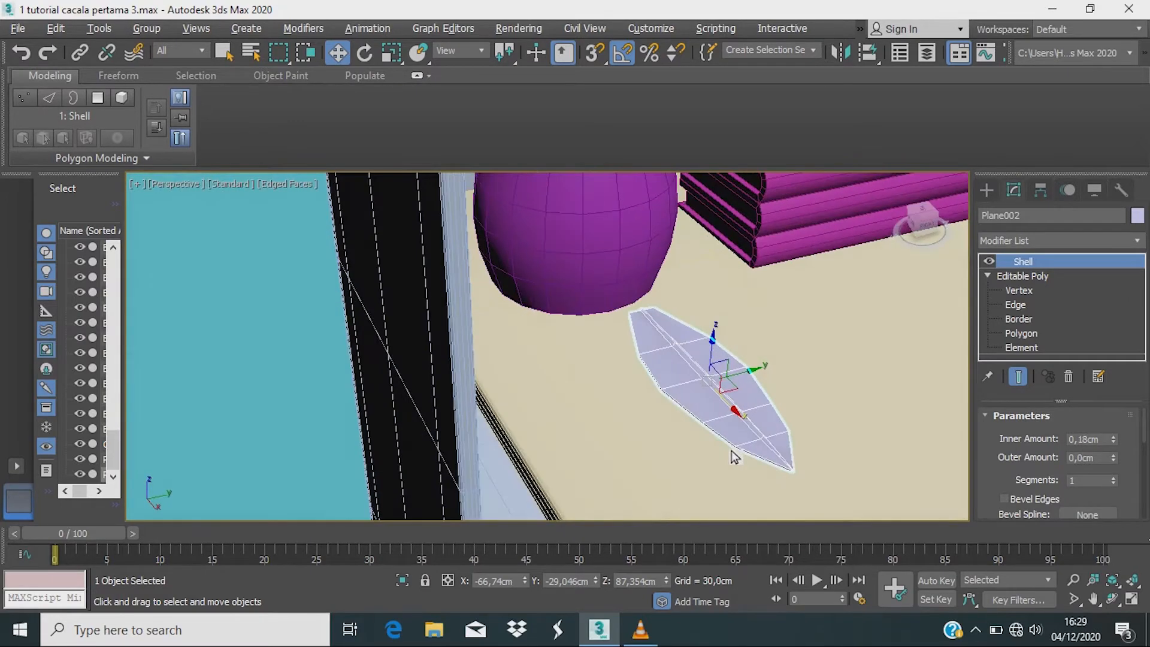
# Step: Isolate the leaf and show it in the Front view with its base-mesh vertices open for editing
pyautogui.scroll(2, 732, 450)
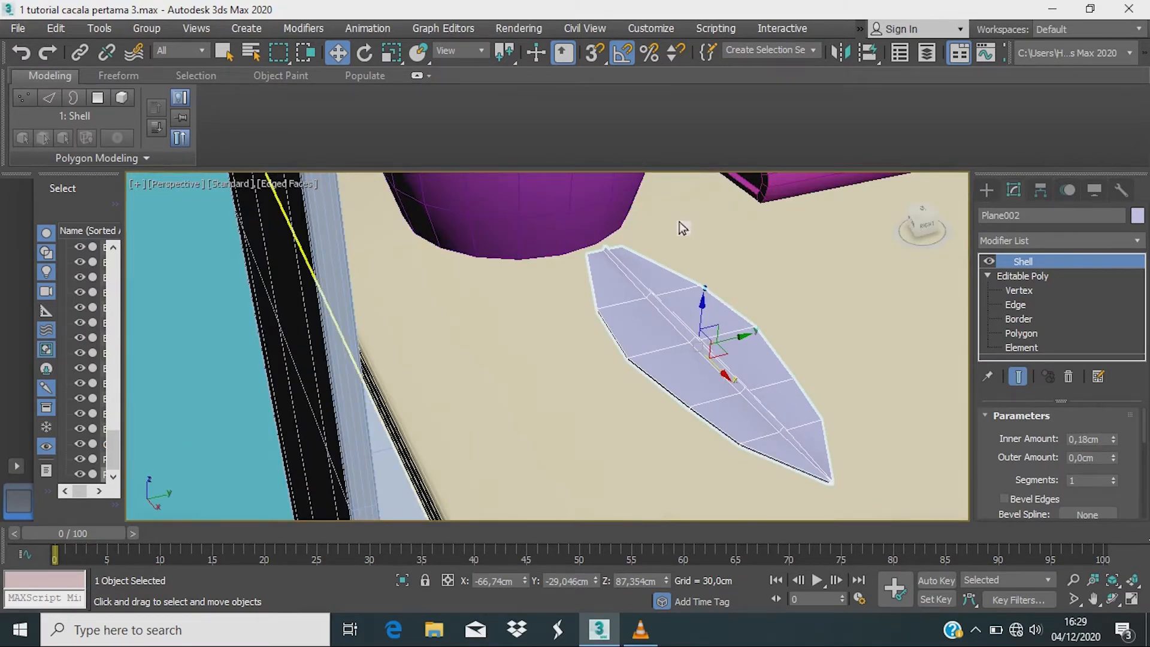
pyautogui.scroll(-3, 698, 327)
pyautogui.keyDown('alt'); pyautogui.moveTo(698, 329); pyautogui.dragTo(785, 358, button='middle'); pyautogui.keyUp('alt')
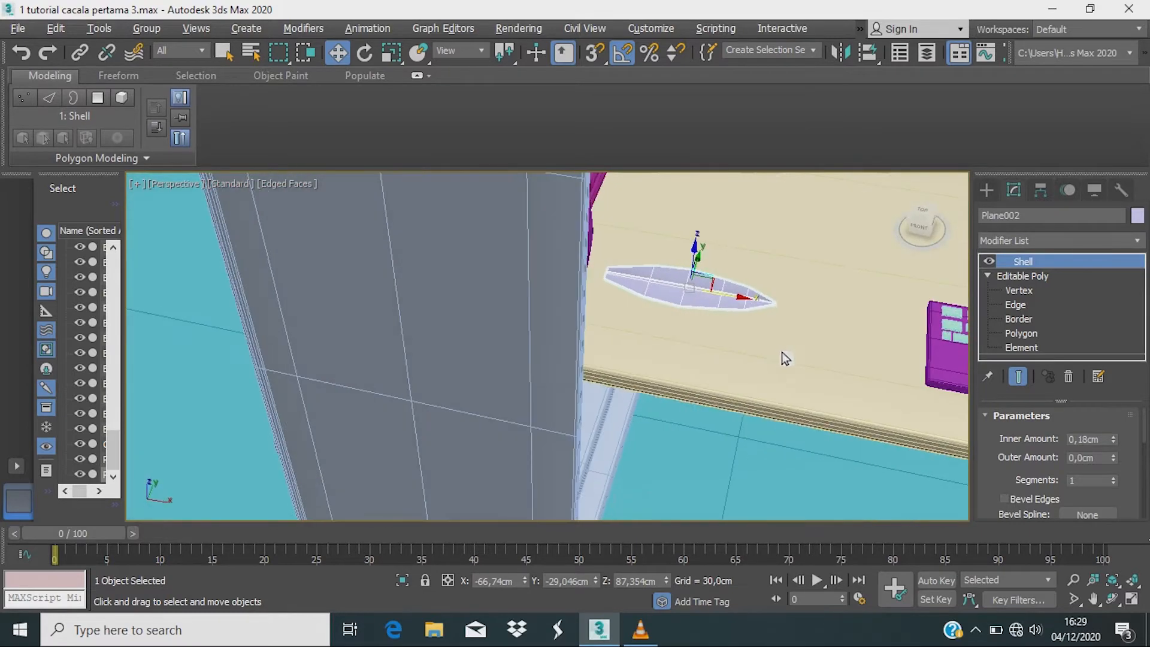
pyautogui.click(402, 581)
pyautogui.keyDown('alt'); pyautogui.moveTo(642, 342); pyautogui.dragTo(952, 324, button='middle'); pyautogui.keyUp('alt')
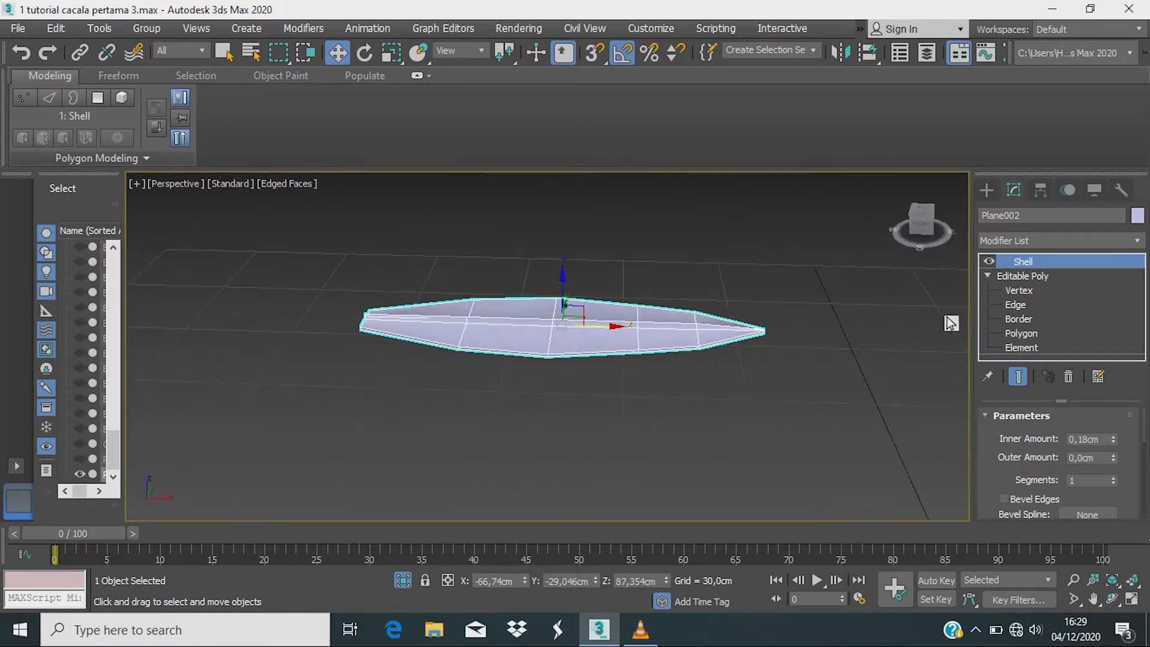
pyautogui.click(1025, 276)
pyautogui.click(1019, 291)
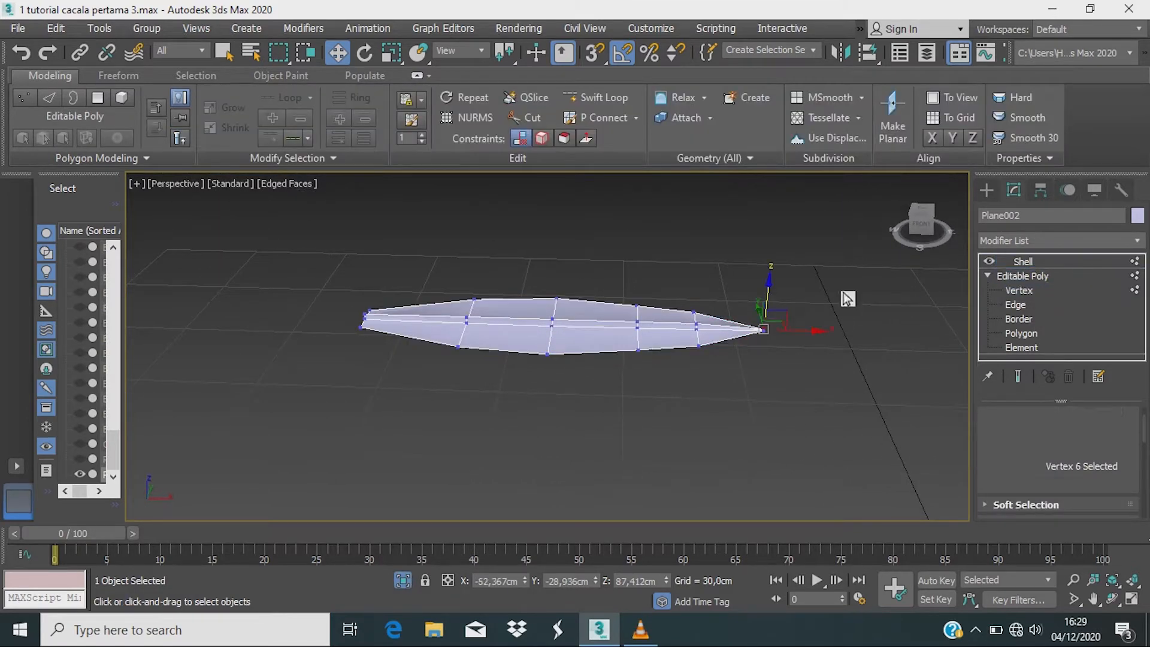
pyautogui.keyDown('alt'); pyautogui.moveTo(620, 400); pyautogui.dragTo(671, 363, button='middle'); pyautogui.keyUp('alt')
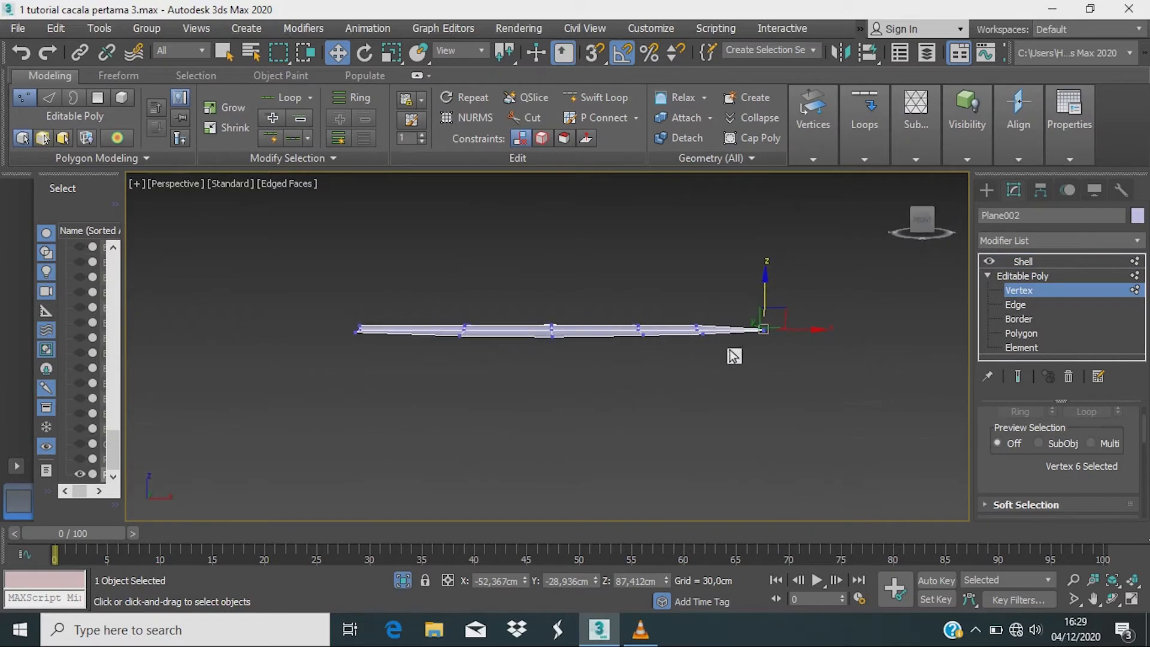
pyautogui.click(926, 228)
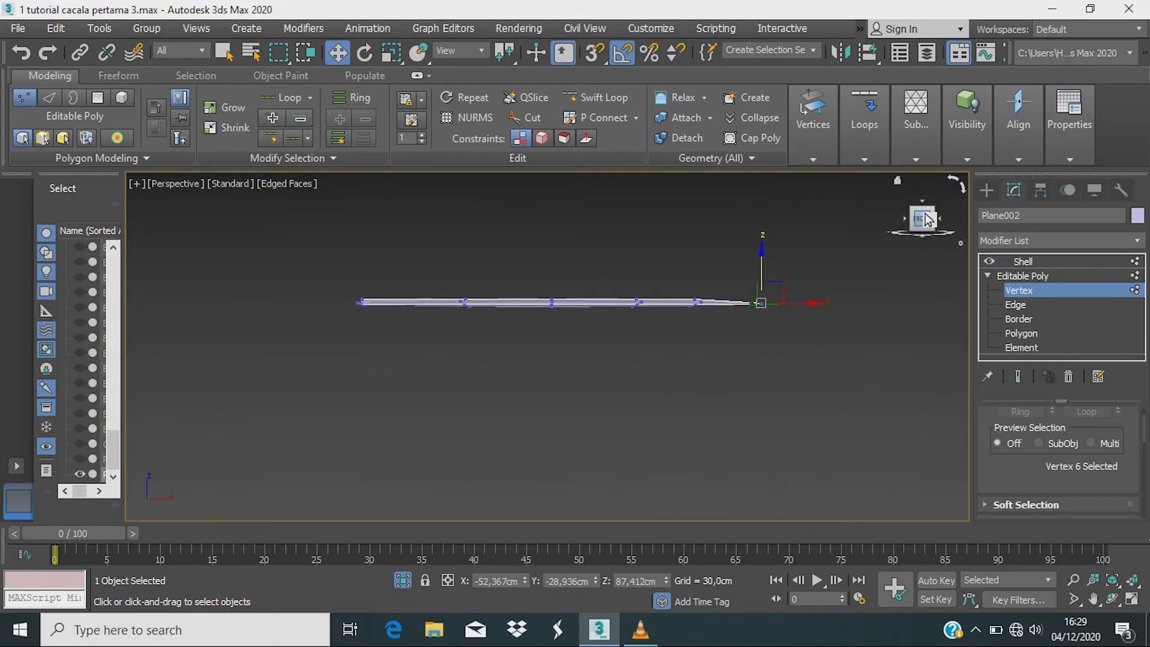
pyautogui.press('f')
pyautogui.moveTo(759, 421); pyautogui.dragTo(520, 417, button='middle')
pyautogui.scroll(1, 587, 420)
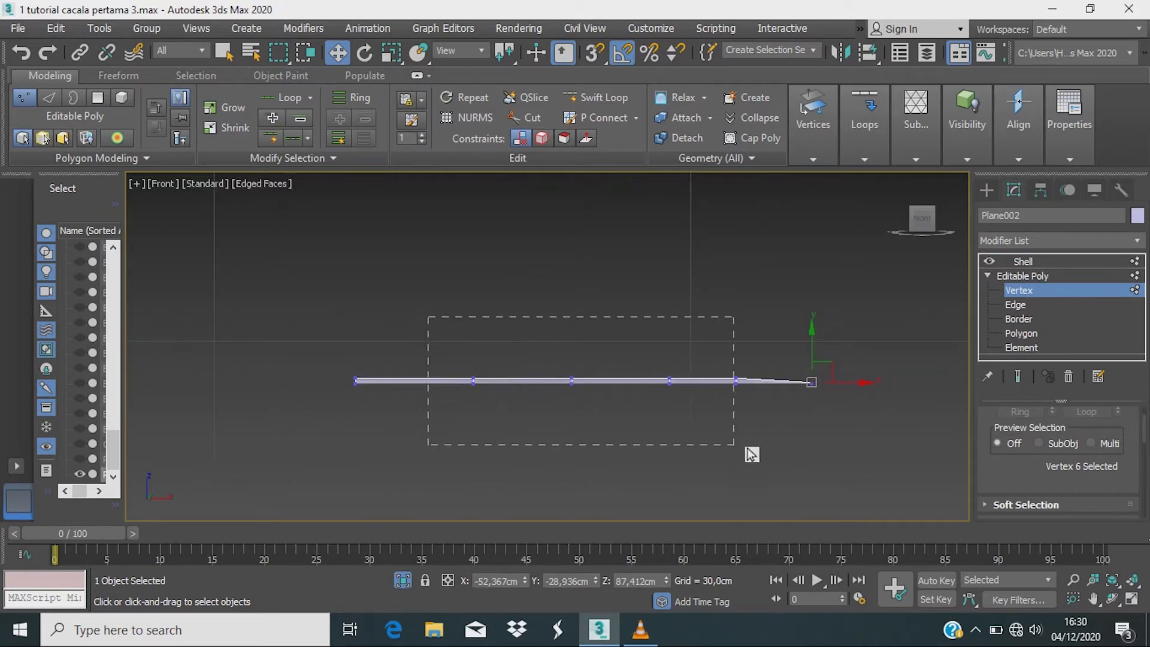
# Step: Arch the leaf by raising its four inner vertex rows to Z 89.021 cm and the middle two rows to Z 90.297 cm
pyautogui.moveTo(752, 454); pyautogui.dragTo(758, 427)
pyautogui.moveTo(618, 343); pyautogui.dragTo(594, 324)
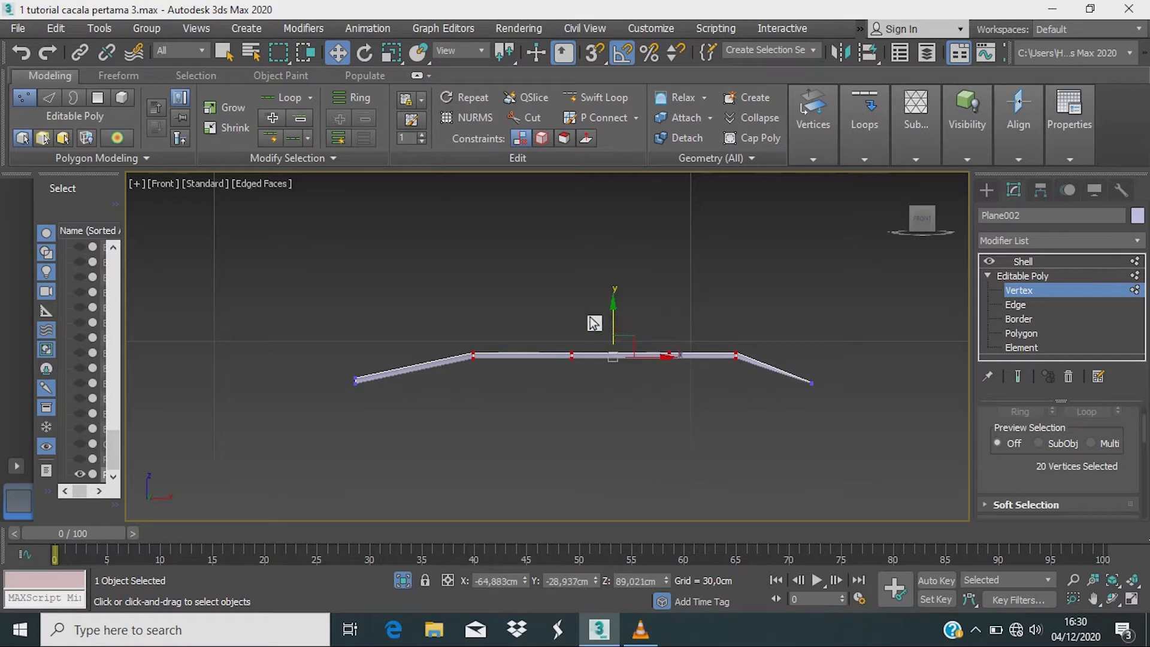
pyautogui.moveTo(678, 406); pyautogui.dragTo(698, 404)
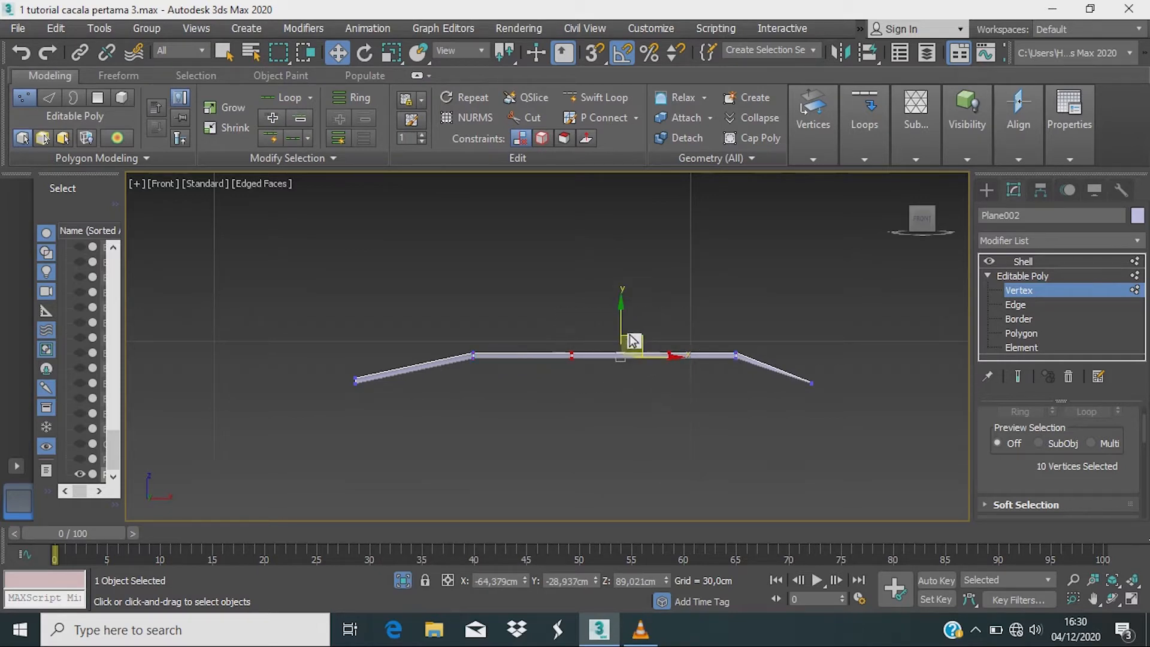
pyautogui.moveTo(627, 326); pyautogui.dragTo(626, 307)
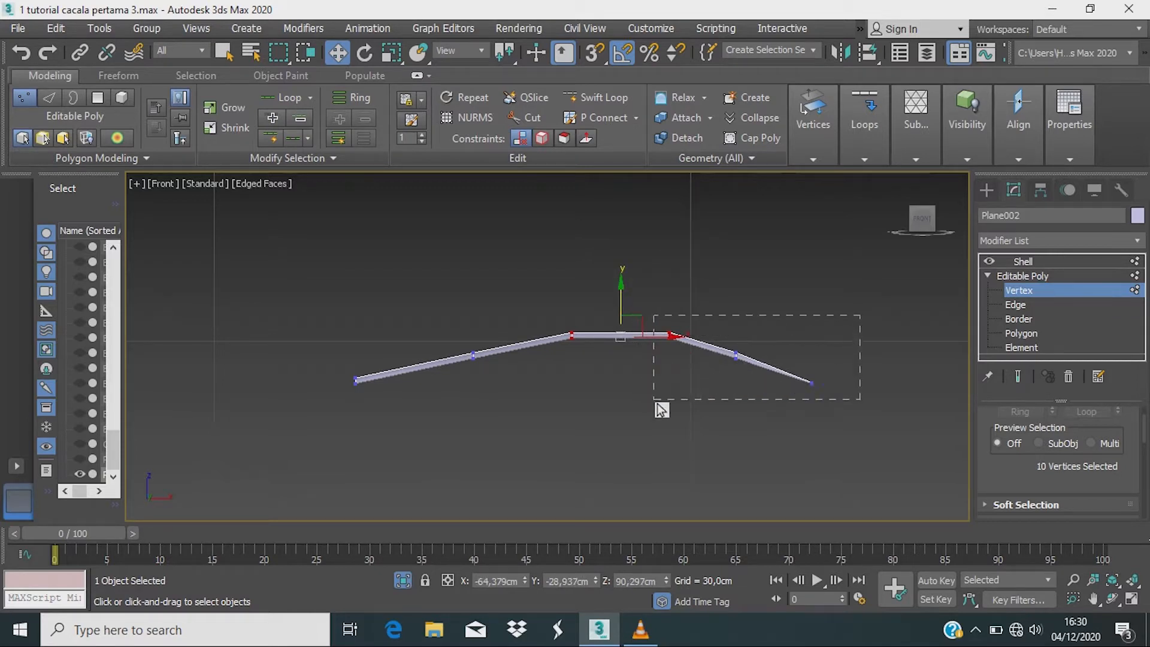
# Step: Lower the three vertex rows at the pointed half by about 1 cm, and raise the innermost of them slightly
pyautogui.moveTo(657, 403); pyautogui.dragTo(658, 405)
pyautogui.moveTo(743, 333); pyautogui.dragTo(743, 344)
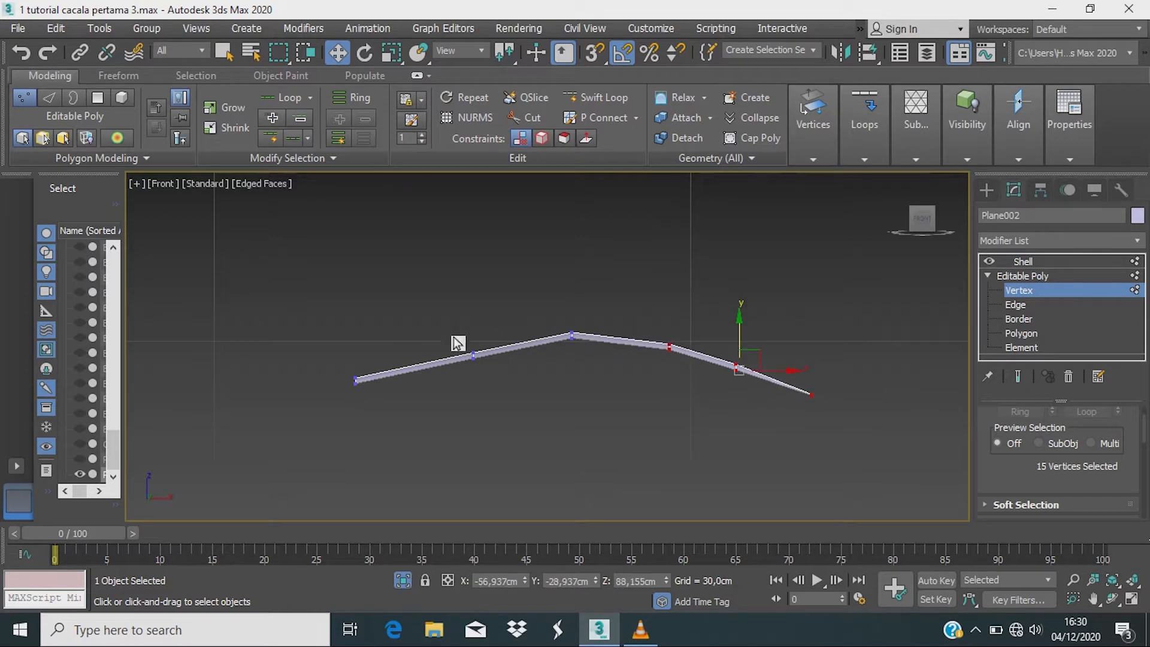
pyautogui.moveTo(533, 398); pyautogui.dragTo(533, 398)
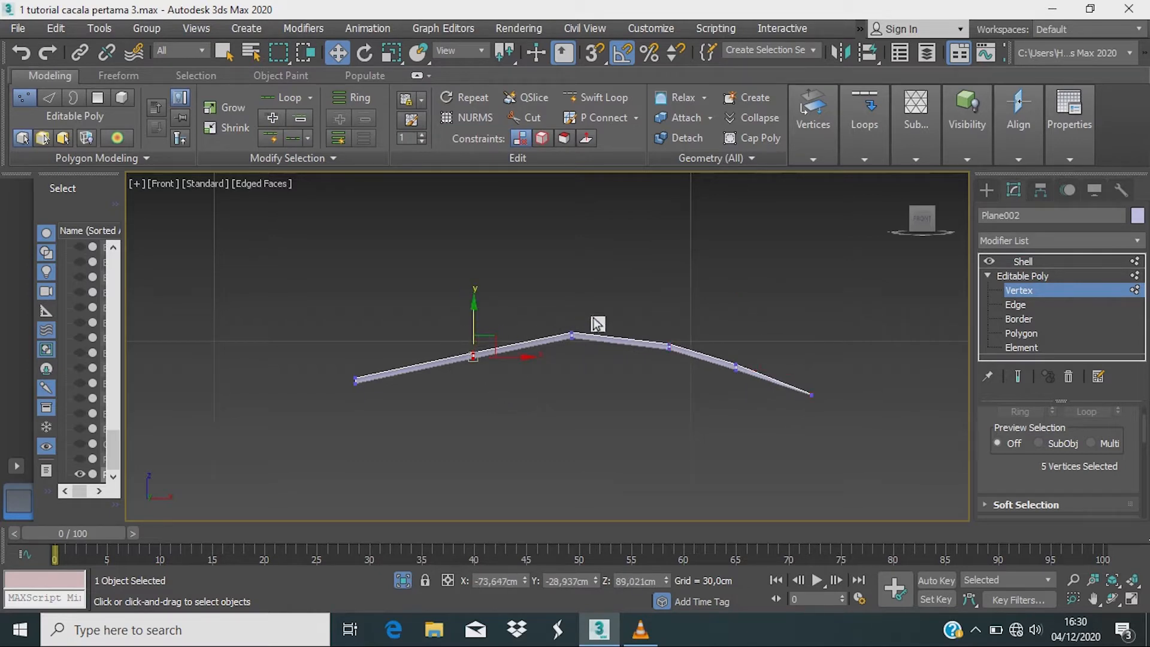
pyautogui.moveTo(686, 325); pyautogui.dragTo(650, 363)
pyautogui.moveTo(677, 315); pyautogui.dragTo(678, 307)
# Step: Bend the pointed tip down and inward by lowering its last two vertex rows, with the end row at about X -54.887, Z 84.006 cm
pyautogui.moveTo(788, 390); pyautogui.dragTo(725, 455)
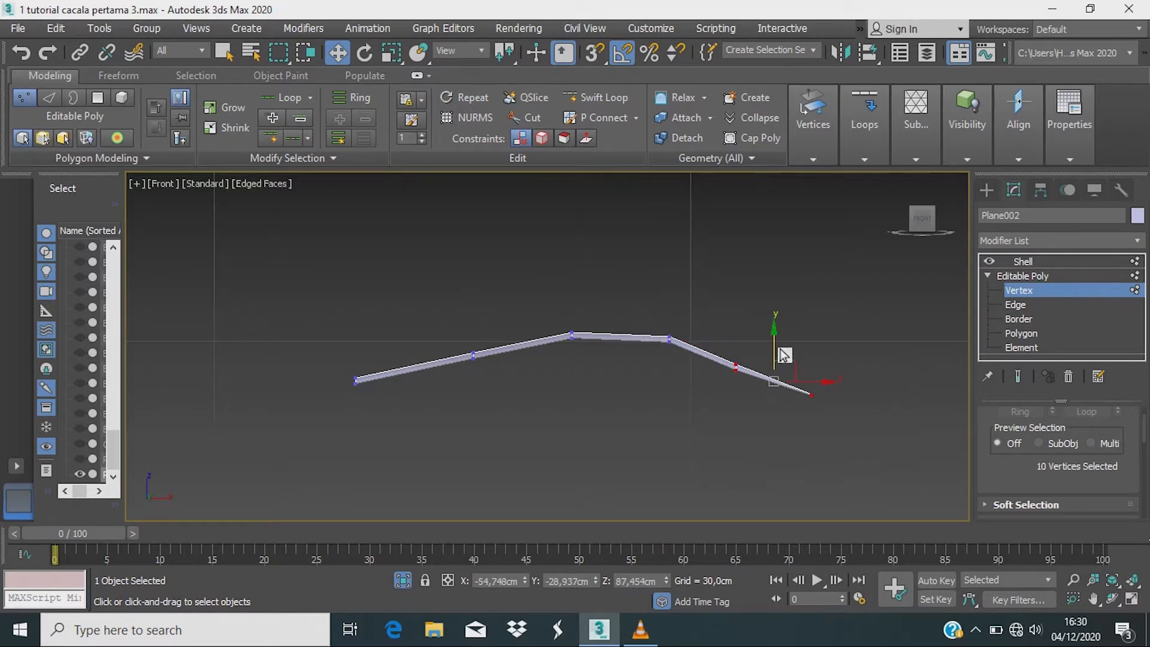
pyautogui.moveTo(785, 355); pyautogui.dragTo(795, 437)
pyautogui.click(804, 407)
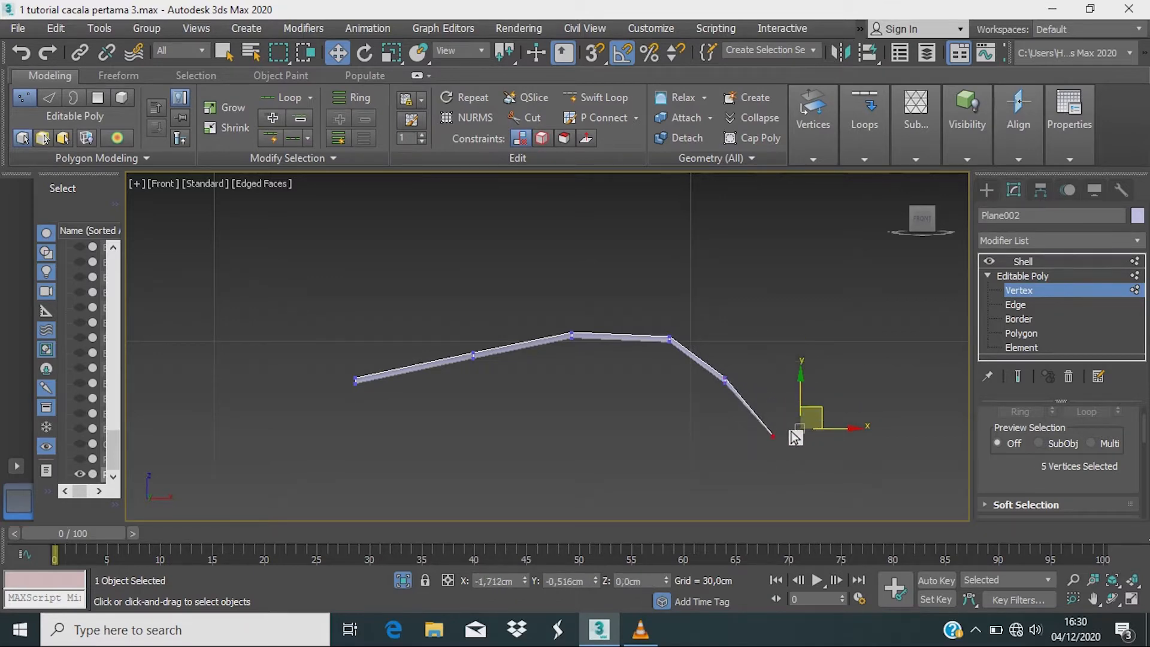
pyautogui.moveTo(797, 437)
pyautogui.keyDown('alt'); pyautogui.mouseDown(button='middle')
pyautogui.moveTo(763, 468)
pyautogui.moveTo(794, 431)
pyautogui.mouseUp(button='middle'); pyautogui.keyUp('alt')
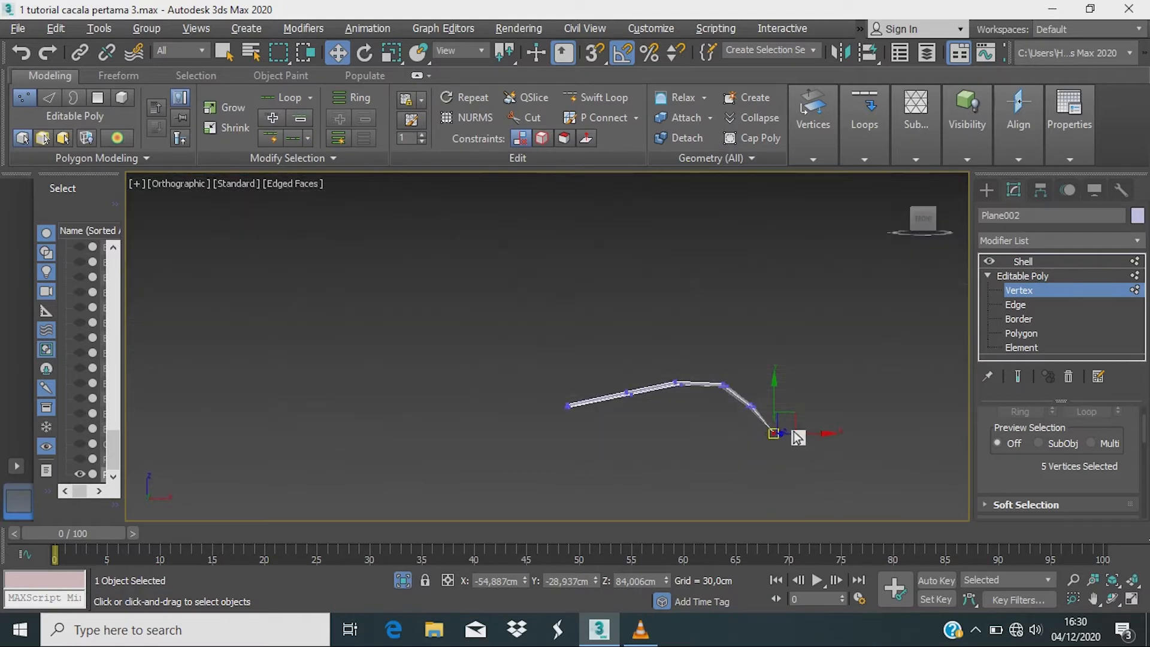
# Step: Leave the leaf's vertex editing for its Shell level and end isolation to bring back the hidden scene objects
pyautogui.click(1037, 275)
pyautogui.click(1032, 261)
pyautogui.keyDown('alt'); pyautogui.moveTo(856, 380); pyautogui.dragTo(494, 495, button='middle'); pyautogui.keyUp('alt')
pyautogui.click(410, 581)
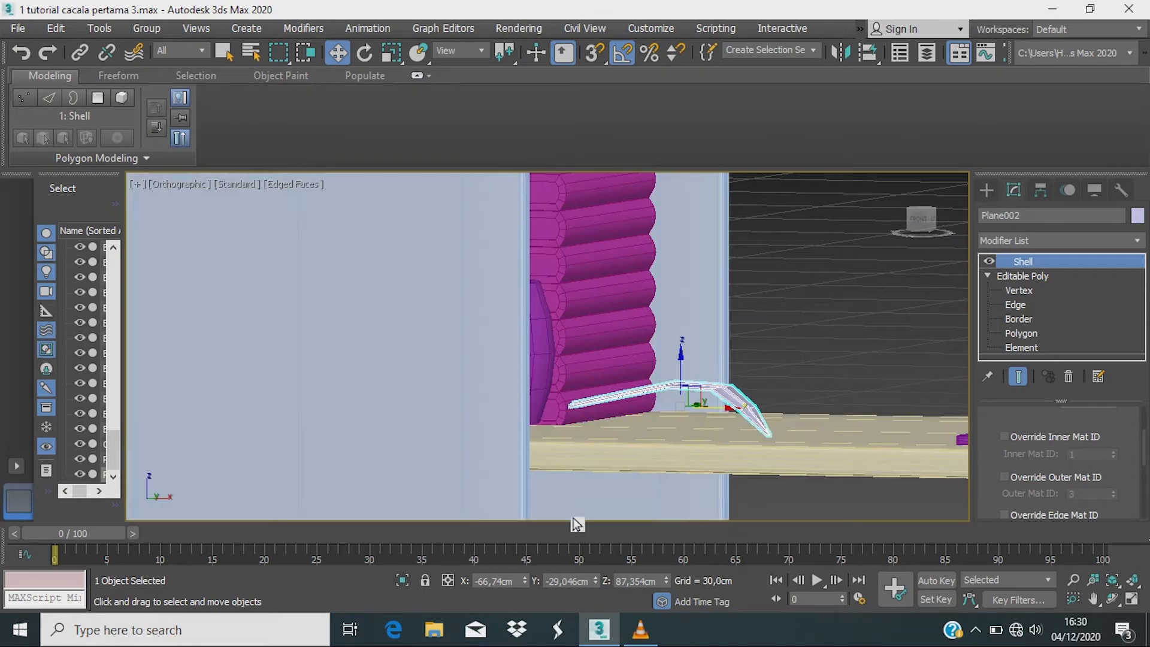
# Step: In the Perspective view, move the leaf up over the container's rim to about X -81.114, Z 103.59 cm
pyautogui.press('p')
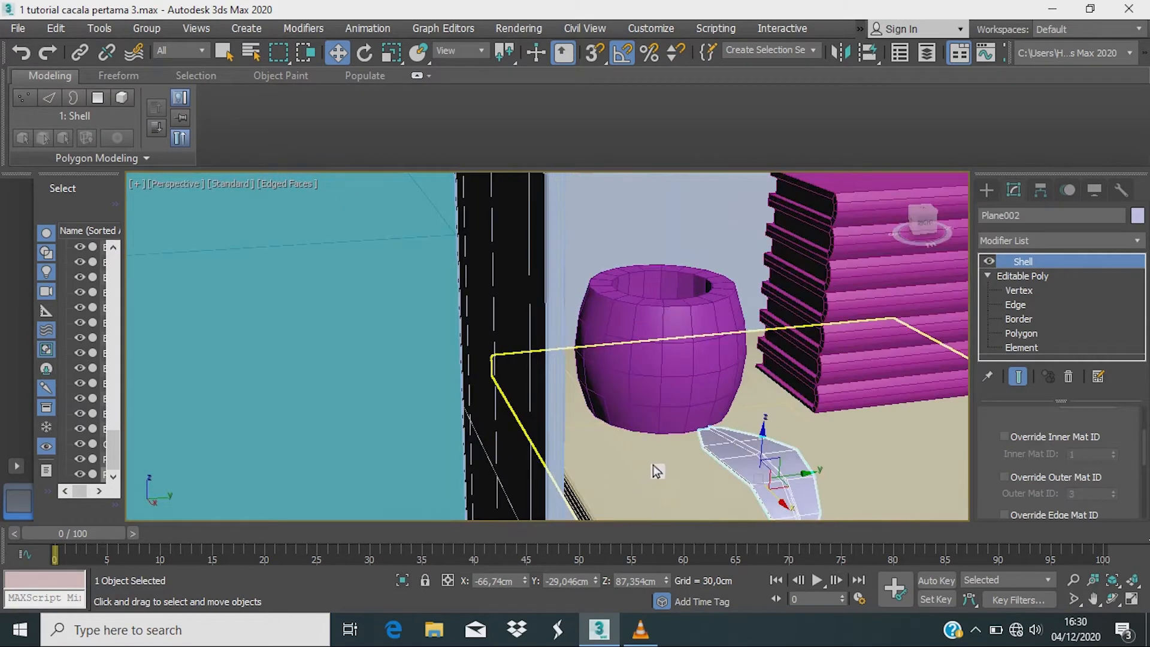
pyautogui.moveTo(678, 473); pyautogui.dragTo(581, 419, button='middle')
pyautogui.keyDown('alt'); pyautogui.moveTo(634, 498); pyautogui.dragTo(664, 413, button='middle'); pyautogui.keyUp('alt')
pyautogui.moveTo(665, 418); pyautogui.dragTo(577, 338)
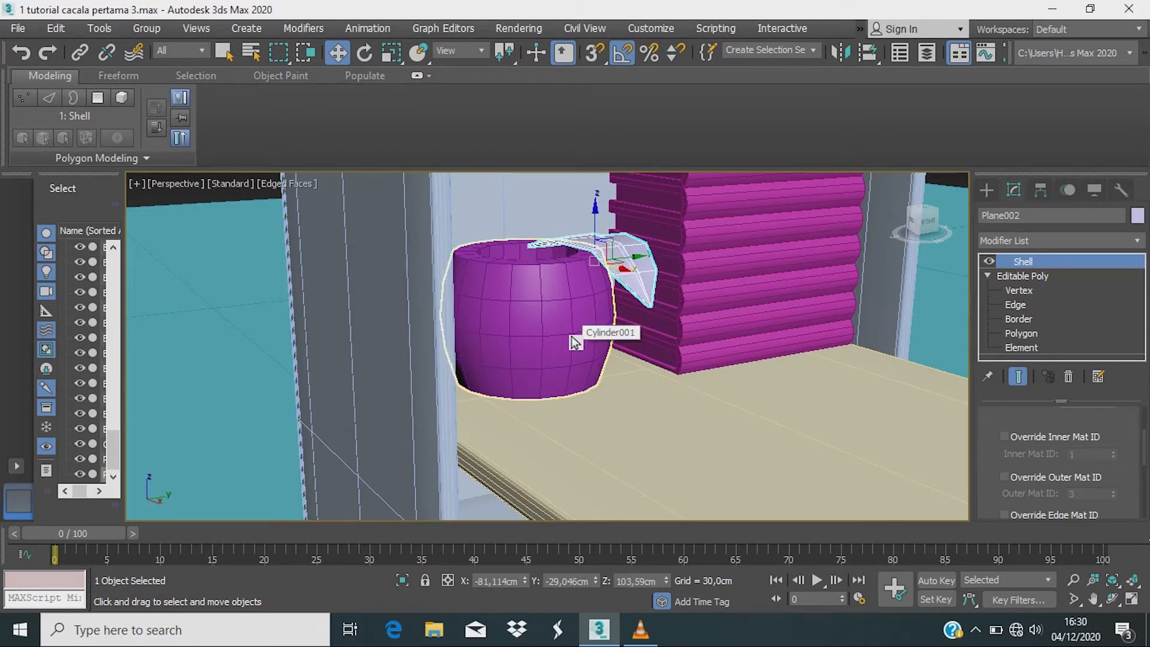
# Step: Isolate the leaf together with the rounded container and view them from the side
pyautogui.keyDown('ctrl'); pyautogui.click(563, 341); pyautogui.keyUp('ctrl')
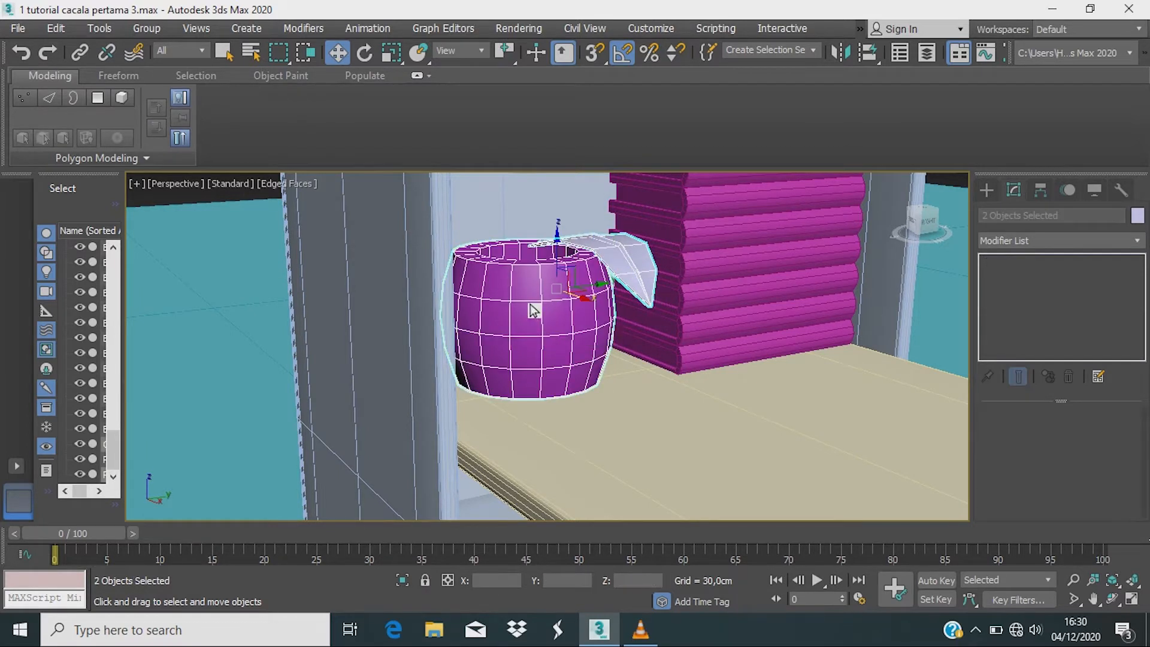
pyautogui.click(411, 584)
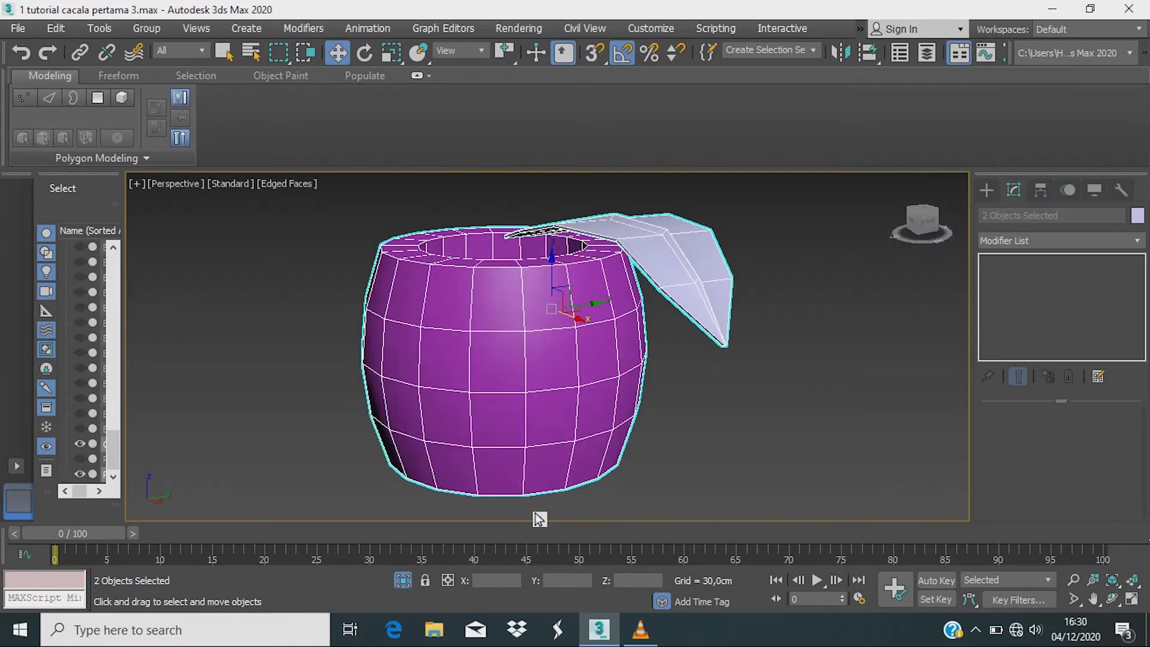
pyautogui.keyDown('alt'); pyautogui.moveTo(537, 533); pyautogui.dragTo(653, 483, button='middle'); pyautogui.keyUp('alt')
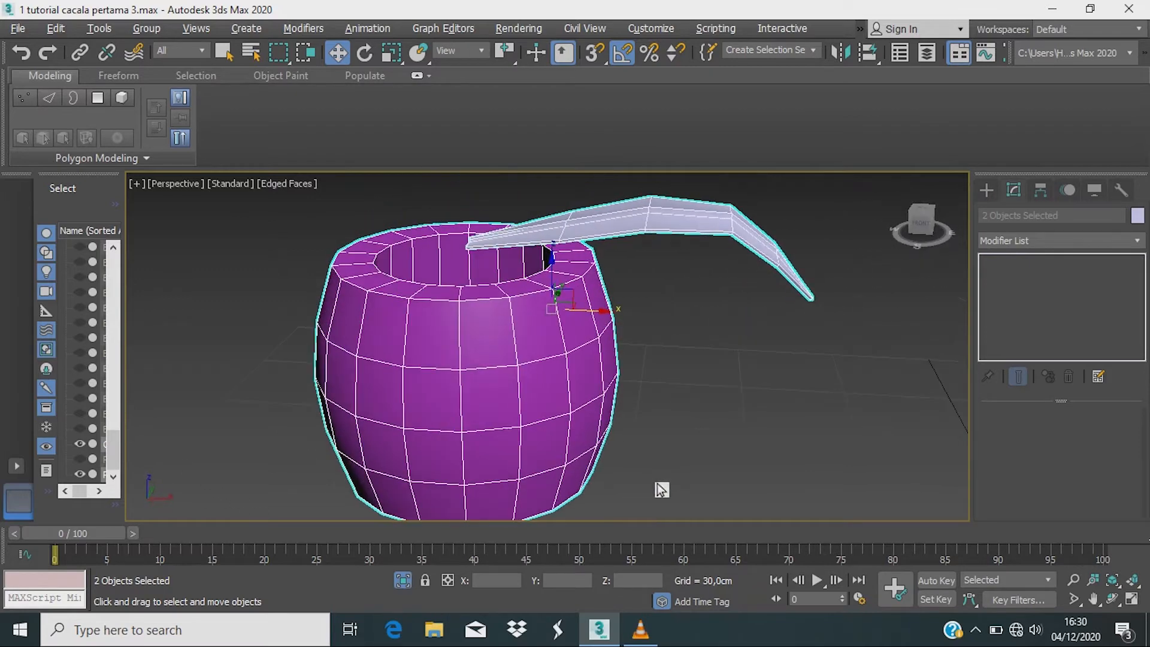
pyautogui.keyDown('alt'); pyautogui.moveTo(573, 413); pyautogui.dragTo(597, 395, button='middle'); pyautogui.keyUp('alt')
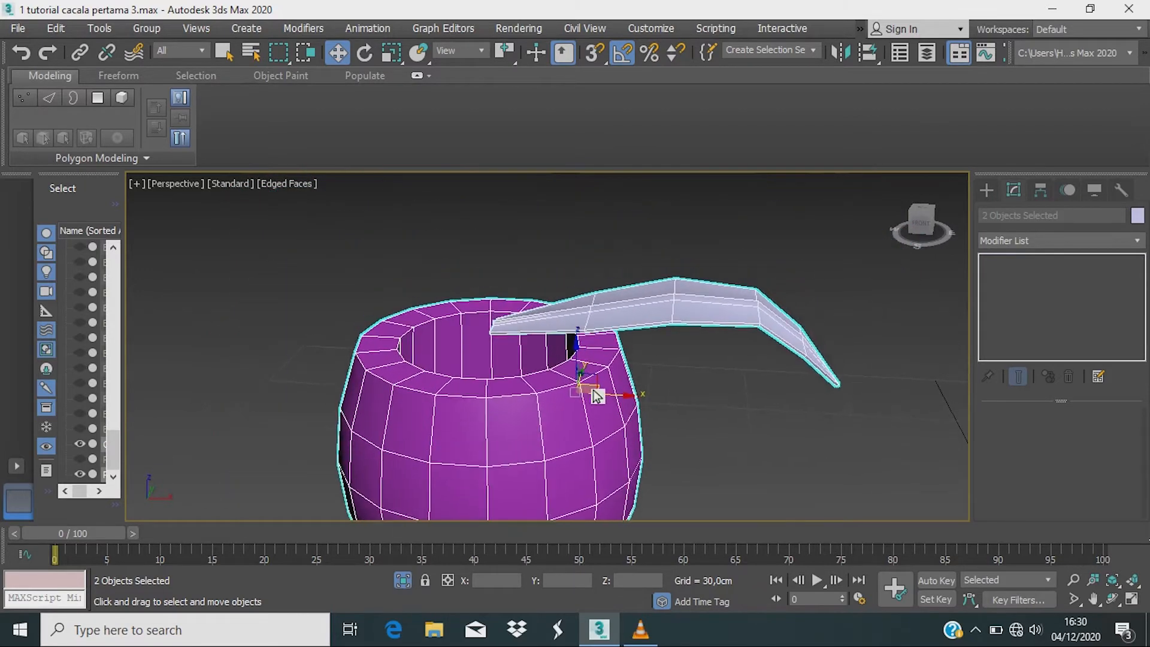
# Step: Rotate only the leaf by -35 degrees about the Y axis so its base points down into the container
pyautogui.click(609, 320)
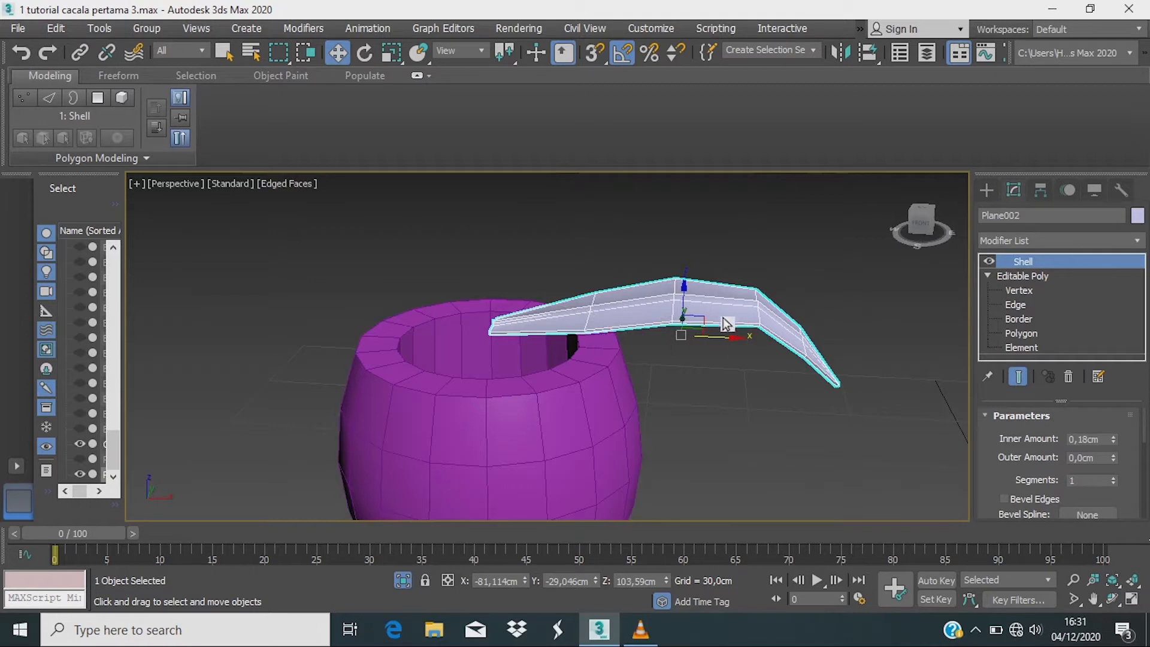
pyautogui.keyDown('alt'); pyautogui.moveTo(727, 324); pyautogui.dragTo(717, 366, button='middle'); pyautogui.keyUp('alt')
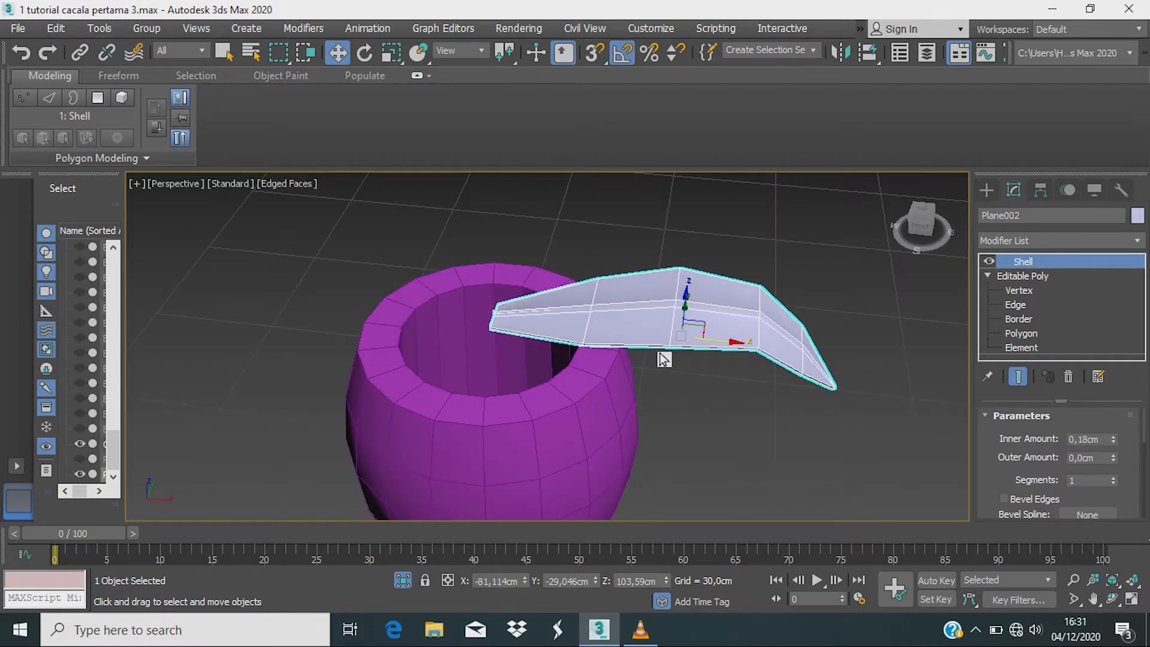
pyautogui.press('e')
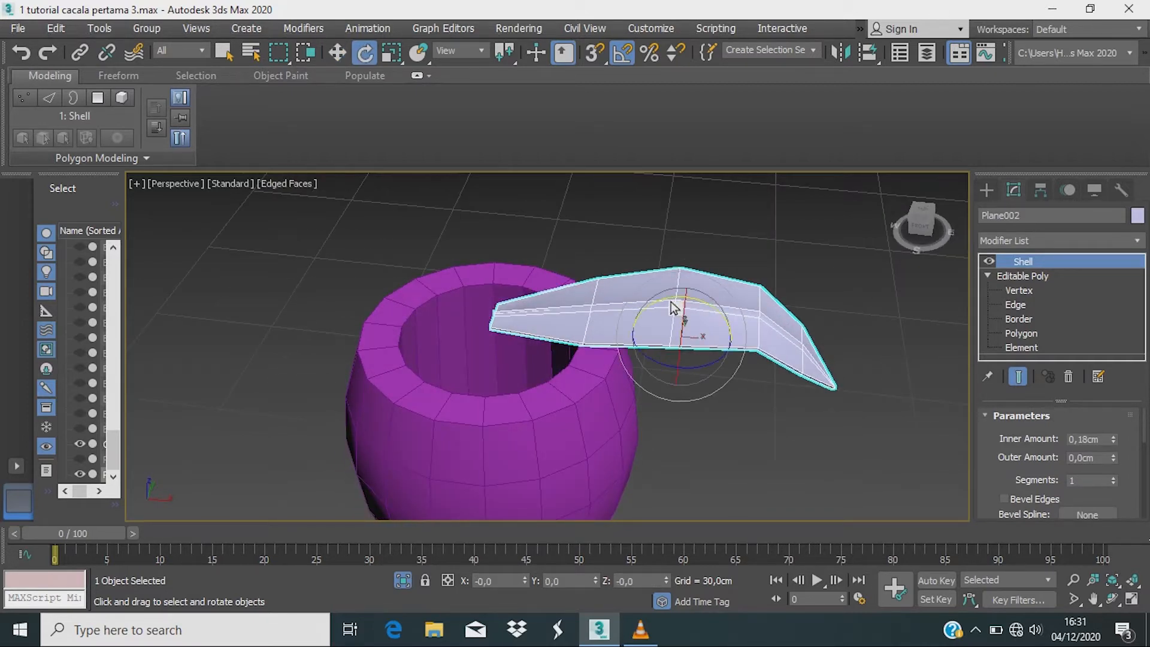
pyautogui.moveTo(675, 305); pyautogui.dragTo(645, 307)
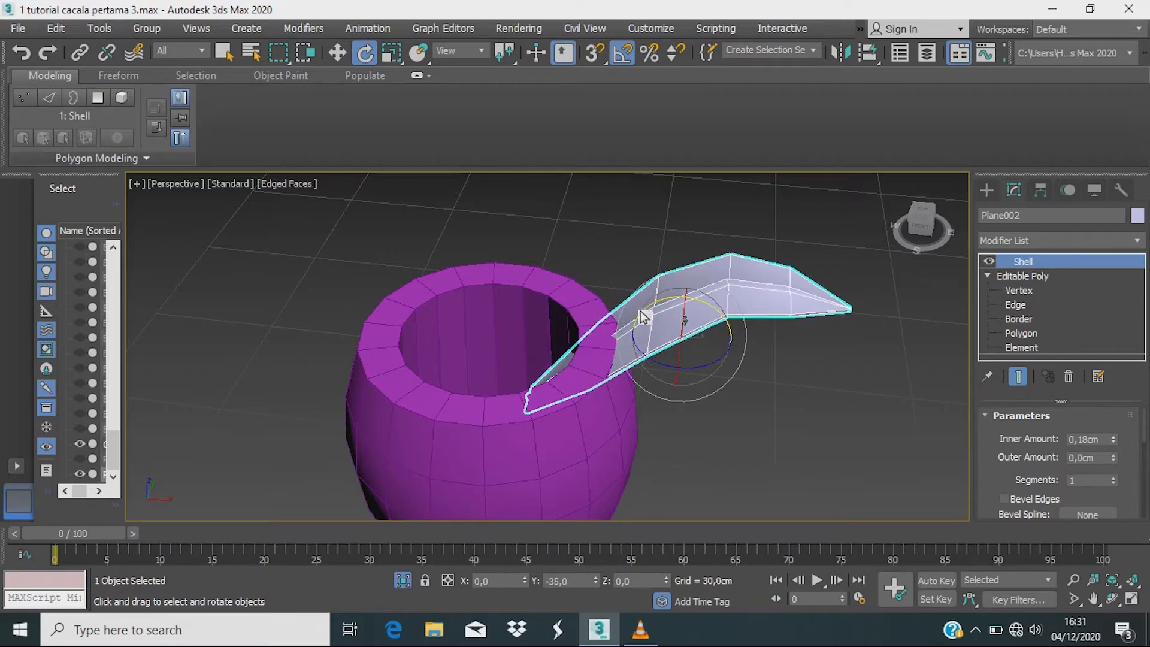
pyautogui.keyDown('alt'); pyautogui.moveTo(682, 407); pyautogui.dragTo(663, 380, button='middle'); pyautogui.keyUp('alt')
# Step: Move the leaf so its base sits inside the container's opening, at about X -82.854, Y -30.308, Z 105.999 cm
pyautogui.press('w')
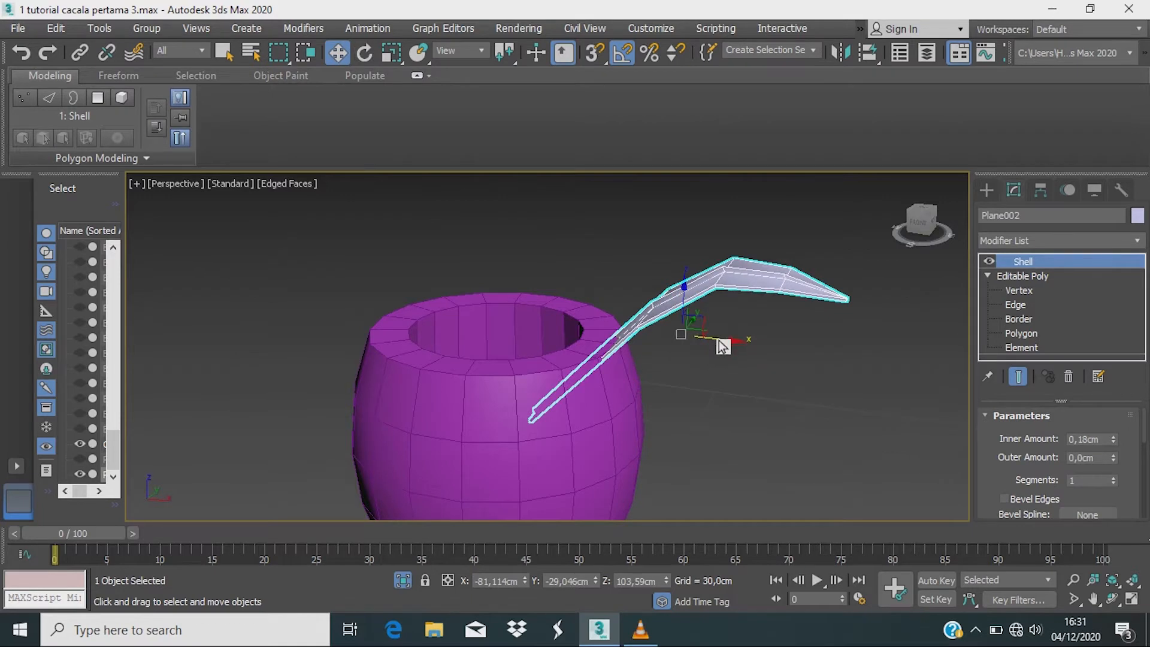
pyautogui.moveTo(723, 347); pyautogui.dragTo(660, 293)
pyautogui.press('r')
pyautogui.keyDown('alt'); pyautogui.moveTo(674, 380); pyautogui.dragTo(623, 451, button='middle'); pyautogui.keyUp('alt')
pyautogui.press('w')
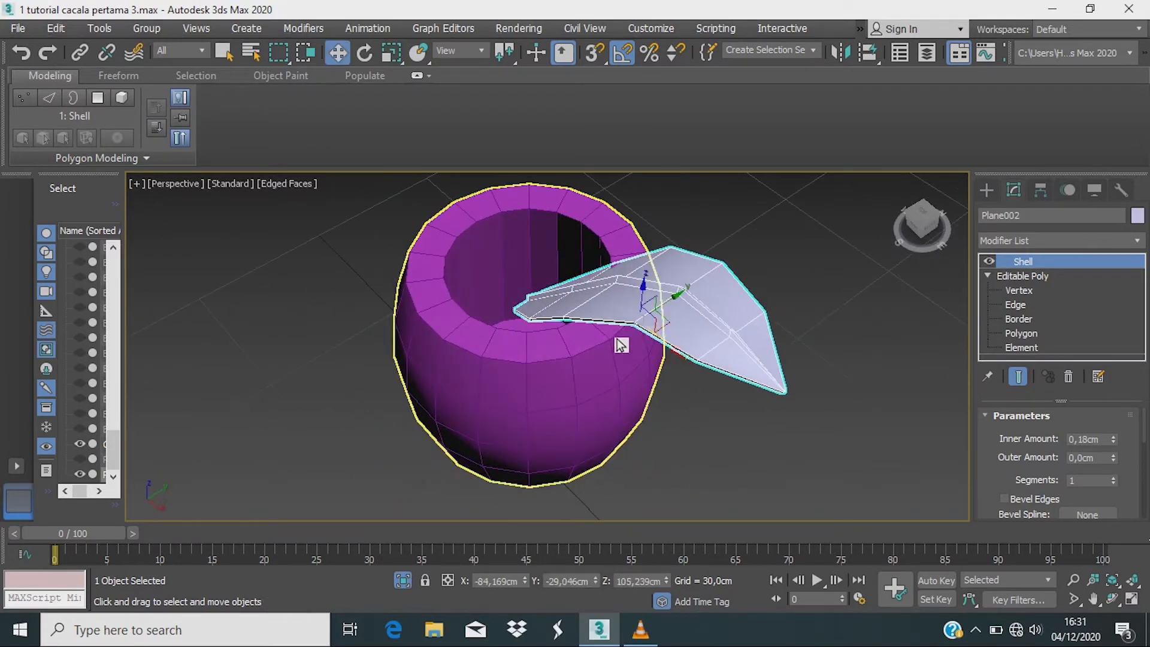
pyautogui.moveTo(662, 321); pyautogui.dragTo(655, 321)
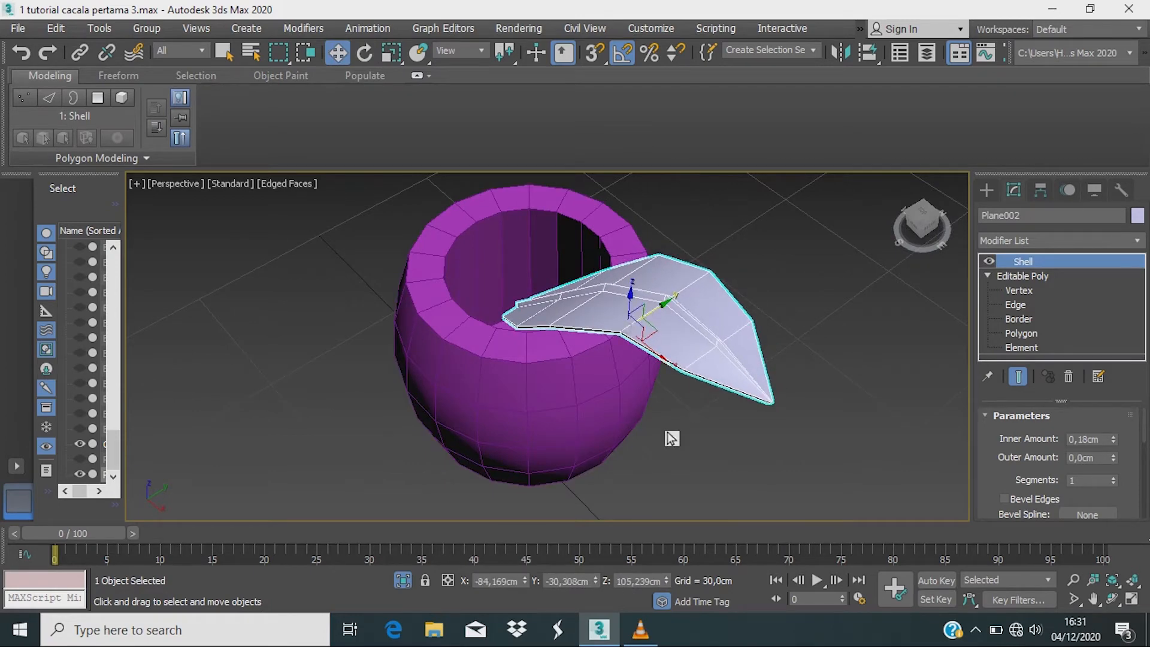
pyautogui.keyDown('alt'); pyautogui.moveTo(671, 438); pyautogui.dragTo(712, 388, button='middle'); pyautogui.keyUp('alt')
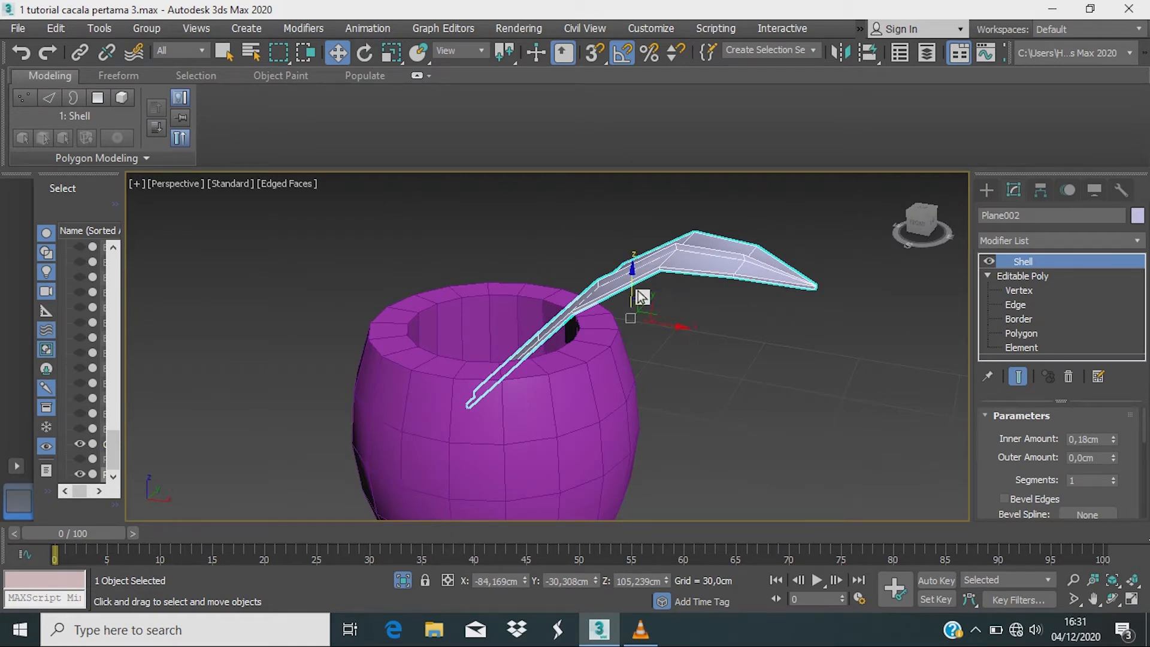
pyautogui.moveTo(640, 296); pyautogui.dragTo(683, 324)
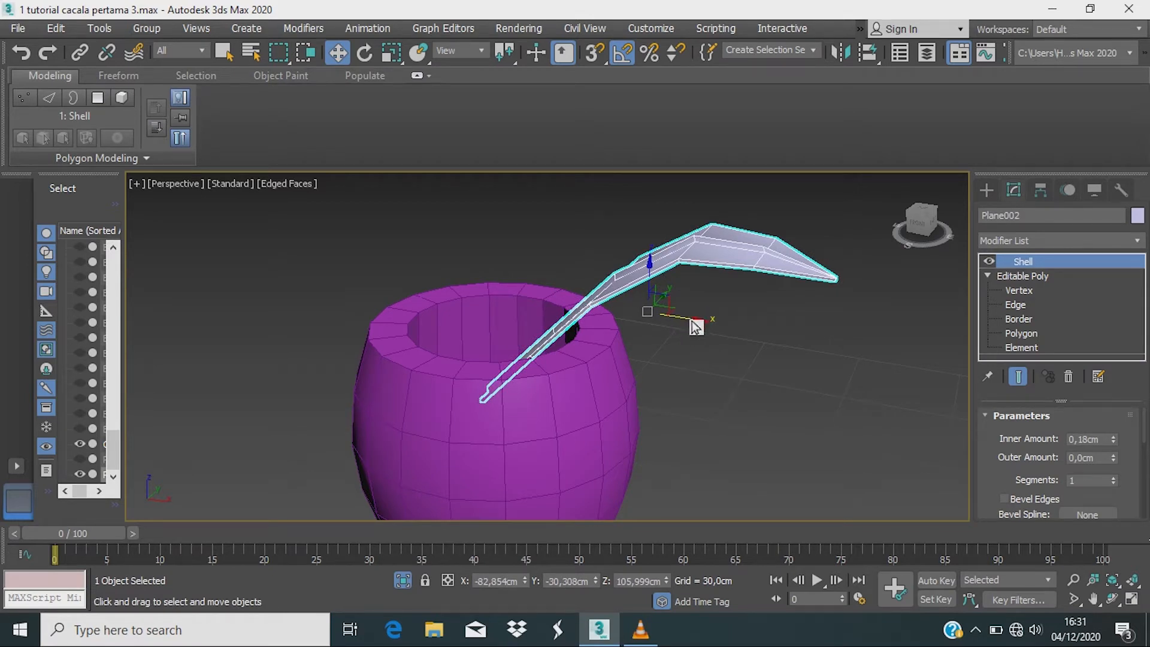
# Step: Copy the leaf along X to about X -89.515 cm and mirror the copy about the X axis without cloning
pyautogui.keyDown('shift'); pyautogui.moveTo(695, 326); pyautogui.dragTo(612, 311); pyautogui.keyUp('shift')
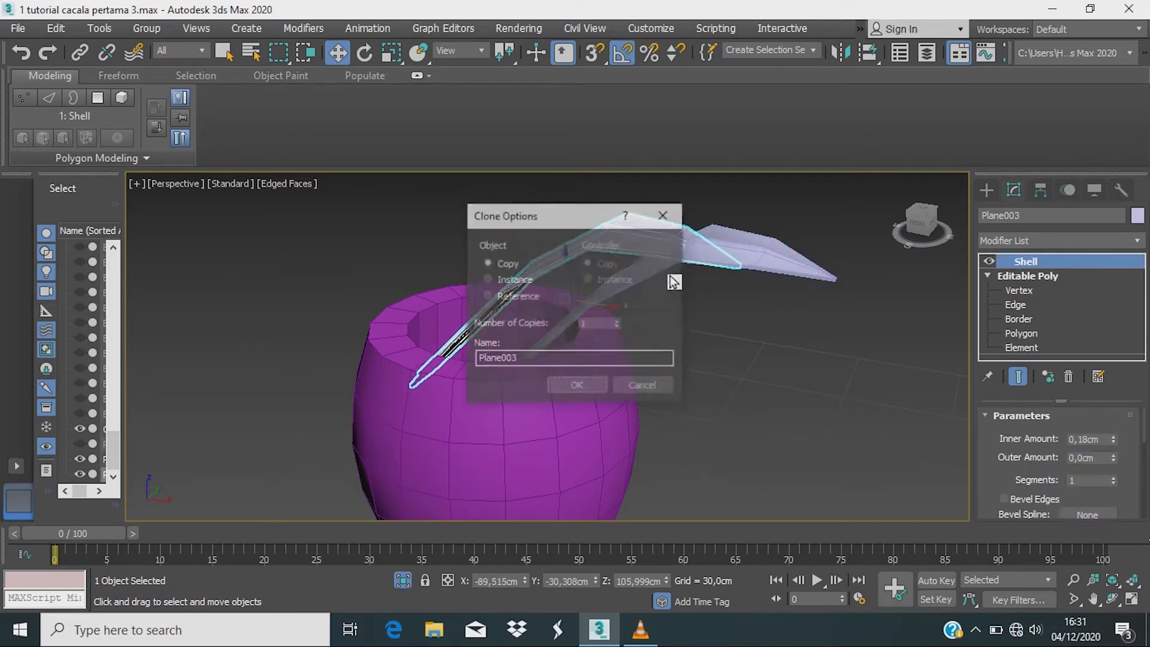
pyautogui.click(584, 386)
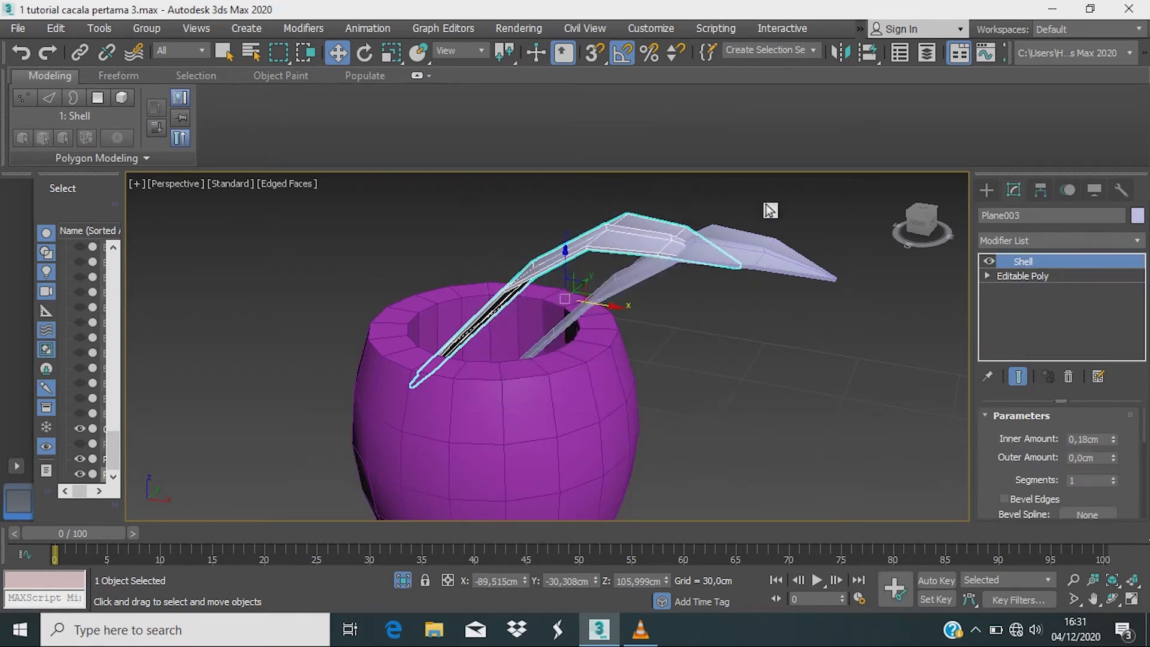
pyautogui.click(845, 55)
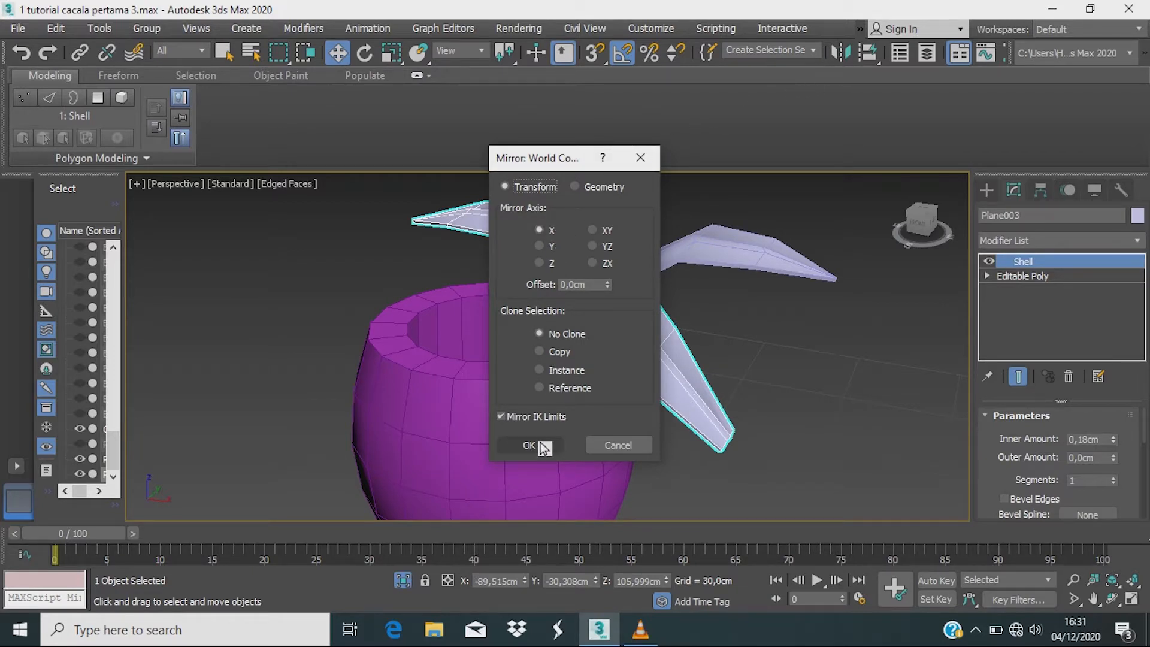
pyautogui.click(543, 446)
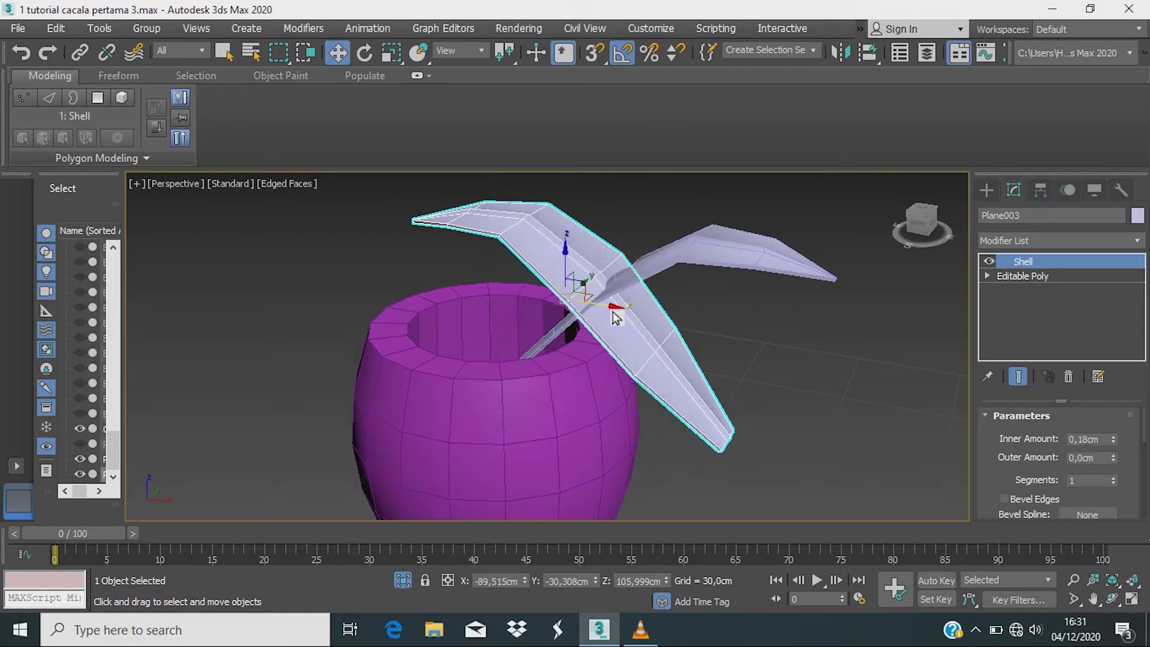
# Step: Move the mirrored leaf to about X -107.975 cm so its base meets the first leaf's base inside the container
pyautogui.moveTo(615, 317); pyautogui.dragTo(426, 217)
pyautogui.keyDown('alt'); pyautogui.moveTo(595, 321); pyautogui.dragTo(349, 399, button='middle'); pyautogui.keyUp('alt')
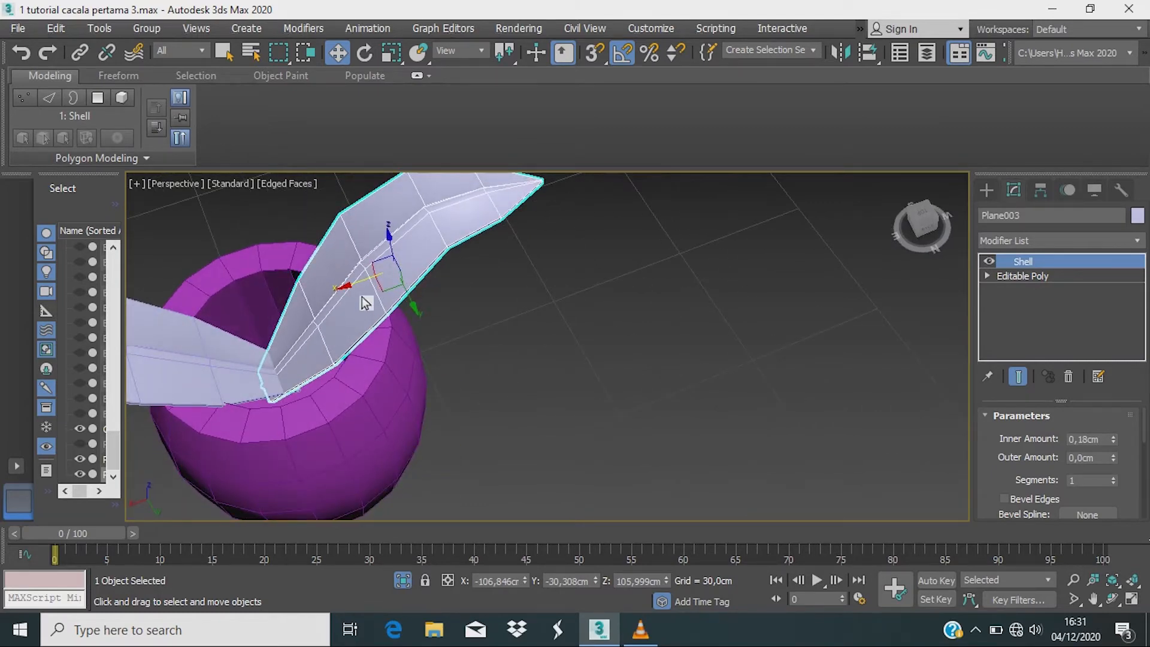
pyautogui.moveTo(365, 303)
pyautogui.mouseDown()
pyautogui.moveTo(393, 265)
pyautogui.moveTo(380, 298)
pyautogui.mouseUp()
pyautogui.keyDown('alt'); pyautogui.moveTo(380, 298); pyautogui.dragTo(419, 369, button='middle'); pyautogui.keyUp('alt')
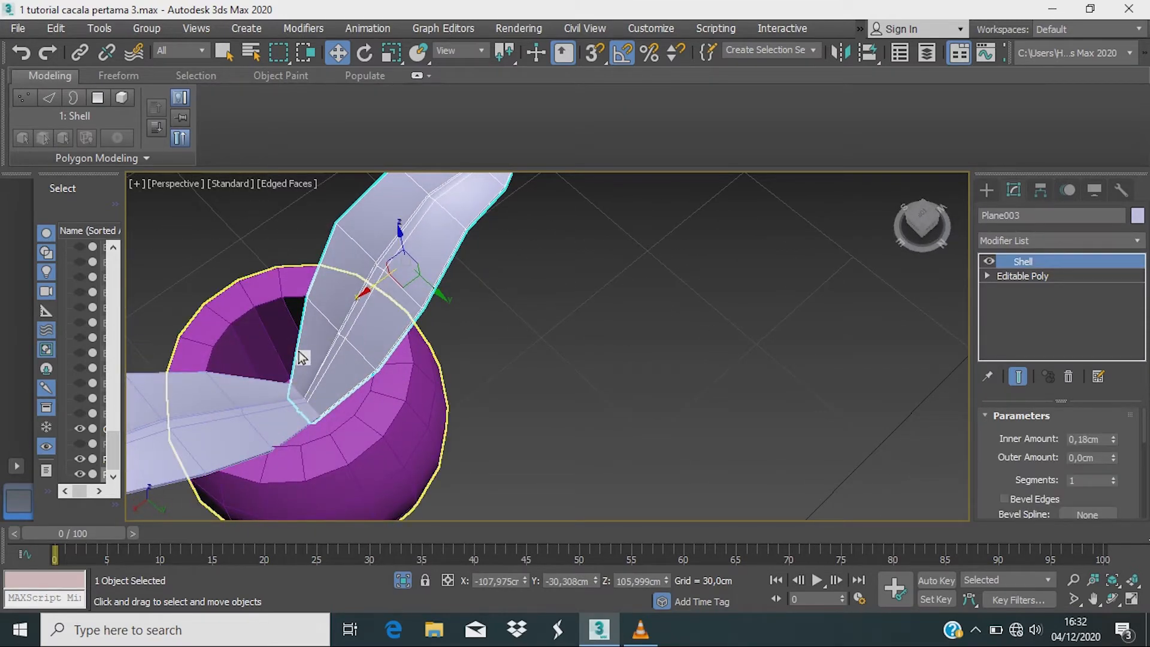
# Step: Select both leaves and make one copy of the pair rotated -85 degrees about the Z axis
pyautogui.keyDown('ctrl'); pyautogui.click(228, 427); pyautogui.keyUp('ctrl')
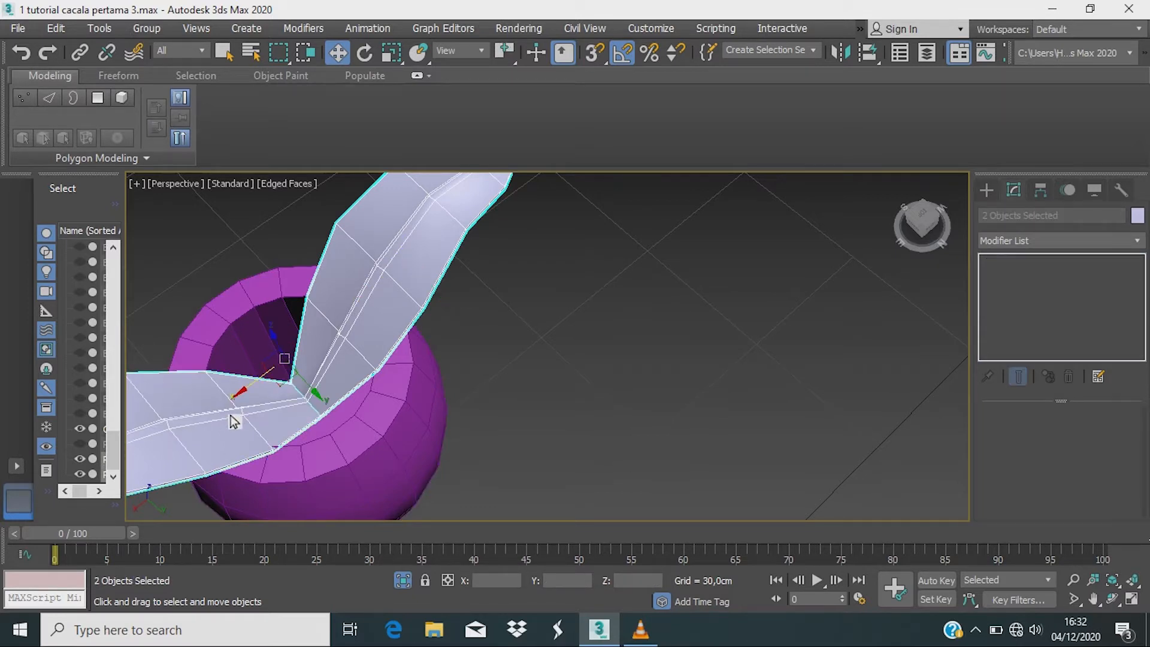
pyautogui.scroll(-4, 277, 414)
pyautogui.keyDown('alt'); pyautogui.moveTo(279, 417); pyautogui.dragTo(292, 445, button='middle'); pyautogui.keyUp('alt')
pyautogui.scroll(2, 256, 427)
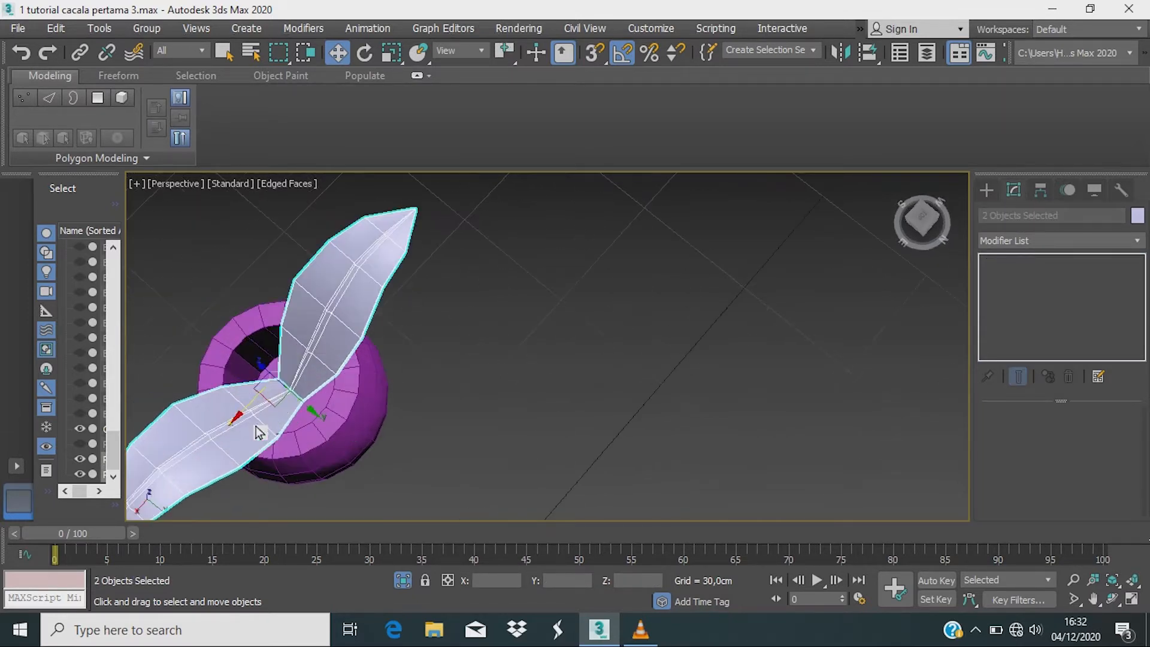
pyautogui.press('e')
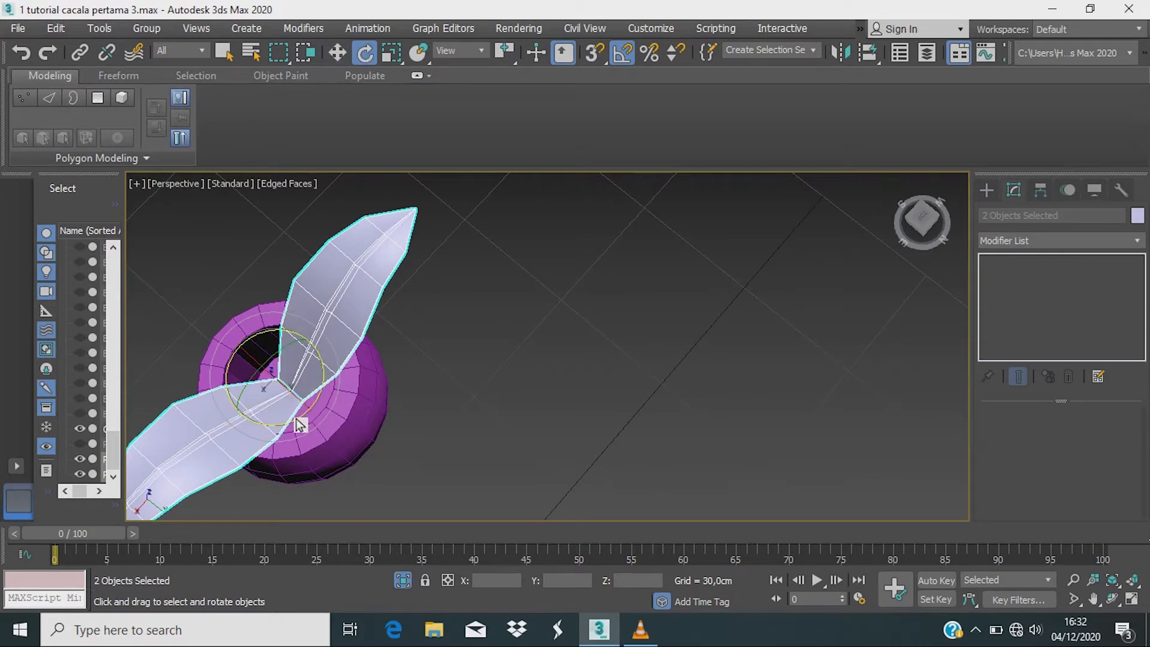
pyautogui.moveTo(293, 424)
pyautogui.mouseDown()
pyautogui.moveTo(188, 407)
pyautogui.moveTo(201, 408)
pyautogui.mouseUp()
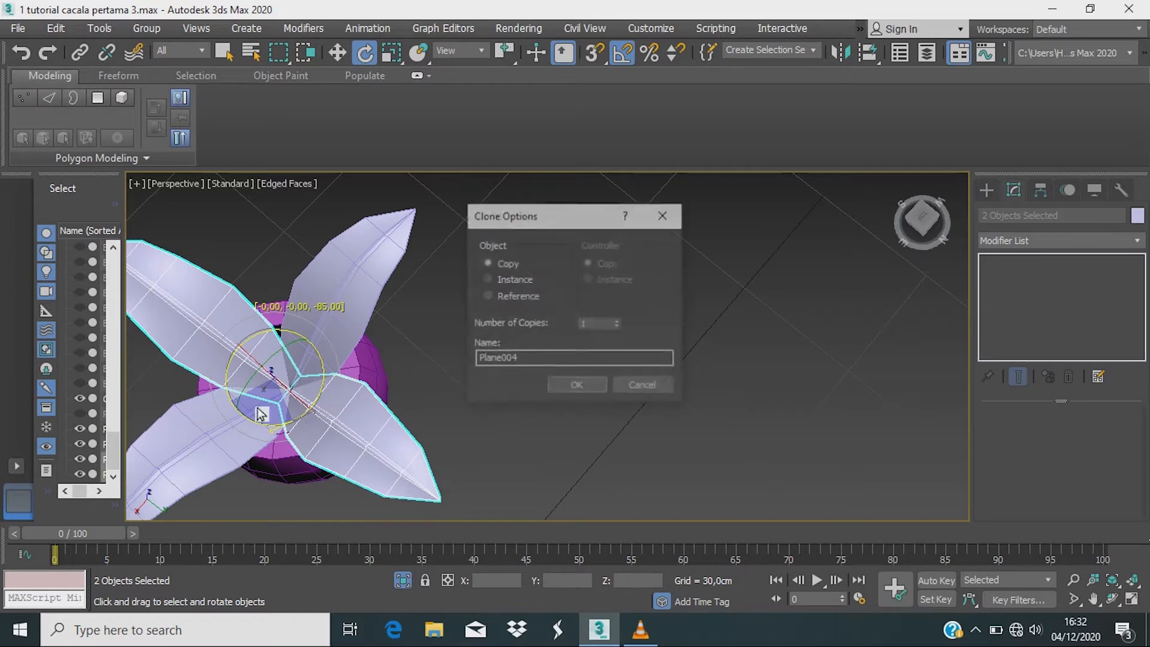
pyautogui.click(580, 382)
pyautogui.keyDown('alt'); pyautogui.moveTo(521, 431); pyautogui.dragTo(645, 353, button='middle'); pyautogui.keyUp('alt')
pyautogui.scroll(-2, 437, 465)
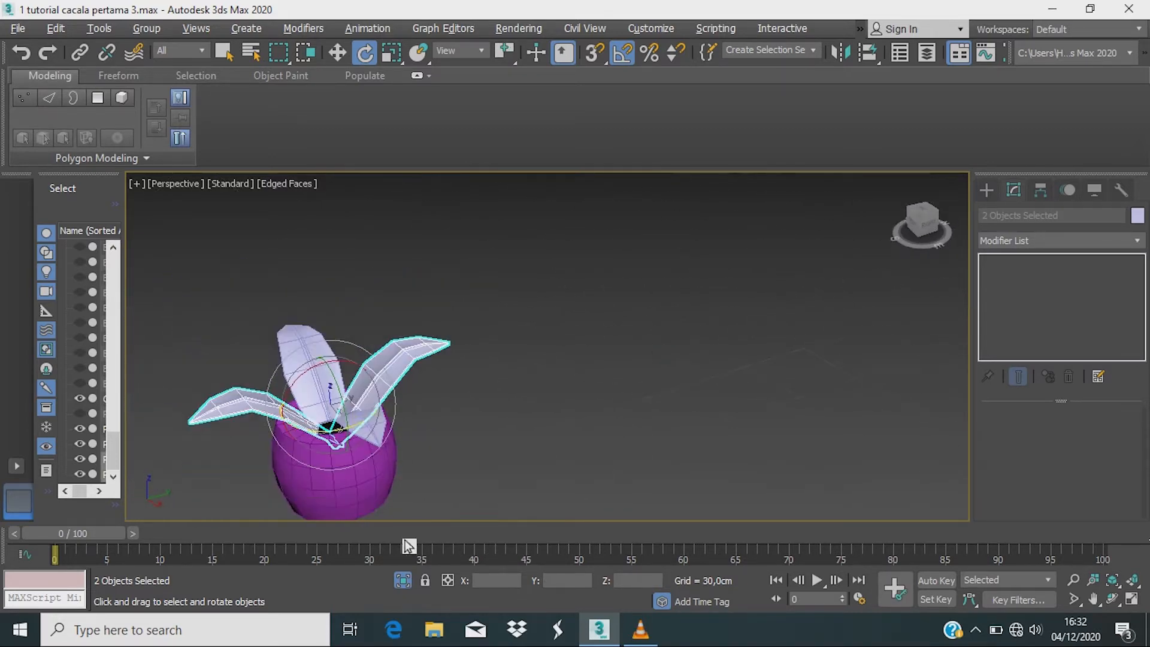
# Step: End the isolation of the plant so the whole desk scene shows around the container
pyautogui.click(401, 582)
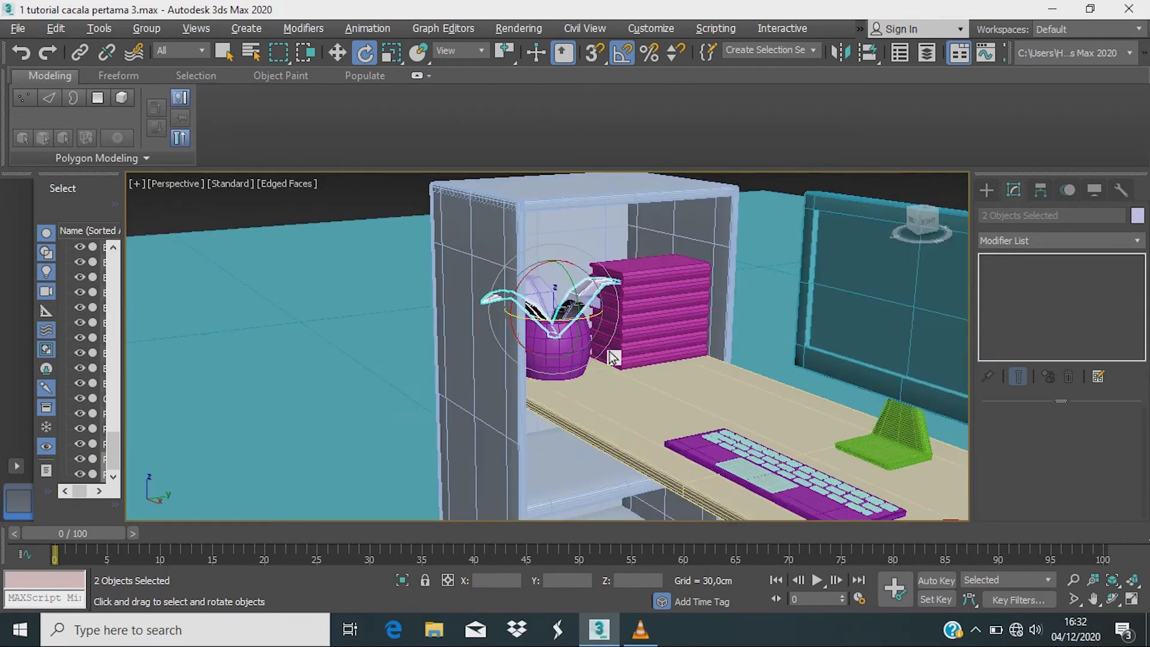
pyautogui.scroll(4, 526, 329)
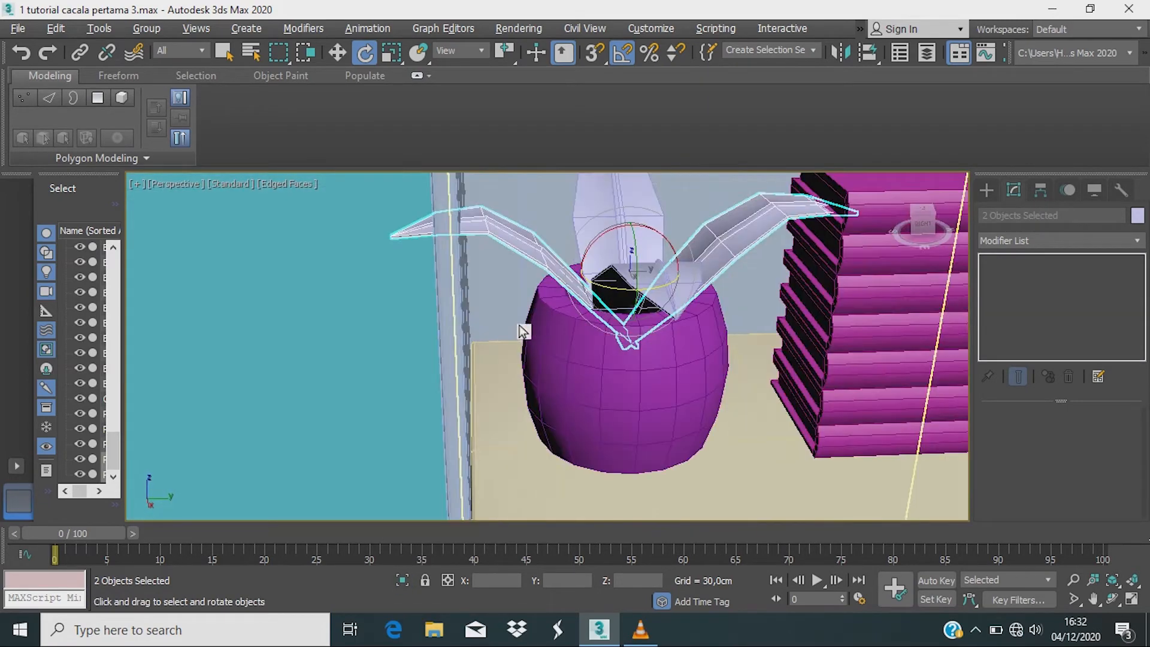
pyautogui.keyDown('alt'); pyautogui.moveTo(572, 334); pyautogui.dragTo(562, 358, button='middle'); pyautogui.keyUp('alt')
pyautogui.keyDown('alt'); pyautogui.moveTo(619, 346); pyautogui.dragTo(575, 324, button='middle'); pyautogui.keyUp('alt')
pyautogui.keyDown('alt'); pyautogui.moveTo(659, 326); pyautogui.dragTo(653, 389, button='middle'); pyautogui.keyUp('alt')
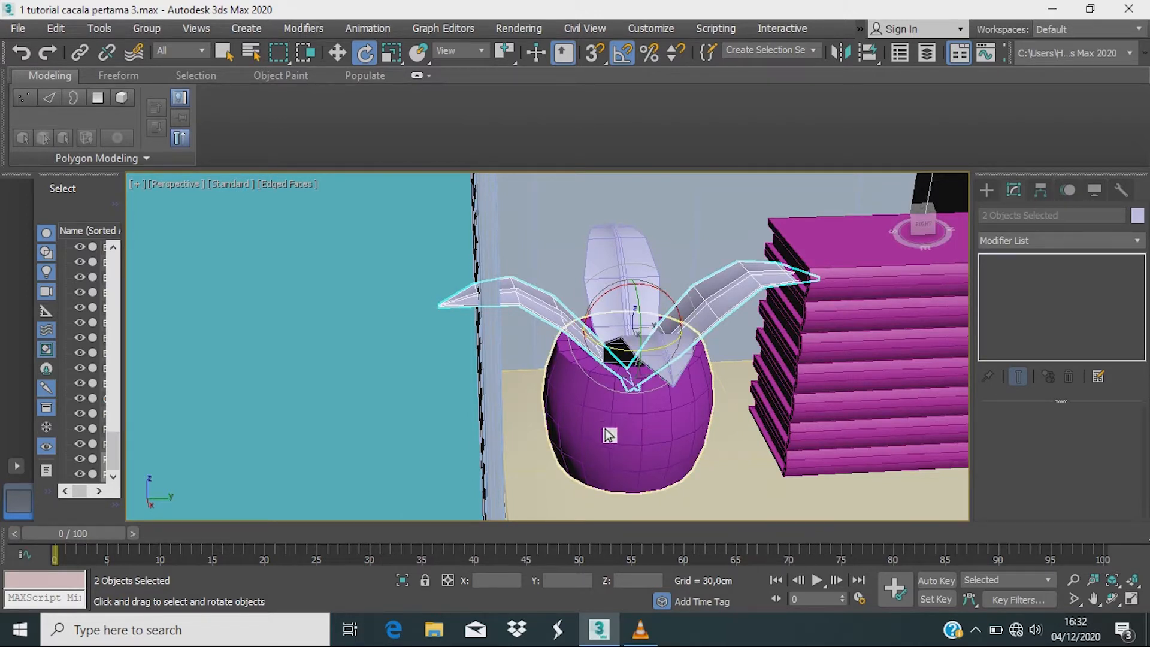
# Step: Select all four leaves together with the rounded container and scale them down uniformly
pyautogui.keyDown('ctrl'); pyautogui.click(669, 368); pyautogui.keyUp('ctrl')
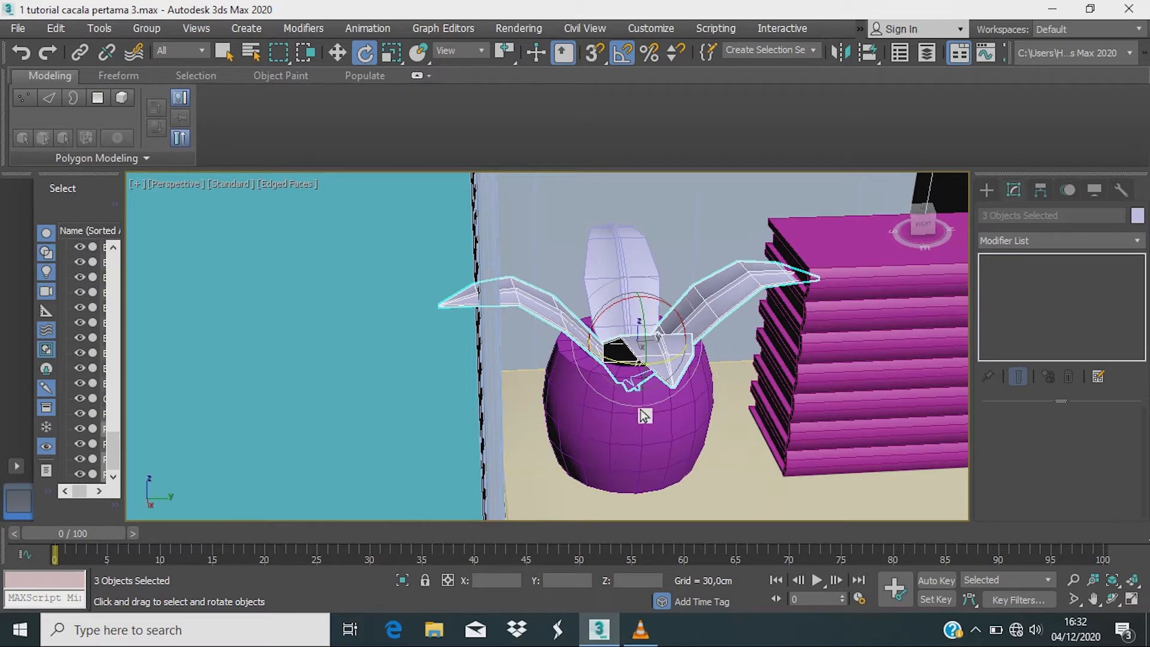
pyautogui.keyDown('ctrl'); pyautogui.click(612, 427); pyautogui.keyUp('ctrl')
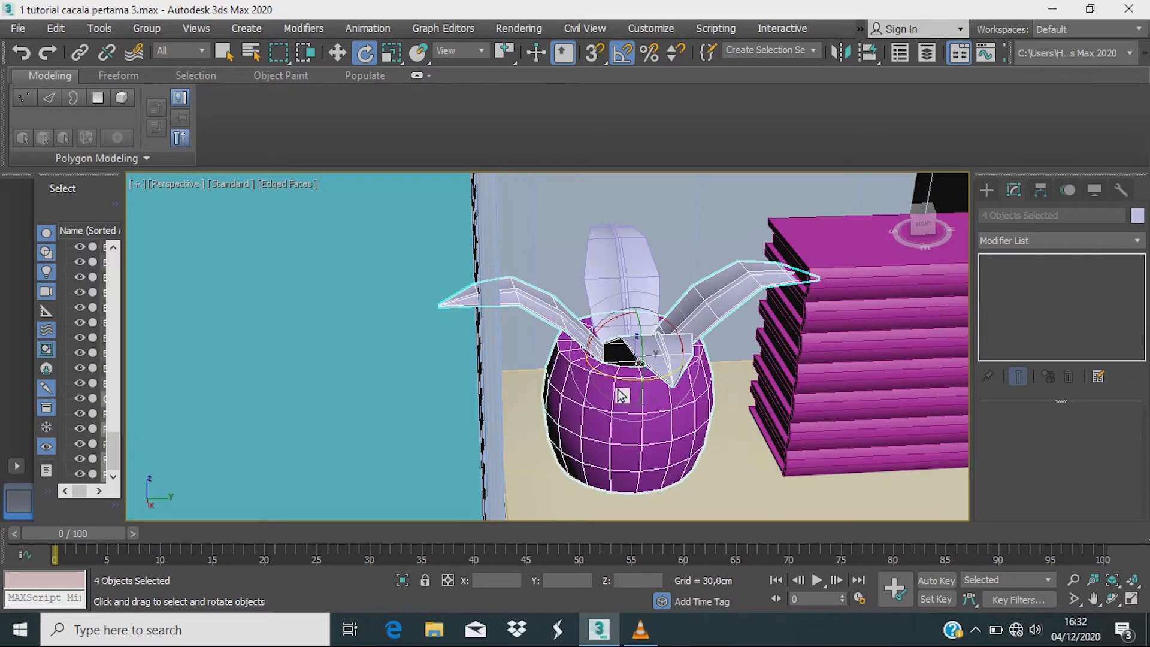
pyautogui.press('r')
pyautogui.moveTo(628, 355); pyautogui.dragTo(626, 312)
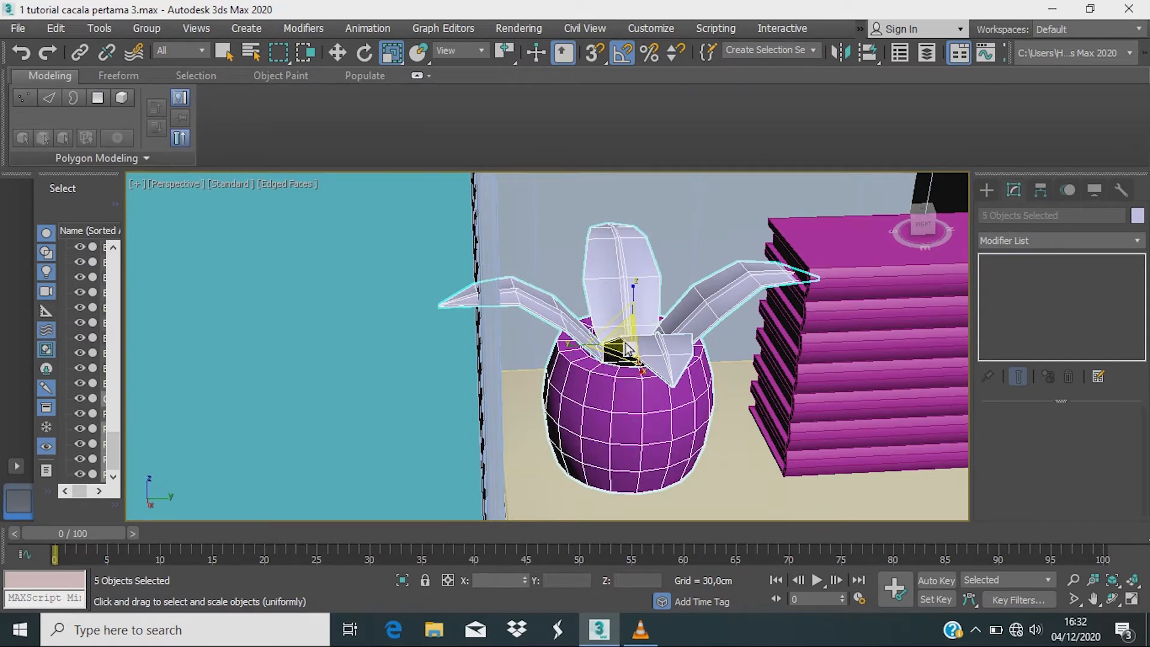
pyautogui.moveTo(628, 346); pyautogui.dragTo(634, 374)
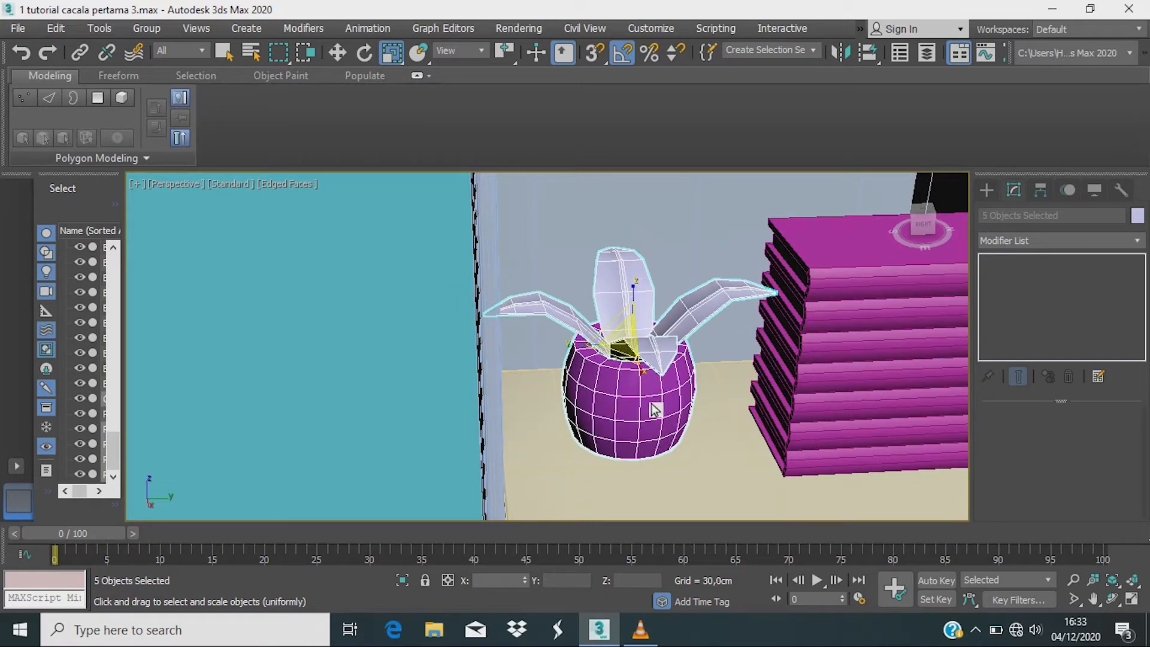
# Step: Rotate the whole potted plant 30 degrees about the Z axis
pyautogui.keyDown('alt'); pyautogui.moveTo(654, 409); pyautogui.dragTo(651, 441, button='middle'); pyautogui.keyUp('alt')
pyautogui.press('e')
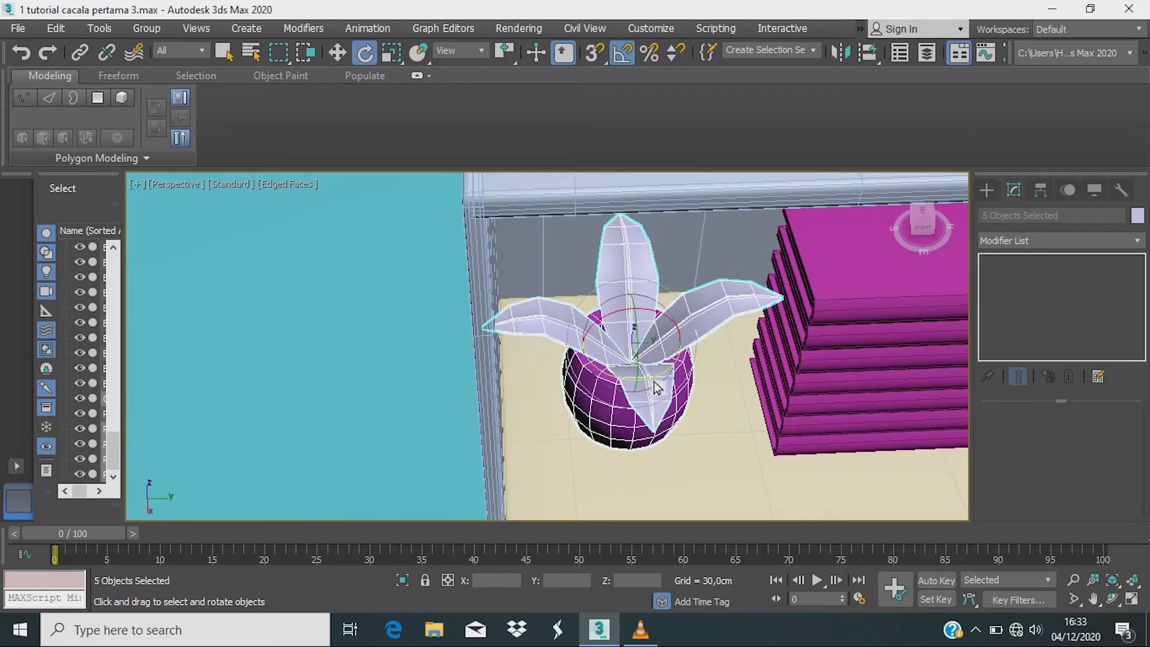
pyautogui.moveTo(657, 387); pyautogui.dragTo(685, 384)
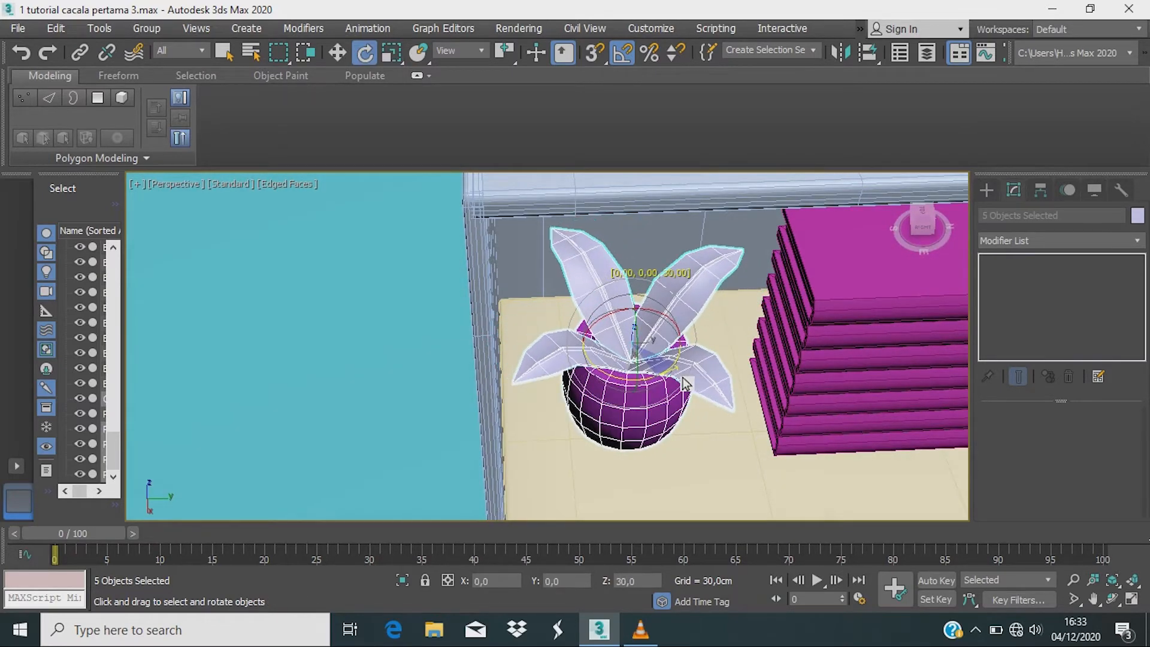
# Step: Lower the whole potted plant about 5.216 cm along Z so the container rests on the desktop
pyautogui.scroll(-10, 685, 384)
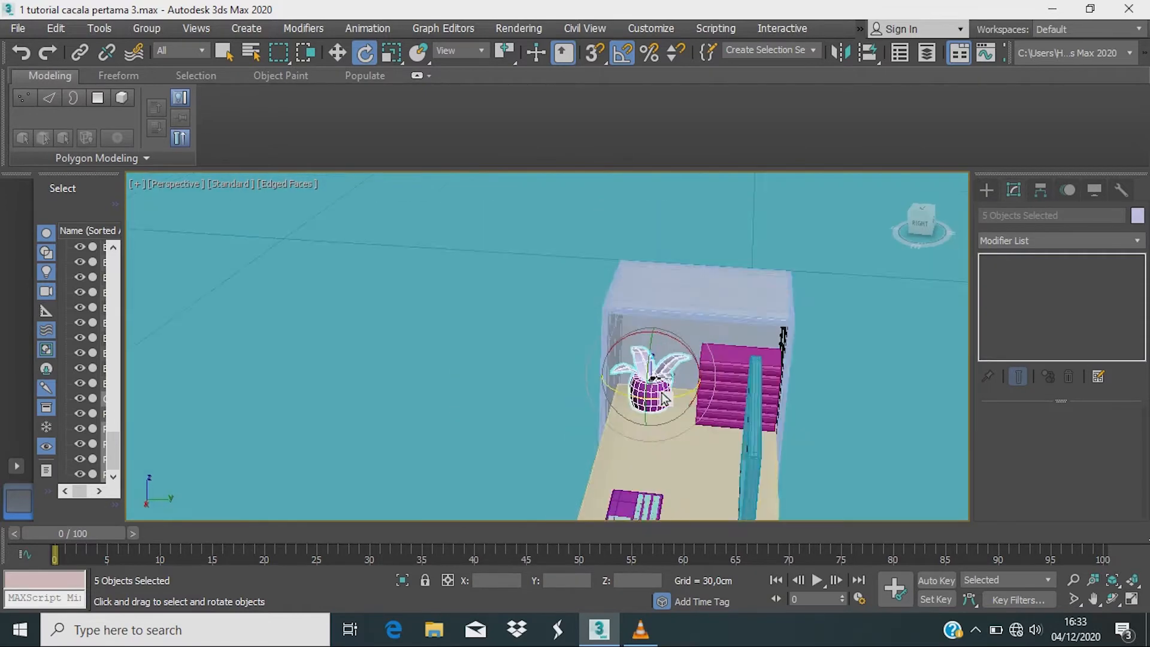
pyautogui.scroll(10, 662, 401)
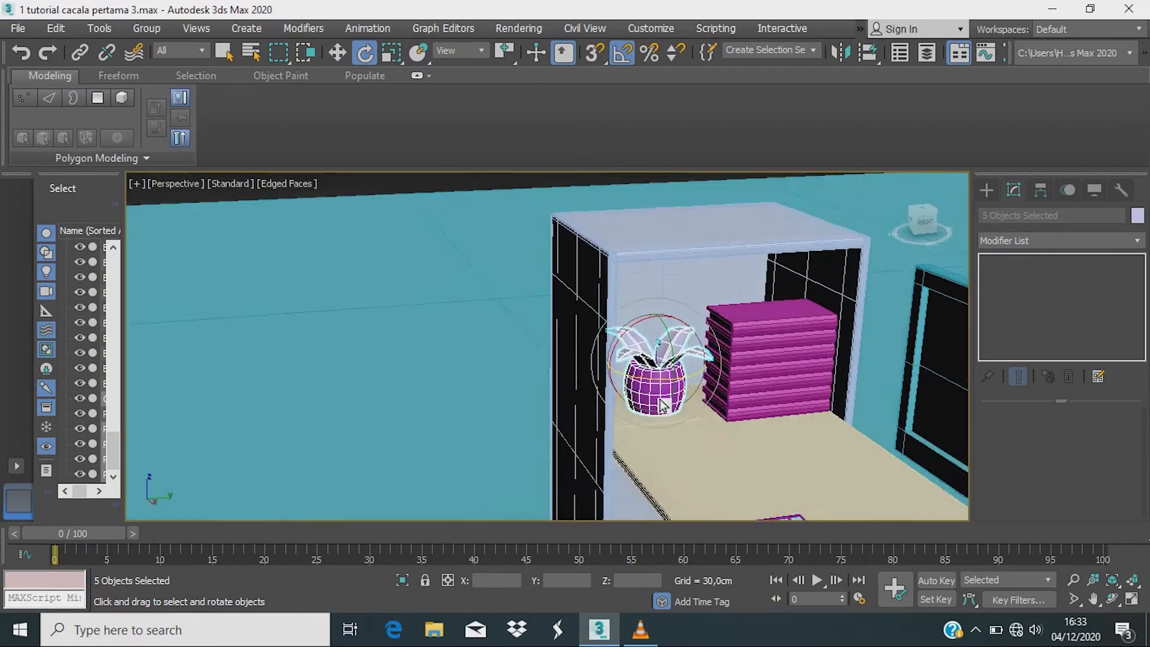
pyautogui.moveTo(660, 399)
pyautogui.keyDown('alt'); pyautogui.mouseDown(button='middle')
pyautogui.moveTo(639, 412)
pyautogui.moveTo(650, 390)
pyautogui.mouseUp(button='middle'); pyautogui.keyUp('alt')
pyautogui.press('w')
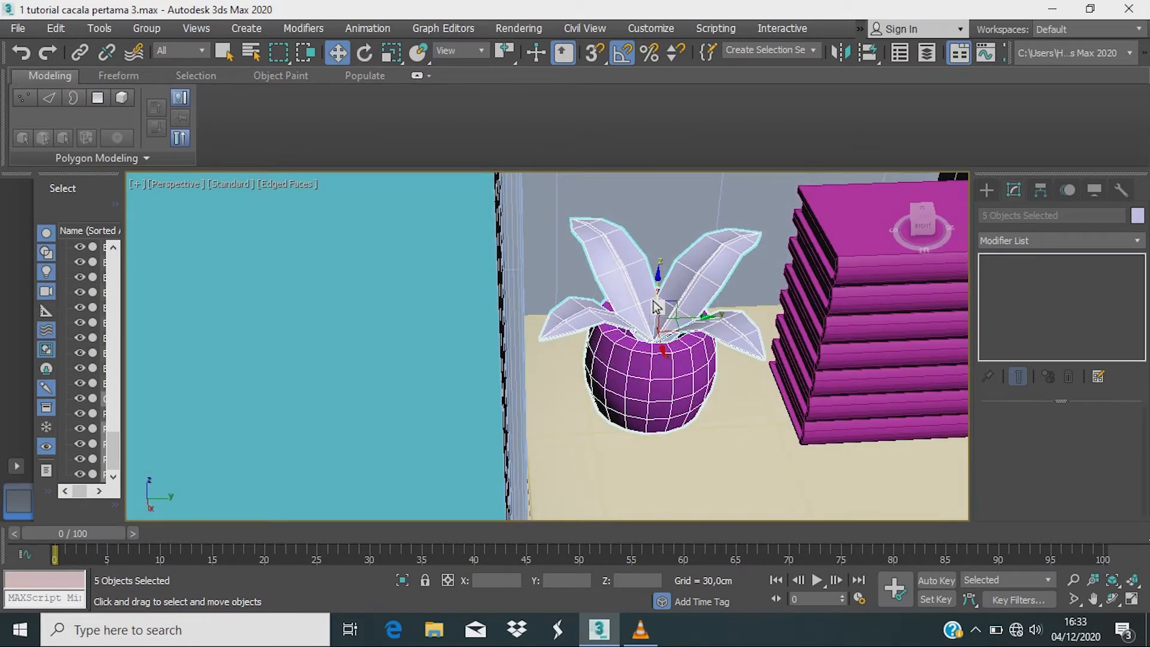
pyautogui.moveTo(658, 291); pyautogui.dragTo(662, 322)
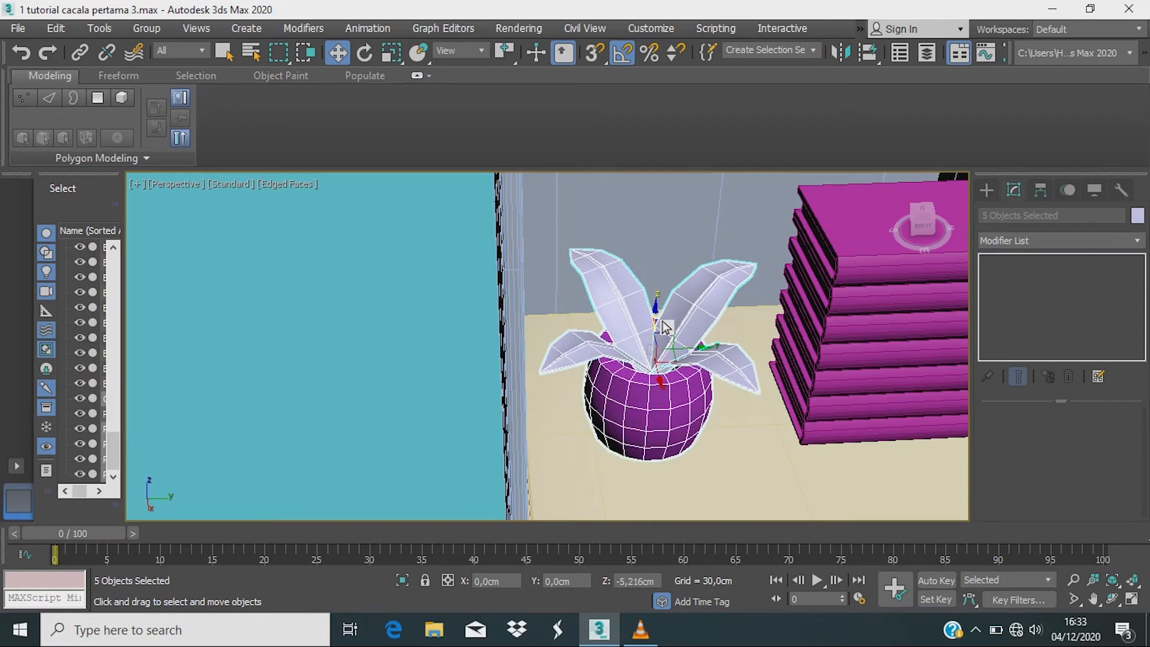
# Step: Select two opposite leaves and make one copy of the pair rotated -45 degrees about the Z axis
pyautogui.scroll(2, 652, 334)
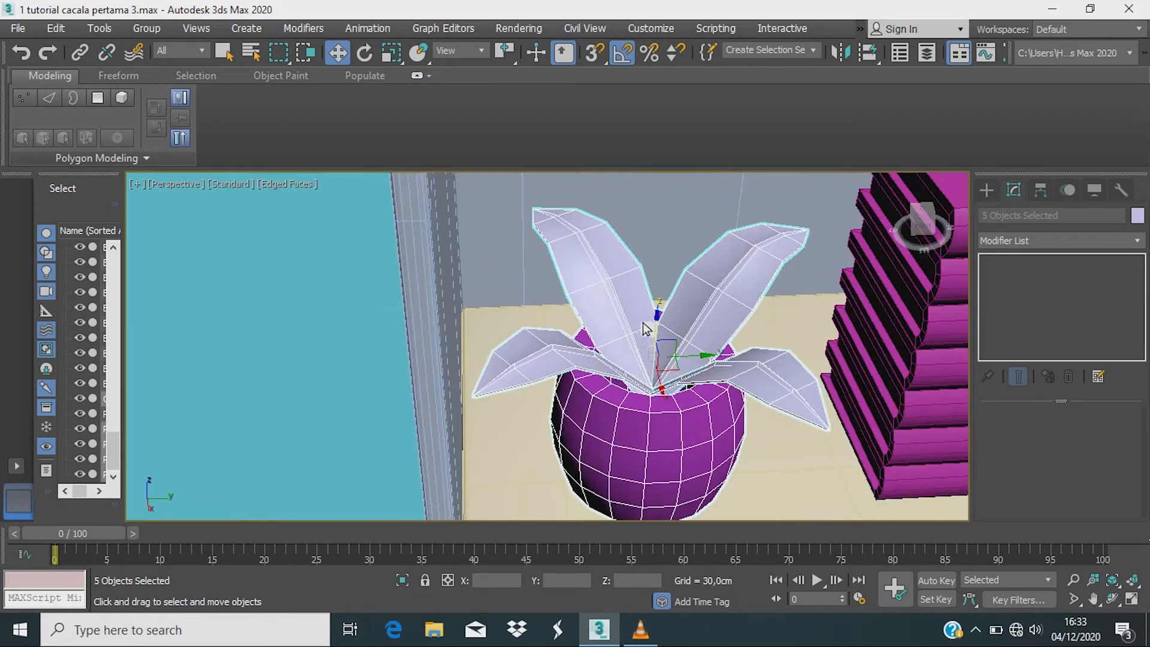
pyautogui.click(638, 323)
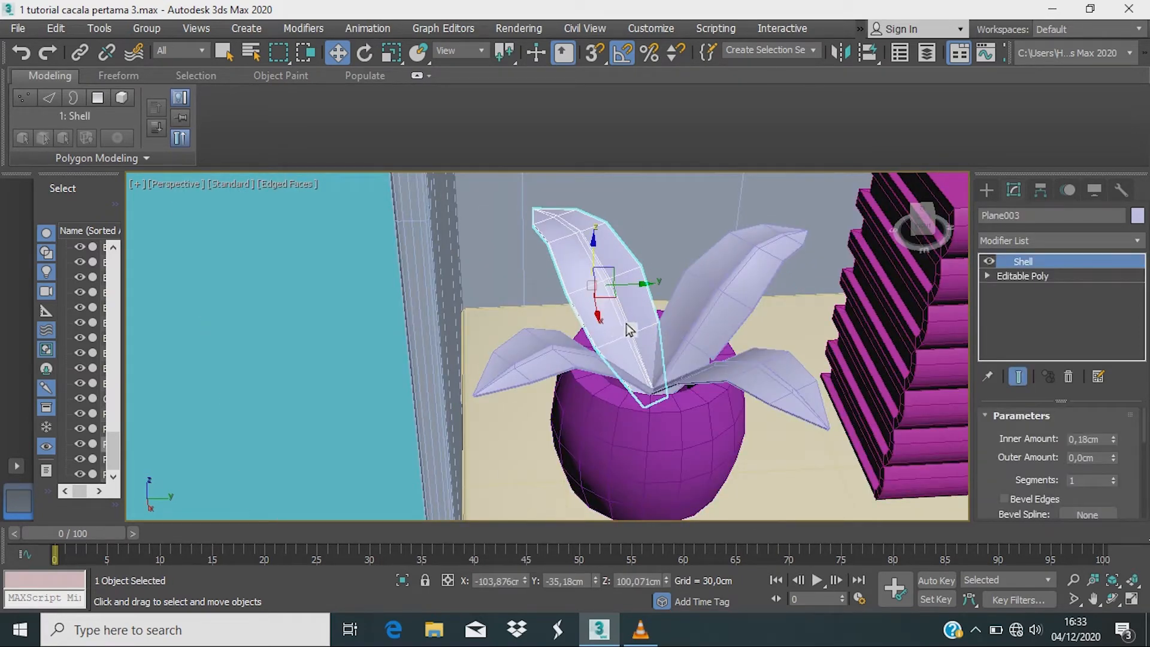
pyautogui.keyDown('ctrl'); pyautogui.click(725, 381); pyautogui.keyUp('ctrl')
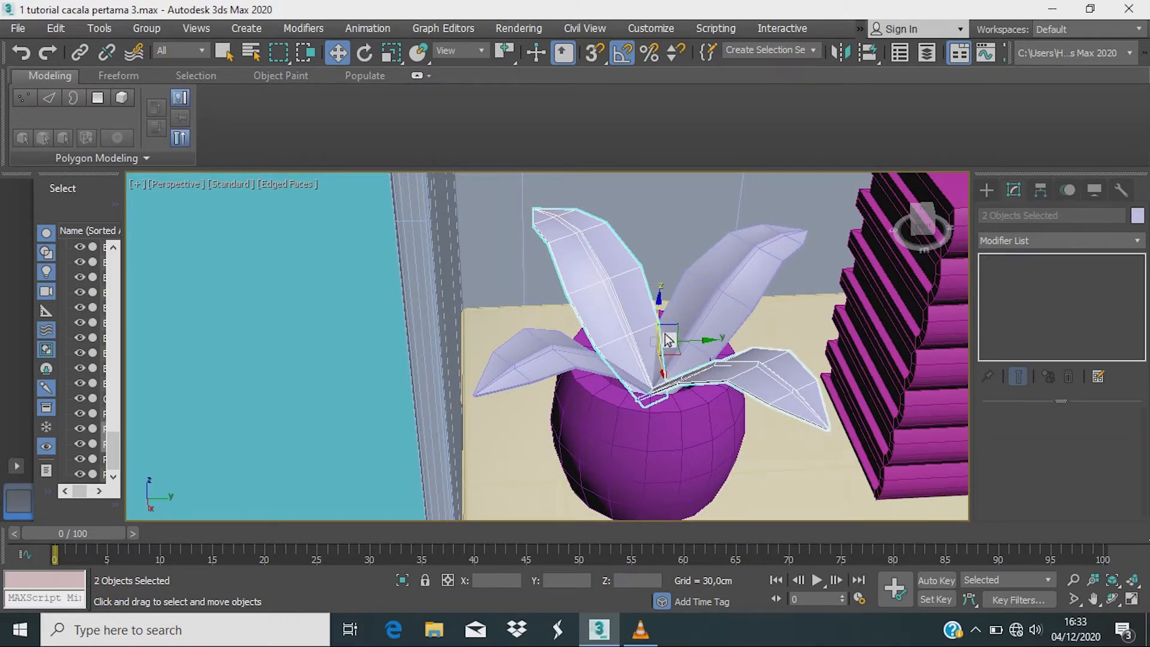
pyautogui.press('e')
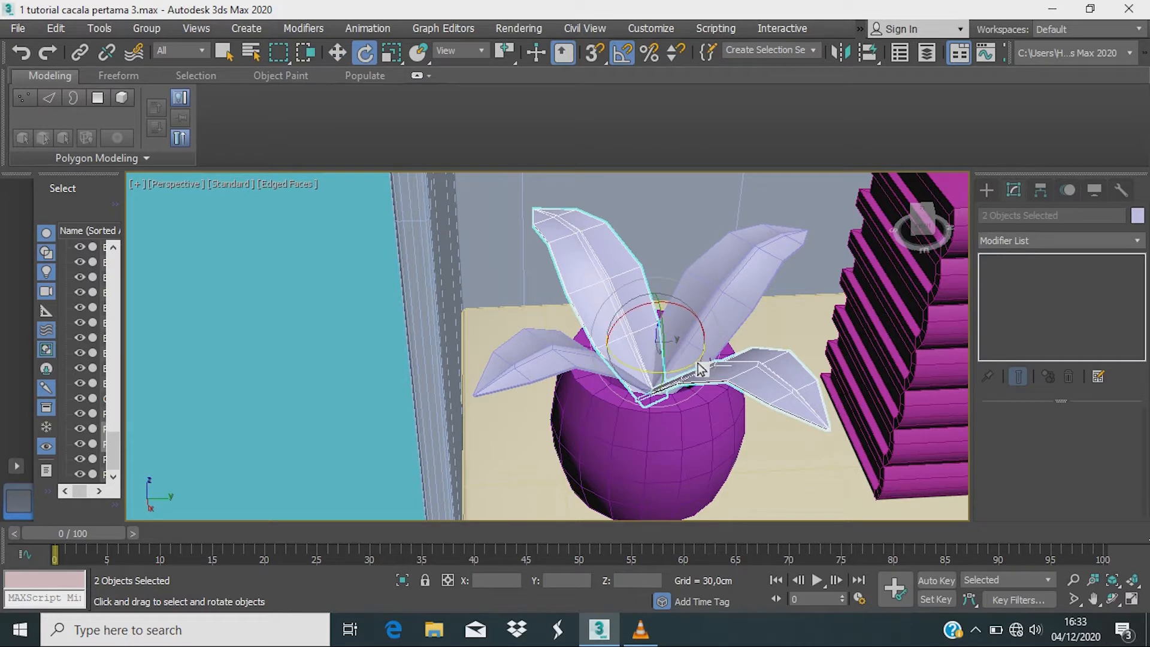
pyautogui.moveTo(699, 368); pyautogui.dragTo(661, 386)
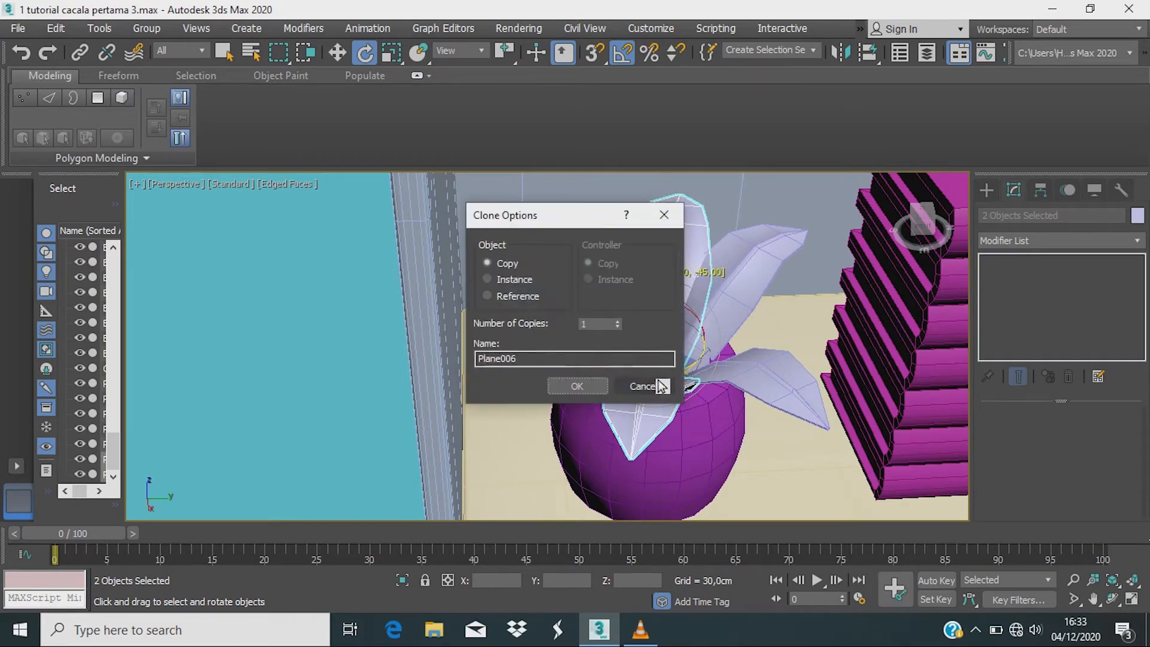
pyautogui.click(599, 386)
# Step: Raise the copied pair of leaves about 1.863 cm along Z above the other leaves
pyautogui.keyDown('alt'); pyautogui.moveTo(673, 406); pyautogui.dragTo(682, 386, button='middle'); pyautogui.keyUp('alt')
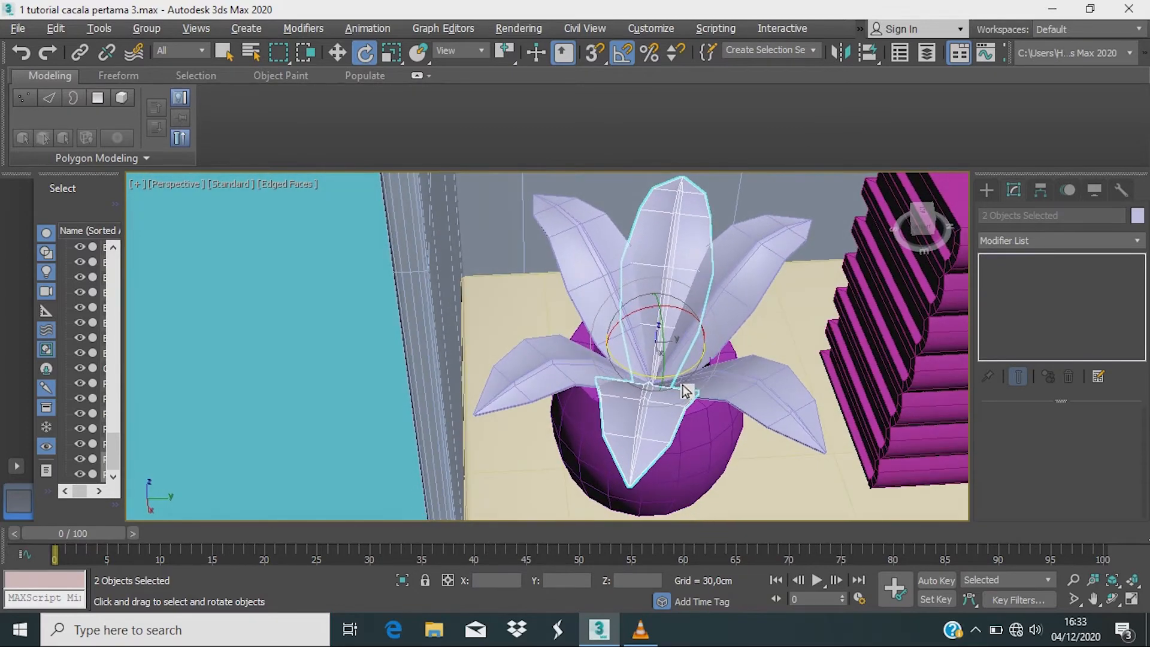
pyautogui.press('w')
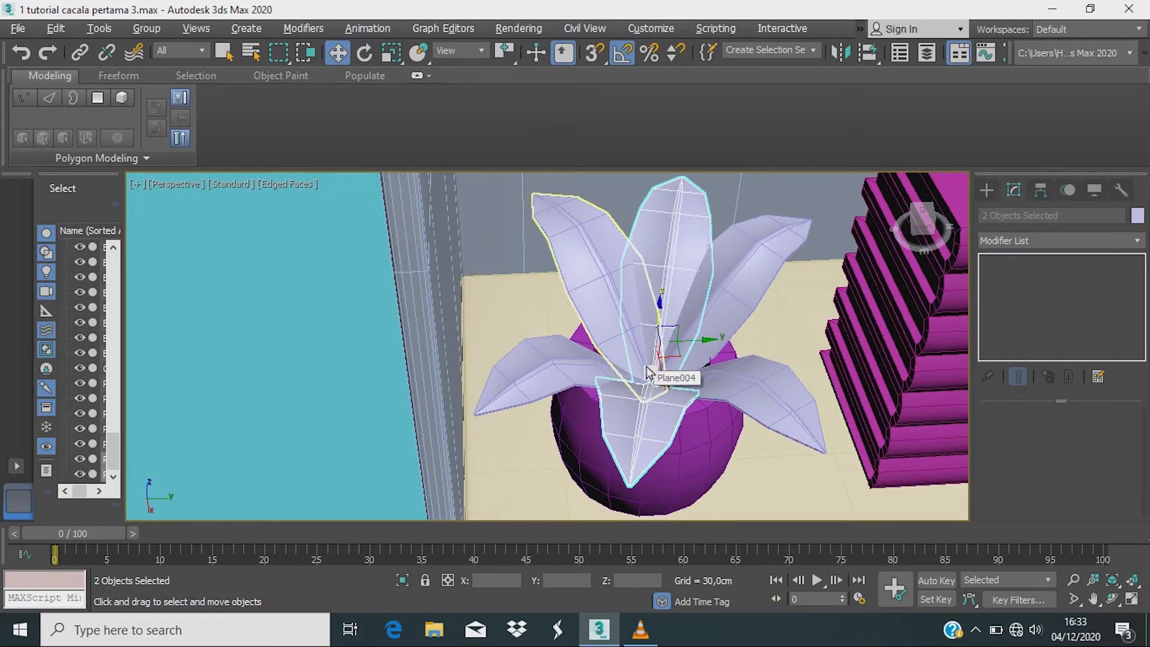
pyautogui.moveTo(669, 336); pyautogui.dragTo(661, 311)
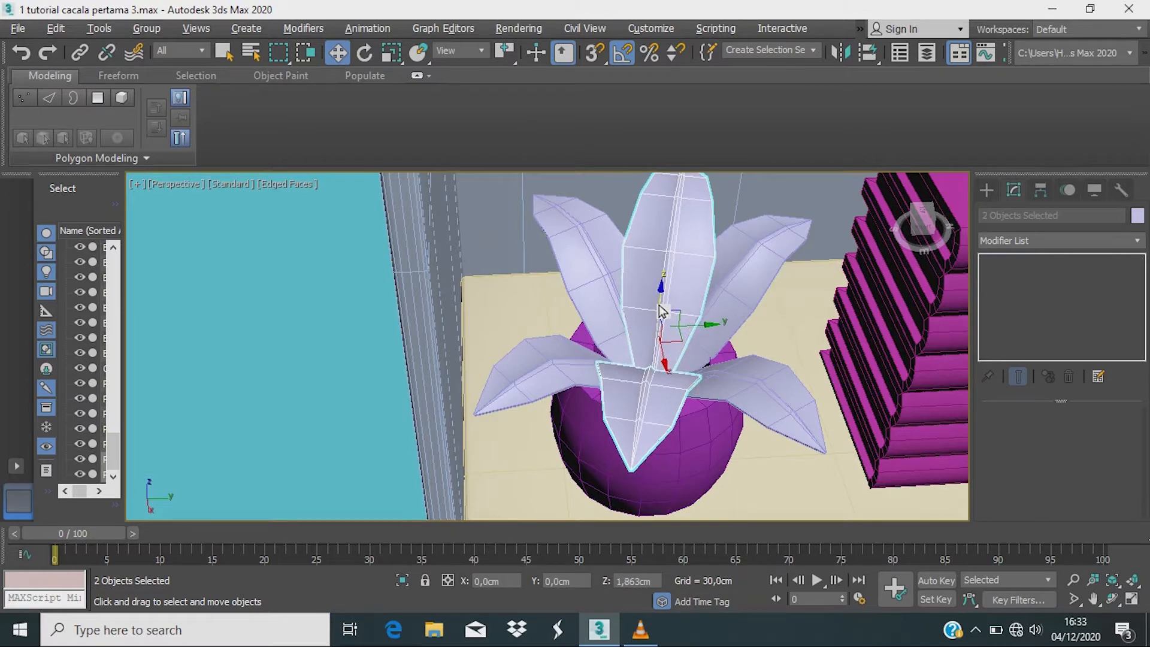
pyautogui.keyDown('alt'); pyautogui.moveTo(729, 360); pyautogui.dragTo(684, 361, button='middle'); pyautogui.keyUp('alt')
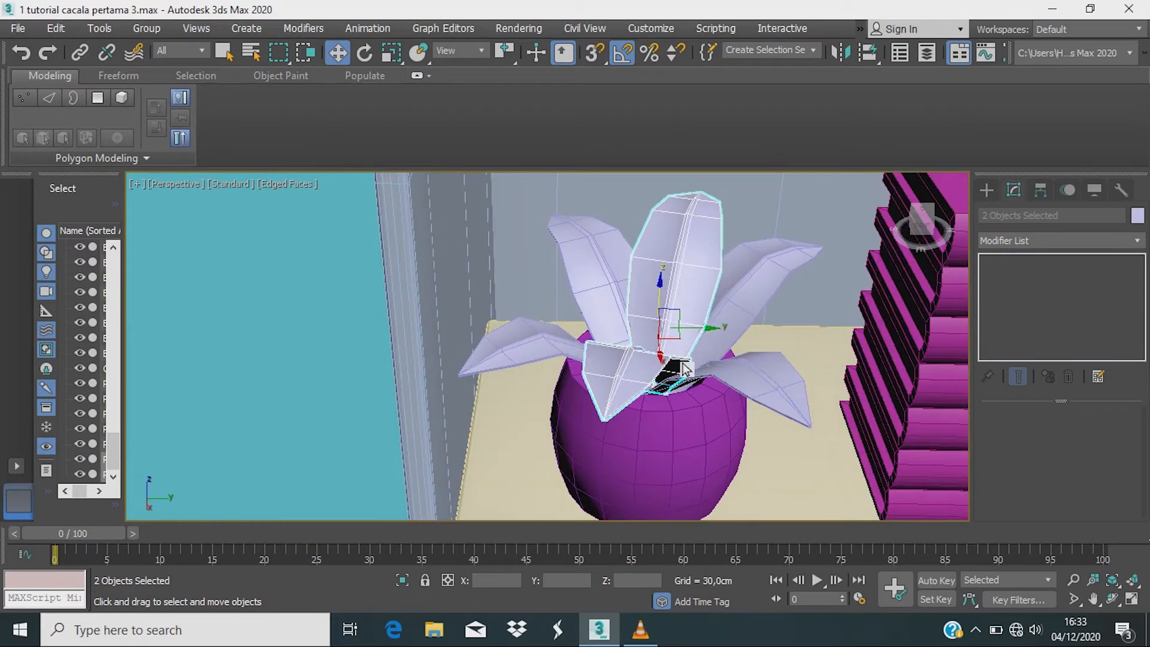
# Step: Examine the whole desk with its cabinets, plant and the free floor area in front of it
pyautogui.scroll(-5, 682, 364)
pyautogui.keyDown('alt'); pyautogui.moveTo(694, 405); pyautogui.dragTo(631, 425, button='middle'); pyautogui.keyUp('alt')
pyautogui.scroll(-4, 743, 404)
pyautogui.scroll(-3, 806, 463)
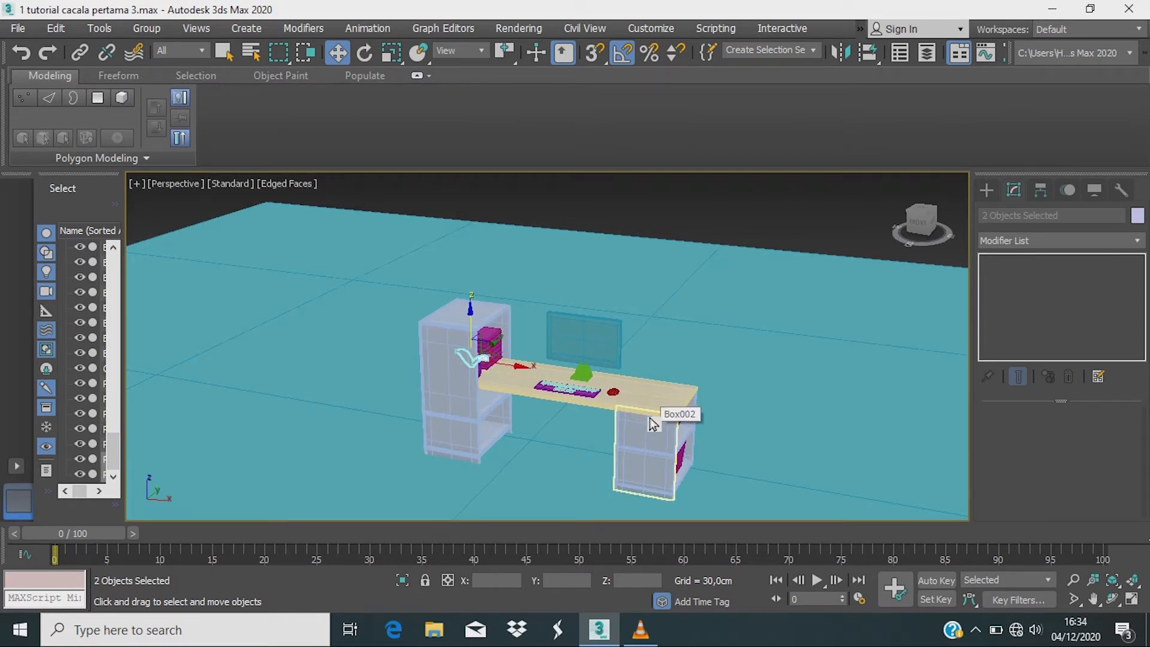
pyautogui.scroll(5, 593, 429)
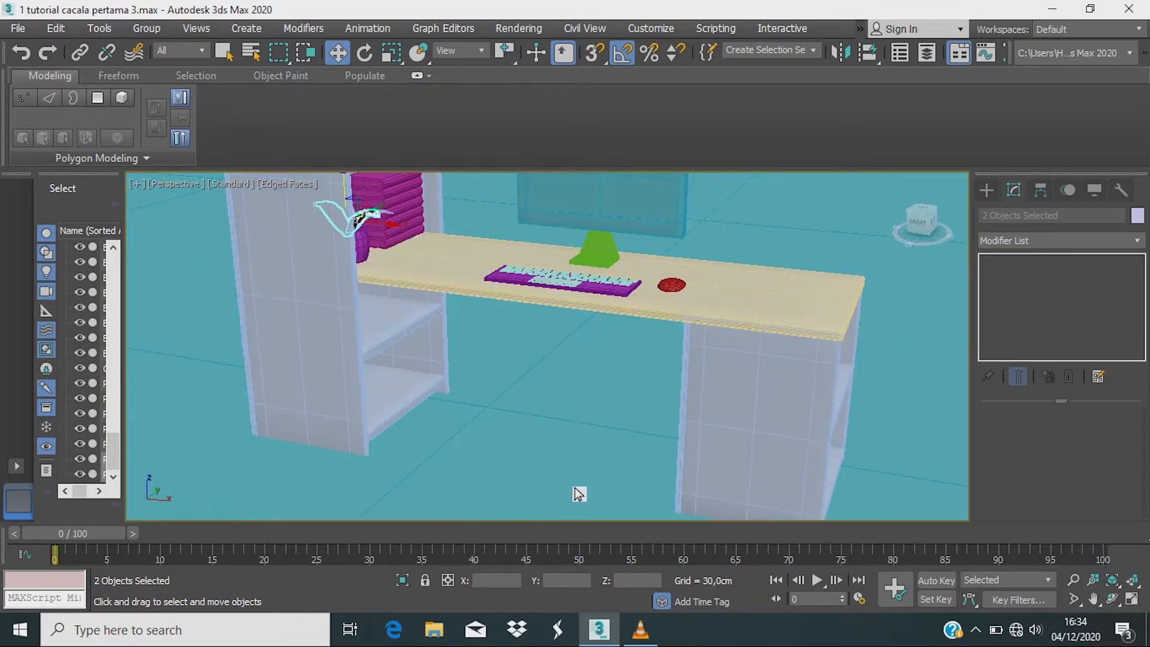
pyautogui.keyDown('alt'); pyautogui.moveTo(595, 473); pyautogui.dragTo(591, 500, button='middle'); pyautogui.keyUp('alt')
pyautogui.scroll(-5, 587, 498)
pyautogui.scroll(5, 584, 510)
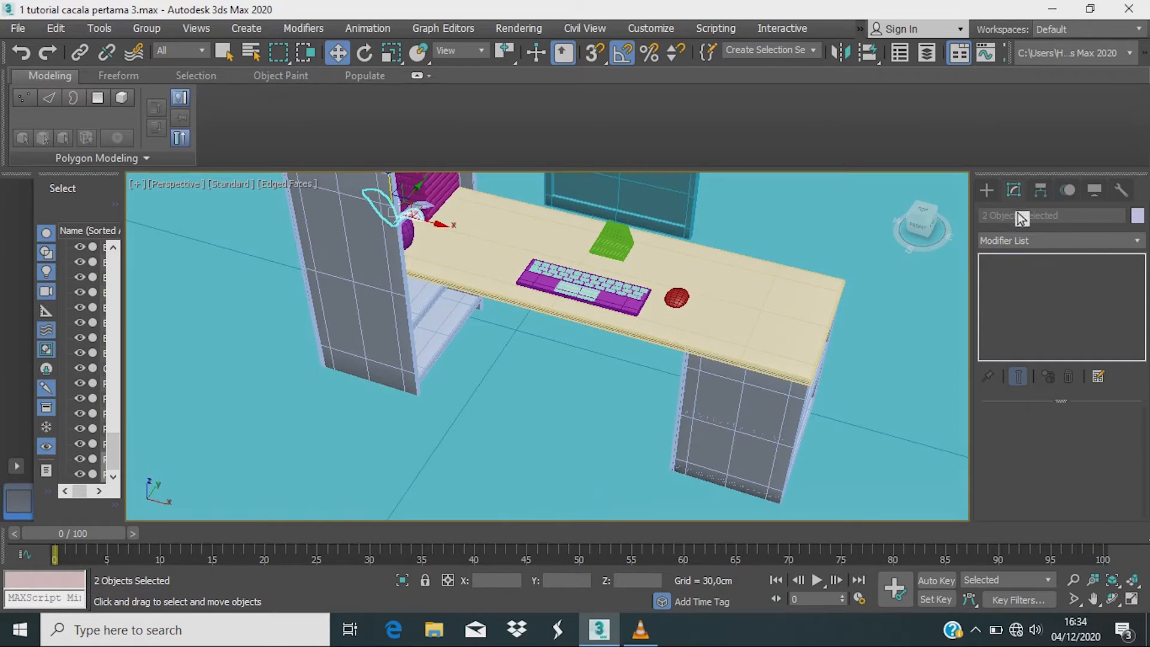
# Step: Create a tall, thin box standing on the floor in front of the desk's opening, near the low cabinet
pyautogui.click(987, 190)
pyautogui.keyDown('alt'); pyautogui.moveTo(624, 393); pyautogui.dragTo(647, 392, button='middle'); pyautogui.keyUp('alt')
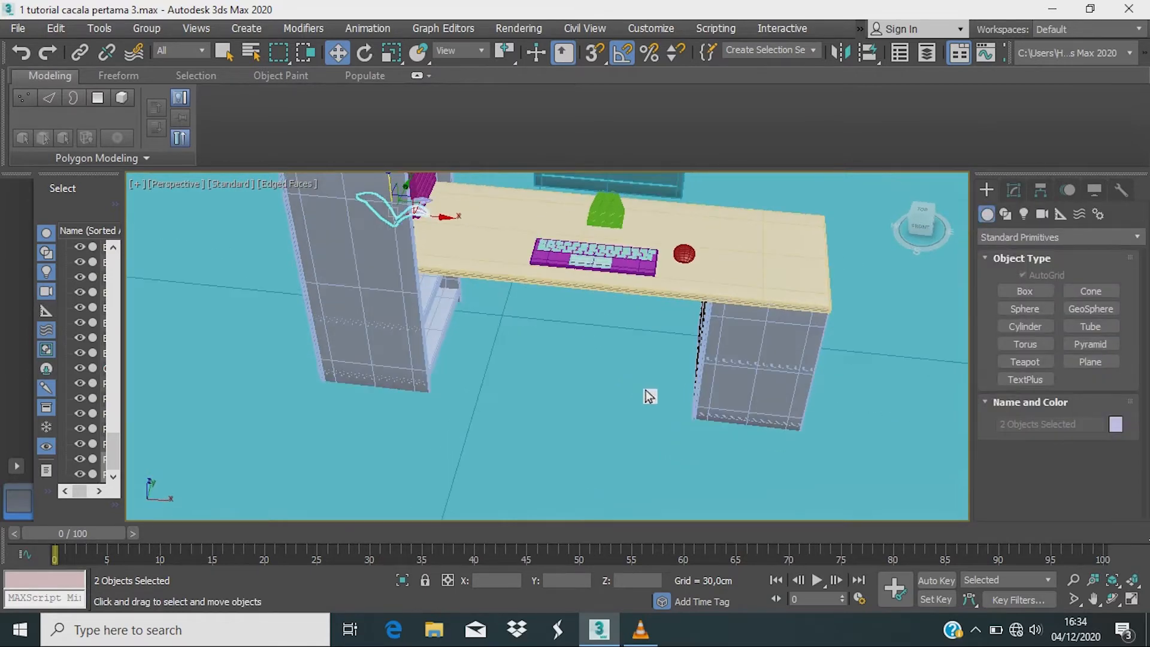
pyautogui.scroll(3, 586, 431)
pyautogui.click(1025, 291)
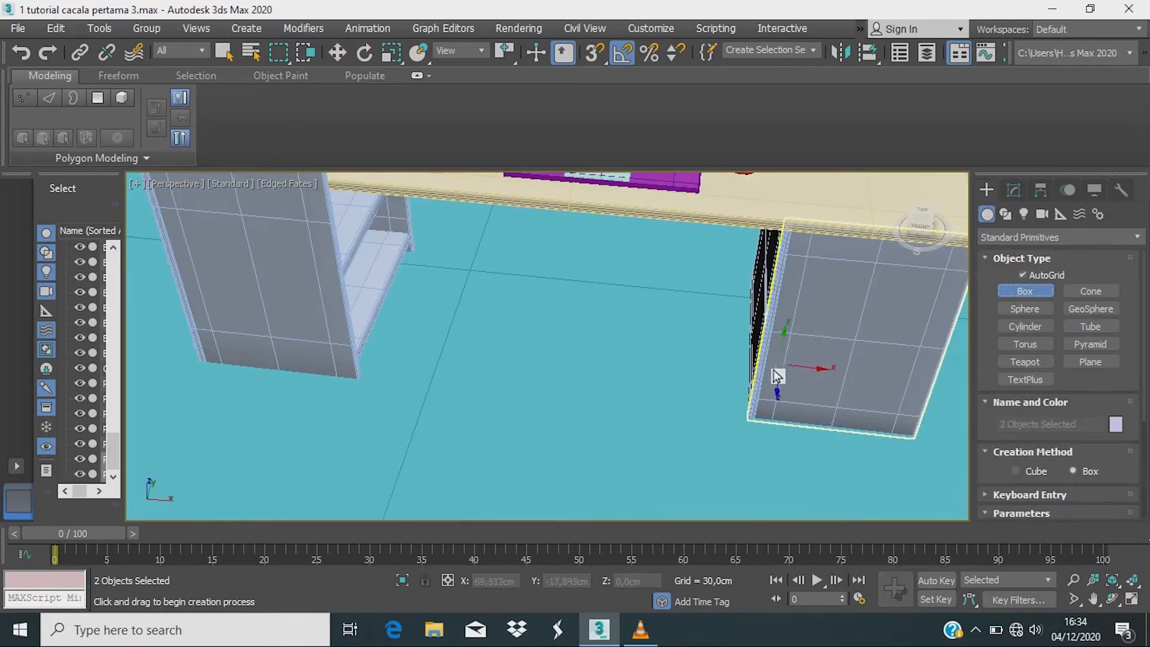
pyautogui.keyDown('alt'); pyautogui.moveTo(777, 376); pyautogui.dragTo(652, 403, button='middle'); pyautogui.keyUp('alt')
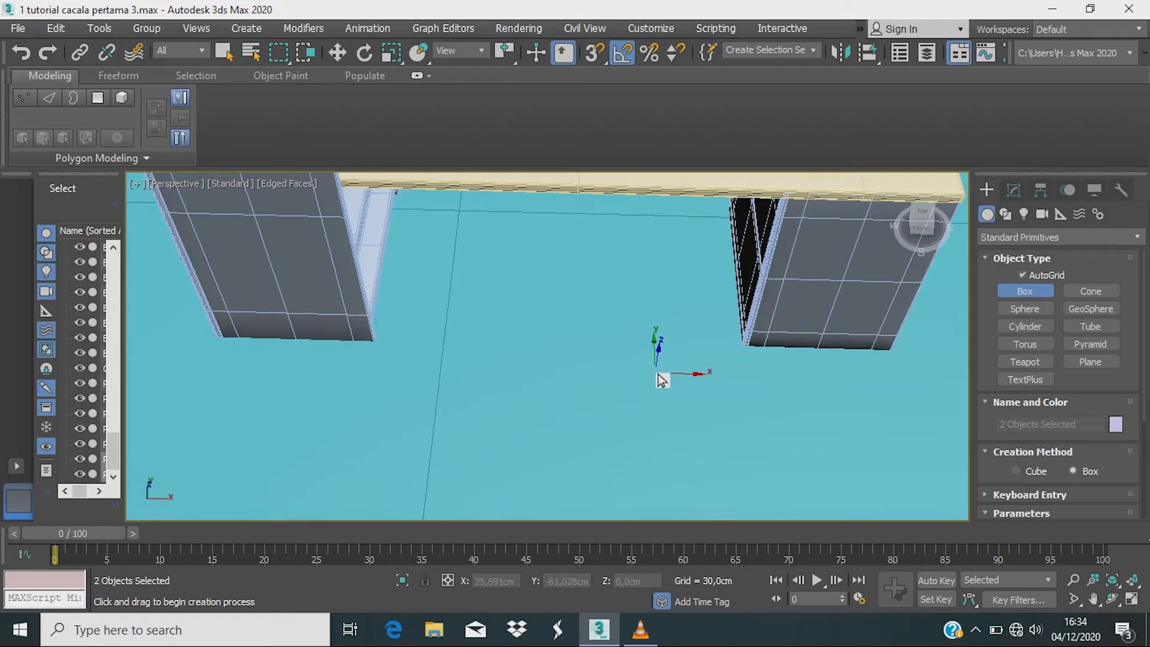
pyautogui.moveTo(667, 429); pyautogui.dragTo(666, 431)
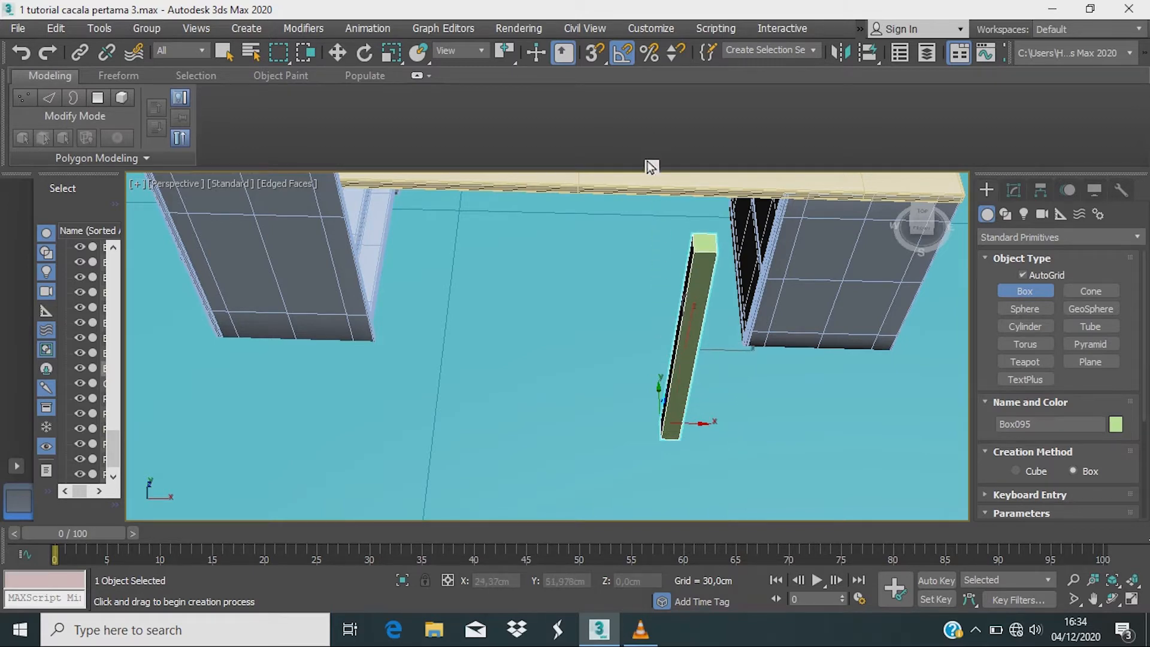
pyautogui.click(653, 135)
# Step: Move the thin box to about X 30.114, Y -113.49, Z 1.045 cm in front of the desk
pyautogui.keyDown('alt'); pyautogui.moveTo(820, 315); pyautogui.dragTo(650, 292, button='middle'); pyautogui.keyUp('alt')
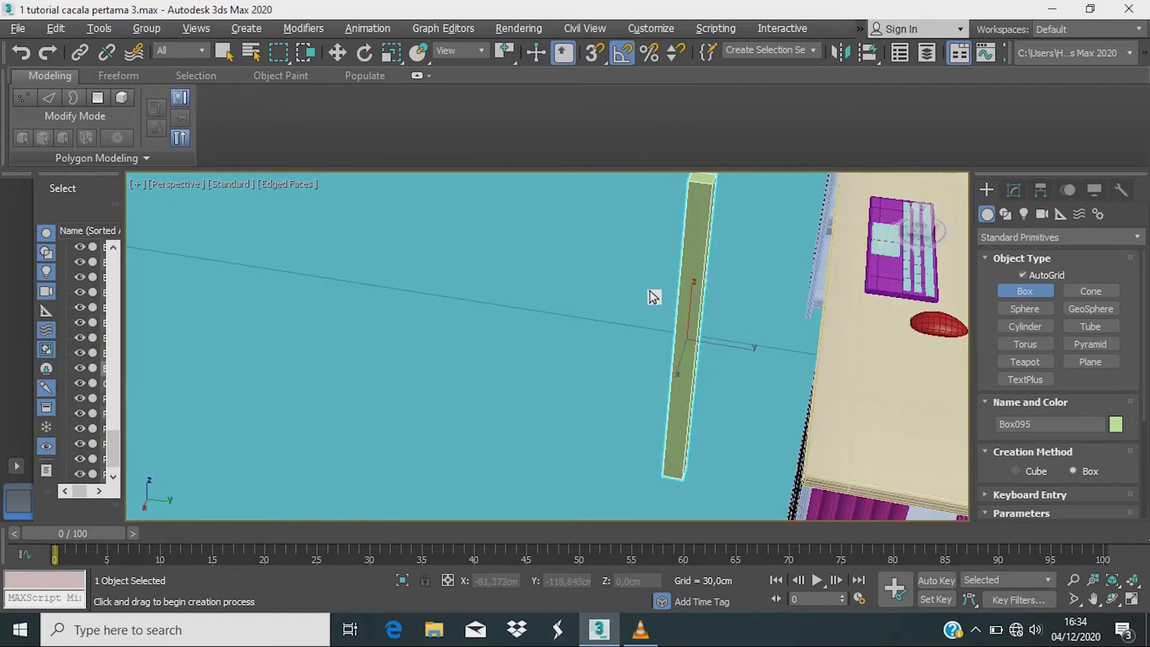
pyautogui.scroll(-8, 665, 282)
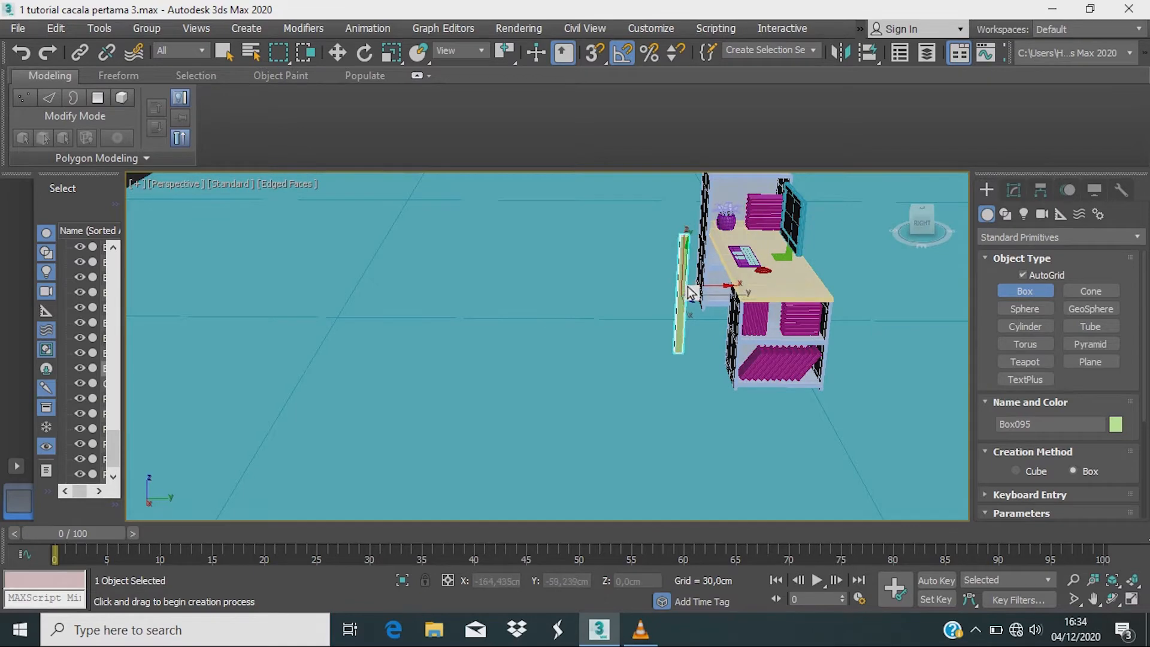
pyautogui.press('w')
pyautogui.moveTo(722, 350); pyautogui.dragTo(697, 358)
pyautogui.moveTo(681, 371)
pyautogui.keyDown('alt'); pyautogui.mouseDown(button='middle')
pyautogui.moveTo(757, 380)
pyautogui.moveTo(740, 360)
pyautogui.moveTo(703, 377)
pyautogui.mouseUp(button='middle'); pyautogui.keyUp('alt')
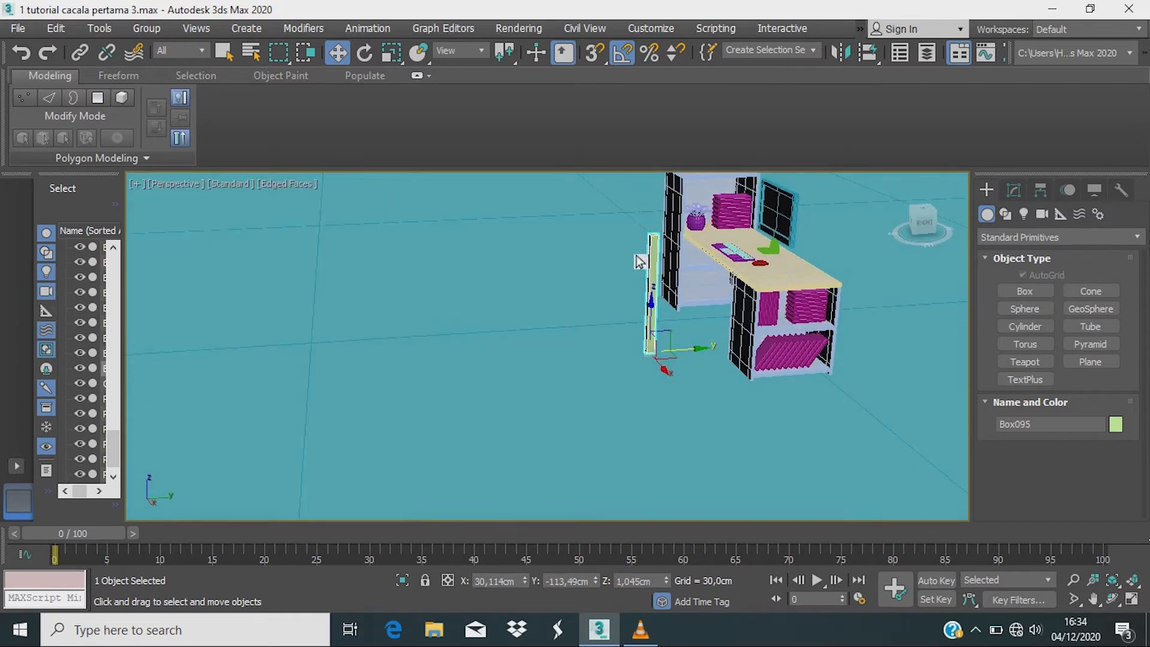
# Step: Scale the thin box along Z to about 122% to make it taller
pyautogui.scroll(4, 640, 262)
pyautogui.scroll(-2, 685, 255)
pyautogui.moveTo(691, 267)
pyautogui.keyDown('alt'); pyautogui.mouseDown(button='middle')
pyautogui.moveTo(710, 290)
pyautogui.moveTo(724, 261)
pyautogui.moveTo(681, 273)
pyautogui.mouseUp(button='middle'); pyautogui.keyUp('alt')
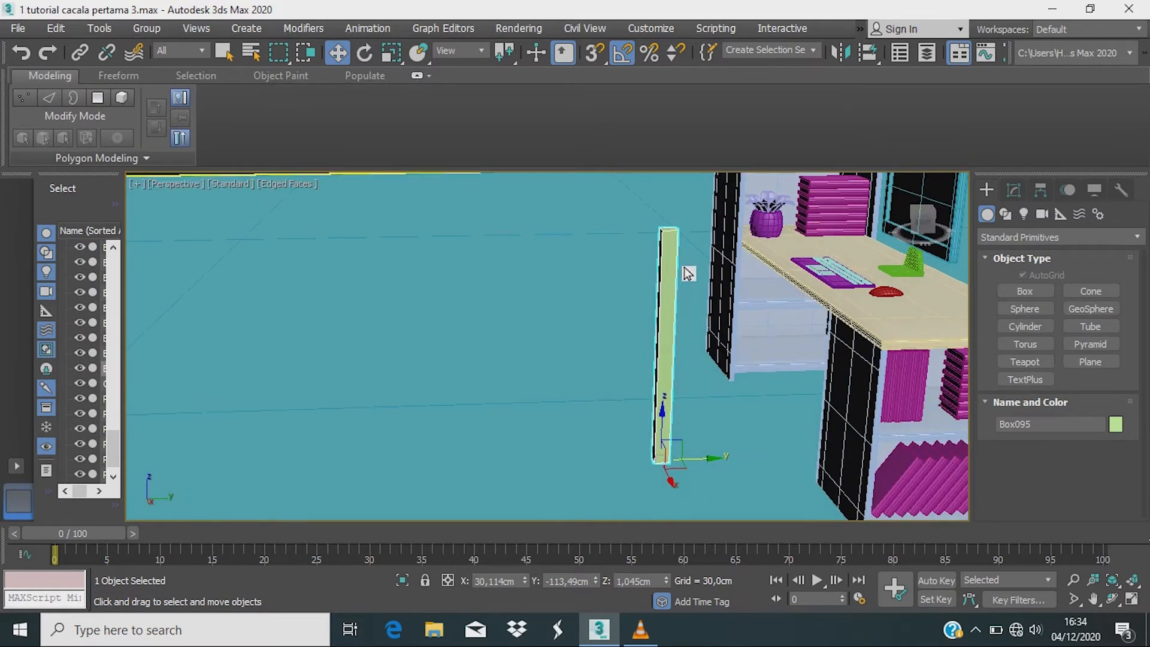
pyautogui.press('r')
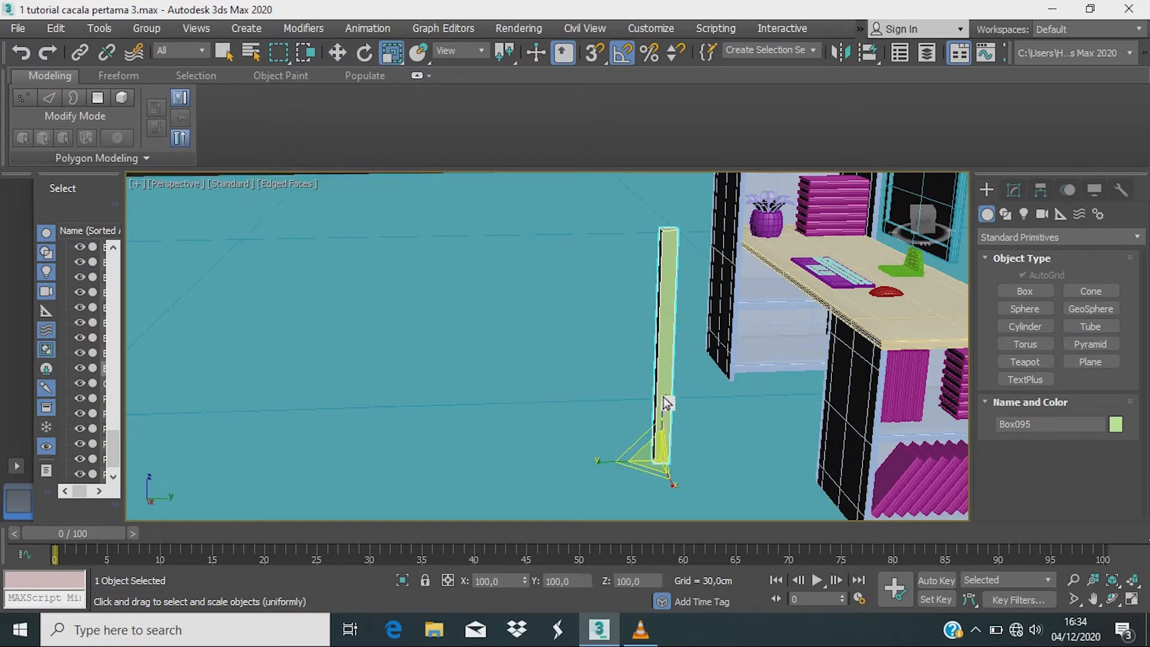
pyautogui.moveTo(666, 400); pyautogui.dragTo(668, 391)
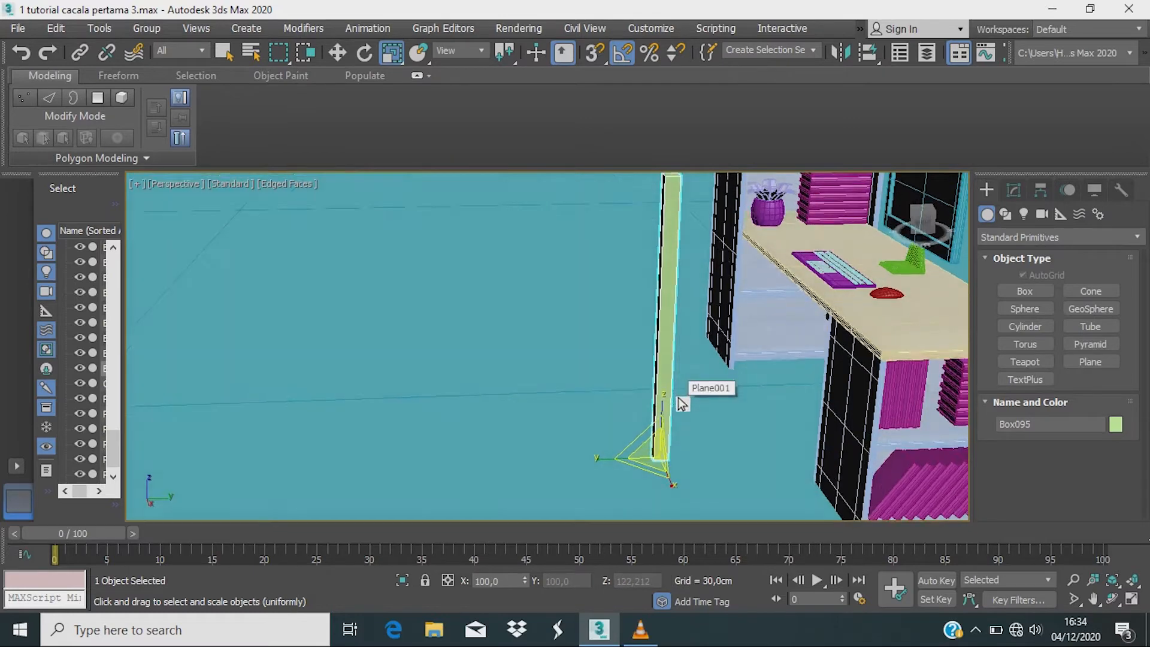
# Step: Copy the thin box along X and place the copy at about X -23.565 cm
pyautogui.scroll(-6, 682, 398)
pyautogui.keyDown('alt'); pyautogui.moveTo(686, 386); pyautogui.dragTo(728, 425, button='middle'); pyautogui.keyUp('alt')
pyautogui.scroll(4, 693, 405)
pyautogui.press('w')
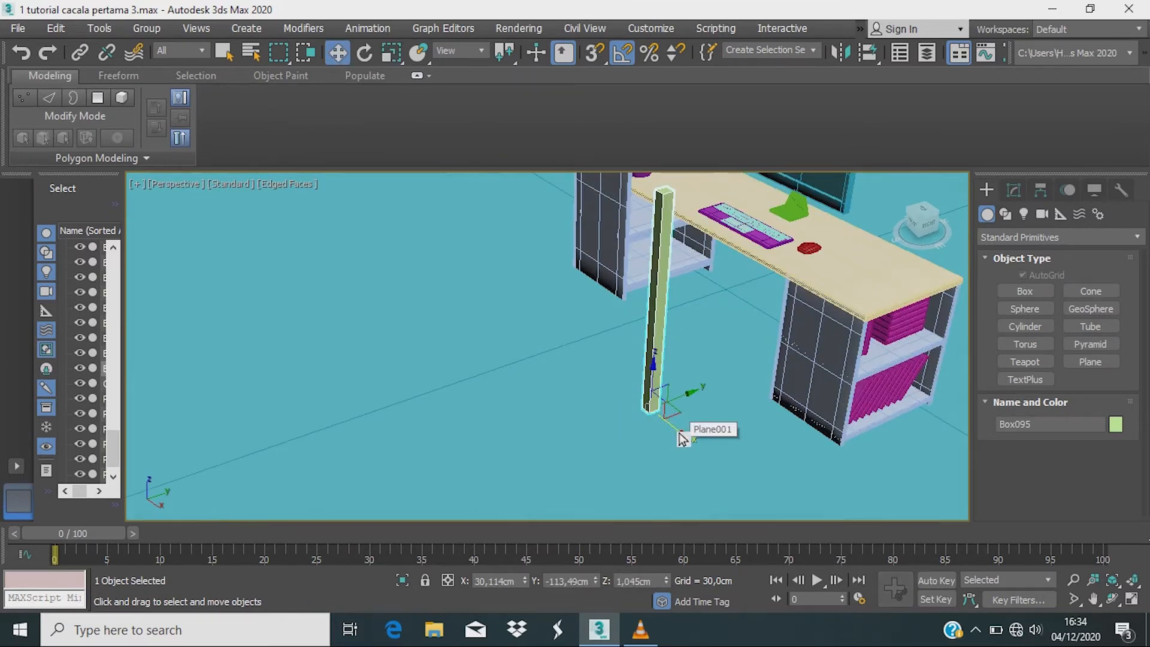
pyautogui.moveTo(676, 429); pyautogui.dragTo(605, 392)
pyautogui.click(603, 390)
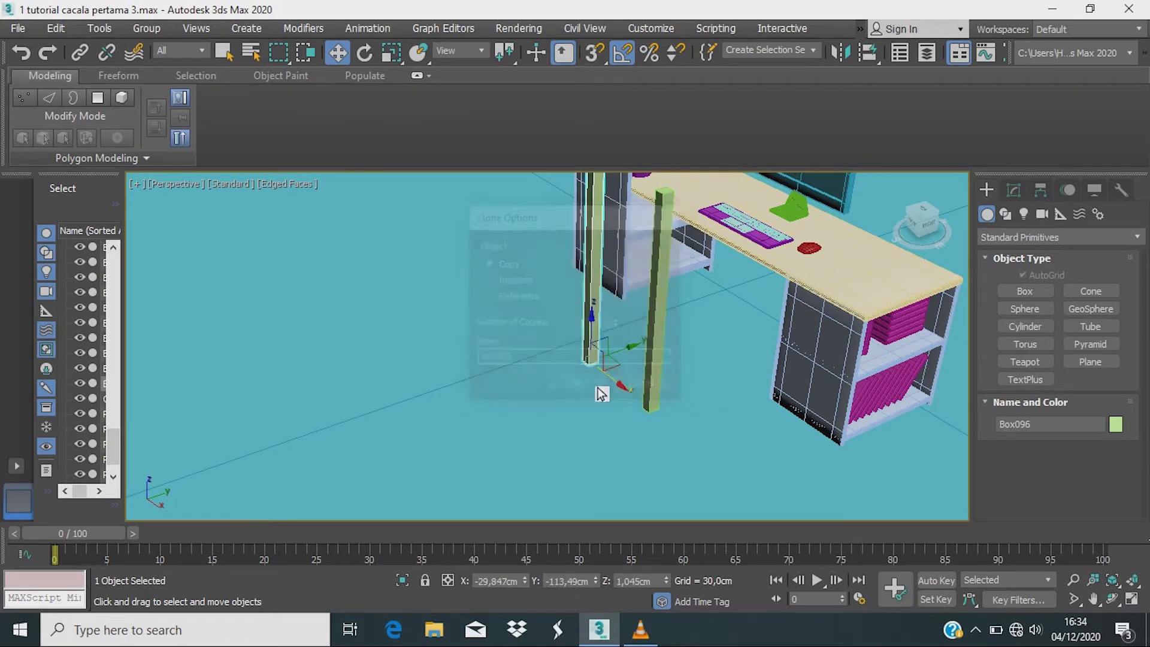
pyautogui.moveTo(617, 397)
pyautogui.keyDown('alt'); pyautogui.mouseDown(button='middle')
pyautogui.moveTo(686, 419)
pyautogui.moveTo(719, 447)
pyautogui.moveTo(662, 350)
pyautogui.moveTo(665, 424)
pyautogui.moveTo(655, 408)
pyautogui.moveTo(681, 285)
pyautogui.moveTo(629, 354)
pyautogui.moveTo(610, 336)
pyautogui.moveTo(671, 300)
pyautogui.moveTo(597, 291)
pyautogui.moveTo(673, 355)
pyautogui.moveTo(676, 382)
pyautogui.moveTo(599, 347)
pyautogui.moveTo(732, 380)
pyautogui.moveTo(665, 383)
pyautogui.moveTo(694, 315)
pyautogui.moveTo(689, 364)
pyautogui.moveTo(680, 352)
pyautogui.moveTo(664, 383)
pyautogui.mouseUp(button='middle'); pyautogui.keyUp('alt')
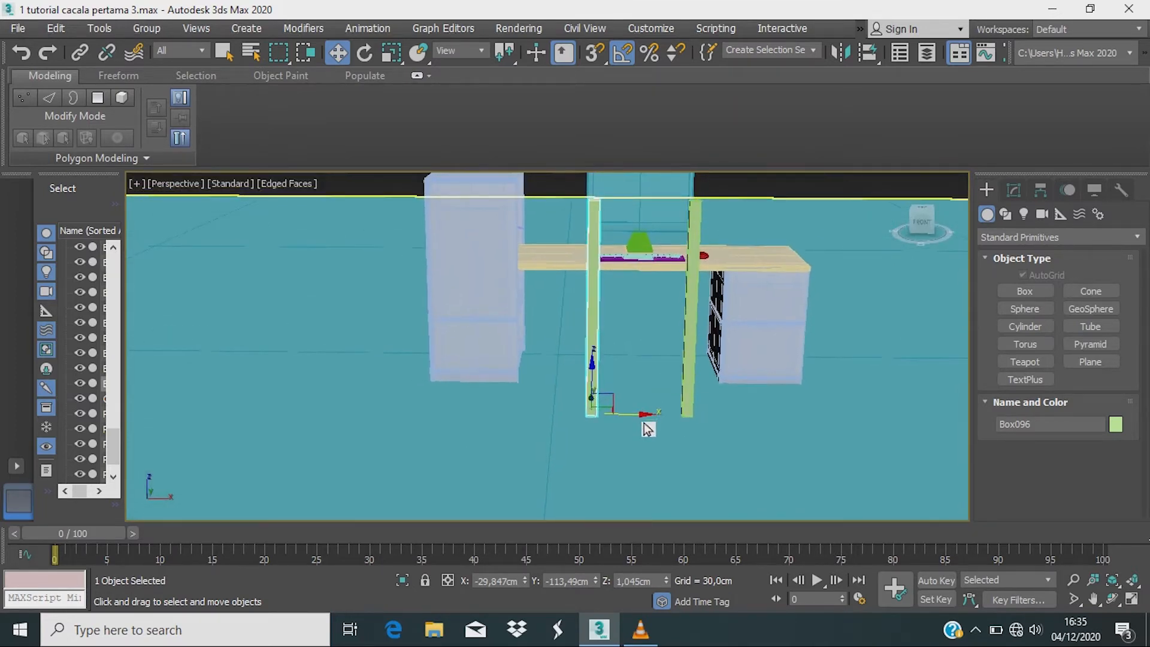
pyautogui.moveTo(647, 414); pyautogui.dragTo(657, 414)
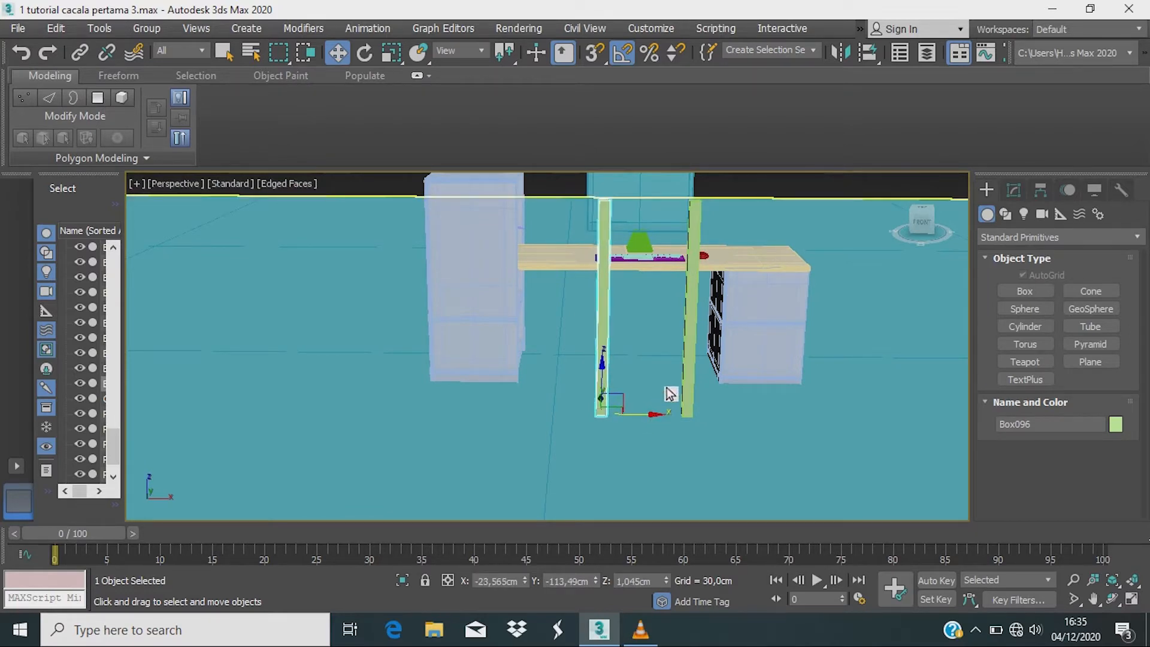
# Step: Move both thin boxes together along Y, farther away from the desk
pyautogui.keyDown('alt'); pyautogui.moveTo(711, 416); pyautogui.dragTo(650, 416, button='middle'); pyautogui.keyUp('alt')
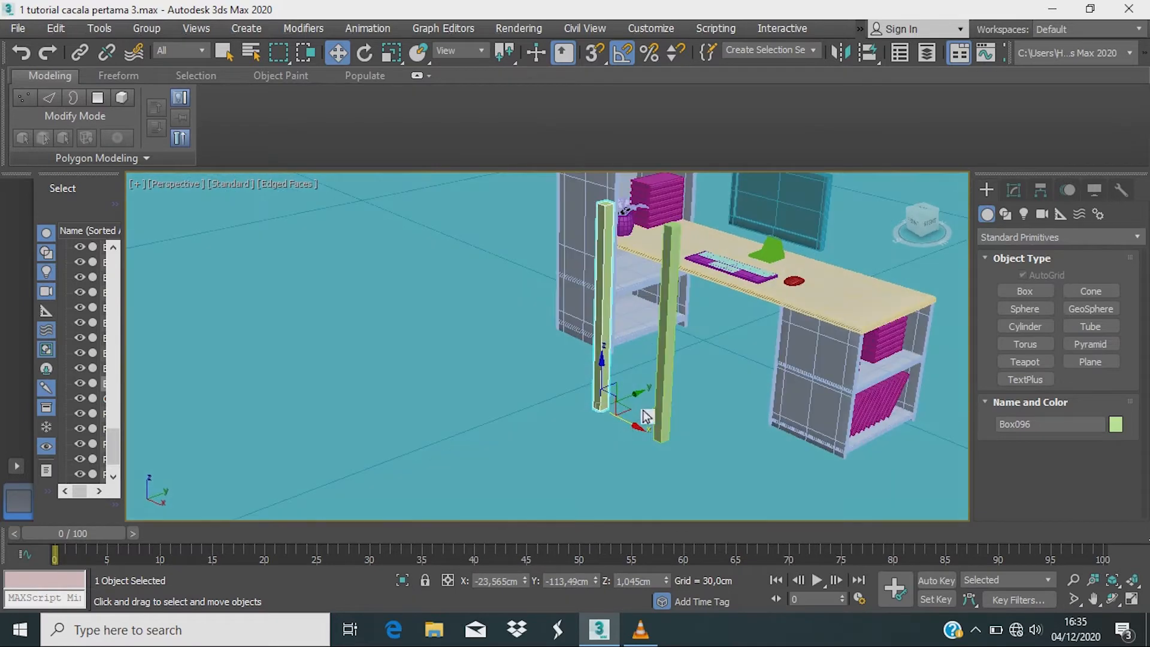
pyautogui.keyDown('ctrl'); pyautogui.click(670, 347); pyautogui.keyUp('ctrl')
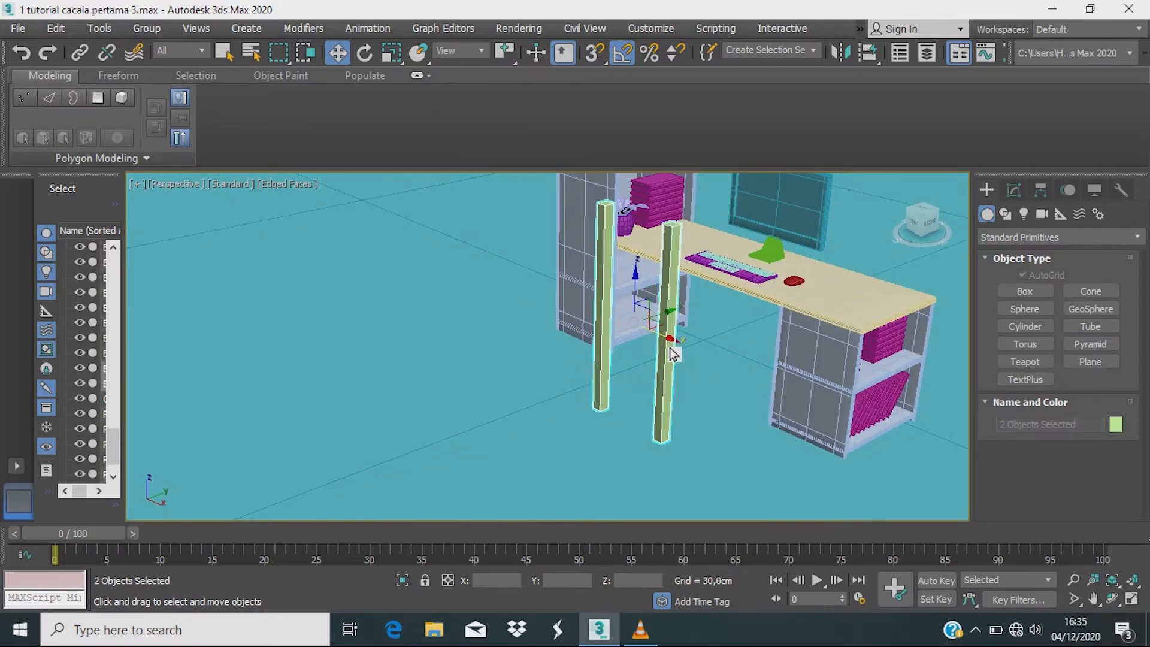
pyautogui.moveTo(663, 325); pyautogui.dragTo(624, 339)
# Step: Copy the two thin boxes along Y toward the desk to get four posts
pyautogui.keyDown('alt'); pyautogui.moveTo(623, 339); pyautogui.dragTo(601, 354, button='middle'); pyautogui.keyUp('alt')
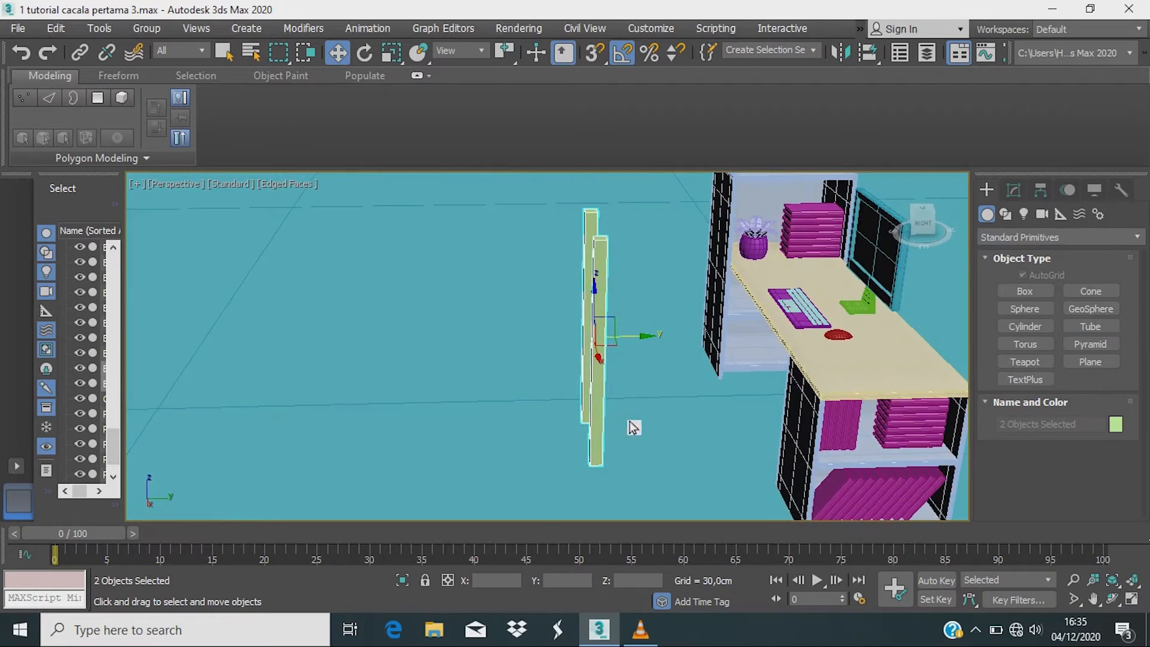
pyautogui.scroll(5, 635, 427)
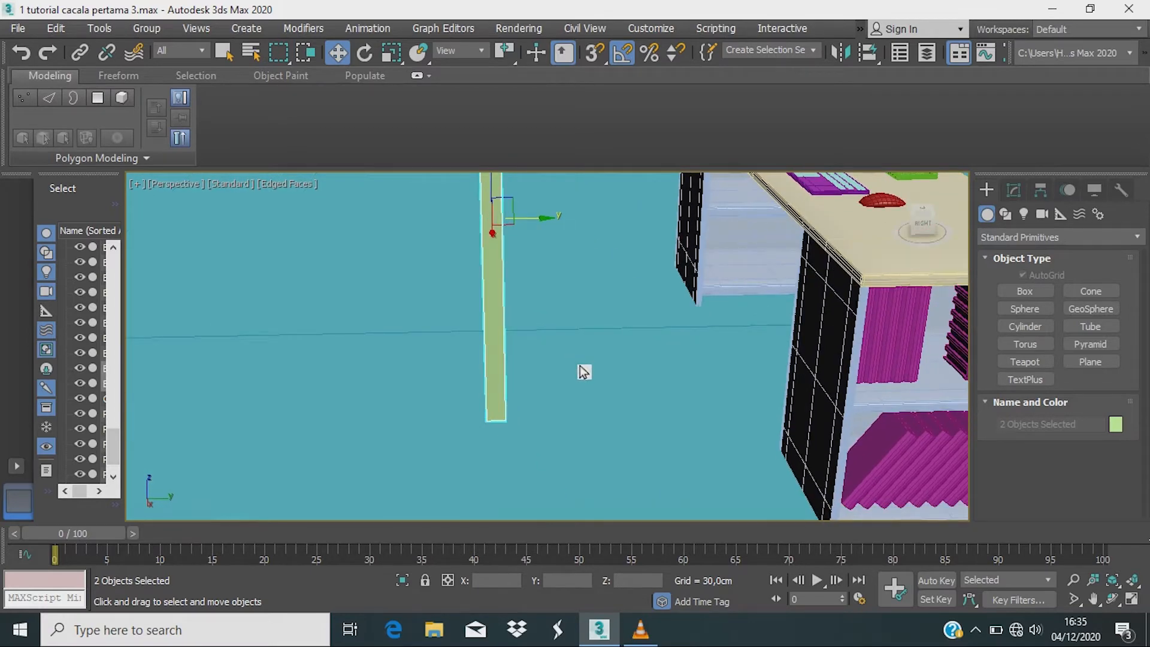
pyautogui.keyDown('alt'); pyautogui.moveTo(584, 372); pyautogui.dragTo(587, 403, button='middle'); pyautogui.keyUp('alt')
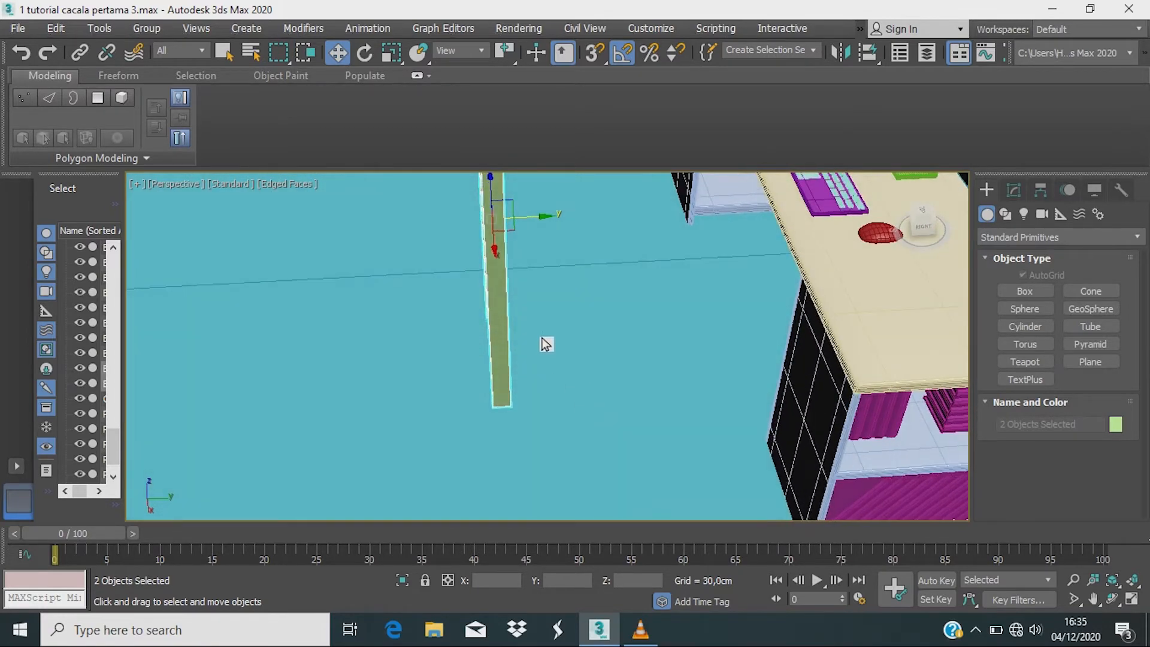
pyautogui.keyDown('alt'); pyautogui.moveTo(546, 344); pyautogui.dragTo(552, 397, button='middle'); pyautogui.keyUp('alt')
pyautogui.keyDown('alt'); pyautogui.moveTo(539, 334); pyautogui.dragTo(581, 345, button='middle'); pyautogui.keyUp('alt')
pyautogui.keyDown('alt'); pyautogui.moveTo(565, 296); pyautogui.dragTo(540, 356, button='middle'); pyautogui.keyUp('alt')
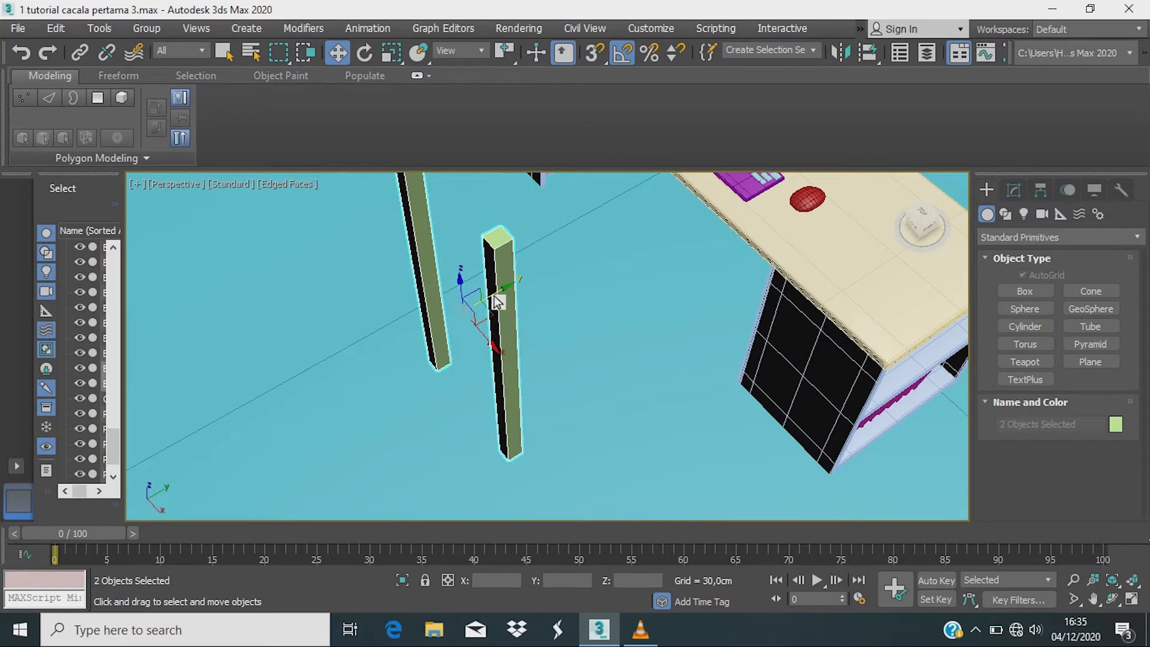
pyautogui.moveTo(497, 301)
pyautogui.keyDown('shift'); pyautogui.mouseDown()
pyautogui.moveTo(565, 264)
pyautogui.moveTo(620, 256)
pyautogui.mouseUp(); pyautogui.keyUp('shift')
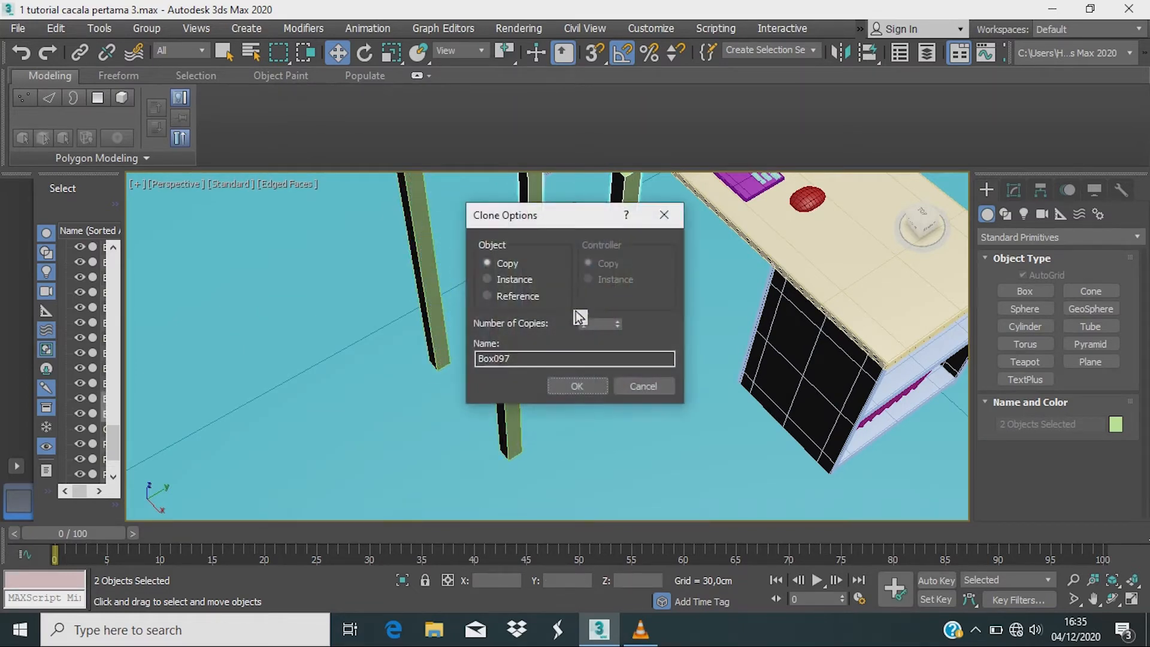
pyautogui.click(580, 385)
# Step: Scale the two copied posts along Z to about half the tall posts' height and lower them about 32.66 cm to the floor
pyautogui.moveTo(647, 362)
pyautogui.keyDown('alt'); pyautogui.mouseDown(button='middle')
pyautogui.moveTo(607, 330)
pyautogui.moveTo(609, 314)
pyautogui.moveTo(597, 366)
pyautogui.moveTo(598, 345)
pyautogui.mouseUp(button='middle'); pyautogui.keyUp('alt')
pyautogui.press('r')
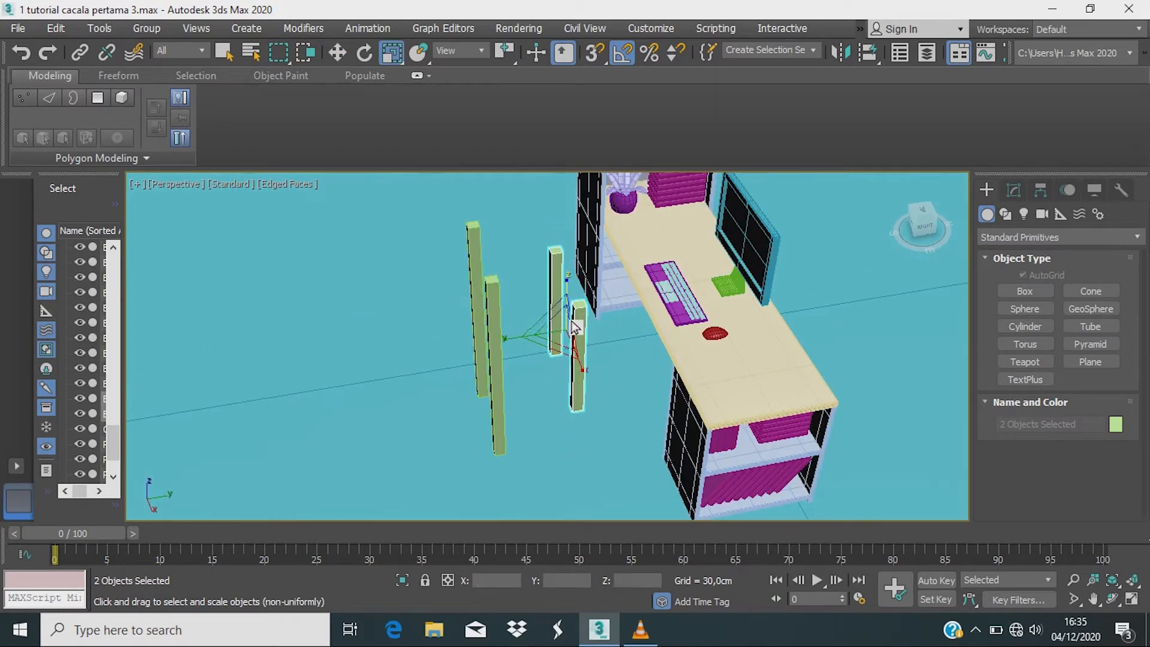
pyautogui.keyDown('alt'); pyautogui.moveTo(574, 327); pyautogui.dragTo(572, 295, button='middle'); pyautogui.keyUp('alt')
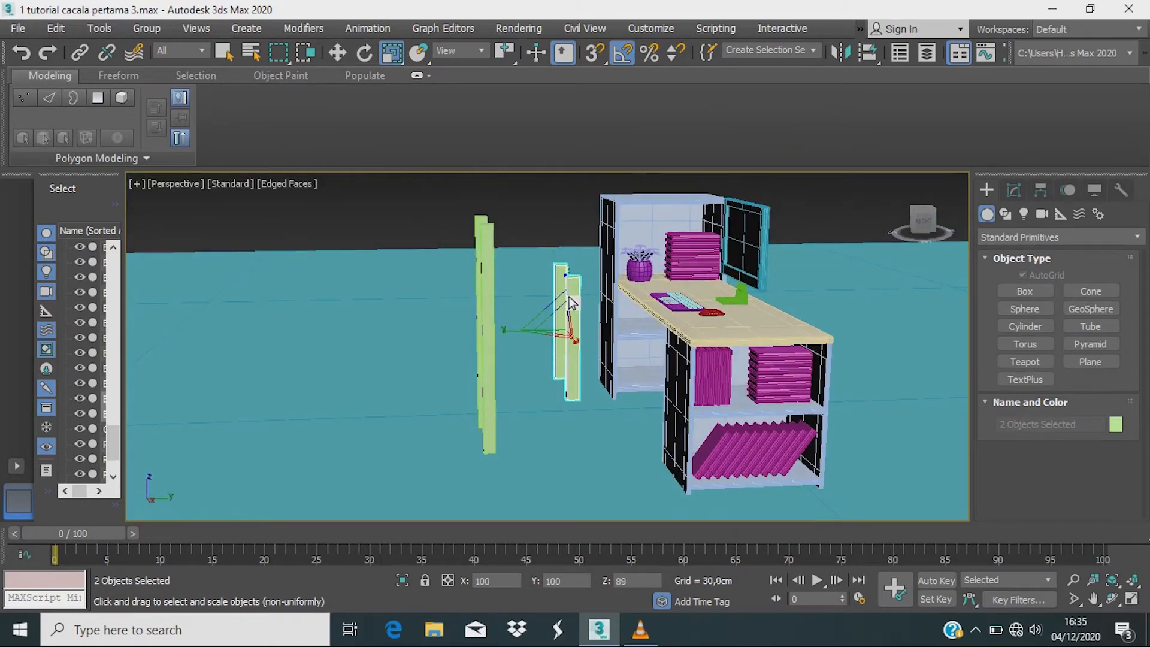
pyautogui.press('w')
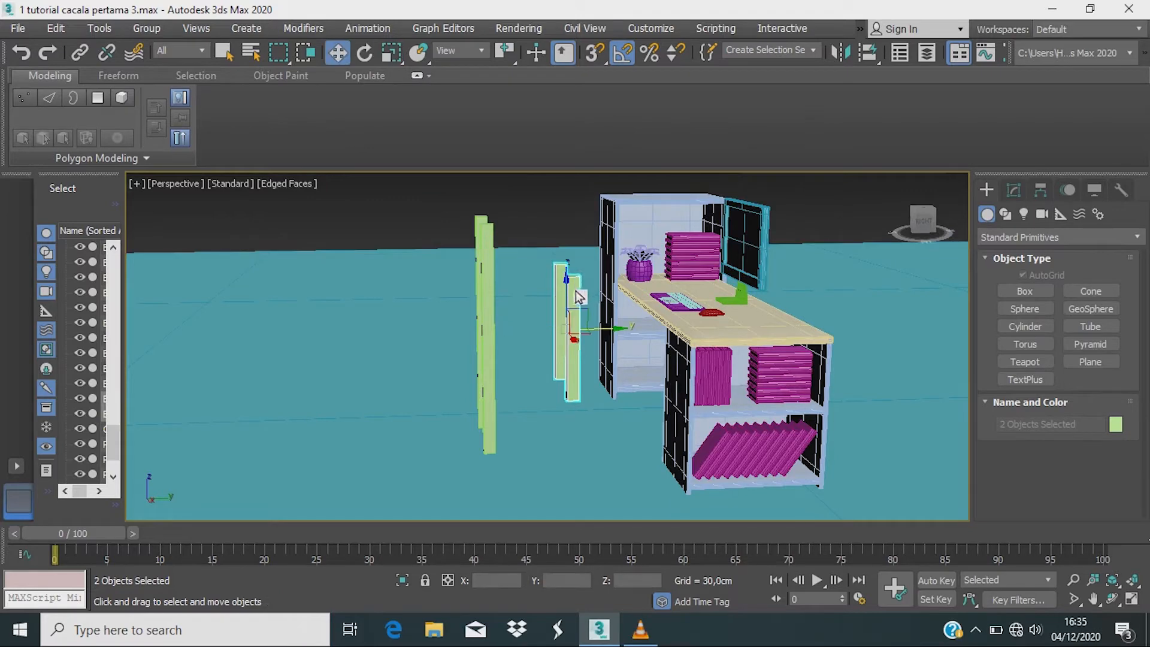
pyautogui.moveTo(574, 302); pyautogui.dragTo(570, 335)
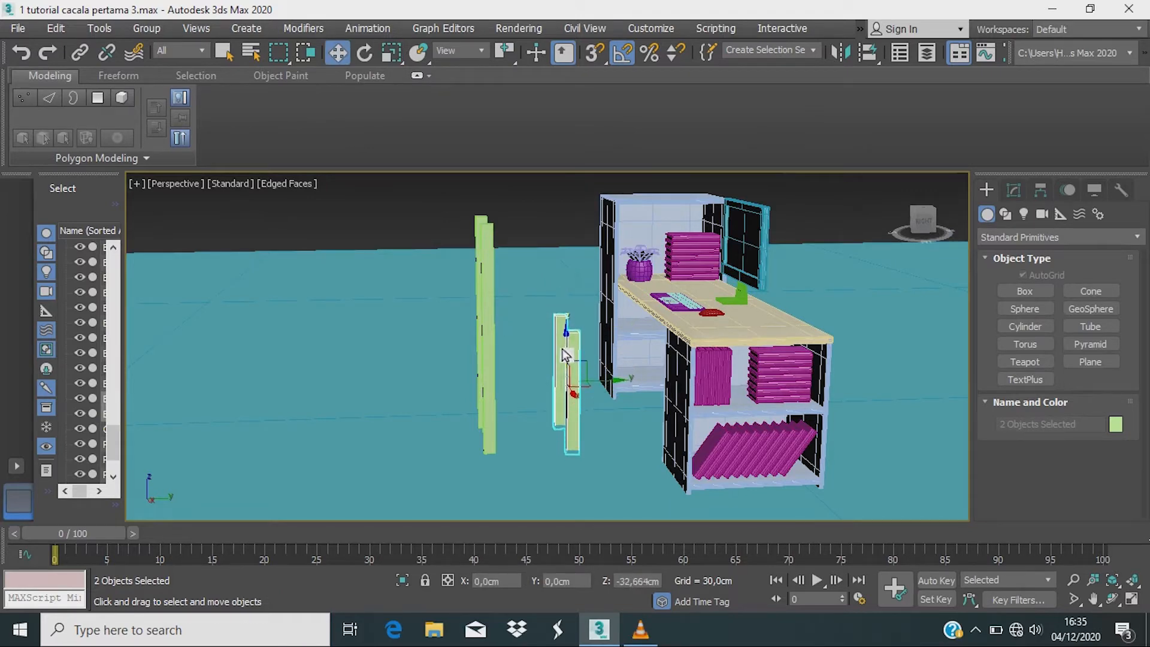
# Step: Create a box for the chair seat in the top view, spanning the four posts from corner to corner
pyautogui.keyDown('alt'); pyautogui.moveTo(622, 358); pyautogui.dragTo(589, 386, button='middle'); pyautogui.keyUp('alt')
pyautogui.scroll(-3, 643, 365)
pyautogui.scroll(5, 592, 347)
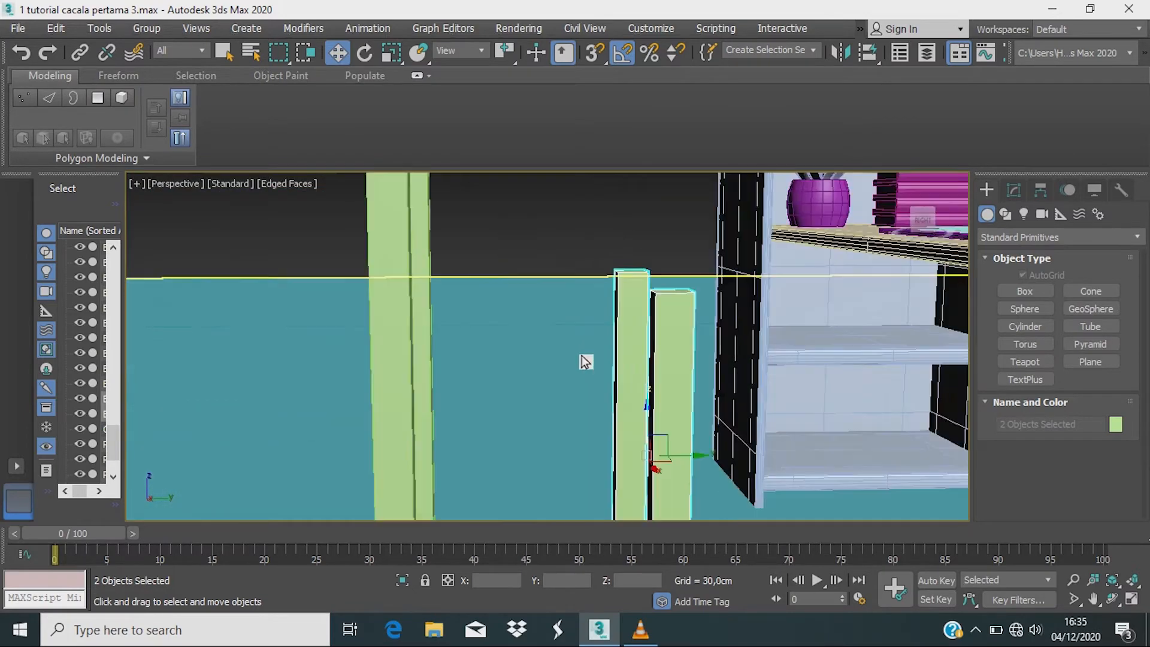
pyautogui.keyDown('alt'); pyautogui.moveTo(585, 359); pyautogui.dragTo(623, 378, button='middle'); pyautogui.keyUp('alt')
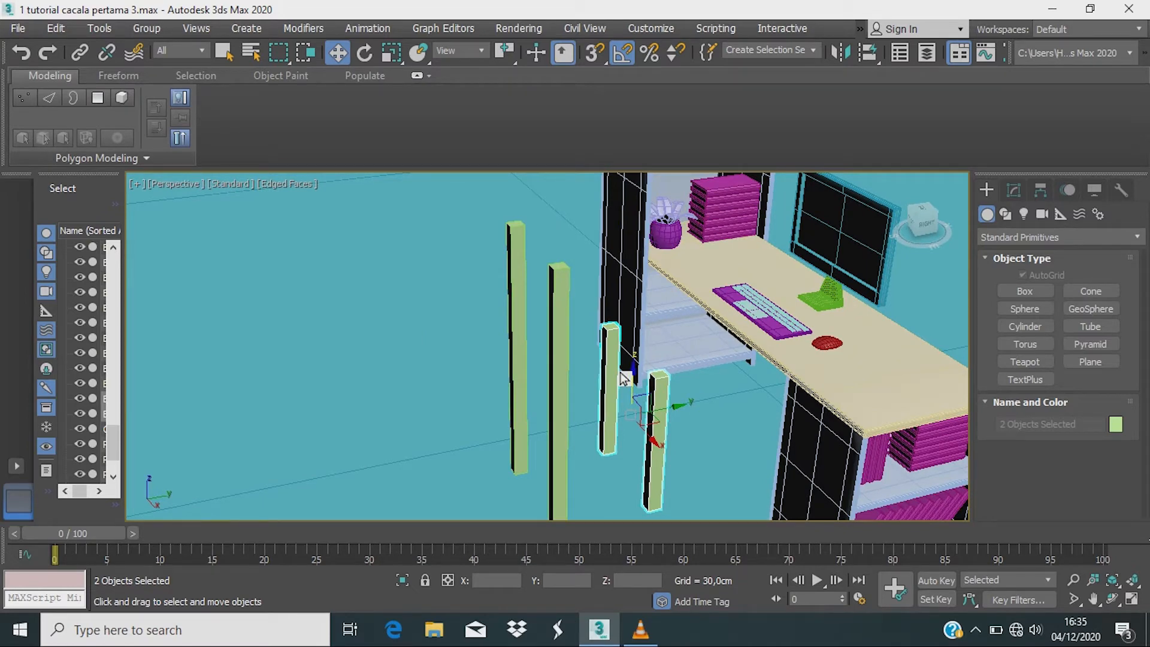
pyautogui.keyDown('alt'); pyautogui.moveTo(625, 396); pyautogui.dragTo(721, 411, button='middle'); pyautogui.keyUp('alt')
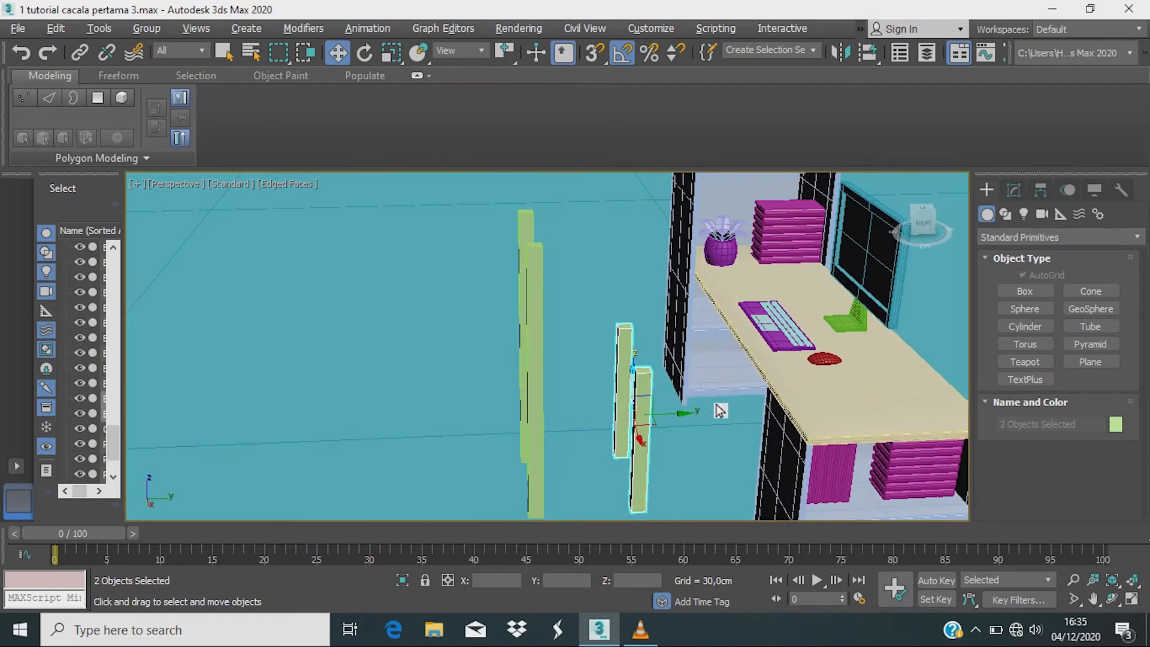
pyautogui.keyDown('alt'); pyautogui.moveTo(747, 362); pyautogui.dragTo(670, 399, button='middle'); pyautogui.keyUp('alt')
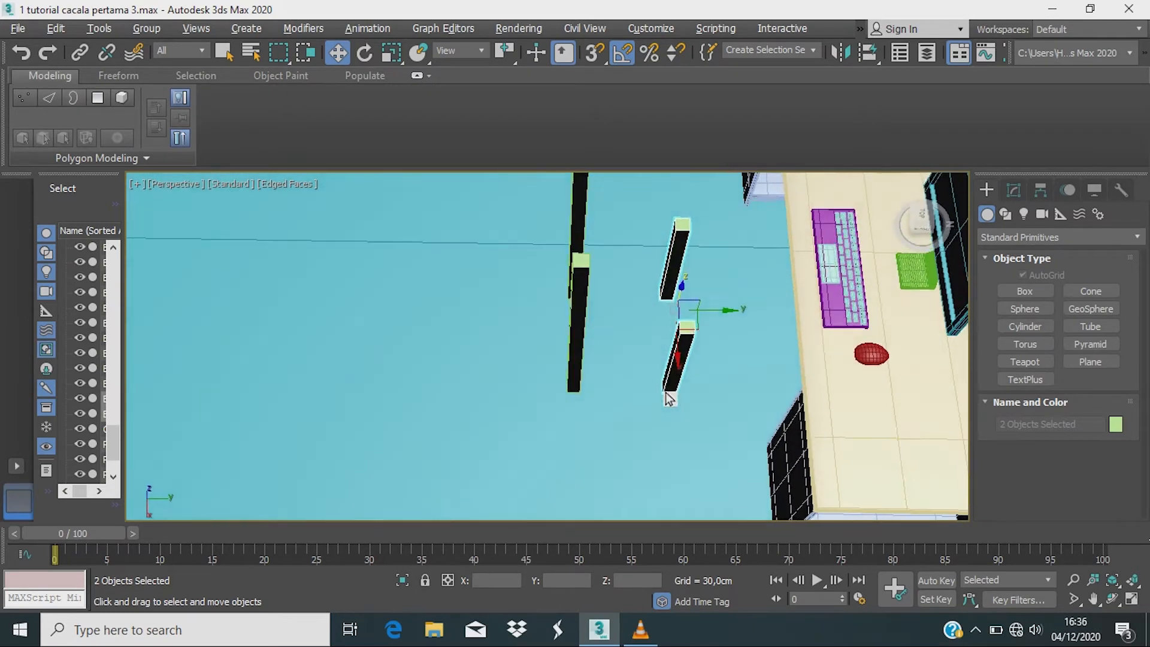
pyautogui.click(1025, 291)
pyautogui.keyDown('alt'); pyautogui.moveTo(683, 359); pyautogui.dragTo(661, 387, button='middle'); pyautogui.keyUp('alt')
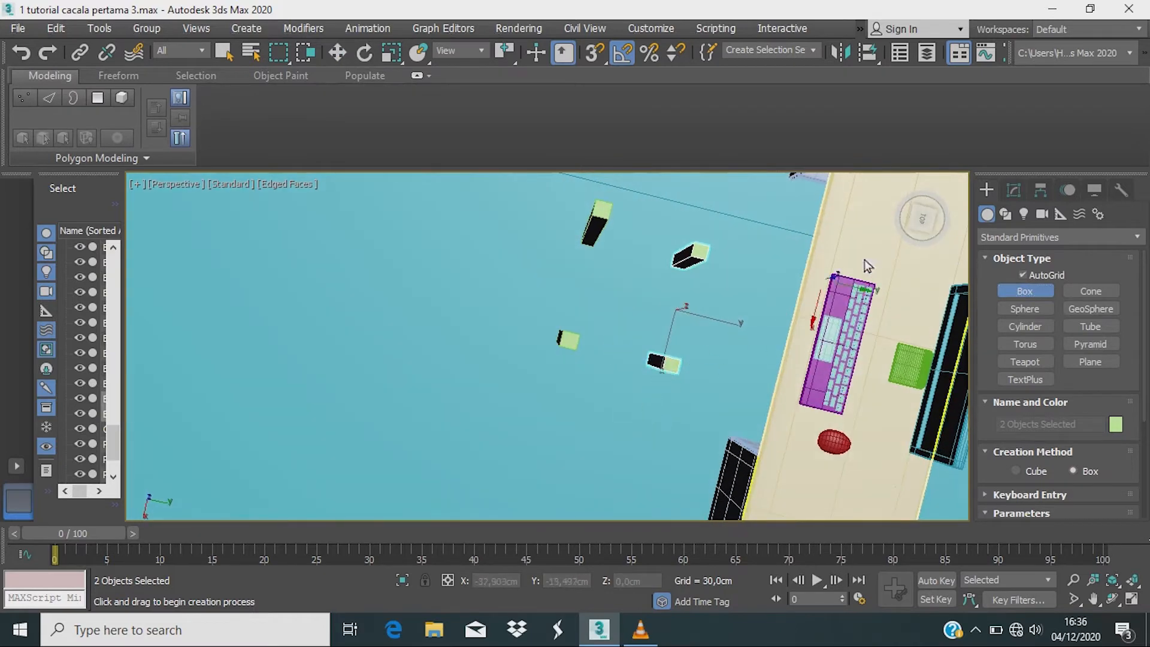
pyautogui.press('t')
pyautogui.scroll(8, 622, 336)
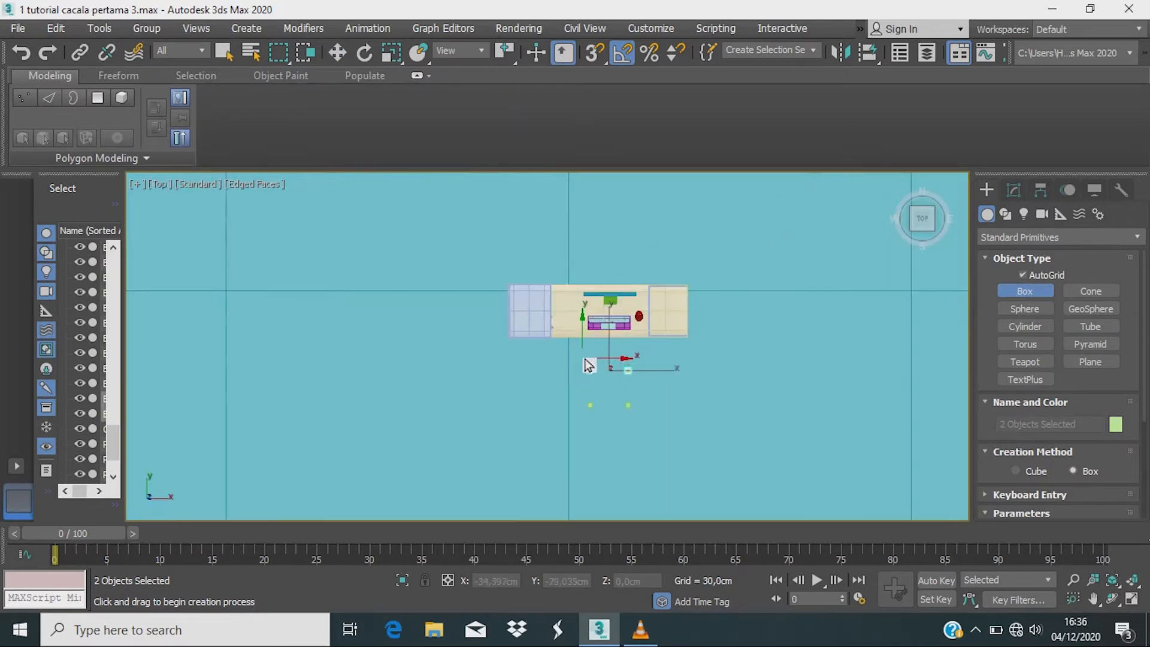
pyautogui.moveTo(628, 419); pyautogui.dragTo(506, 260, button='middle')
pyautogui.scroll(2, 532, 286)
pyautogui.scroll(2, 532, 285)
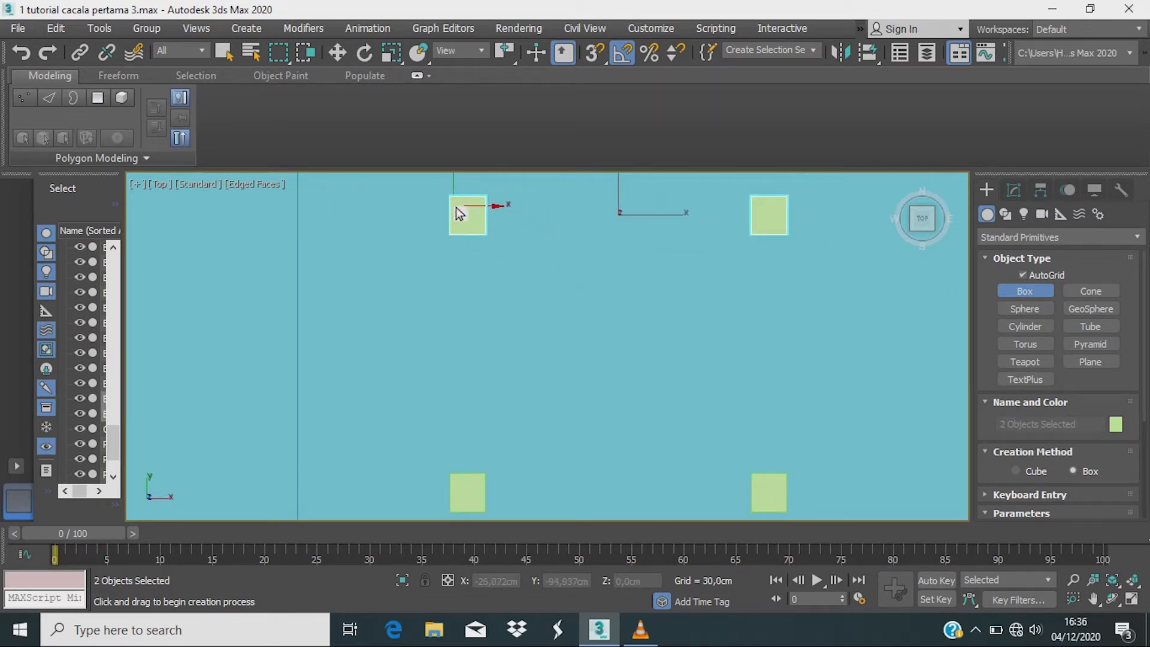
pyautogui.moveTo(460, 214); pyautogui.dragTo(785, 506)
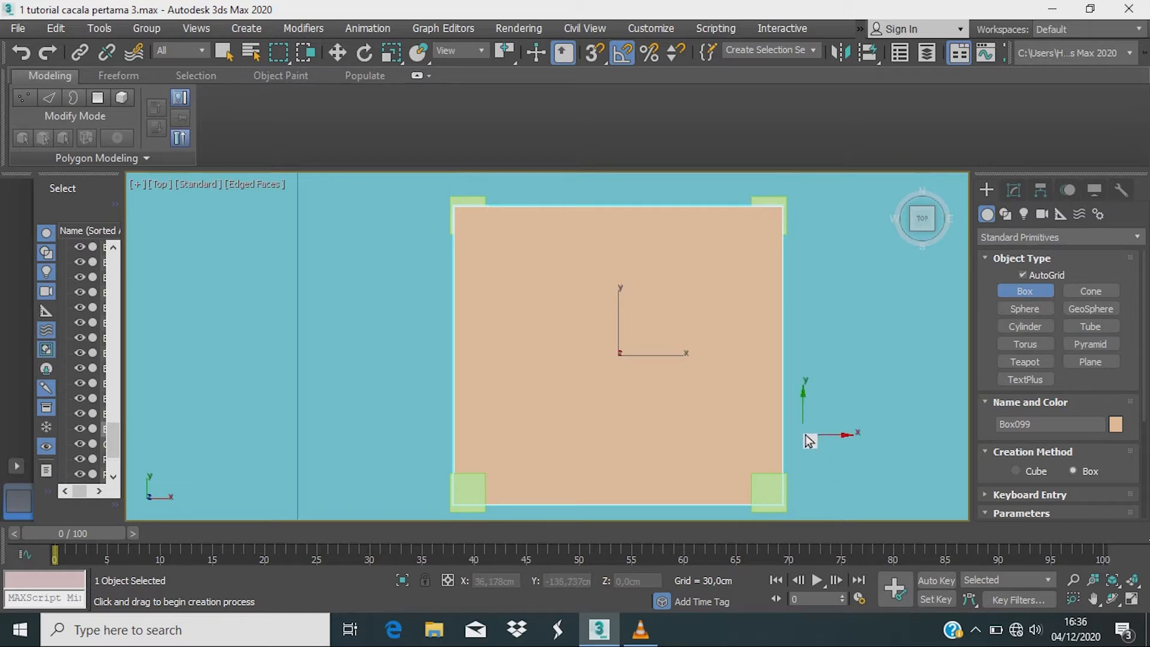
# Step: Lower the seat box by about 23.34 cm so it sits below the tops of the short front posts
pyautogui.keyDown('alt'); pyautogui.moveTo(863, 443); pyautogui.dragTo(669, 354, button='middle'); pyautogui.keyUp('alt')
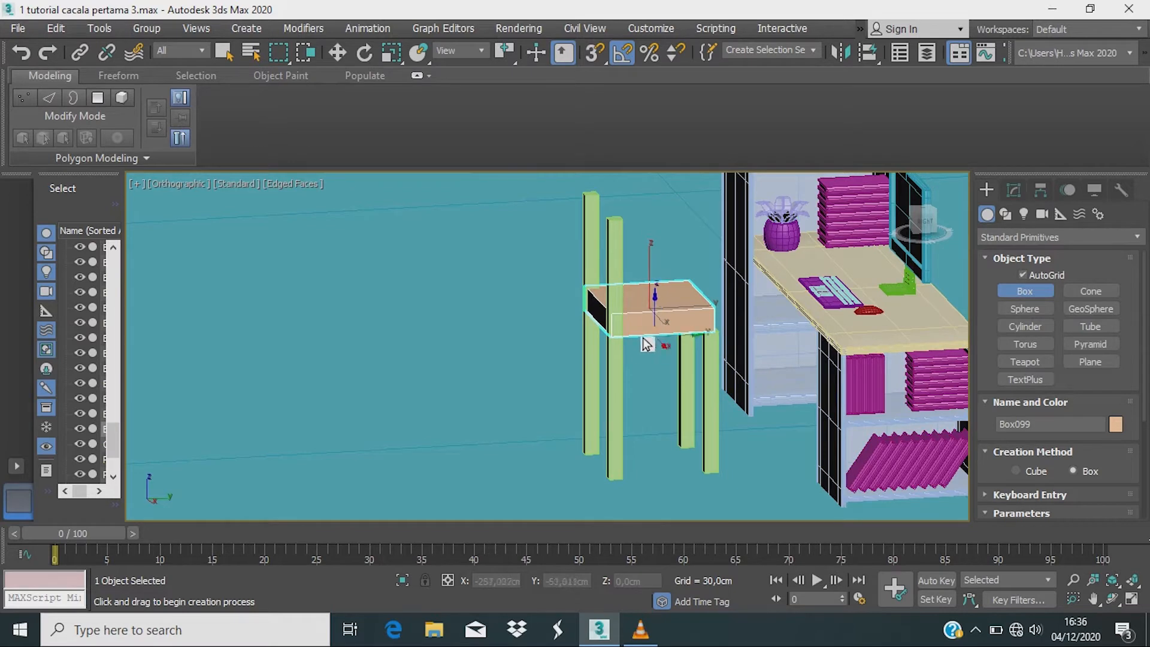
pyautogui.press('w')
pyautogui.moveTo(648, 283); pyautogui.dragTo(658, 332)
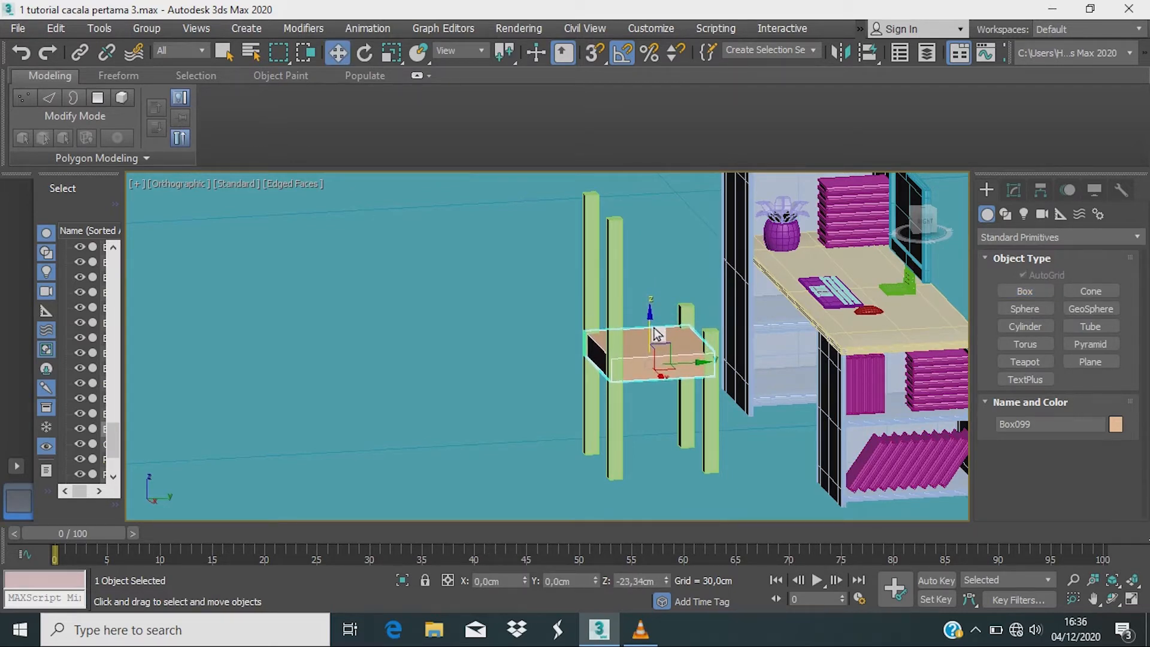
# Step: Shorten the two tall back posts slightly along Z and lower them back to the floor
pyautogui.keyDown('alt'); pyautogui.moveTo(693, 462); pyautogui.dragTo(741, 455, button='middle'); pyautogui.keyUp('alt')
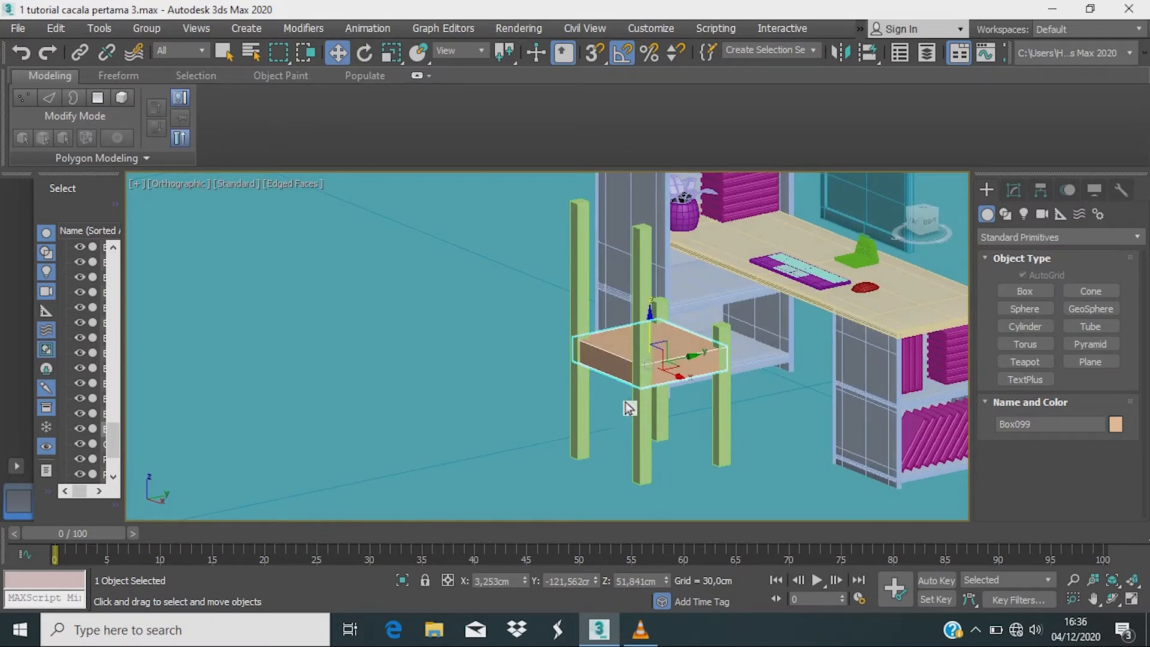
pyautogui.click(581, 350)
pyautogui.click(646, 346)
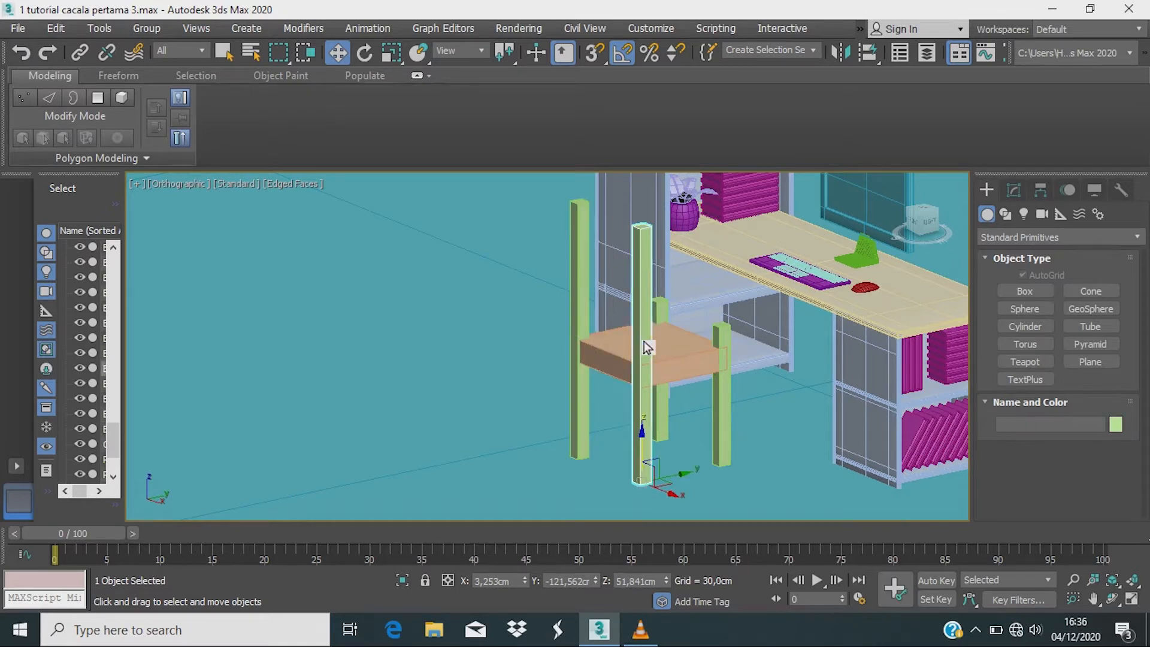
pyautogui.keyDown('alt'); pyautogui.moveTo(720, 420); pyautogui.dragTo(650, 406, button='middle'); pyautogui.keyUp('alt')
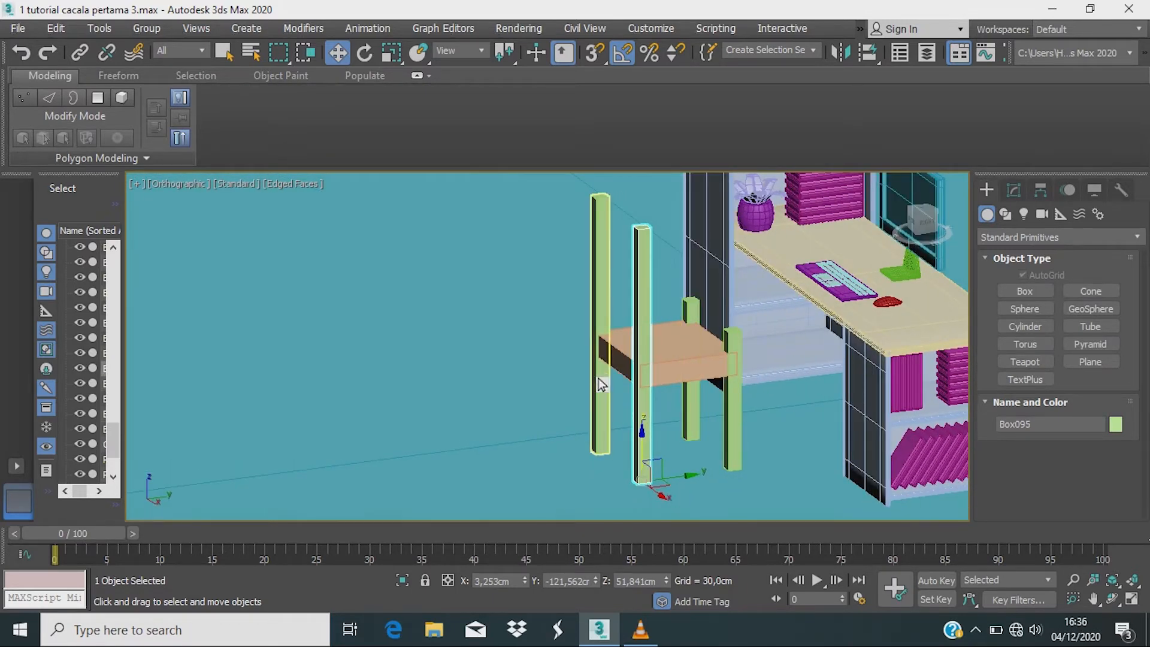
pyautogui.keyDown('ctrl'); pyautogui.click(660, 399); pyautogui.keyUp('ctrl')
pyautogui.click(644, 414)
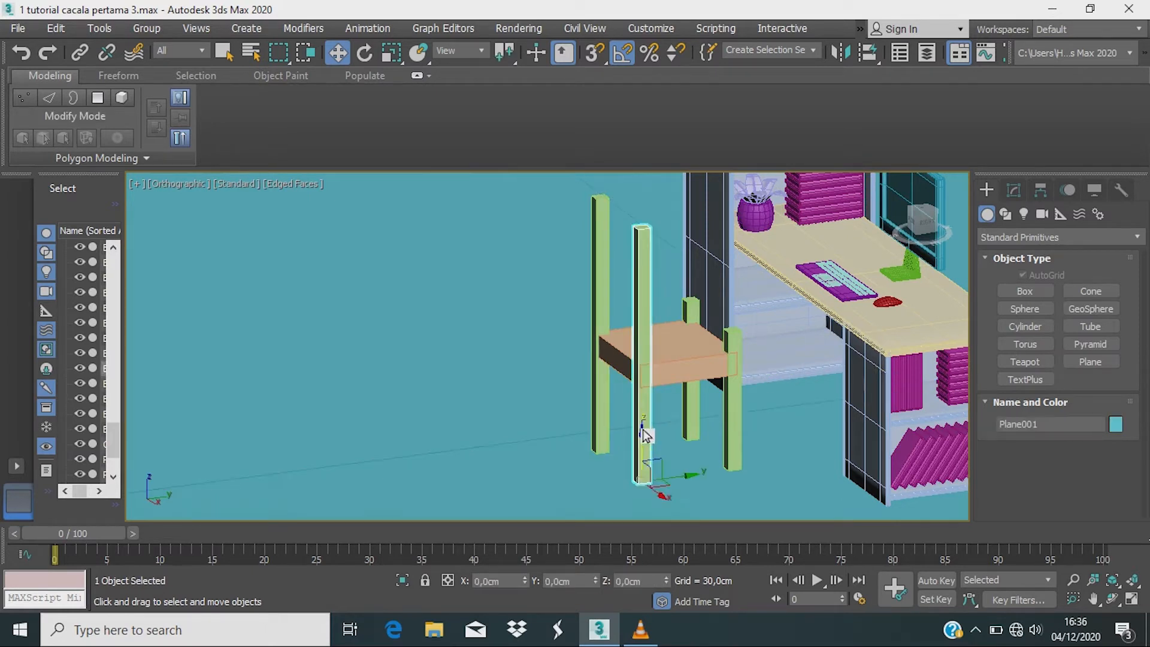
pyautogui.keyDown('ctrl'); pyautogui.click(598, 405); pyautogui.keyUp('ctrl')
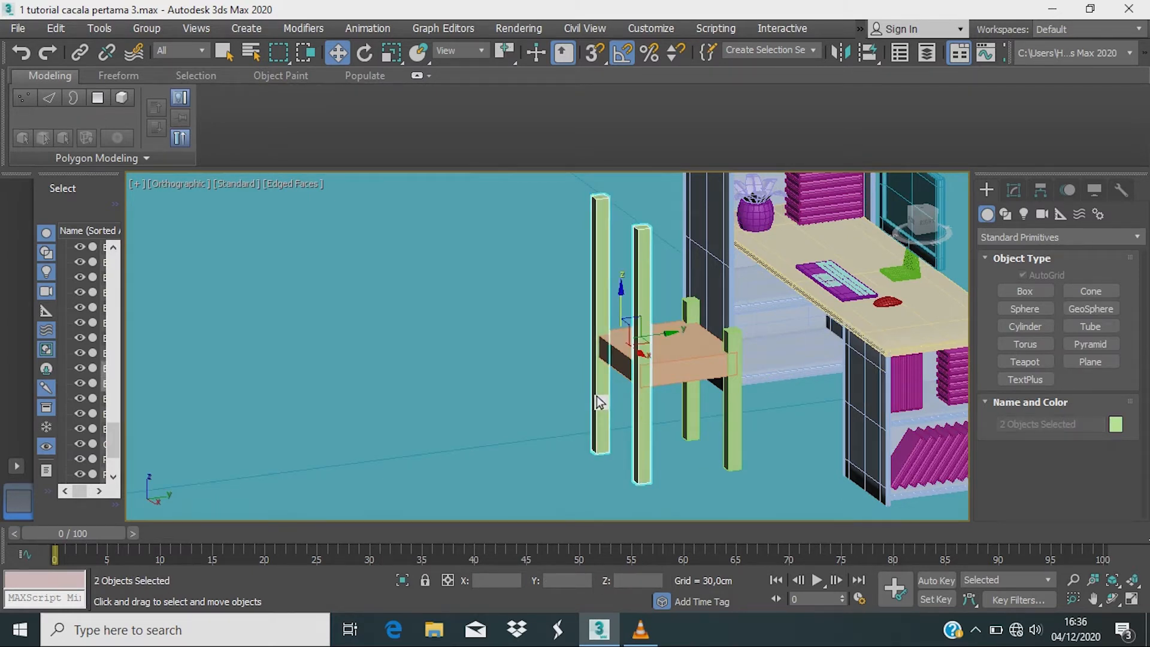
pyautogui.moveTo(655, 424); pyautogui.dragTo(648, 398, button='middle')
pyautogui.press('r')
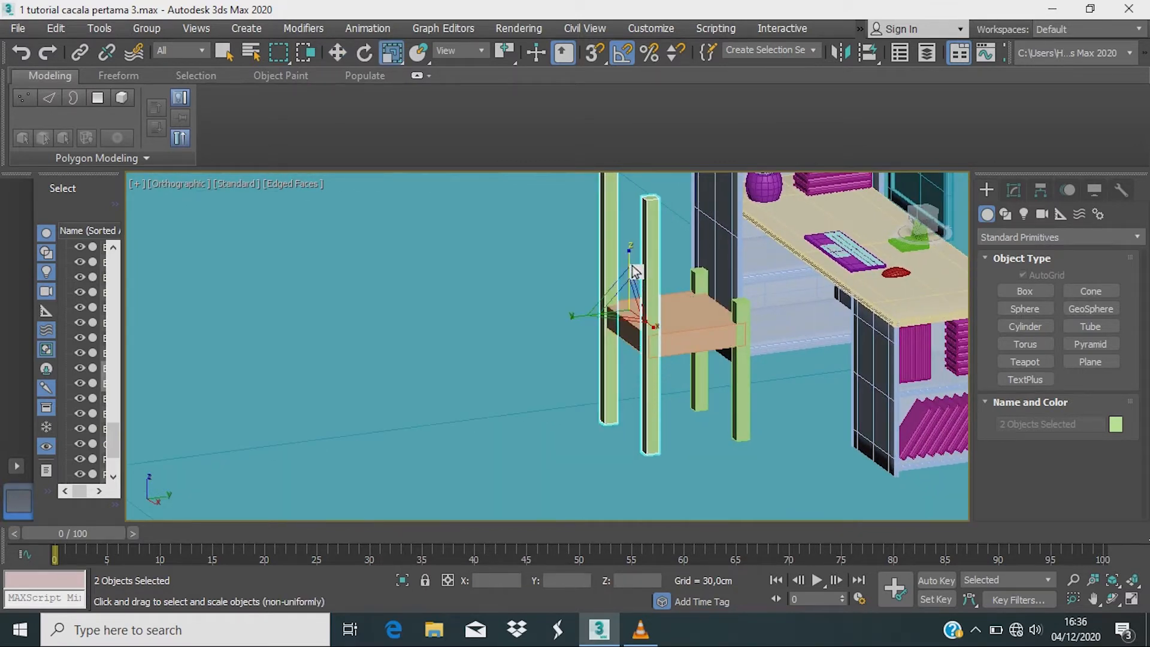
pyautogui.moveTo(634, 267); pyautogui.dragTo(635, 279)
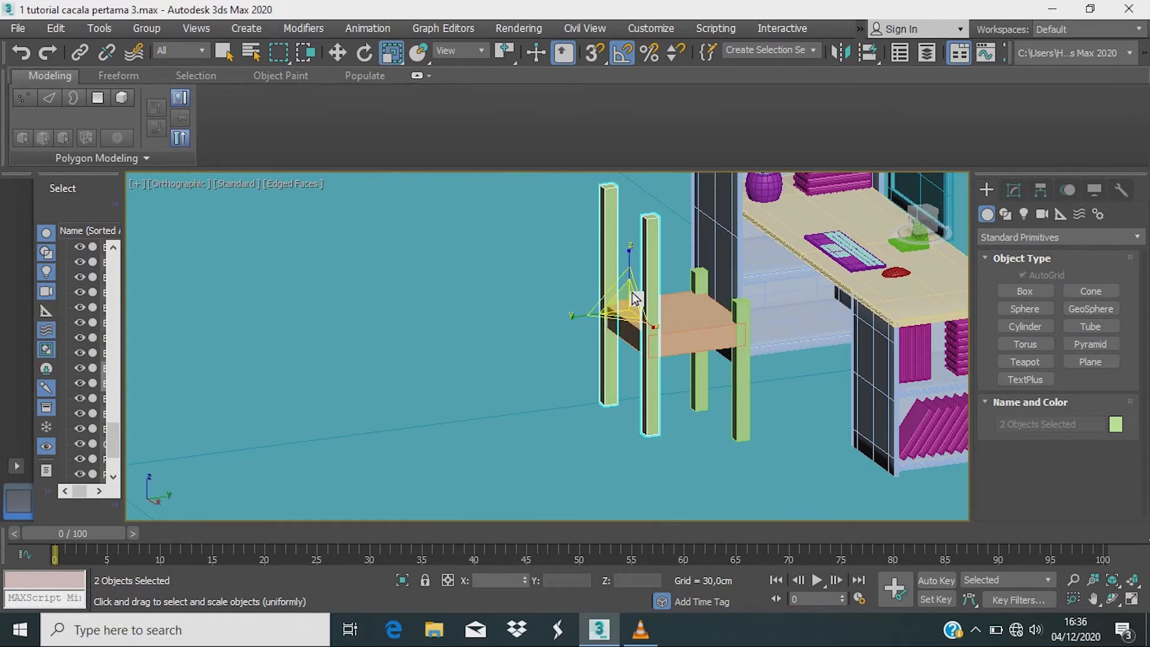
pyautogui.press('w')
pyautogui.moveTo(636, 278); pyautogui.dragTo(630, 292)
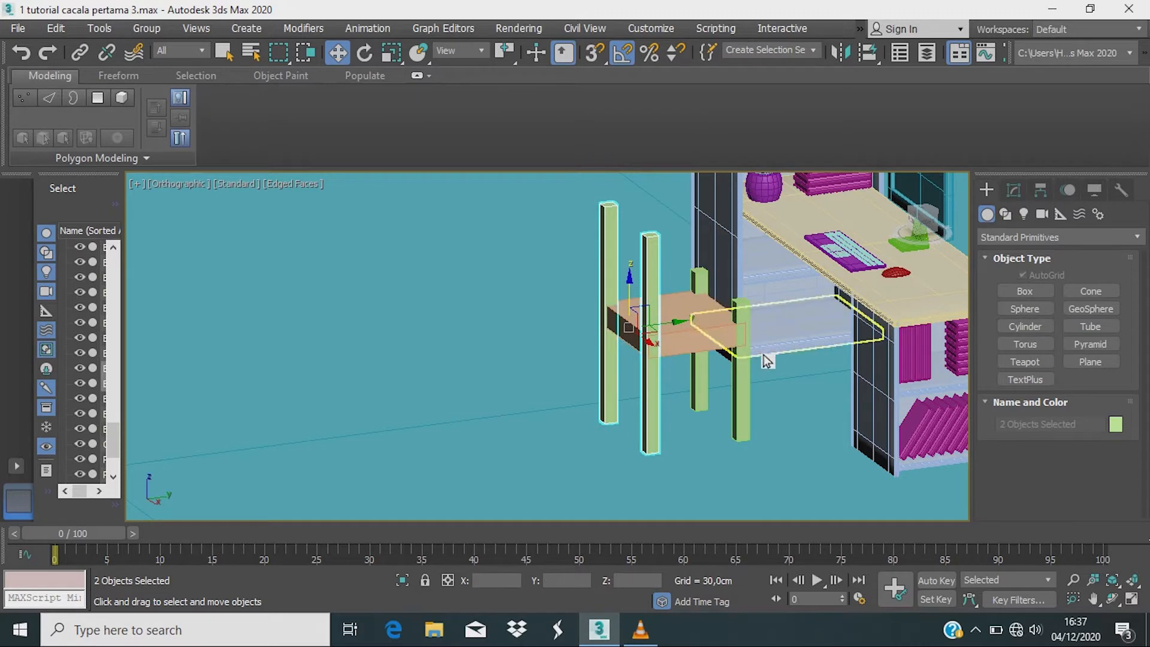
# Step: Shorten the two front posts along Z and lower them about 6.11 cm back to the floor
pyautogui.scroll(4, 753, 403)
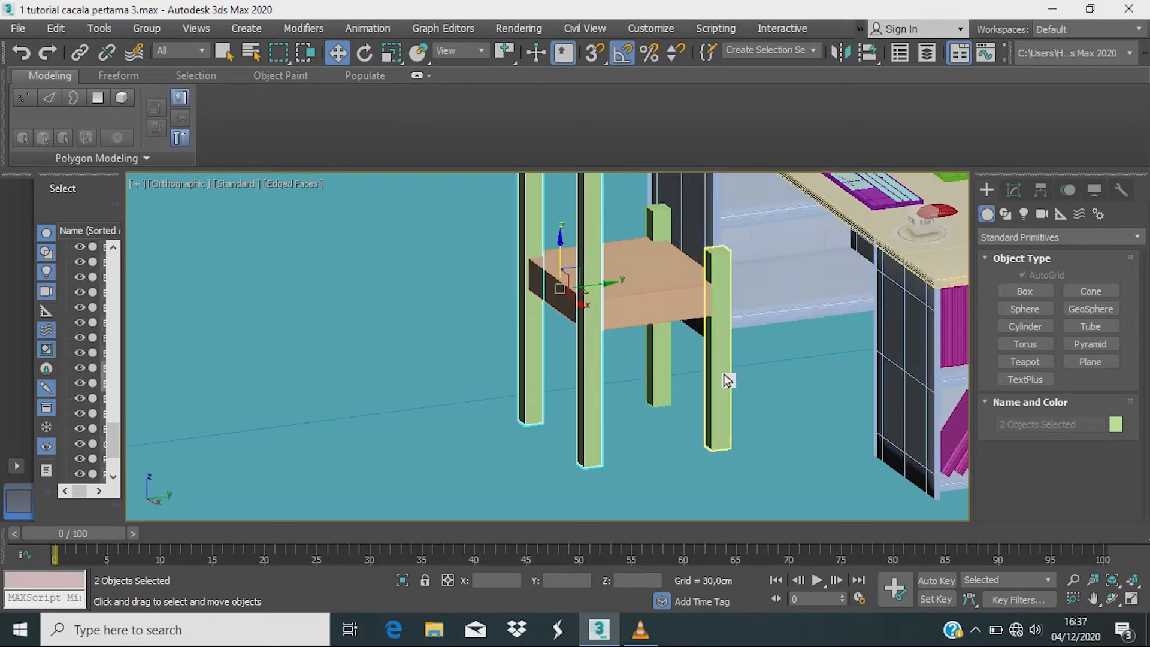
pyautogui.click(724, 372)
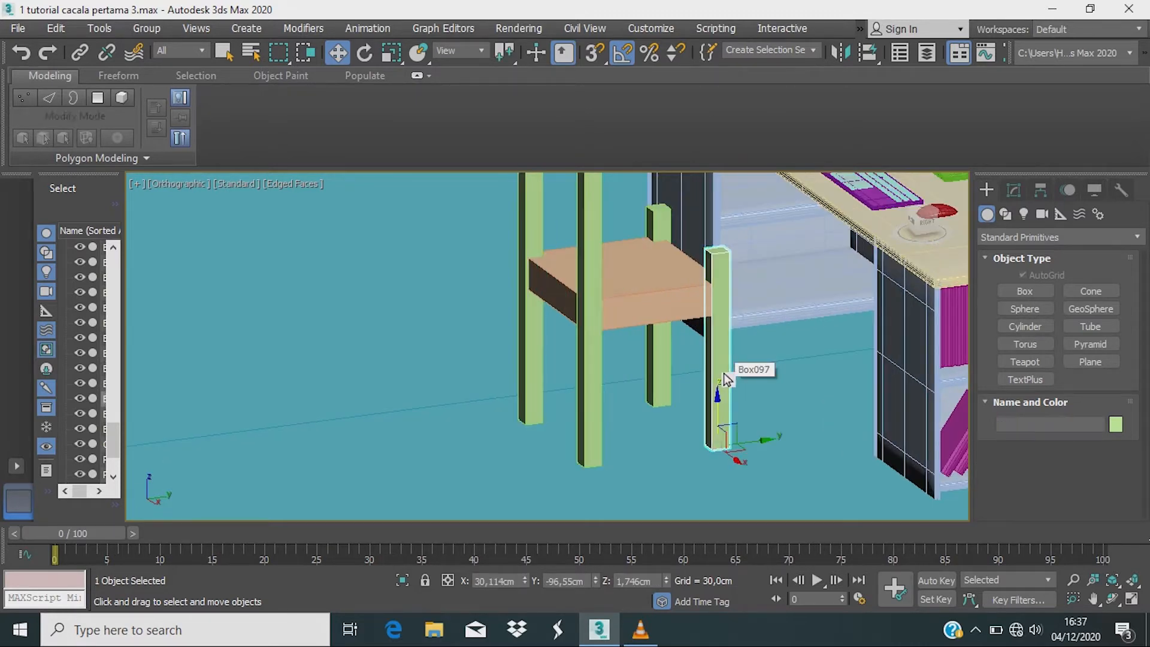
pyautogui.keyDown('ctrl'); pyautogui.click(670, 372); pyautogui.keyUp('ctrl')
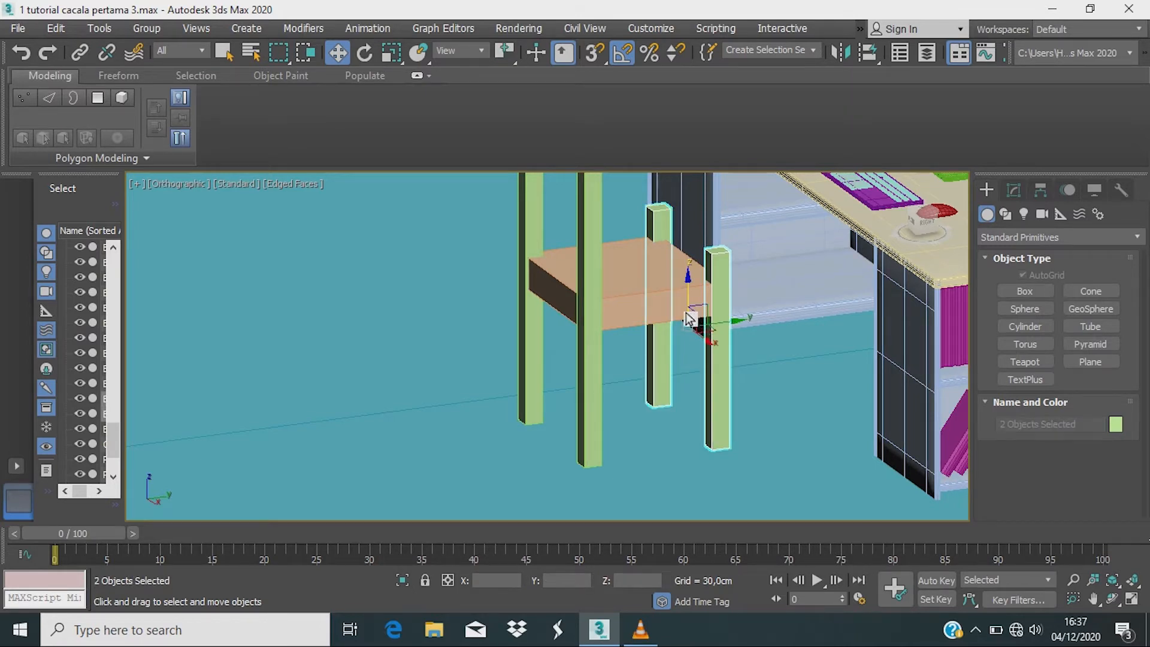
pyautogui.press('r')
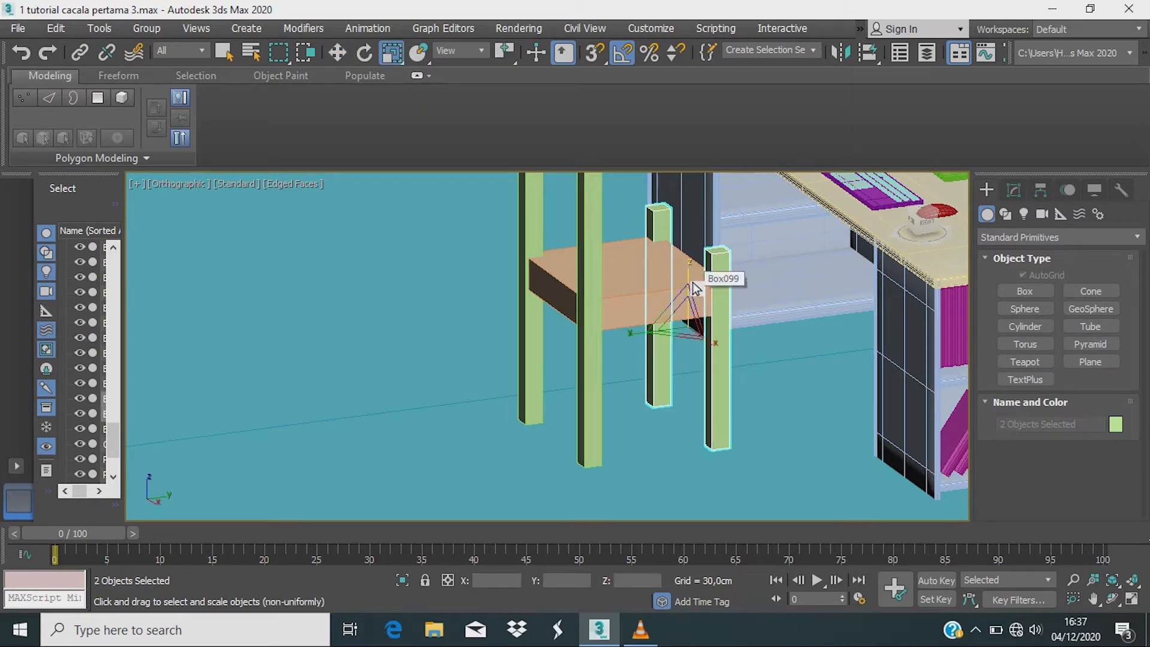
pyautogui.moveTo(693, 282); pyautogui.dragTo(690, 292)
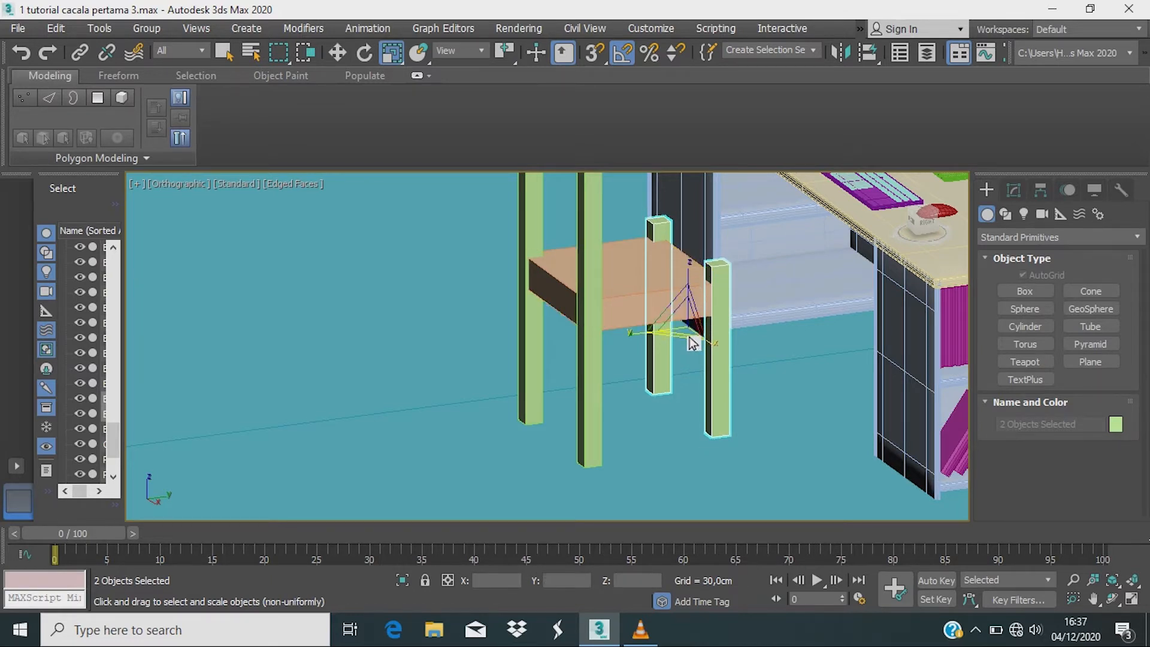
pyautogui.press('w')
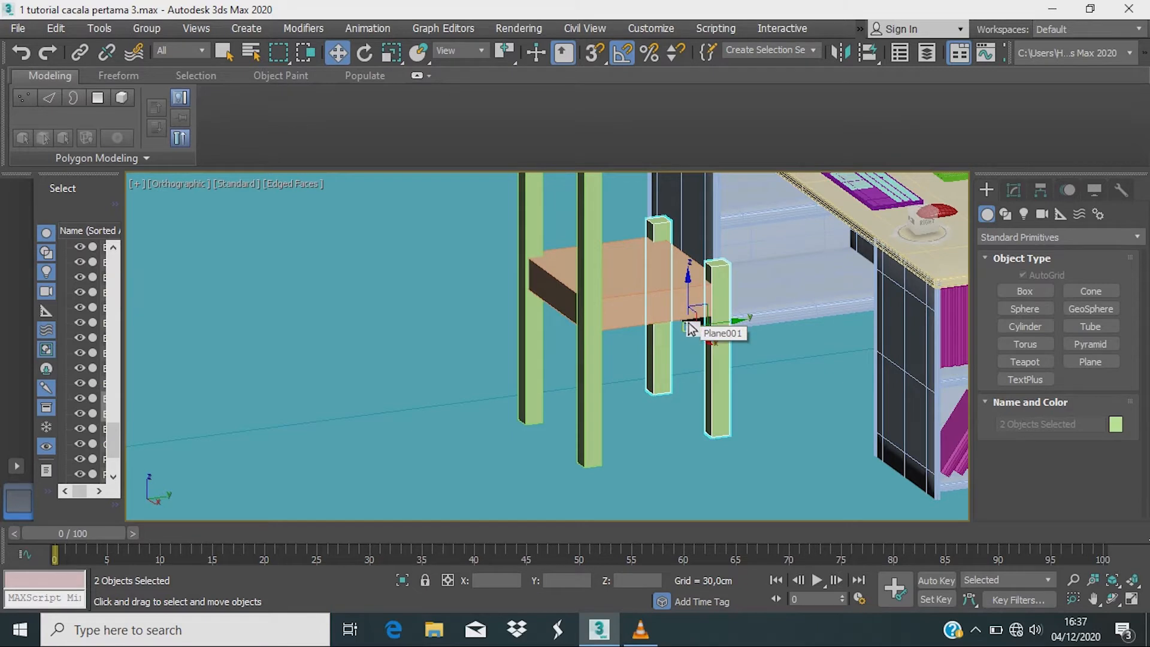
pyautogui.moveTo(689, 329); pyautogui.dragTo(684, 320)
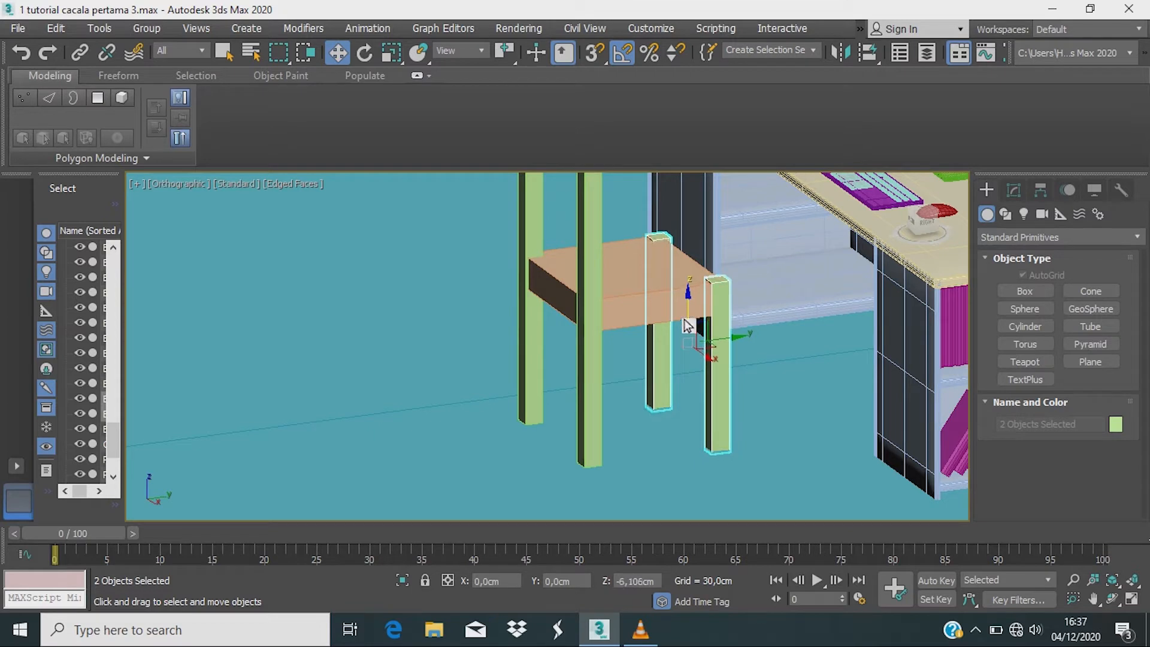
# Step: Shorten the two front posts slightly more along Z and lower them about 1.8 cm so their tops sit below the seat surface
pyautogui.scroll(2, 691, 342)
pyautogui.moveTo(724, 382); pyautogui.dragTo(673, 354, button='middle')
pyautogui.press('r')
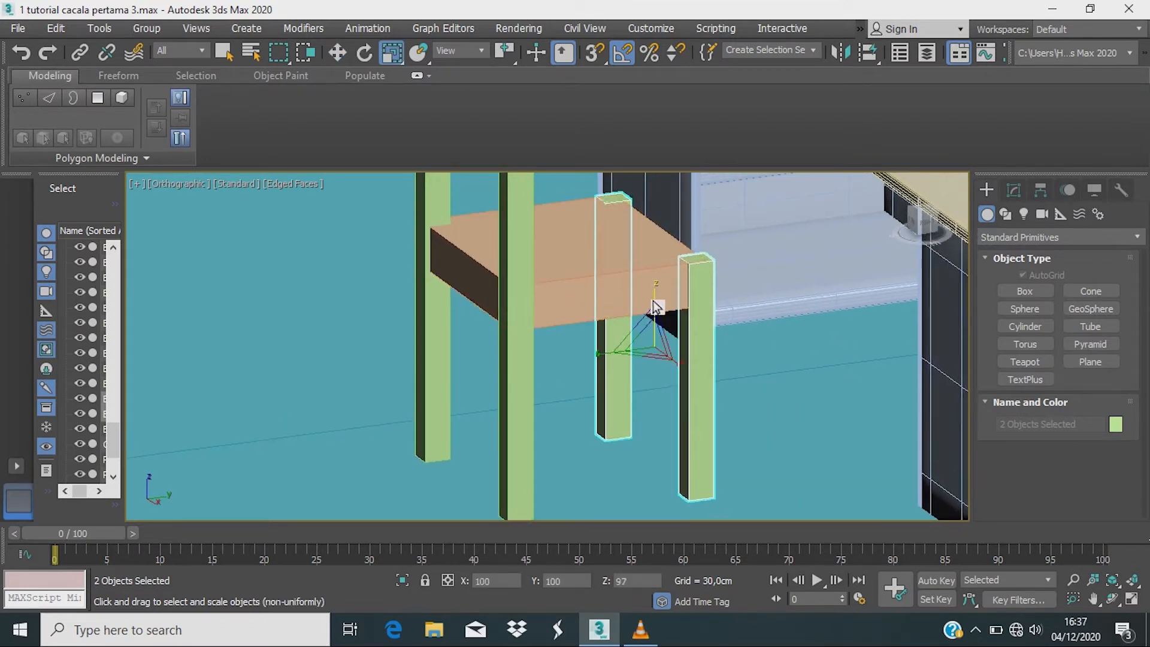
pyautogui.moveTo(656, 307); pyautogui.dragTo(650, 301)
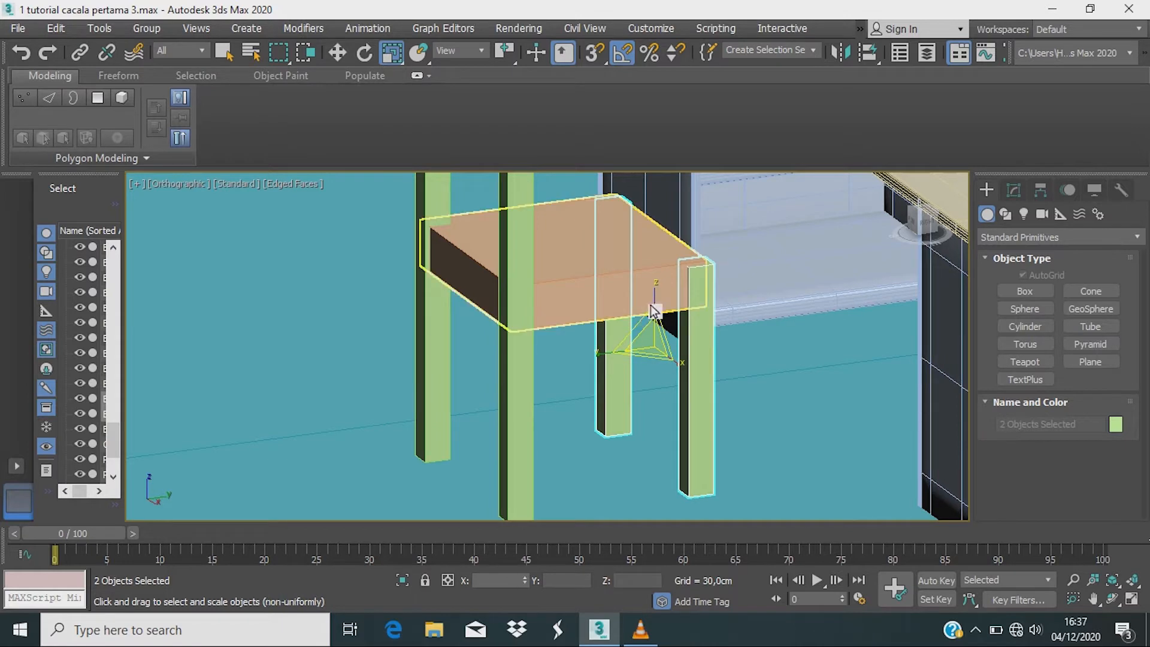
pyautogui.press('w')
pyautogui.moveTo(657, 313); pyautogui.dragTo(653, 319)
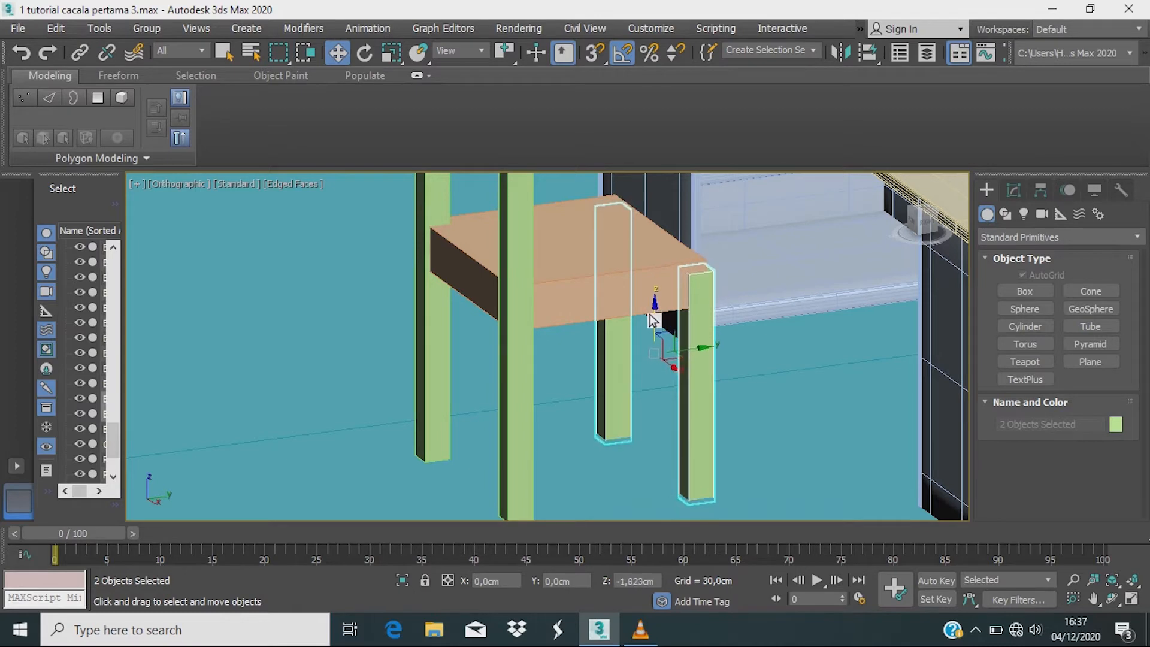
# Step: Shift the seat box along Y toward the front posts, to a Y position of about -119.947 cm
pyautogui.click(624, 300)
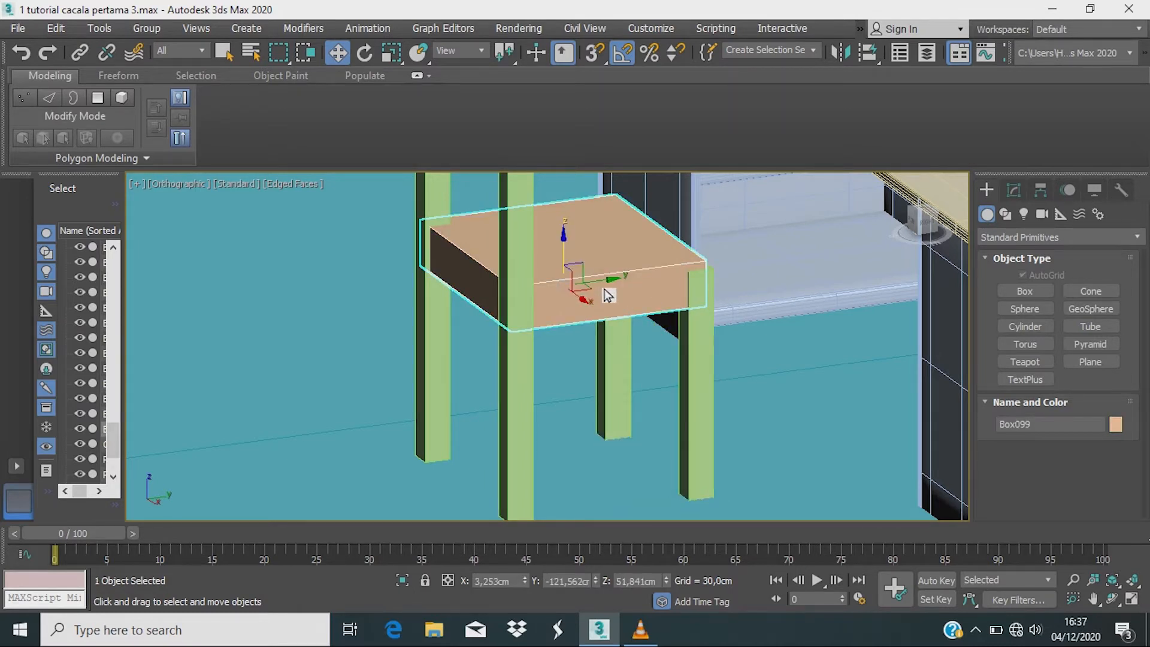
pyautogui.moveTo(613, 288); pyautogui.dragTo(619, 290)
pyautogui.keyDown('alt'); pyautogui.moveTo(598, 354); pyautogui.dragTo(659, 502, button='middle'); pyautogui.keyUp('alt')
pyautogui.keyDown('alt'); pyautogui.moveTo(548, 380); pyautogui.dragTo(634, 400, button='middle'); pyautogui.keyUp('alt')
pyautogui.scroll(-2, 632, 320)
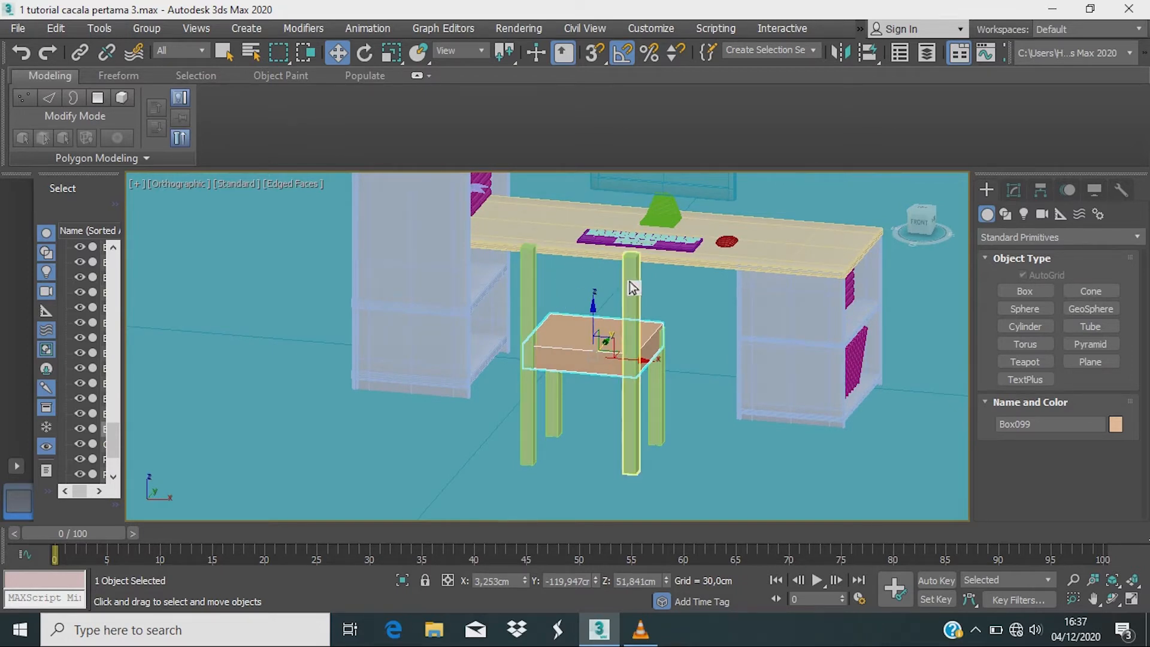
# Step: Create a box rail at the feet of the tall back posts, about 8.7 cm long, 54.63 cm wide and 5.49 cm high
pyautogui.keyDown('alt'); pyautogui.moveTo(590, 399); pyautogui.dragTo(619, 403, button='middle'); pyautogui.keyUp('alt')
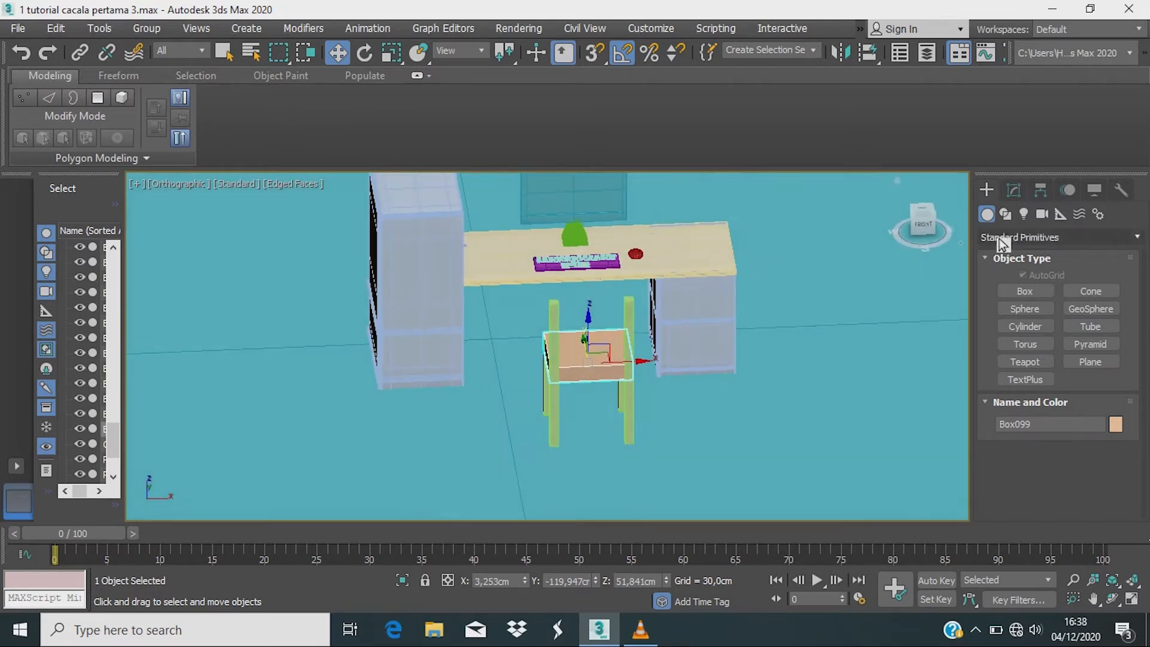
pyautogui.press('p')
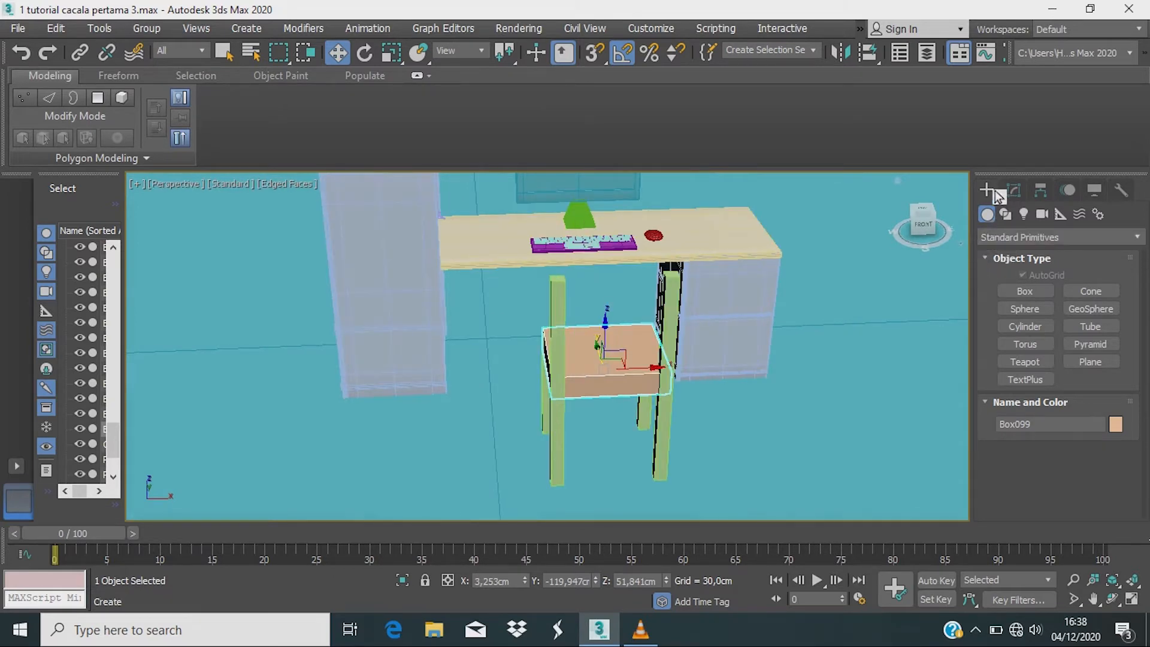
pyautogui.click(1044, 289)
pyautogui.scroll(-3, 711, 422)
pyautogui.moveTo(676, 451); pyautogui.dragTo(609, 441, button='middle')
pyautogui.scroll(4, 613, 447)
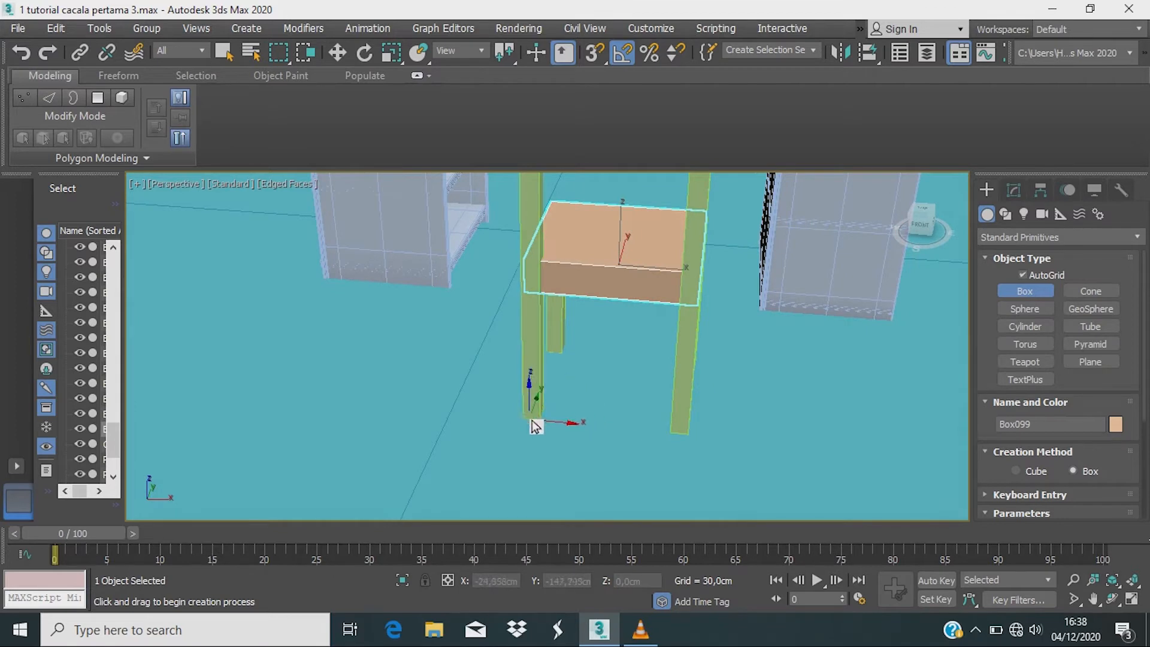
pyautogui.moveTo(529, 427); pyautogui.dragTo(682, 450)
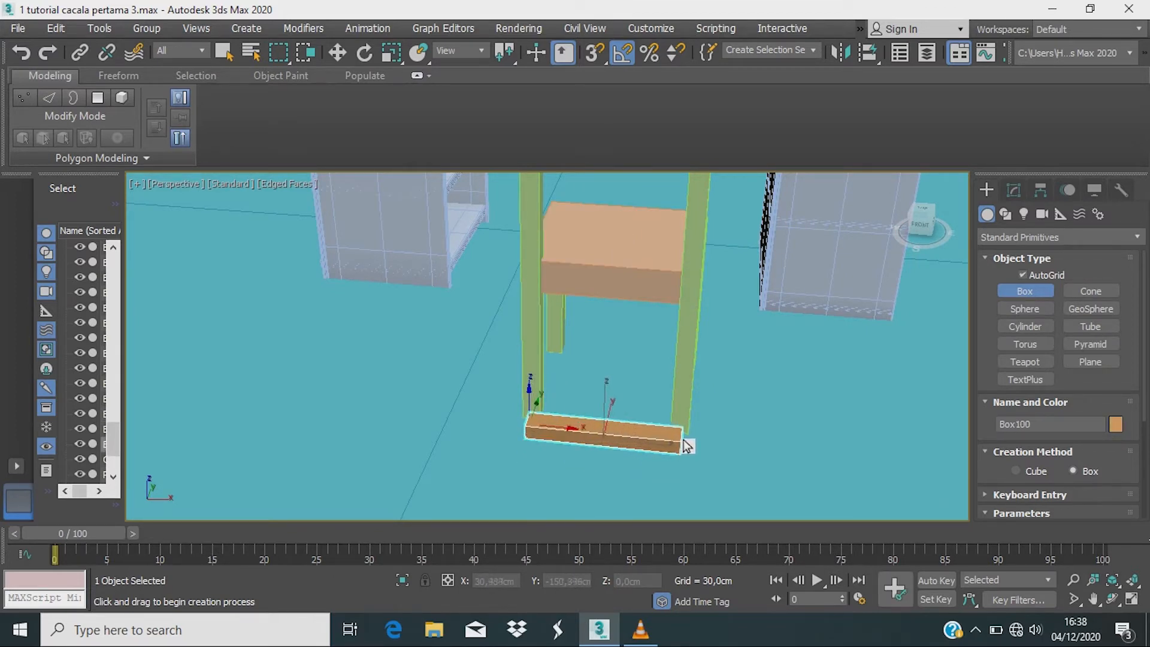
pyautogui.click(686, 445)
# Step: Raise the new rail to about Z 104.056 cm and shift it along Y to about -146.268 cm, between the back posts' upper ends
pyautogui.press('w')
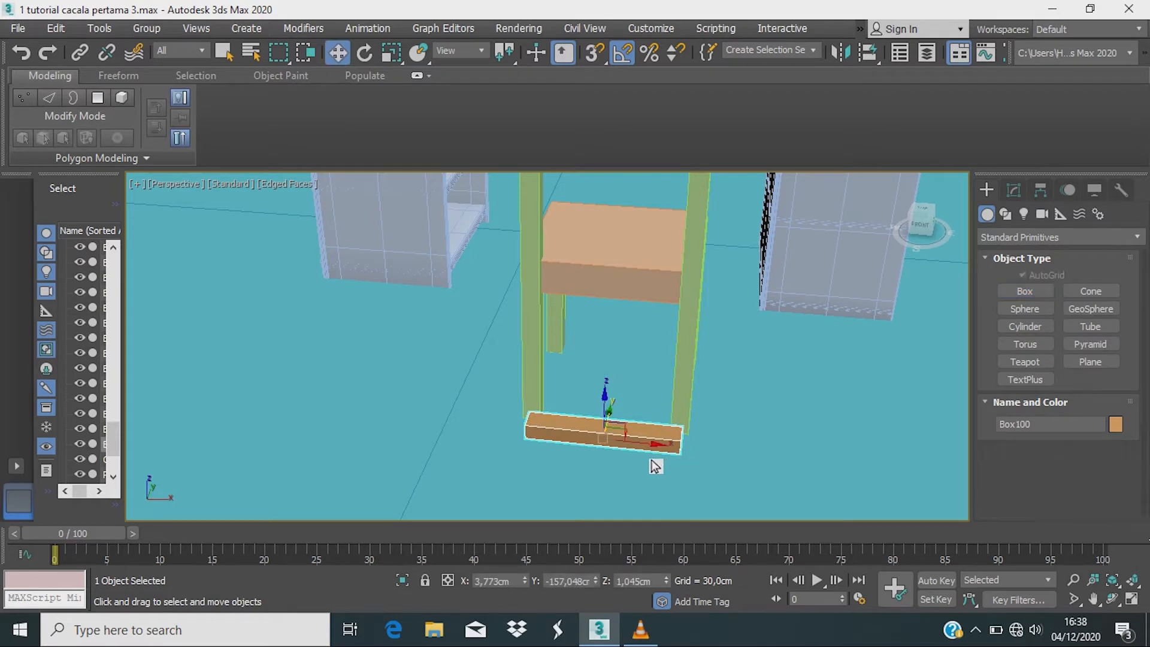
pyautogui.moveTo(610, 413); pyautogui.dragTo(596, 148)
pyautogui.scroll(-2, 651, 286)
pyautogui.moveTo(648, 280); pyautogui.dragTo(576, 390, button='middle')
pyautogui.scroll(5, 563, 396)
pyautogui.moveTo(615, 308); pyautogui.dragTo(670, 304)
pyautogui.keyDown('alt'); pyautogui.moveTo(670, 304); pyautogui.dragTo(711, 293, button='middle'); pyautogui.keyUp('alt')
pyautogui.moveTo(653, 282)
pyautogui.mouseDown()
pyautogui.moveTo(658, 253)
pyautogui.moveTo(665, 303)
pyautogui.moveTo(671, 268)
pyautogui.mouseUp()
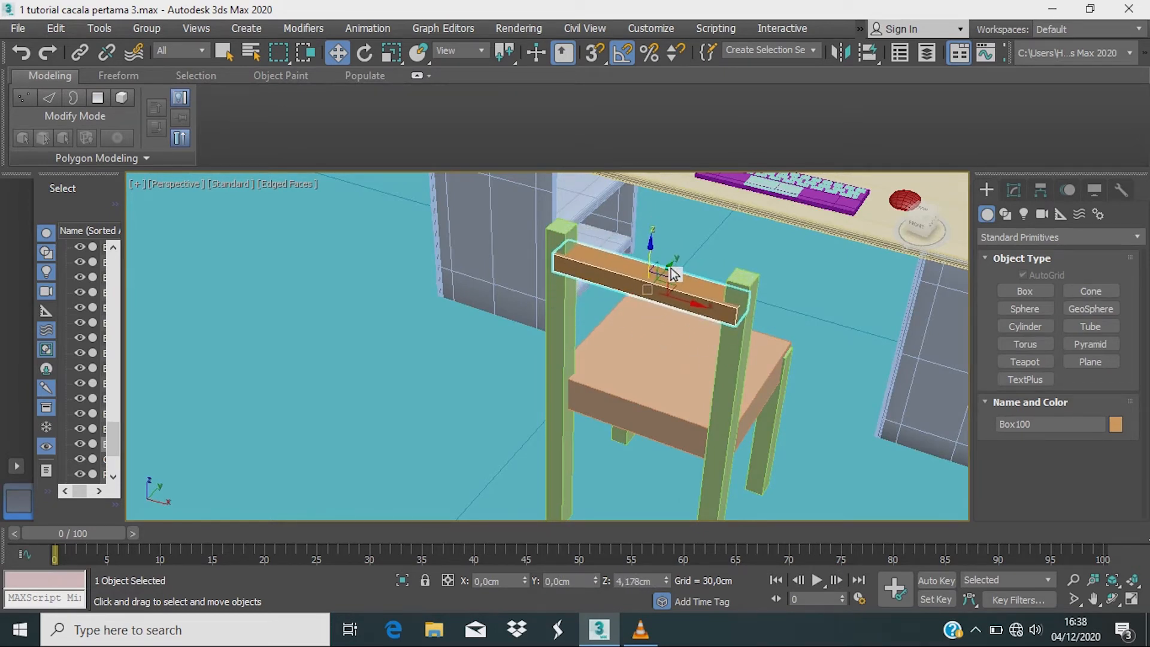
# Step: Try a 46.979 cm width on the backrest rail, undo it, and set the rail's length to 5.217 cm
pyautogui.keyDown('alt'); pyautogui.moveTo(731, 349); pyautogui.dragTo(683, 371, button='middle'); pyautogui.keyUp('alt')
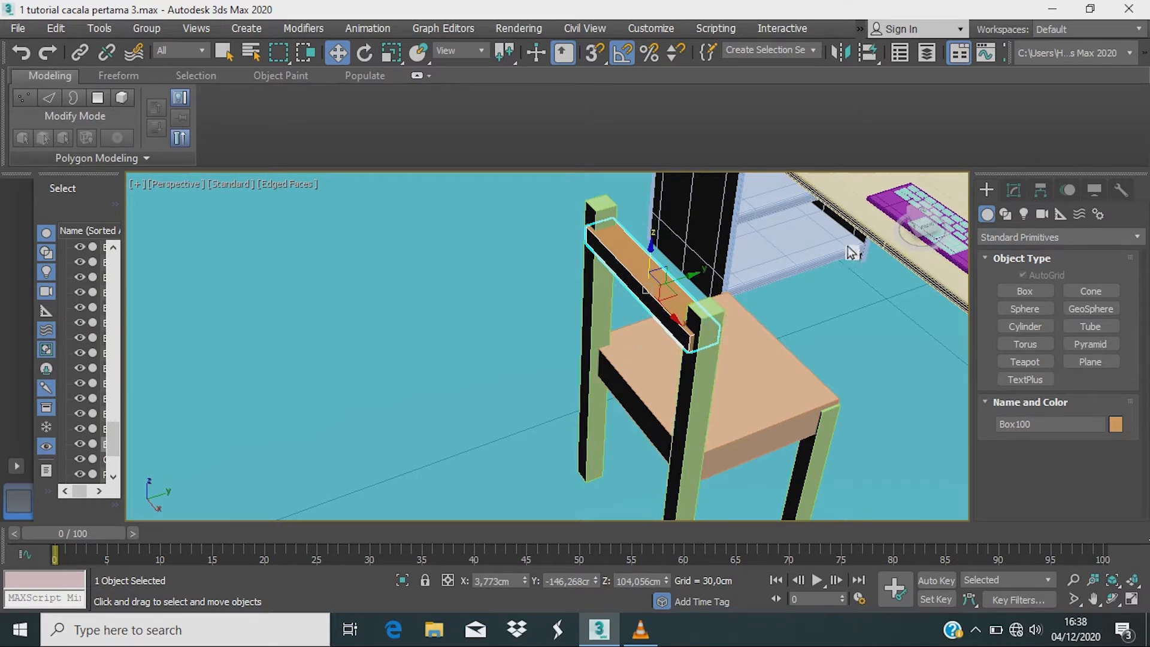
pyautogui.click(1013, 190)
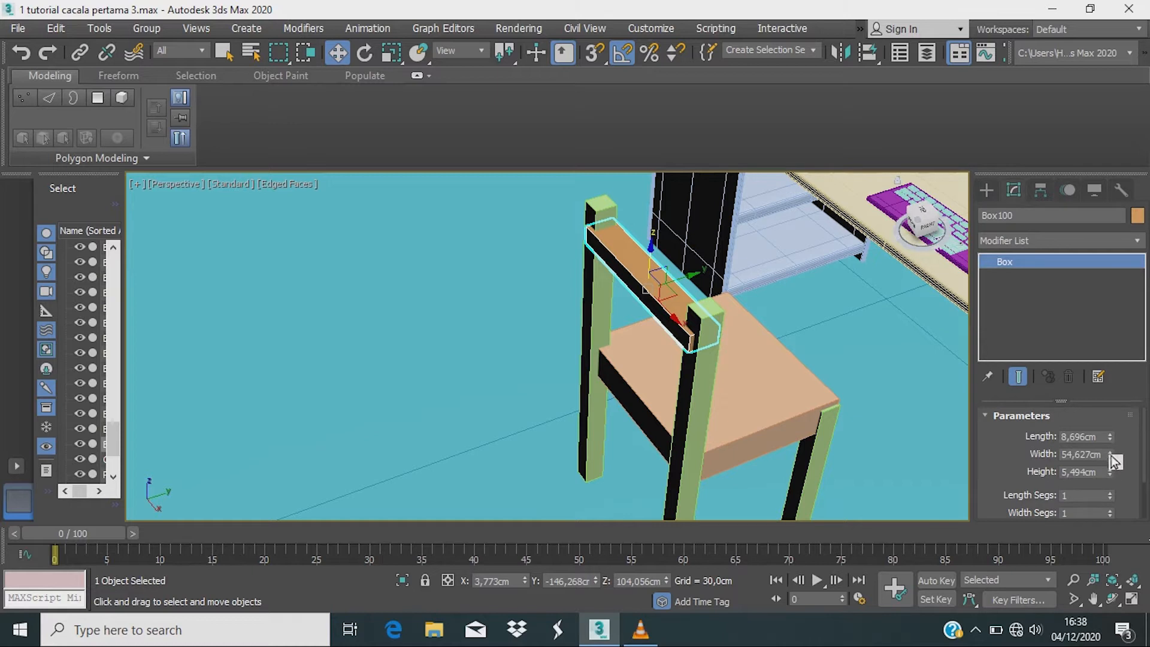
pyautogui.moveTo(1110, 457); pyautogui.dragTo(1110, 469)
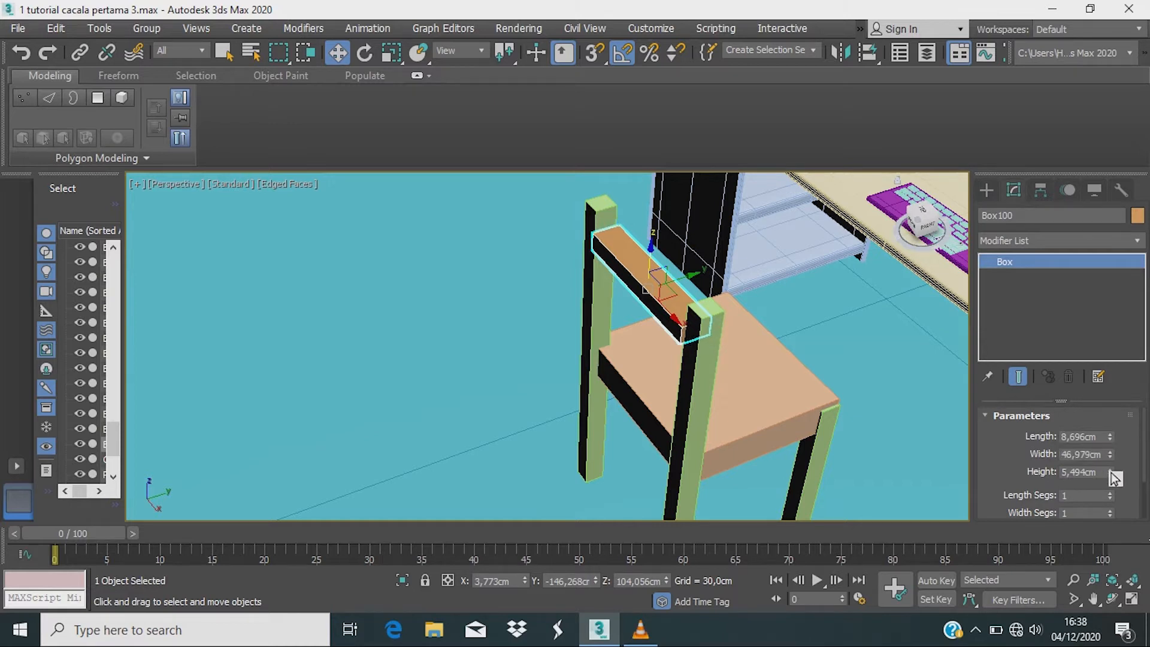
pyautogui.hotkey('ctrl', 'z')
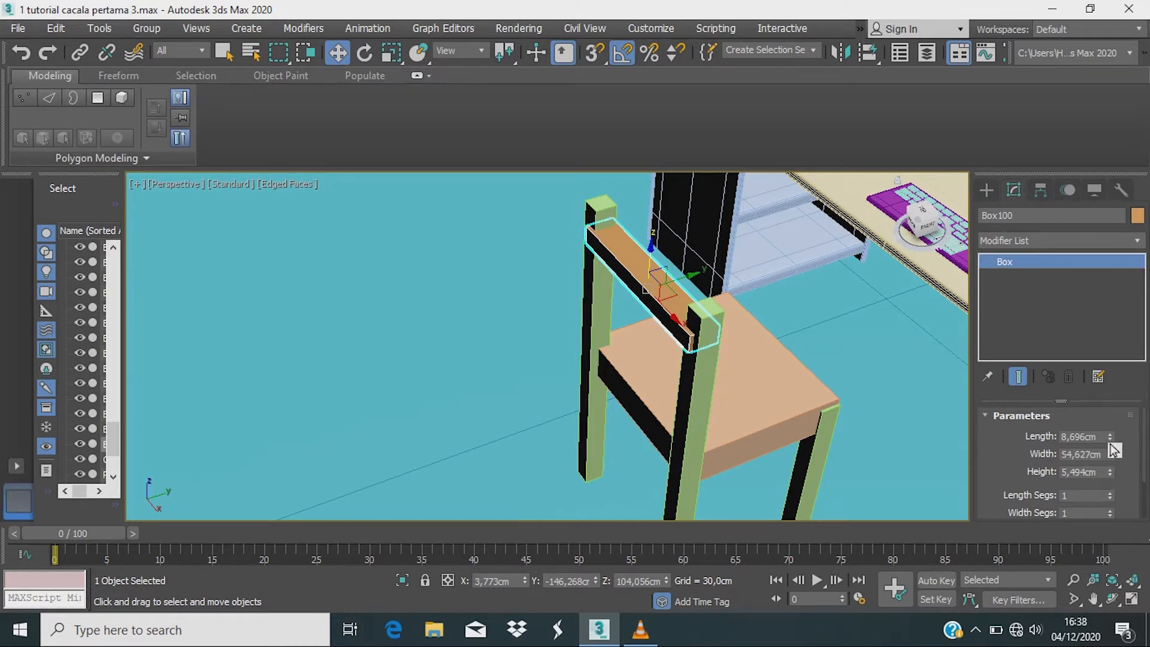
pyautogui.moveTo(1110, 436); pyautogui.dragTo(1113, 476)
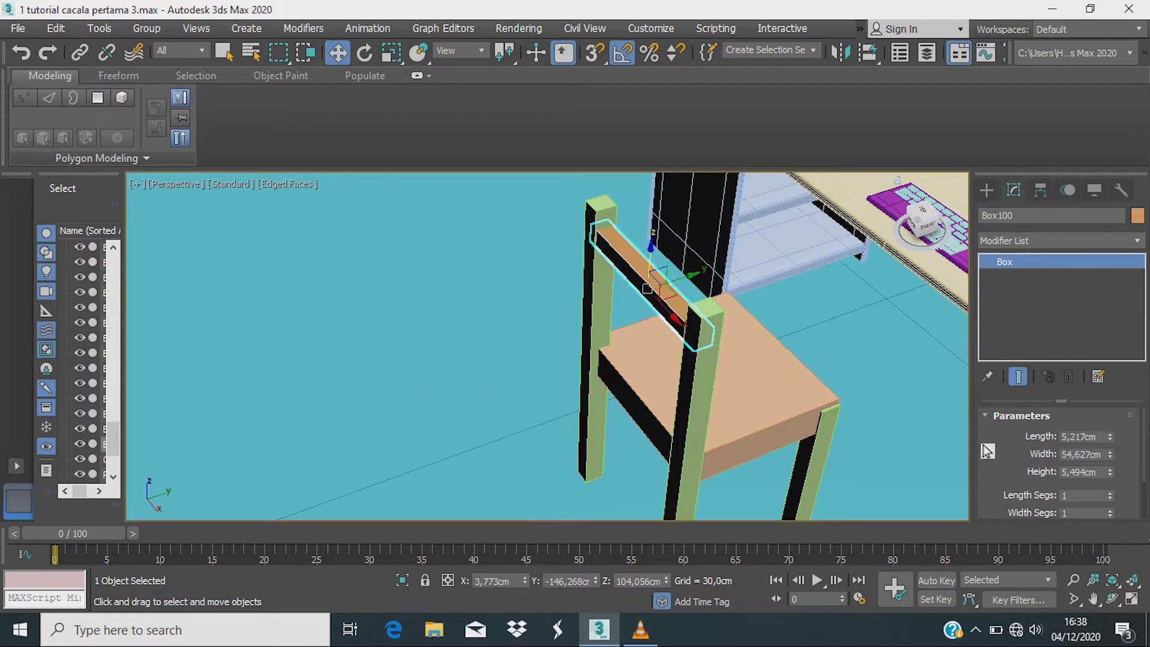
pyautogui.keyDown('alt'); pyautogui.moveTo(745, 431); pyautogui.dragTo(668, 193, button='middle'); pyautogui.keyUp('alt')
pyautogui.scroll(3, 674, 268)
pyautogui.scroll(-3, 674, 269)
pyautogui.keyDown('alt'); pyautogui.moveTo(682, 362); pyautogui.dragTo(681, 337, button='middle'); pyautogui.keyUp('alt')
pyautogui.scroll(3, 652, 281)
pyautogui.moveTo(715, 297); pyautogui.dragTo(709, 341, button='middle')
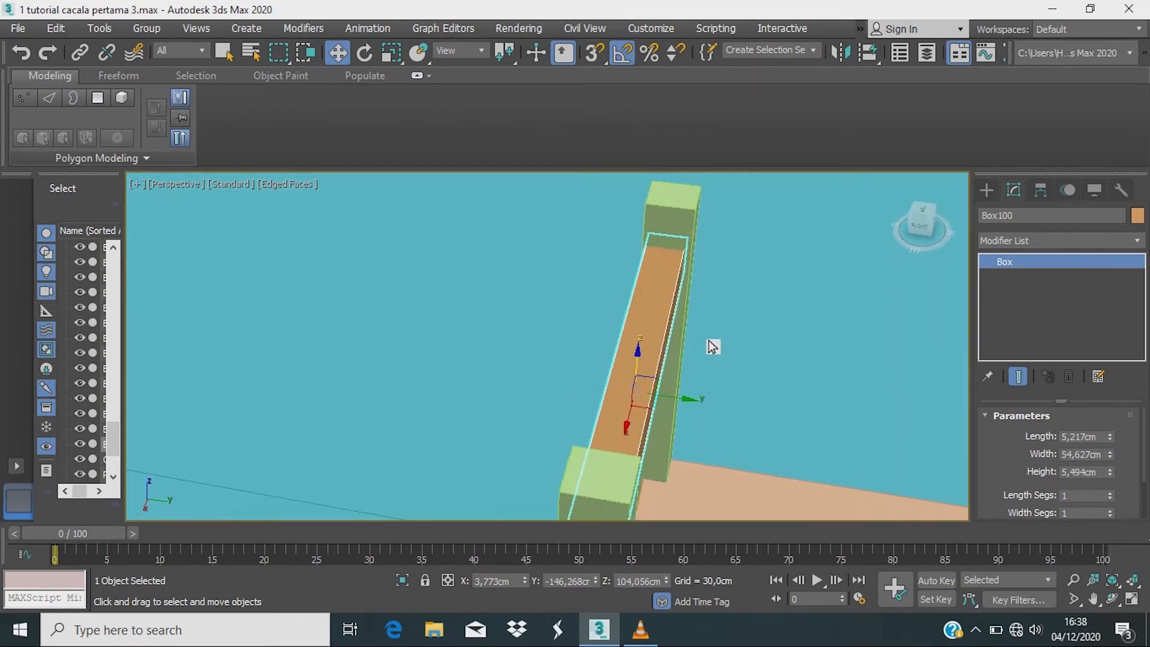
# Step: Nudge the top backrest slat along the Y axis to about -145.97 cm between the rear posts
pyautogui.moveTo(682, 400); pyautogui.dragTo(685, 399)
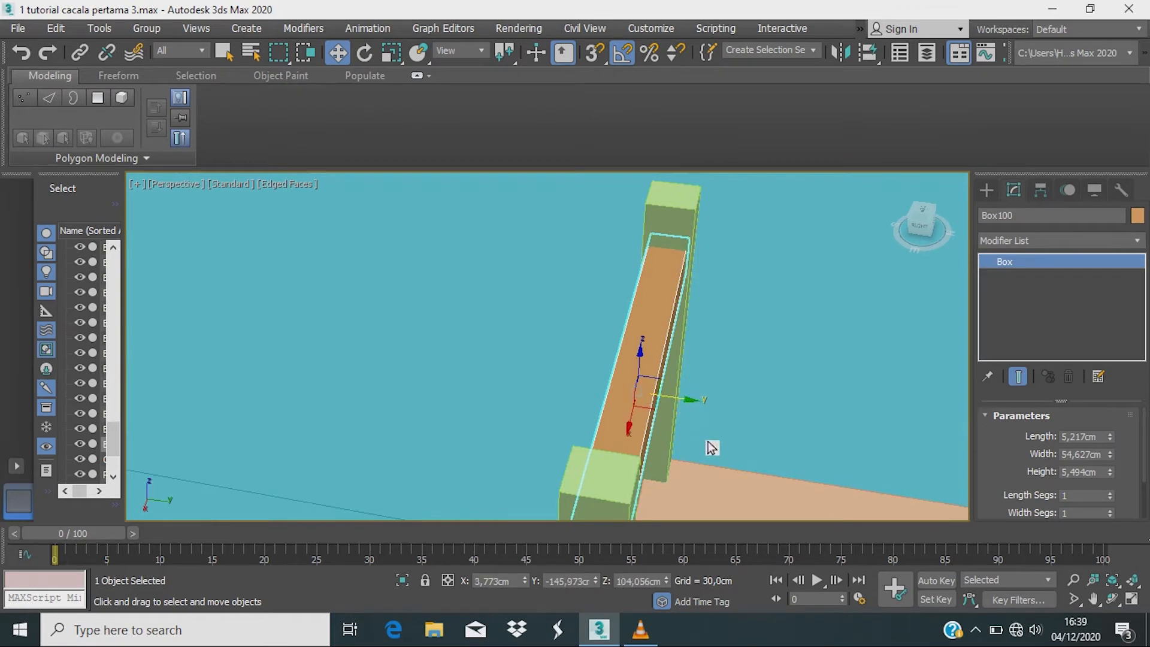
pyautogui.keyDown('alt'); pyautogui.moveTo(710, 442); pyautogui.dragTo(875, 411, button='middle'); pyautogui.keyUp('alt')
pyautogui.scroll(-6, 721, 445)
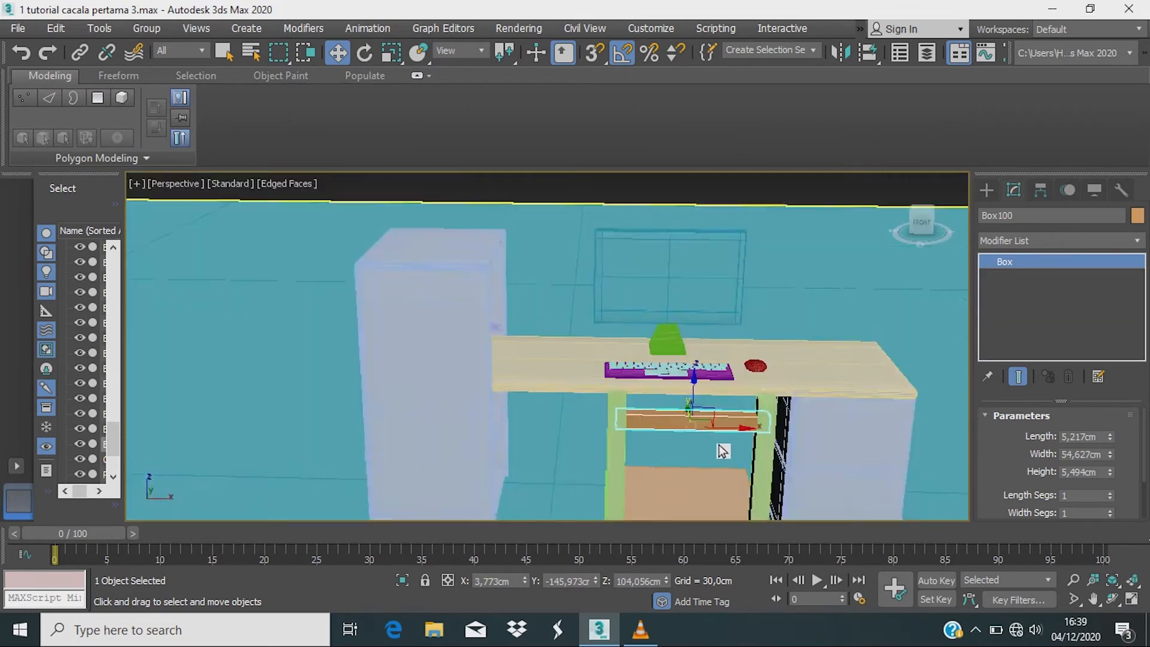
# Step: Make one copy of the backrest slat lower on the posts, just above the seat, at Z about 80.6 cm
pyautogui.moveTo(719, 445); pyautogui.dragTo(621, 430, button='middle')
pyautogui.scroll(2, 620, 430)
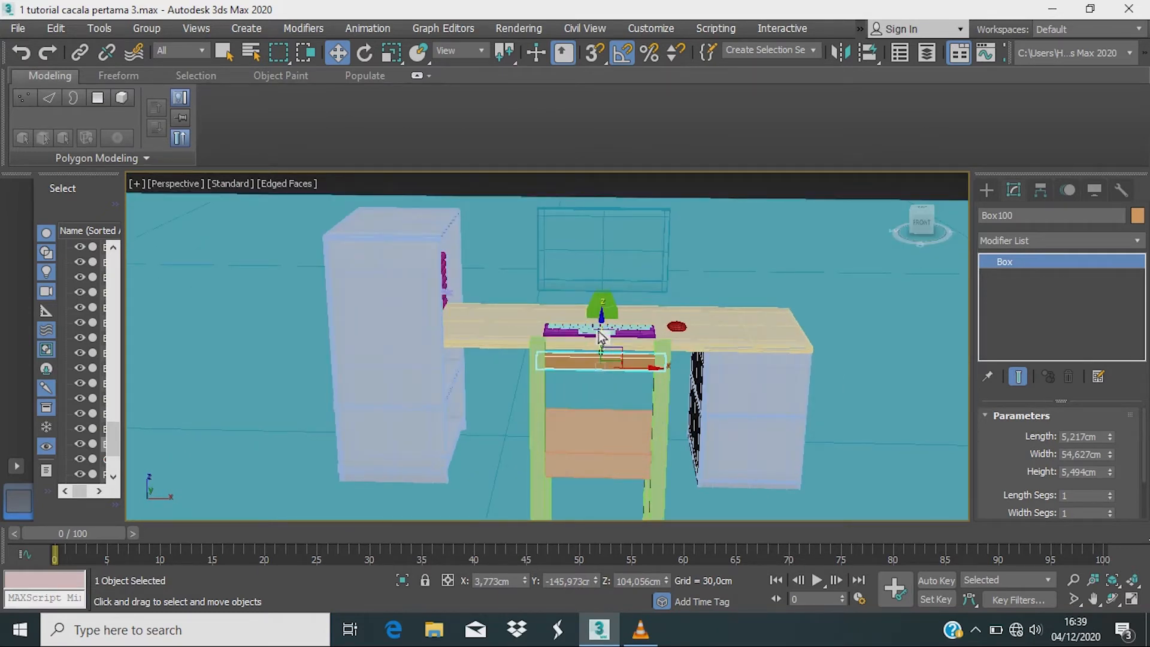
pyautogui.moveTo(601, 336); pyautogui.dragTo(604, 352)
pyautogui.moveTo(605, 387); pyautogui.dragTo(614, 392)
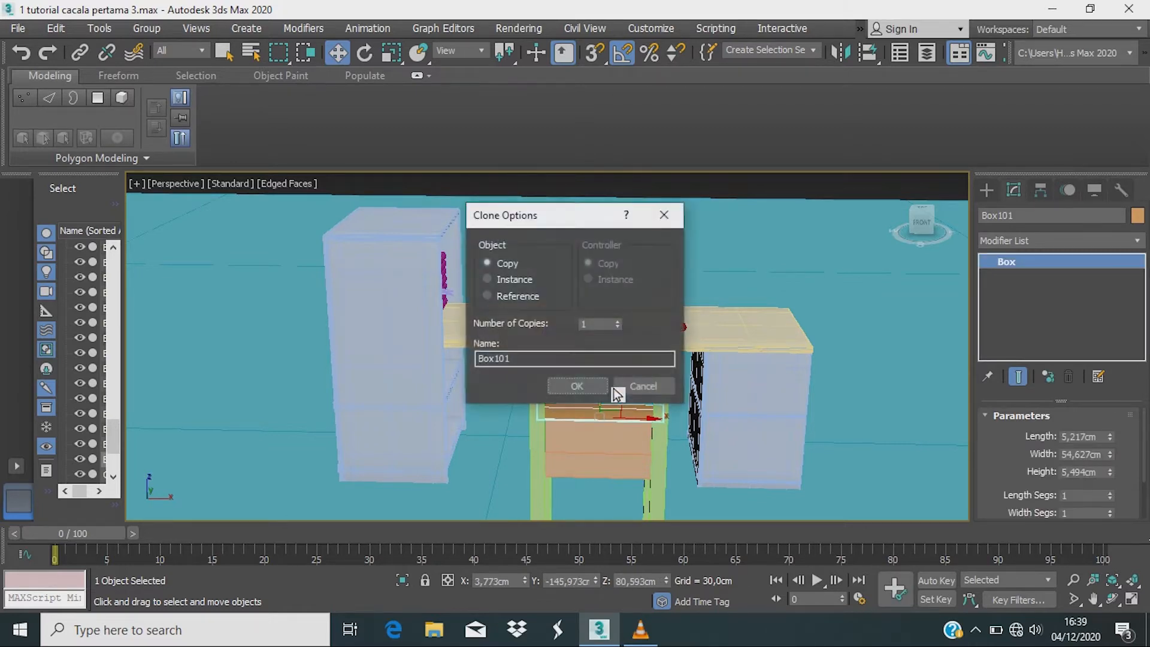
pyautogui.click(598, 387)
# Step: Copy the lower backrest slat down between the rear legs as a stretcher, at Z about 17.8 cm
pyautogui.moveTo(598, 388)
pyautogui.mouseDown(button='middle')
pyautogui.moveTo(608, 362)
pyautogui.moveTo(727, 380)
pyautogui.moveTo(617, 390)
pyautogui.moveTo(513, 424)
pyautogui.moveTo(573, 394)
pyautogui.moveTo(638, 394)
pyautogui.mouseUp(button='middle')
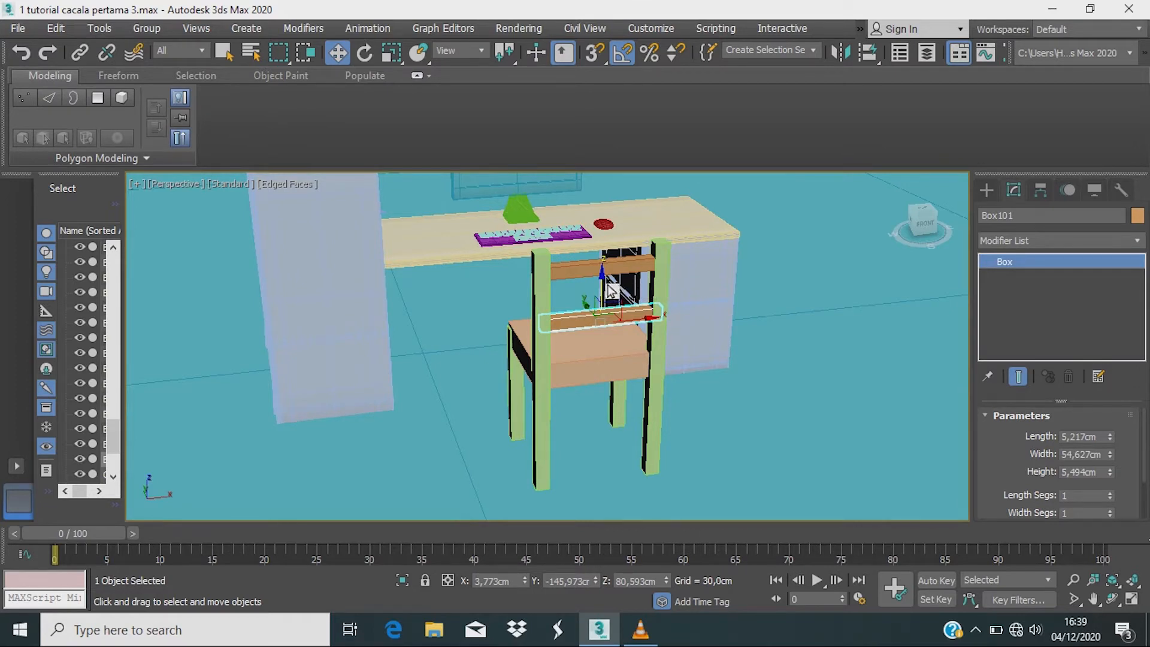
pyautogui.moveTo(604, 302)
pyautogui.mouseDown()
pyautogui.moveTo(604, 442)
pyautogui.moveTo(603, 427)
pyautogui.mouseUp()
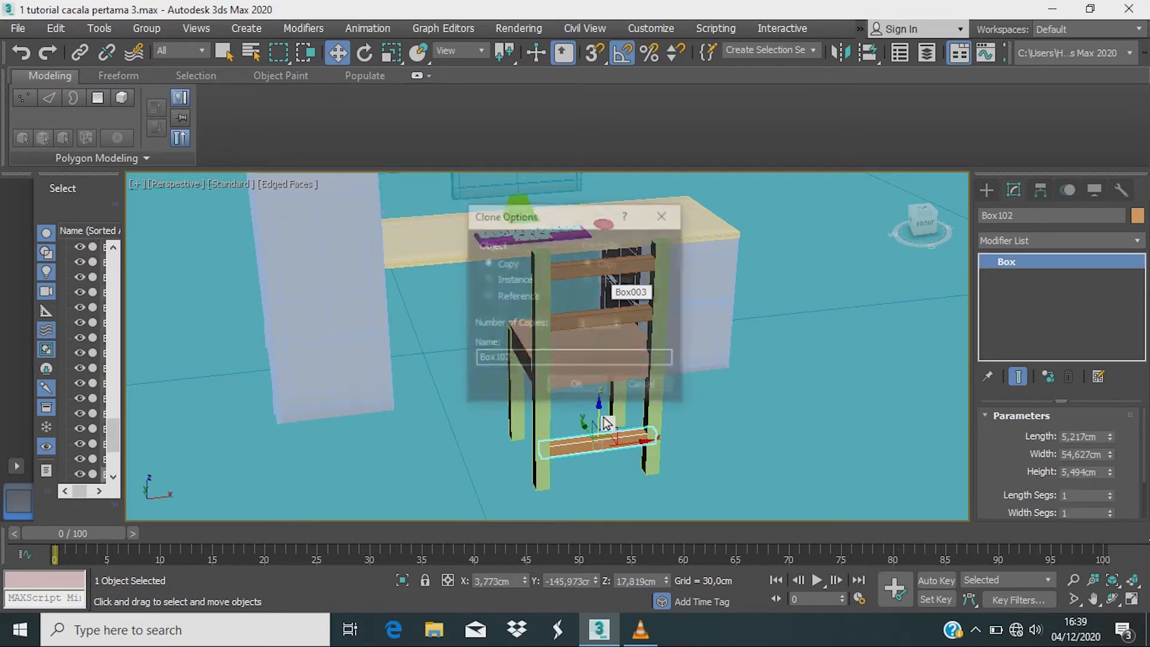
pyautogui.click(595, 388)
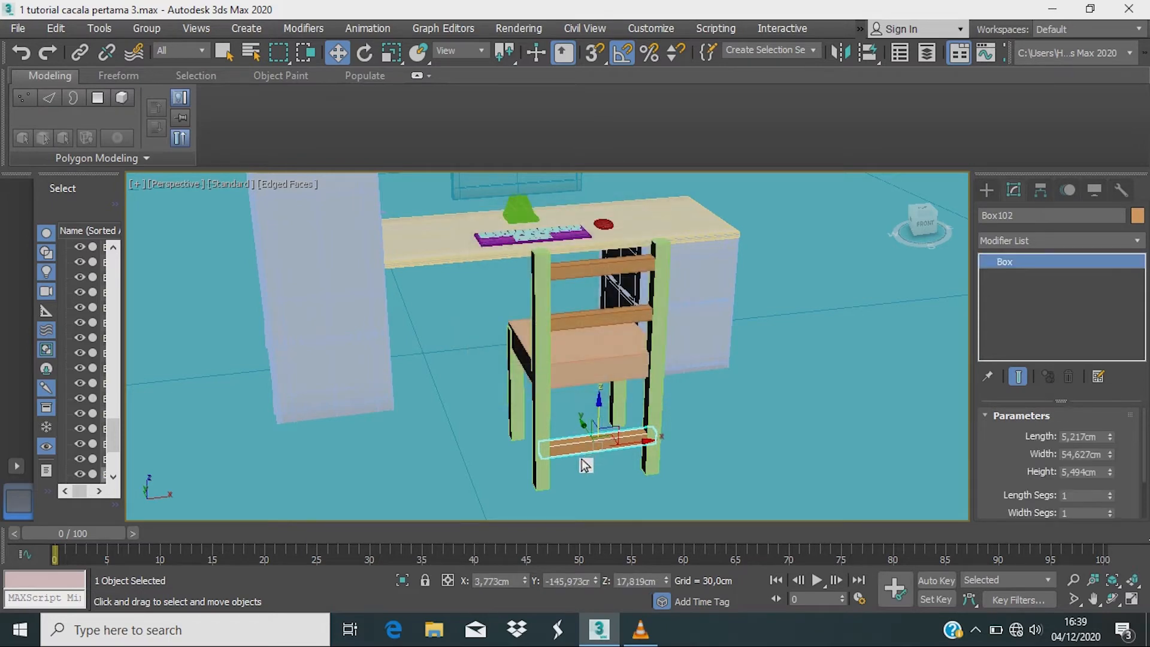
# Step: Copy the rear stretcher forward along Y to the front legs, at Y about -97.2 cm
pyautogui.keyDown('alt'); pyautogui.moveTo(585, 465); pyautogui.dragTo(485, 460, button='middle'); pyautogui.keyUp('alt')
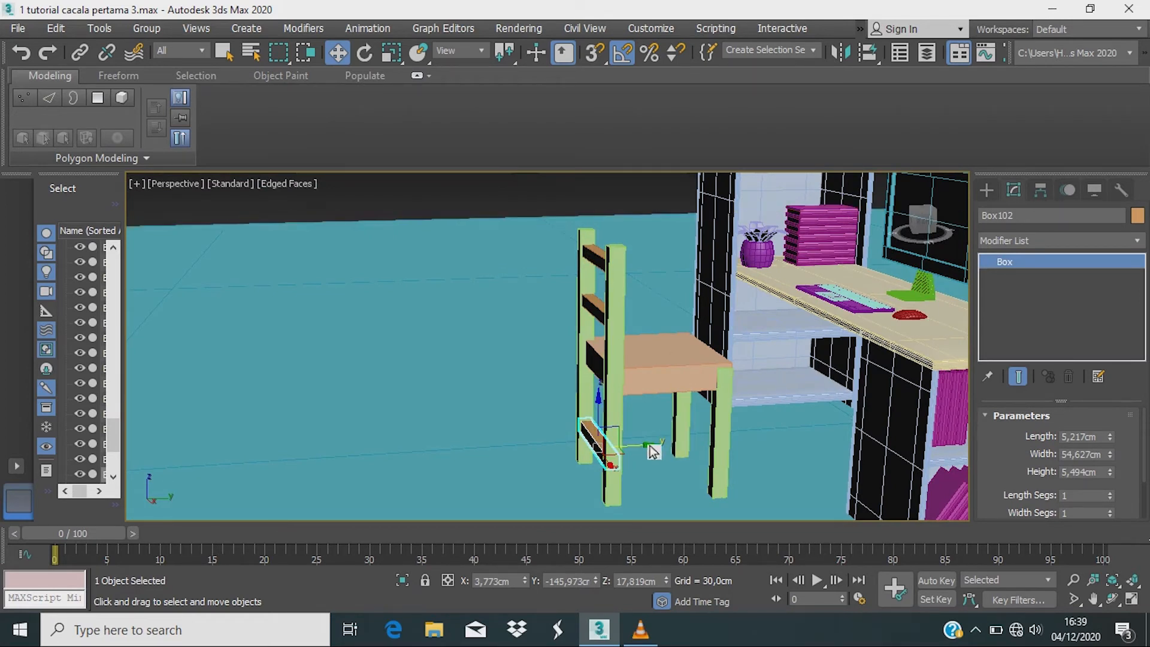
pyautogui.moveTo(641, 447)
pyautogui.mouseDown()
pyautogui.moveTo(744, 422)
pyautogui.moveTo(685, 436)
pyautogui.mouseUp()
pyautogui.click(579, 386)
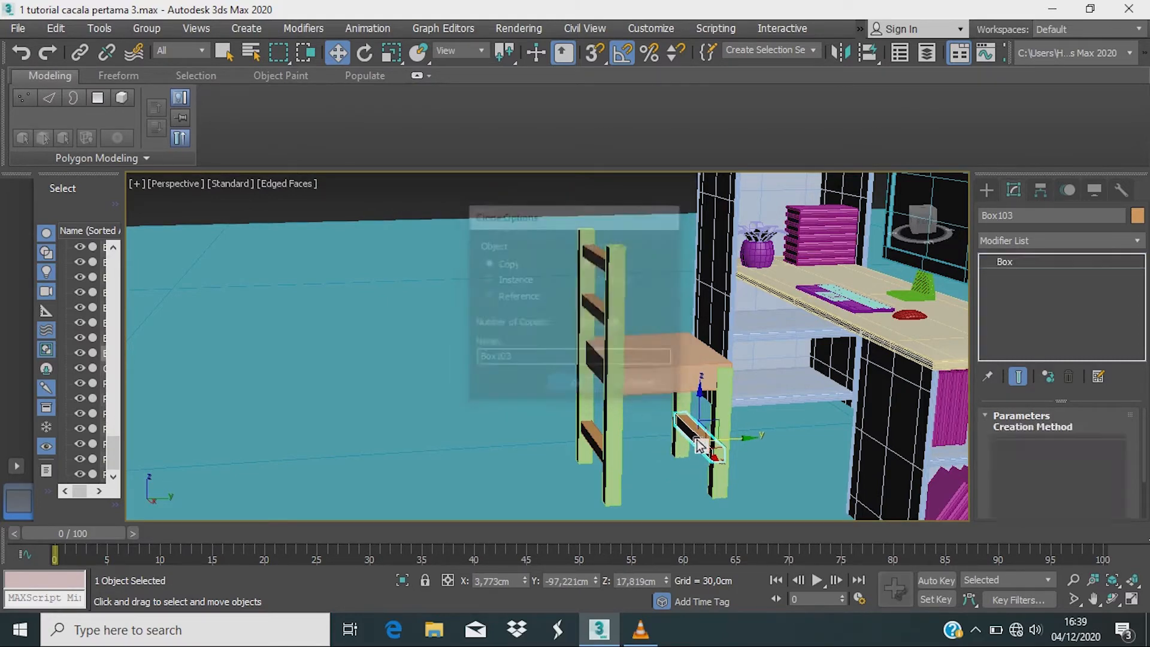
# Step: Fine-tune the front stretcher's position within the front legs, to Y about -97.0 cm
pyautogui.scroll(5, 698, 437)
pyautogui.scroll(3, 700, 435)
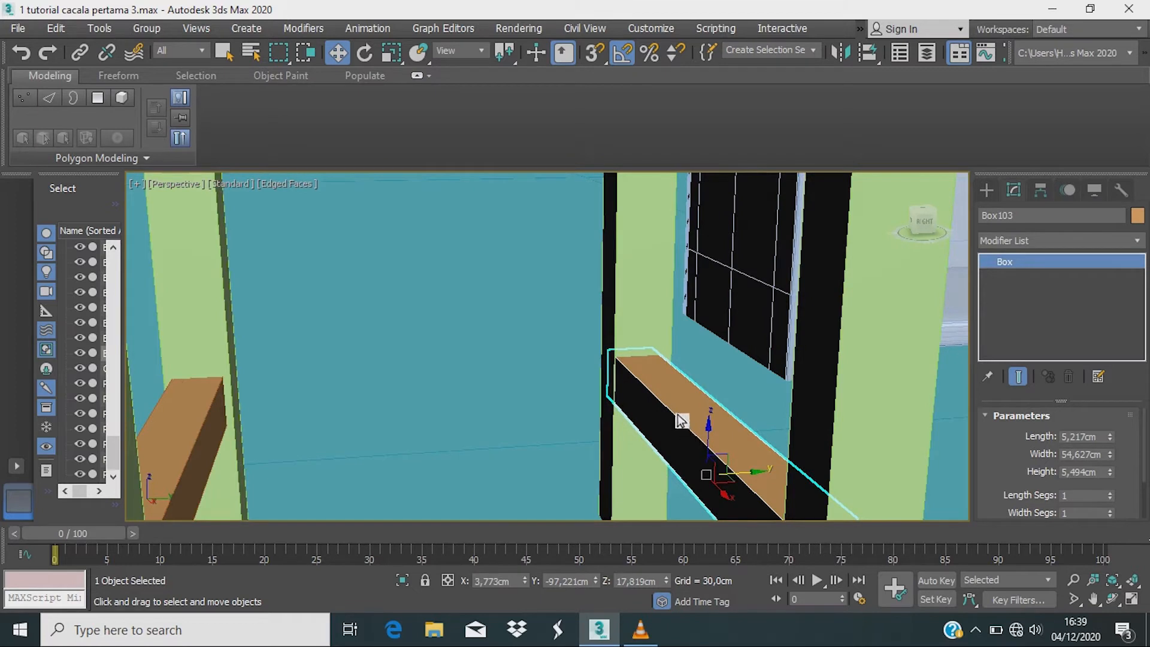
pyautogui.scroll(4, 655, 390)
pyautogui.scroll(-4, 663, 401)
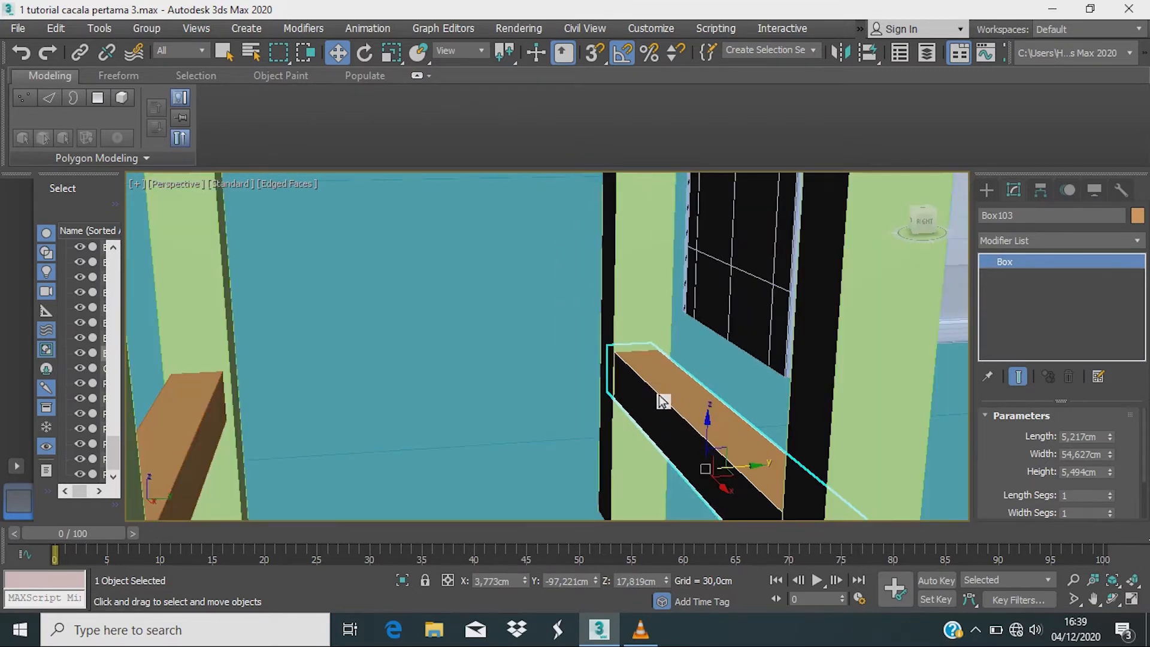
pyautogui.moveTo(690, 436); pyautogui.dragTo(685, 436, button='middle')
pyautogui.moveTo(744, 471); pyautogui.dragTo(747, 473)
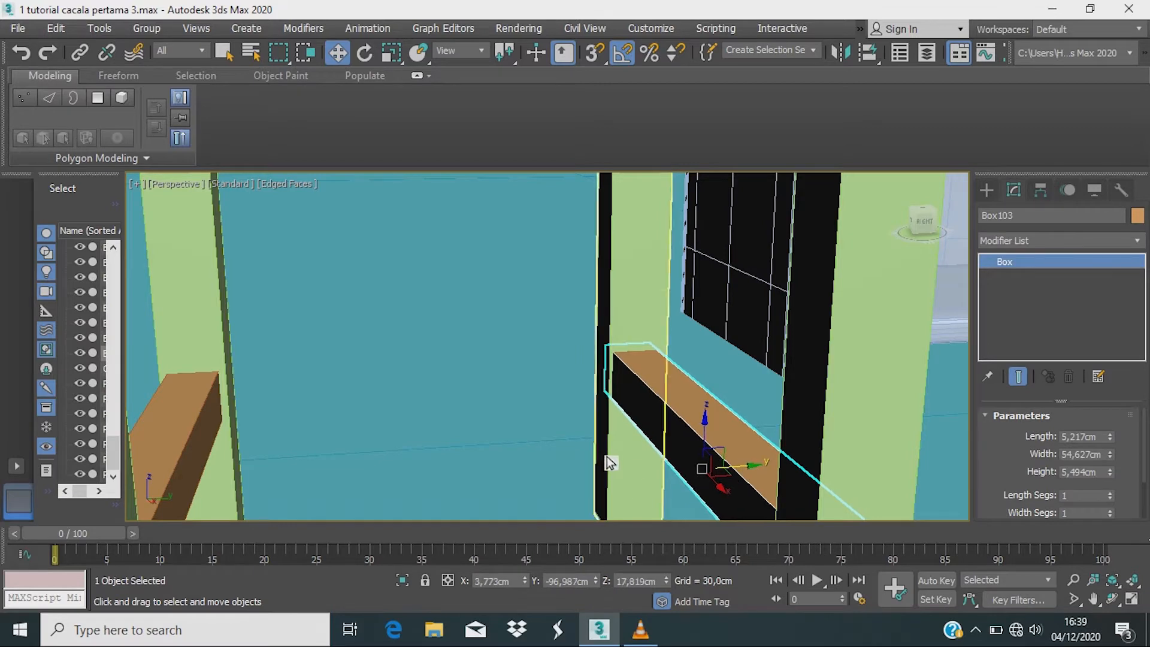
# Step: Make a copy of the rear stretcher rotated 90 degrees about the Z axis
pyautogui.scroll(-3, 605, 460)
pyautogui.scroll(-8, 601, 455)
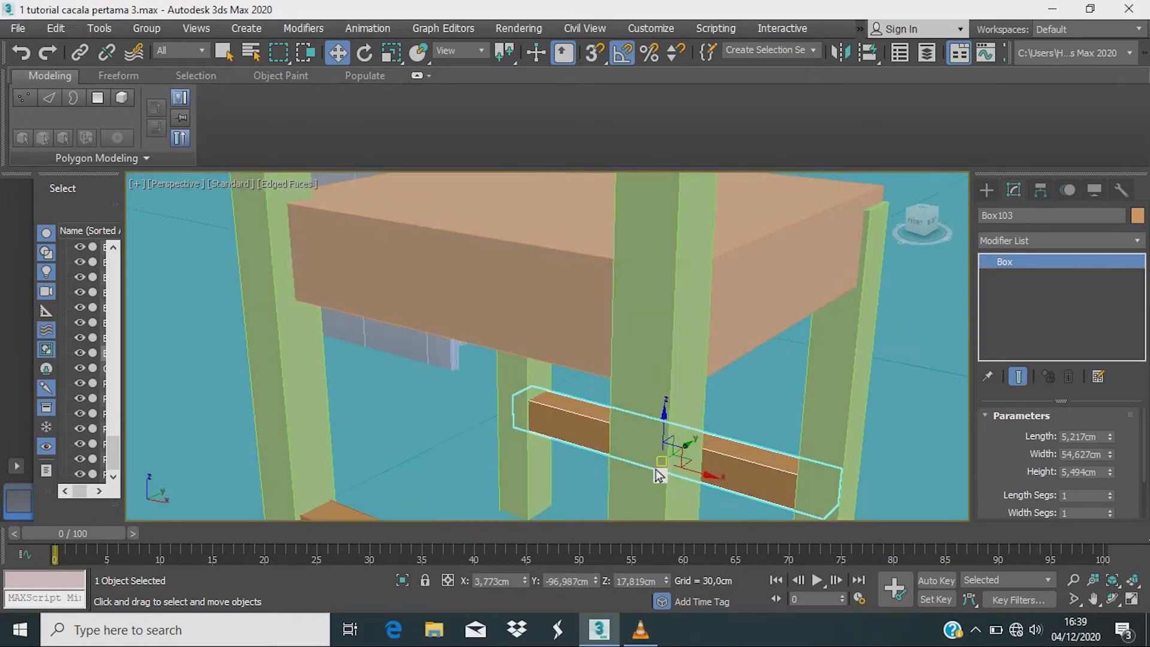
pyautogui.click(607, 447)
pyautogui.keyDown('alt'); pyautogui.moveTo(607, 447); pyautogui.dragTo(652, 487, button='middle'); pyautogui.keyUp('alt')
pyautogui.press('e')
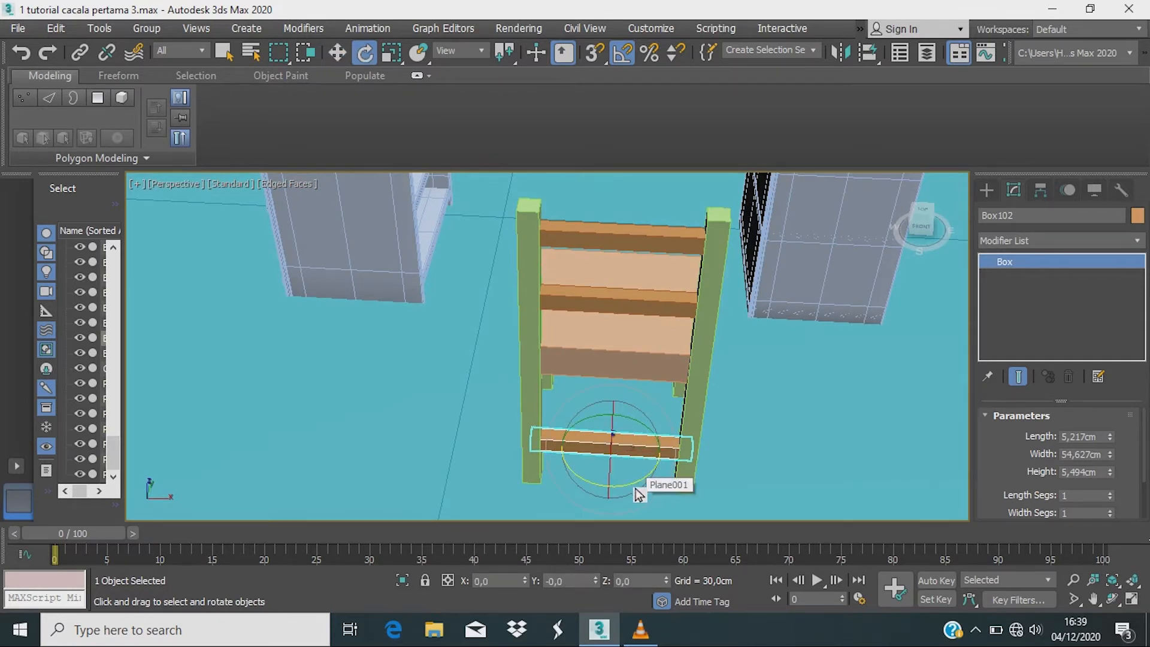
pyautogui.moveTo(628, 487); pyautogui.dragTo(709, 498)
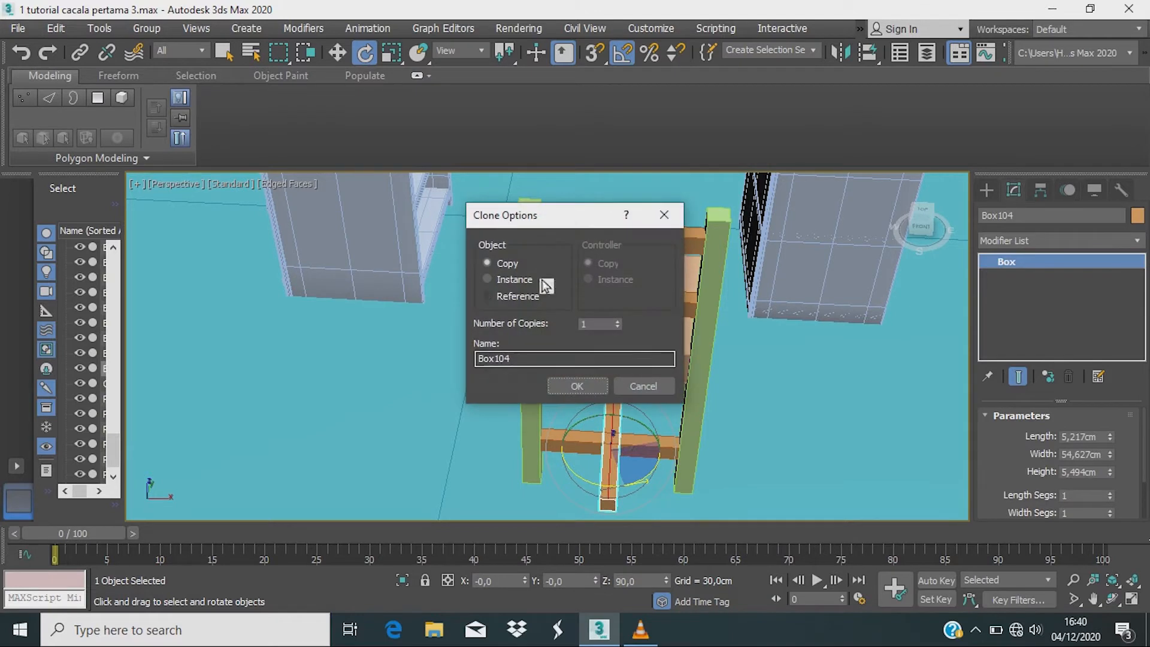
pyautogui.click(582, 387)
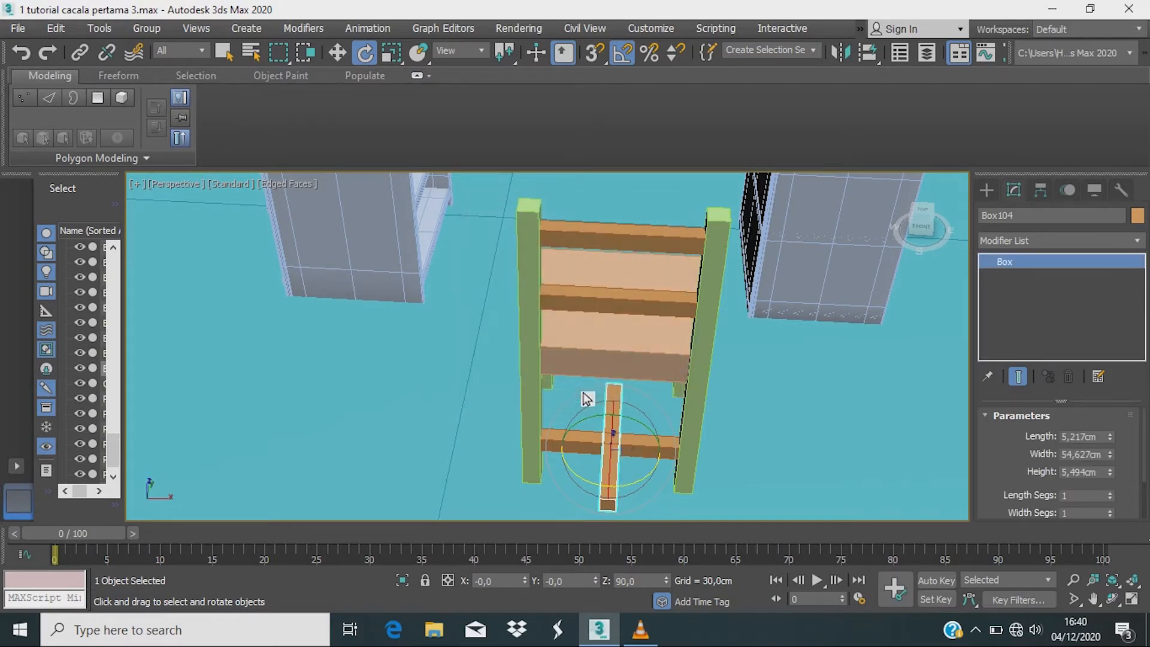
# Step: Move the rotated stretcher between one side's front and rear legs, to X about -23.2 cm and Y about -120.8 cm
pyautogui.click(624, 56)
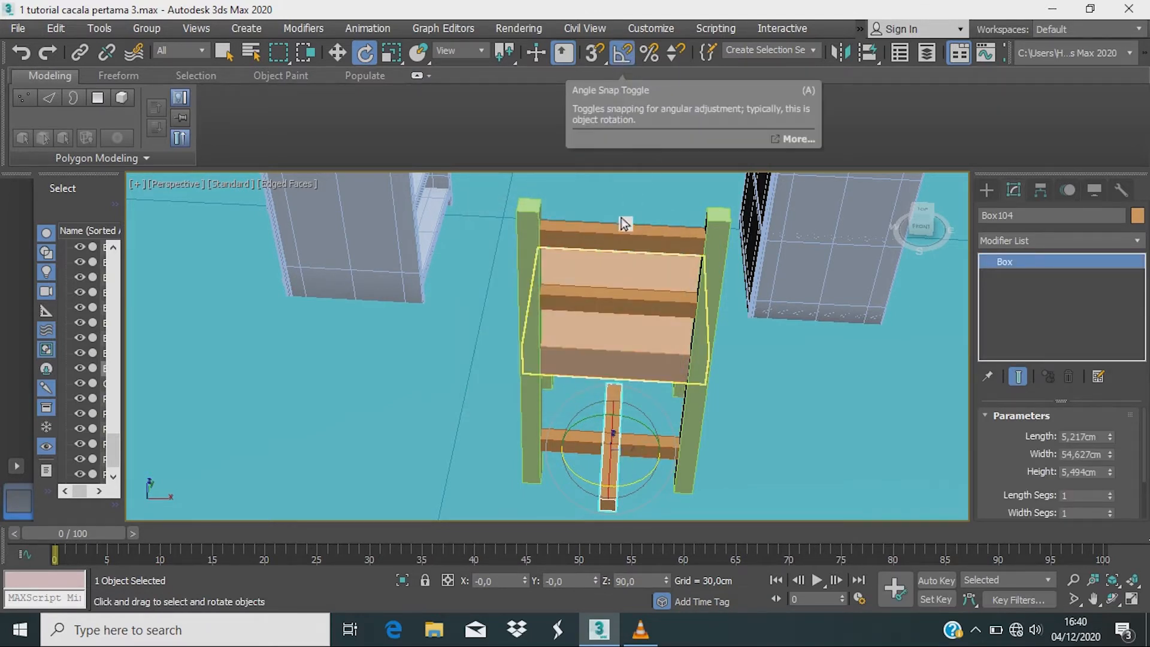
pyautogui.scroll(5, 617, 465)
pyautogui.scroll(-3, 620, 470)
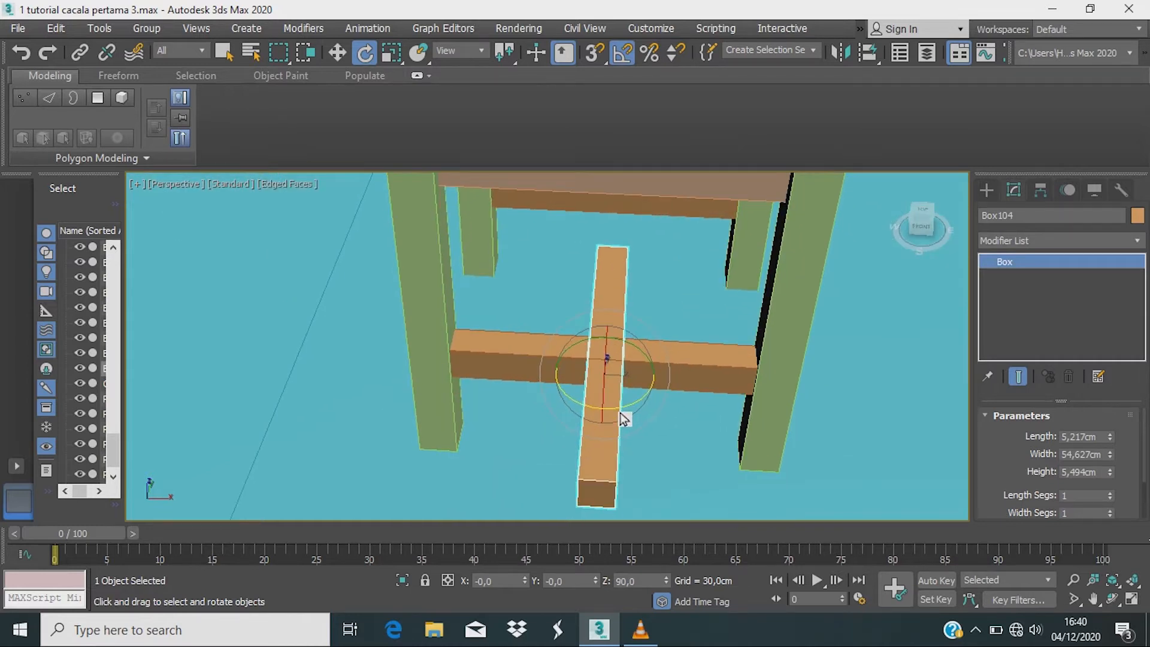
pyautogui.press('w')
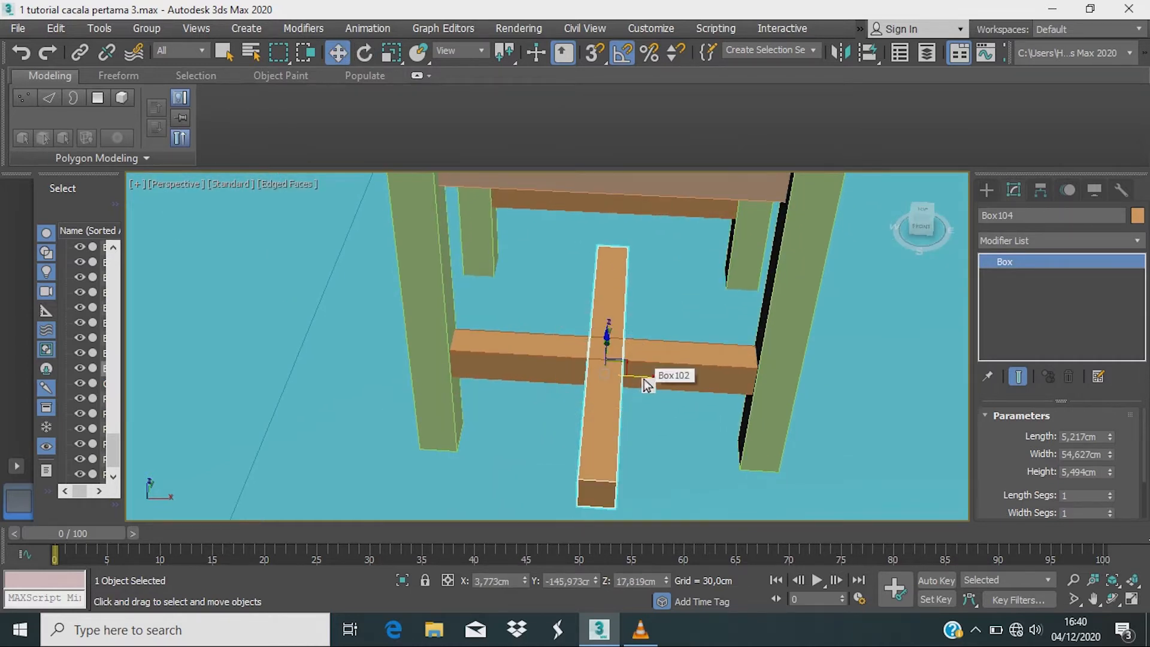
pyautogui.moveTo(648, 384); pyautogui.dragTo(480, 368)
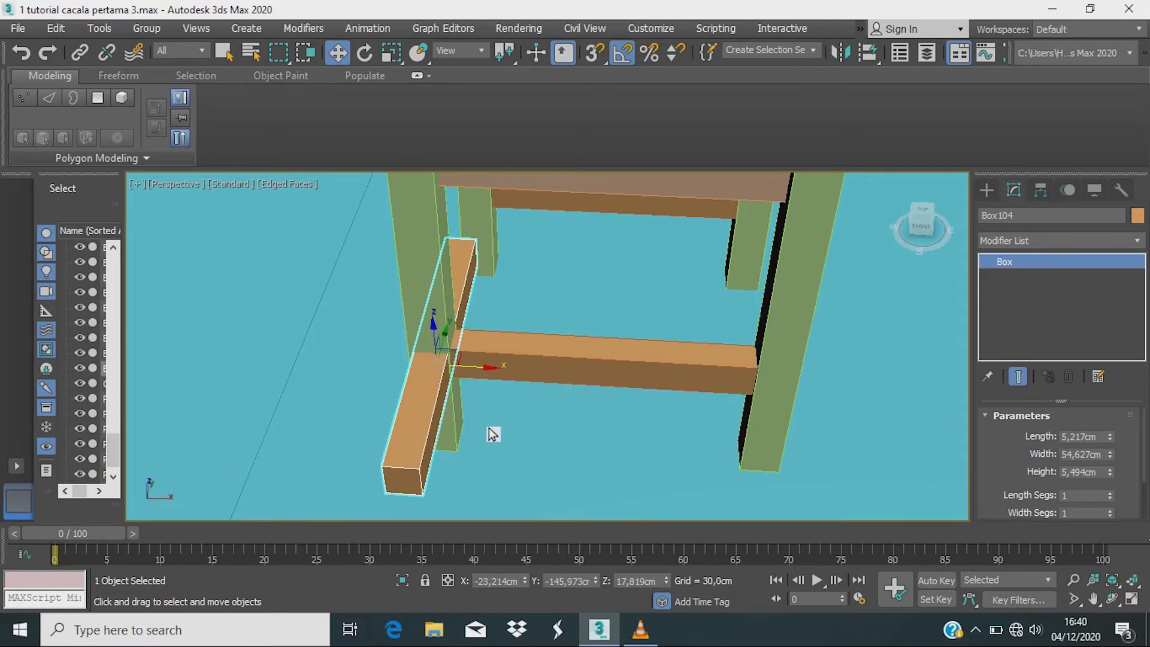
pyautogui.keyDown('alt'); pyautogui.moveTo(493, 431); pyautogui.dragTo(445, 386, button='middle'); pyautogui.keyUp('alt')
pyautogui.moveTo(445, 386); pyautogui.dragTo(252, 417)
pyautogui.keyDown('alt'); pyautogui.moveTo(416, 452); pyautogui.dragTo(221, 430, button='middle'); pyautogui.keyUp('alt')
pyautogui.scroll(4, 282, 436)
pyautogui.keyDown('alt'); pyautogui.moveTo(383, 465); pyautogui.dragTo(536, 443, button='middle'); pyautogui.keyUp('alt')
pyautogui.scroll(-3, 537, 443)
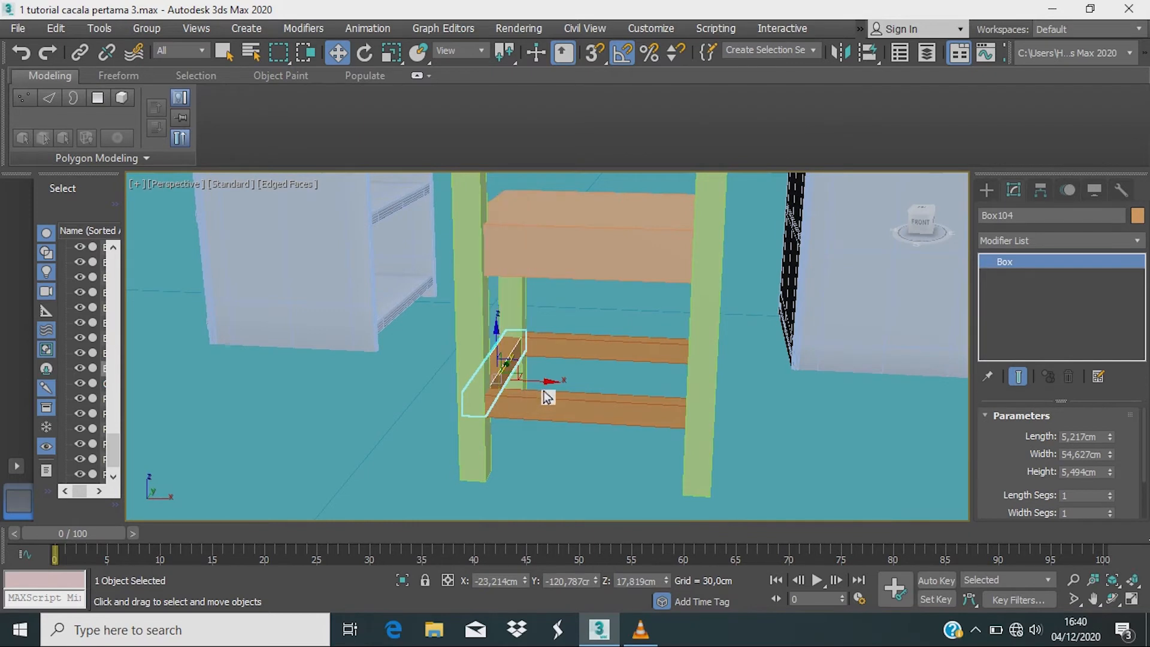
# Step: Copy the side stretcher across to the opposite pair of legs, at X about 30.3 cm
pyautogui.moveTo(538, 388); pyautogui.dragTo(745, 392)
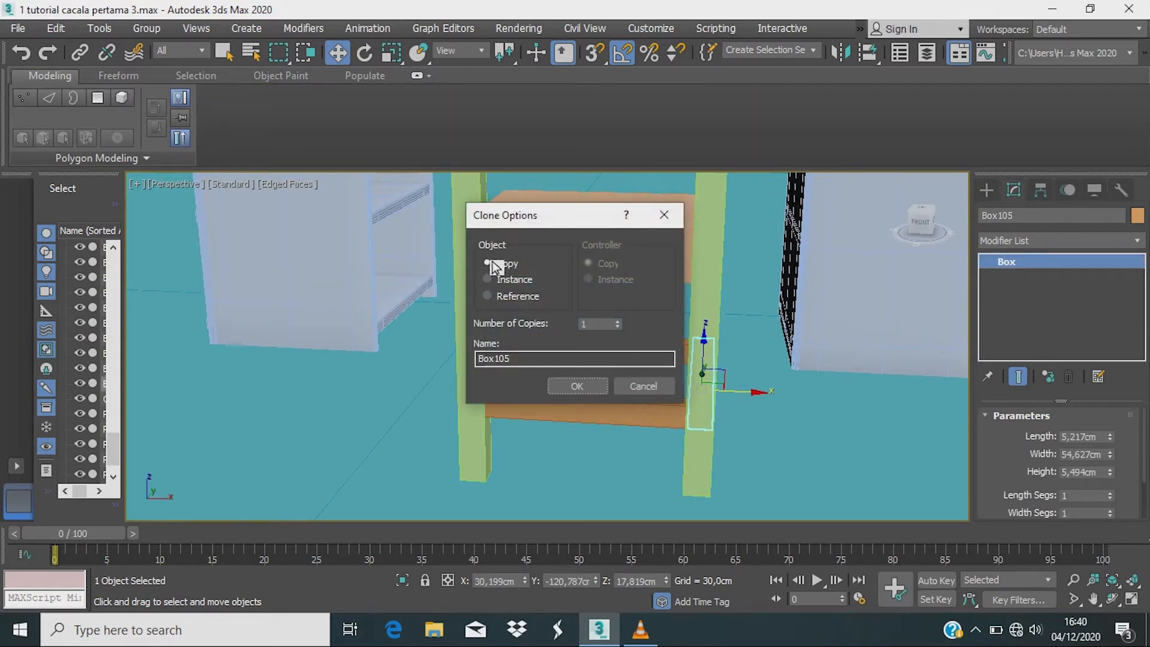
pyautogui.click(577, 386)
pyautogui.moveTo(623, 429)
pyautogui.keyDown('alt'); pyautogui.mouseDown(button='middle')
pyautogui.moveTo(776, 491)
pyautogui.moveTo(659, 494)
pyautogui.moveTo(645, 462)
pyautogui.moveTo(689, 462)
pyautogui.mouseUp(button='middle'); pyautogui.keyUp('alt')
pyautogui.scroll(3, 777, 311)
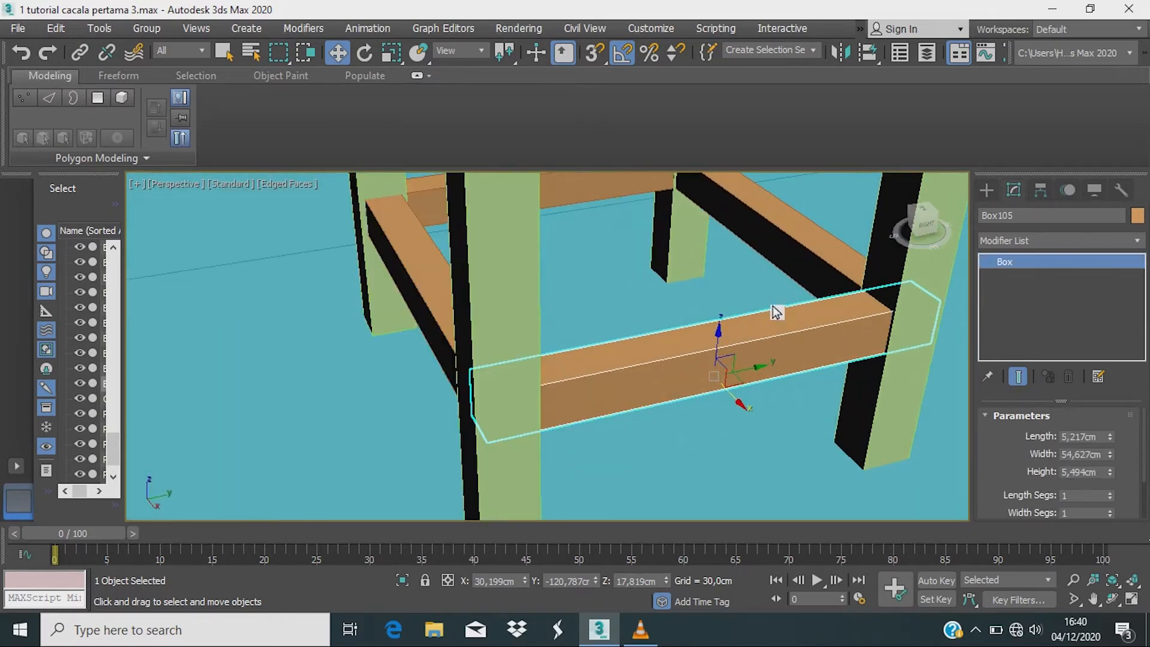
pyautogui.keyDown('alt'); pyautogui.moveTo(767, 416); pyautogui.dragTo(719, 388, button='middle'); pyautogui.keyUp('alt')
pyautogui.scroll(-3, 694, 472)
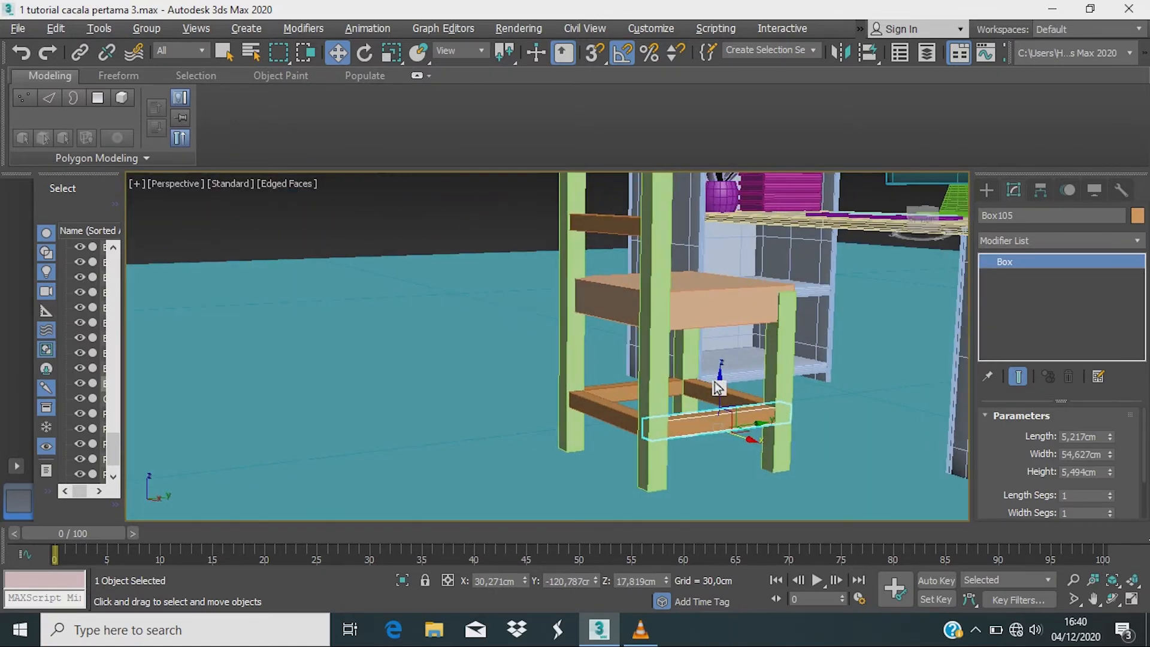
# Step: Select both side stretchers and raise them together above the front and rear stretchers
pyautogui.click(717, 423)
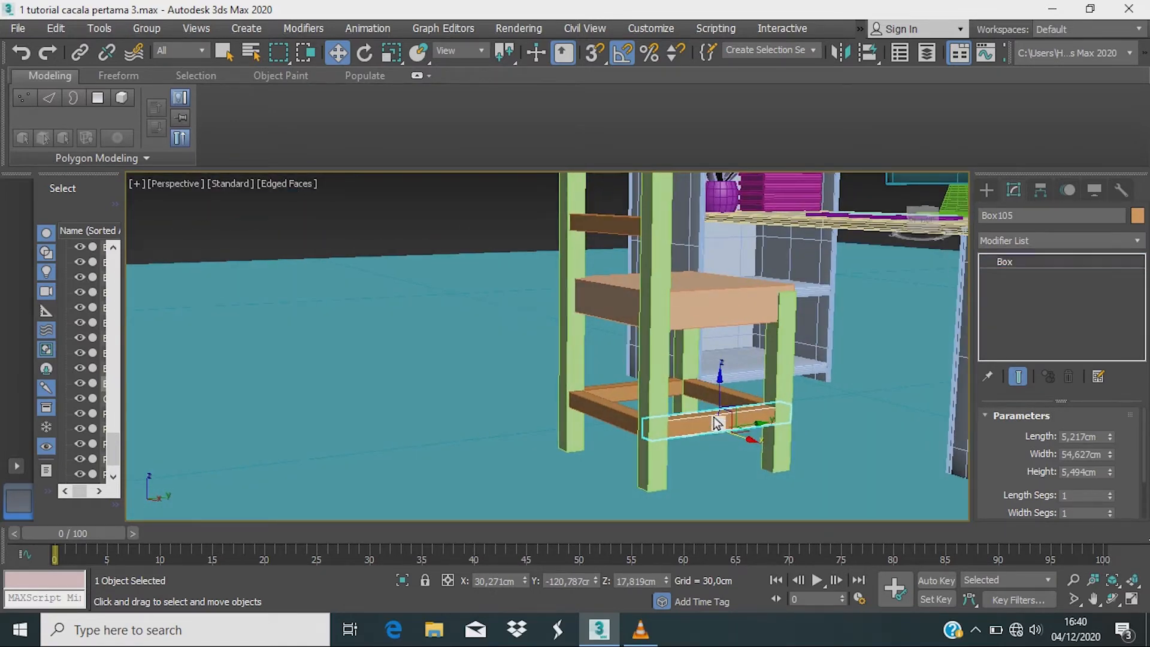
pyautogui.keyDown('ctrl'); pyautogui.click(635, 397); pyautogui.keyUp('ctrl')
pyautogui.moveTo(680, 380); pyautogui.dragTo(680, 351)
pyautogui.scroll(-3, 728, 423)
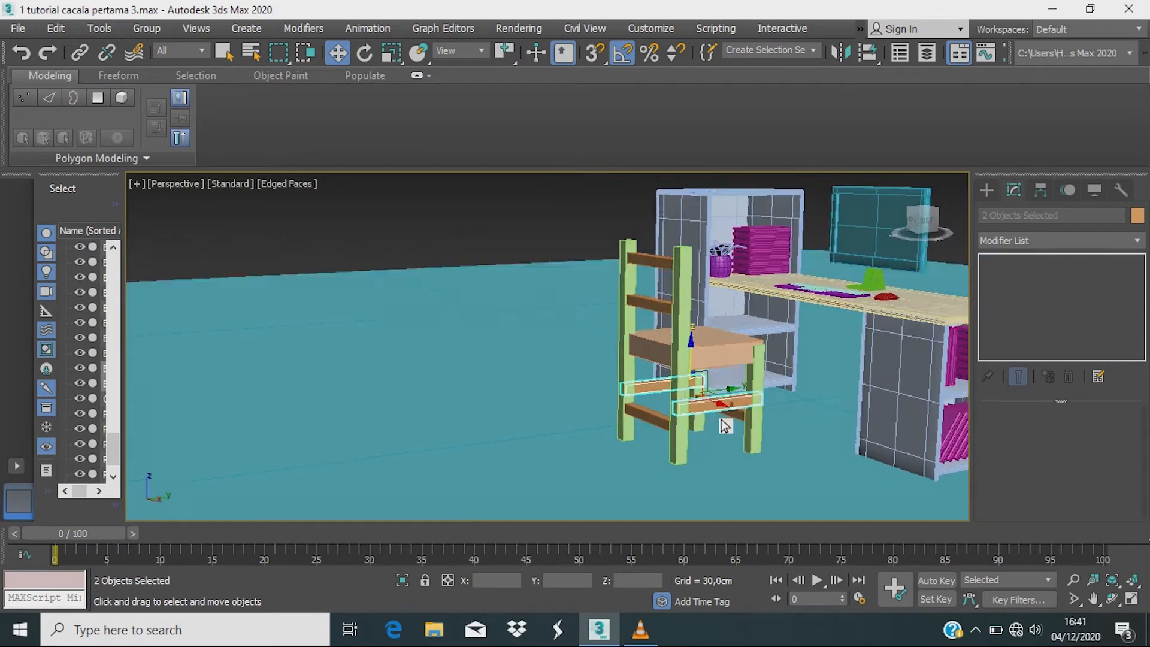
pyautogui.keyDown('alt'); pyautogui.moveTo(727, 426); pyautogui.dragTo(721, 442, button='middle'); pyautogui.keyUp('alt')
pyautogui.scroll(6, 723, 440)
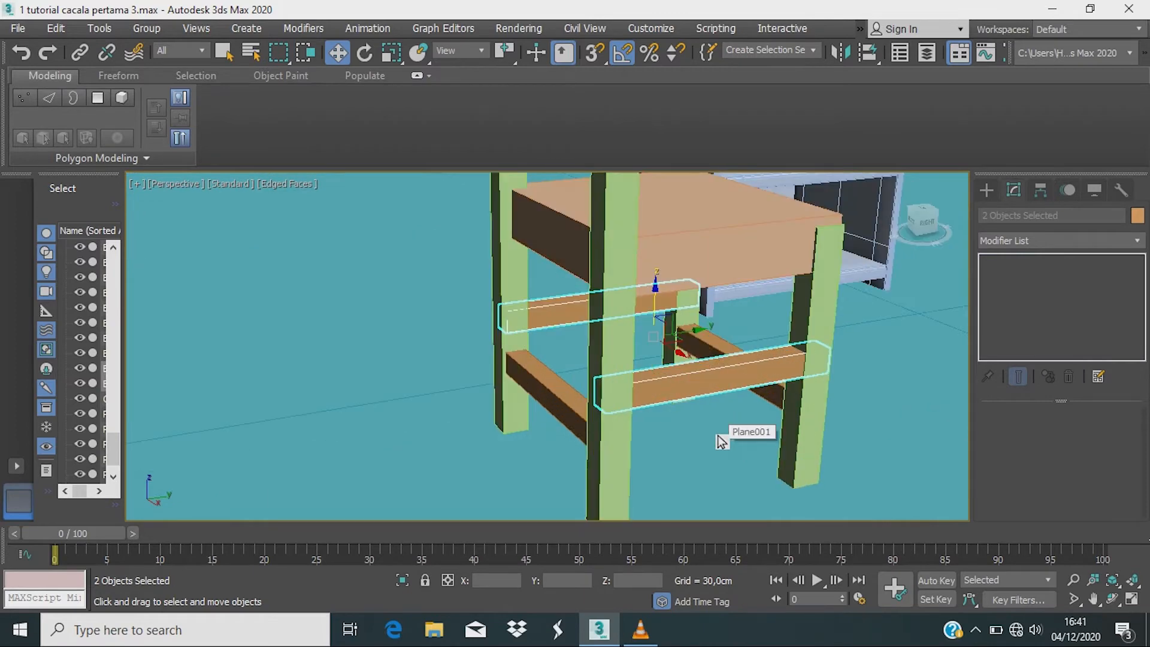
pyautogui.scroll(2, 713, 461)
pyautogui.scroll(2, 694, 475)
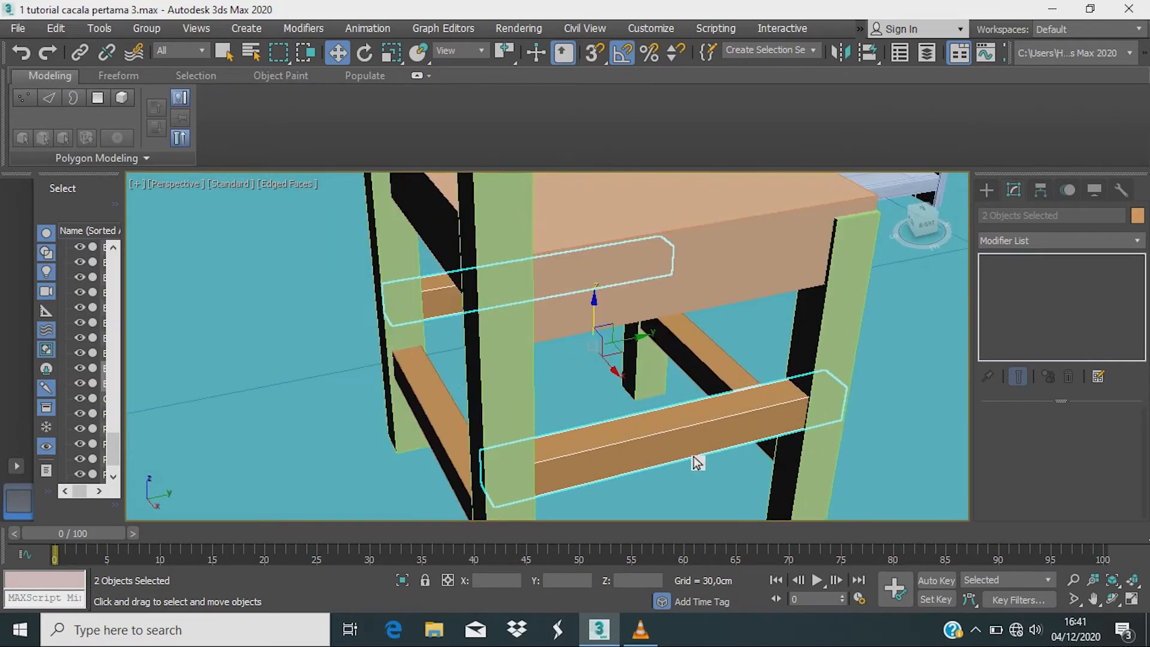
# Step: Convert the chair's seat box to an Editable Poly
pyautogui.scroll(-2, 693, 460)
pyautogui.moveTo(695, 462); pyautogui.dragTo(647, 458, button='middle')
pyautogui.click(658, 327)
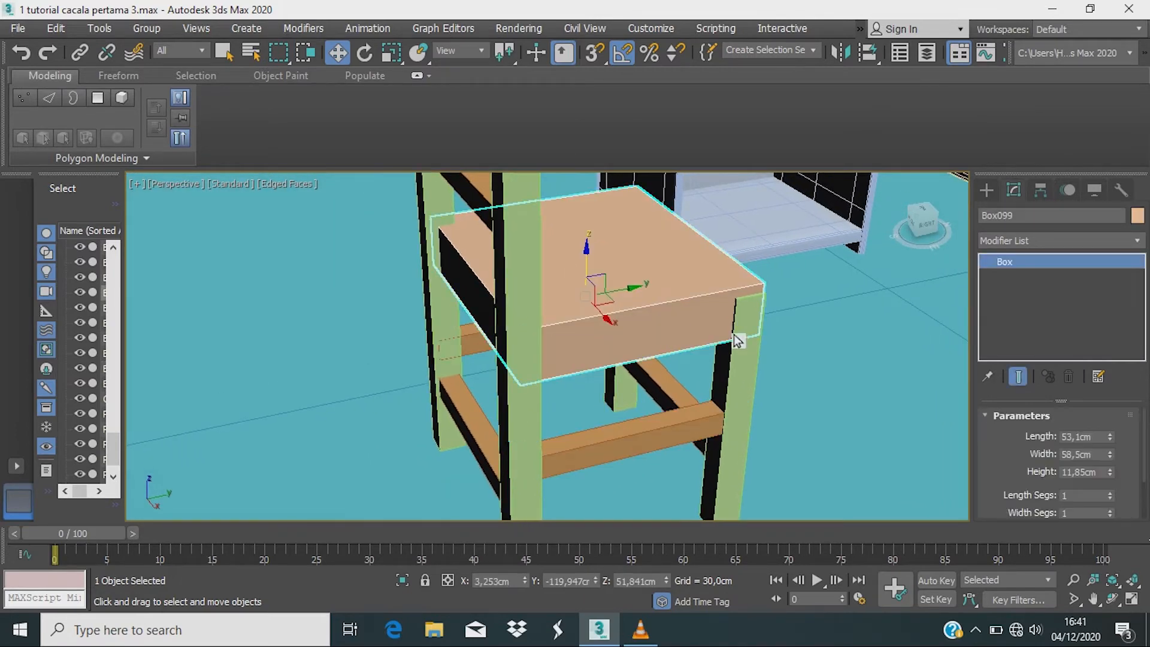
pyautogui.moveTo(777, 348); pyautogui.dragTo(699, 360, button='middle')
pyautogui.rightClick(595, 260)
pyautogui.moveTo(598, 425)
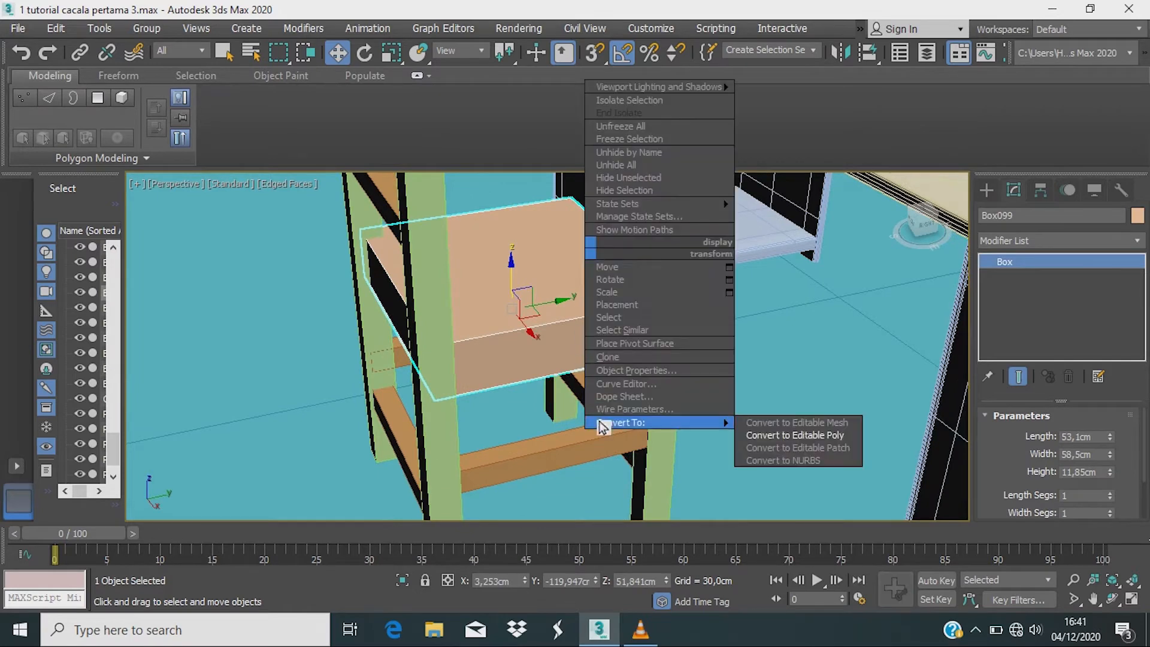
pyautogui.click(764, 437)
# Step: Isolate the chair's seat and activate Swift Loop for editing it
pyautogui.scroll(3, 823, 400)
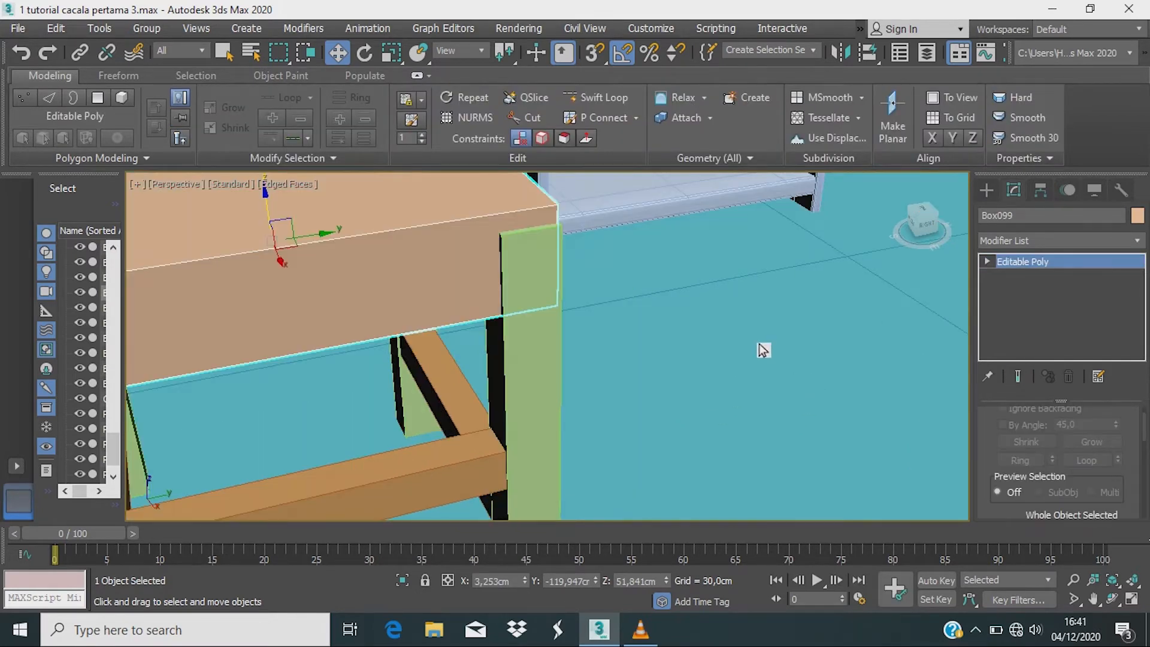
pyautogui.scroll(-2, 517, 346)
pyautogui.moveTo(516, 352); pyautogui.dragTo(682, 446, button='middle')
pyautogui.click(597, 101)
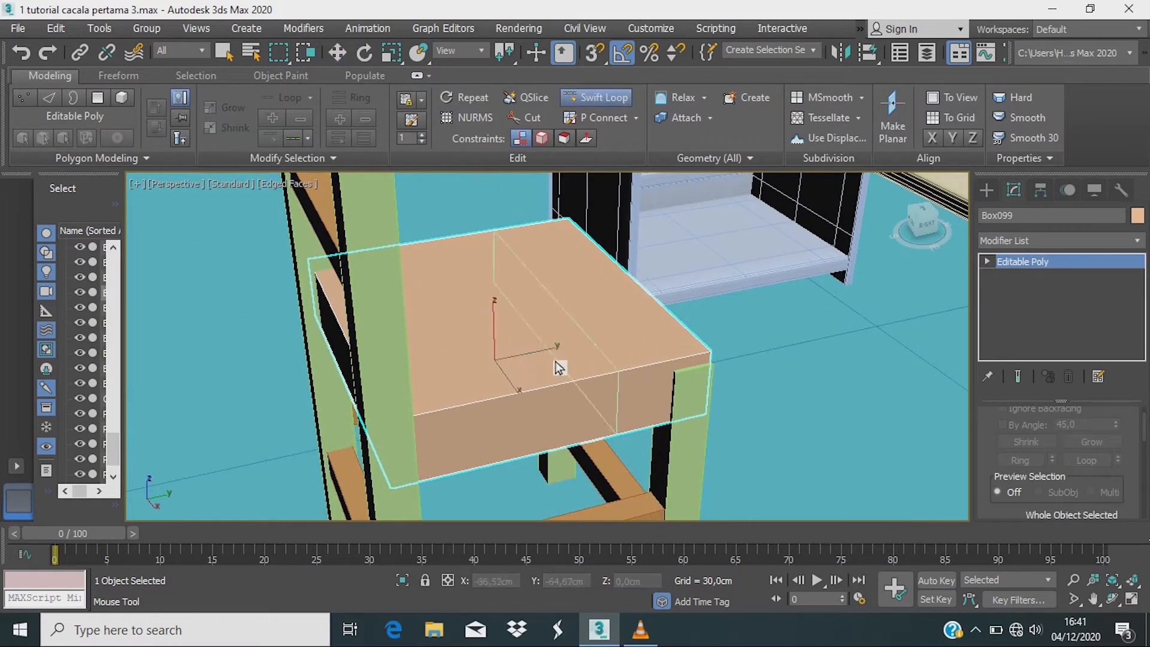
pyautogui.click(406, 581)
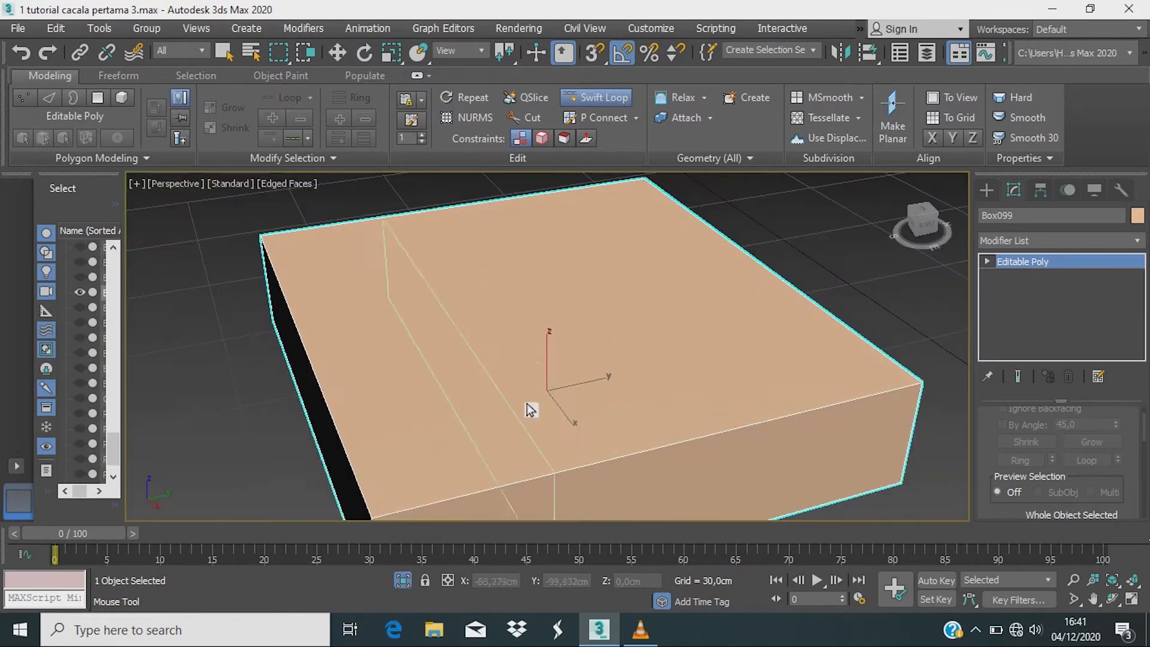
# Step: Add Swift Loop edge loops close to the seat's top, bottom and side edges, going around all its corners
pyautogui.scroll(5, 479, 470)
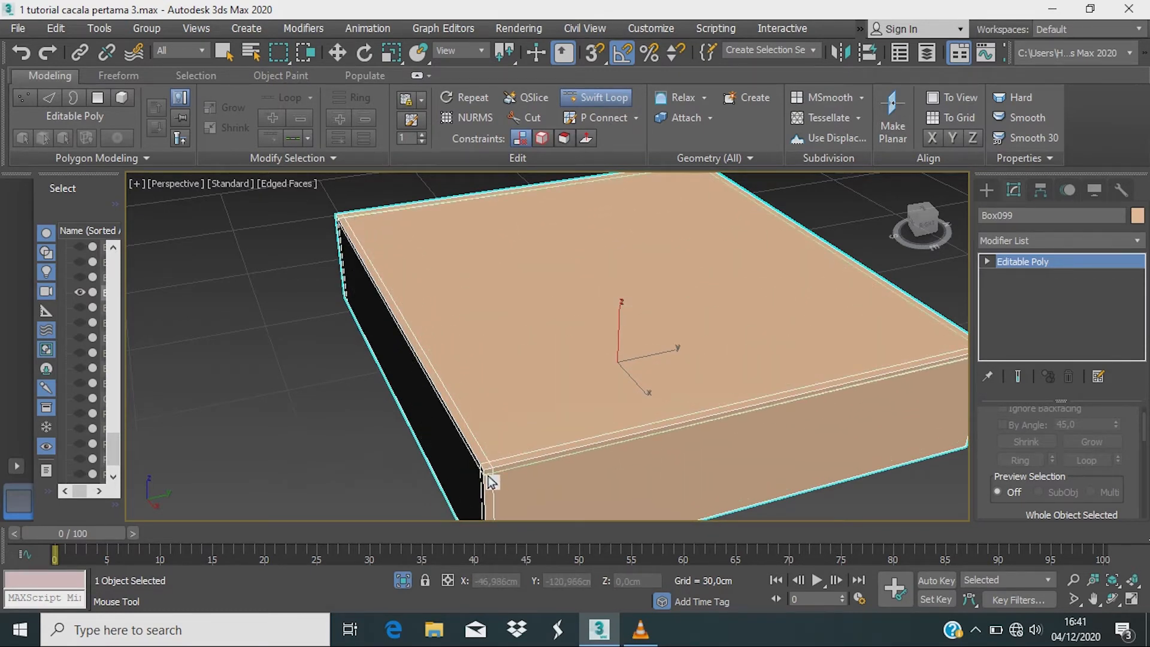
pyautogui.scroll(-3, 490, 481)
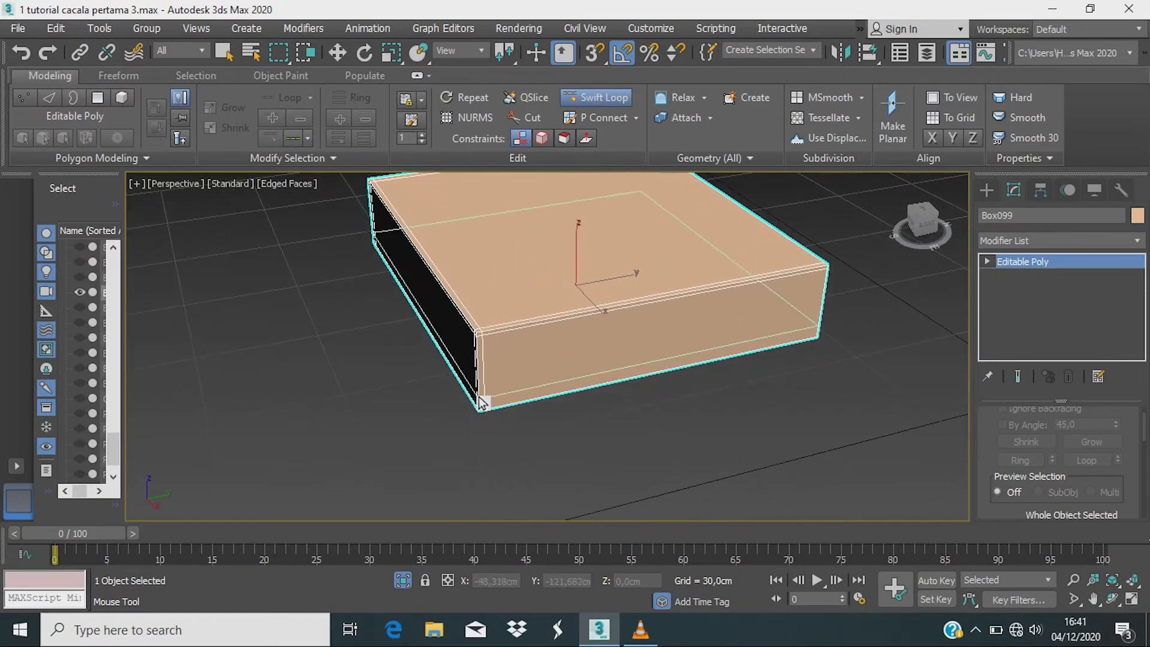
pyautogui.moveTo(586, 431); pyautogui.dragTo(477, 430, button='middle')
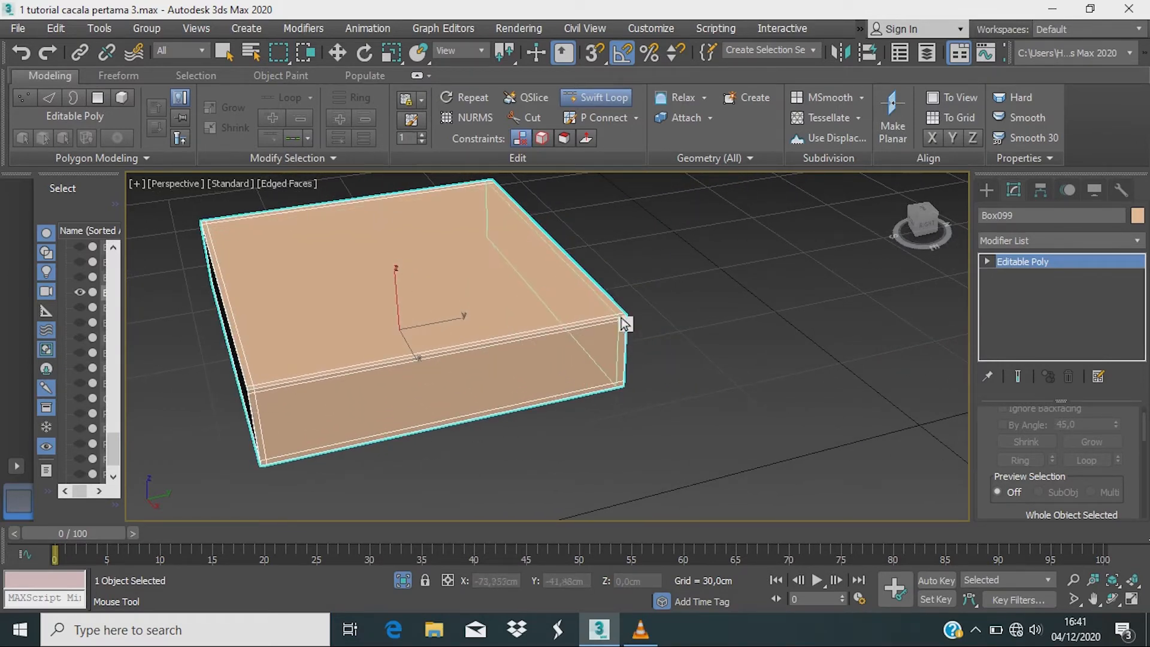
pyautogui.keyDown('alt'); pyautogui.moveTo(609, 390); pyautogui.dragTo(845, 396, button='middle'); pyautogui.keyUp('alt')
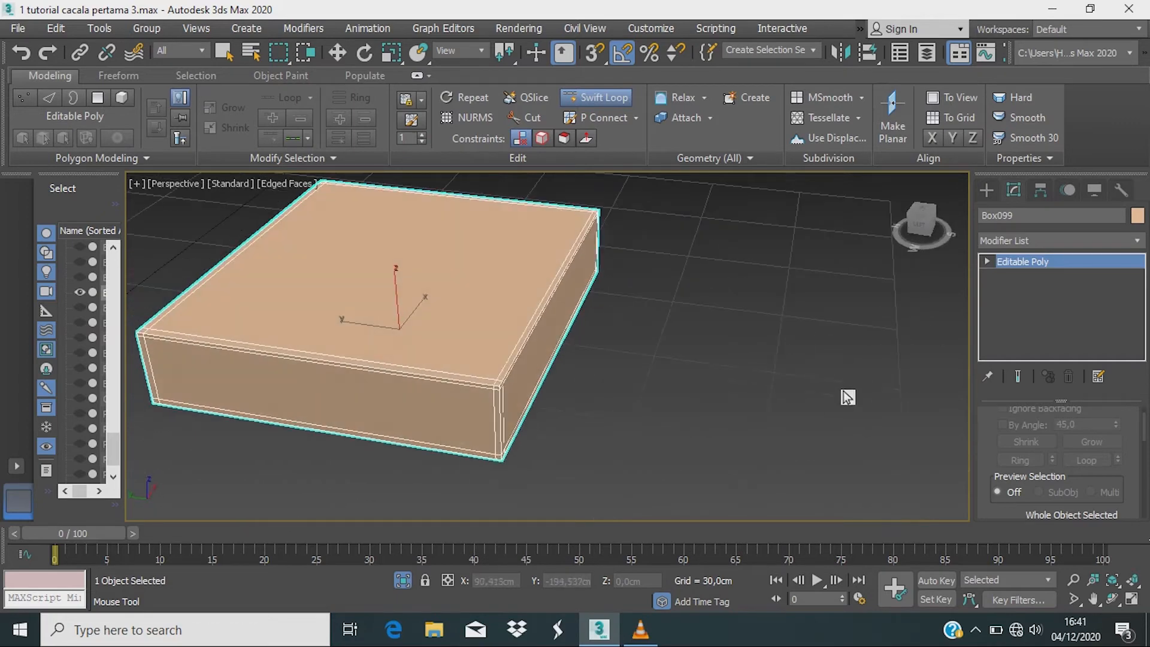
pyautogui.keyDown('alt'); pyautogui.moveTo(498, 372); pyautogui.dragTo(621, 407, button='middle'); pyautogui.keyUp('alt')
pyautogui.press('w')
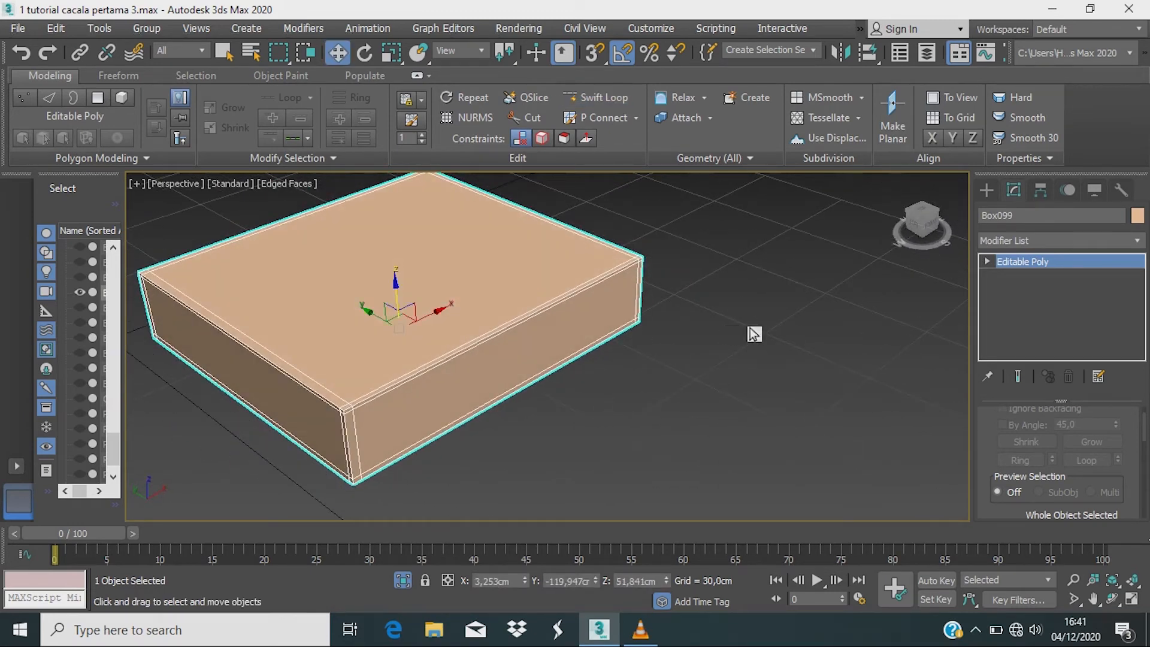
pyautogui.press('z')
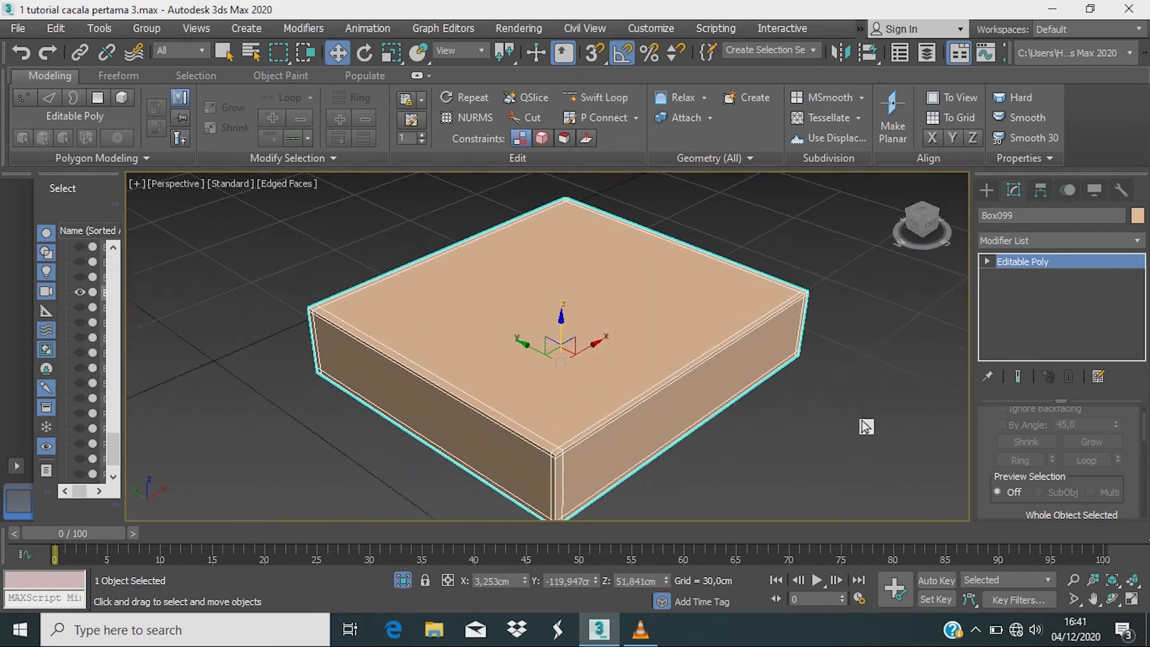
# Step: Apply a TurboSmooth modifier to the seat
pyautogui.click(1137, 241)
pyautogui.moveTo(1138, 67); pyautogui.dragTo(1122, 204)
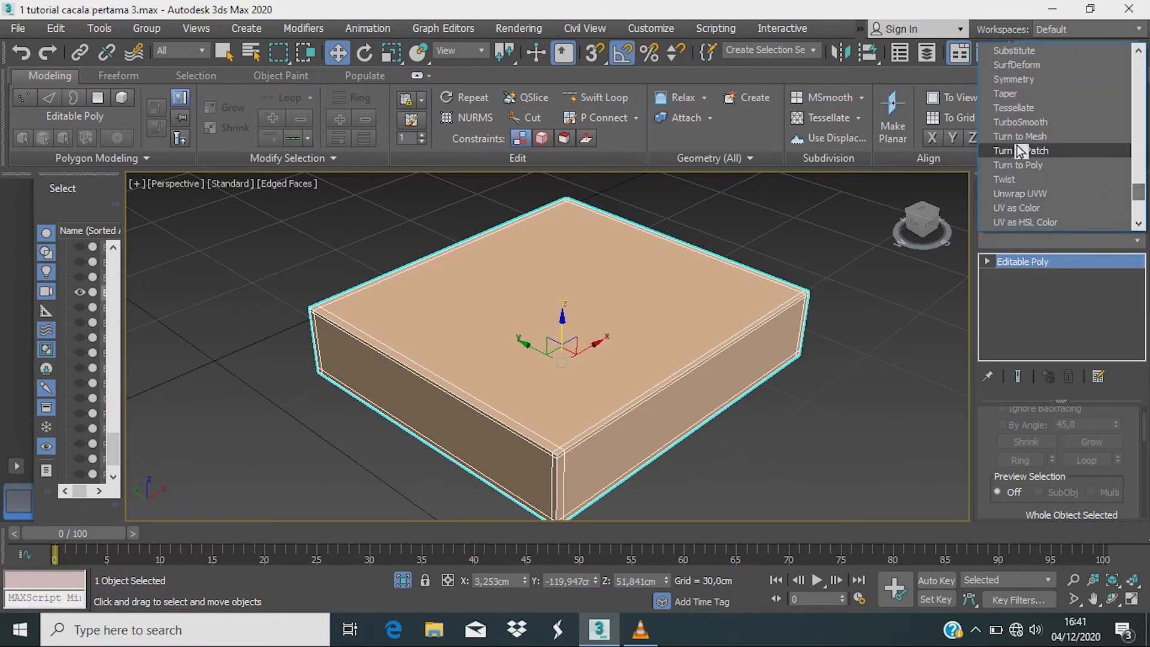
pyautogui.click(1041, 123)
# Step: Examine the smoothed seat's rounded corners, edges and top surface mesh from close up
pyautogui.scroll(-3, 744, 373)
pyautogui.scroll(3, 580, 419)
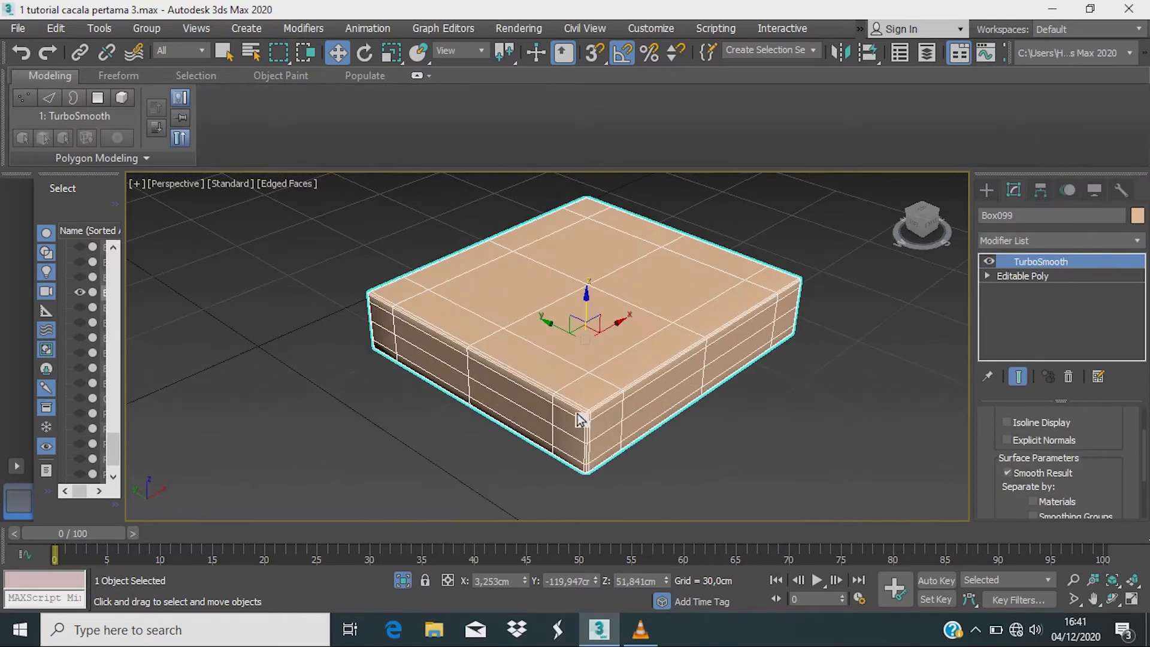
pyautogui.scroll(2, 579, 414)
pyautogui.scroll(-2, 581, 430)
pyautogui.scroll(2, 583, 429)
pyautogui.scroll(-1, 582, 429)
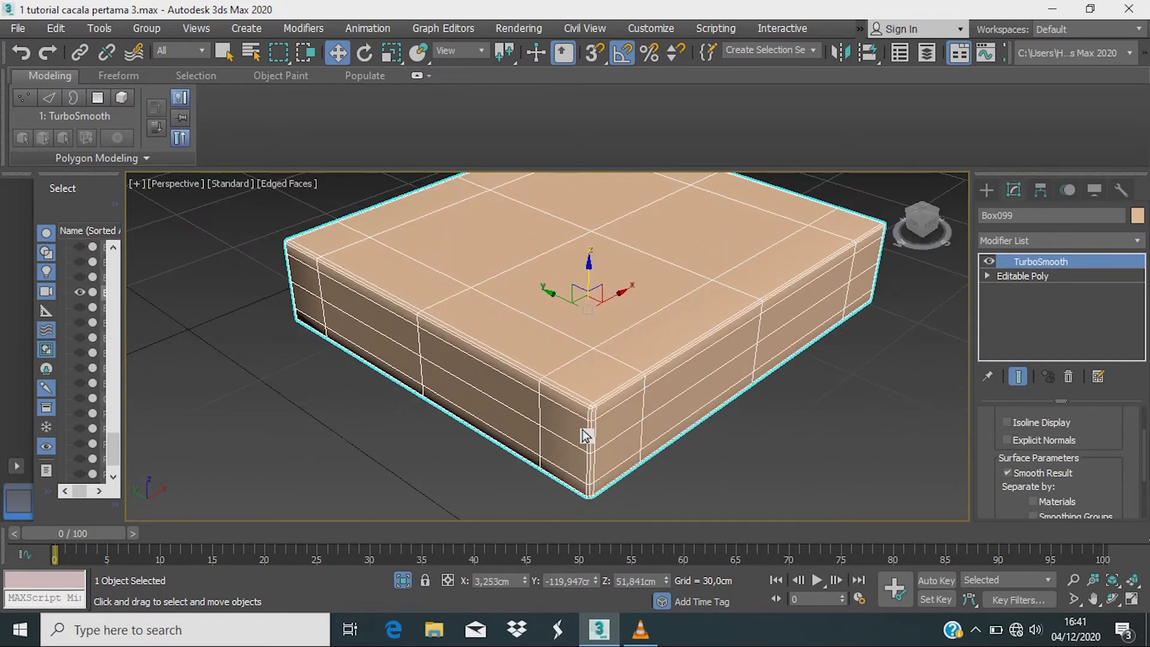
pyautogui.moveTo(582, 429); pyautogui.dragTo(577, 488, button='middle')
pyautogui.moveTo(548, 410); pyautogui.dragTo(544, 454, button='middle')
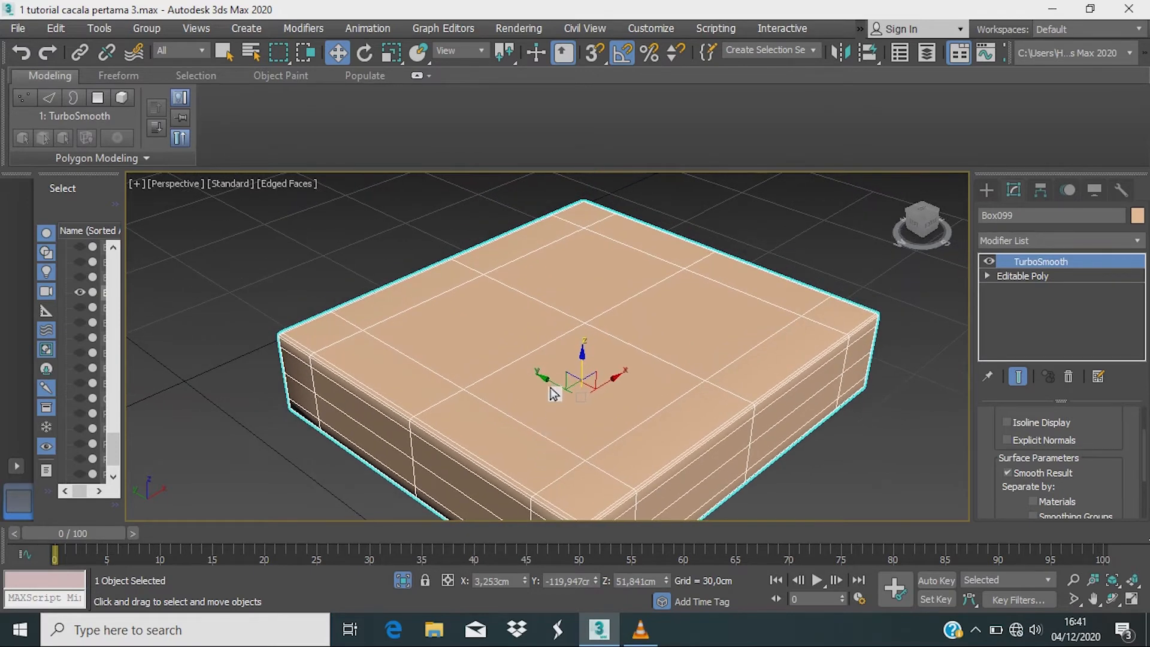
pyautogui.scroll(1, 564, 362)
pyautogui.scroll(-1, 565, 364)
pyautogui.scroll(3, 566, 369)
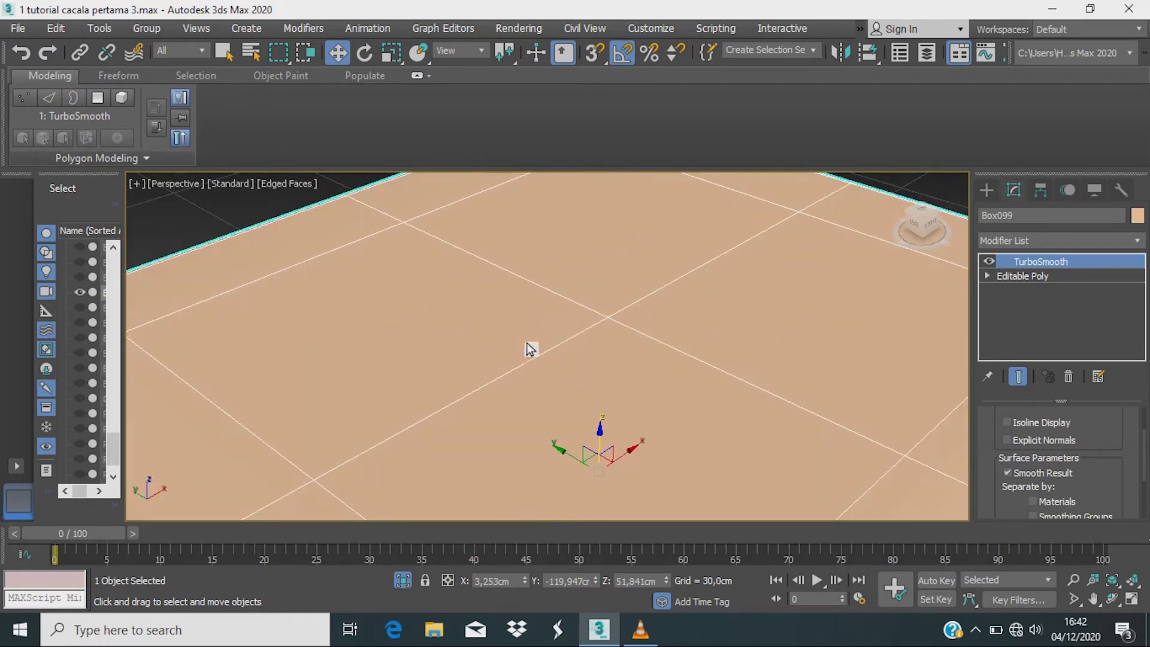
pyautogui.scroll(-5, 515, 279)
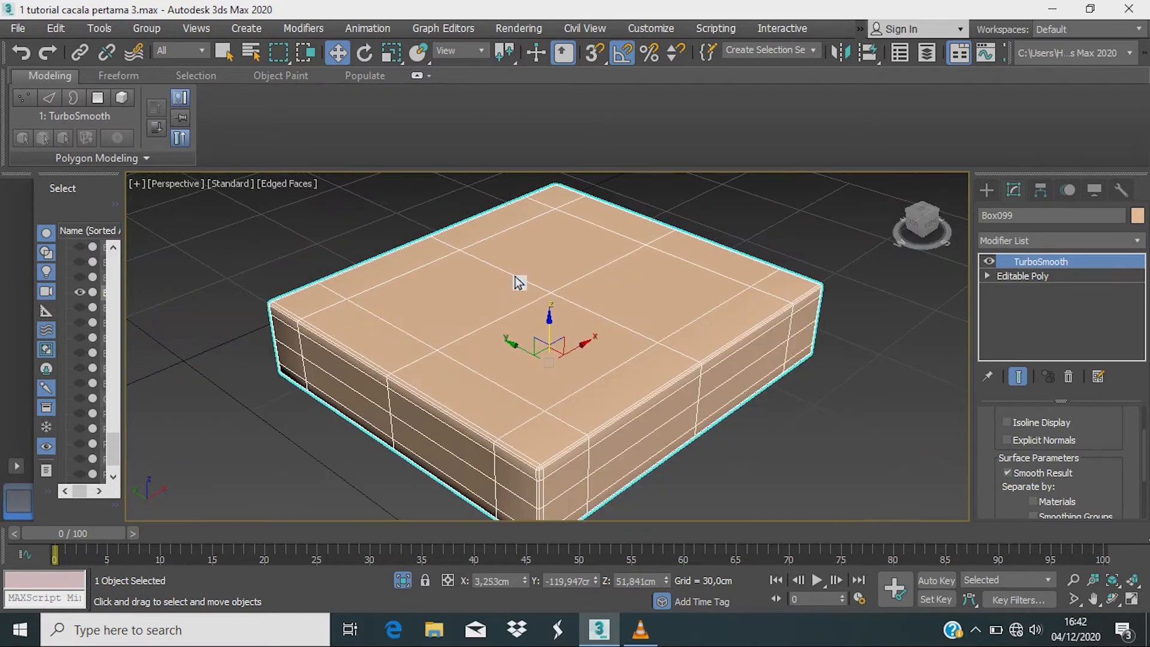
pyautogui.rightClick(762, 226)
pyautogui.moveTo(791, 388)
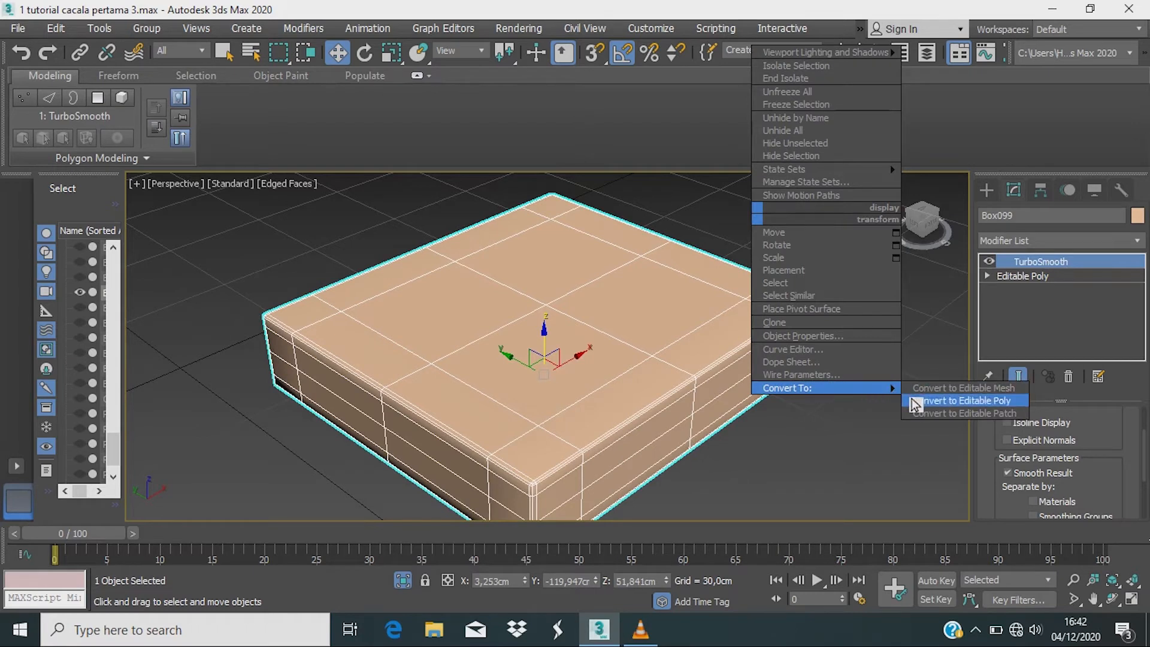
pyautogui.click(835, 425)
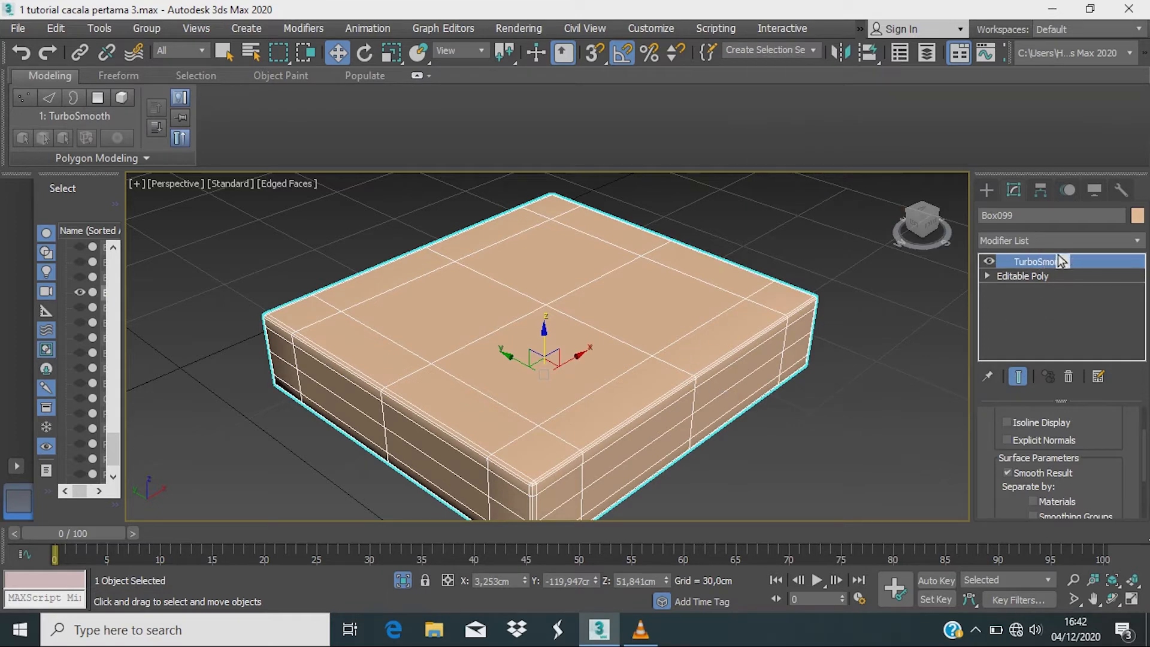
# Step: Collapse the seat's entire modifier stack and convert the resulting mesh to an Editable Poly
pyautogui.rightClick(1053, 274)
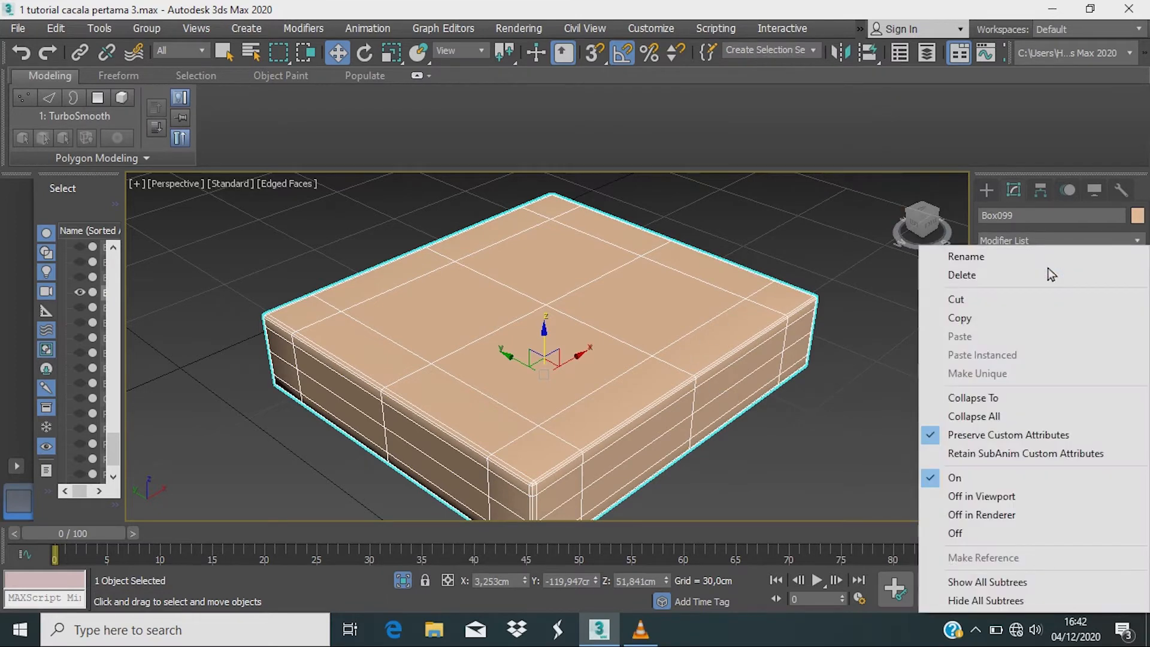
pyautogui.click(977, 417)
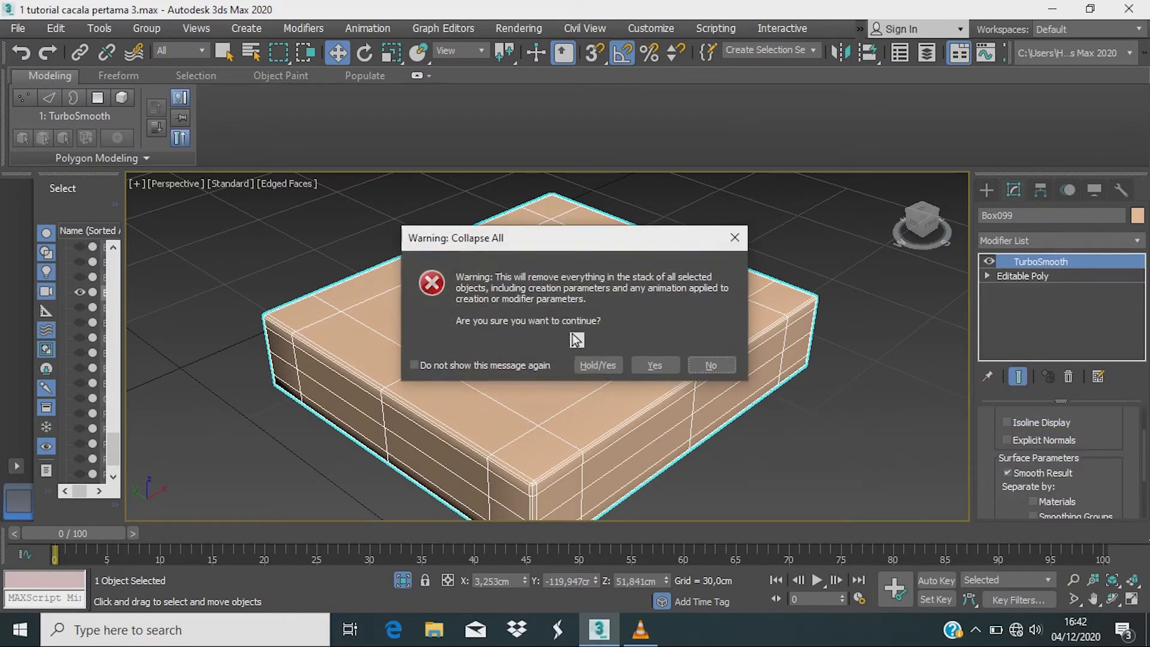
pyautogui.click(666, 368)
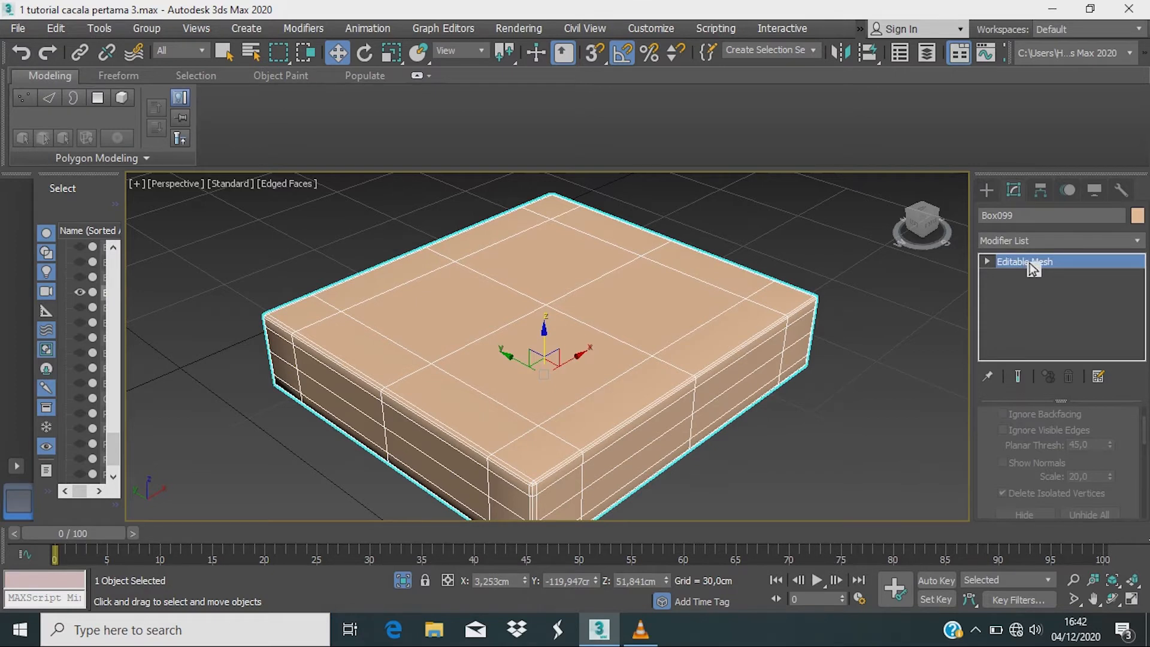
pyautogui.rightClick(1033, 267)
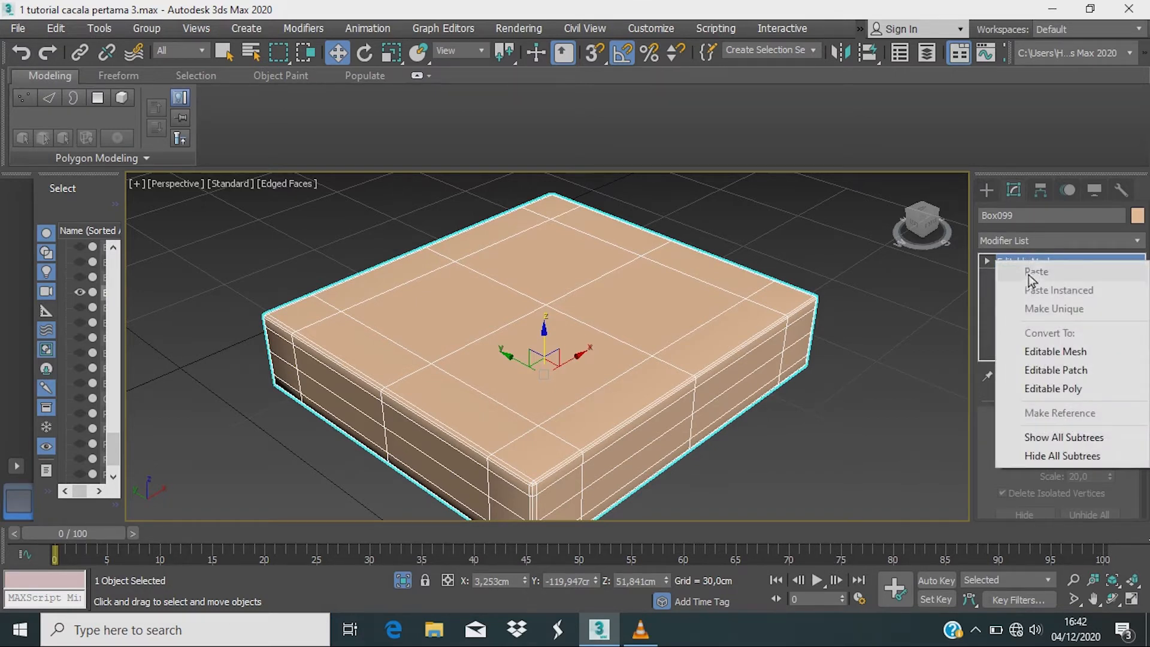
pyautogui.click(1055, 391)
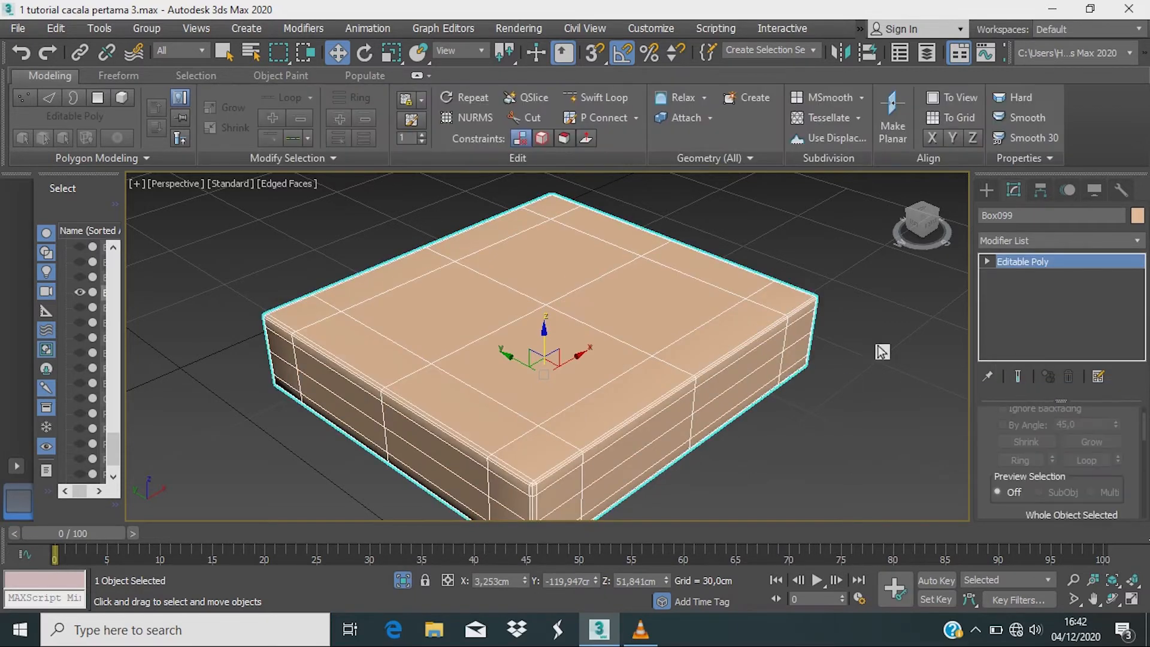
# Step: Add Swift Loop edge loops tightly on both sides of the seat's central edge line running along X
pyautogui.scroll(2, 581, 402)
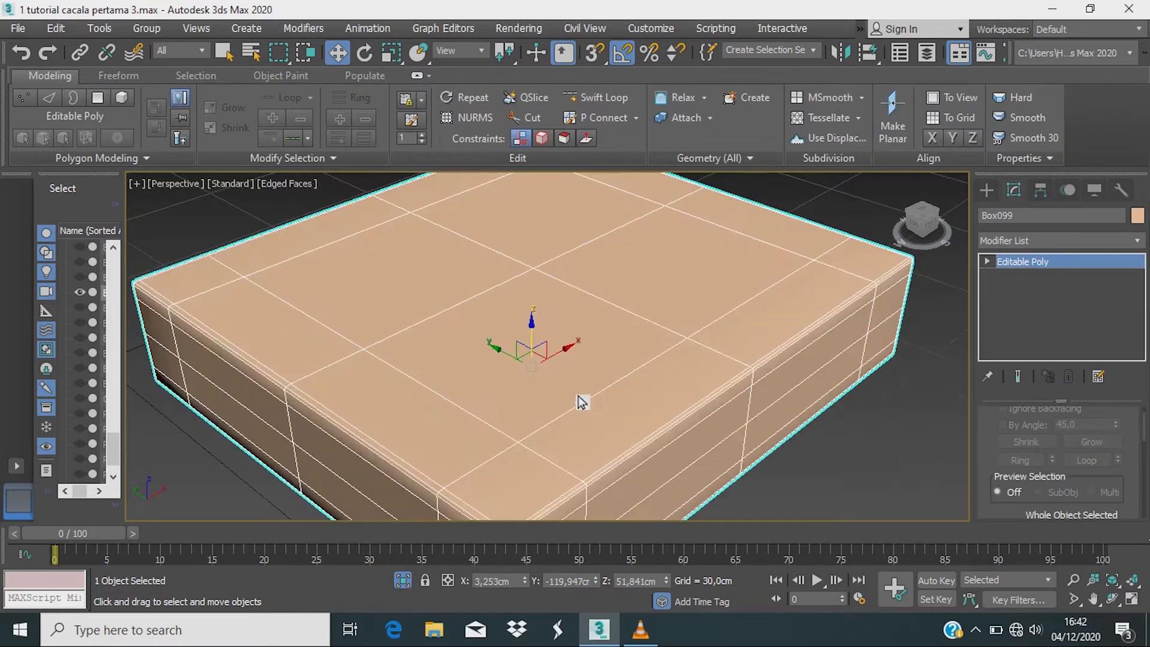
pyautogui.scroll(-2, 581, 400)
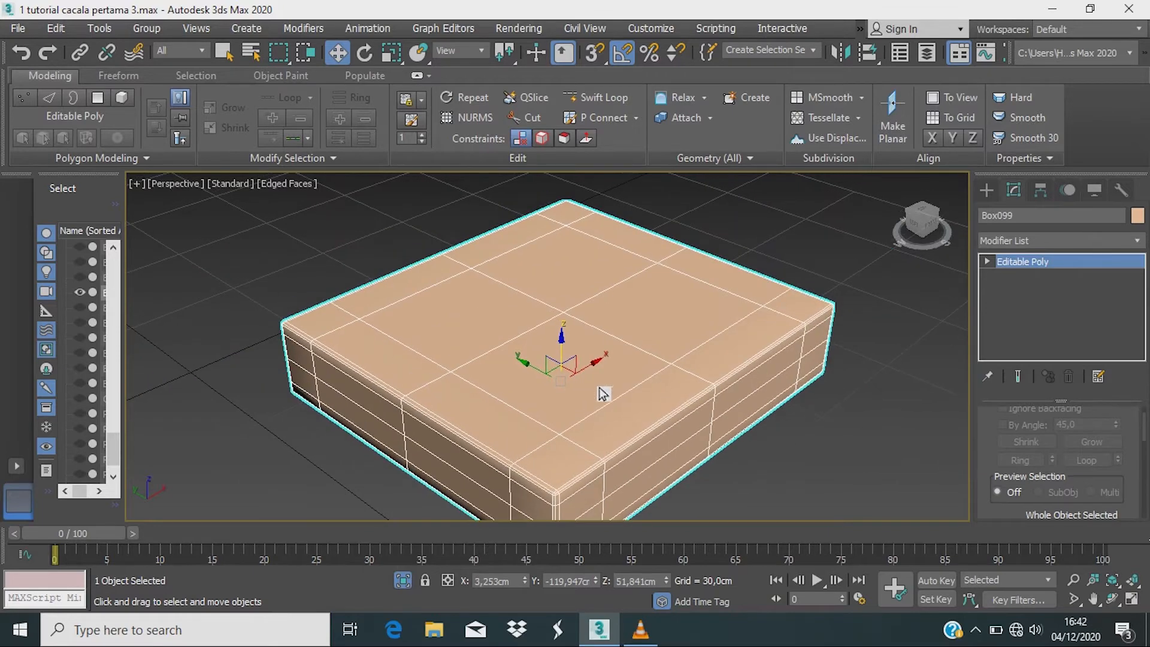
pyautogui.click(599, 97)
pyautogui.moveTo(534, 318); pyautogui.dragTo(536, 385, button='middle')
pyautogui.scroll(5, 539, 371)
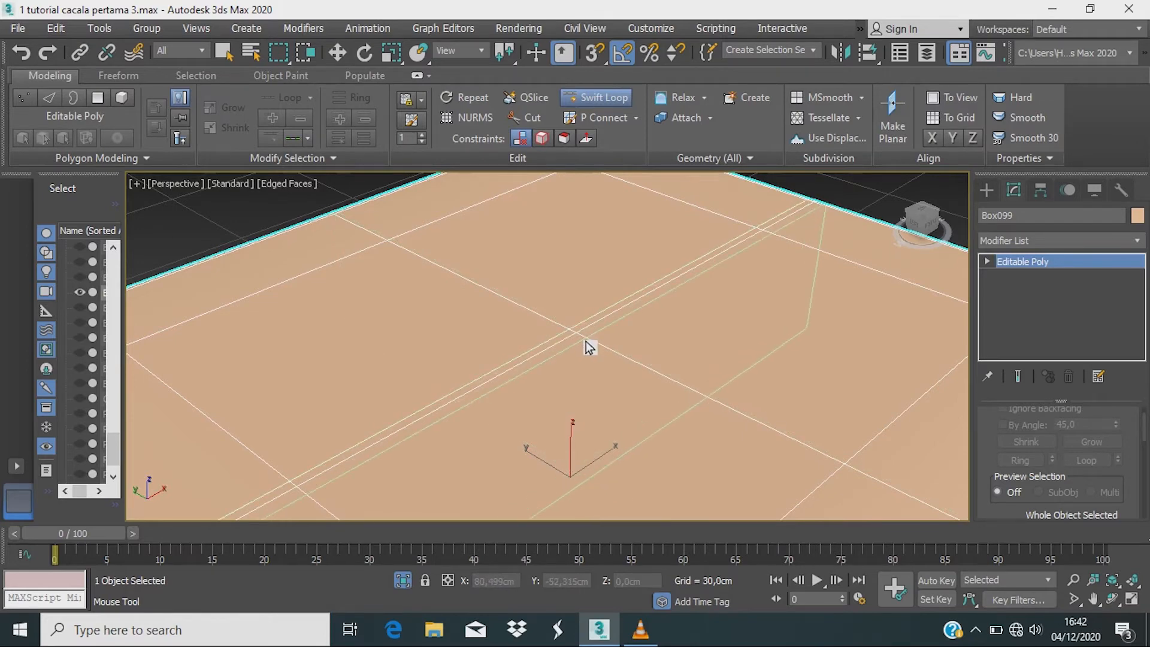
pyautogui.click(585, 339)
pyautogui.scroll(-5, 606, 367)
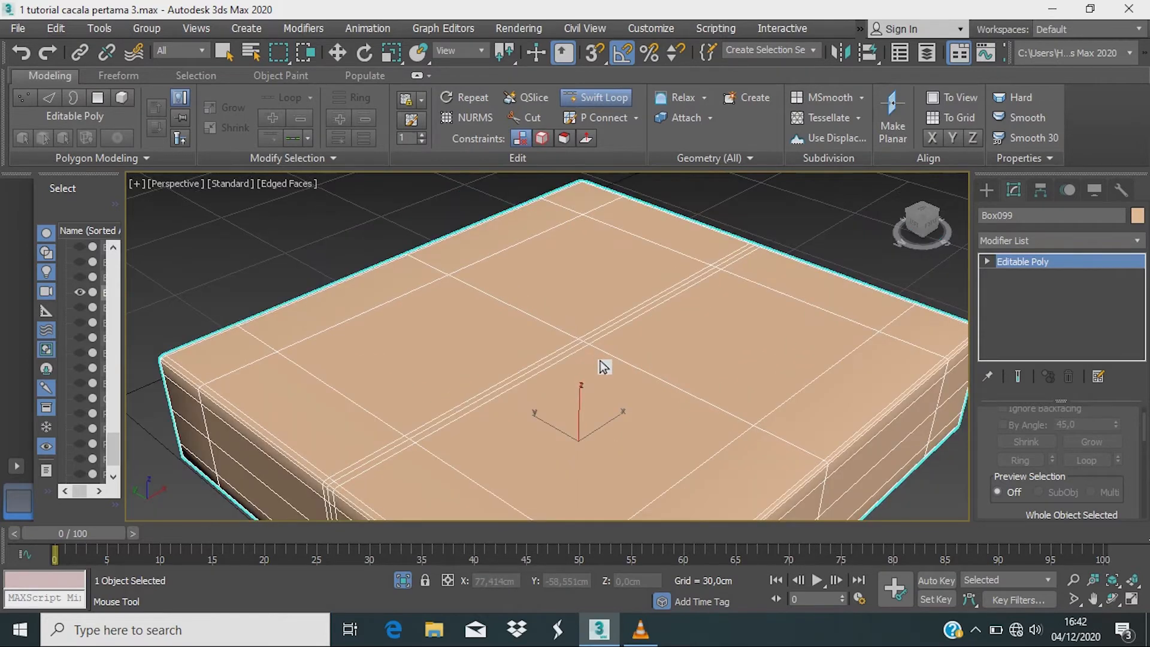
# Step: Add tight edge loops on both sides of the seat's negative-Y line running along X and negative-X line running along Y
pyautogui.scroll(3, 734, 441)
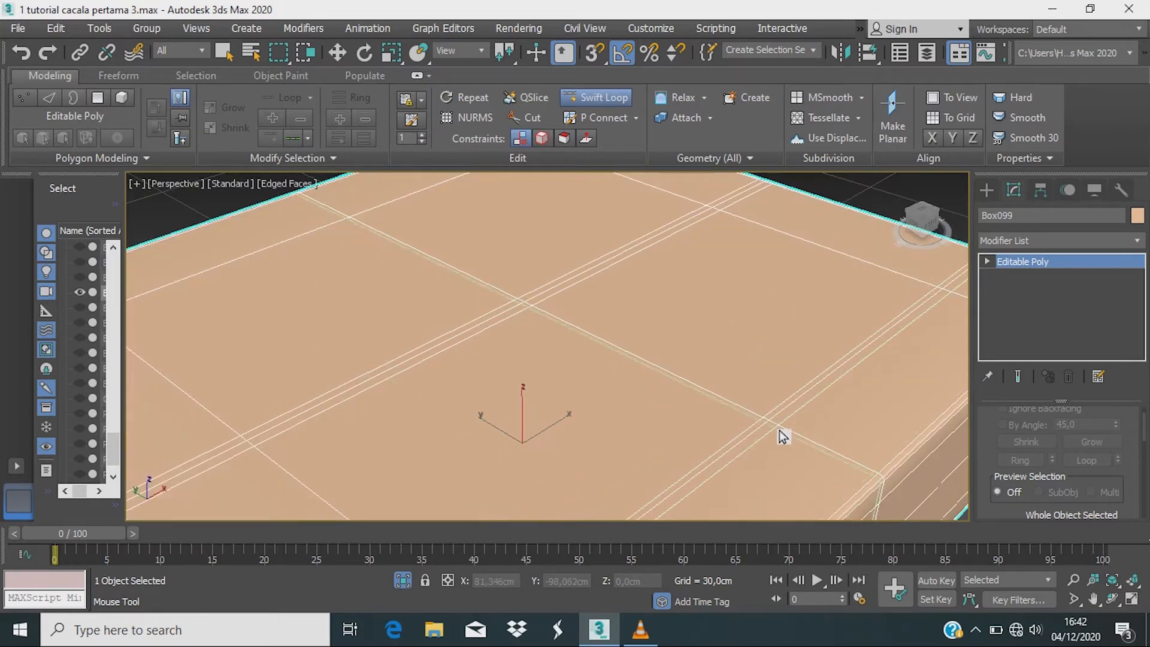
pyautogui.scroll(-4, 785, 408)
pyautogui.scroll(2, 794, 359)
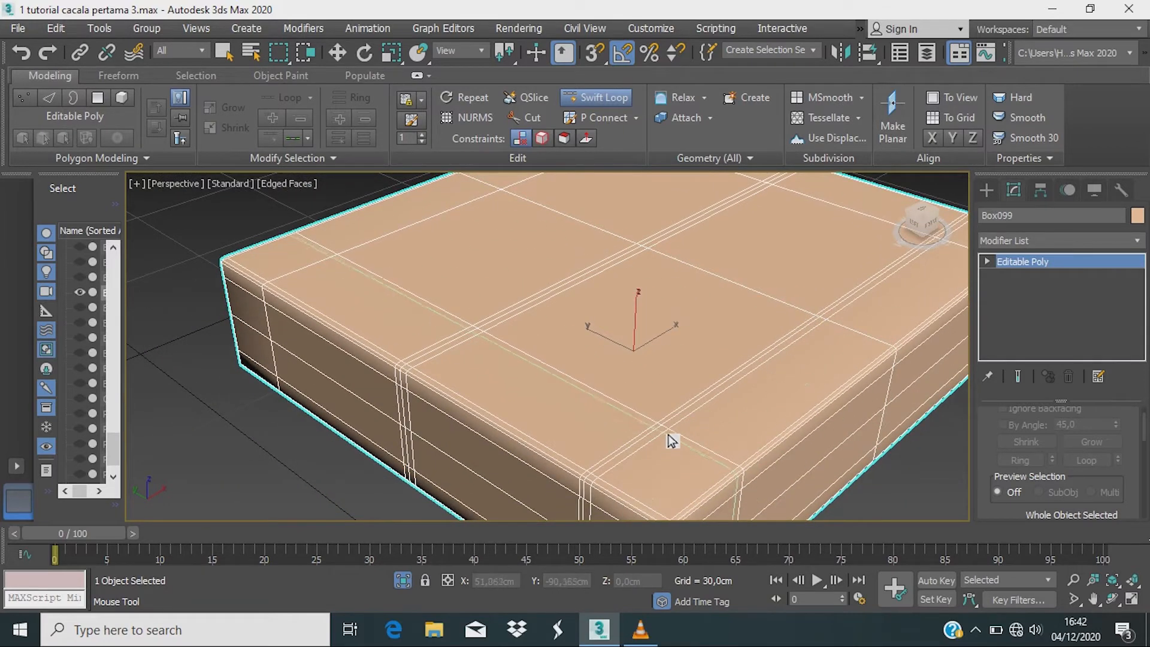
pyautogui.scroll(3, 673, 439)
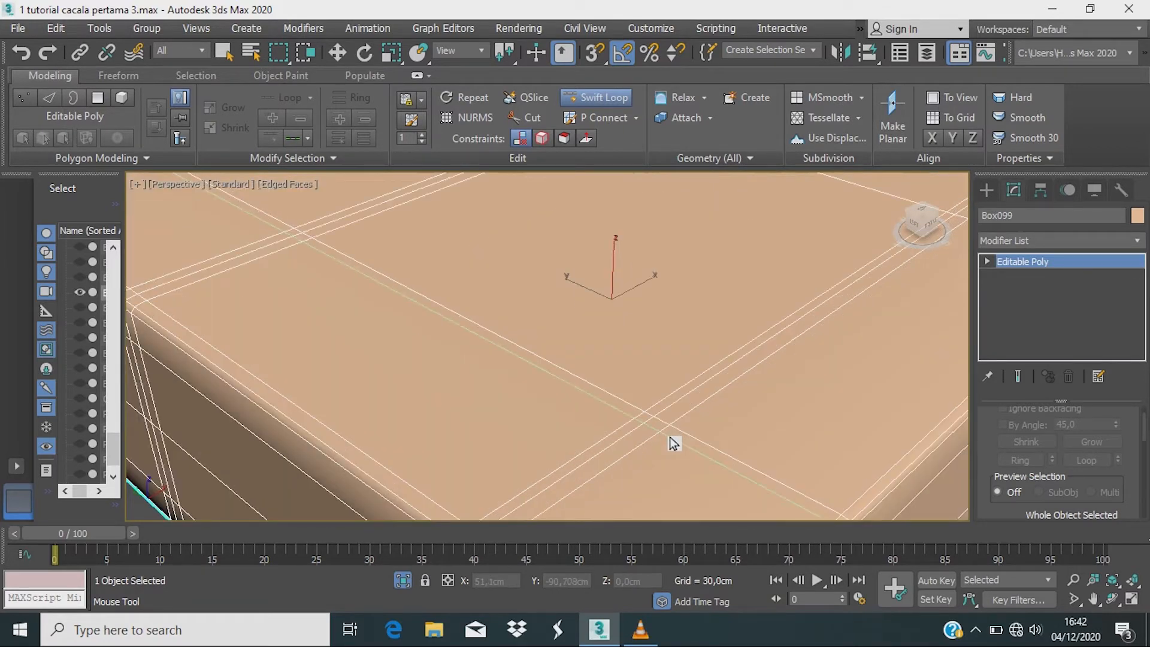
pyautogui.click(682, 419)
pyautogui.scroll(-2, 680, 419)
pyautogui.moveTo(668, 421); pyautogui.dragTo(688, 513, button='middle')
# Step: Add tight edge loops on both sides of the seat's central and positive-X edge lines running along Y
pyautogui.scroll(-4, 773, 427)
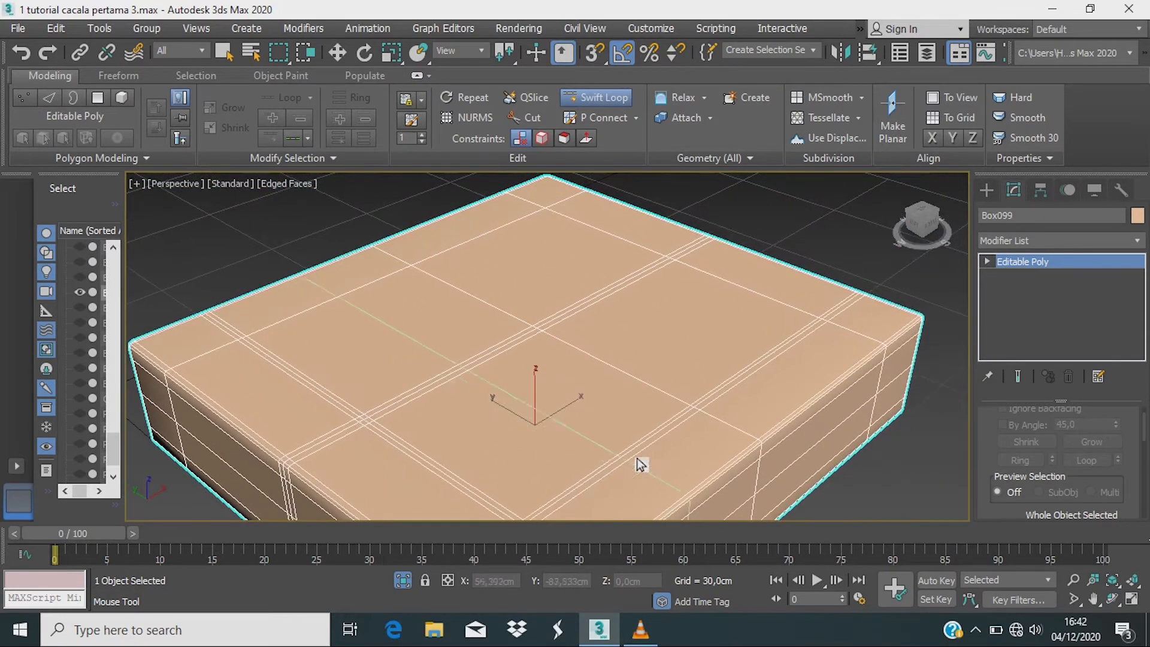
pyautogui.scroll(4, 735, 462)
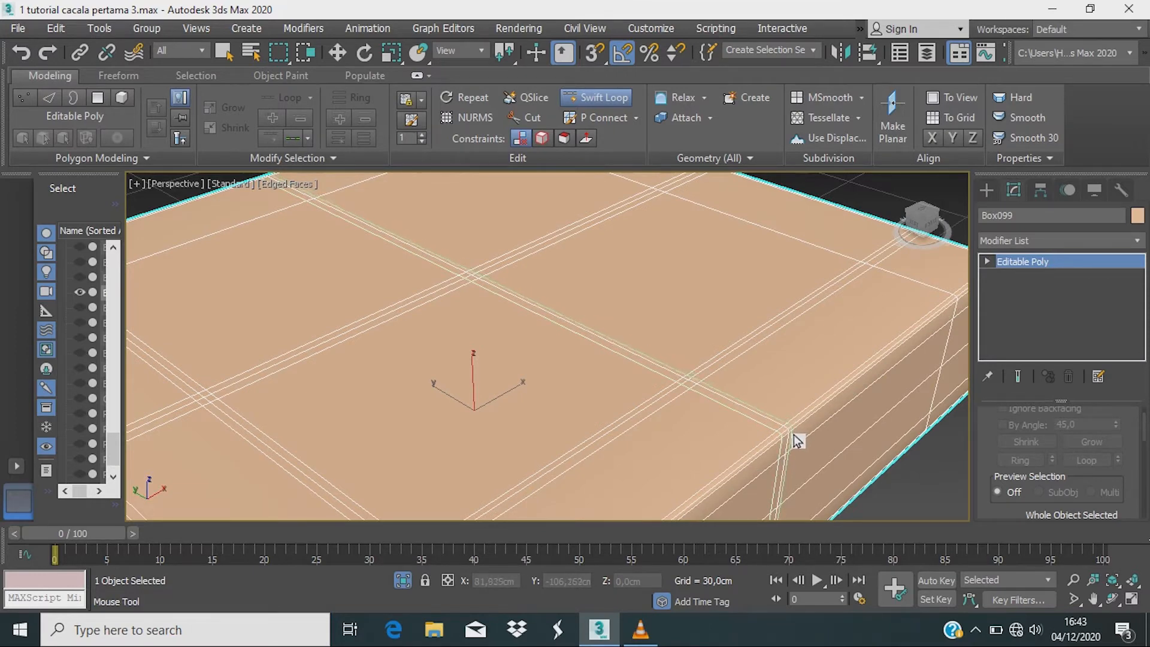
pyautogui.scroll(-3, 812, 411)
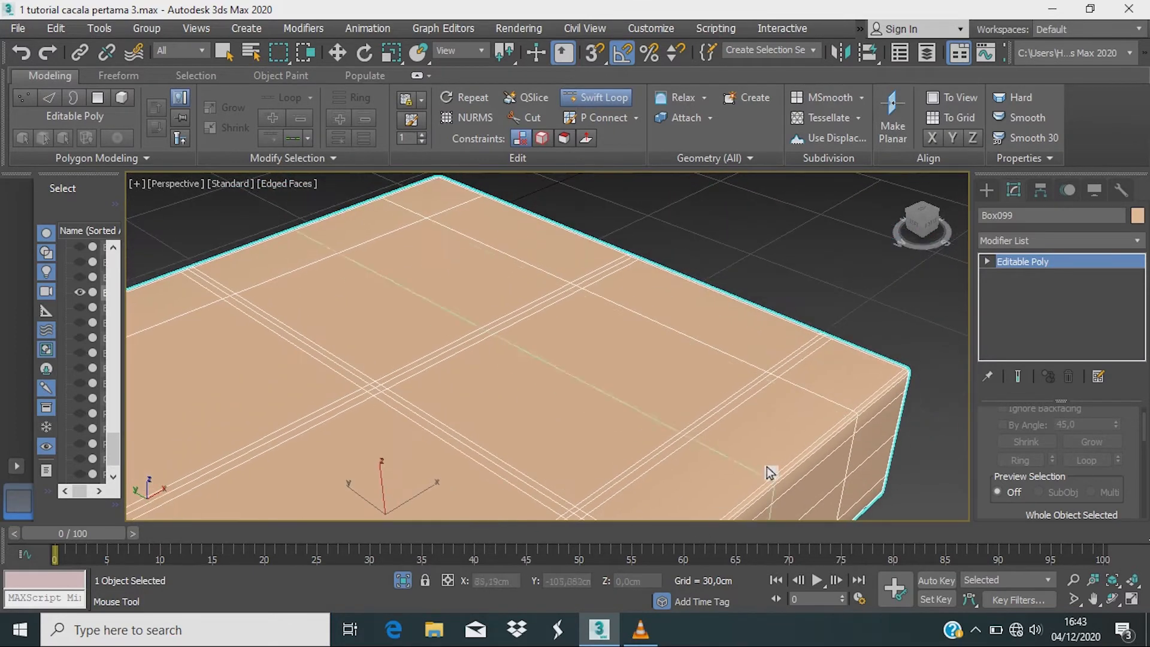
pyautogui.click(855, 417)
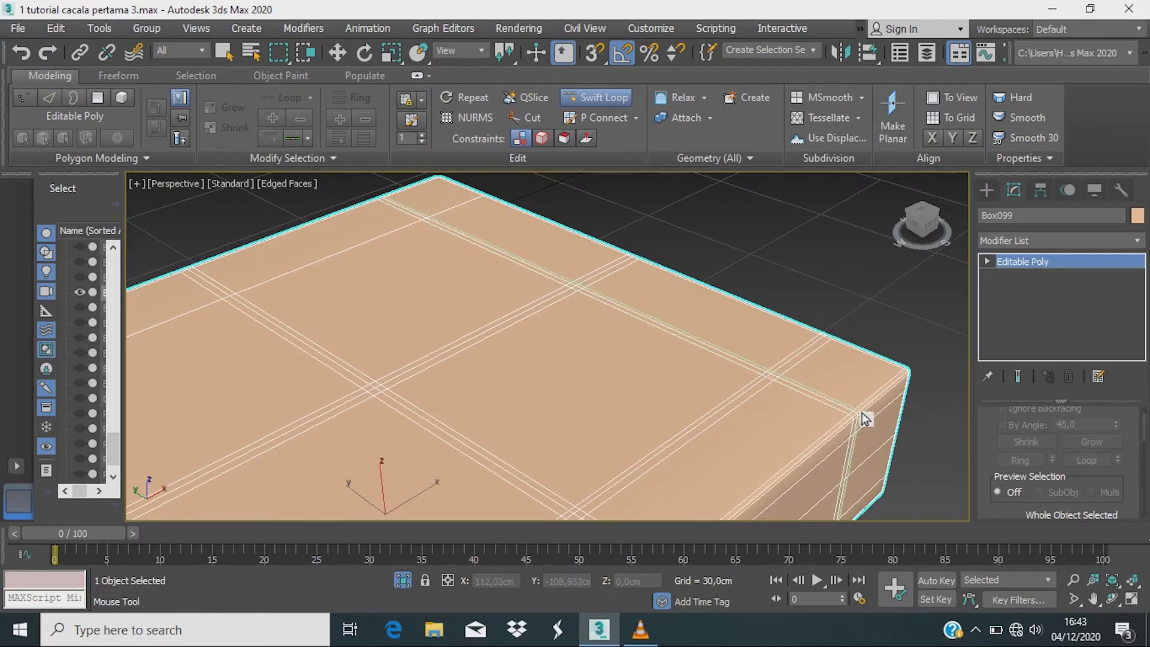
pyautogui.click(862, 412)
pyautogui.scroll(-3, 793, 448)
pyautogui.moveTo(792, 448); pyautogui.dragTo(865, 393, button='middle')
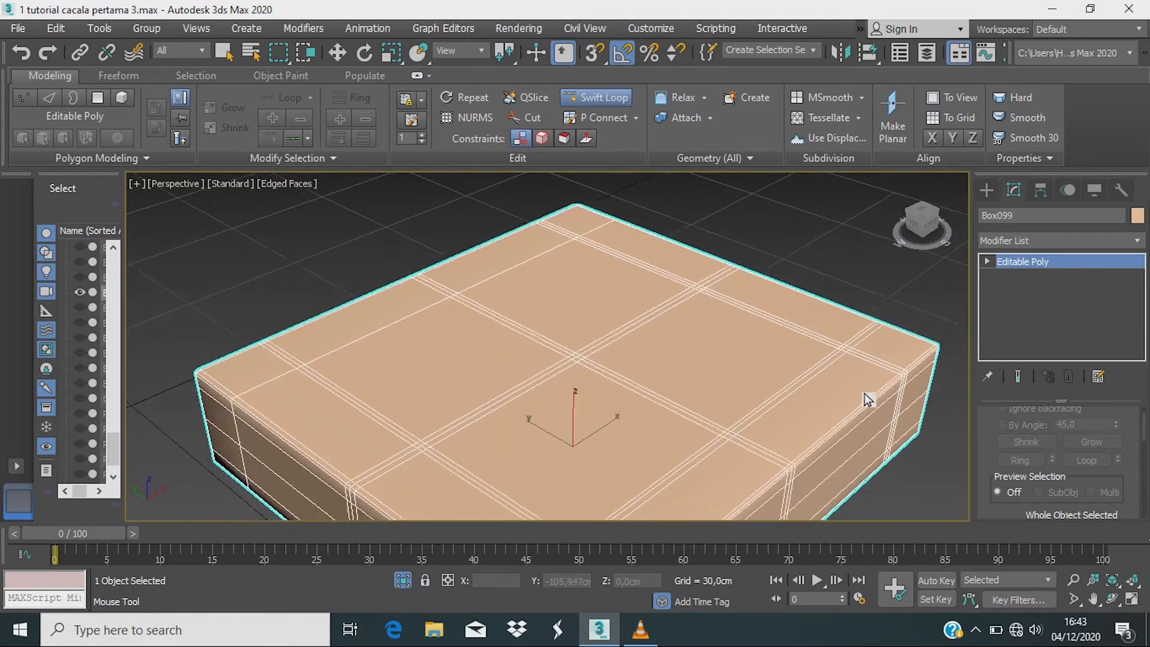
# Step: Add Swift Loop edge loops tightly on both sides of the seat's positive-Y edge line running along X
pyautogui.scroll(-2, 864, 393)
pyautogui.scroll(5, 510, 401)
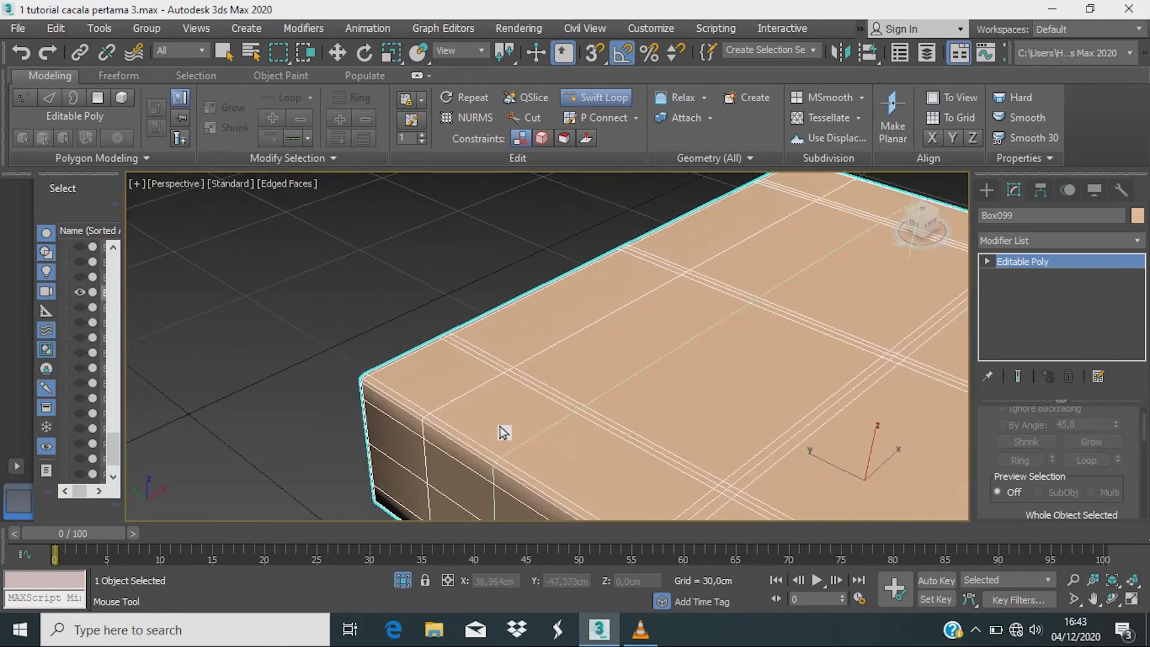
pyautogui.scroll(2, 462, 456)
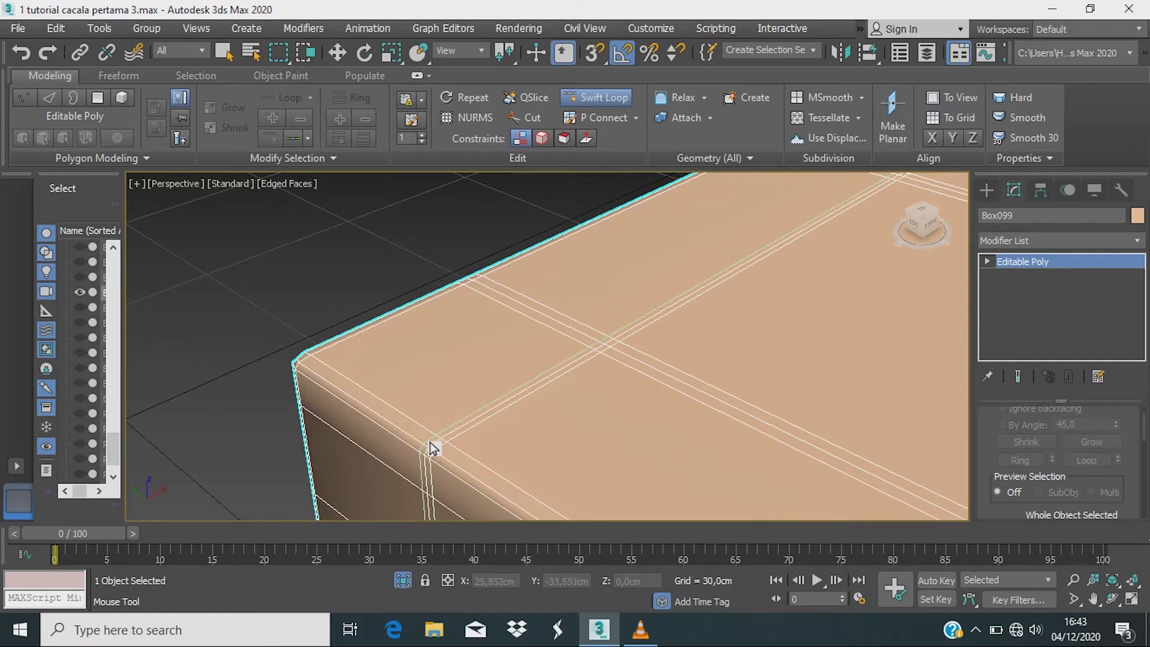
pyautogui.scroll(-8, 616, 465)
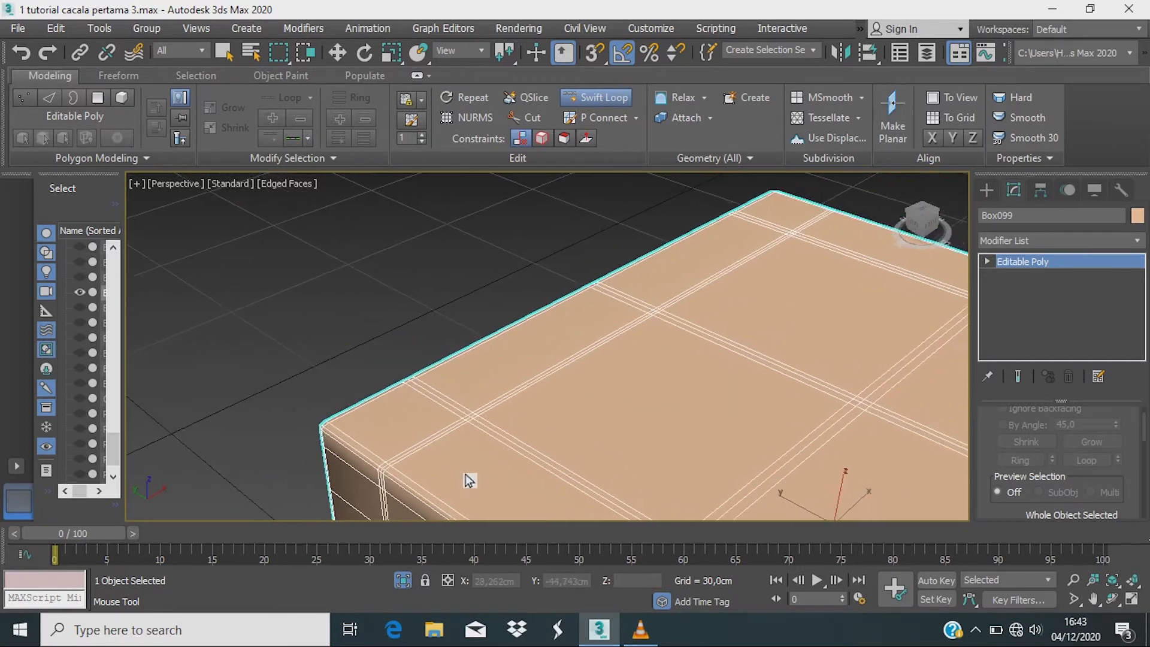
pyautogui.press('w')
# Step: Enter Vertex editing, clear the existing selection, and select the centre vertex where the seat's negative-X and positive-Y grid lines cross
pyautogui.scroll(5, 639, 479)
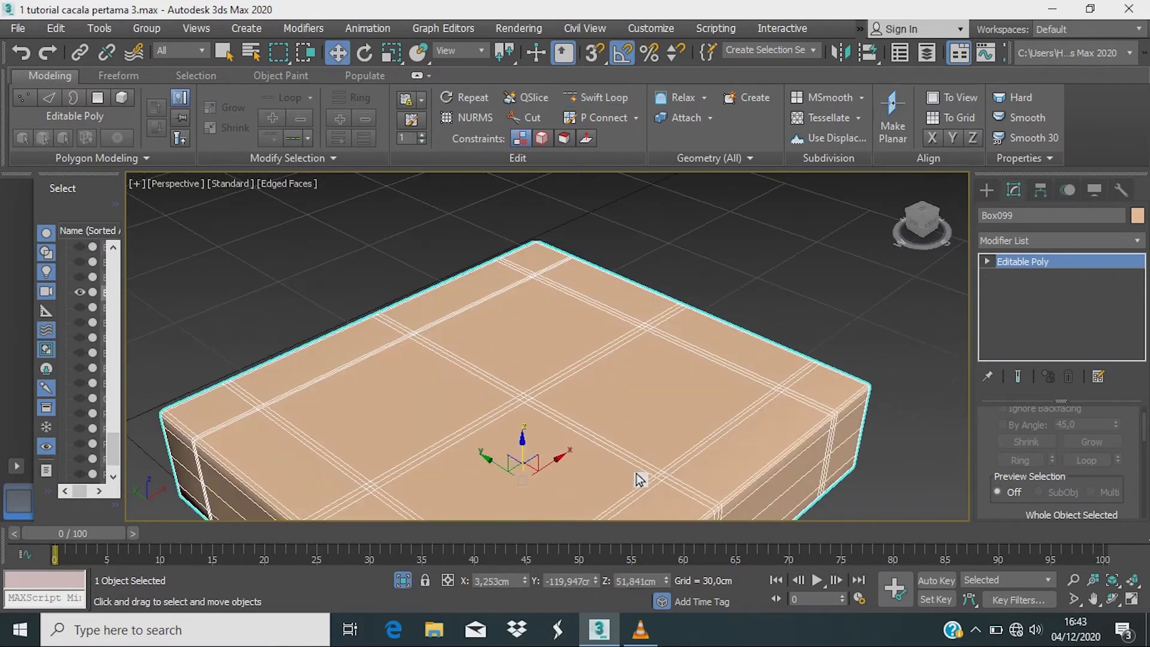
pyautogui.click(987, 262)
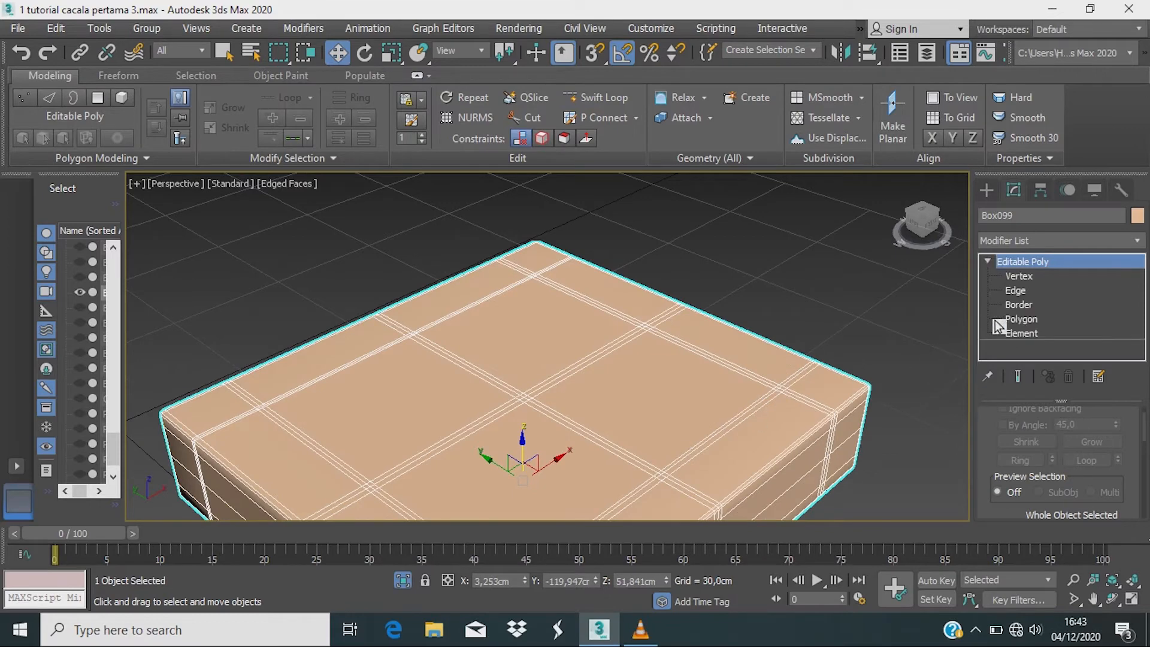
pyautogui.click(1019, 277)
pyautogui.scroll(6, 629, 384)
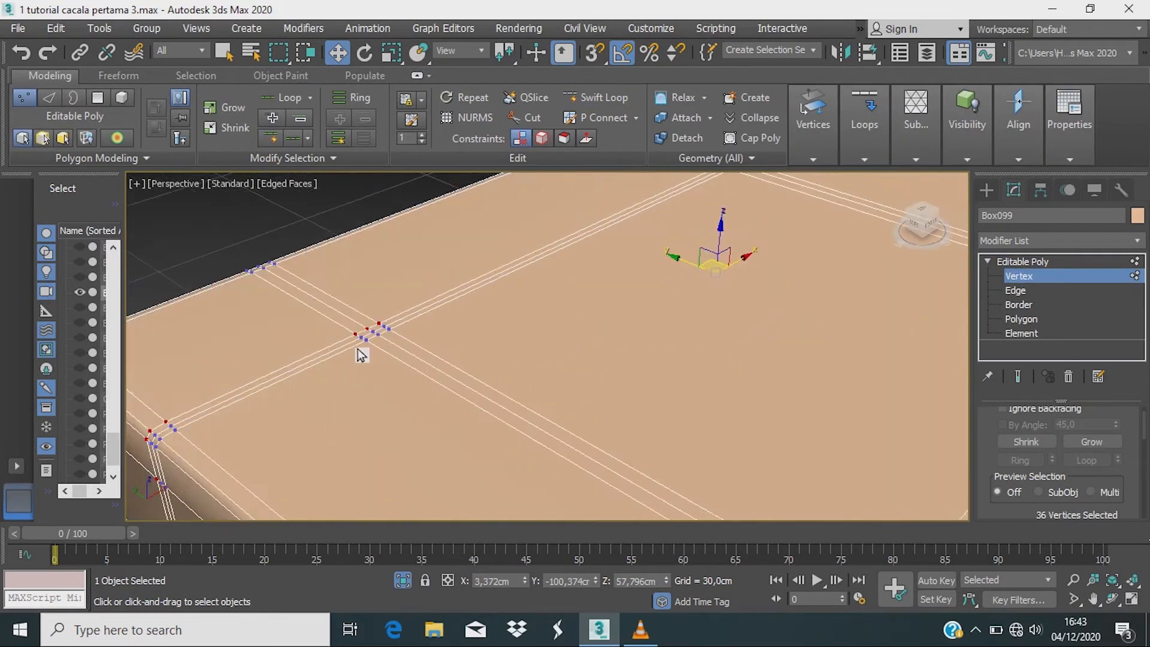
pyautogui.scroll(4, 317, 426)
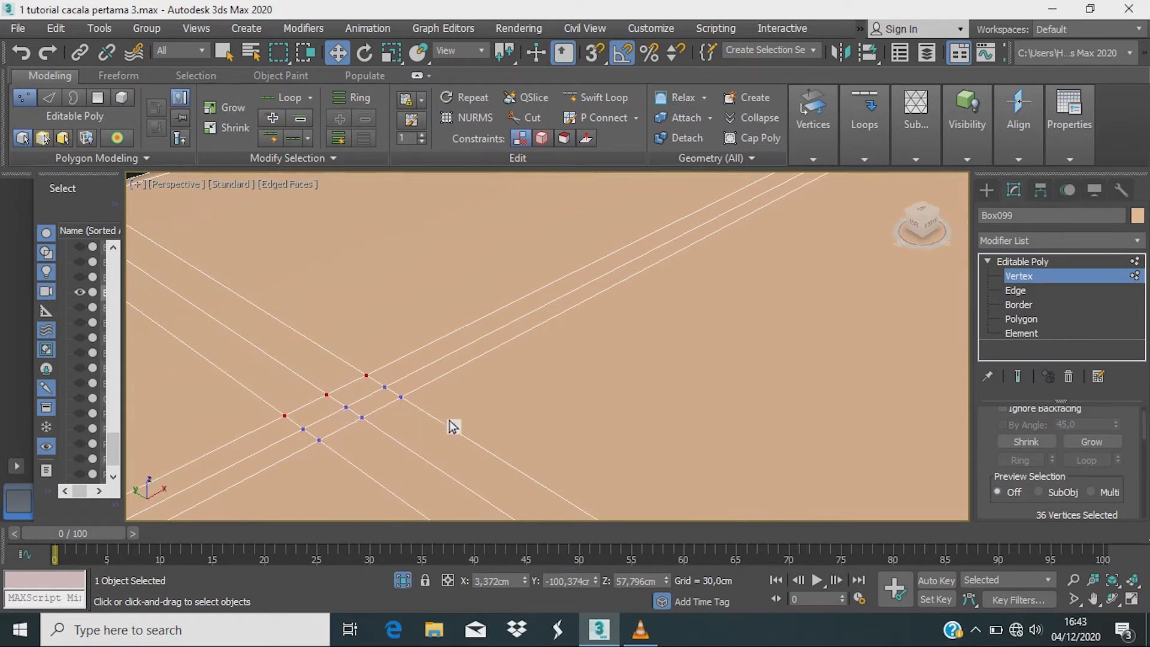
pyautogui.scroll(-5, 370, 353)
pyautogui.scroll(1, 349, 353)
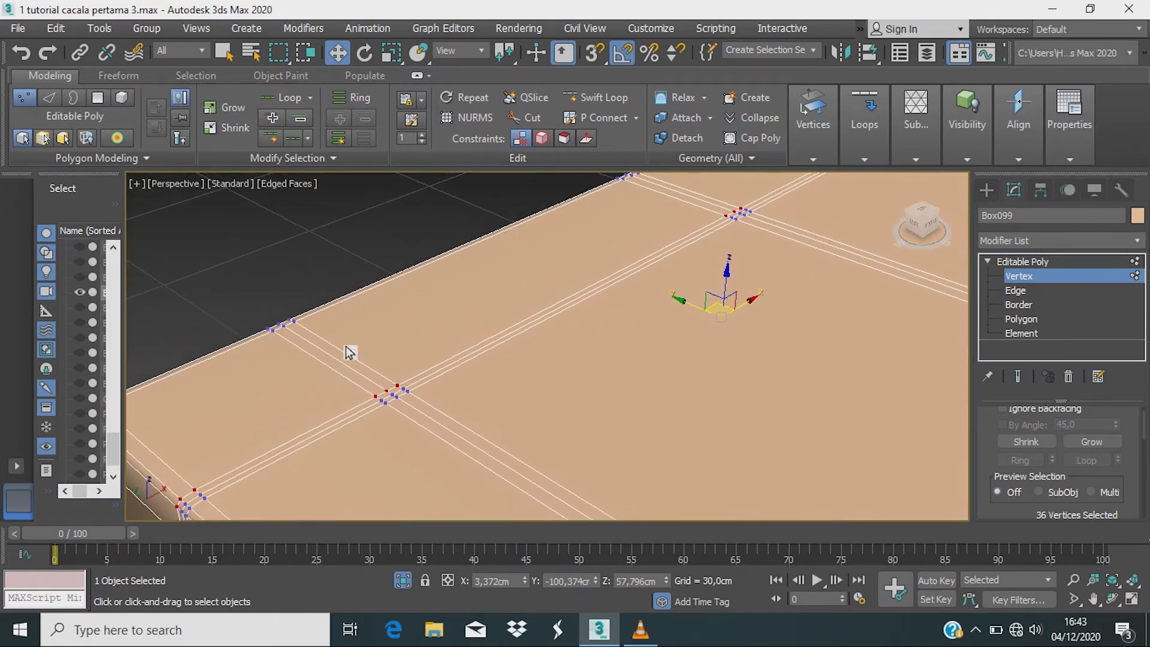
pyautogui.click(245, 294)
pyautogui.scroll(5, 389, 402)
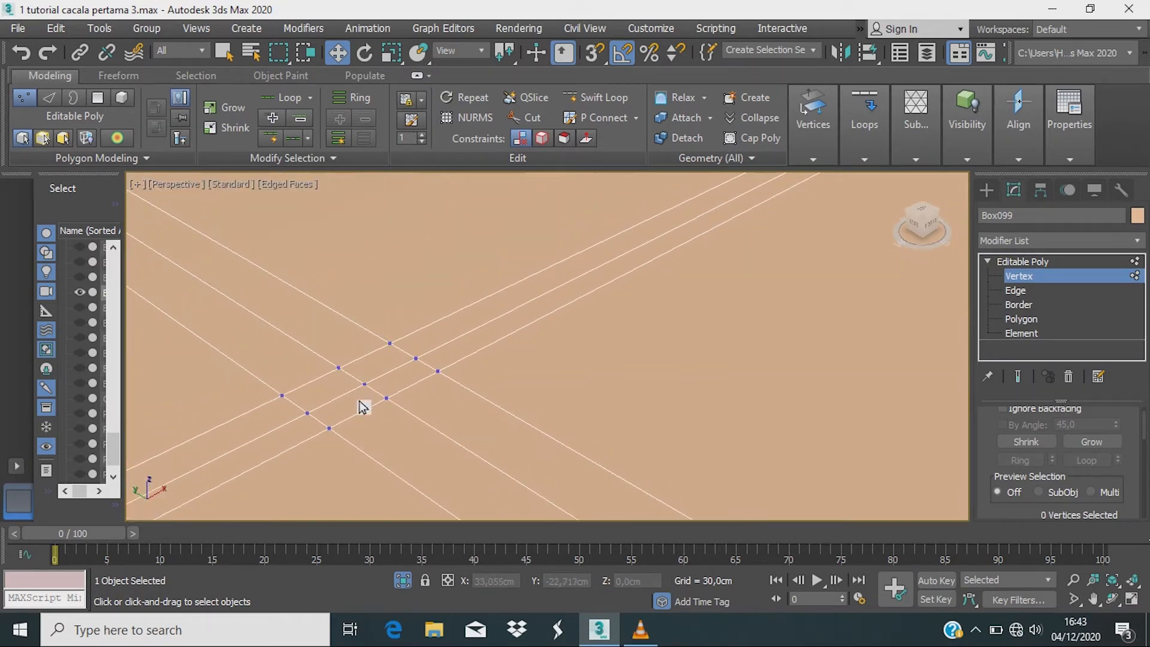
pyautogui.click(365, 385)
pyautogui.scroll(-5, 543, 391)
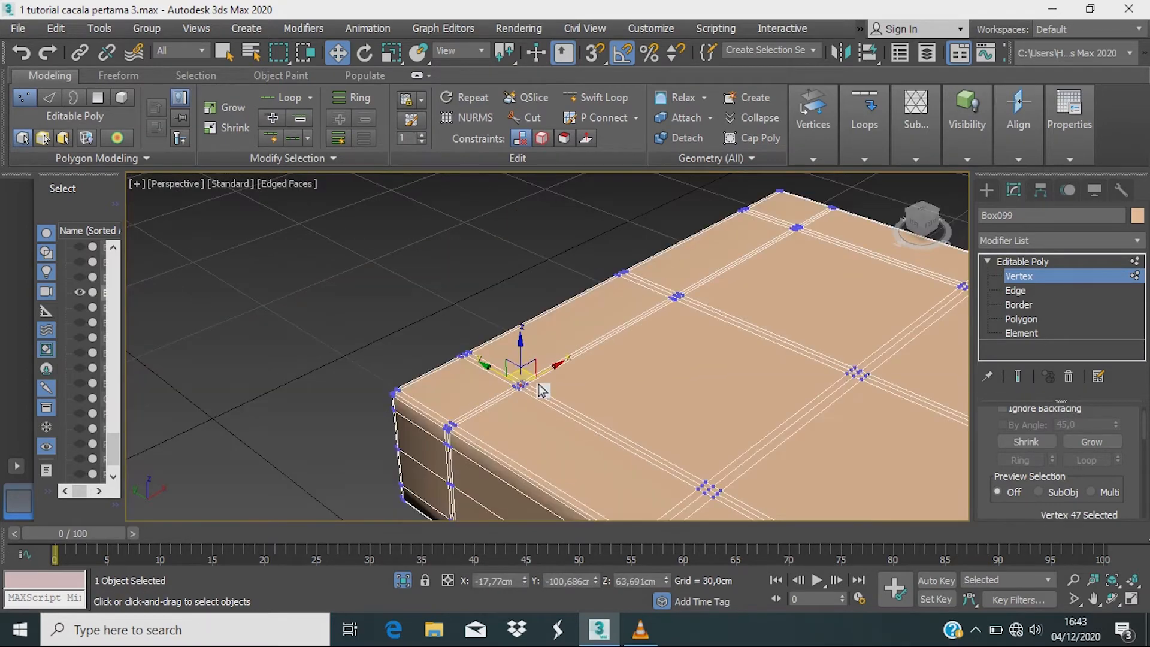
# Step: Add the centre vertices of the middle and negative-Y crossings on the seat's negative-X grid line to the selection
pyautogui.moveTo(544, 392); pyautogui.dragTo(506, 377, button='middle')
pyautogui.scroll(-3, 460, 423)
pyautogui.moveTo(594, 273); pyautogui.dragTo(526, 391, button='middle')
pyautogui.scroll(5, 526, 391)
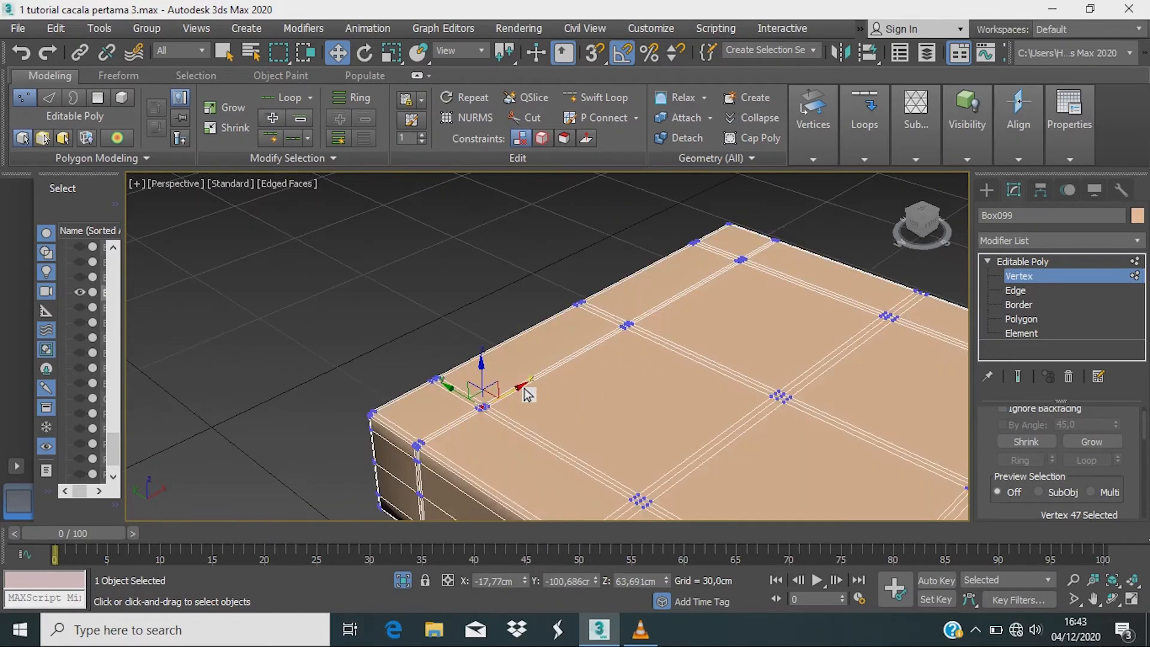
pyautogui.moveTo(701, 509); pyautogui.dragTo(451, 351, button='middle')
pyautogui.scroll(6, 369, 300)
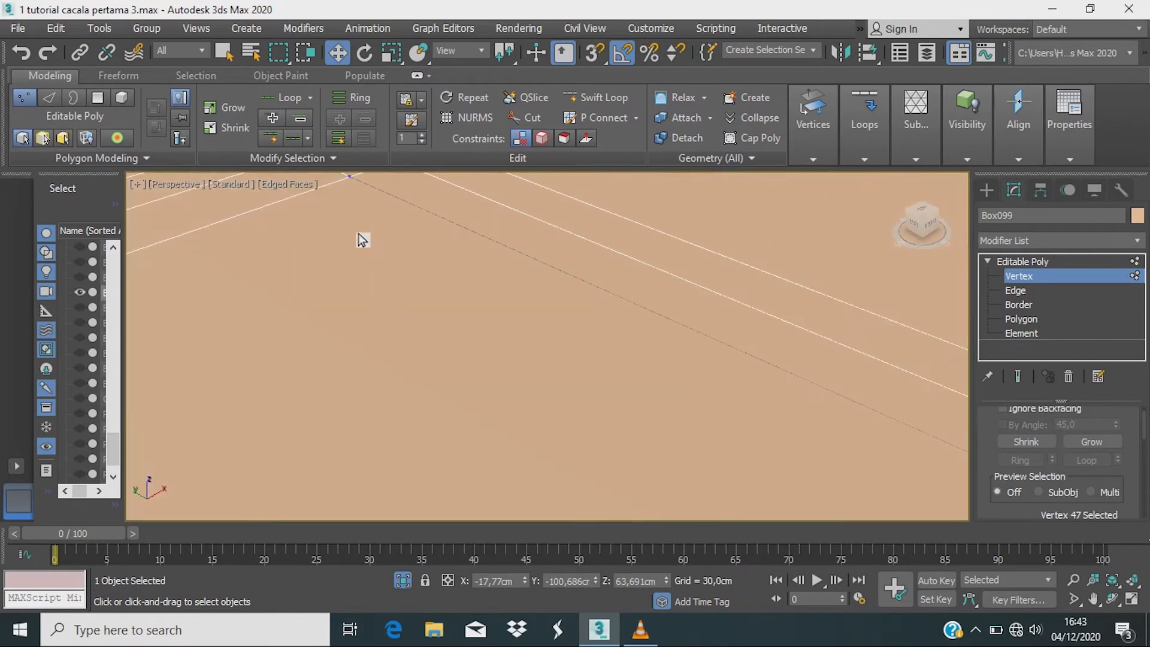
pyautogui.moveTo(362, 239); pyautogui.dragTo(371, 336, button='middle')
pyautogui.scroll(-6, 489, 415)
pyautogui.moveTo(489, 416); pyautogui.dragTo(453, 403, button='middle')
pyautogui.scroll(6, 372, 378)
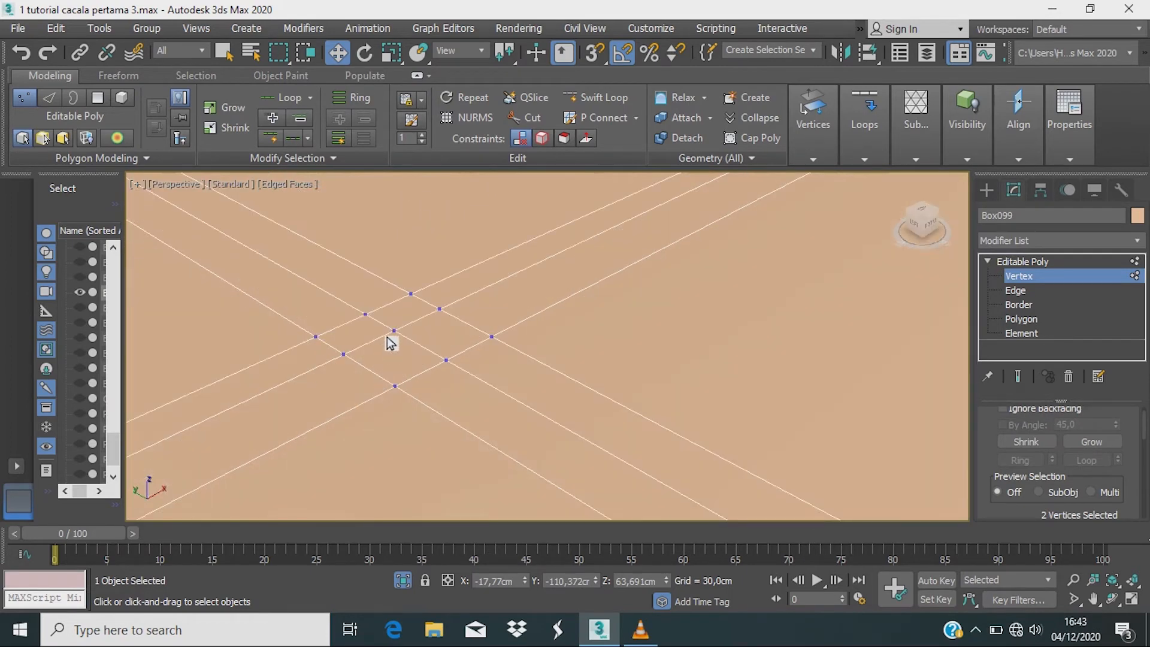
pyautogui.scroll(-6, 449, 343)
pyautogui.moveTo(426, 421); pyautogui.dragTo(452, 393, button='middle')
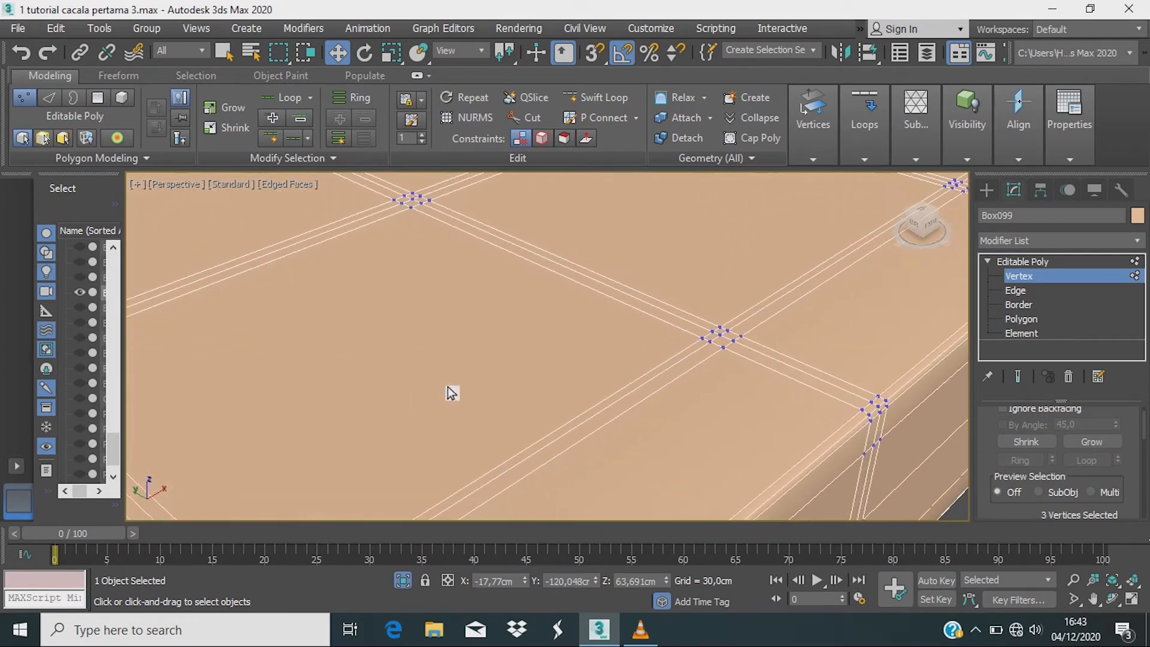
# Step: Add the centre vertices of the three crossings on the seat's central grid line running along Y to the selection
pyautogui.keyDown('ctrl'); pyautogui.click(413, 200); pyautogui.keyUp('ctrl')
pyautogui.scroll(-5, 434, 267)
pyautogui.moveTo(434, 267); pyautogui.dragTo(482, 341, button='middle')
pyautogui.scroll(6, 402, 384)
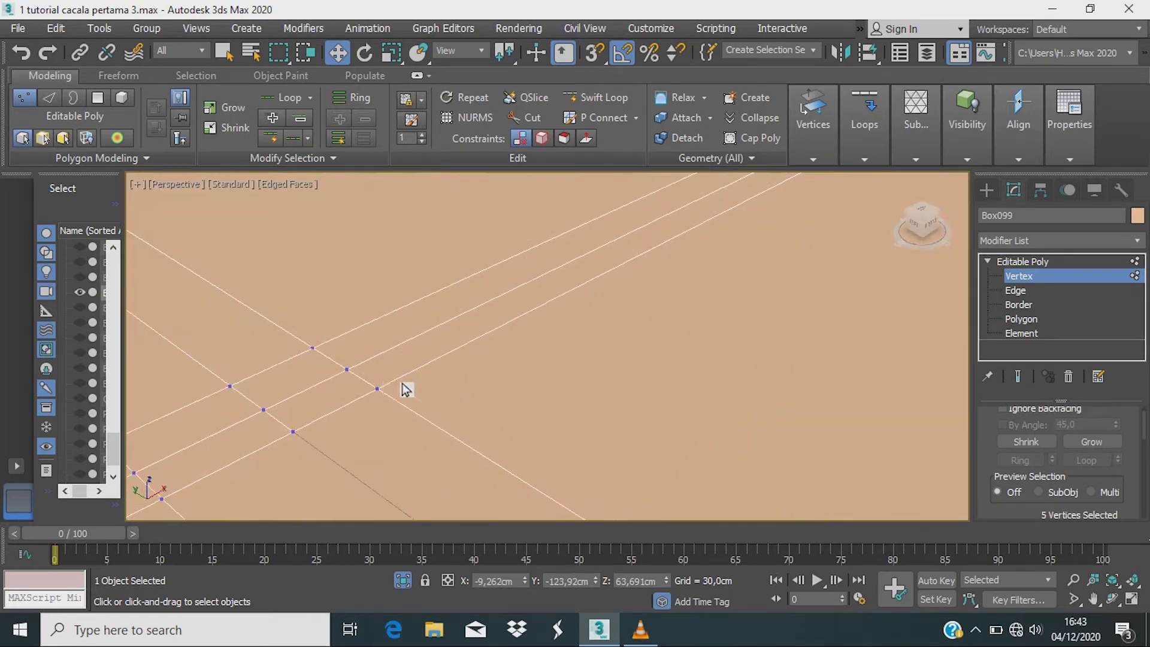
pyautogui.keyDown('ctrl'); pyautogui.click(265, 410); pyautogui.keyUp('ctrl')
# Step: Add the centre vertices of the three crossings on the seat's positive-X grid line to the selection
pyautogui.scroll(-8, 460, 341)
pyautogui.scroll(4, 414, 466)
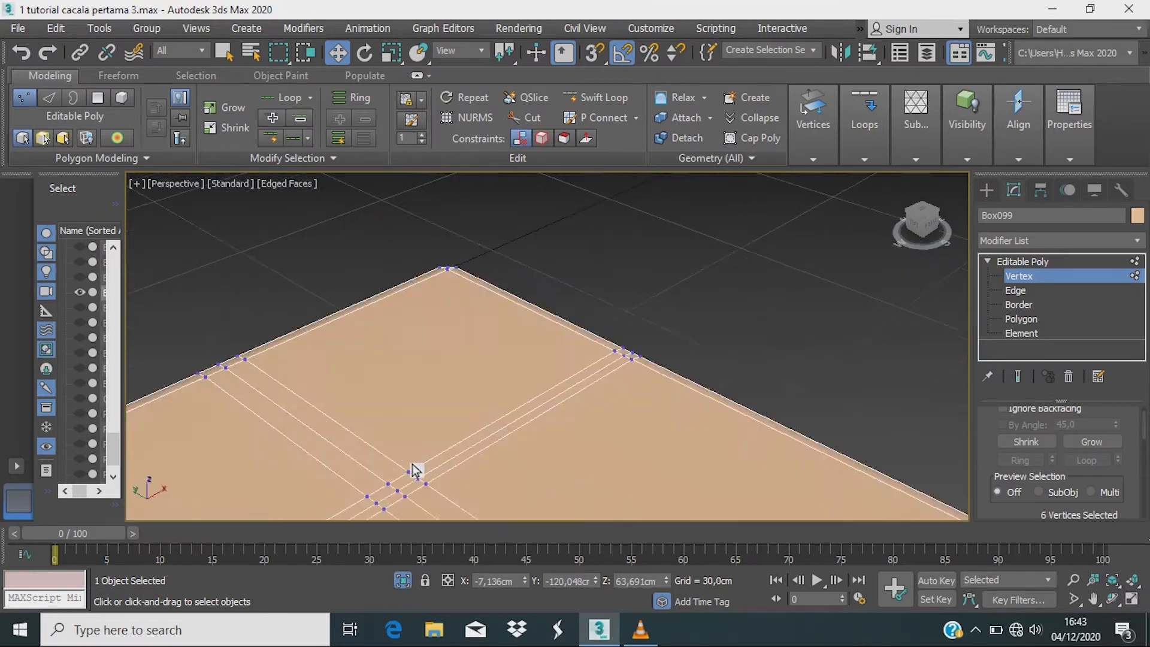
pyautogui.scroll(2, 417, 470)
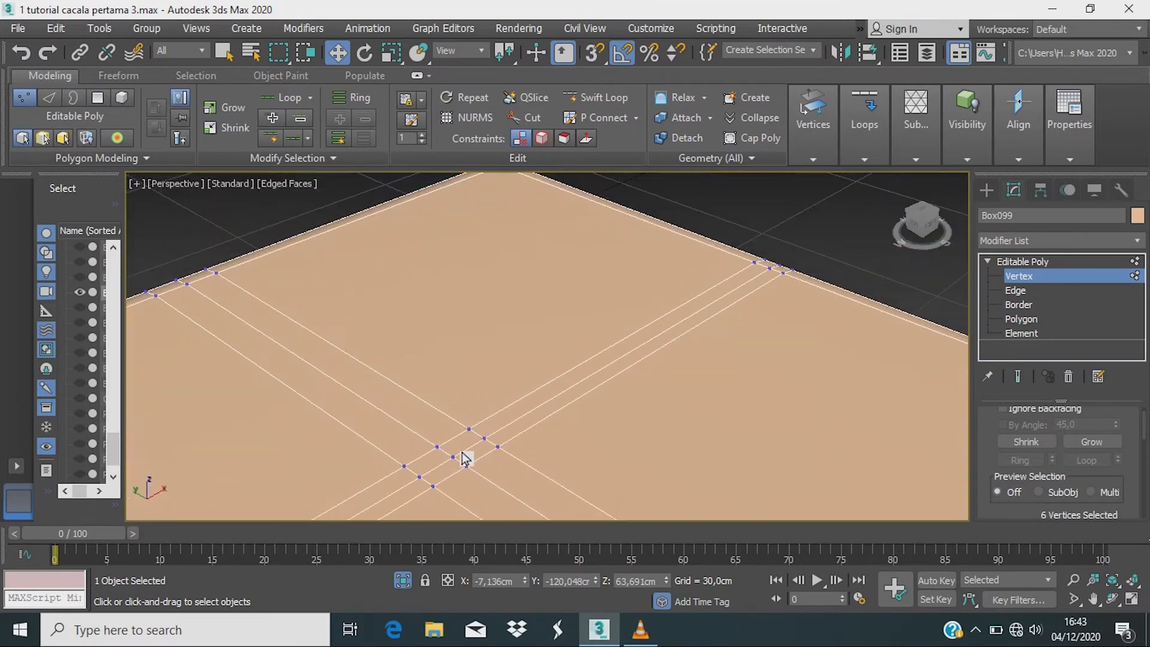
pyautogui.scroll(-6, 468, 438)
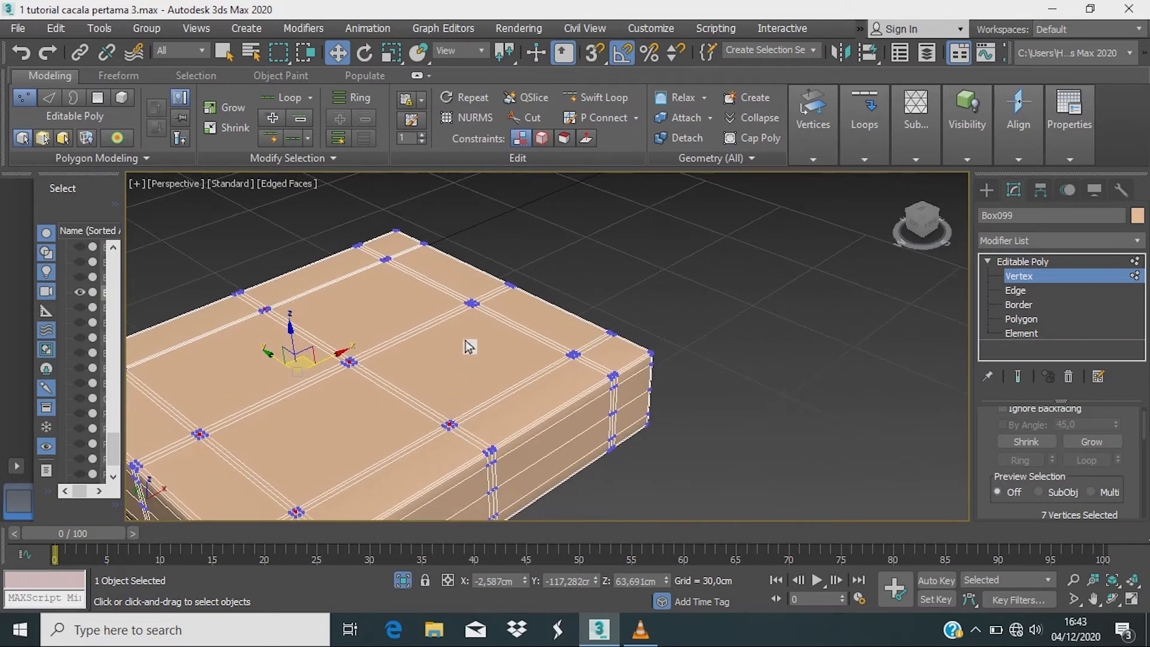
pyautogui.scroll(7, 474, 336)
pyautogui.moveTo(478, 341); pyautogui.dragTo(479, 344, button='middle')
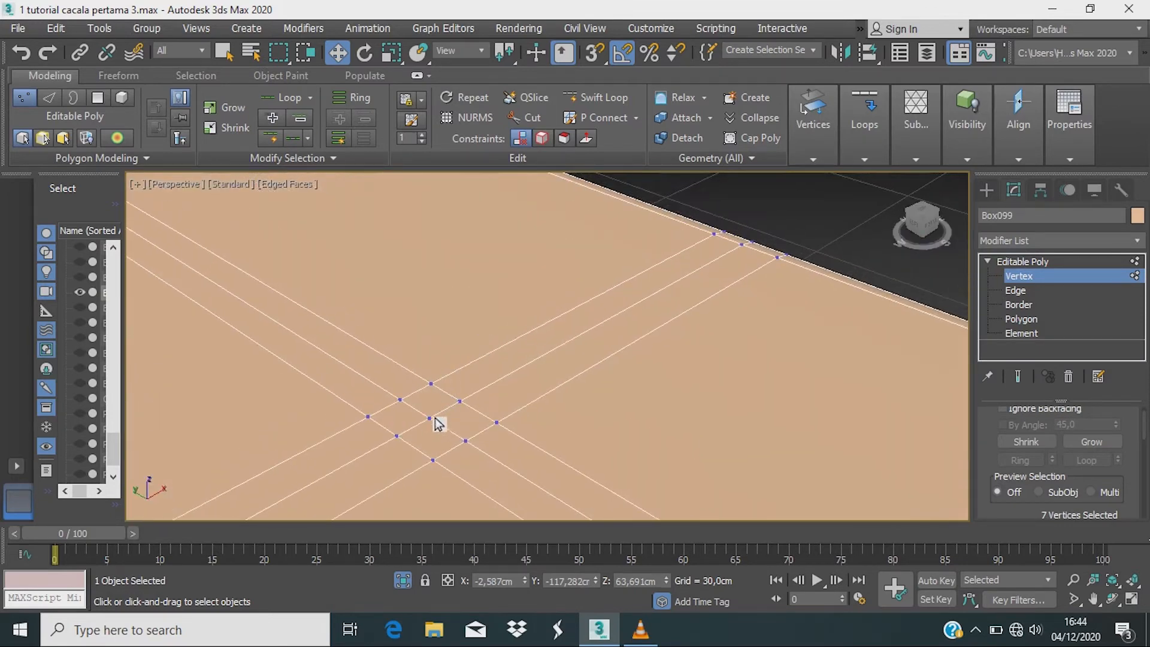
pyautogui.scroll(-3, 429, 390)
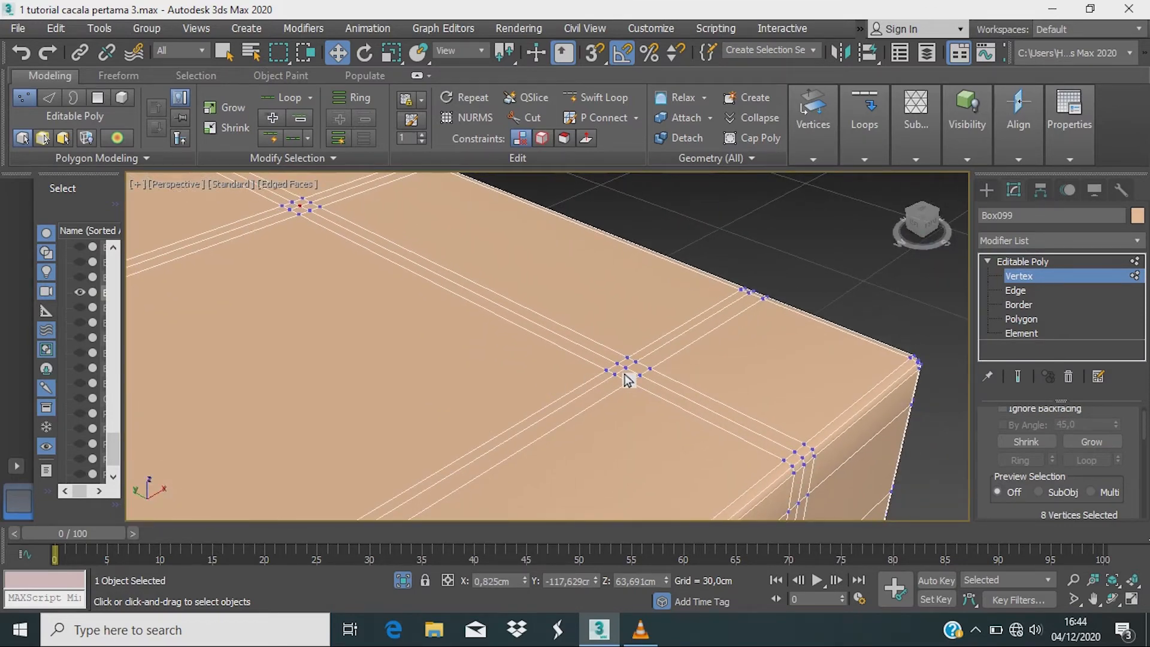
pyautogui.scroll(-4, 480, 419)
pyautogui.moveTo(477, 409); pyautogui.dragTo(850, 284, button='middle')
pyautogui.scroll(-3, 661, 351)
pyautogui.moveTo(661, 351); pyautogui.dragTo(650, 367, button='middle')
pyautogui.scroll(3, 497, 360)
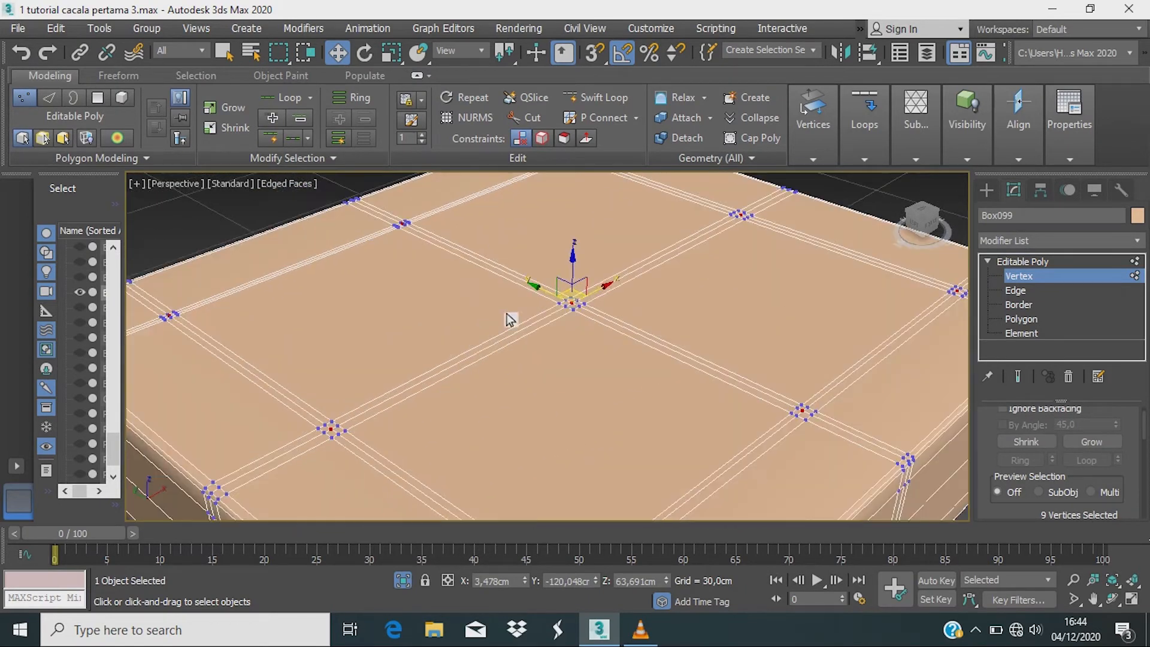
# Step: Lower the nine selected crossing vertices along Z to about 63.165 cm to dimple the seat top, and leave Vertex editing
pyautogui.scroll(3, 573, 323)
pyautogui.scroll(2, 576, 328)
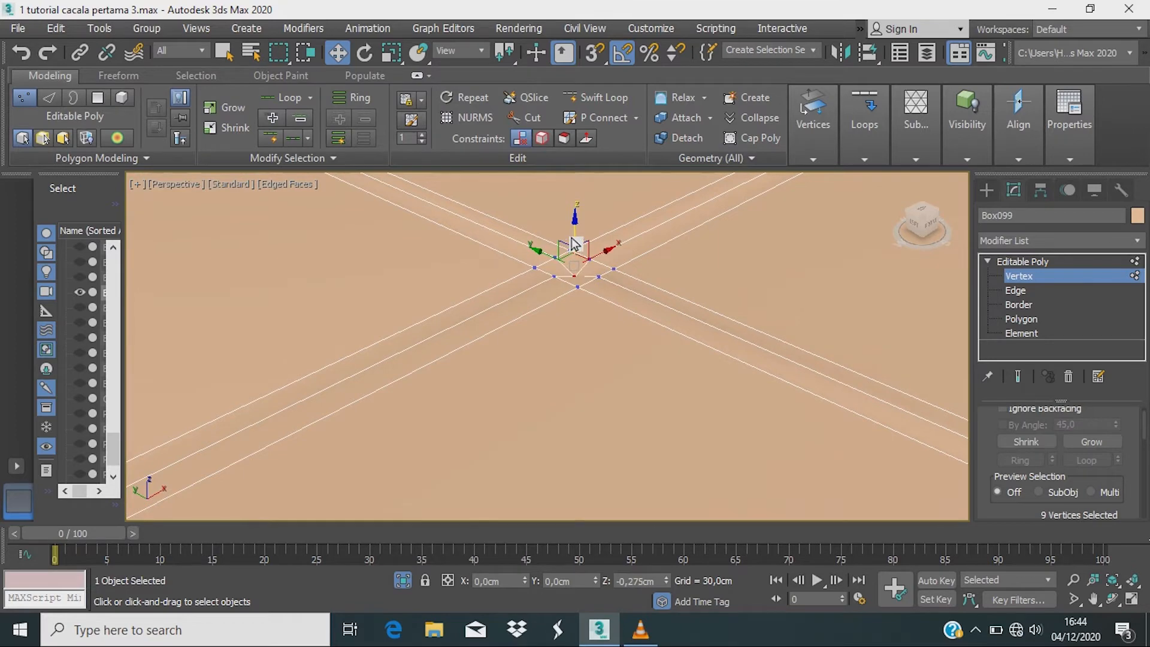
pyautogui.scroll(-4, 584, 270)
pyautogui.scroll(-4, 603, 307)
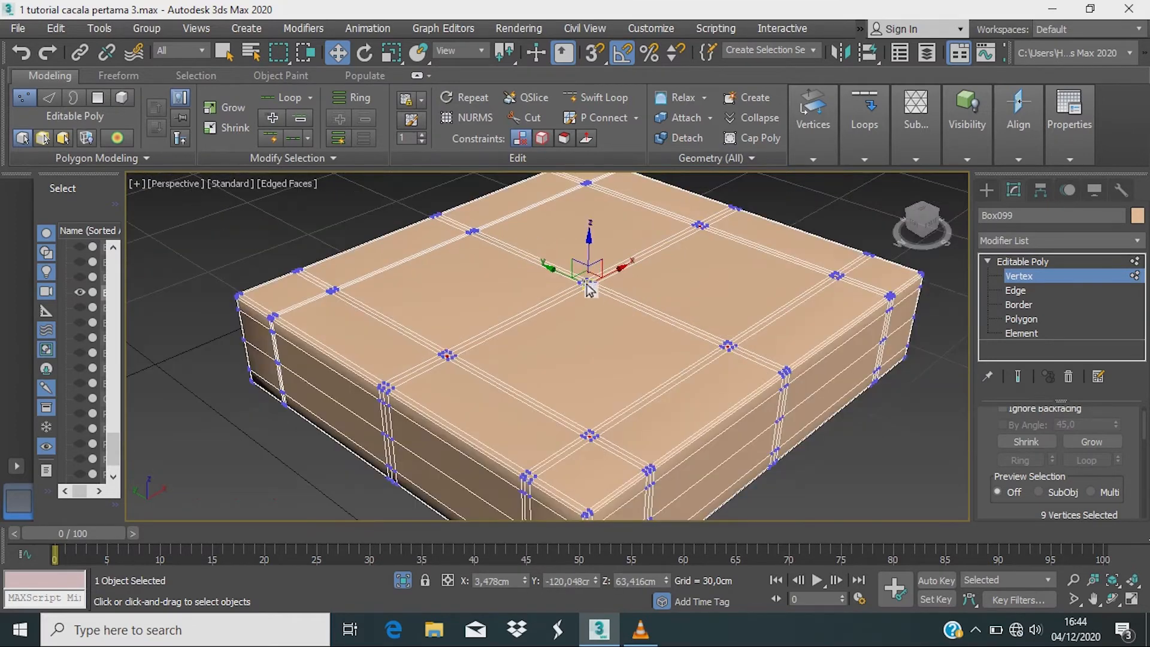
pyautogui.scroll(4, 587, 268)
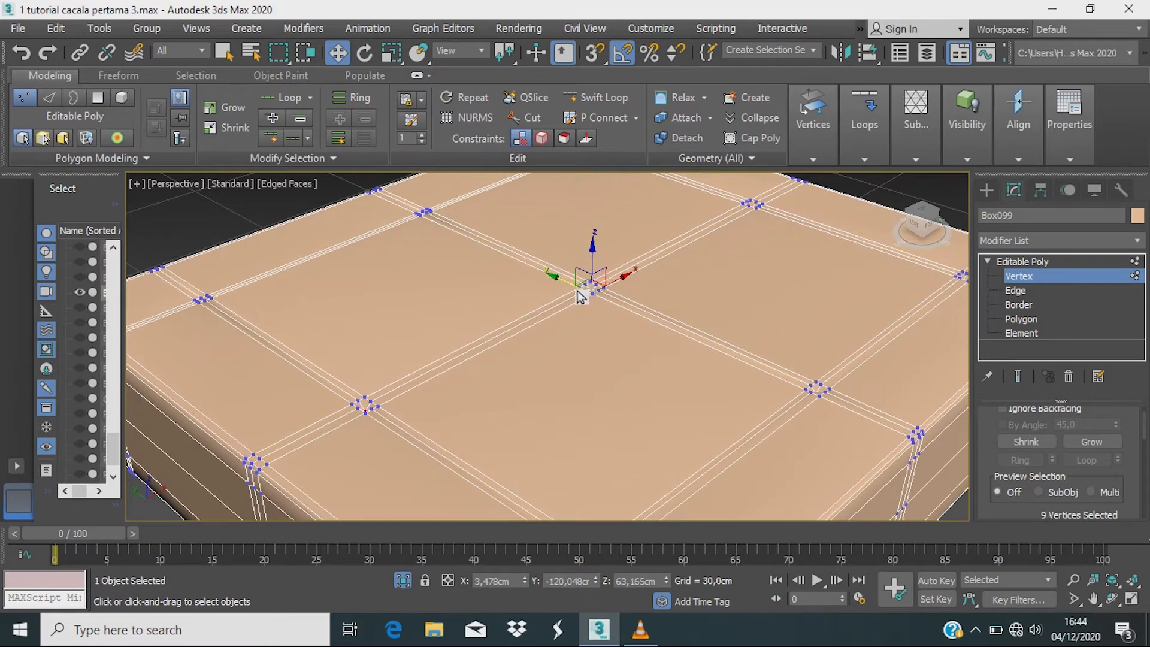
pyautogui.scroll(-4, 580, 296)
pyautogui.scroll(3, 533, 373)
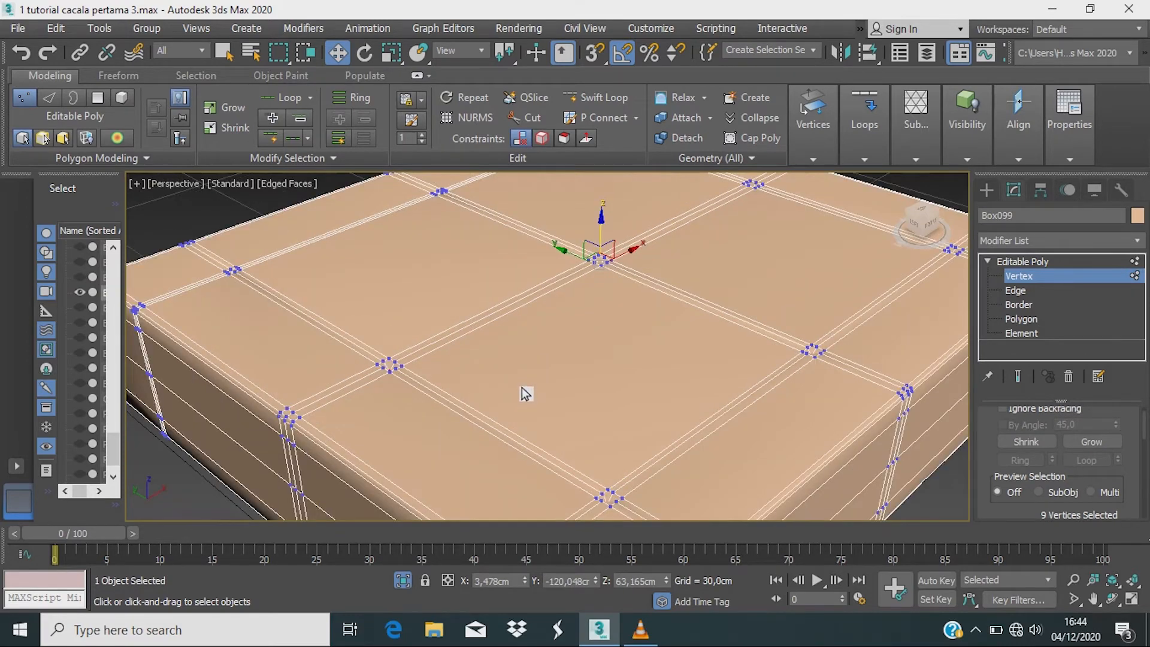
pyautogui.click(1014, 262)
pyautogui.scroll(-6, 629, 390)
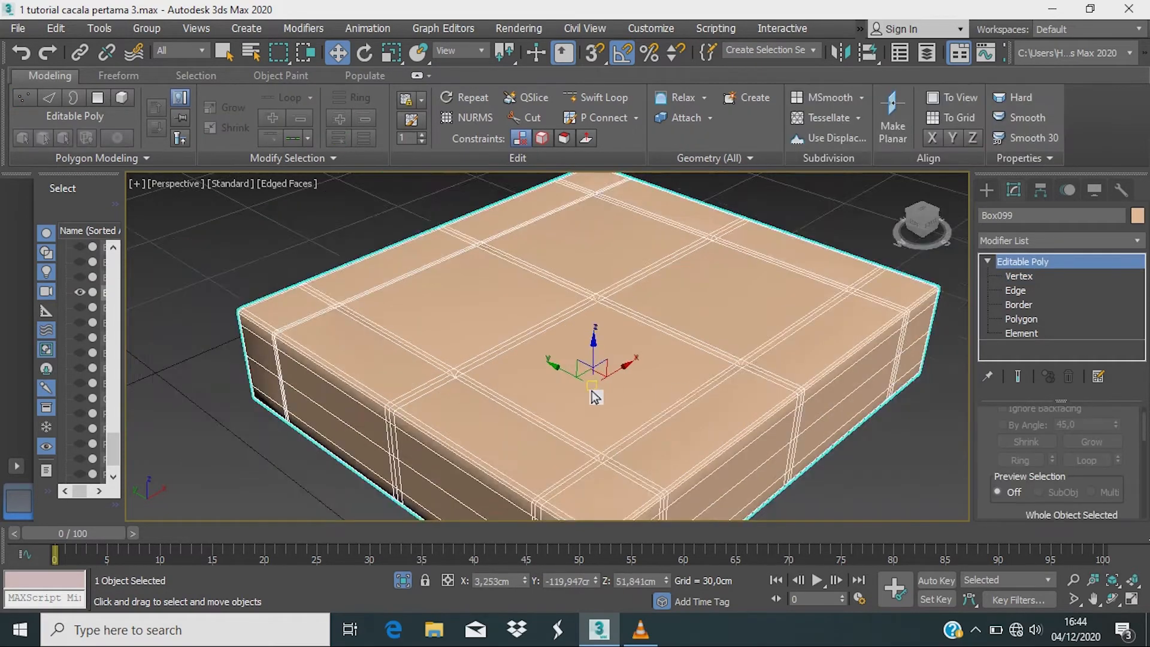
# Step: End the seat's isolation to show the full scene, and turn off the viewport's Edged Faces display
pyautogui.keyDown('alt'); pyautogui.moveTo(579, 397); pyautogui.dragTo(456, 469, button='middle'); pyautogui.keyUp('alt')
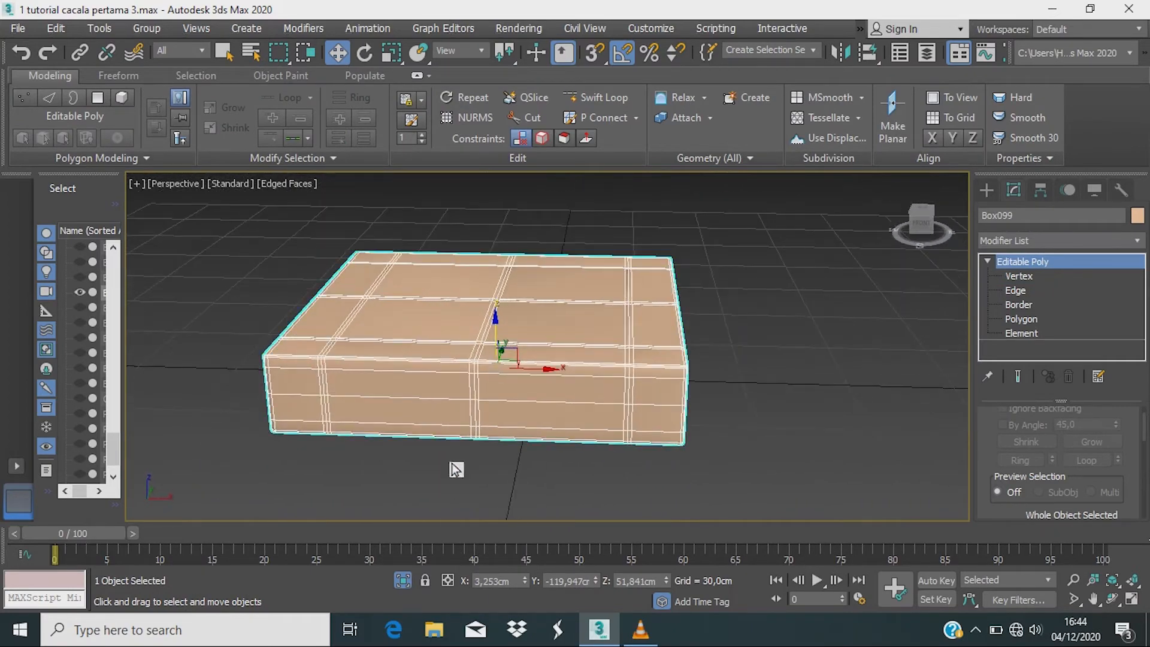
pyautogui.click(403, 580)
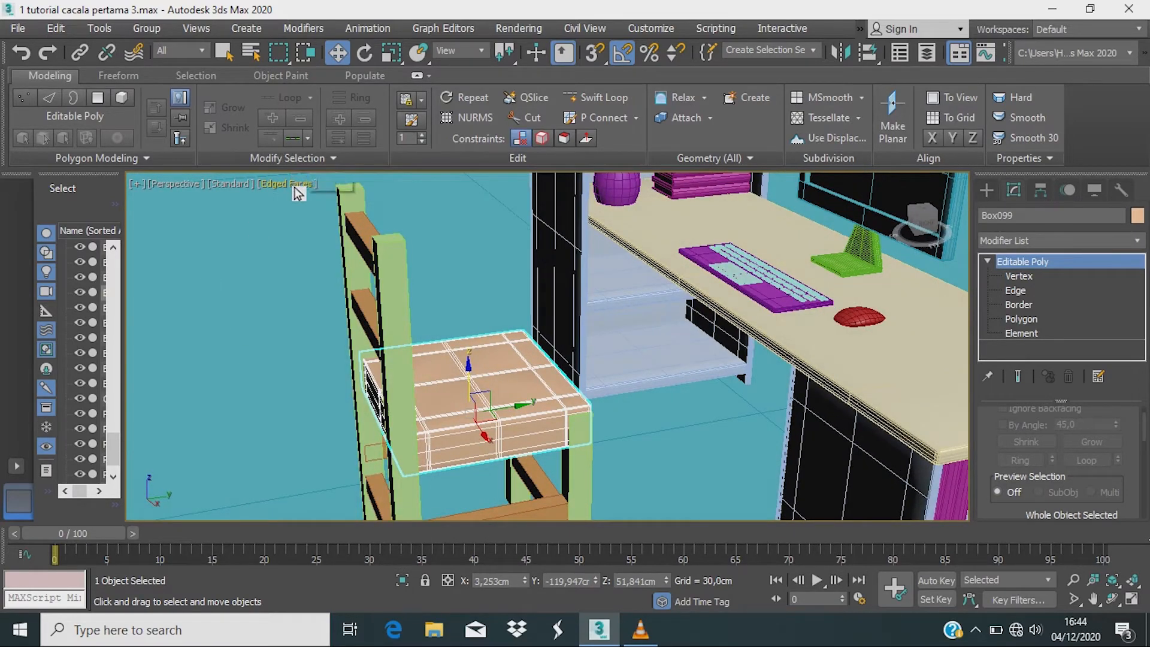
pyautogui.click(279, 184)
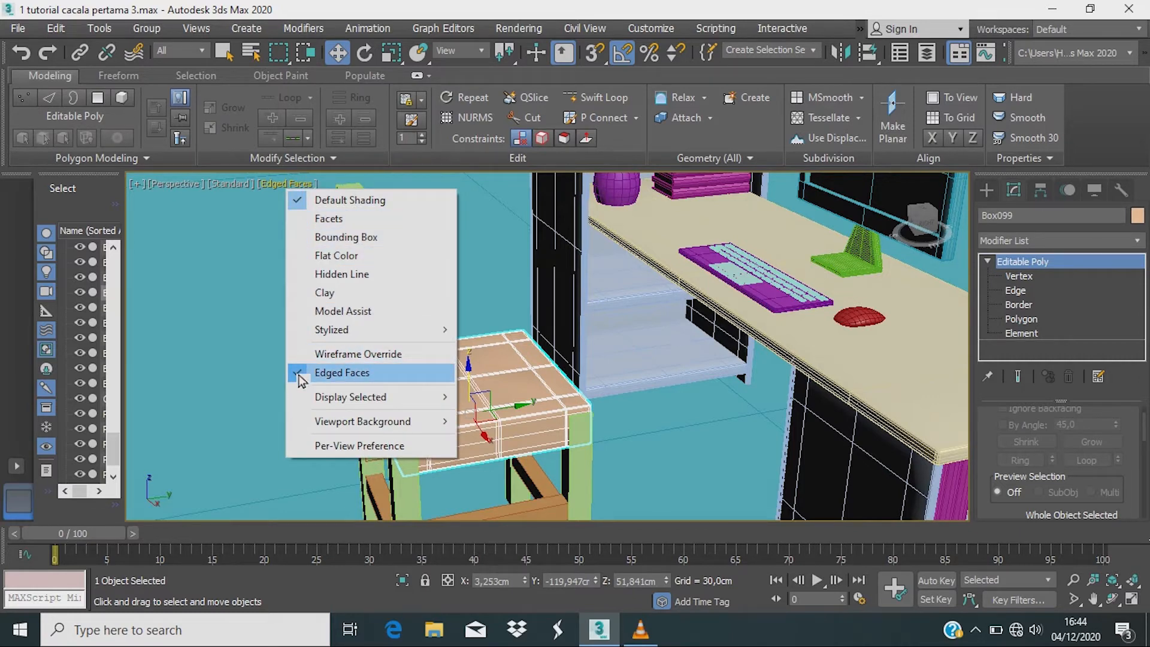
pyautogui.click(341, 373)
pyautogui.scroll(5, 496, 460)
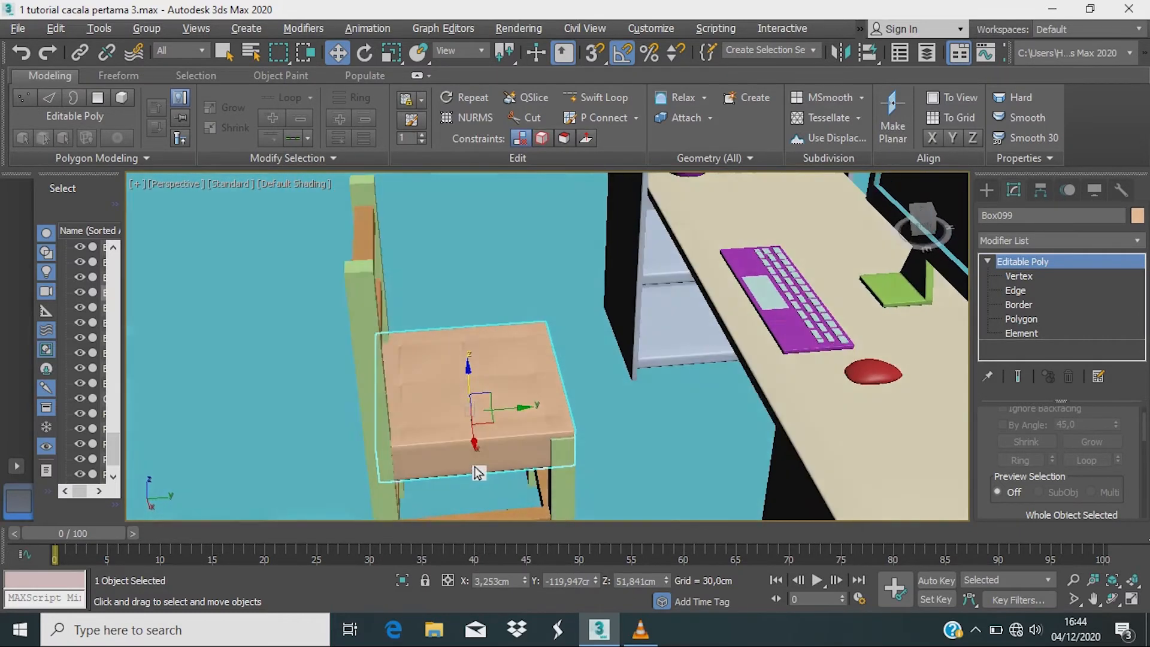
# Step: Examine the dimpled seat surface on the assembled chair from several angles, including close up beside the rear post
pyautogui.keyDown('alt'); pyautogui.moveTo(522, 406); pyautogui.dragTo(551, 488, button='middle'); pyautogui.keyUp('alt')
pyautogui.scroll(-5, 504, 429)
pyautogui.scroll(3, 565, 439)
pyautogui.scroll(-3, 551, 479)
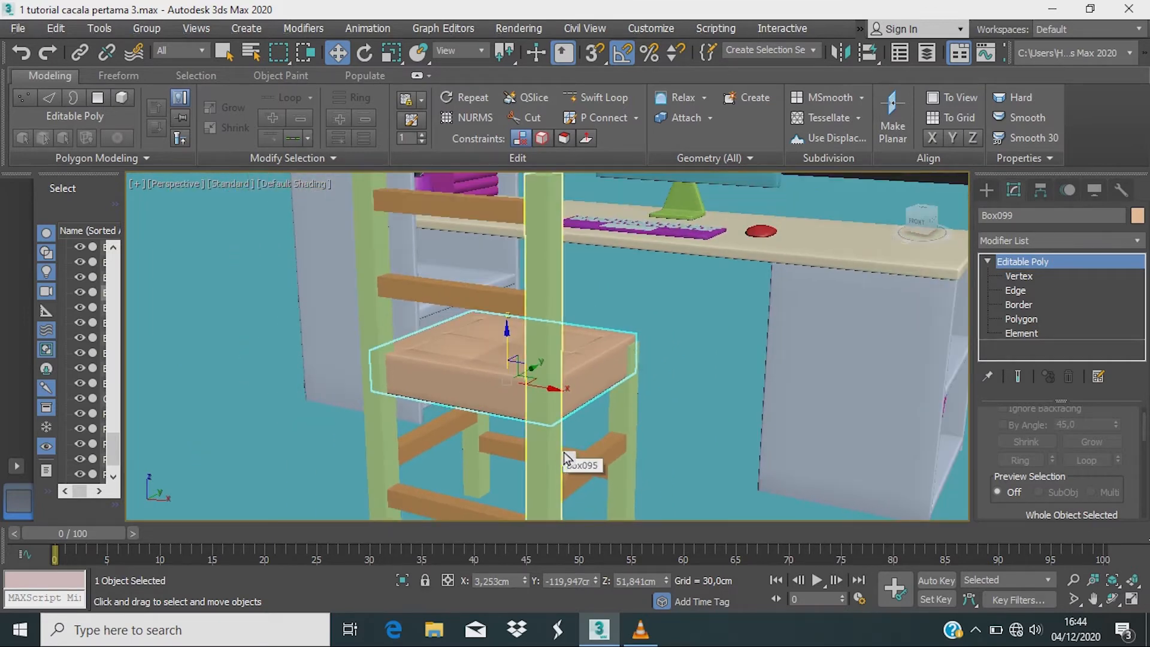
pyautogui.scroll(-2, 576, 462)
pyautogui.scroll(5, 565, 467)
pyautogui.scroll(5, 513, 290)
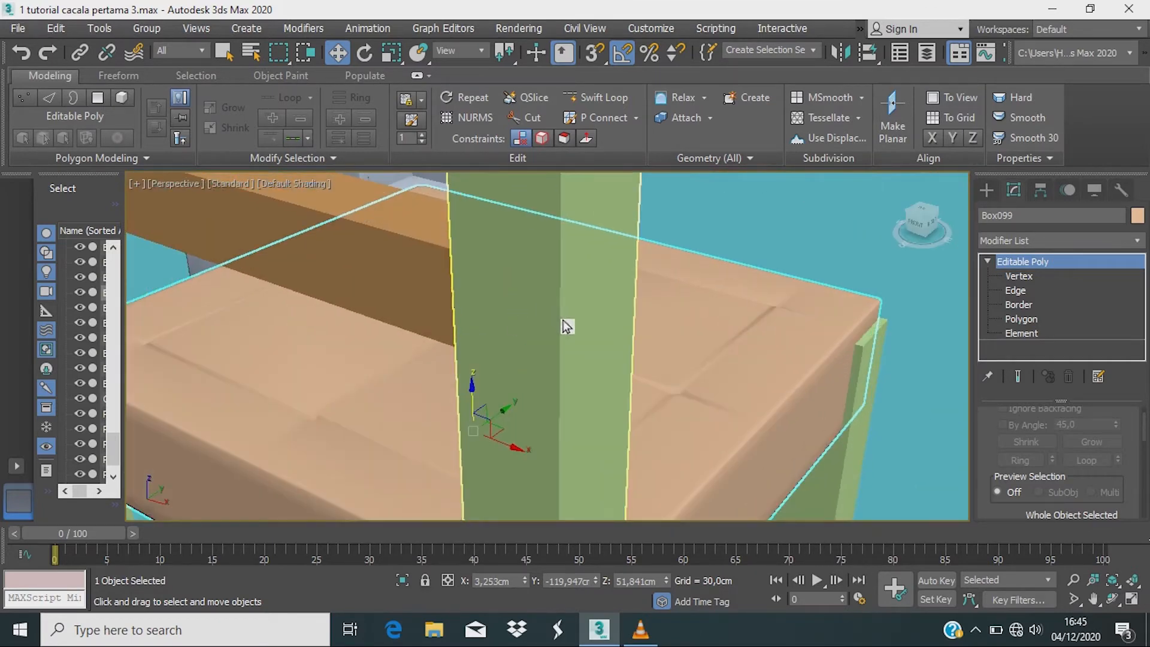
pyautogui.keyDown('alt'); pyautogui.moveTo(578, 318); pyautogui.dragTo(538, 354, button='middle'); pyautogui.keyUp('alt')
pyautogui.scroll(-3, 469, 402)
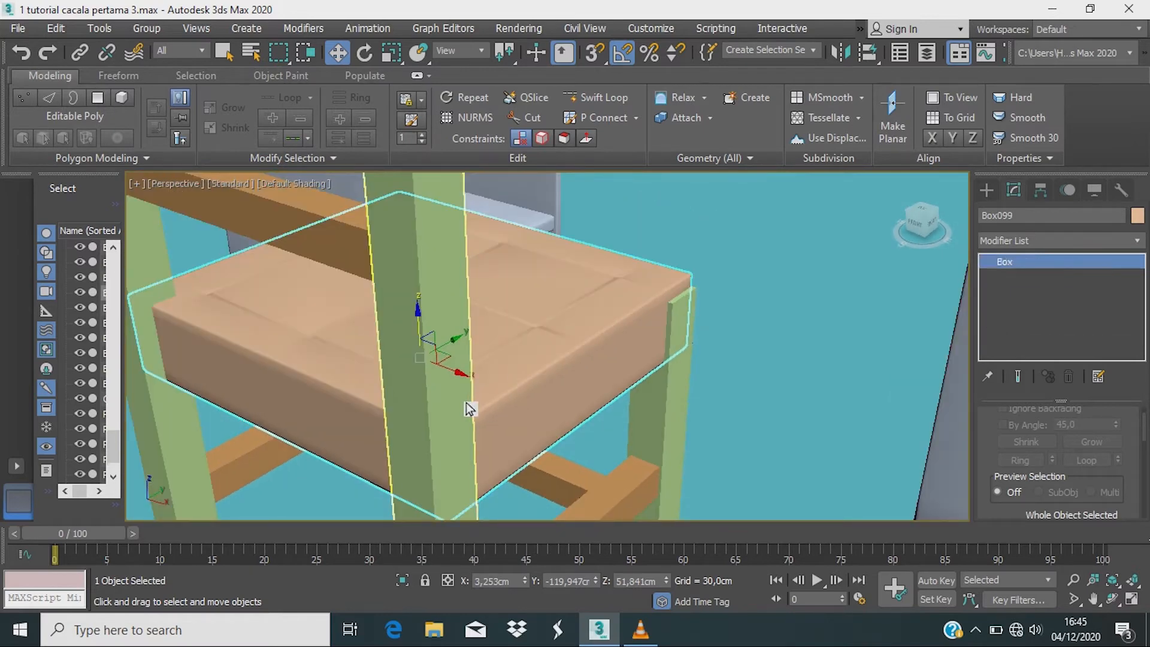
# Step: Convert the chair's positive-X rear post to an Editable Poly
pyautogui.click(467, 401)
pyautogui.scroll(4, 443, 419)
pyautogui.scroll(-4, 456, 414)
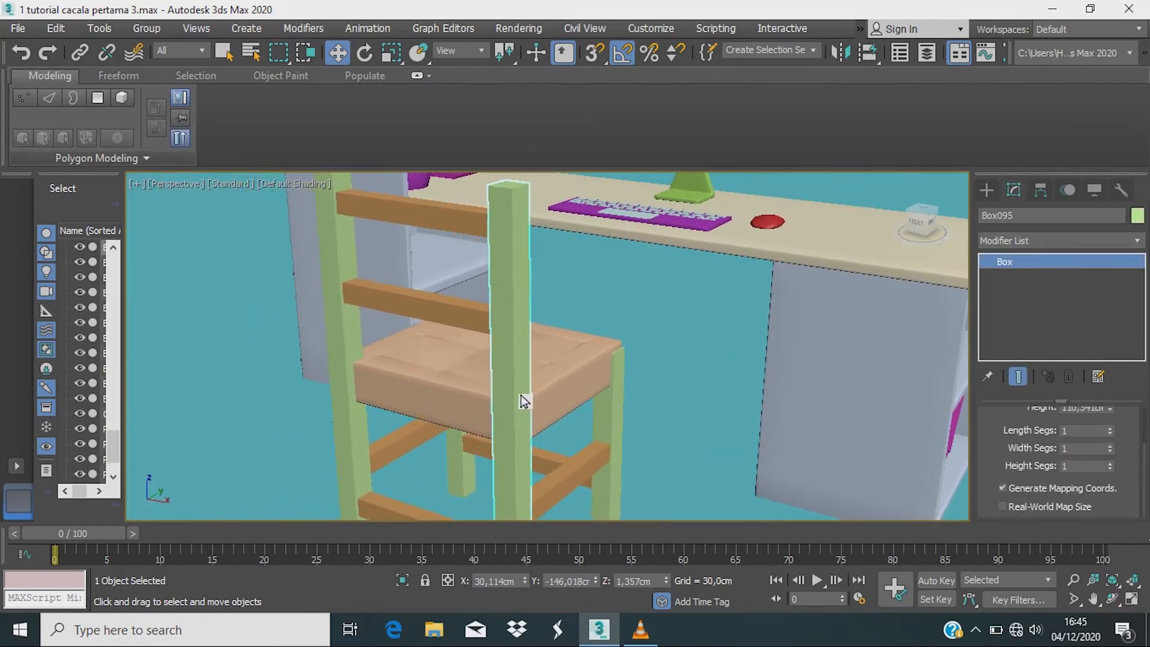
pyautogui.rightClick(554, 300)
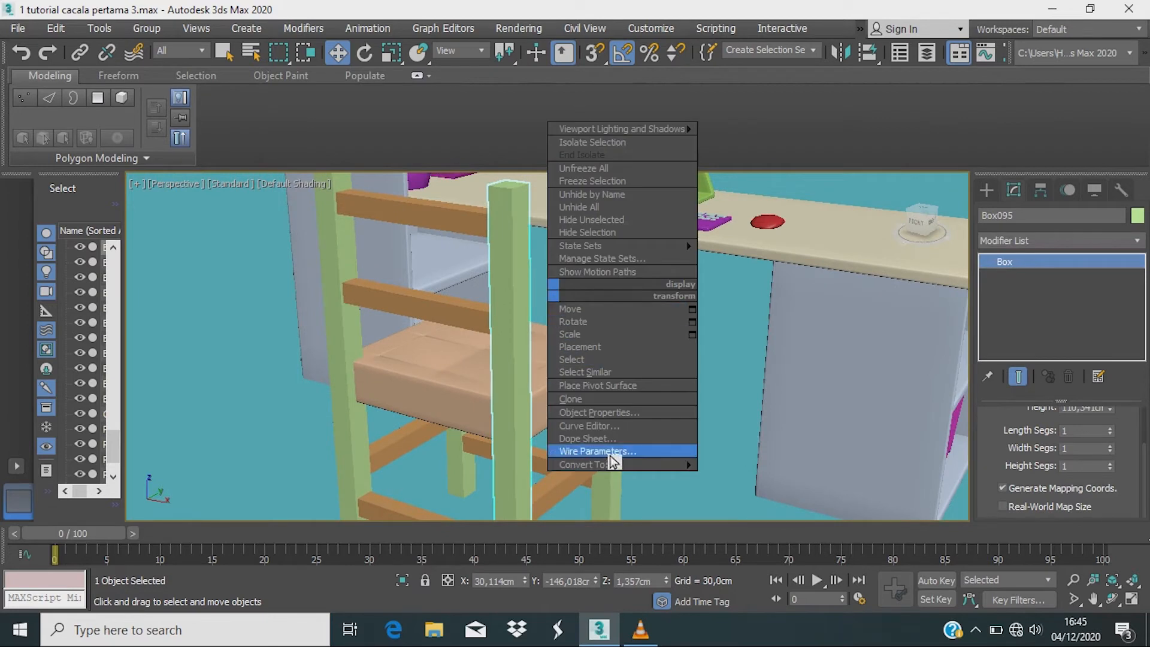
pyautogui.moveTo(704, 478)
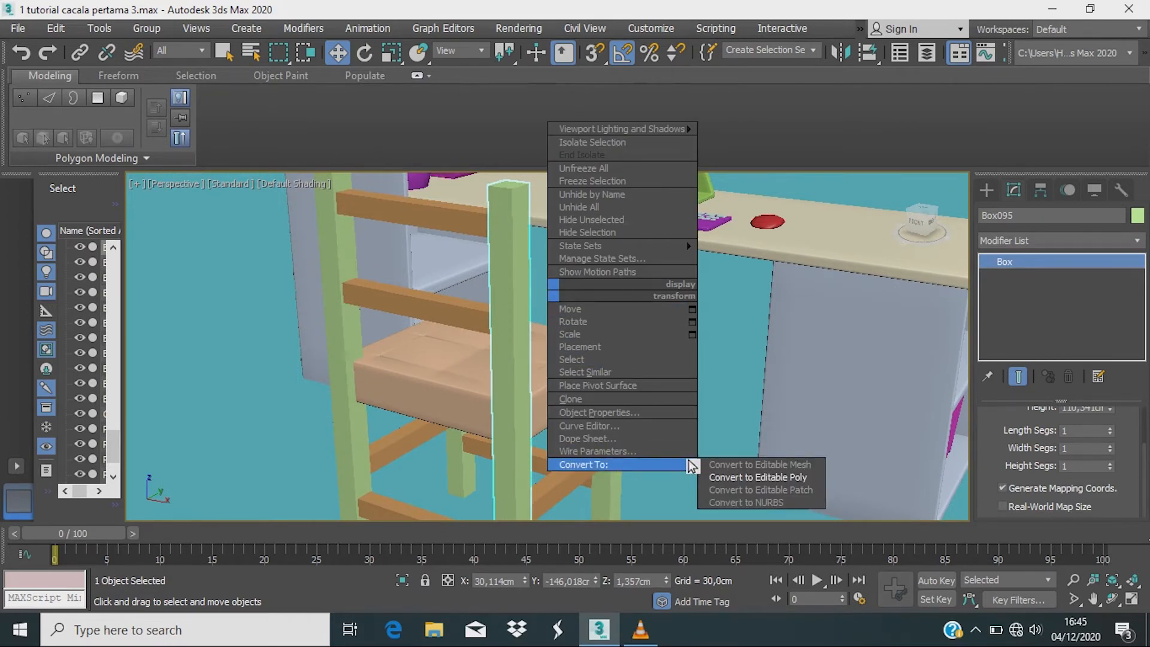
pyautogui.click(743, 477)
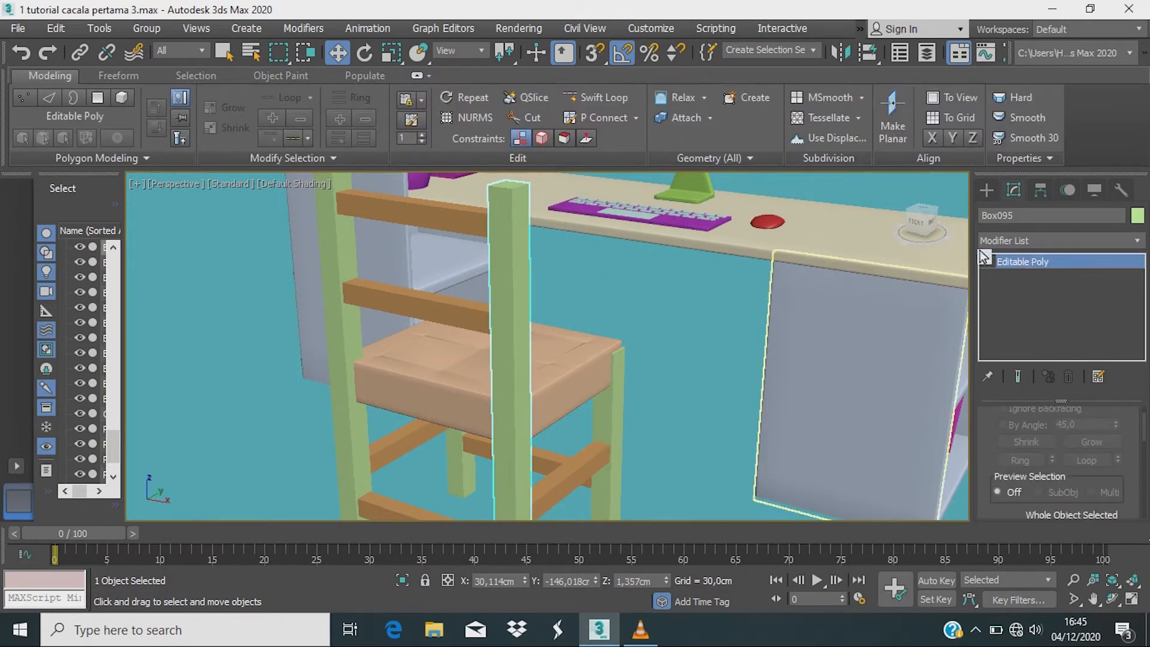
# Step: Start Swift Loop on the rear post, isolate the post, and turn on the viewport's Edged Faces display
pyautogui.click(593, 102)
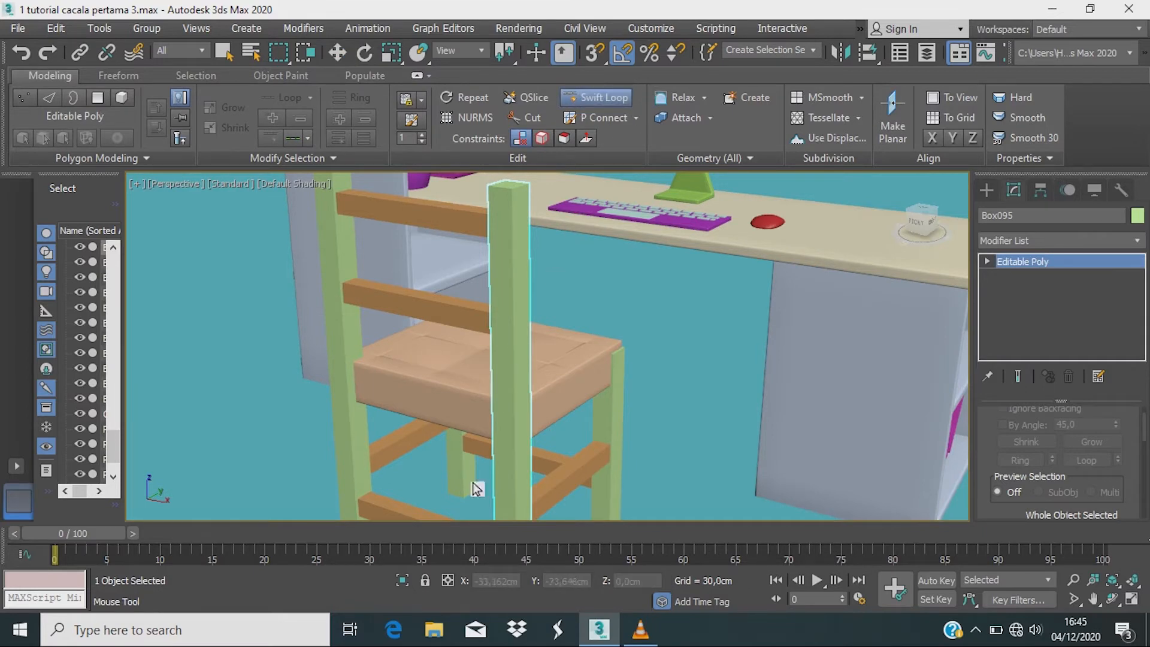
pyautogui.click(408, 581)
pyautogui.keyDown('alt'); pyautogui.moveTo(562, 443); pyautogui.dragTo(523, 366, button='middle'); pyautogui.keyUp('alt')
pyautogui.scroll(2, 526, 324)
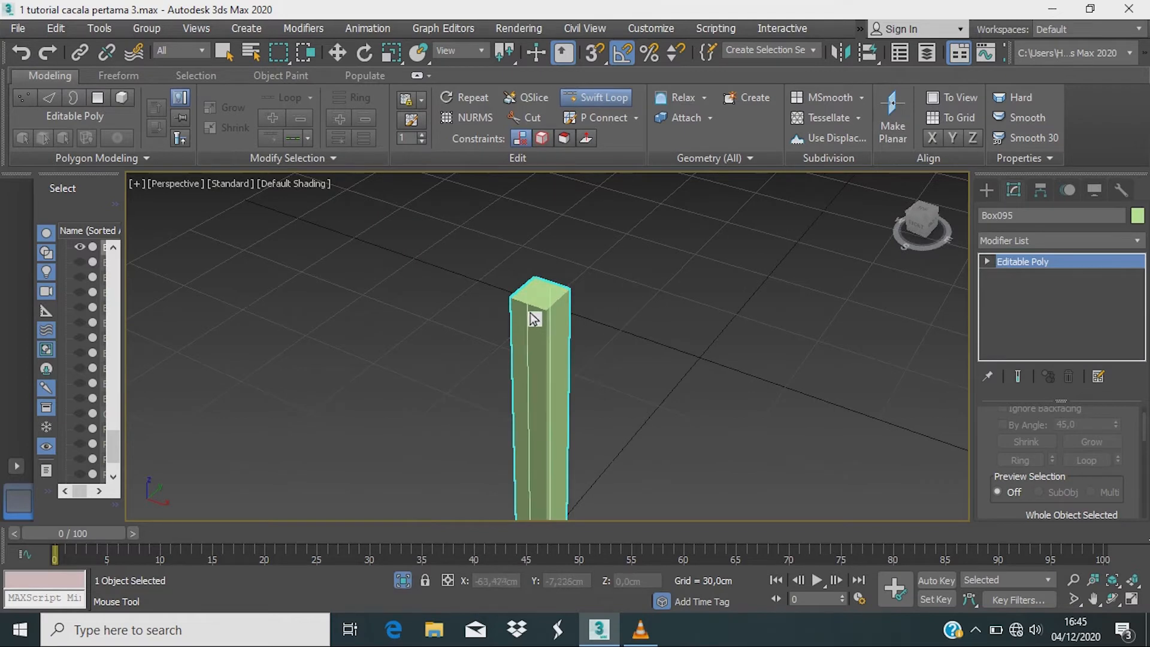
pyautogui.scroll(3, 546, 323)
pyautogui.scroll(2, 546, 323)
pyautogui.scroll(2, 539, 344)
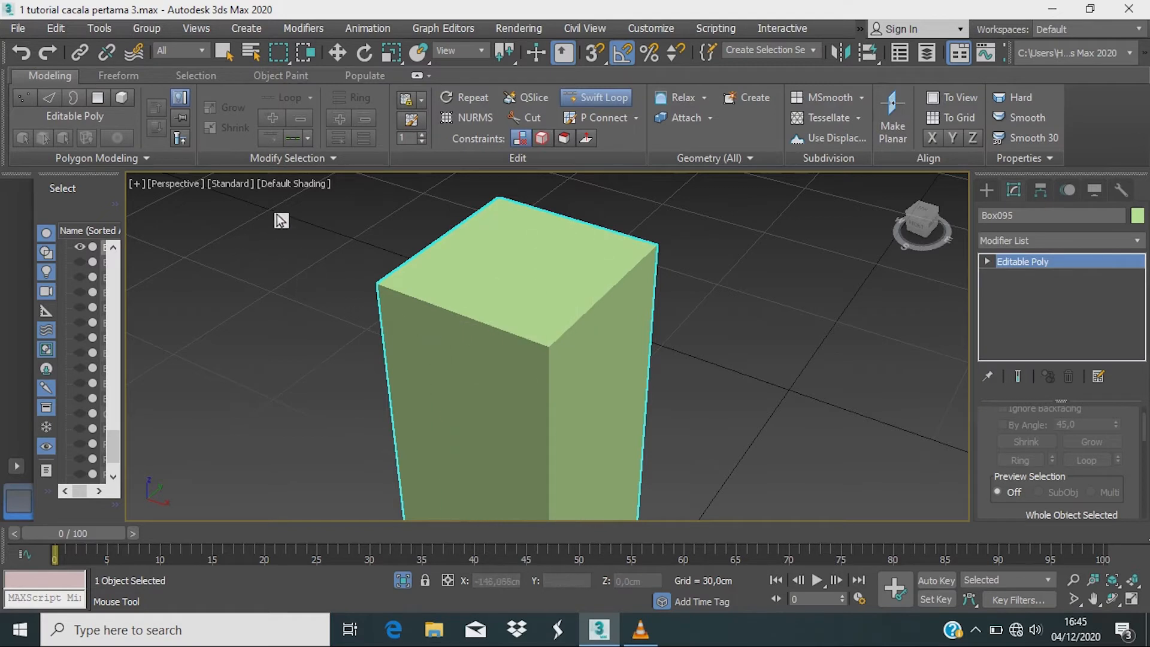
pyautogui.click(287, 186)
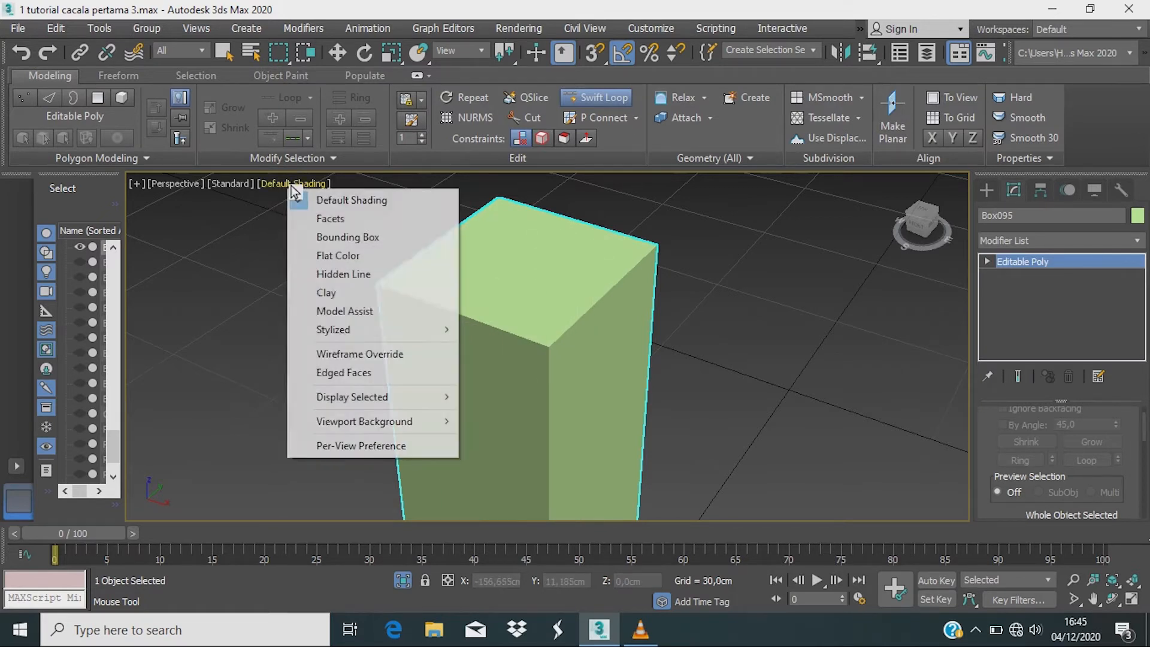
pyautogui.click(306, 375)
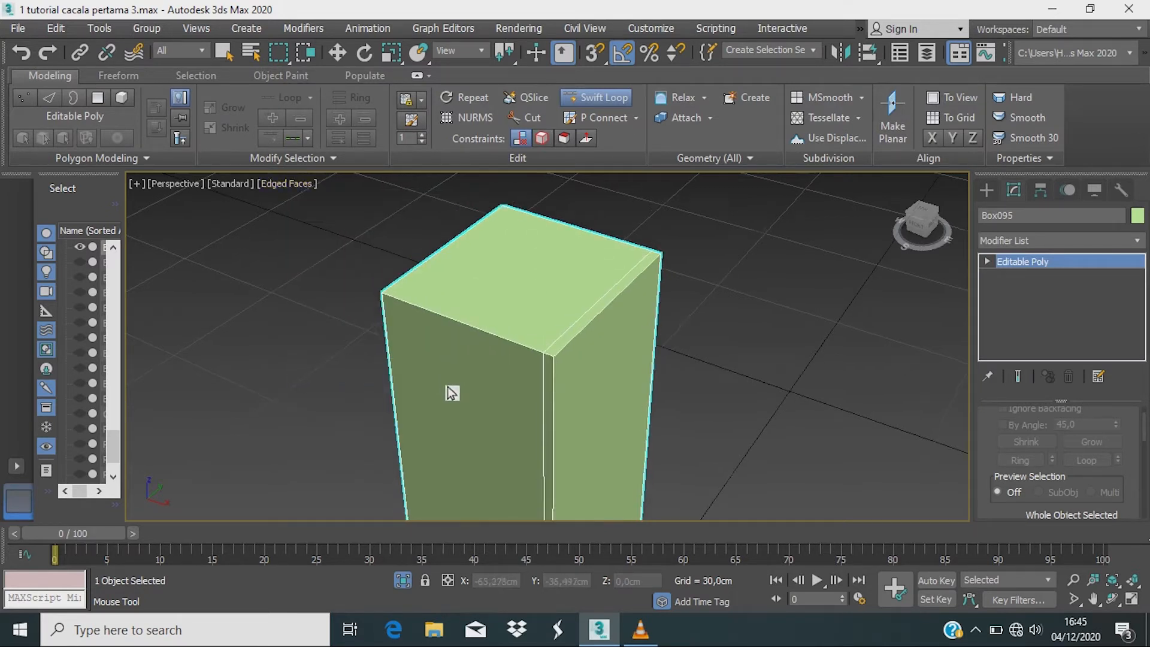
# Step: Add Swift Loop edge loops close to the post's top rim and along its vertical corner edges
pyautogui.scroll(3, 456, 384)
pyautogui.moveTo(496, 342); pyautogui.dragTo(495, 386, button='middle')
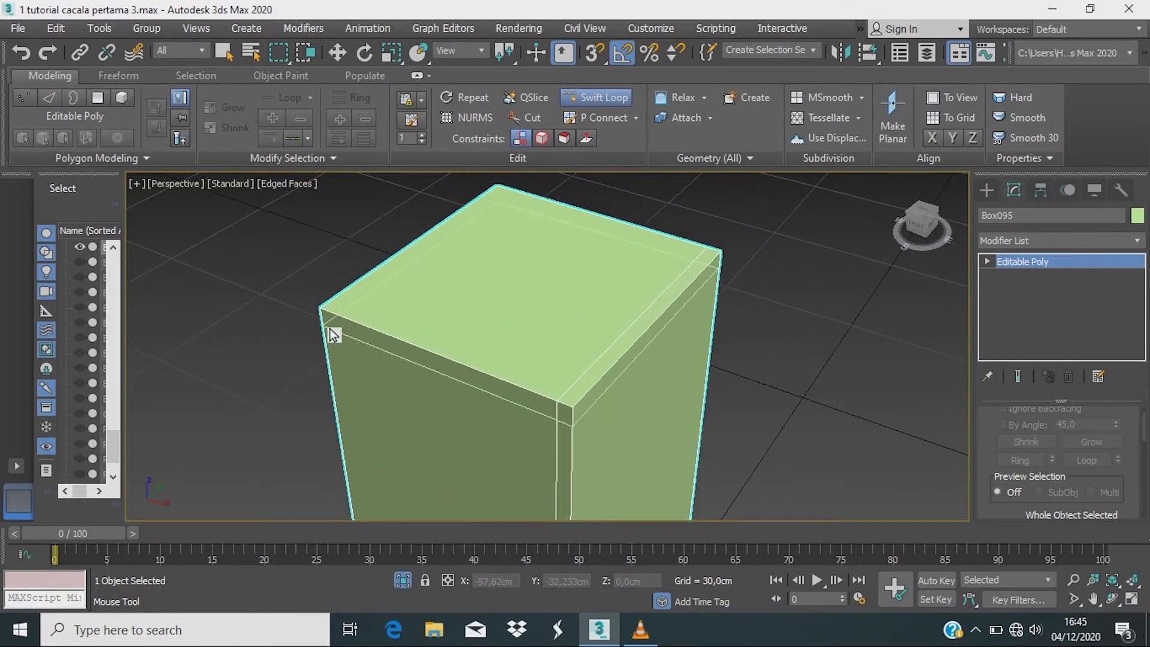
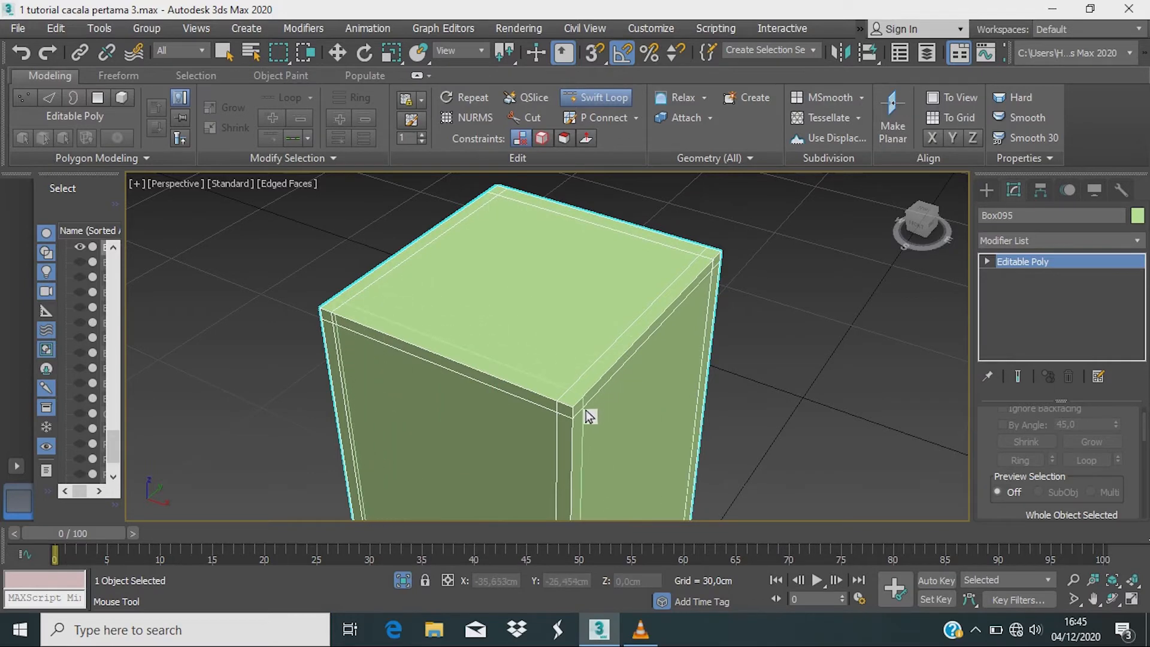
pyautogui.scroll(-5, 731, 371)
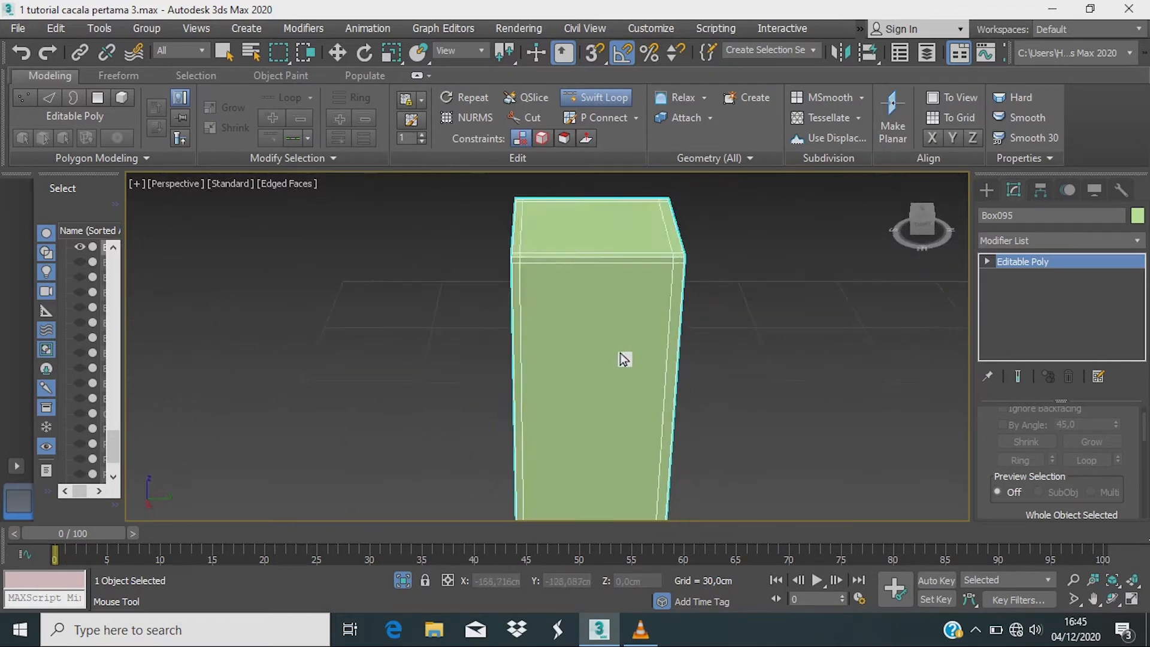
# Step: Add a Swift Loop edge loop close to the bottom end of the isolated post
pyautogui.scroll(-4, 556, 394)
pyautogui.moveTo(569, 371); pyautogui.dragTo(586, 236, button='middle')
pyautogui.scroll(-4, 577, 457)
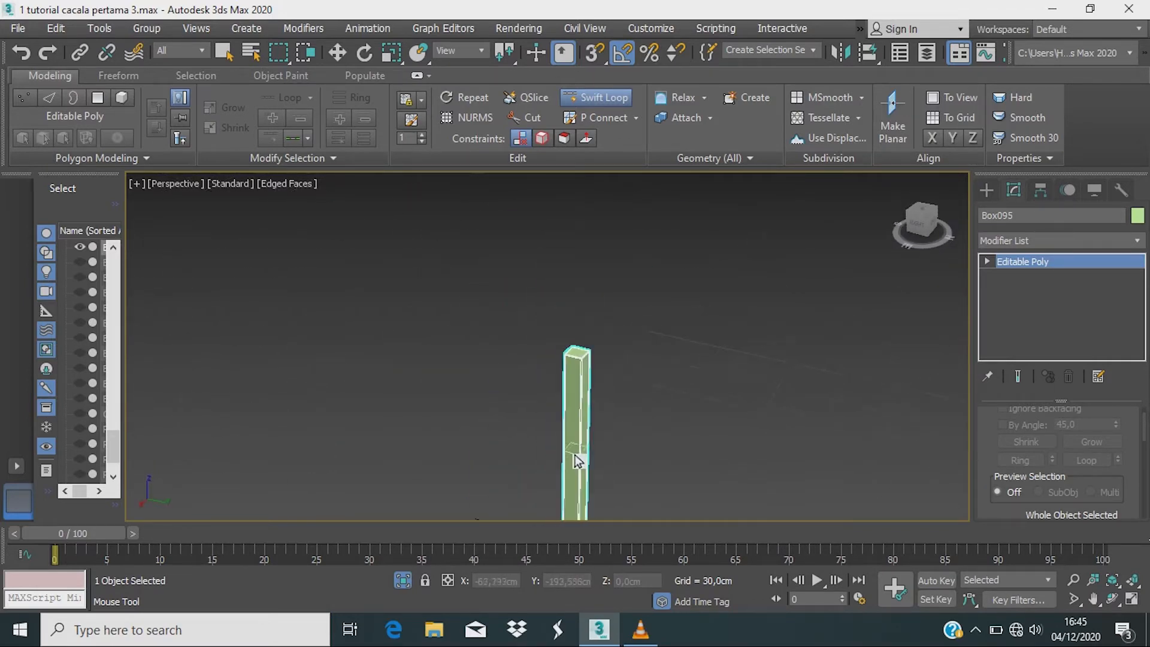
pyautogui.moveTo(578, 458); pyautogui.dragTo(575, 287, button='middle')
pyautogui.scroll(5, 581, 467)
pyautogui.scroll(6, 563, 420)
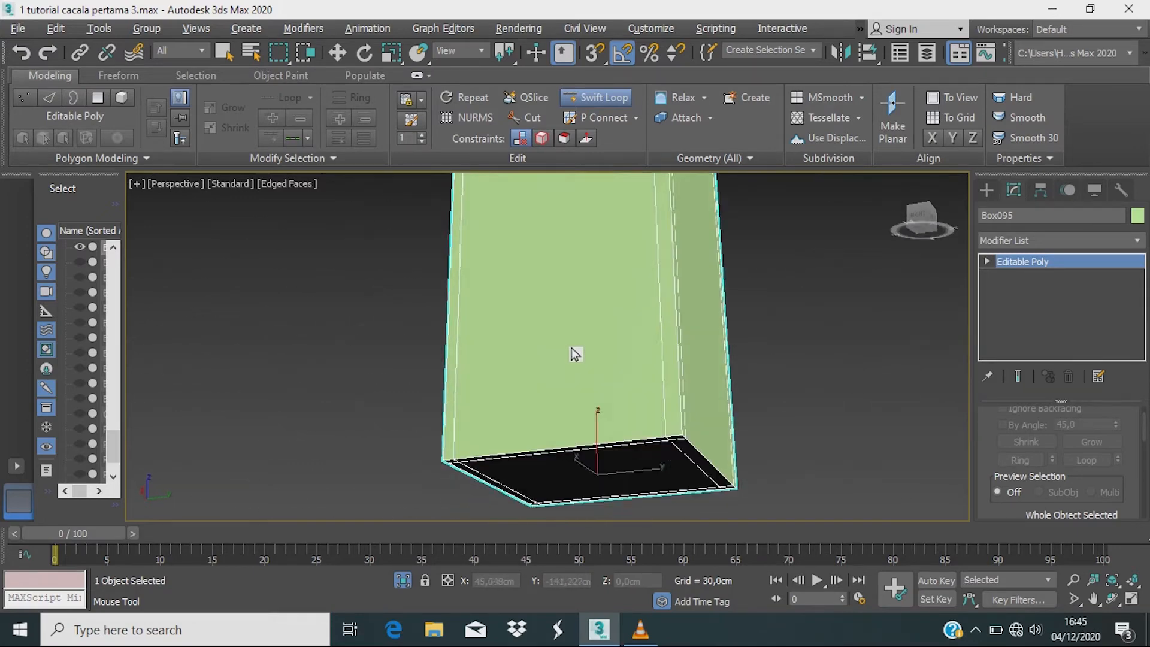
pyautogui.click(673, 414)
pyautogui.keyDown('alt'); pyautogui.moveTo(757, 444); pyautogui.dragTo(751, 447, button='middle'); pyautogui.keyUp('alt')
pyautogui.keyDown('alt'); pyautogui.moveTo(742, 441); pyautogui.dragTo(717, 494, button='middle'); pyautogui.keyUp('alt')
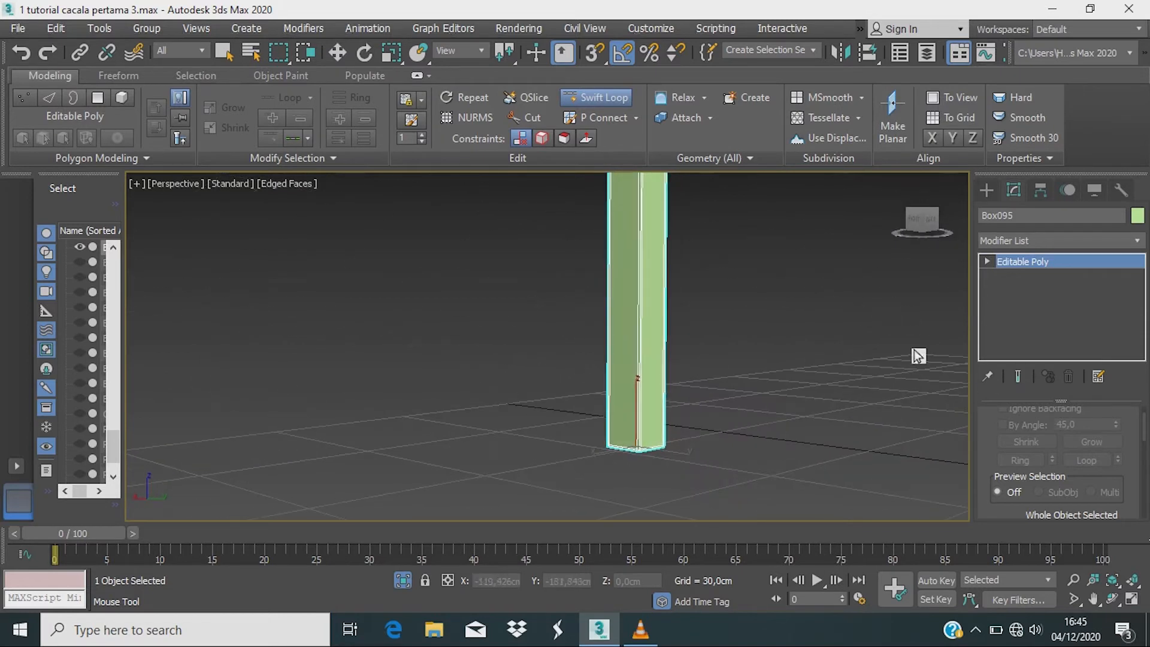
# Step: Apply a TurboSmooth modifier to the rear post
pyautogui.click(1137, 247)
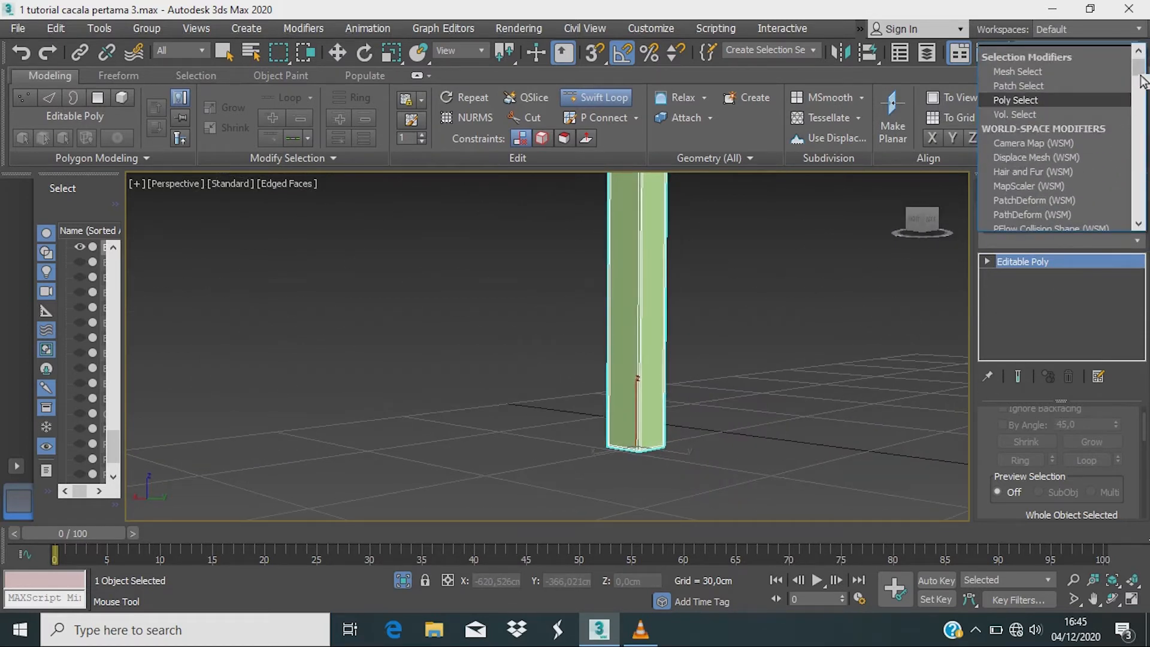
pyautogui.moveTo(1139, 71); pyautogui.dragTo(1137, 151)
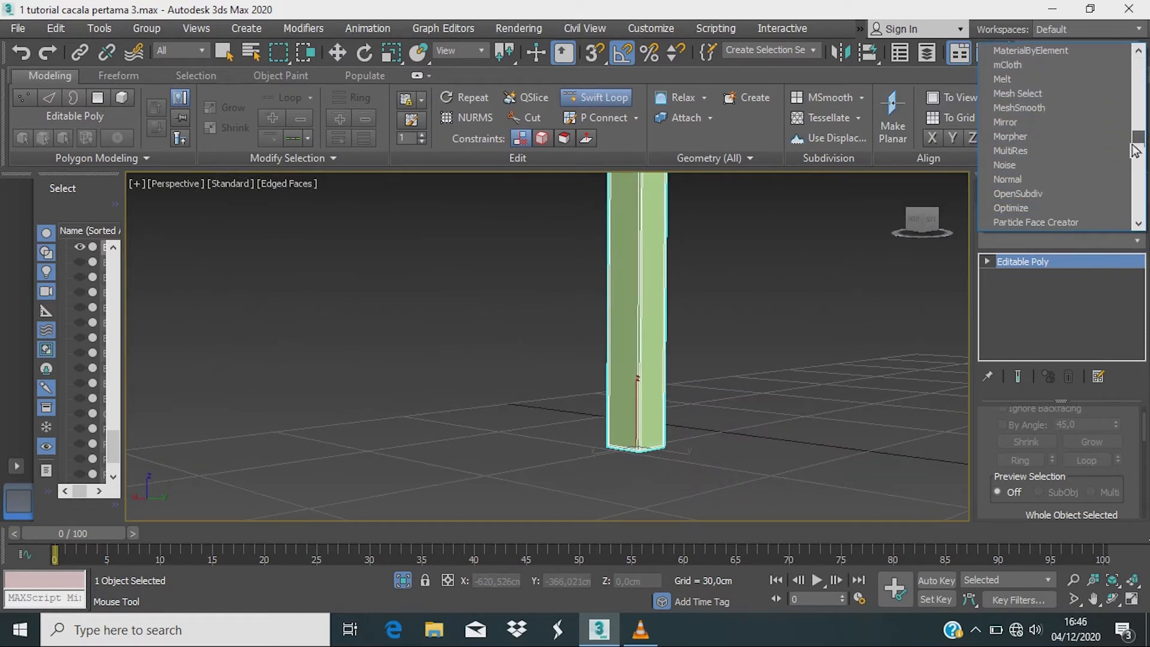
pyautogui.scroll(-5, 1024, 207)
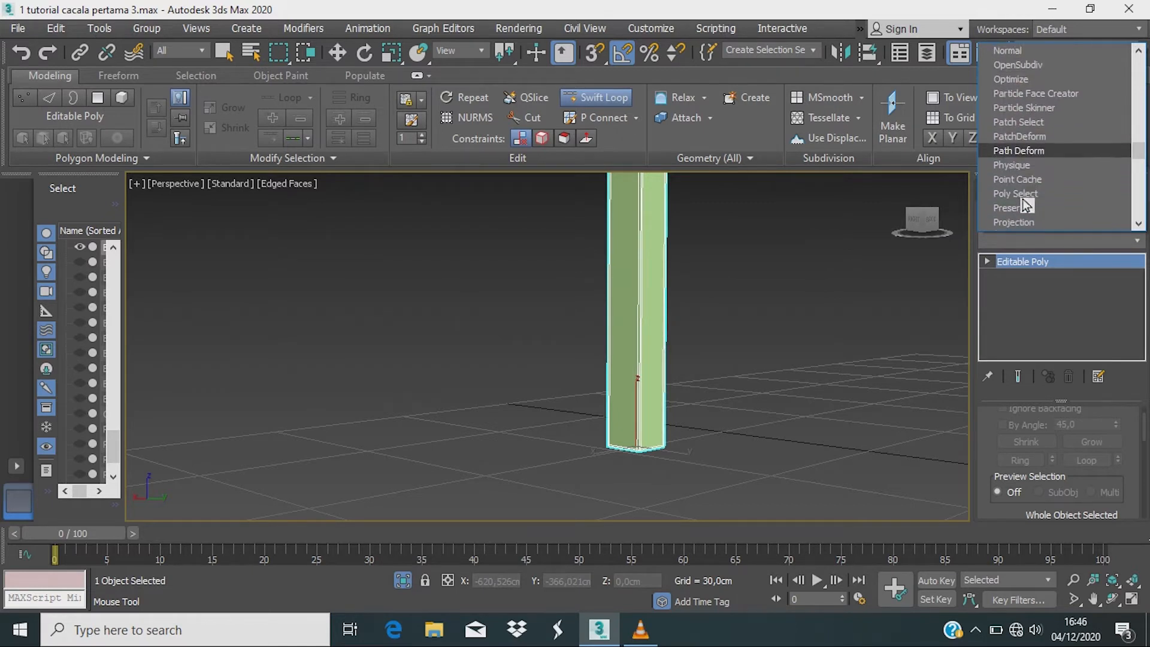
pyautogui.scroll(-8, 1026, 206)
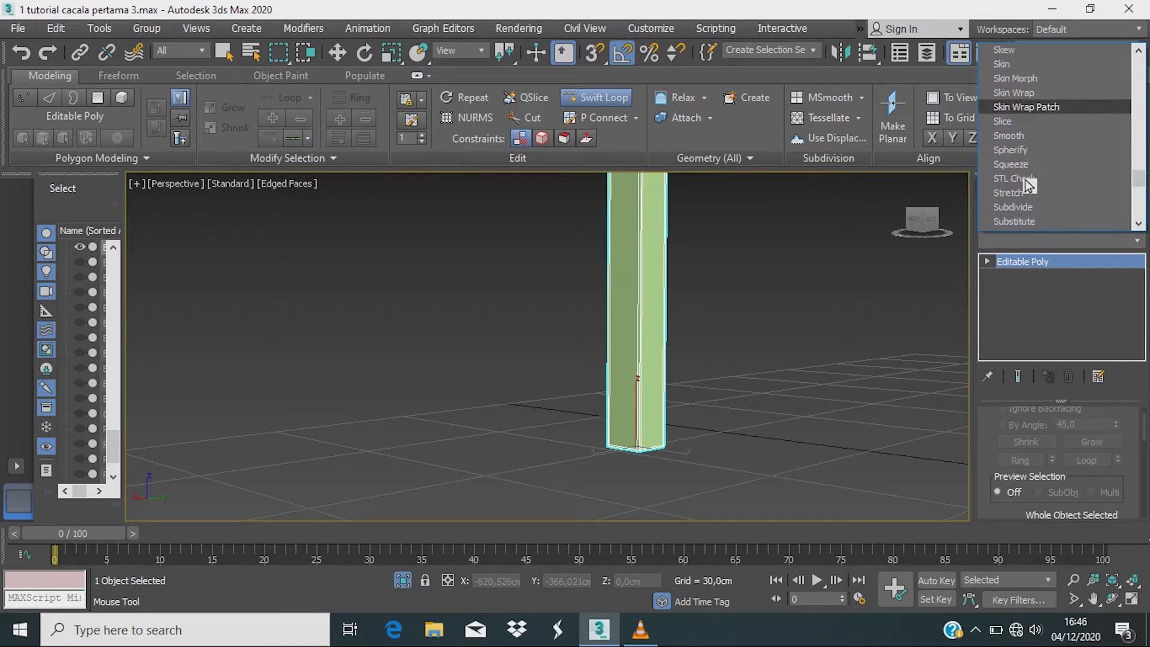
pyautogui.click(1025, 178)
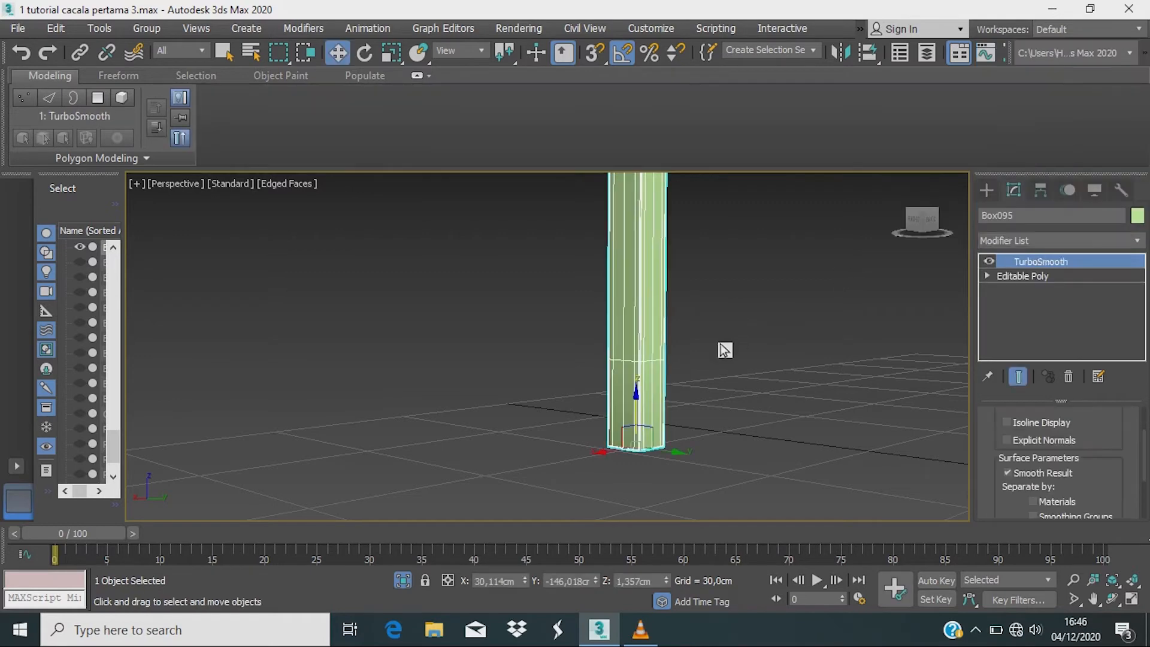
# Step: End the post's isolation to show the full scene, and turn off the viewport's Edged Faces display
pyautogui.keyDown('alt'); pyautogui.moveTo(714, 408); pyautogui.dragTo(719, 432, button='middle'); pyautogui.keyUp('alt')
pyautogui.click(402, 587)
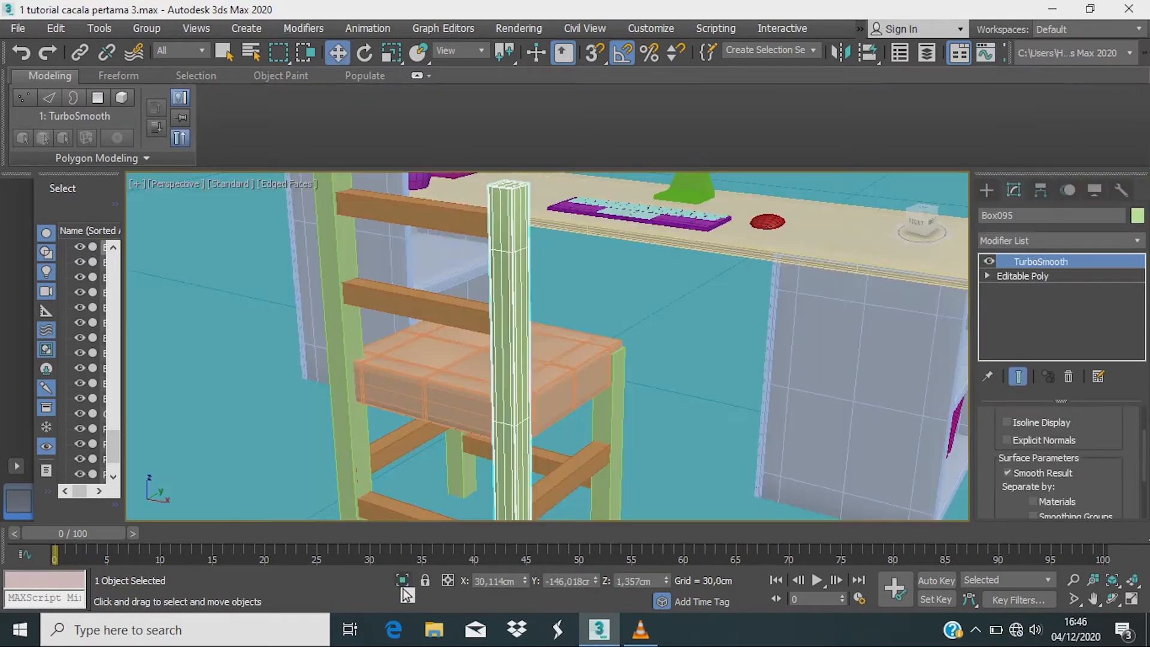
pyautogui.scroll(-5, 519, 452)
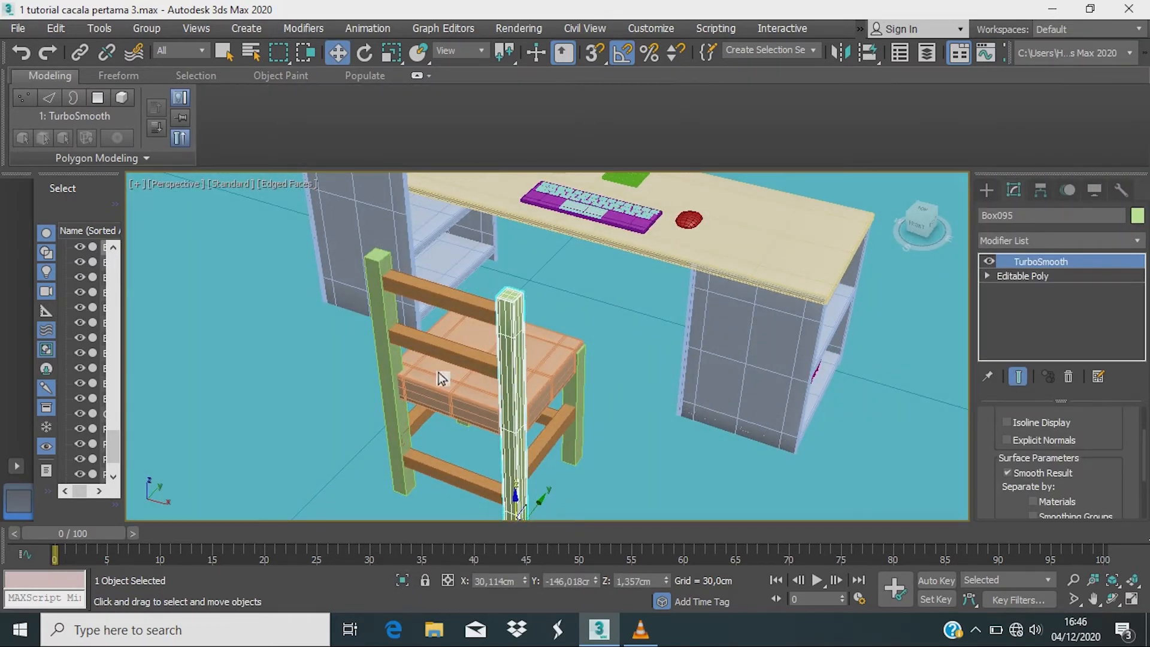
pyautogui.click(289, 184)
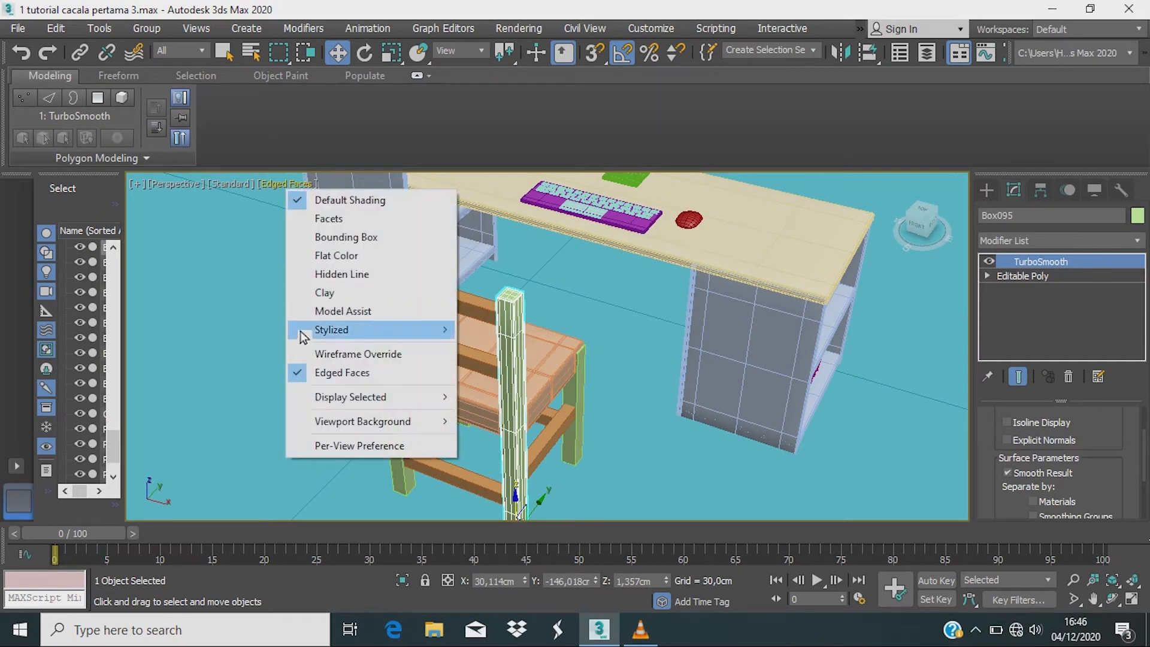
pyautogui.click(297, 374)
pyautogui.keyDown('alt'); pyautogui.moveTo(621, 453); pyautogui.dragTo(605, 412, button='middle'); pyautogui.keyUp('alt')
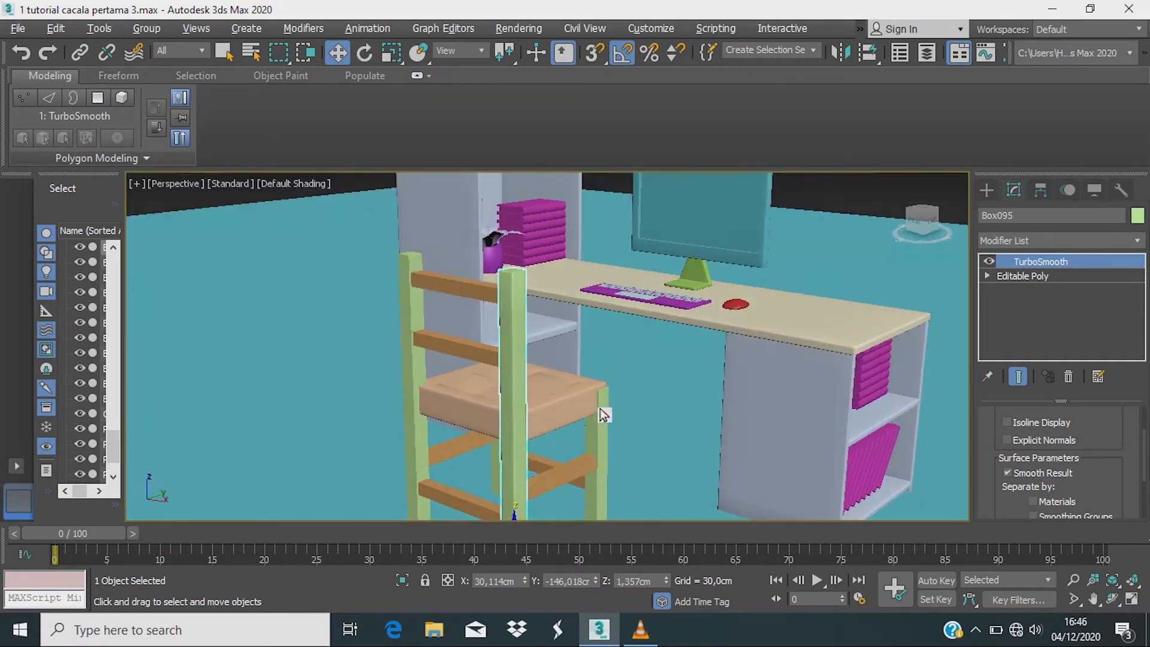
# Step: Delete the unsmoothed rear post on the chair's negative-X side
pyautogui.scroll(3, 508, 390)
pyautogui.keyDown('alt'); pyautogui.moveTo(511, 394); pyautogui.dragTo(546, 412, button='middle'); pyautogui.keyUp('alt')
pyautogui.scroll(-1, 543, 407)
pyautogui.click(419, 452)
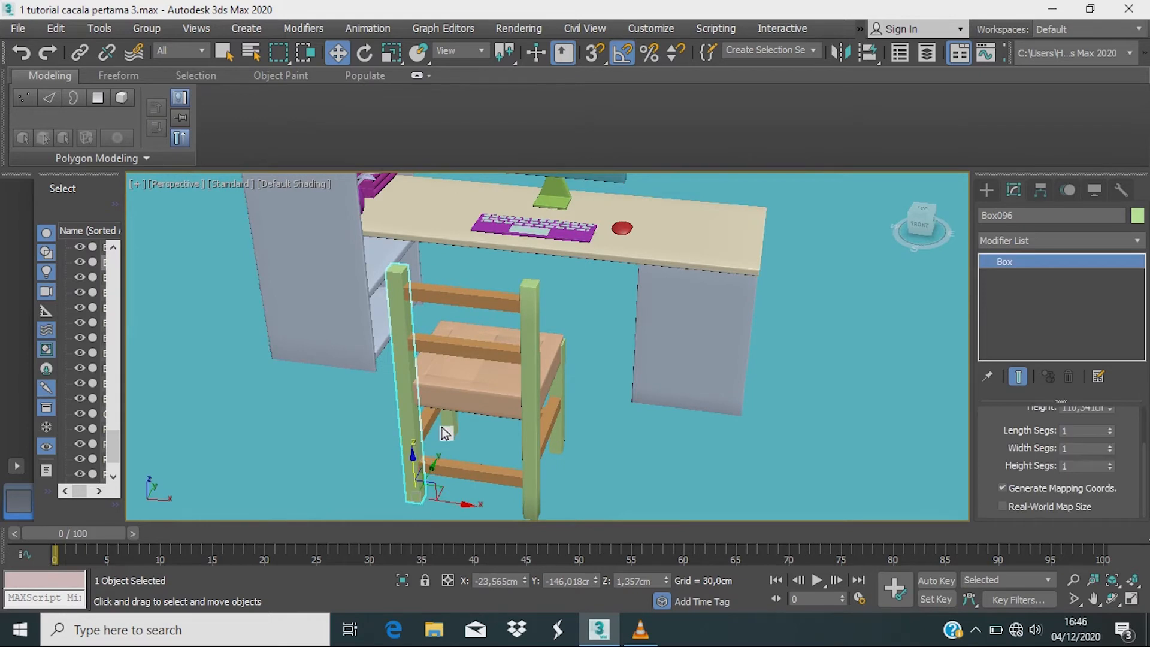
pyautogui.press('Delete')
# Step: Clone the smoothed rear post about -54.54 cm along X to the opposite rear corner of the chair
pyautogui.click(532, 433)
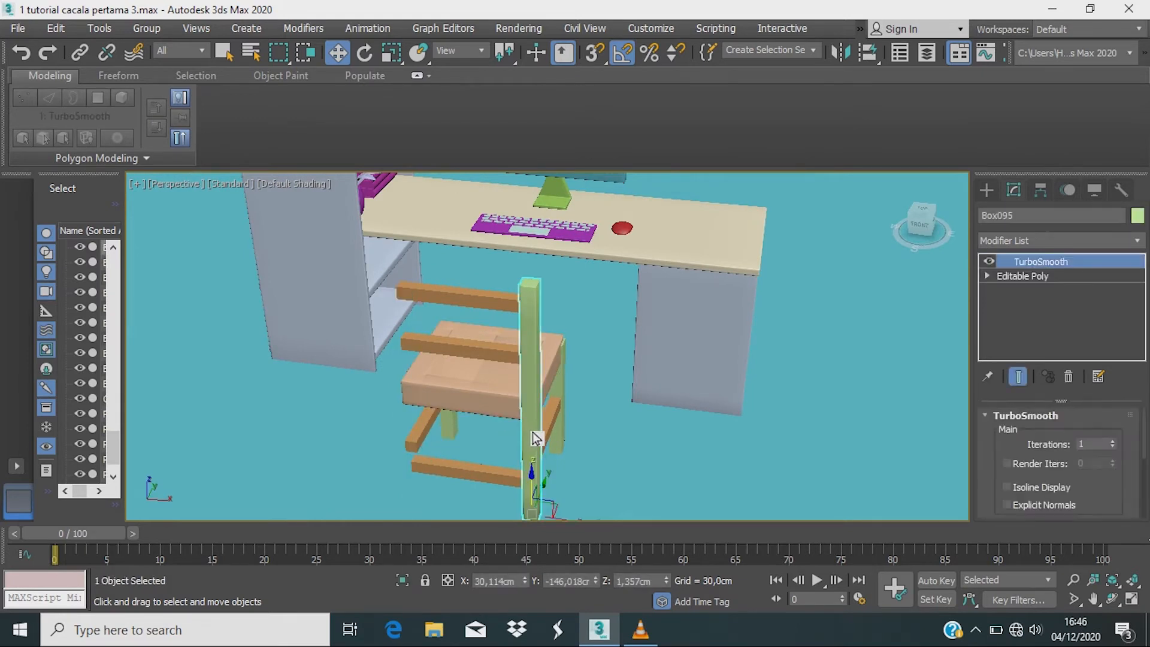
pyautogui.scroll(3, 624, 456)
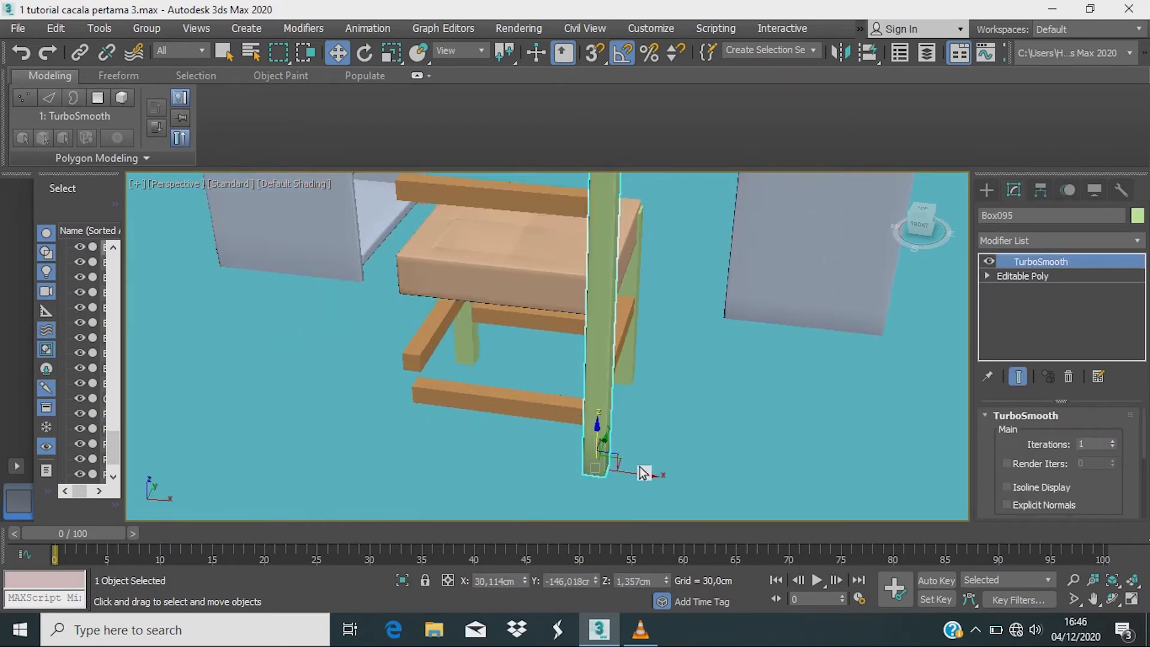
pyautogui.keyDown('shift'); pyautogui.moveTo(640, 479); pyautogui.dragTo(465, 471); pyautogui.keyUp('shift')
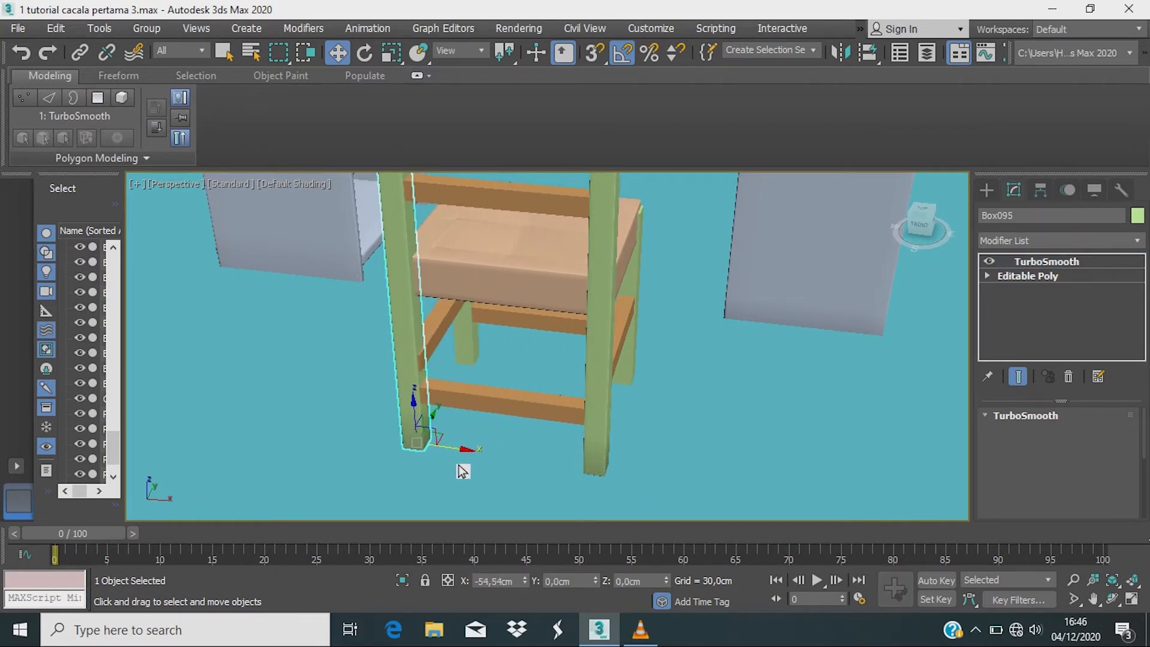
pyautogui.click(578, 386)
# Step: Align the positive-X front leg at X 30.114 cm and convert it to an Editable Poly
pyautogui.keyDown('alt'); pyautogui.moveTo(580, 454); pyautogui.dragTo(544, 470, button='middle'); pyautogui.keyUp('alt')
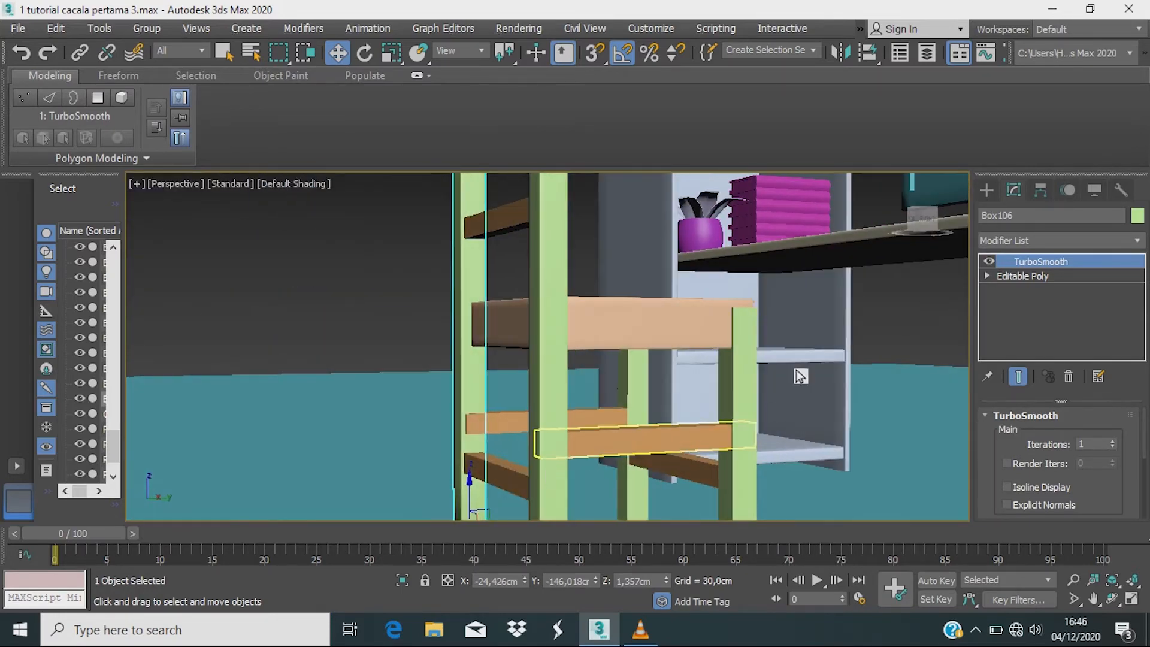
pyautogui.click(737, 356)
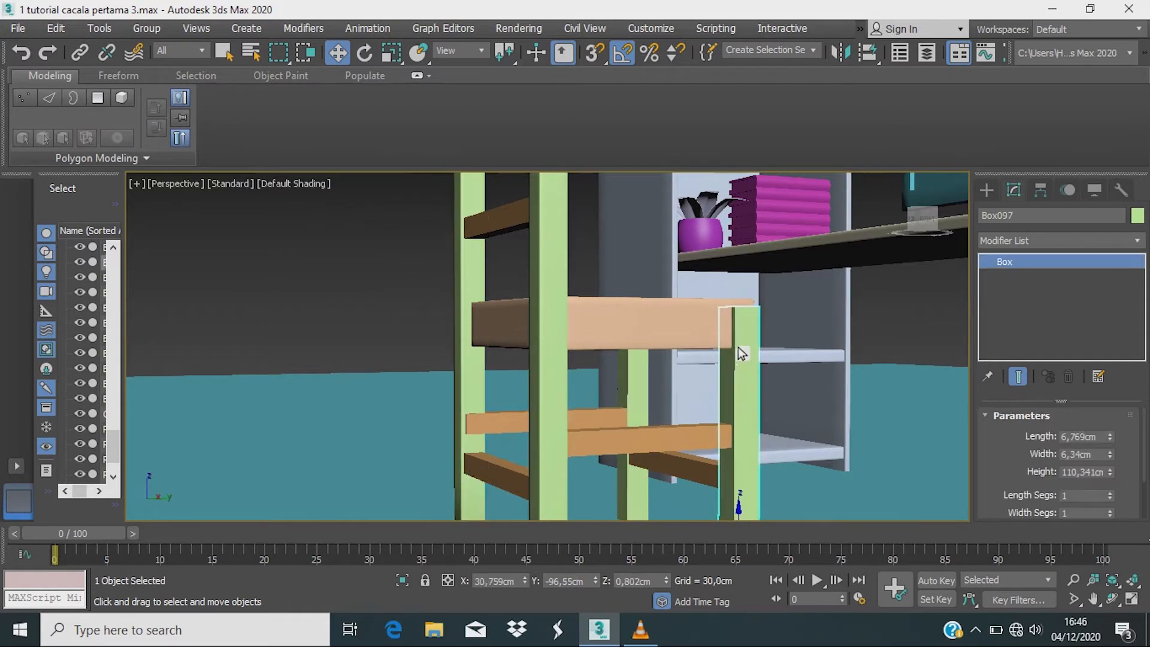
pyautogui.rightClick(780, 354)
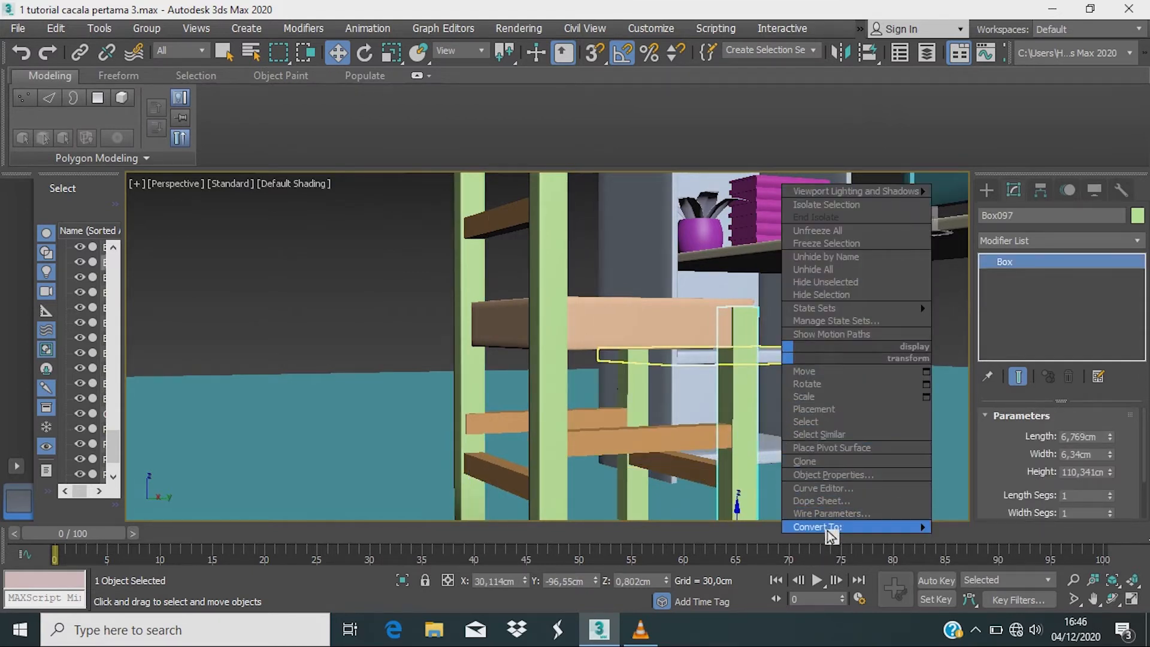
pyautogui.click(952, 540)
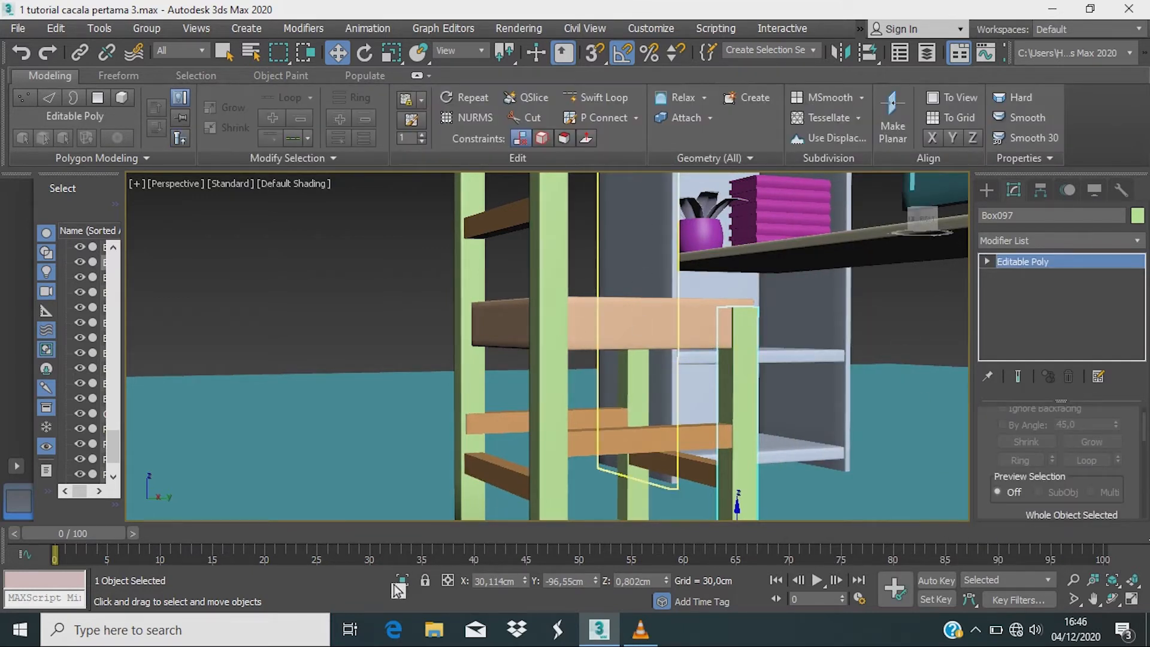
# Step: Start Swift Loop on the positive-X front leg, isolate the leg and turn on the Edged Faces display
pyautogui.click(596, 97)
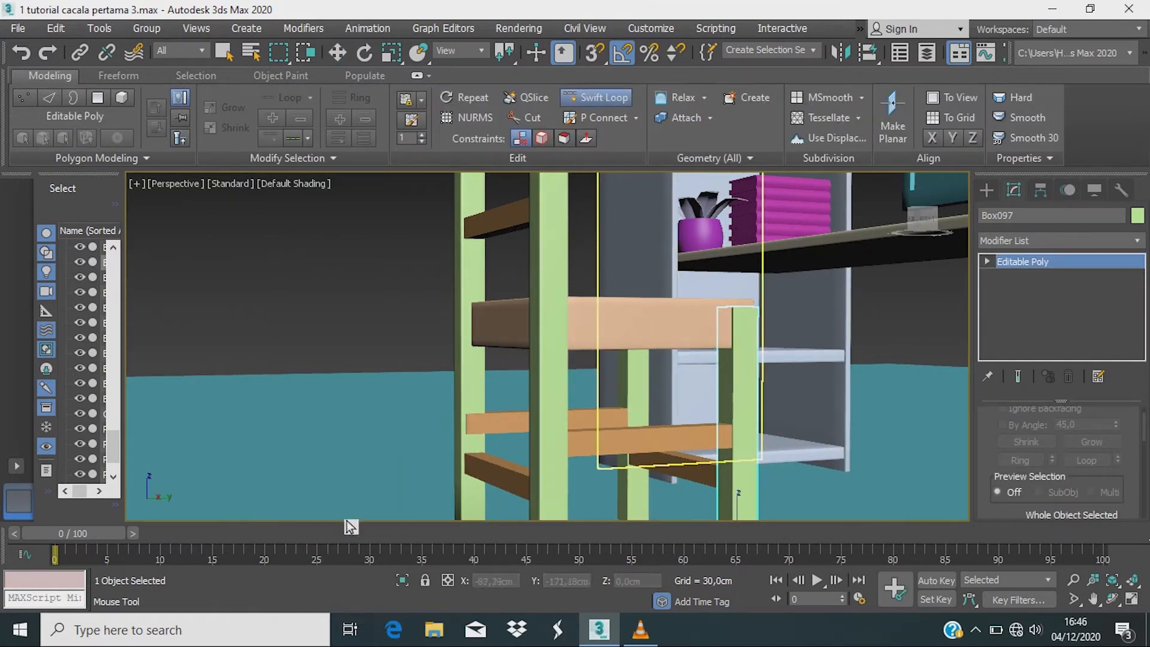
pyautogui.click(405, 581)
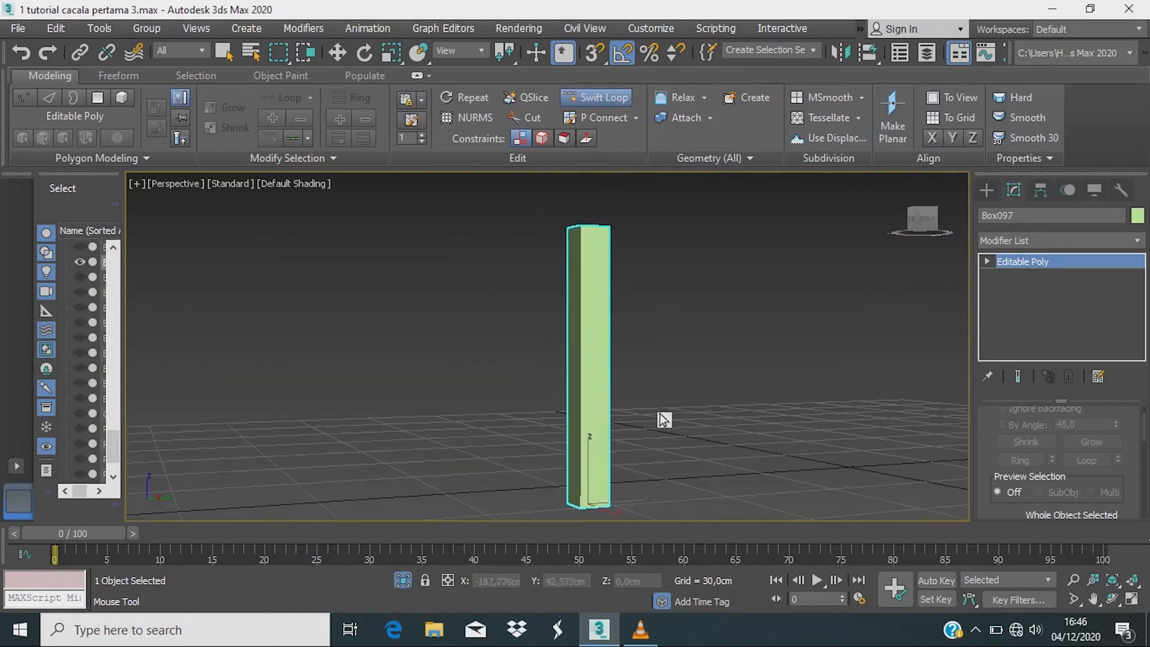
pyautogui.keyDown('alt'); pyautogui.moveTo(655, 435); pyautogui.dragTo(653, 494, button='middle'); pyautogui.keyUp('alt')
pyautogui.scroll(4, 606, 286)
pyautogui.moveTo(606, 286); pyautogui.dragTo(609, 364, button='middle')
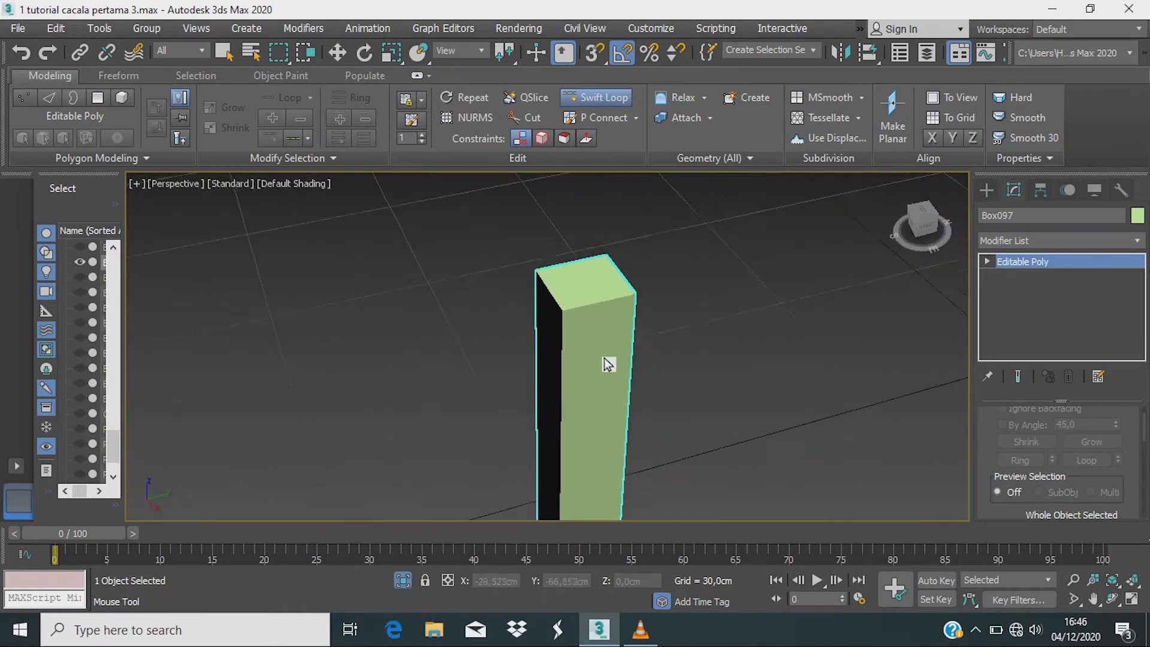
pyautogui.scroll(2, 606, 363)
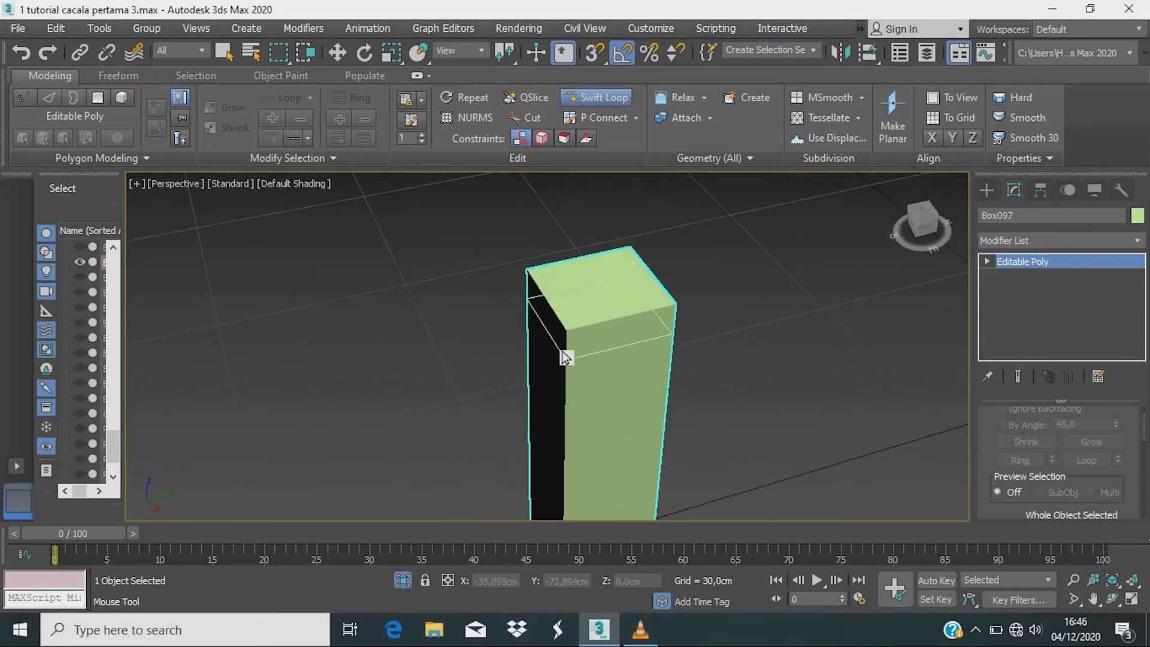
pyautogui.click(310, 186)
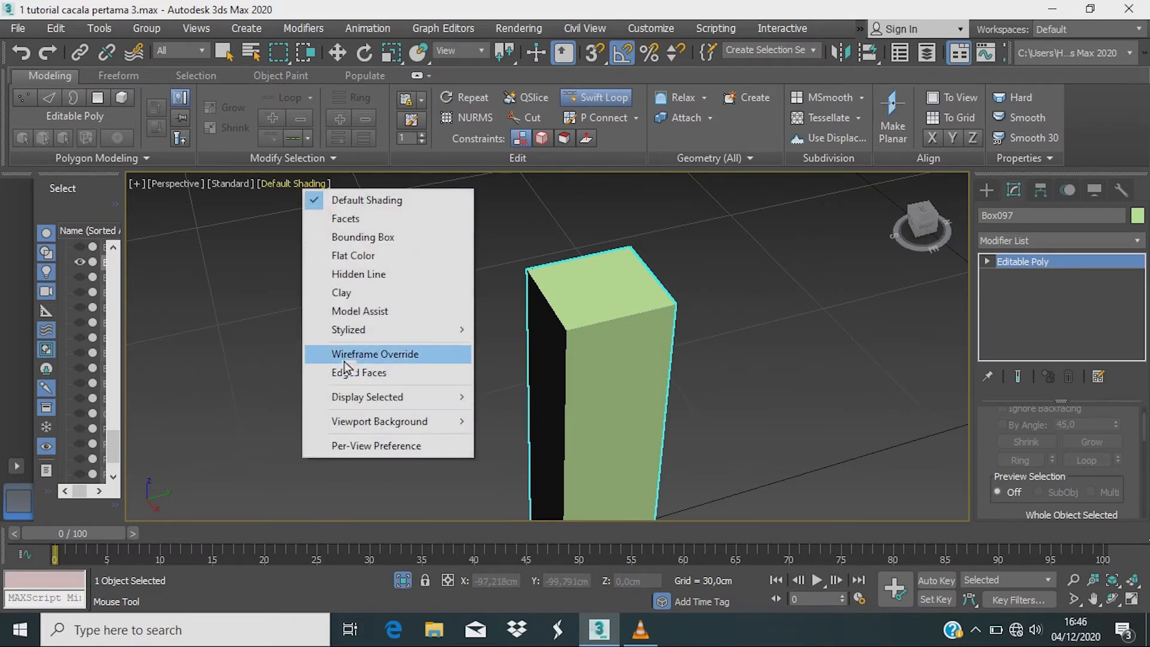
pyautogui.click(326, 374)
# Step: Add support loops close to the leg's top edge and along its vertical edges with Swift Loop
pyautogui.scroll(4, 533, 384)
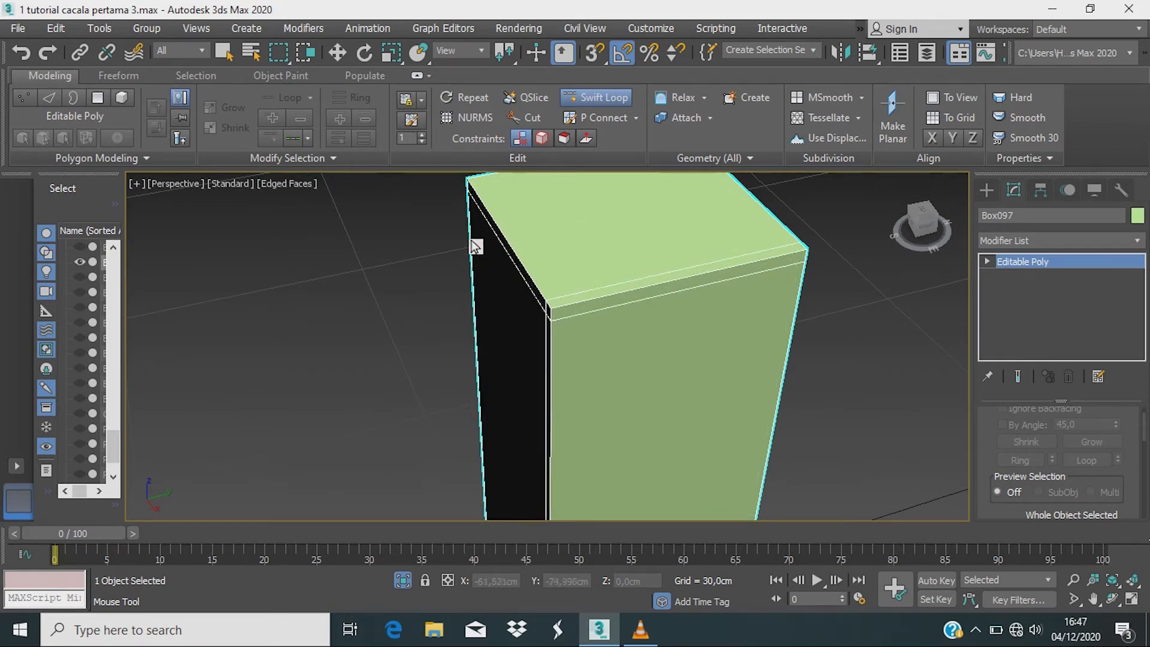
pyautogui.click(481, 188)
pyautogui.moveTo(574, 269); pyautogui.dragTo(480, 325, button='middle')
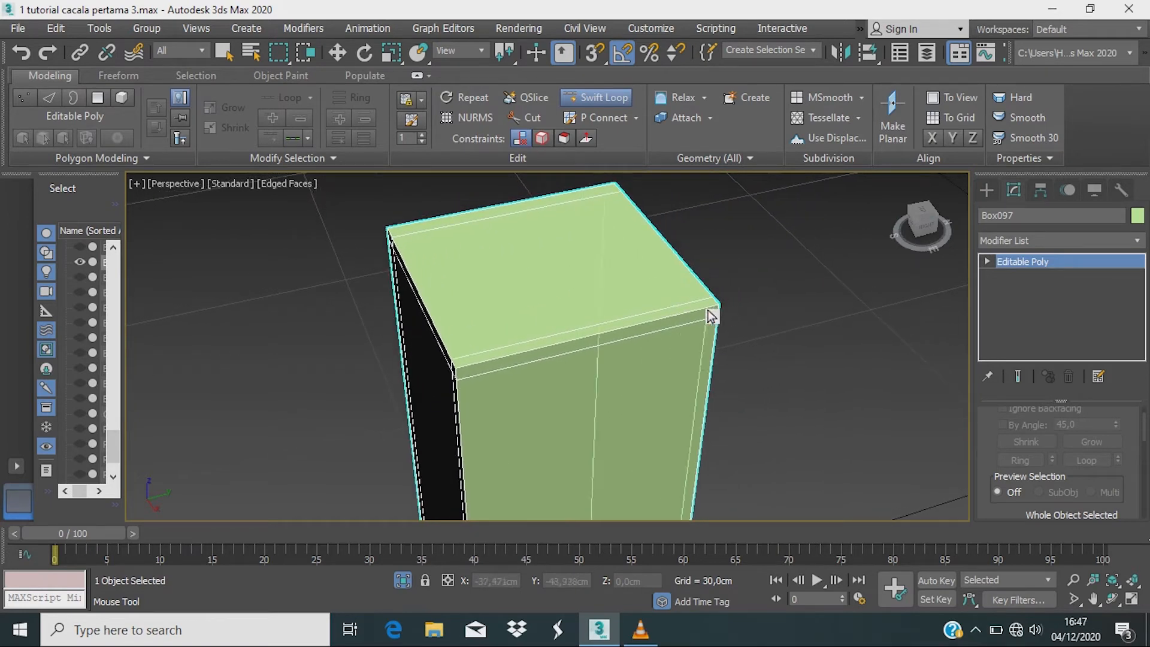
pyautogui.click(708, 306)
pyautogui.scroll(-2, 677, 325)
pyautogui.moveTo(677, 325); pyautogui.dragTo(700, 191, button='middle')
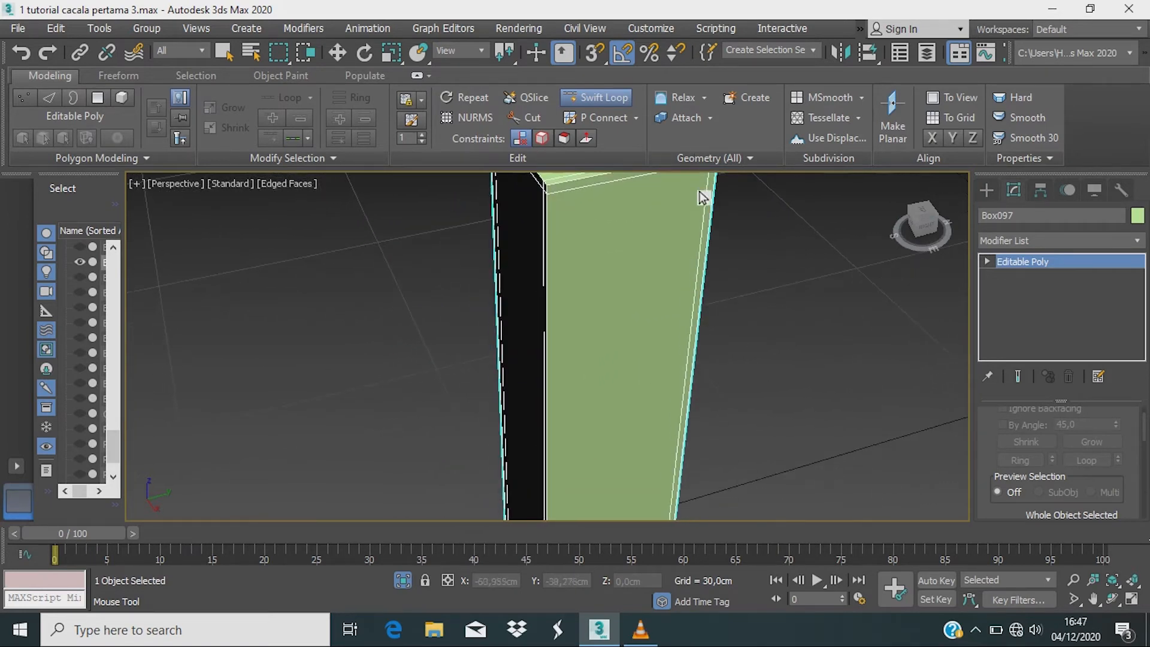
# Step: Add a support loop close to the leg's bottom edge and finish Swift Loop
pyautogui.scroll(-4, 712, 257)
pyautogui.moveTo(713, 257); pyautogui.dragTo(720, 175, button='middle')
pyautogui.scroll(-3, 703, 288)
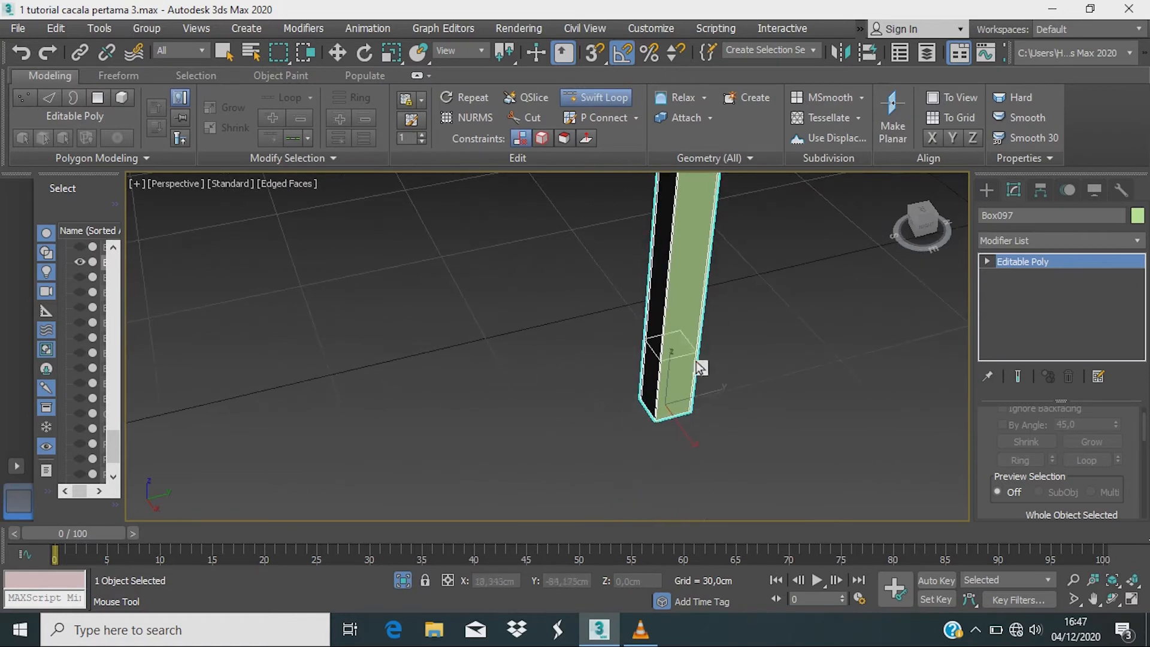
pyautogui.scroll(6, 675, 390)
pyautogui.moveTo(666, 496); pyautogui.dragTo(663, 411, button='middle')
pyautogui.scroll(5, 661, 412)
pyautogui.moveTo(588, 379); pyautogui.dragTo(583, 422, button='middle')
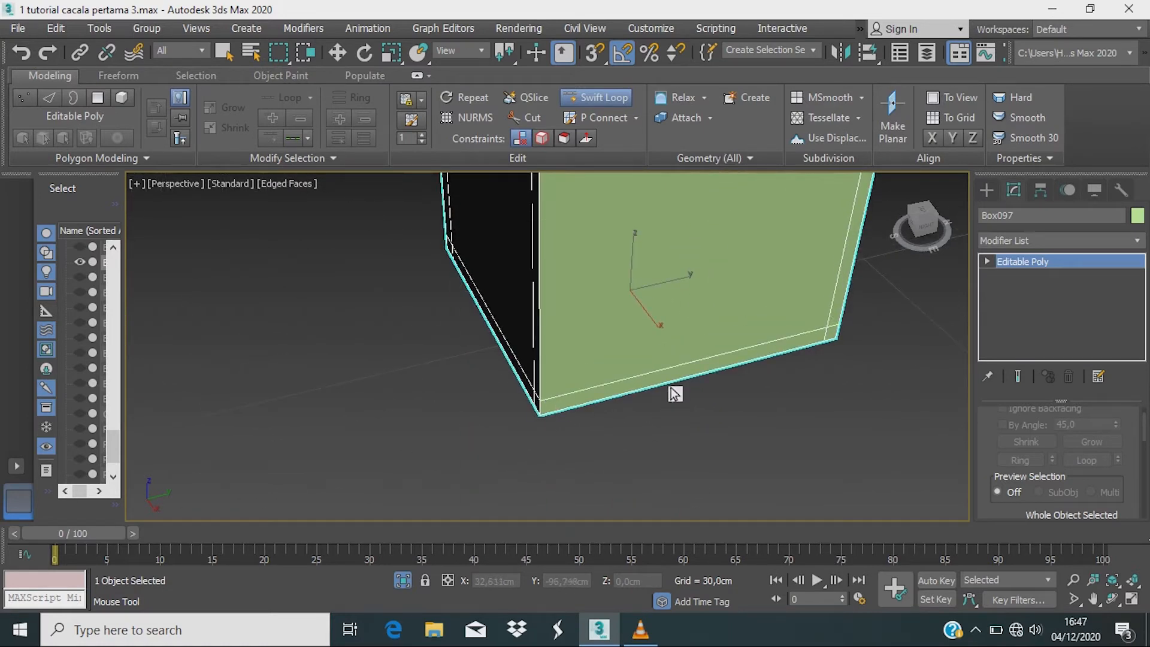
pyautogui.keyDown('alt'); pyautogui.moveTo(729, 422); pyautogui.dragTo(713, 347, button='middle'); pyautogui.keyUp('alt')
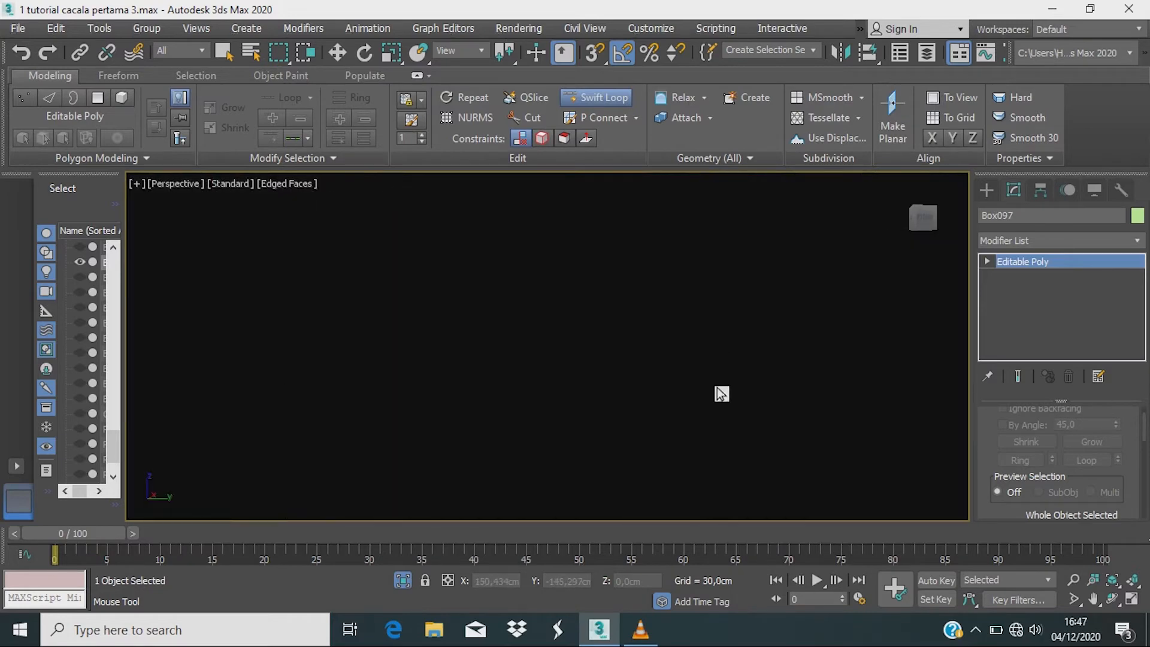
pyautogui.keyDown('alt'); pyautogui.moveTo(722, 394); pyautogui.dragTo(801, 379, button='middle'); pyautogui.keyUp('alt')
pyautogui.rightClick(795, 372)
pyautogui.moveTo(686, 178); pyautogui.dragTo(659, 211, button='middle')
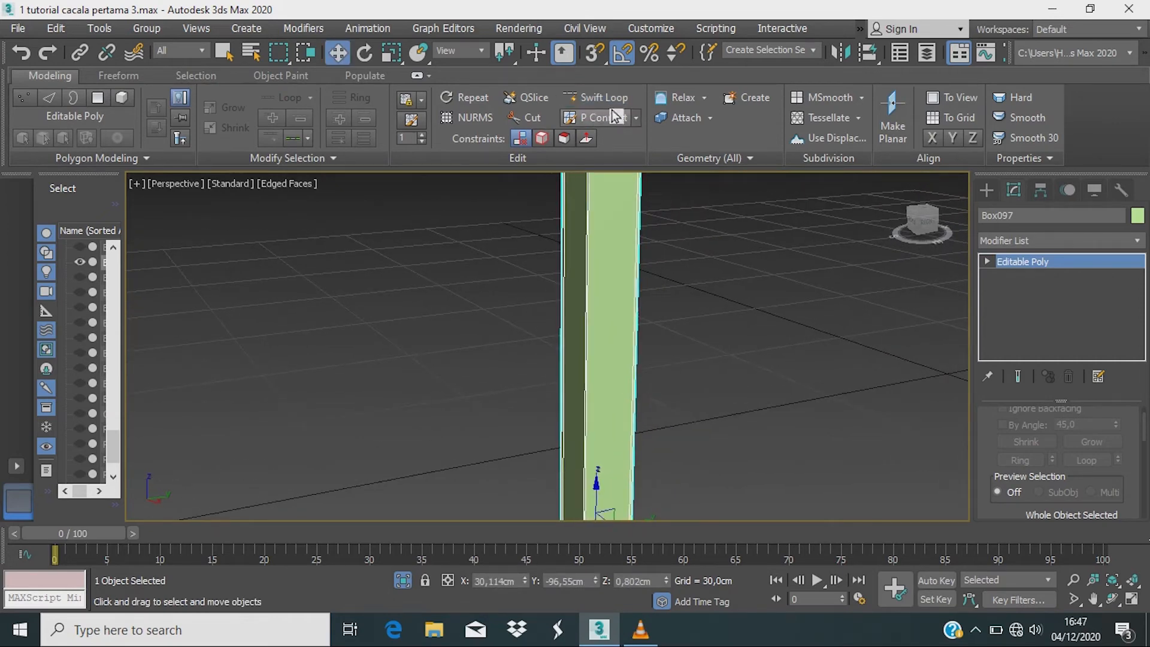
# Step: Apply a TurboSmooth modifier to the front leg and inspect the smoothing at its bottom end
pyautogui.scroll(-6, 698, 380)
pyautogui.scroll(6, 665, 419)
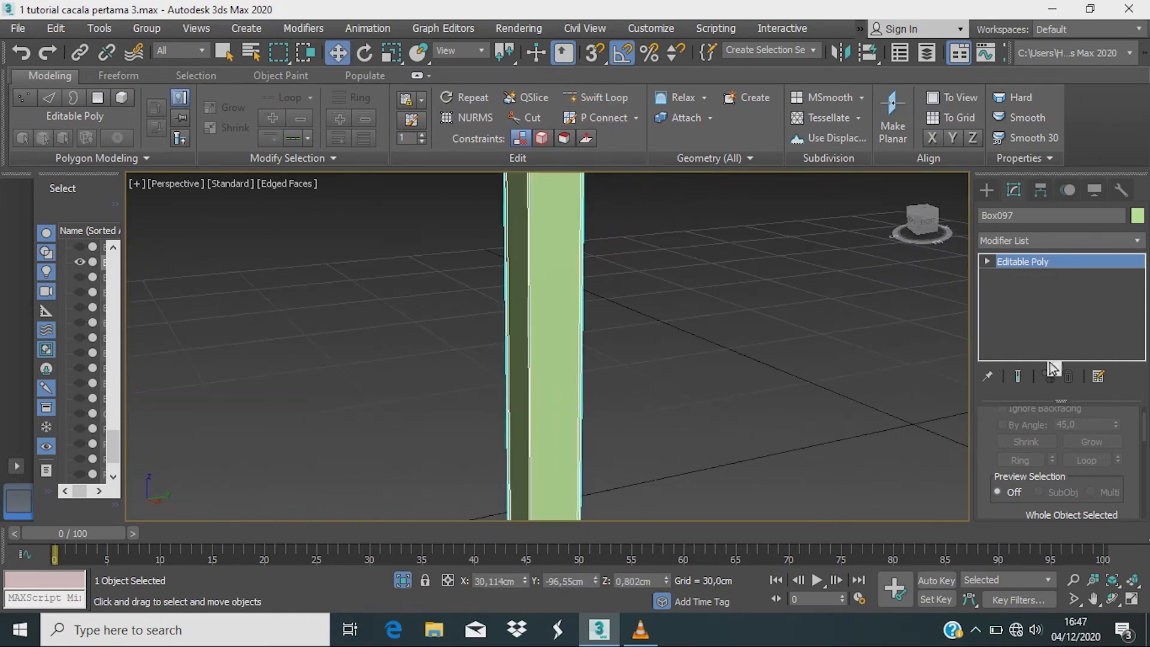
pyautogui.click(1138, 241)
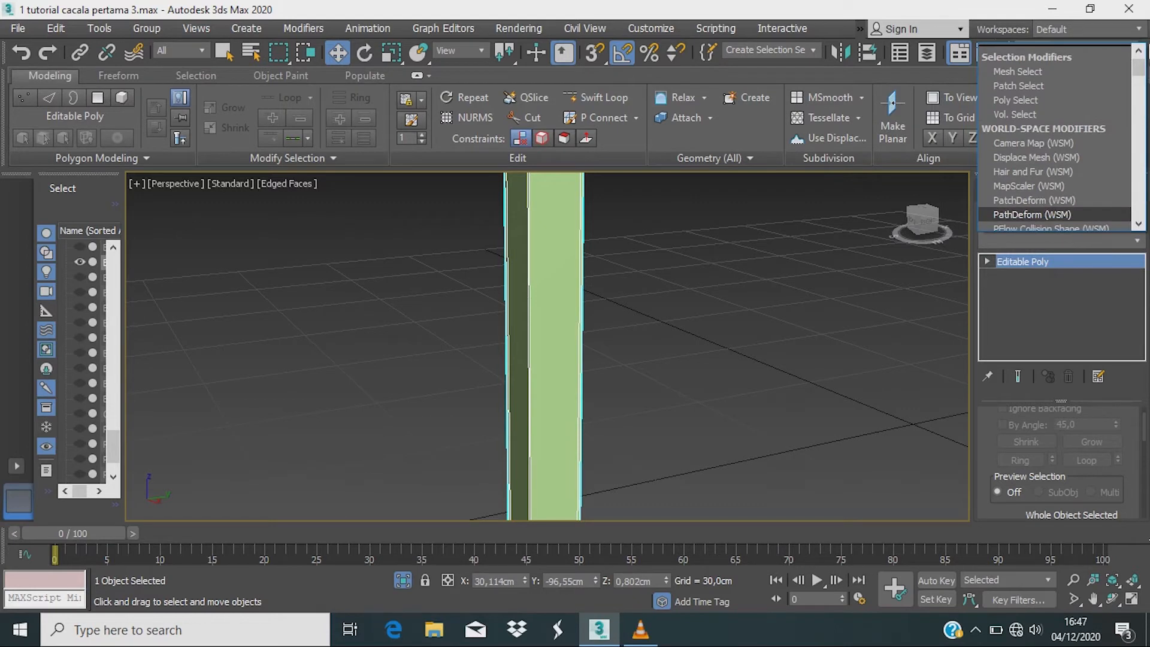
pyautogui.moveTo(1138, 69); pyautogui.dragTo(1126, 200)
pyautogui.click(1057, 137)
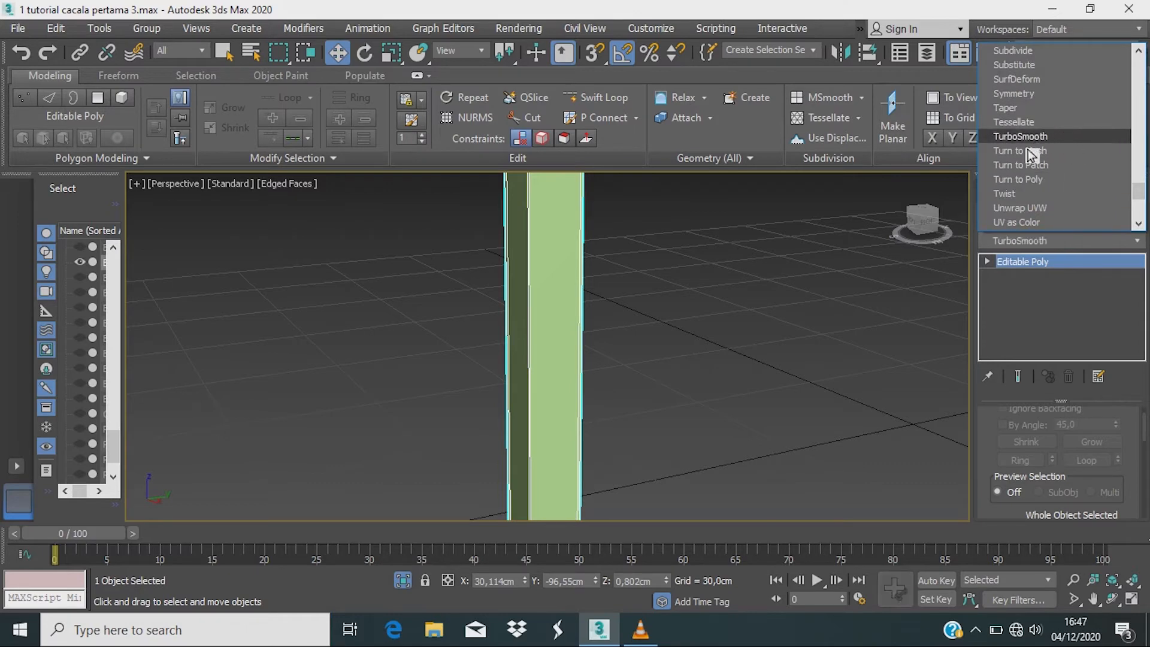
pyautogui.scroll(-5, 700, 324)
pyautogui.scroll(3, 648, 347)
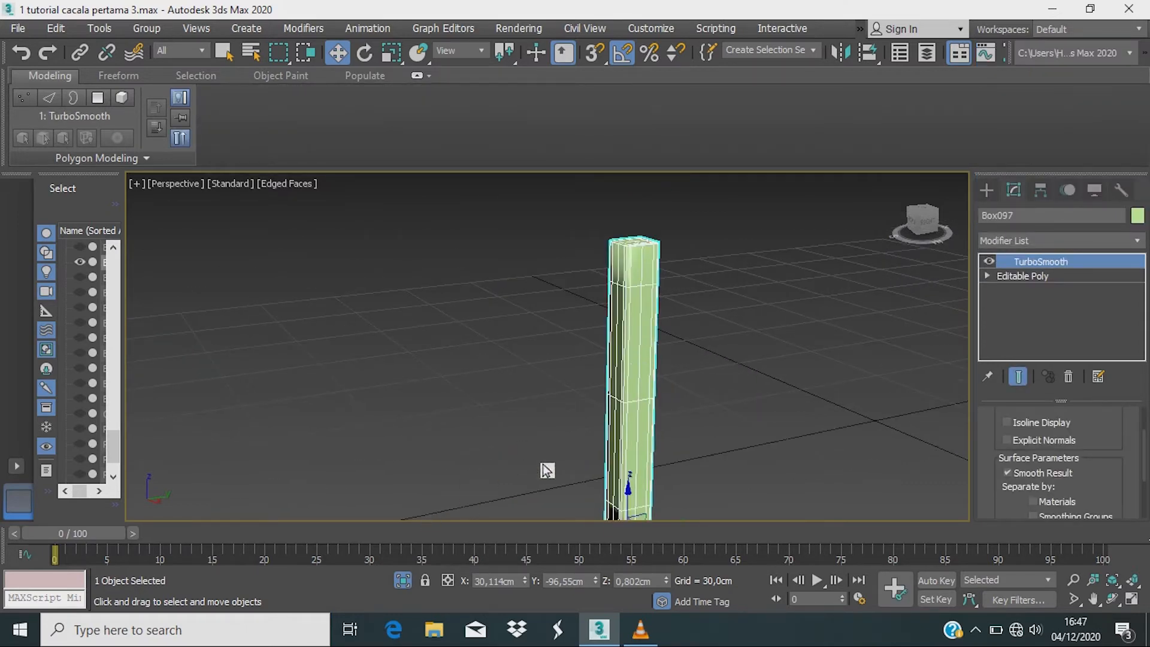
pyautogui.scroll(3, 637, 445)
pyautogui.scroll(-2, 636, 446)
pyautogui.moveTo(637, 446); pyautogui.dragTo(689, 294, button='middle')
pyautogui.scroll(7, 653, 441)
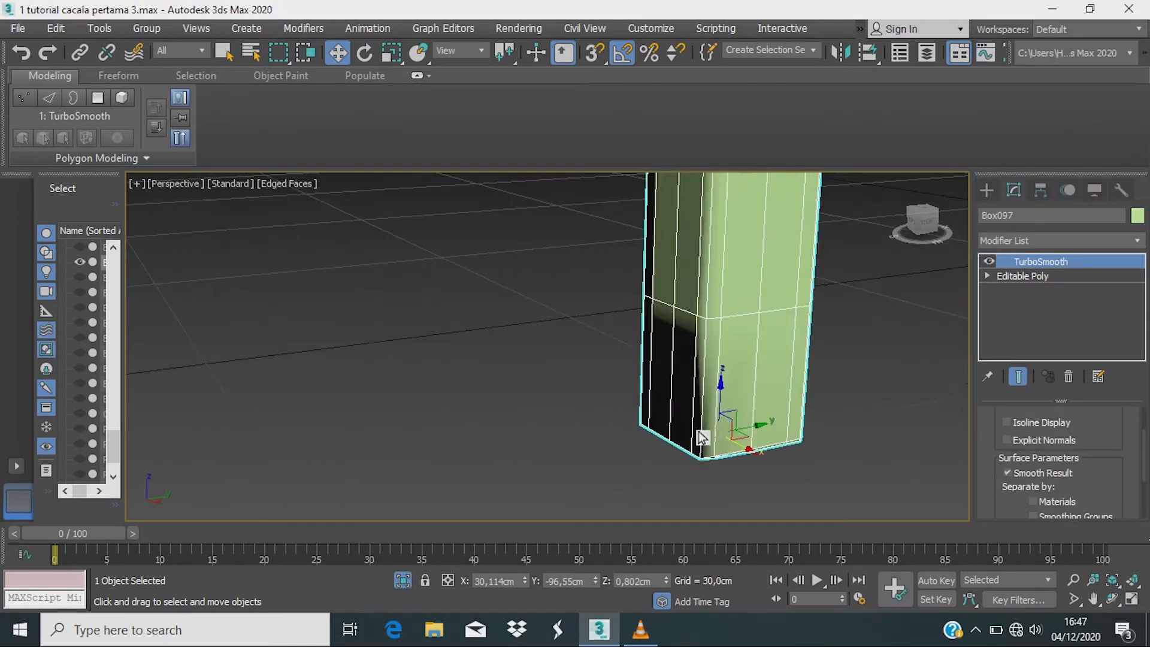
pyautogui.keyDown('alt'); pyautogui.moveTo(703, 438); pyautogui.dragTo(760, 352, button='middle'); pyautogui.keyUp('alt')
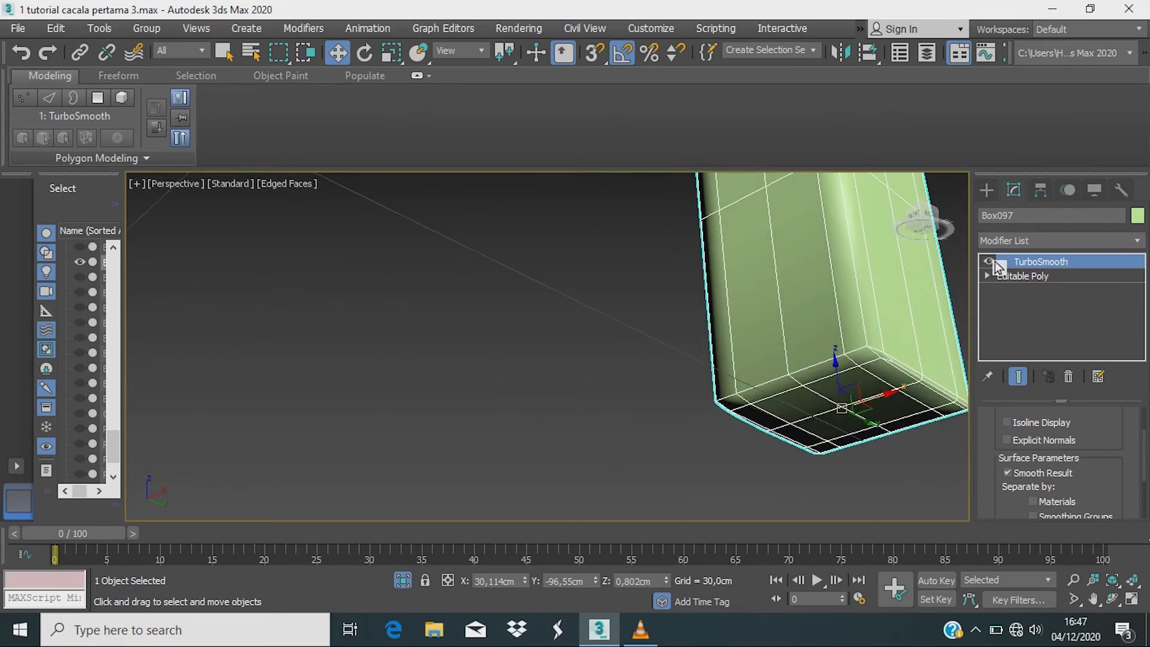
# Step: Disable TurboSmooth and add the missing vertical support loop on the leg's Editable Poly level with Swift Loop
pyautogui.click(993, 262)
pyautogui.keyDown('alt'); pyautogui.moveTo(866, 372); pyautogui.dragTo(816, 399, button='middle'); pyautogui.keyUp('alt')
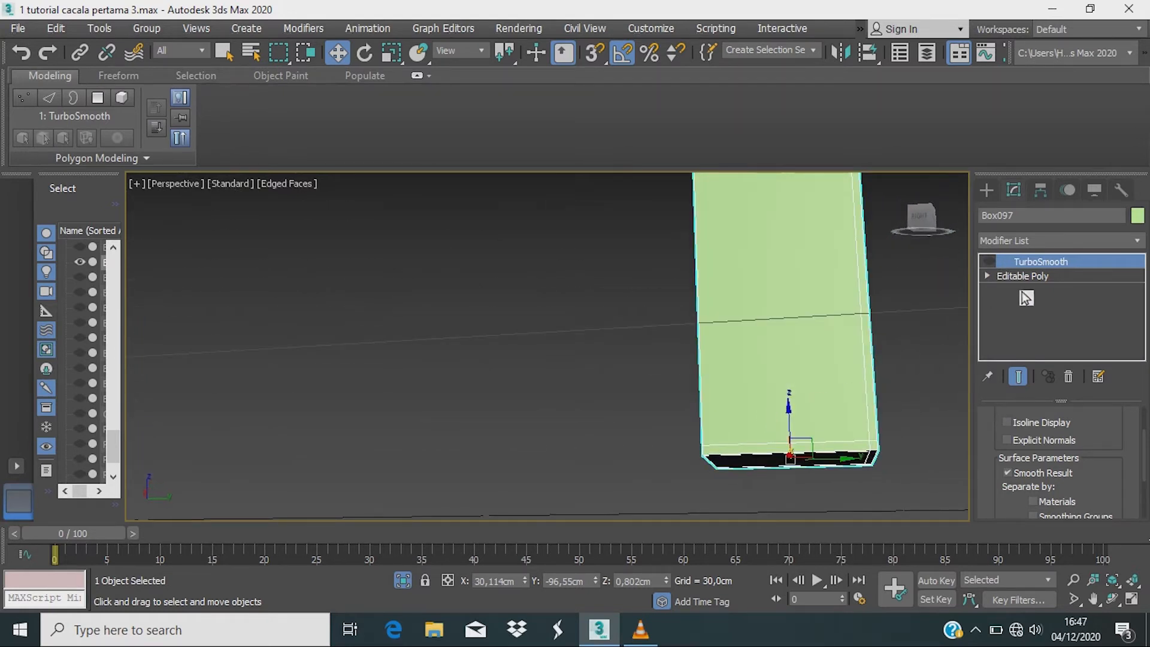
pyautogui.click(1027, 277)
pyautogui.keyDown('alt'); pyautogui.moveTo(746, 414); pyautogui.dragTo(738, 430, button='middle'); pyautogui.keyUp('alt')
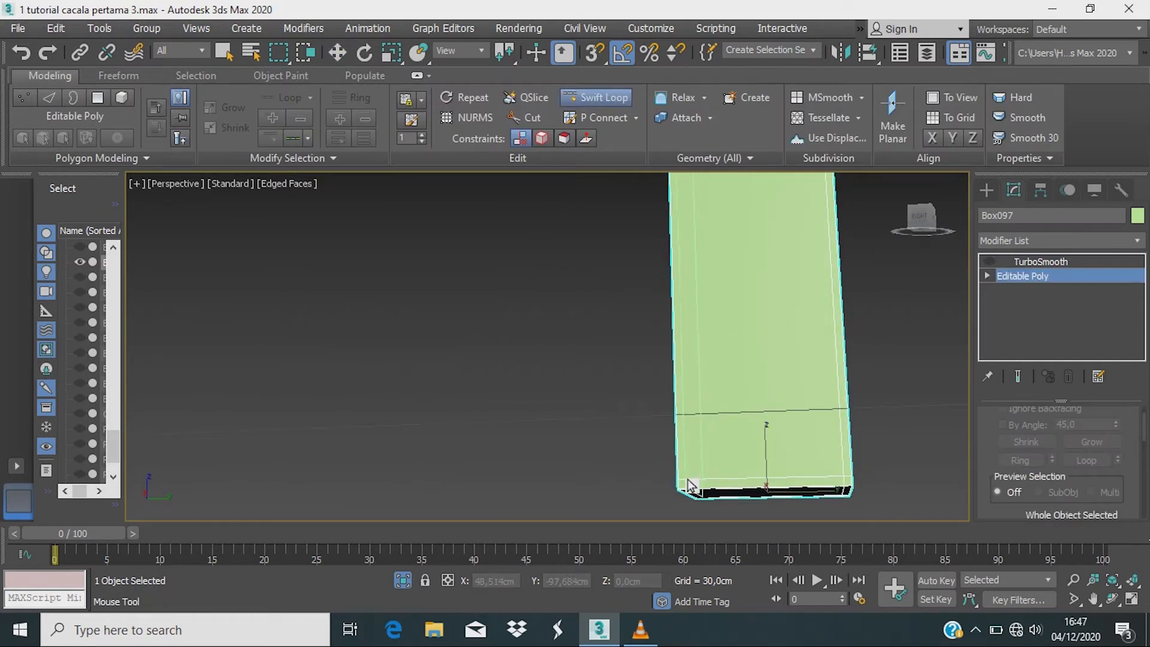
pyautogui.keyDown('alt'); pyautogui.moveTo(567, 461); pyautogui.dragTo(622, 403, button='middle'); pyautogui.keyUp('alt')
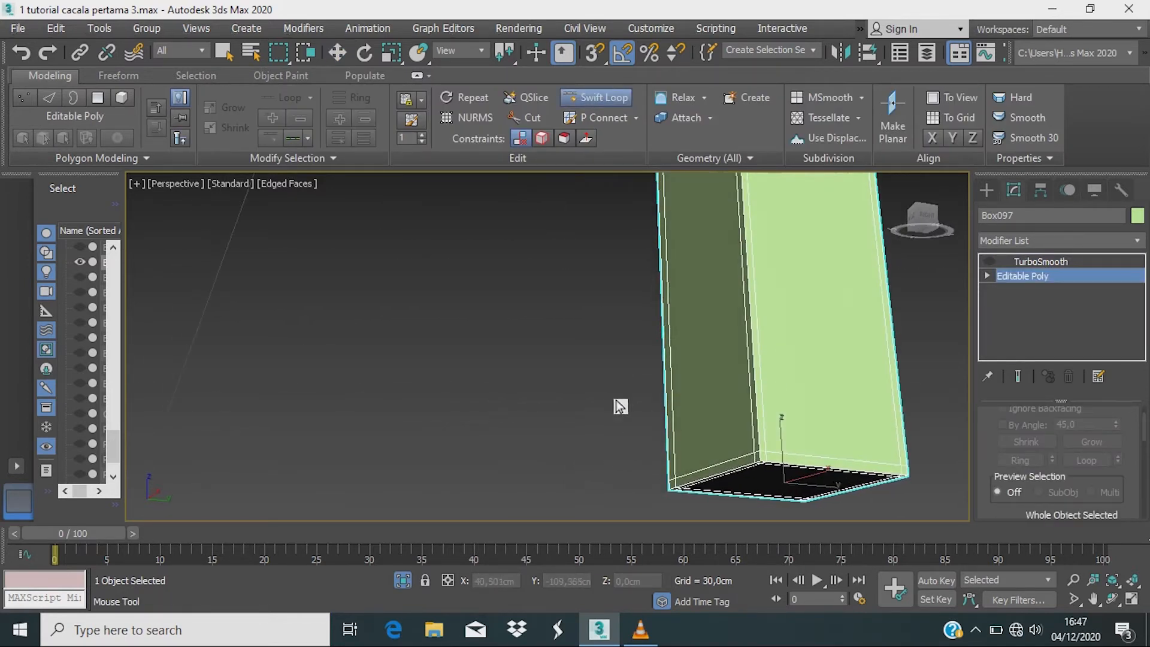
pyautogui.press('w')
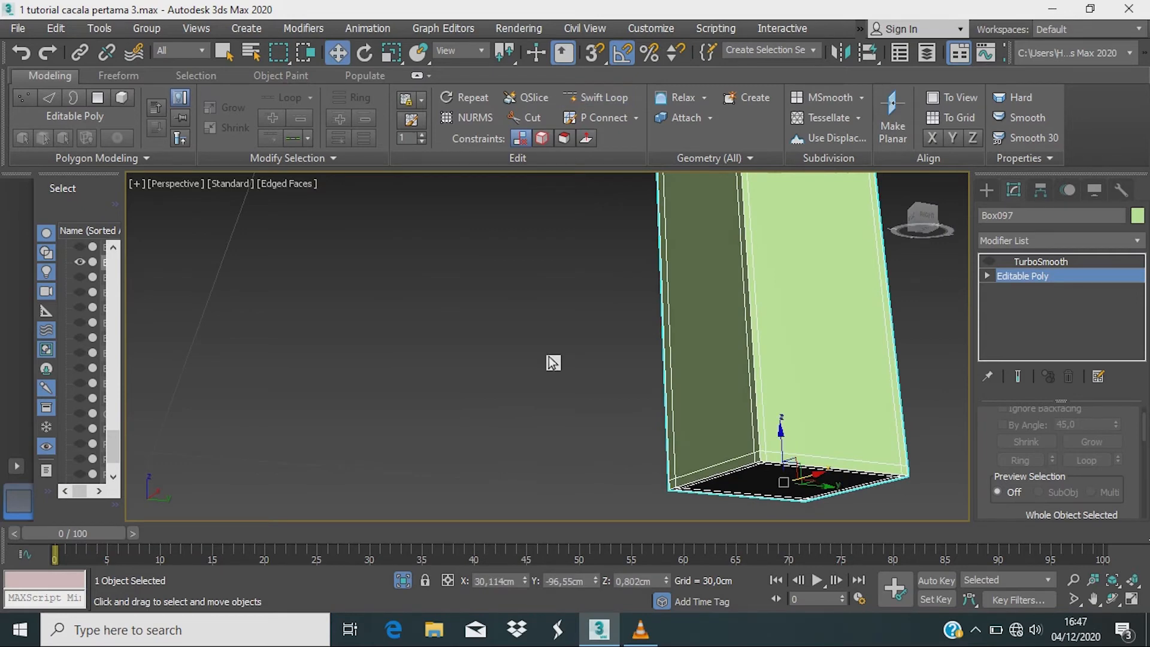
# Step: Re-enable TurboSmooth on the leg and end its isolation to show the full scene
pyautogui.click(1058, 262)
pyautogui.click(991, 262)
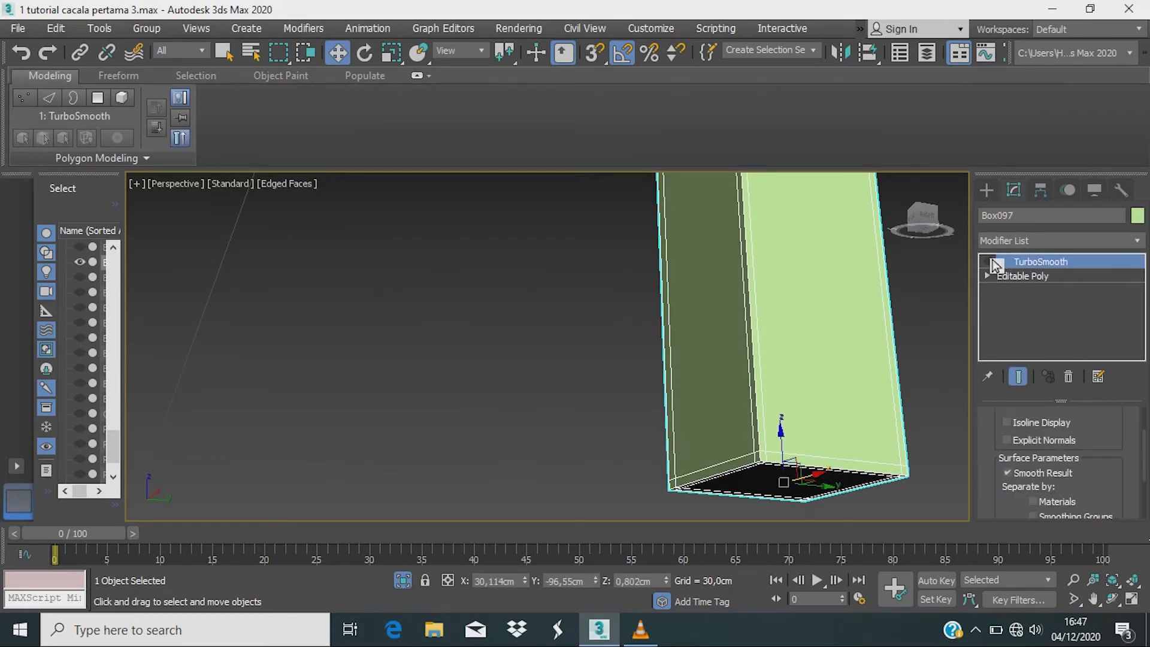
pyautogui.keyDown('alt'); pyautogui.moveTo(834, 452); pyautogui.dragTo(667, 566, button='middle'); pyautogui.keyUp('alt')
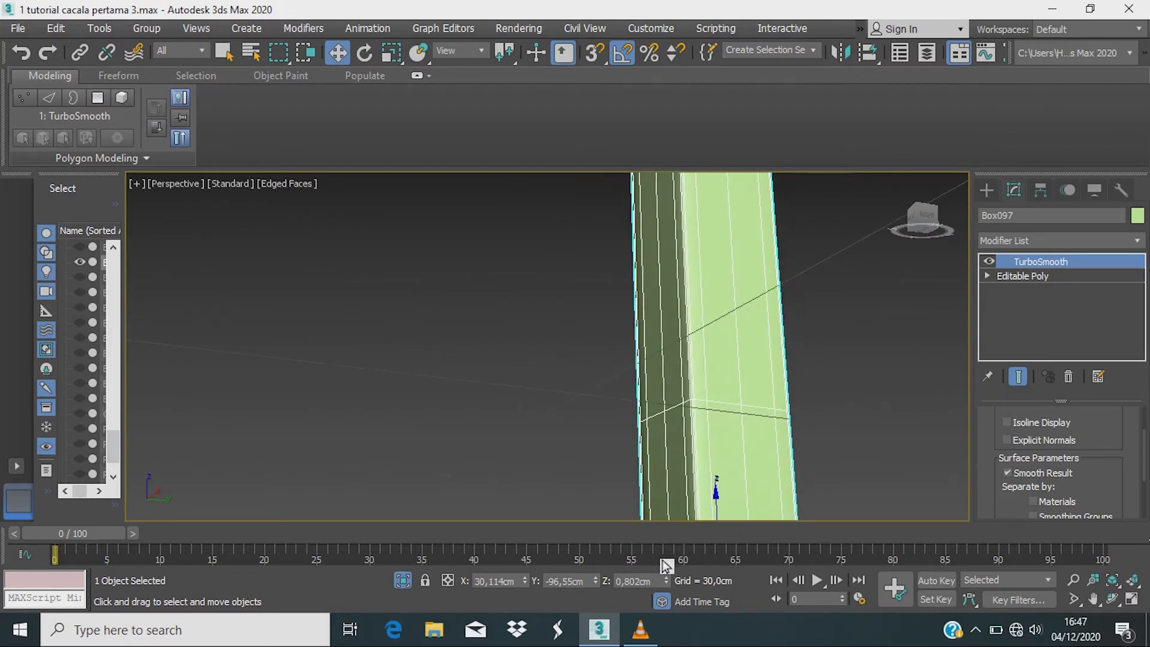
pyautogui.keyDown('alt'); pyautogui.moveTo(797, 421); pyautogui.dragTo(746, 506, button='middle'); pyautogui.keyUp('alt')
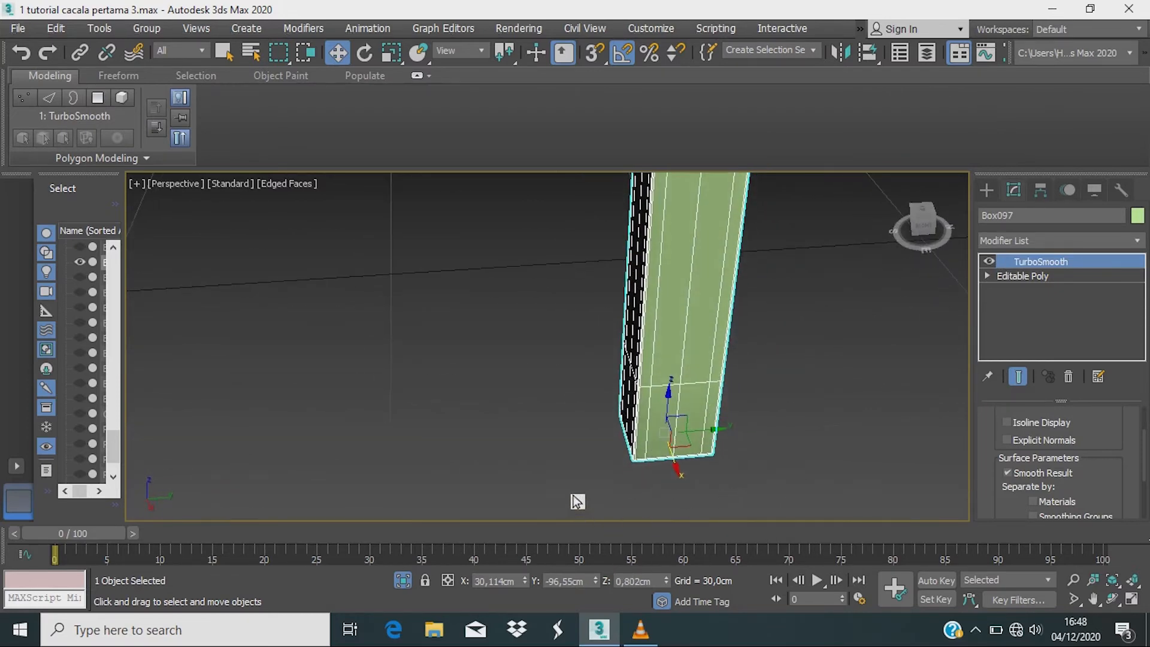
pyautogui.click(417, 579)
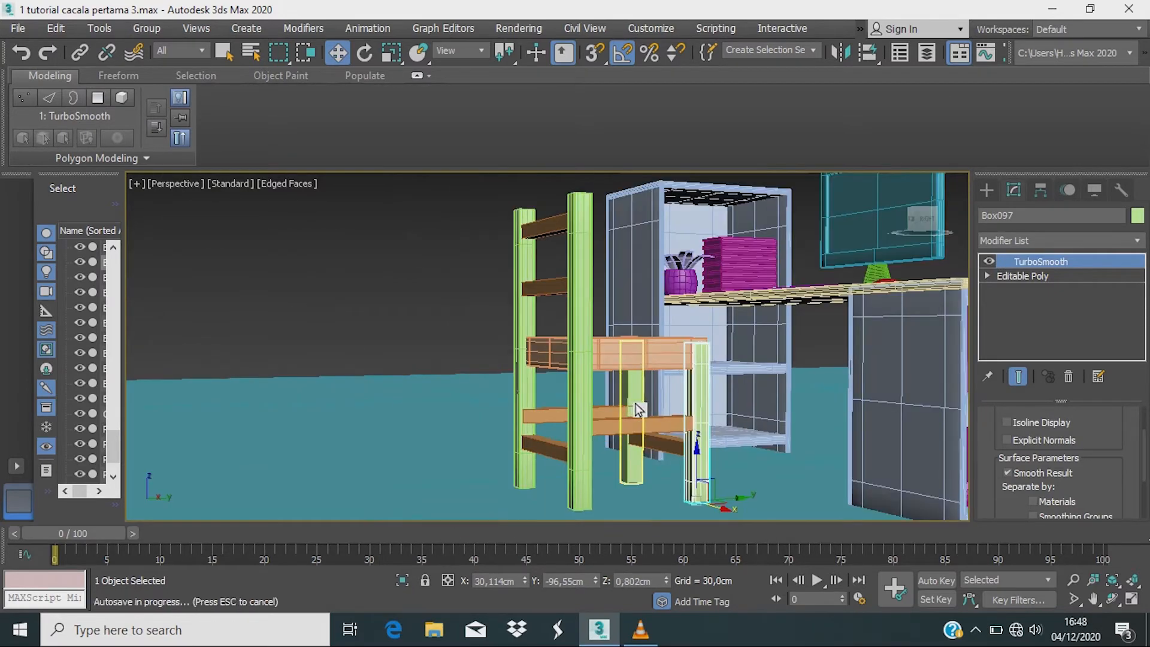
# Step: Delete the unsmoothed front leg on the chair's negative-X side
pyautogui.keyDown('alt'); pyautogui.moveTo(706, 462); pyautogui.dragTo(697, 478, button='middle'); pyautogui.keyUp('alt')
pyautogui.click(651, 396)
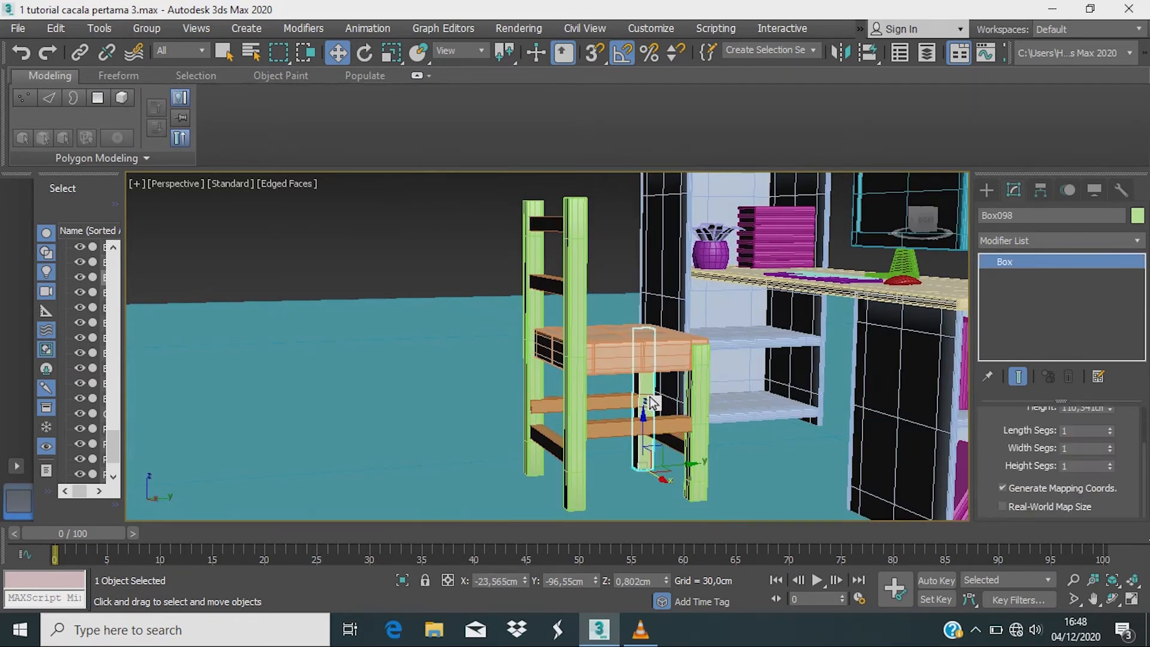
pyautogui.press('Delete')
# Step: Clone the smoothed front leg as a copy along X to the opposite front corner, placing it at about X -23.41 cm
pyautogui.click(689, 470)
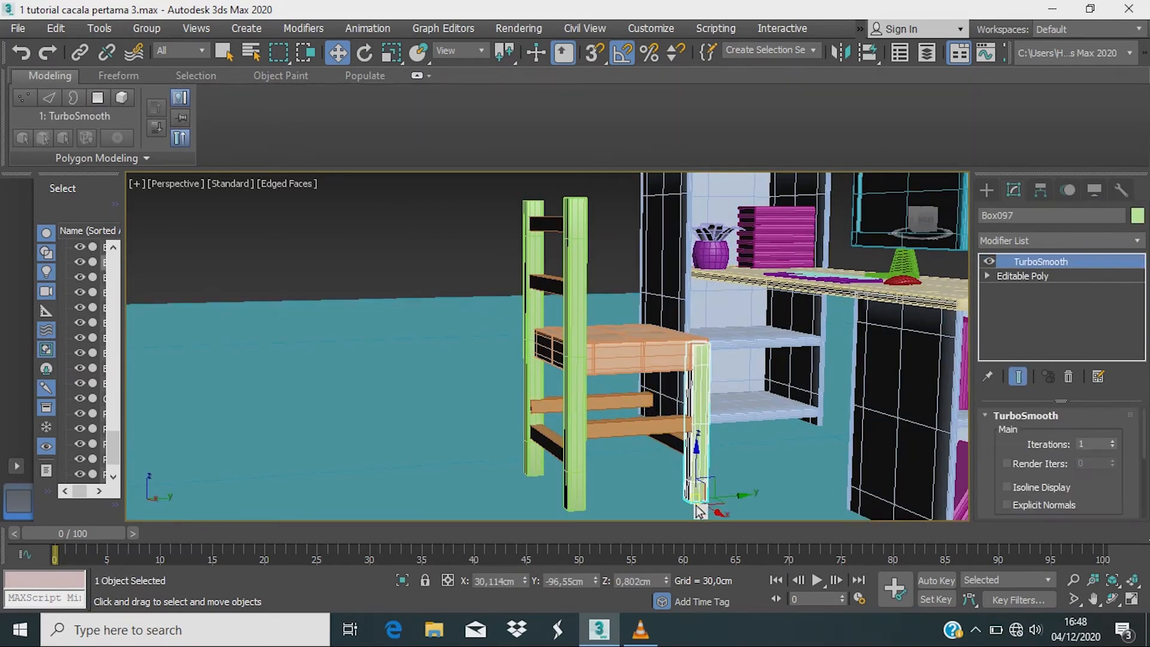
pyautogui.keyDown('shift'); pyautogui.moveTo(707, 513); pyautogui.dragTo(657, 466); pyautogui.keyUp('shift')
pyautogui.click(585, 387)
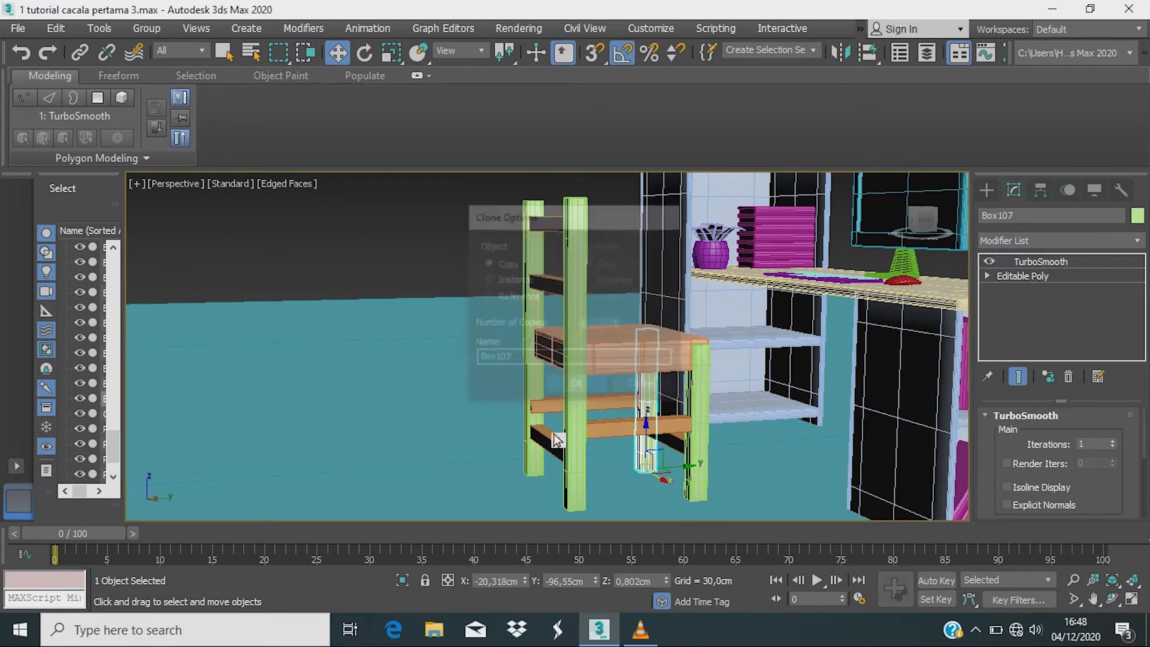
pyautogui.keyDown('alt'); pyautogui.moveTo(557, 442); pyautogui.dragTo(710, 489, button='middle'); pyautogui.keyUp('alt')
pyautogui.scroll(8, 688, 480)
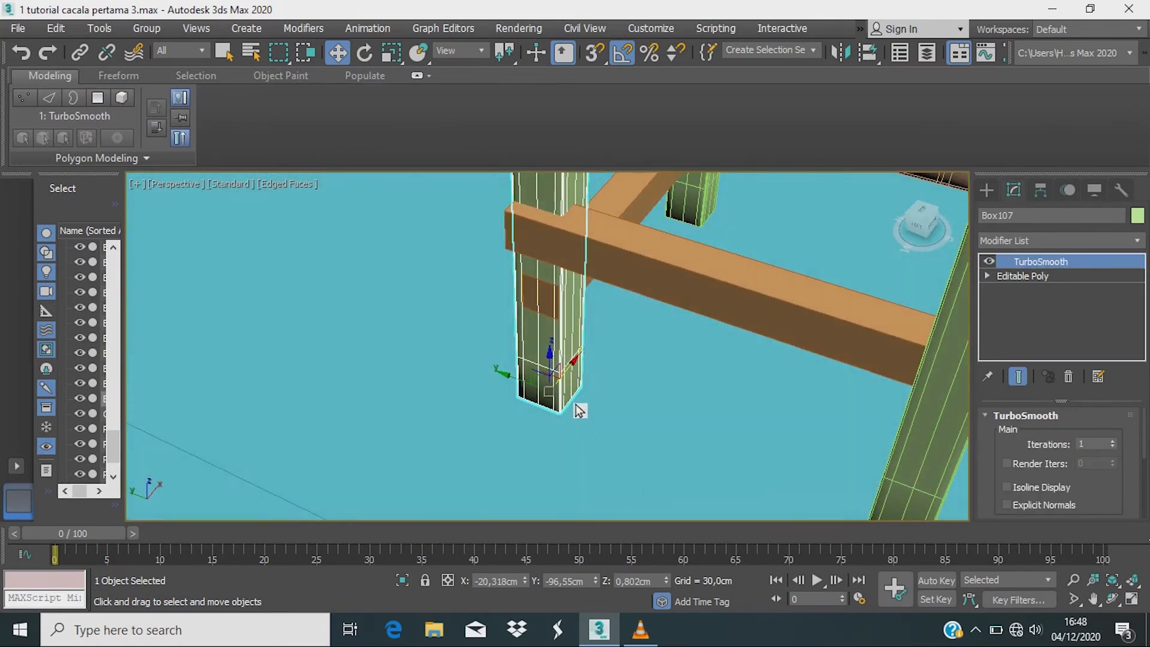
pyautogui.moveTo(563, 376); pyautogui.dragTo(550, 391)
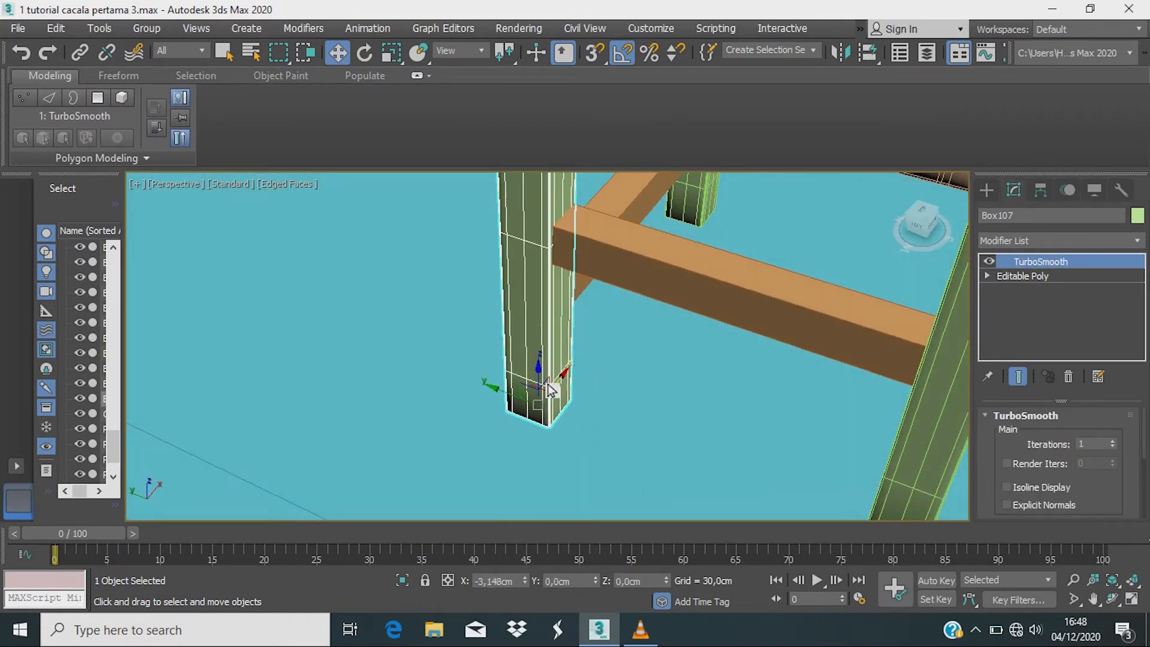
pyautogui.keyDown('alt'); pyautogui.moveTo(552, 390); pyautogui.dragTo(621, 360, button='middle'); pyautogui.keyUp('alt')
pyautogui.scroll(-5, 620, 361)
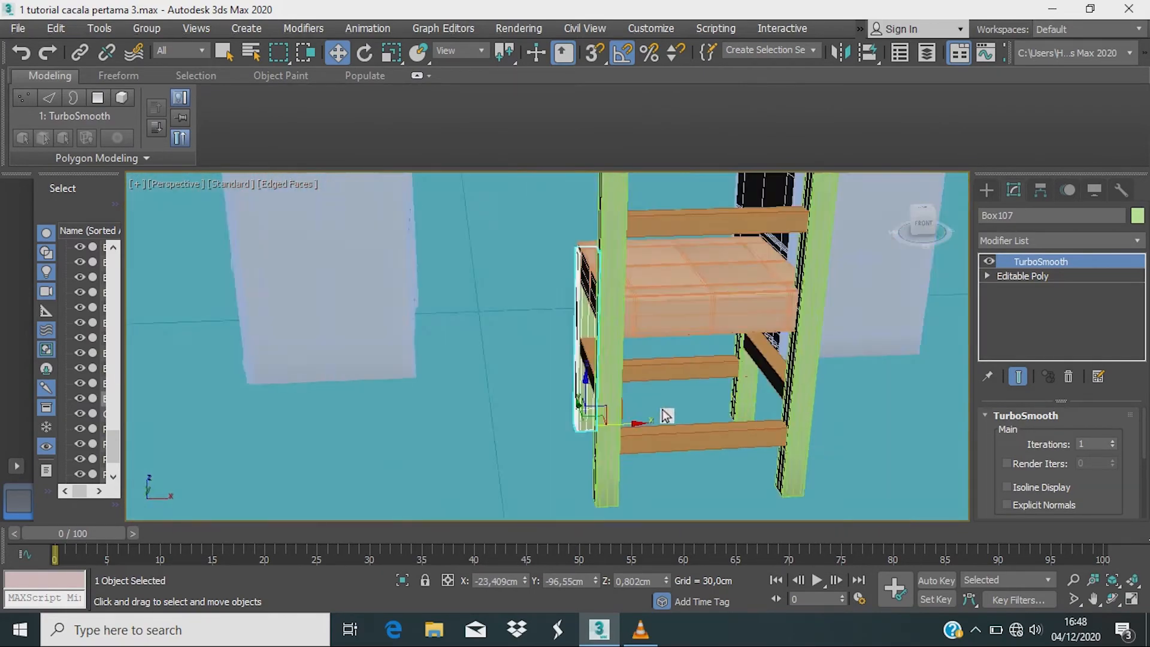
# Step: Convert the lower rear stretcher between the tall posts to Editable Poly, start Swift Loop and isolate the stretcher
pyautogui.keyDown('alt'); pyautogui.moveTo(667, 416); pyautogui.dragTo(669, 434, button='middle'); pyautogui.keyUp('alt')
pyautogui.scroll(5, 667, 436)
pyautogui.click(667, 448)
pyautogui.click(667, 448)
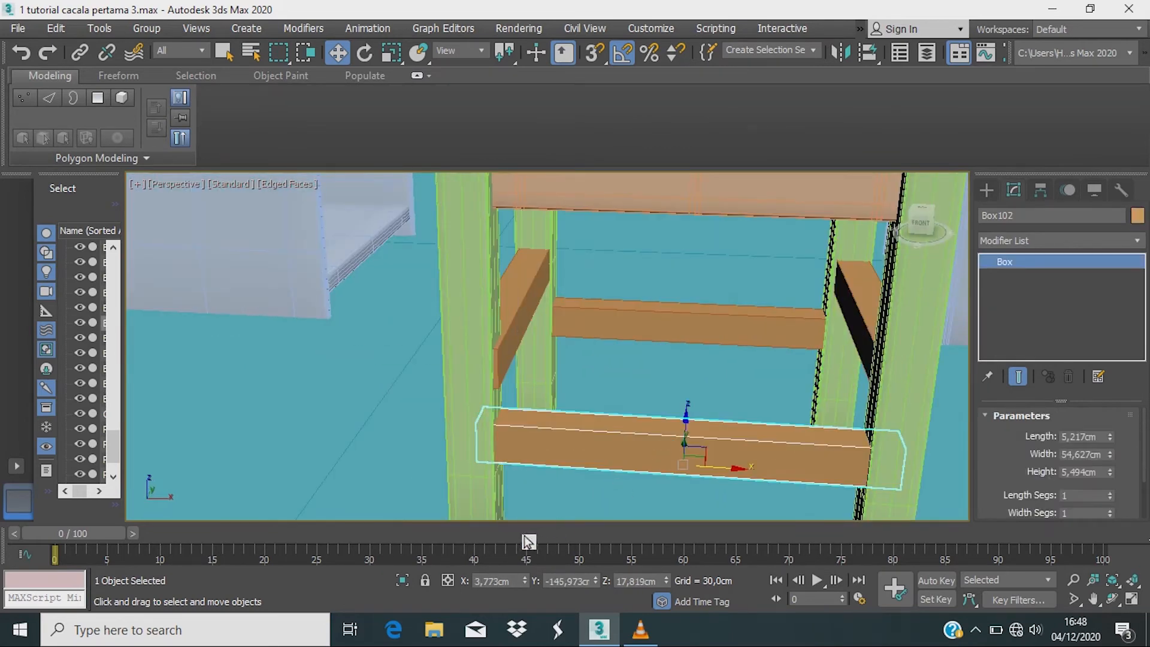
pyautogui.moveTo(634, 403); pyautogui.dragTo(657, 342, button='middle')
pyautogui.rightClick(685, 277)
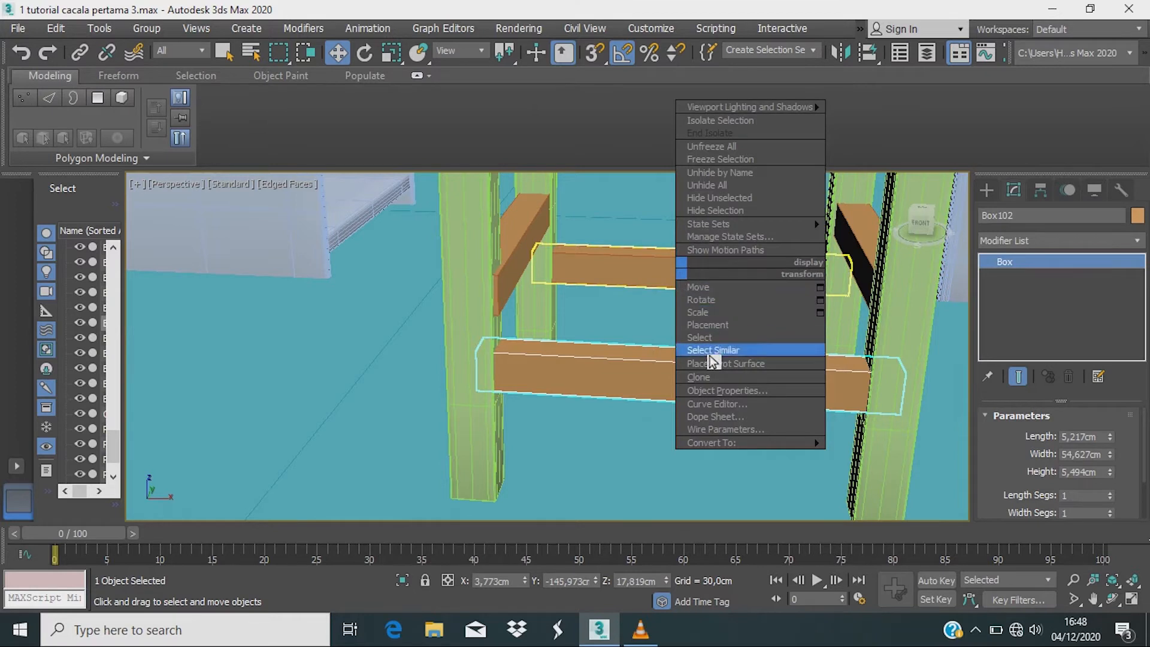
pyautogui.moveTo(719, 447)
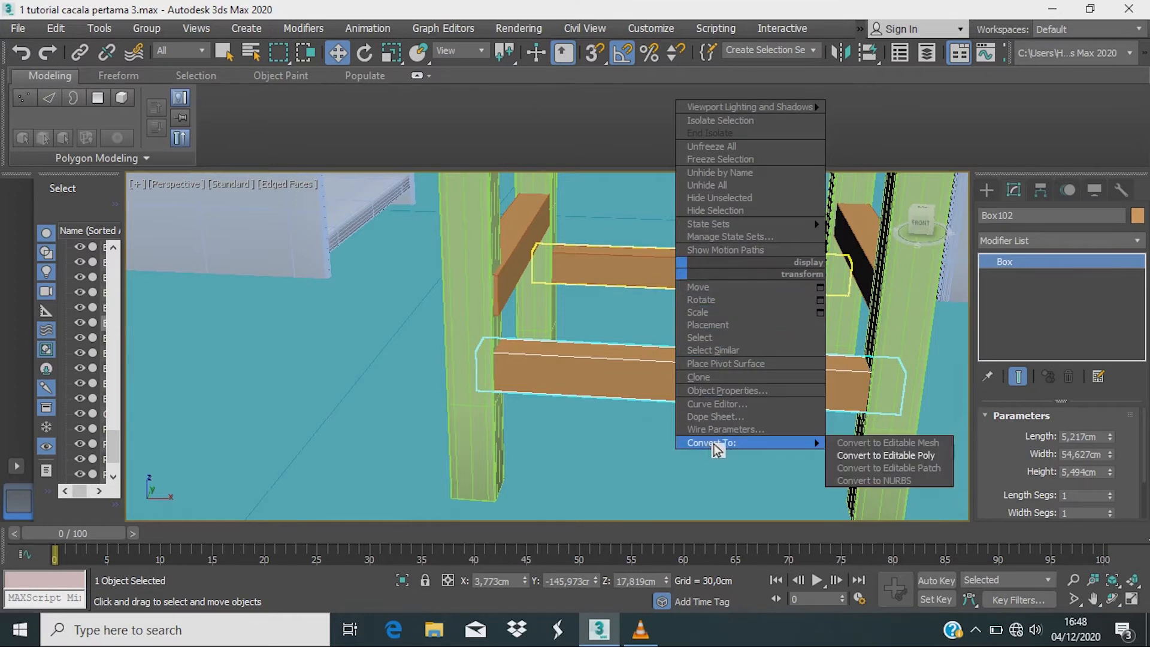
pyautogui.click(875, 455)
pyautogui.click(593, 99)
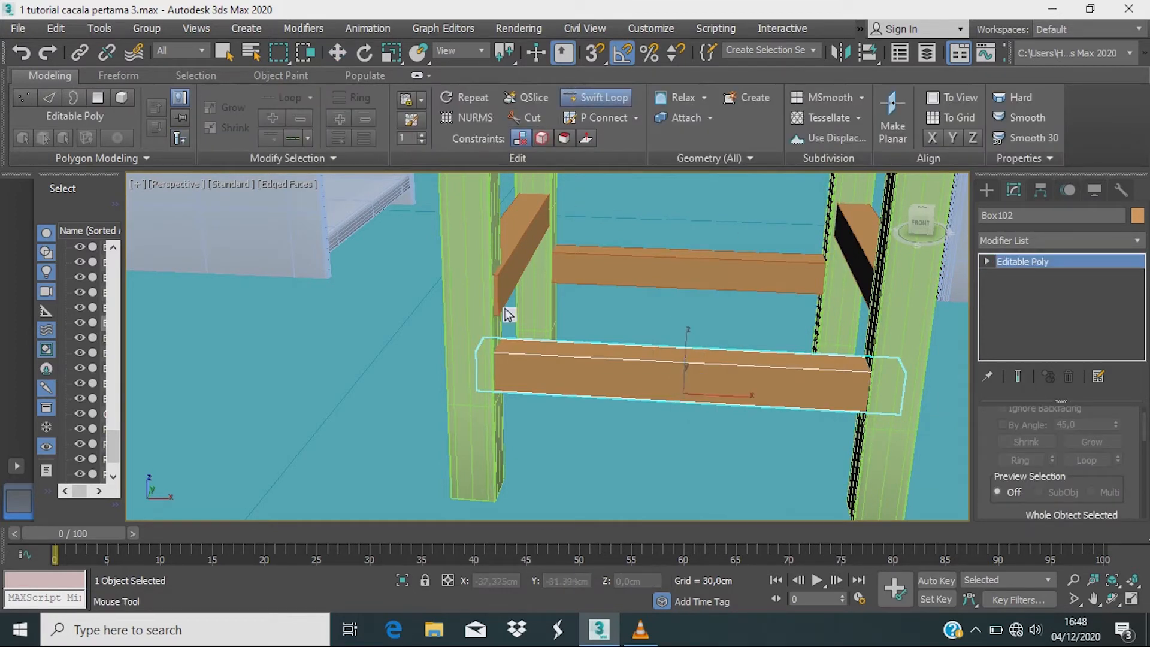
pyautogui.click(402, 580)
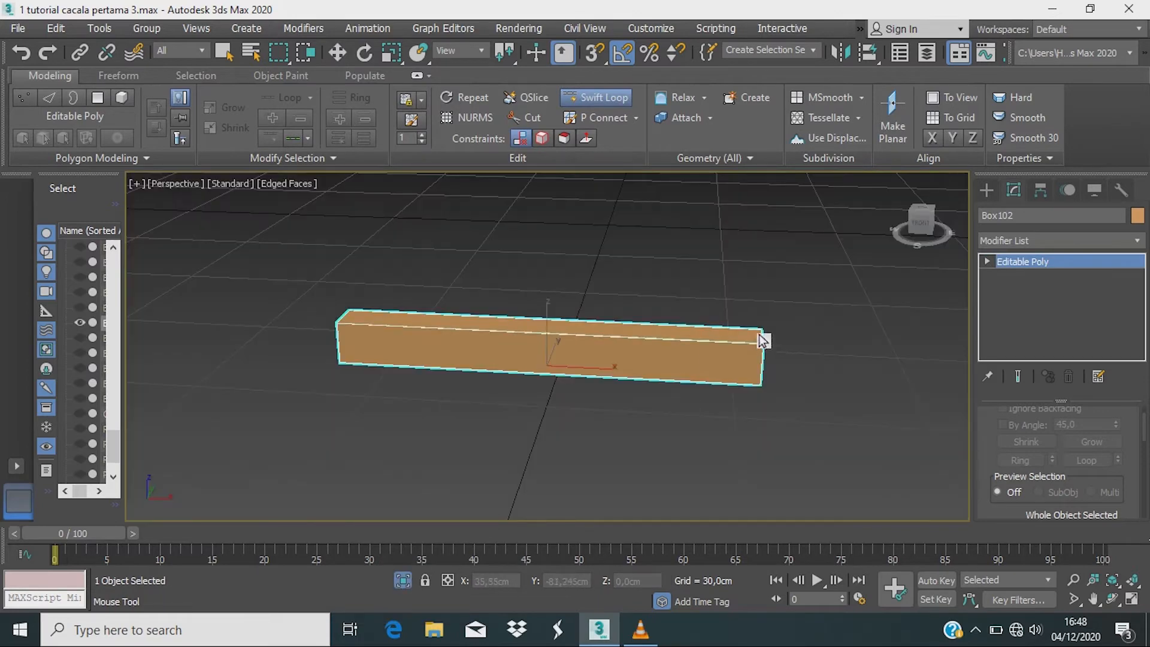
# Step: Add support loops close to the stretcher's positive-X end and its upper long edges with Swift Loop
pyautogui.scroll(3, 771, 390)
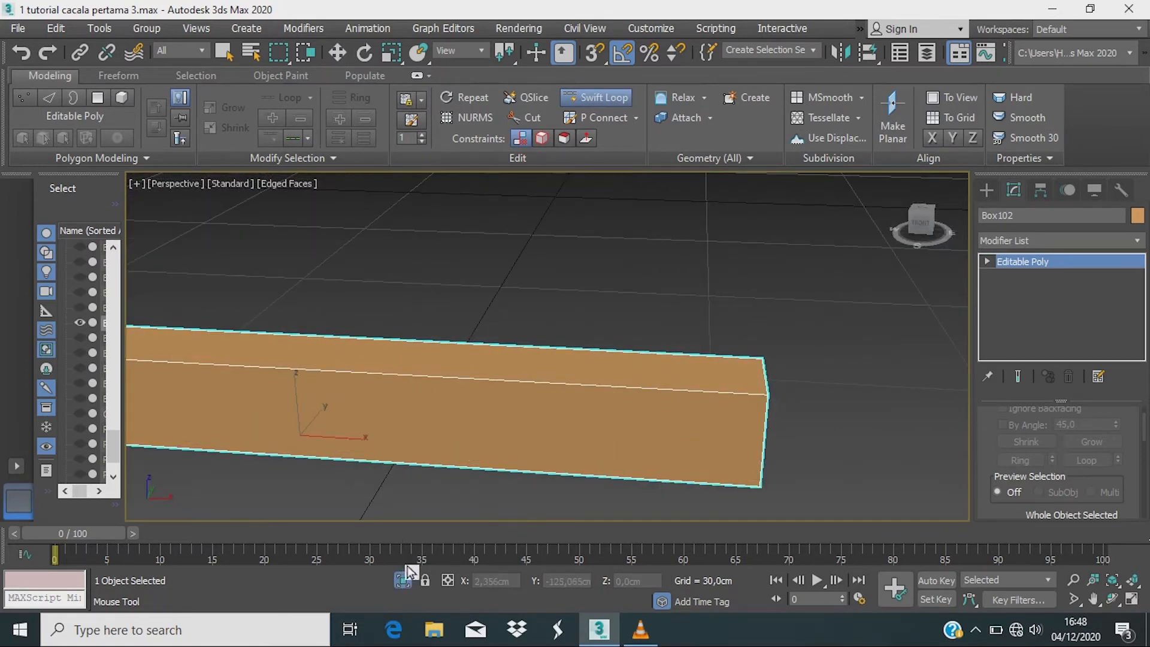
pyautogui.moveTo(774, 432); pyautogui.dragTo(754, 374, button='middle')
pyautogui.scroll(2, 754, 368)
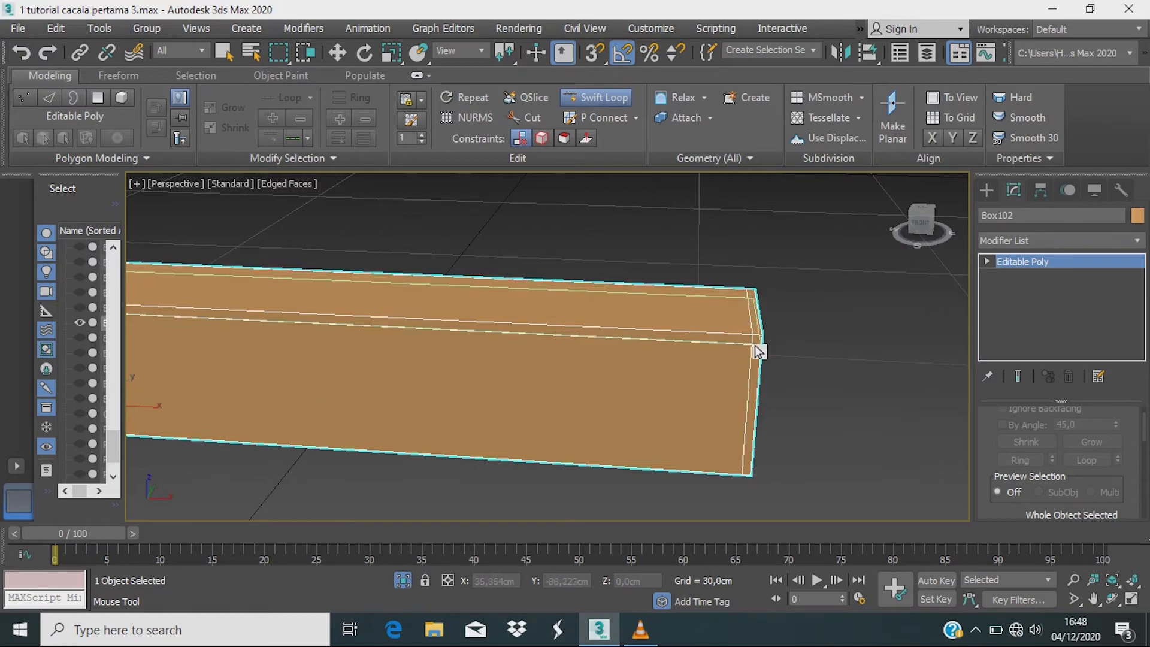
# Step: Add the remaining Swift Loop support loops at the stretcher's negative-X end and along its long edges
pyautogui.moveTo(817, 375)
pyautogui.keyDown('alt'); pyautogui.mouseDown(button='middle')
pyautogui.moveTo(758, 347)
pyautogui.moveTo(706, 365)
pyautogui.moveTo(726, 308)
pyautogui.moveTo(678, 404)
pyautogui.moveTo(591, 375)
pyautogui.moveTo(581, 326)
pyautogui.moveTo(598, 354)
pyautogui.moveTo(729, 369)
pyautogui.moveTo(831, 357)
pyautogui.mouseUp(button='middle'); pyautogui.keyUp('alt')
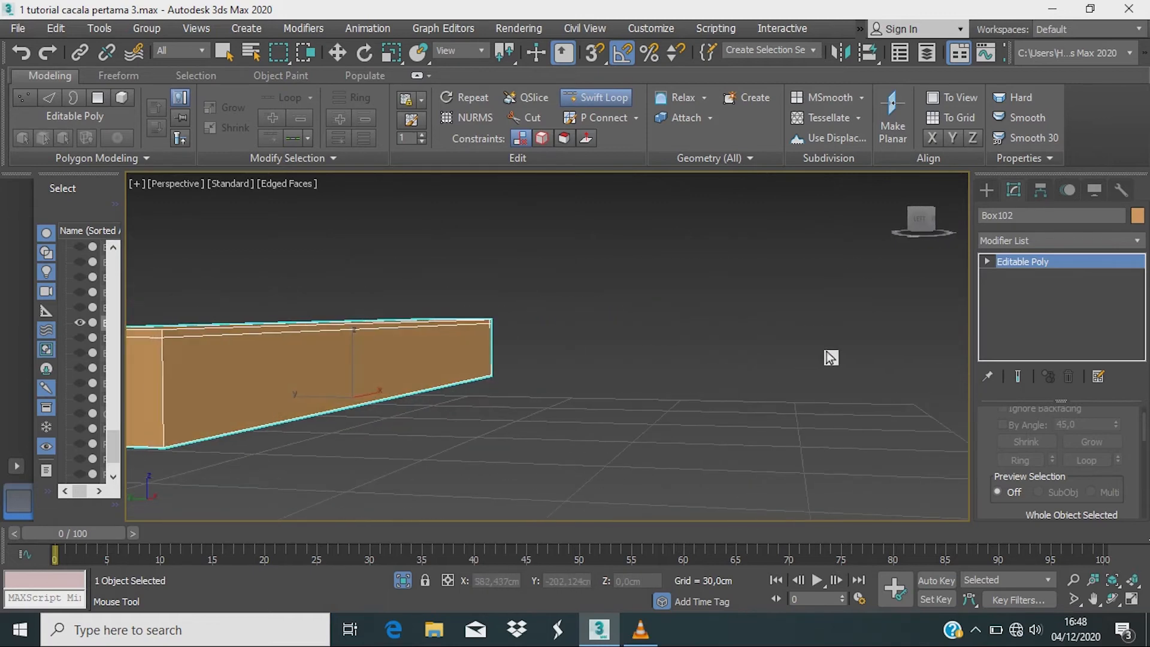
pyautogui.keyDown('alt'); pyautogui.moveTo(311, 401); pyautogui.dragTo(606, 398, button='middle'); pyautogui.keyUp('alt')
pyautogui.scroll(3, 566, 444)
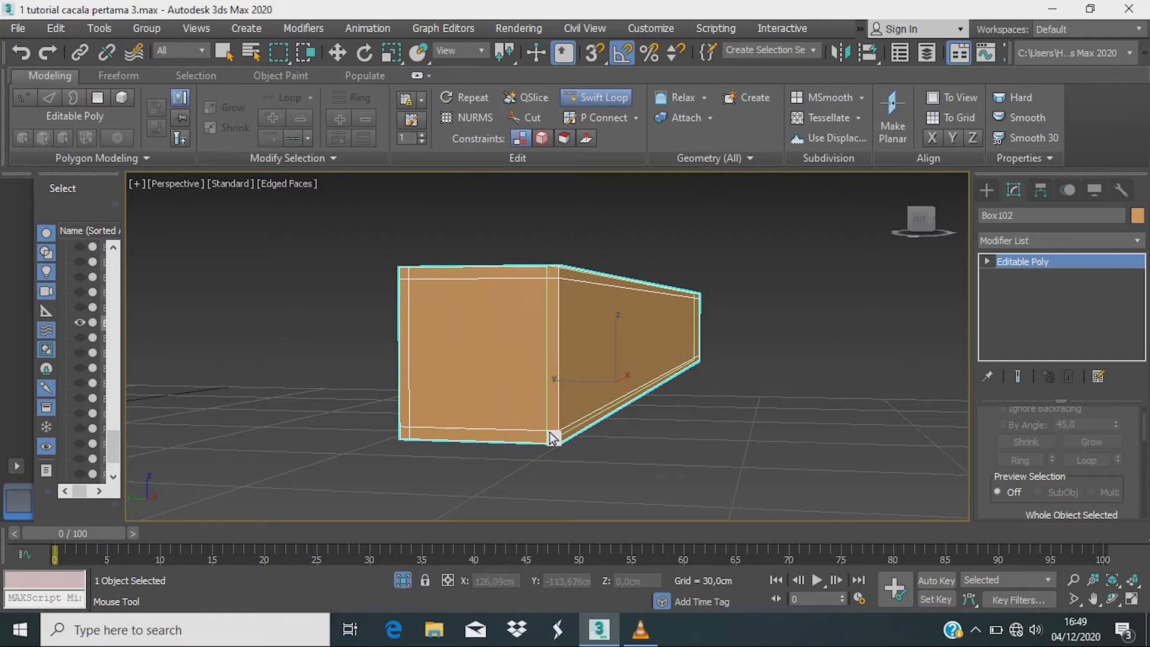
pyautogui.keyDown('alt'); pyautogui.moveTo(628, 426); pyautogui.dragTo(629, 442, button='middle'); pyautogui.keyUp('alt')
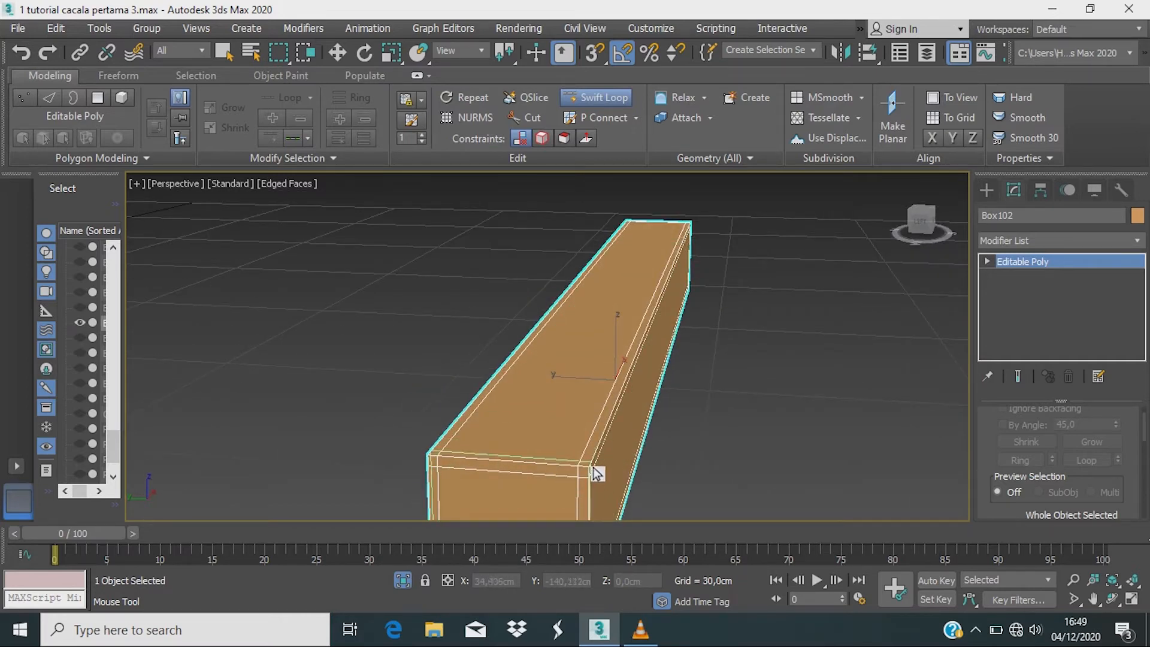
pyautogui.keyDown('alt'); pyautogui.moveTo(599, 475); pyautogui.dragTo(297, 457, button='middle'); pyautogui.keyUp('alt')
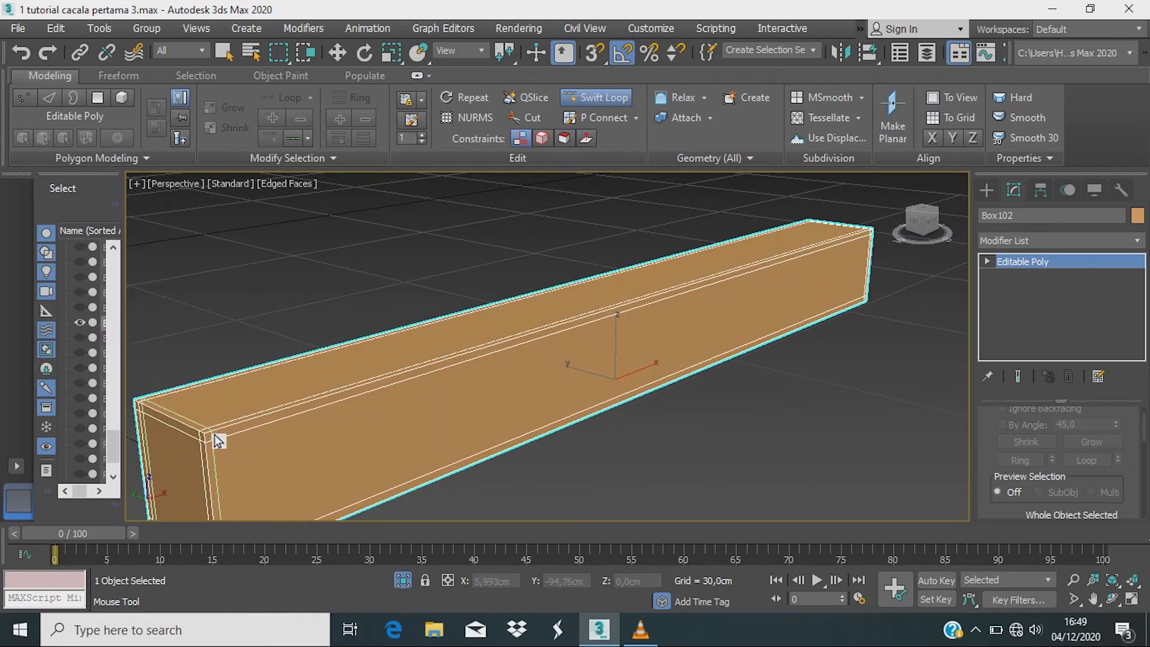
# Step: Examine the stretcher from all sides to check that every edge and both ends have support loops
pyautogui.keyDown('alt'); pyautogui.moveTo(819, 390); pyautogui.dragTo(711, 416, button='middle'); pyautogui.keyUp('alt')
pyautogui.scroll(-6, 743, 423)
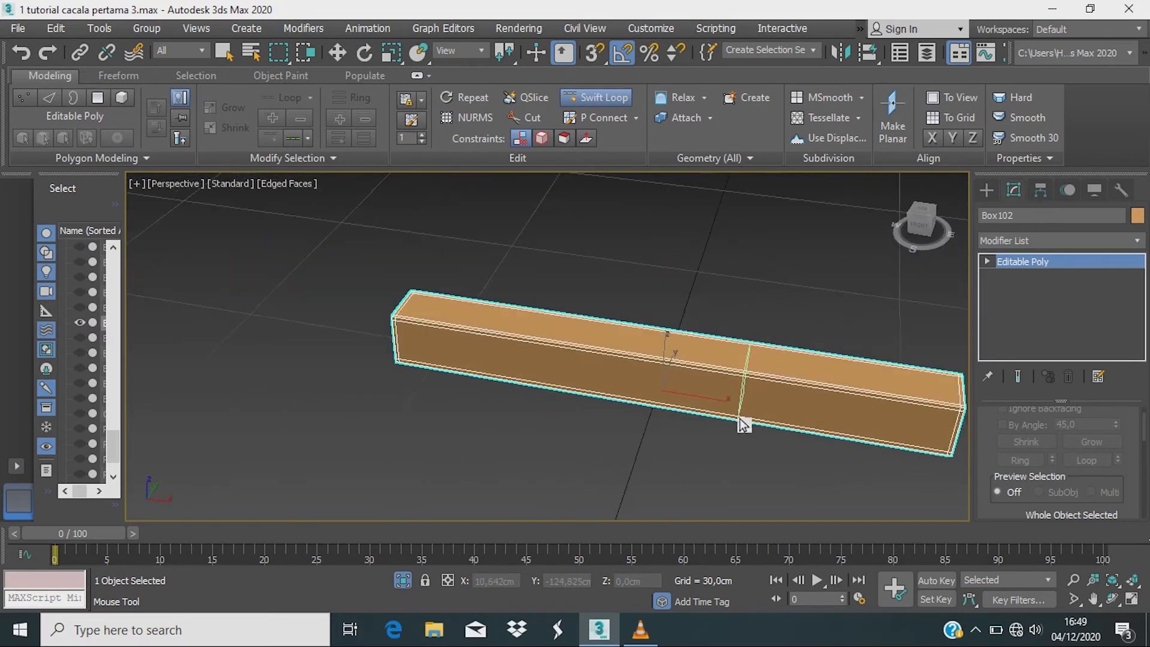
pyautogui.scroll(4, 761, 452)
pyautogui.scroll(-4, 745, 411)
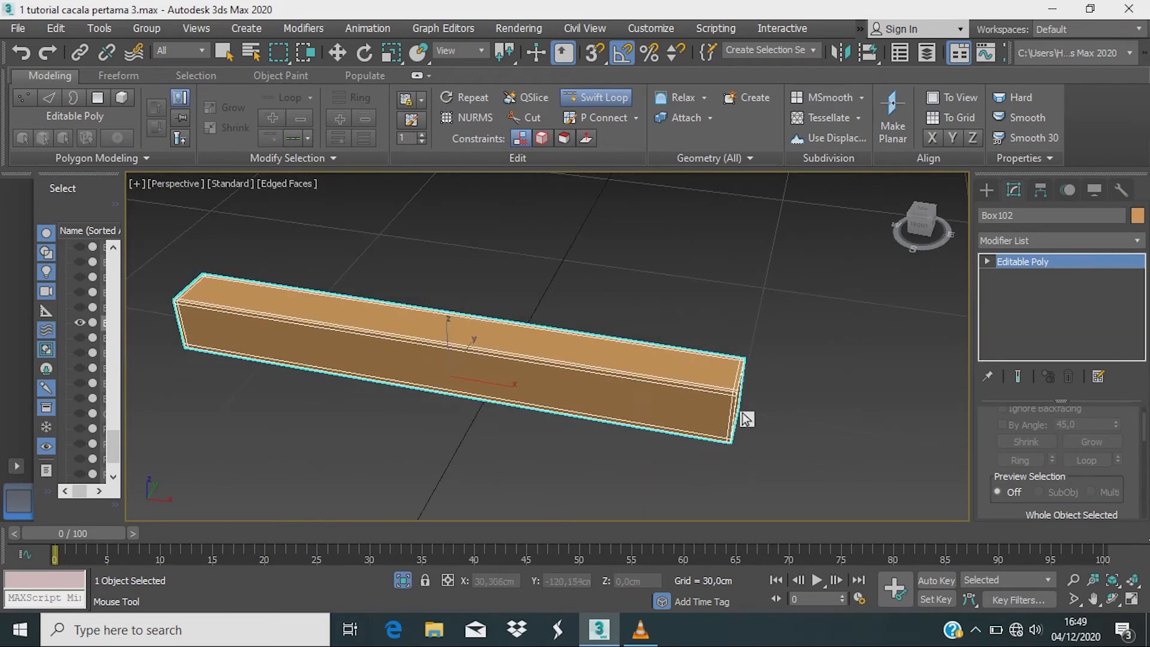
pyautogui.scroll(3, 749, 422)
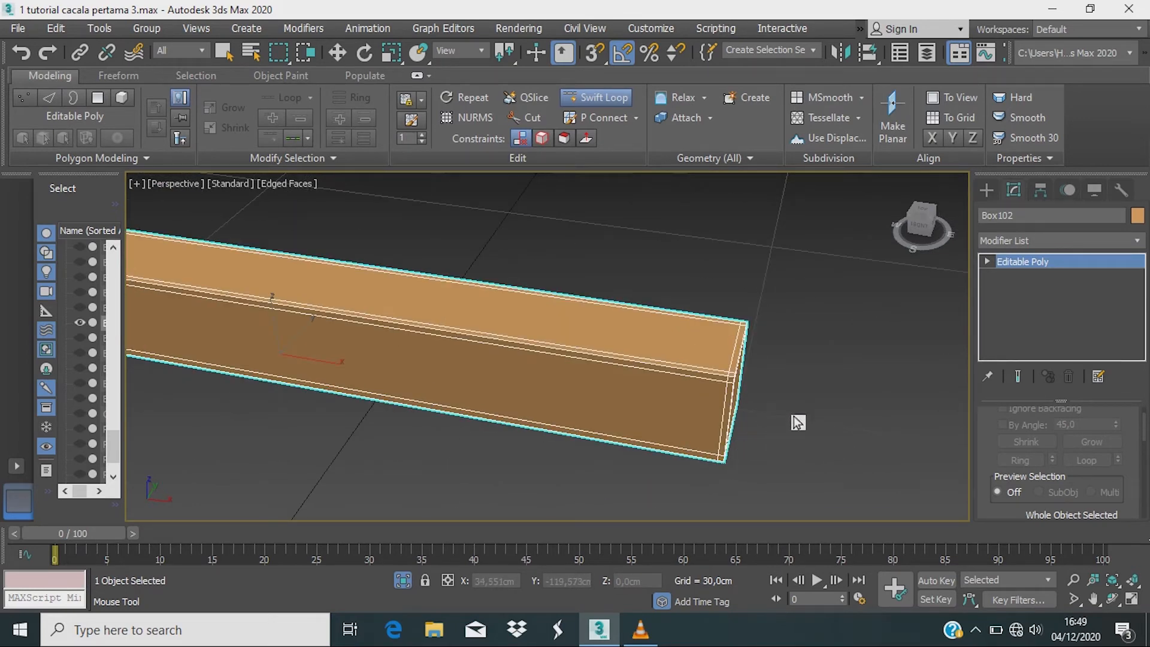
pyautogui.keyDown('alt'); pyautogui.moveTo(799, 423); pyautogui.dragTo(794, 389, button='middle'); pyautogui.keyUp('alt')
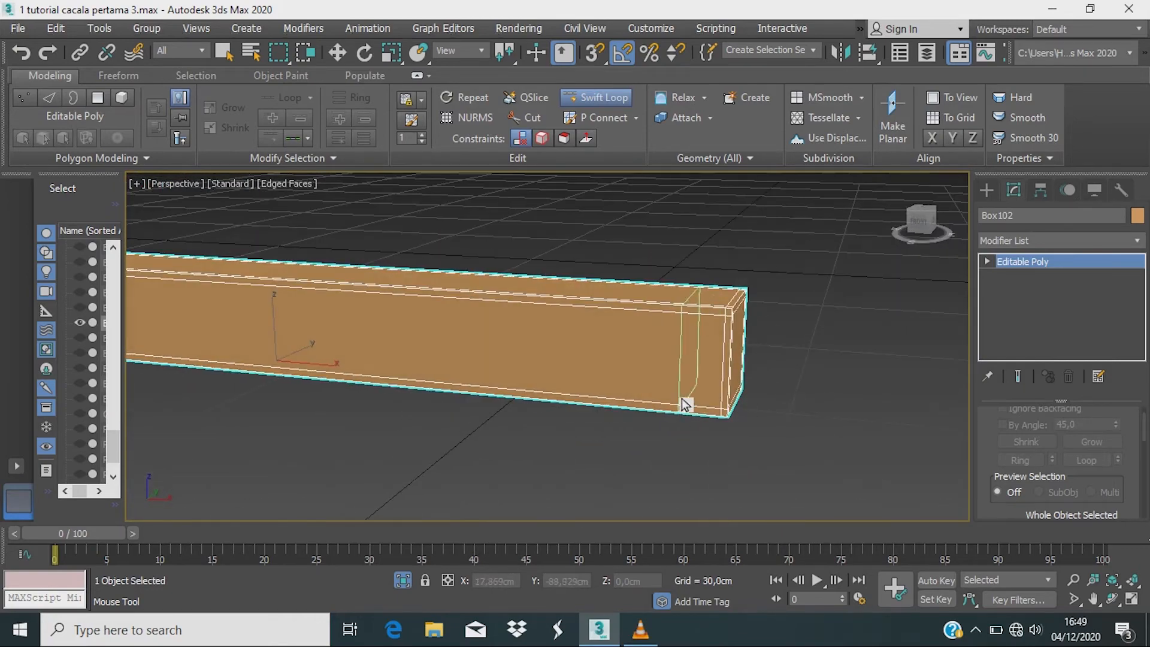
pyautogui.scroll(-4, 778, 418)
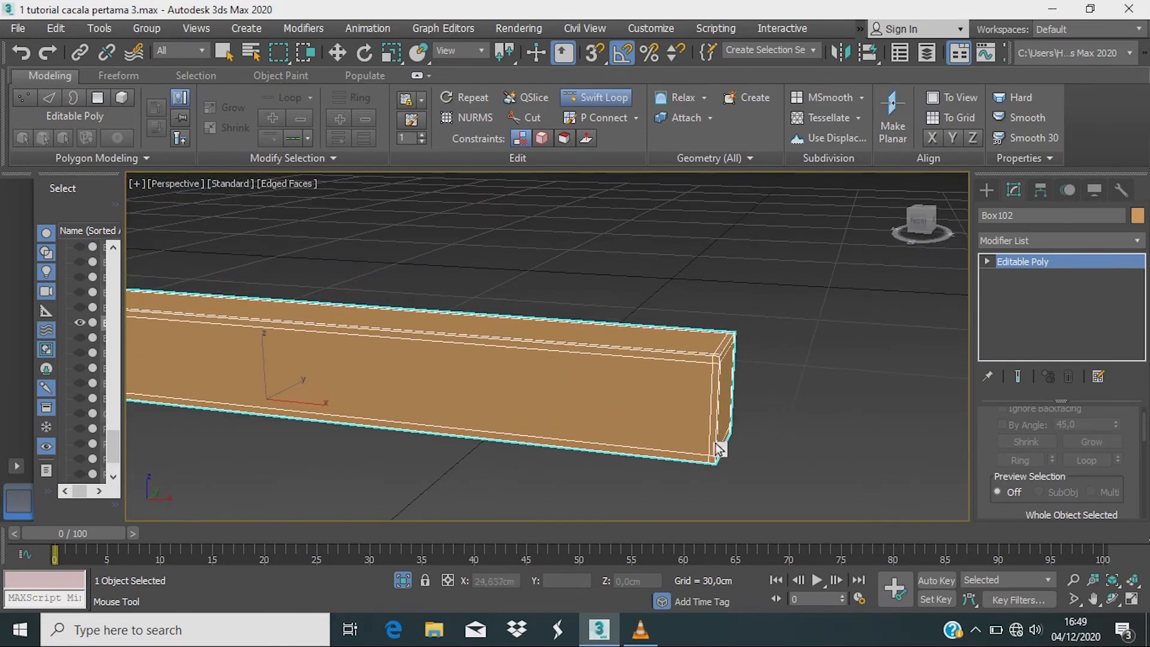
pyautogui.keyDown('alt'); pyautogui.moveTo(689, 419); pyautogui.dragTo(529, 462, button='middle'); pyautogui.keyUp('alt')
pyautogui.scroll(2, 550, 454)
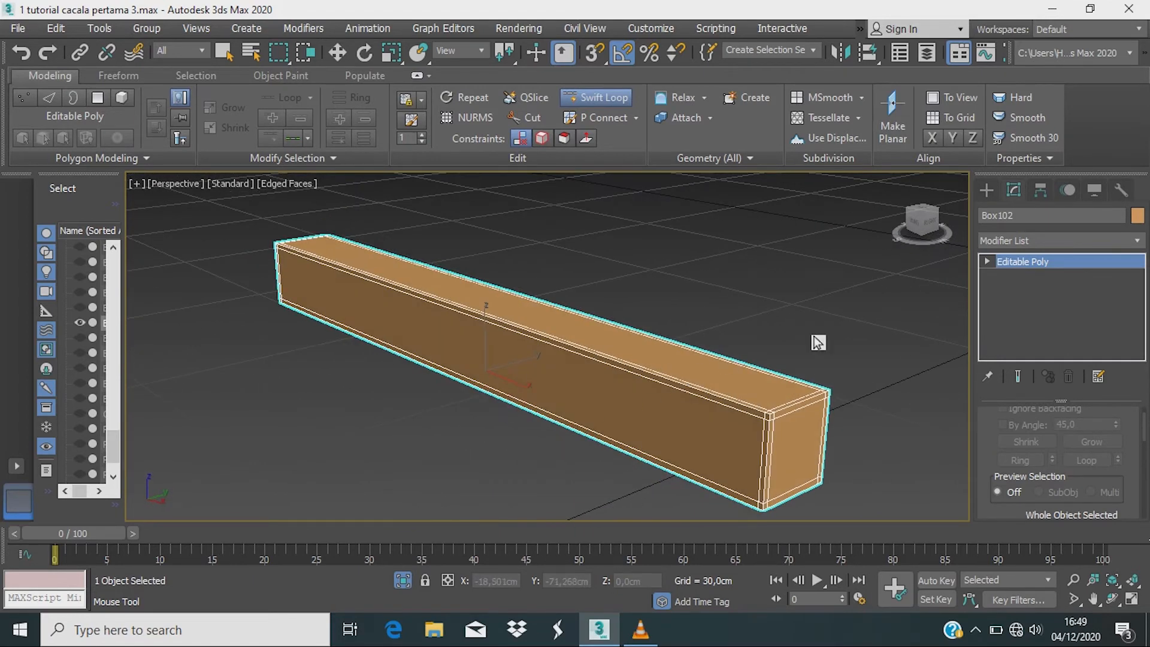
pyautogui.keyDown('alt'); pyautogui.moveTo(821, 342); pyautogui.dragTo(801, 321, button='middle'); pyautogui.keyUp('alt')
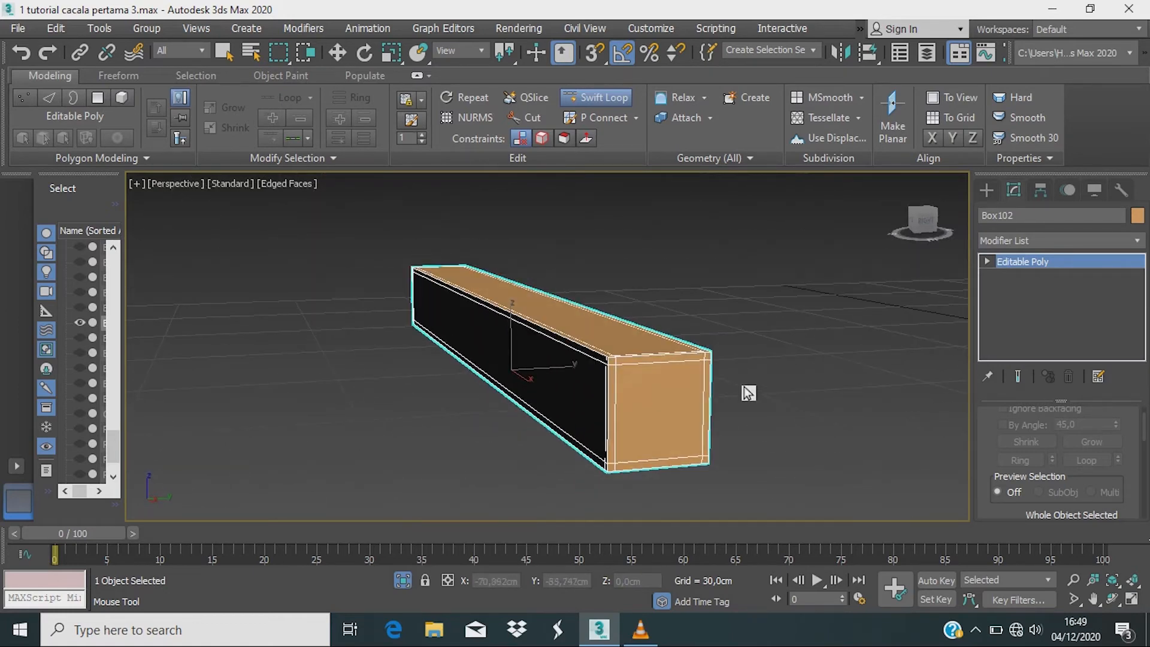
pyautogui.moveTo(929, 237)
pyautogui.mouseDown()
pyautogui.moveTo(938, 269)
pyautogui.moveTo(924, 226)
pyautogui.moveTo(921, 235)
pyautogui.mouseUp()
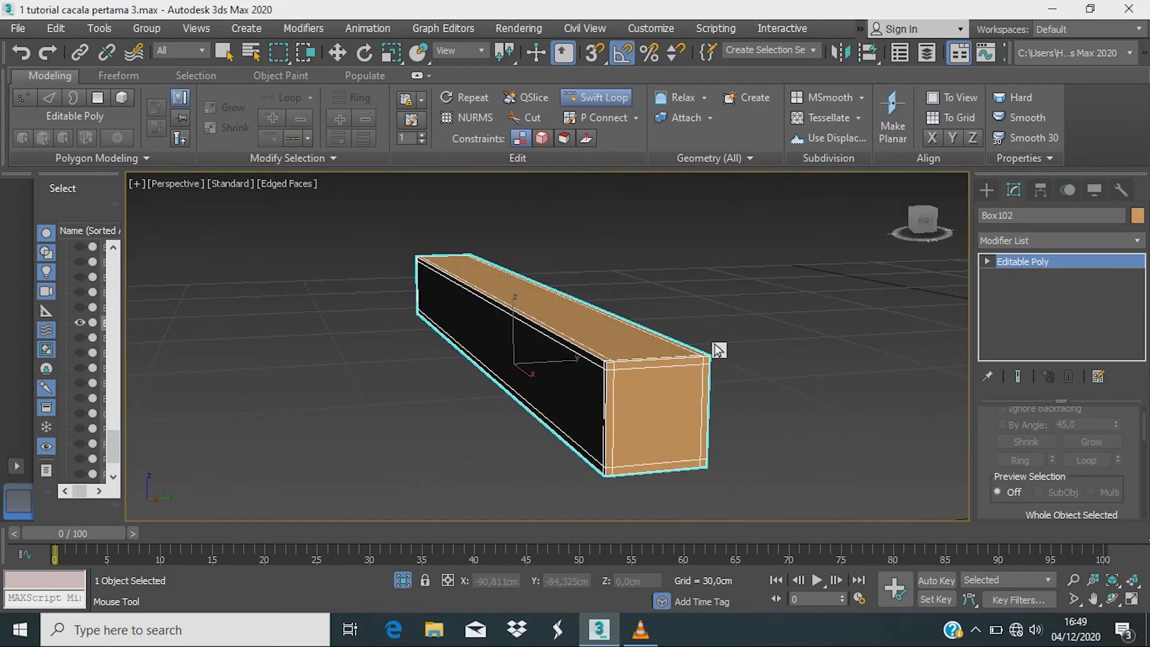
pyautogui.moveTo(718, 349); pyautogui.dragTo(706, 348)
pyautogui.keyDown('alt'); pyautogui.moveTo(705, 348); pyautogui.dragTo(657, 395, button='middle'); pyautogui.keyUp('alt')
pyautogui.scroll(3, 721, 375)
pyautogui.scroll(-3, 786, 375)
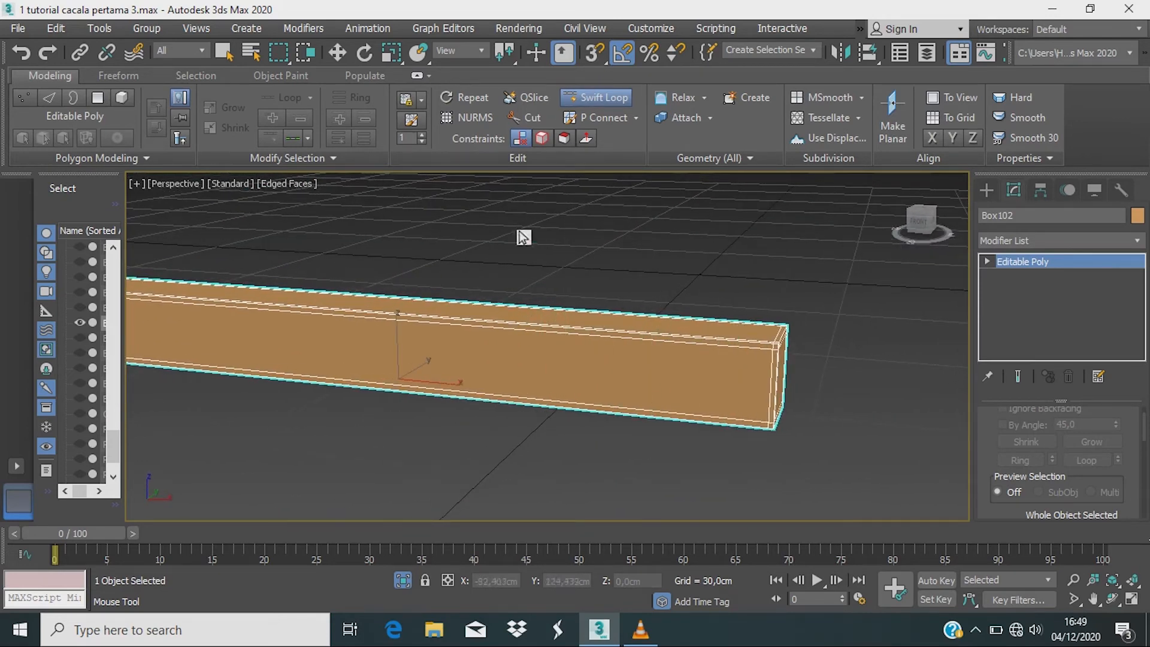
# Step: Leave Swift Loop, apply a TurboSmooth modifier to the stretcher and end its isolation
pyautogui.press('w')
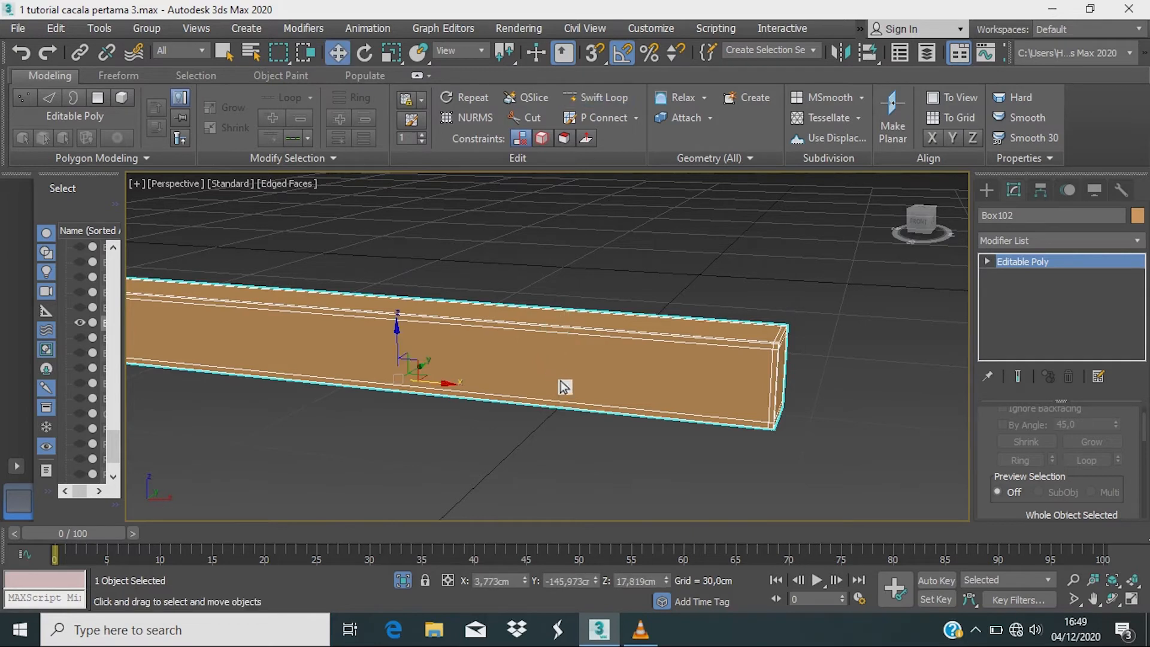
pyautogui.click(1137, 240)
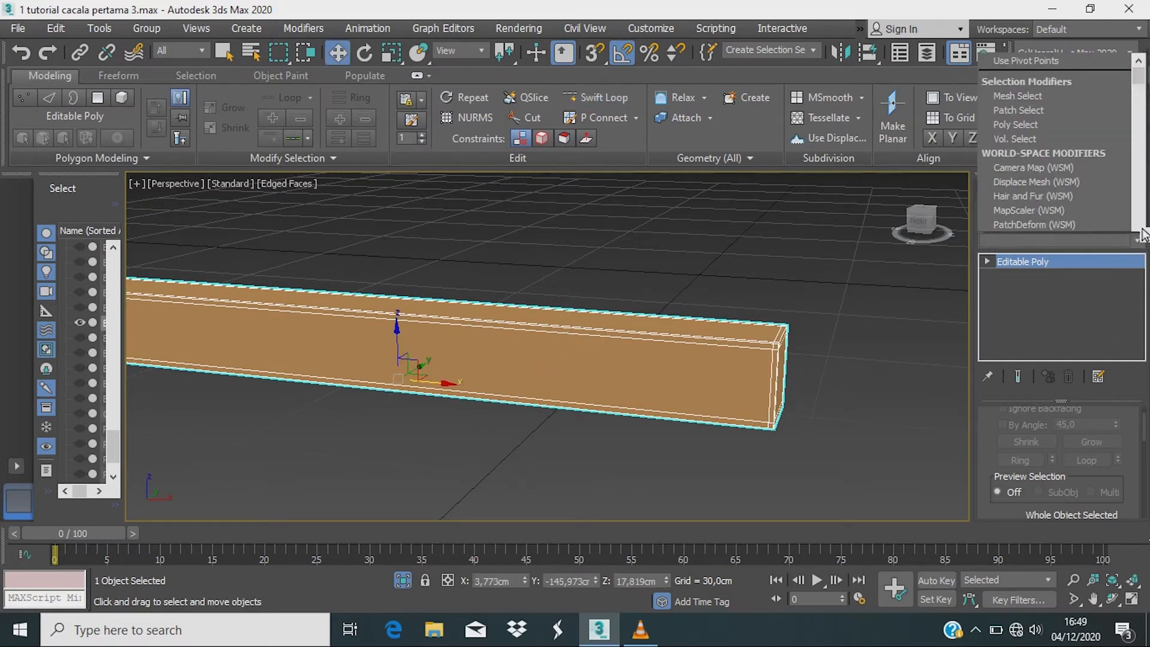
pyautogui.moveTo(1142, 72); pyautogui.dragTo(1127, 200)
pyautogui.scroll(1, 1022, 173)
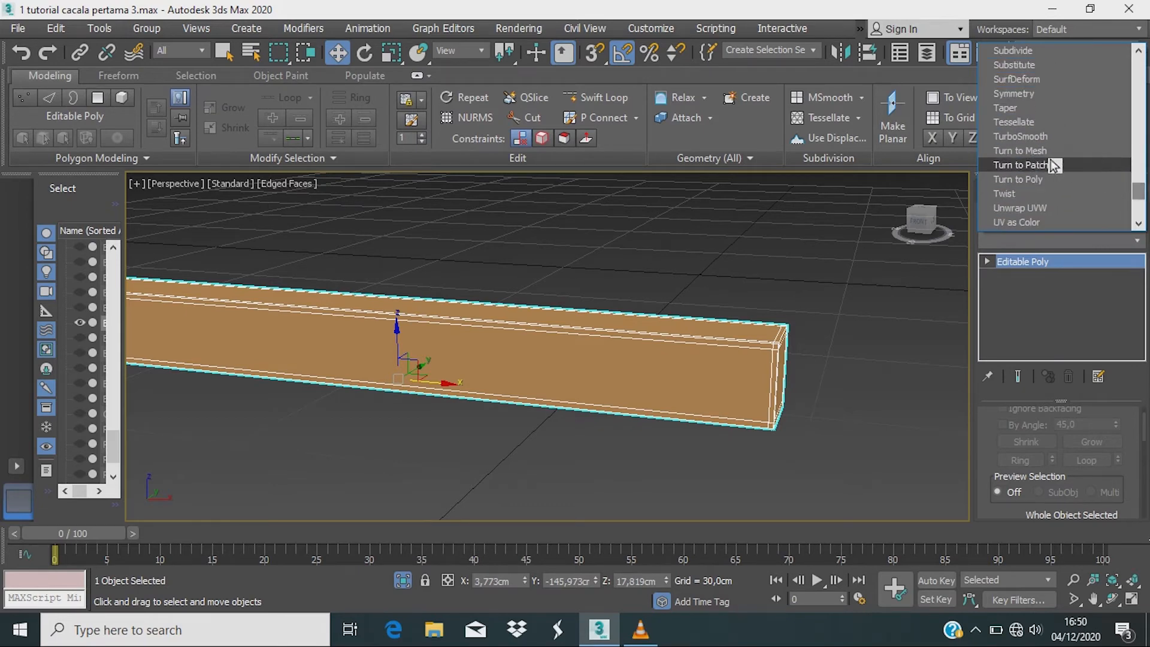
pyautogui.click(1020, 137)
pyautogui.moveTo(499, 444); pyautogui.dragTo(614, 425, button='middle')
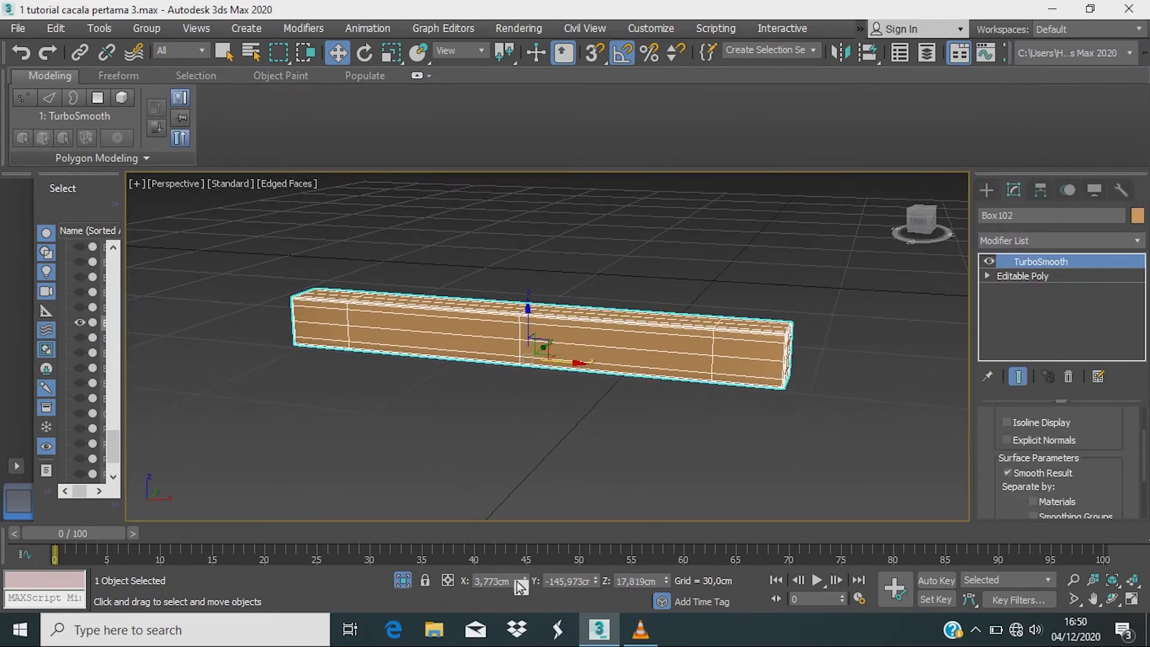
pyautogui.click(403, 580)
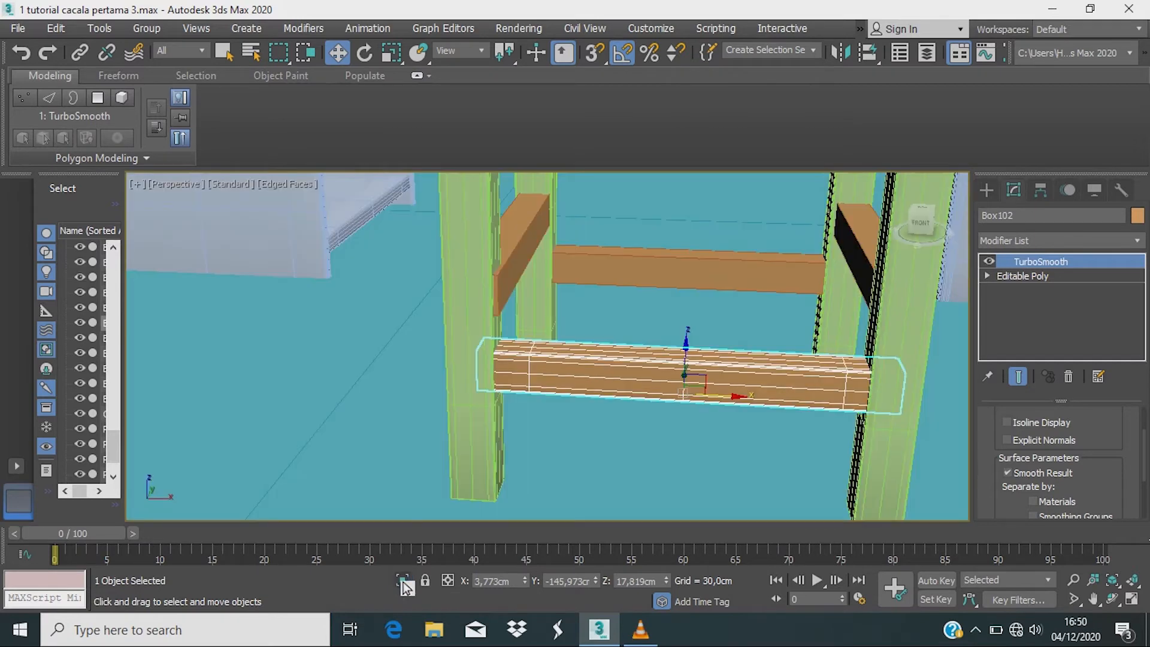
# Step: Delete the unsmoothed front stretcher and clone the smoothed rear one in its place as a copy, moved along Y to about -96.42 cm
pyautogui.click(642, 265)
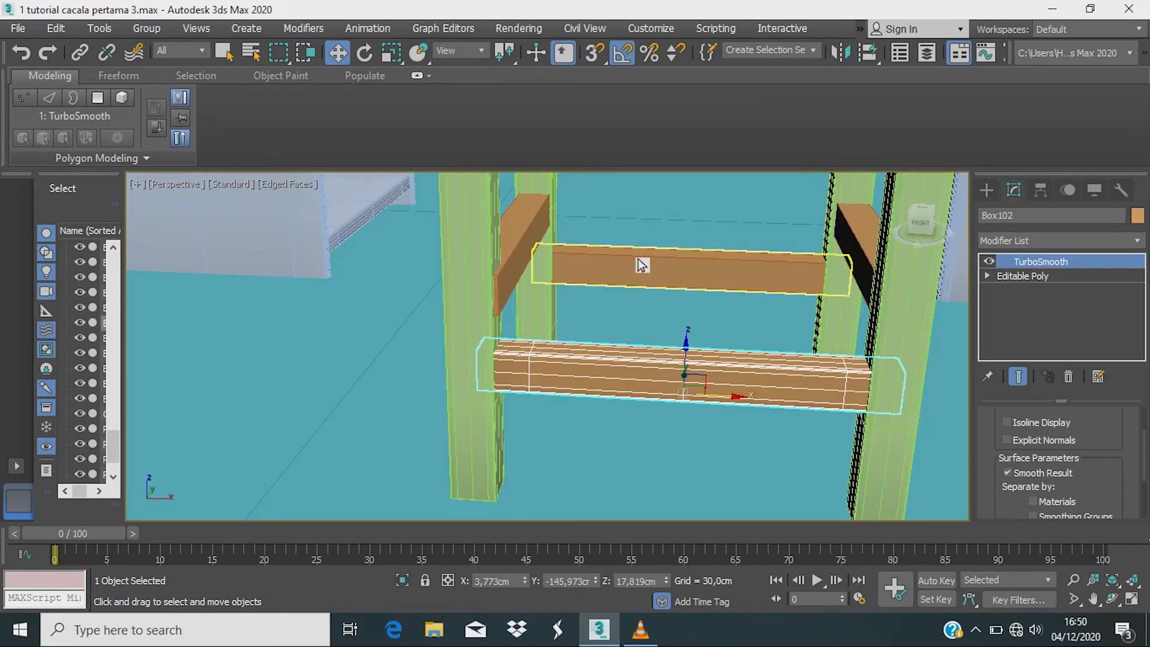
pyautogui.press('Delete')
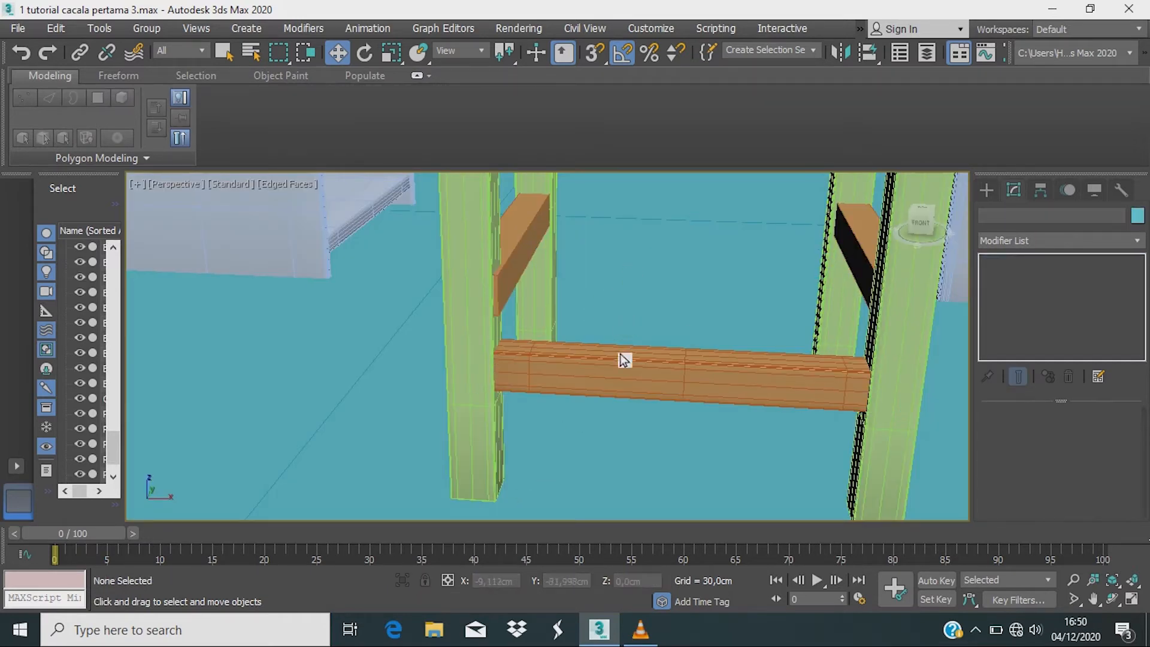
pyautogui.click(630, 368)
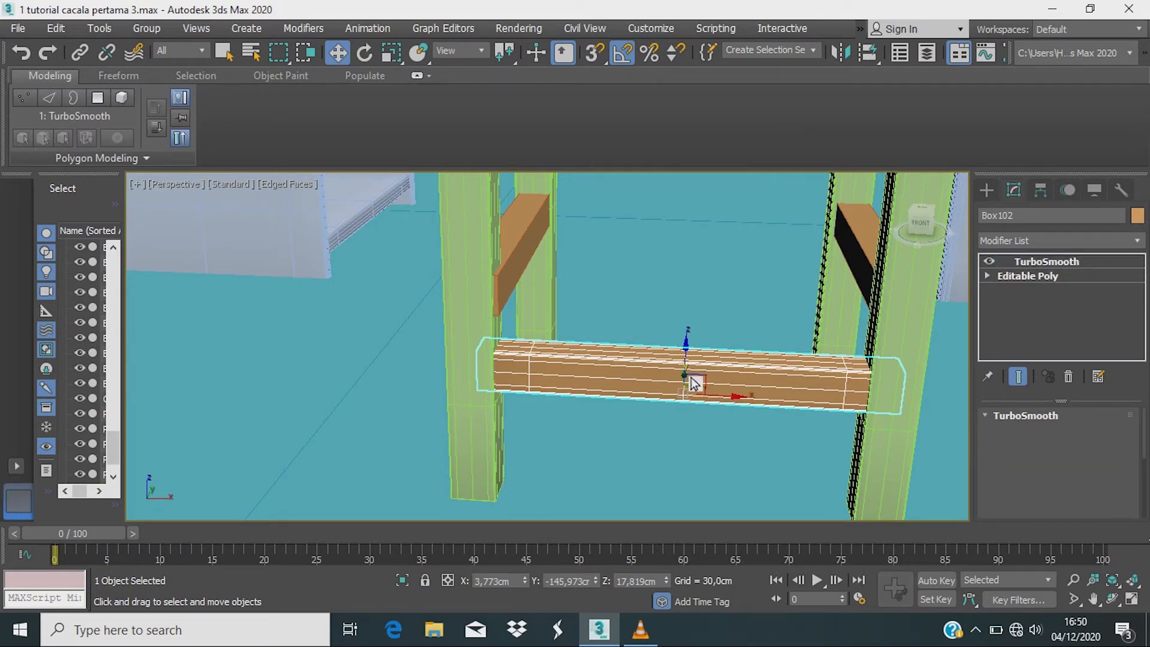
pyautogui.moveTo(691, 376)
pyautogui.mouseDown()
pyautogui.moveTo(690, 261)
pyautogui.moveTo(692, 275)
pyautogui.mouseUp()
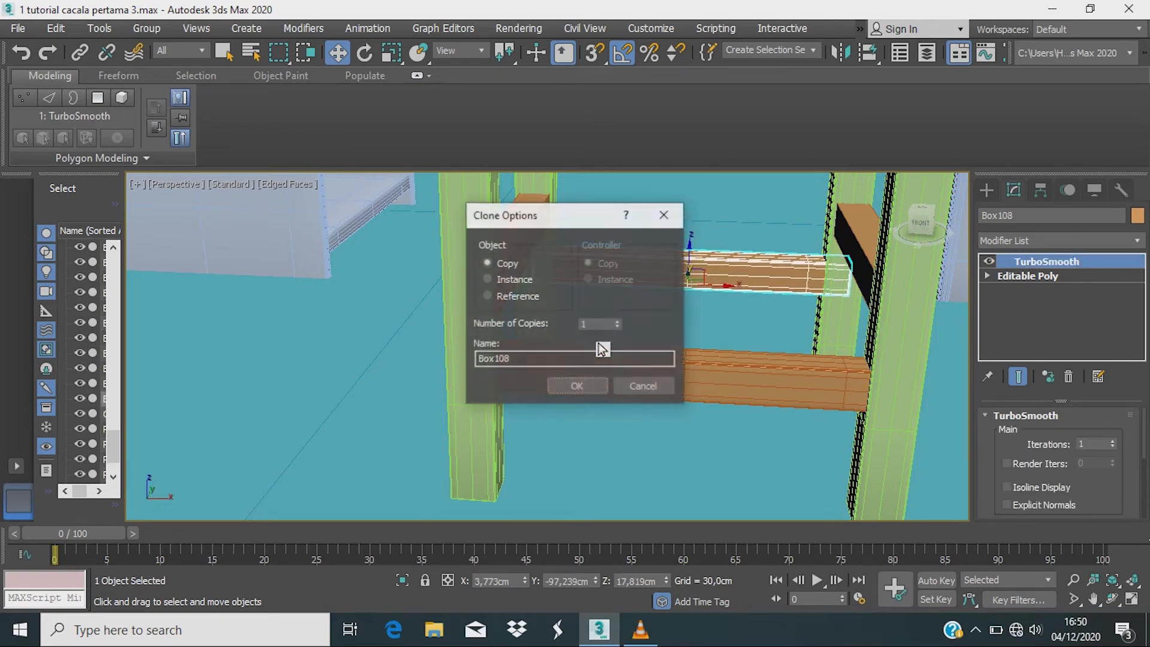
pyautogui.click(580, 385)
pyautogui.moveTo(619, 385)
pyautogui.keyDown('alt'); pyautogui.mouseDown(button='middle')
pyautogui.moveTo(774, 455)
pyautogui.moveTo(673, 454)
pyautogui.moveTo(575, 405)
pyautogui.moveTo(447, 405)
pyautogui.moveTo(649, 365)
pyautogui.moveTo(559, 441)
pyautogui.moveTo(500, 360)
pyautogui.moveTo(523, 330)
pyautogui.moveTo(513, 390)
pyautogui.moveTo(516, 344)
pyautogui.moveTo(595, 358)
pyautogui.moveTo(529, 363)
pyautogui.mouseUp(button='middle'); pyautogui.keyUp('alt')
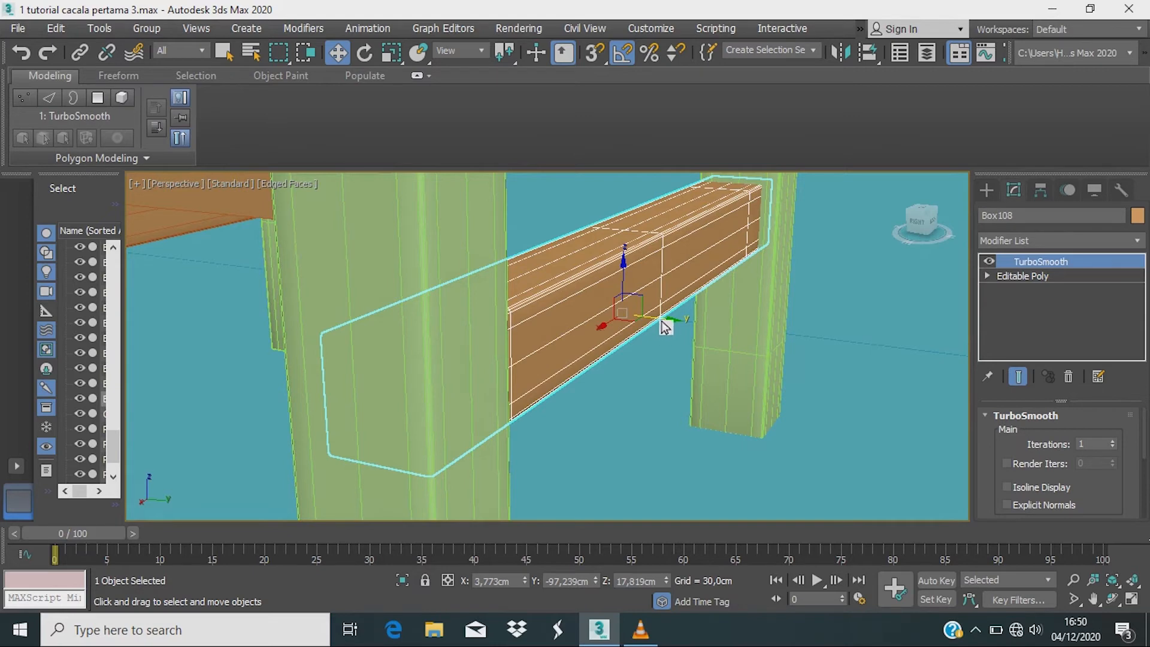
pyautogui.moveTo(667, 322); pyautogui.dragTo(677, 324)
pyautogui.keyDown('alt'); pyautogui.moveTo(687, 353); pyautogui.dragTo(659, 407, button='middle'); pyautogui.keyUp('alt')
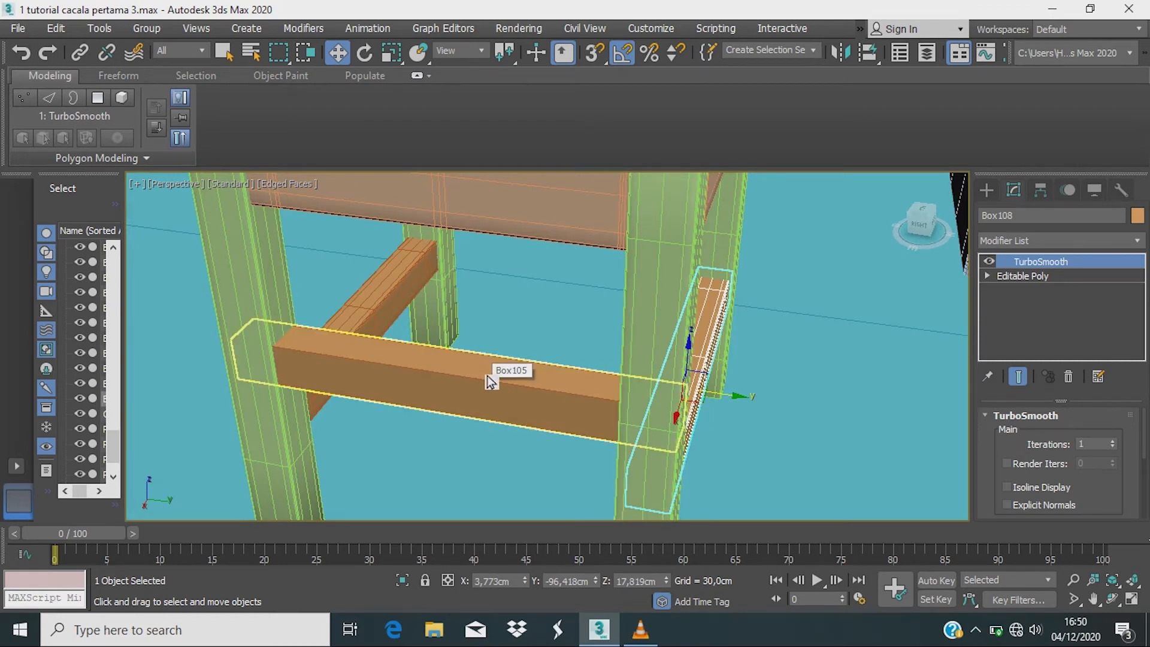
# Step: Delete both unsmoothed side stretchers between the chair's front and rear legs
pyautogui.click(489, 383)
pyautogui.keyDown('alt'); pyautogui.moveTo(491, 391); pyautogui.dragTo(504, 367, button='middle'); pyautogui.keyUp('alt')
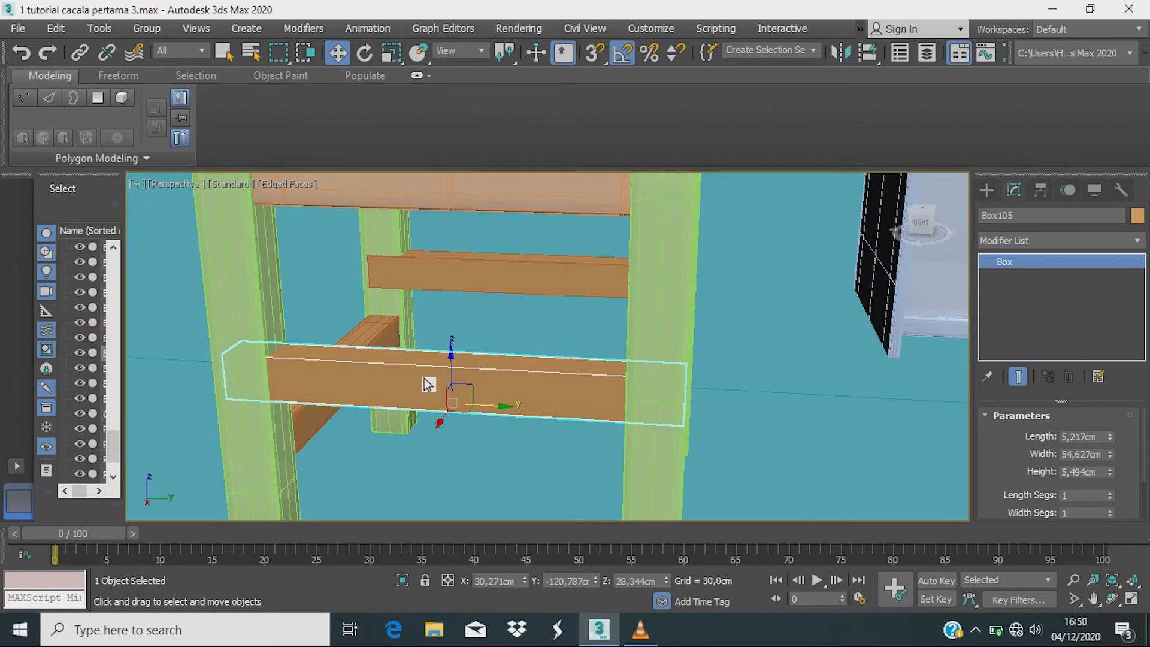
pyautogui.moveTo(426, 385)
pyautogui.keyDown('alt'); pyautogui.mouseDown(button='middle')
pyautogui.moveTo(426, 411)
pyautogui.moveTo(387, 398)
pyautogui.moveTo(428, 413)
pyautogui.moveTo(442, 399)
pyautogui.mouseUp(button='middle'); pyautogui.keyUp('alt')
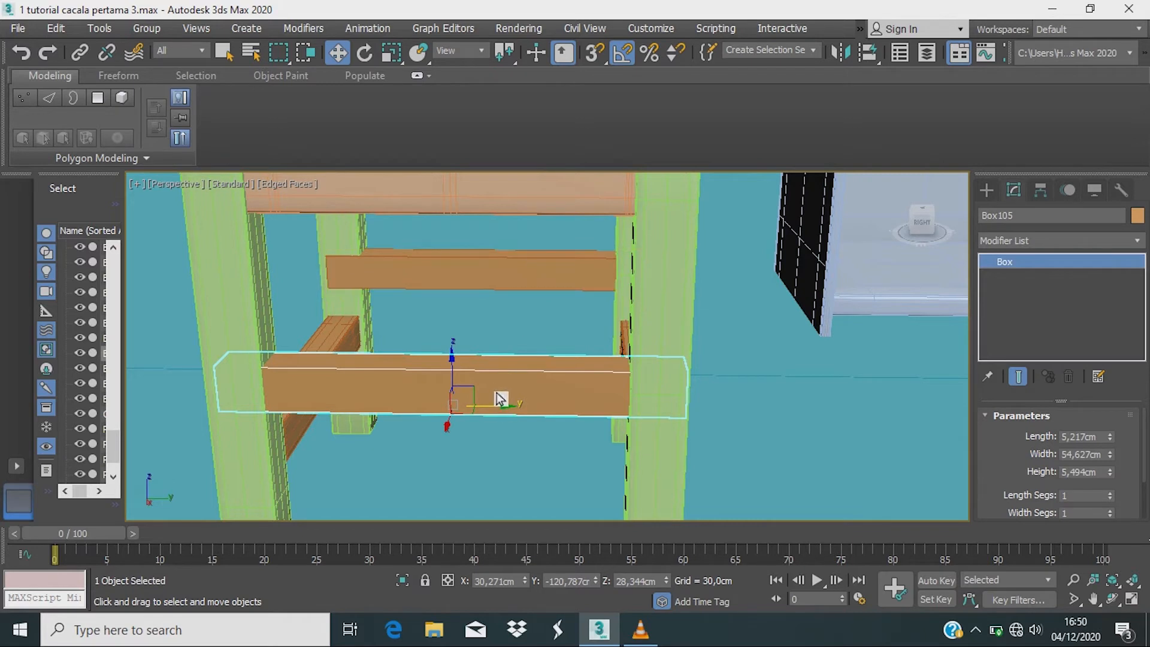
pyautogui.keyDown('ctrl'); pyautogui.click(530, 281); pyautogui.keyUp('ctrl')
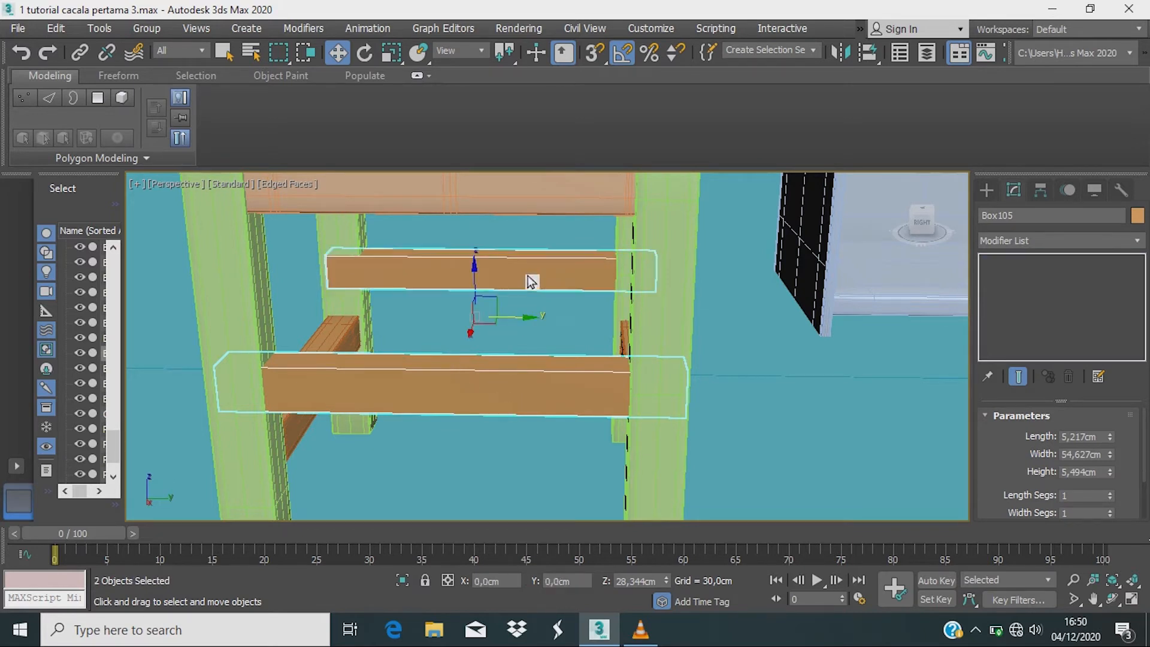
pyautogui.press('Delete')
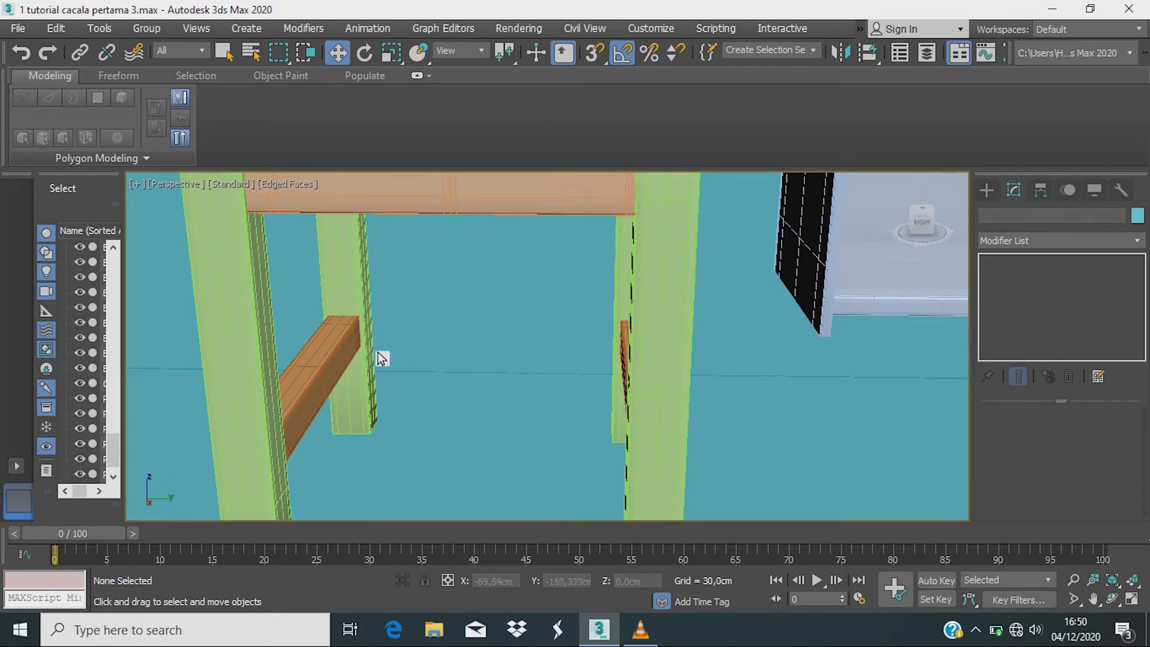
# Step: Clone the smoothed rear stretcher as a copy moved along Y to about -125.86 cm and rotate it 90 degrees about Z
pyautogui.click(324, 380)
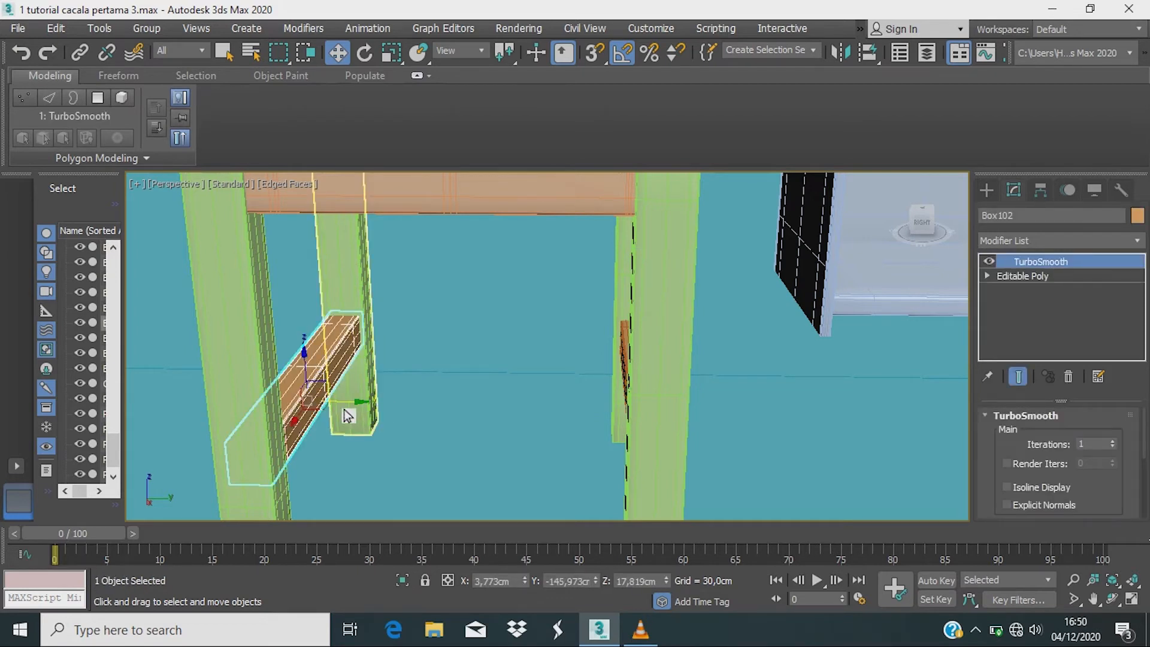
pyautogui.keyDown('shift'); pyautogui.moveTo(342, 409); pyautogui.dragTo(473, 401); pyautogui.keyUp('shift')
pyautogui.click(572, 389)
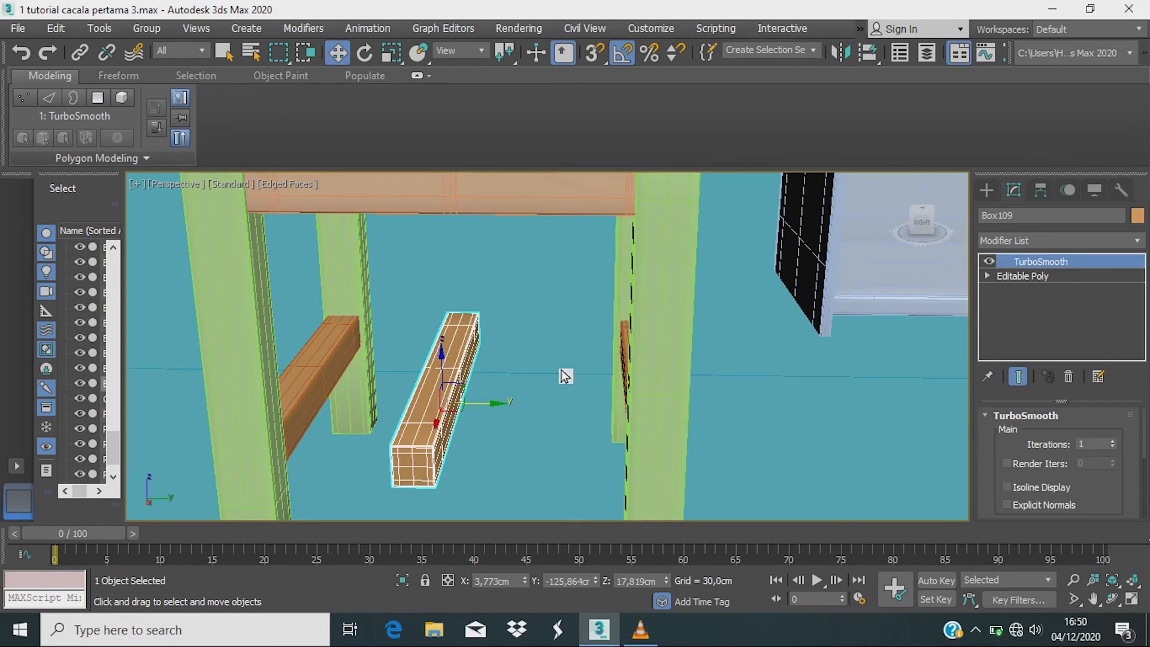
pyautogui.press('e')
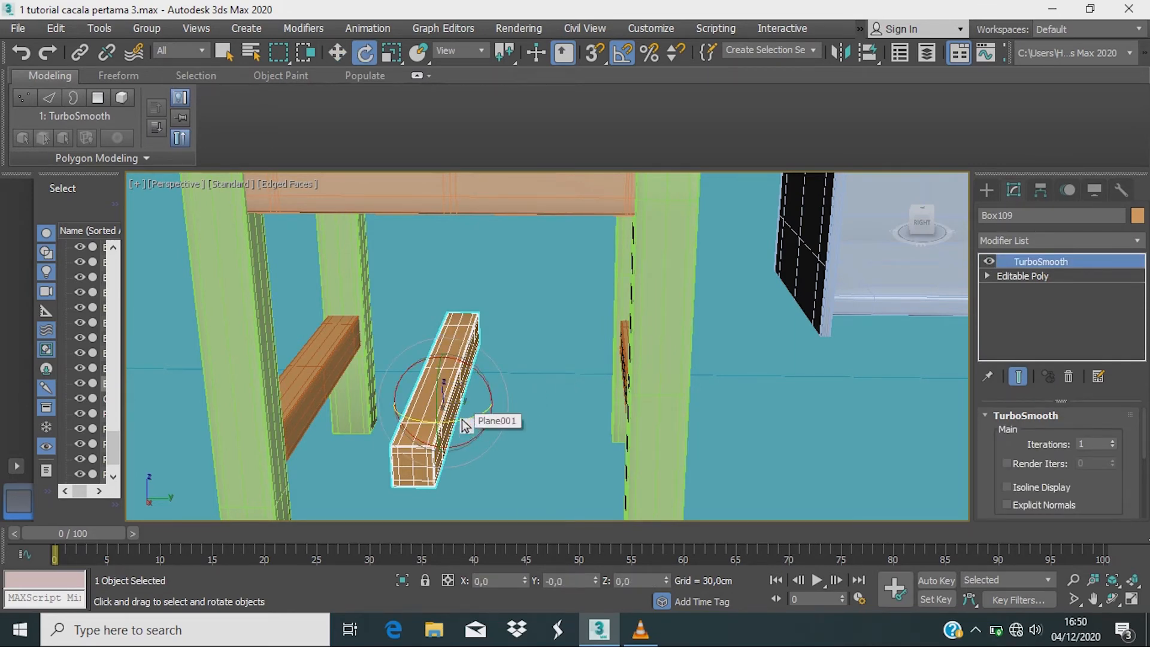
pyautogui.moveTo(466, 424); pyautogui.dragTo(536, 400)
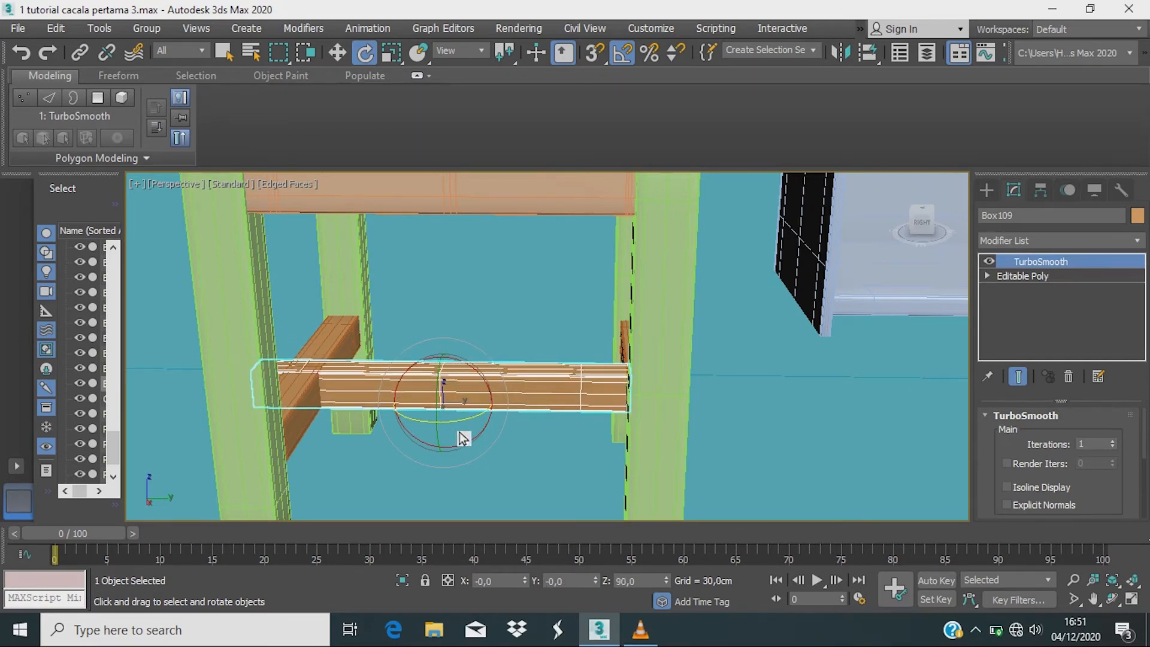
pyautogui.keyDown('alt'); pyautogui.moveTo(464, 438); pyautogui.dragTo(418, 425, button='middle'); pyautogui.keyUp('alt')
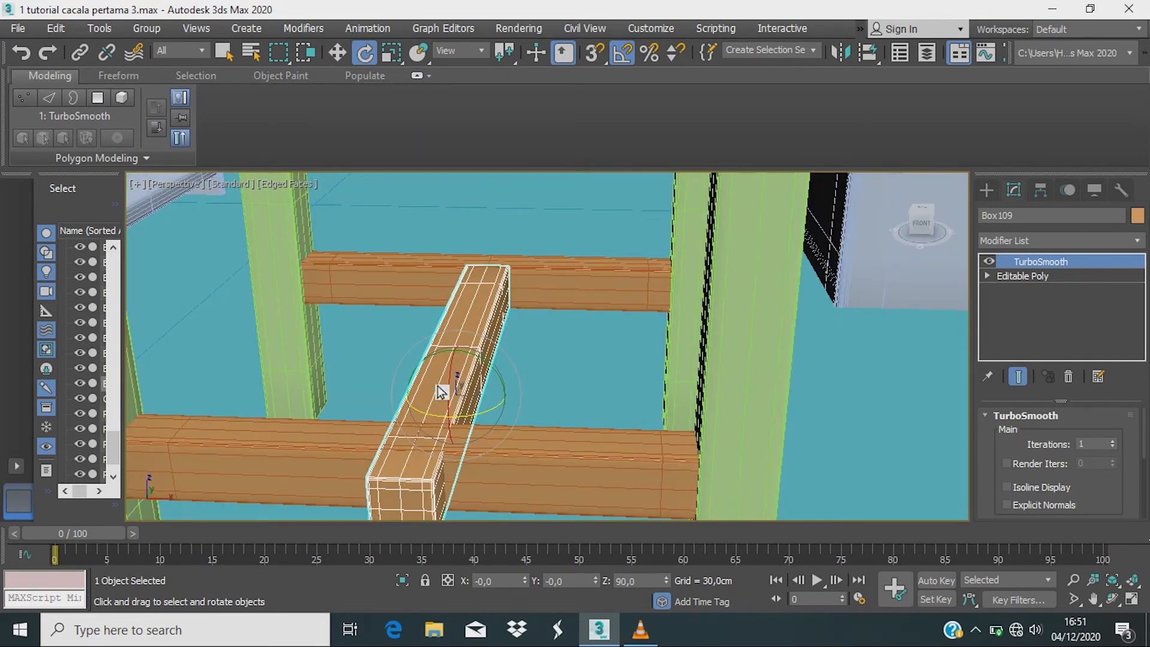
# Step: Move the rotated stretcher between the chair's front and rear legs on one side, at about X 29.88, Y -121.56, Z 31.61 cm
pyautogui.press('w')
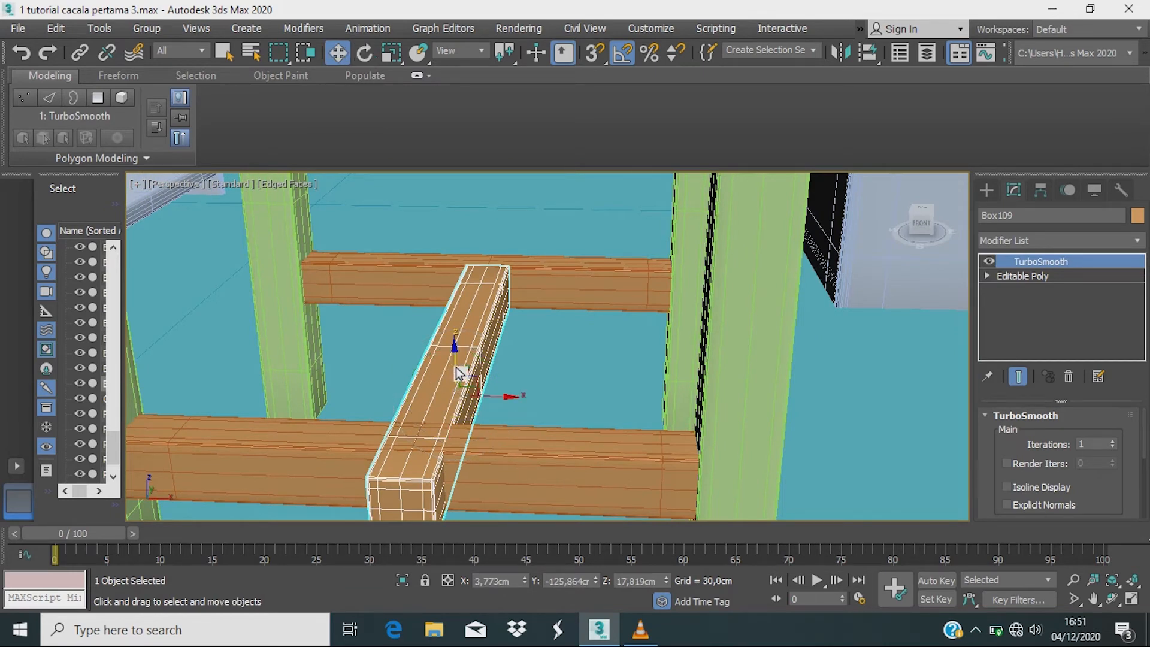
pyautogui.moveTo(455, 368); pyautogui.dragTo(765, 275)
pyautogui.keyDown('alt'); pyautogui.moveTo(791, 416); pyautogui.dragTo(383, 336, button='middle'); pyautogui.keyUp('alt')
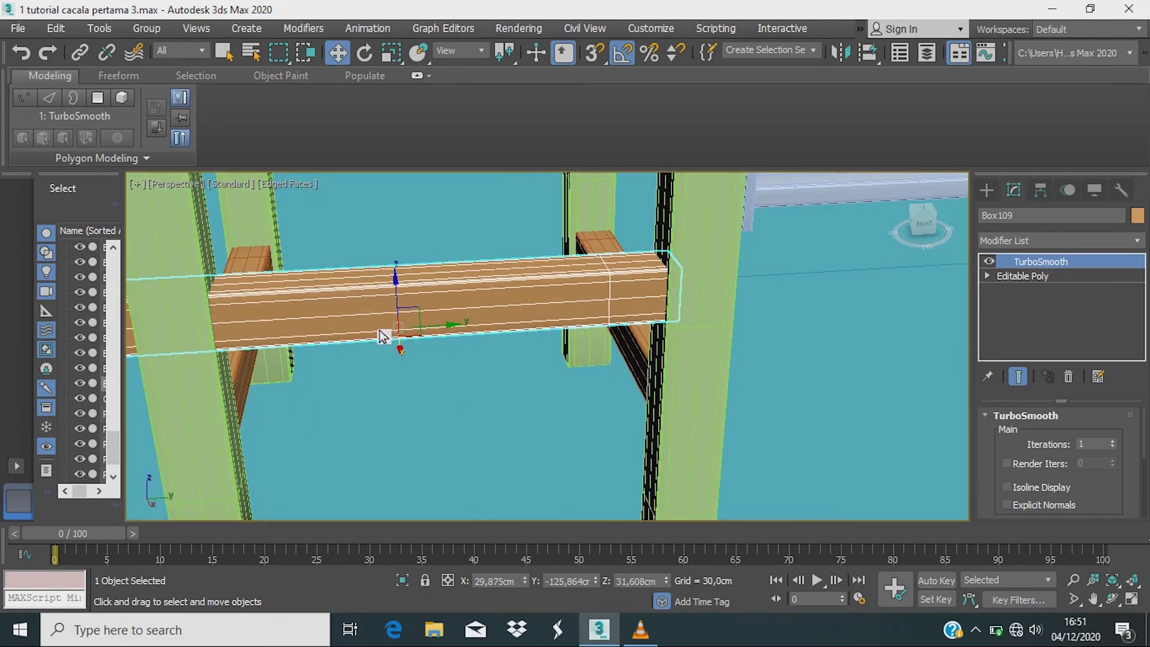
pyautogui.moveTo(427, 336); pyautogui.dragTo(478, 338)
pyautogui.keyDown('alt'); pyautogui.moveTo(542, 370); pyautogui.dragTo(383, 369, button='middle'); pyautogui.keyUp('alt')
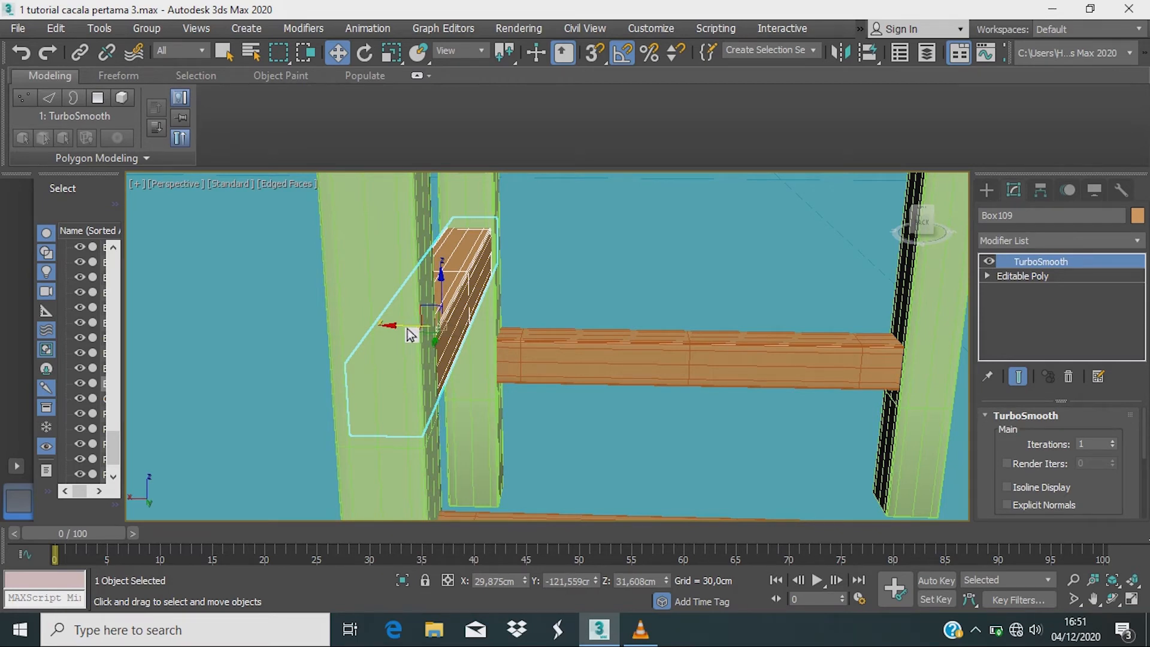
# Step: Clone the side stretcher as a copy between the opposite pair of legs, at about X -24.74 cm
pyautogui.moveTo(407, 329)
pyautogui.mouseDown()
pyautogui.moveTo(701, 281)
pyautogui.moveTo(985, 408)
pyautogui.moveTo(974, 406)
pyautogui.mouseUp()
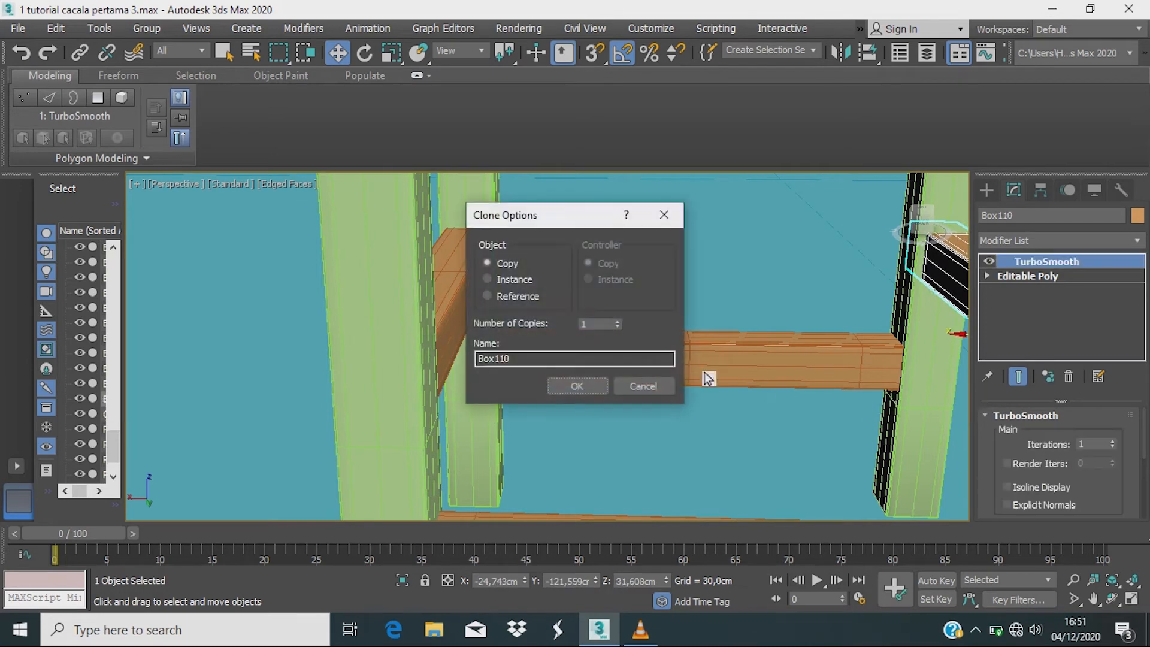
pyautogui.click(565, 386)
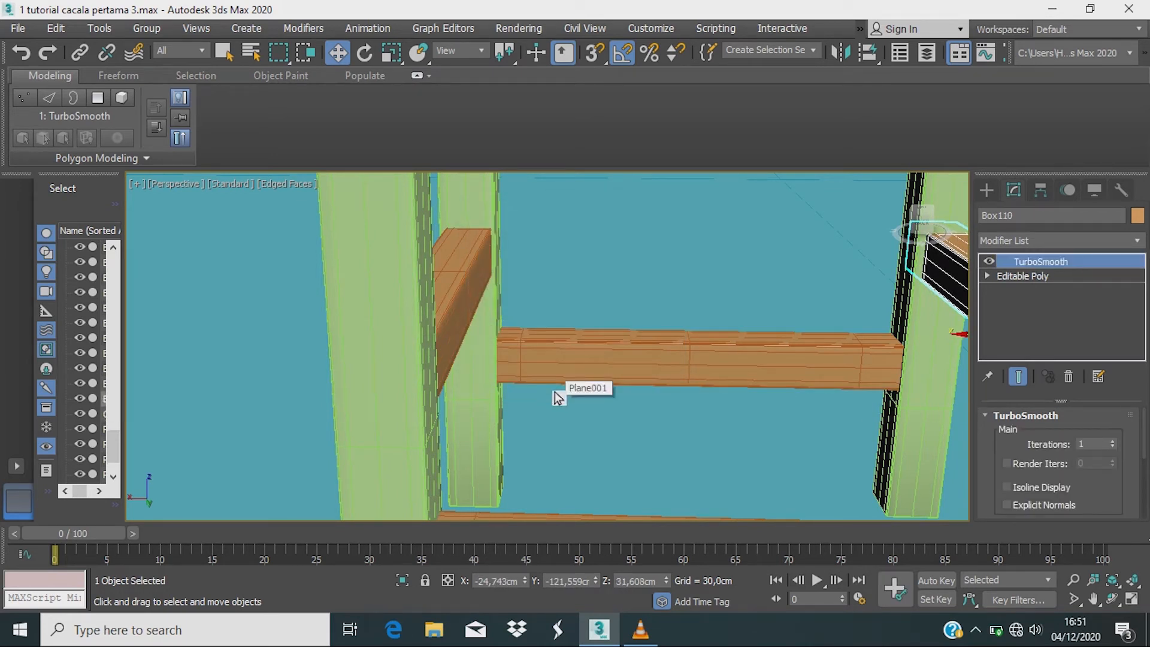
pyautogui.scroll(-6, 560, 395)
pyautogui.moveTo(560, 394); pyautogui.dragTo(603, 419, button='middle')
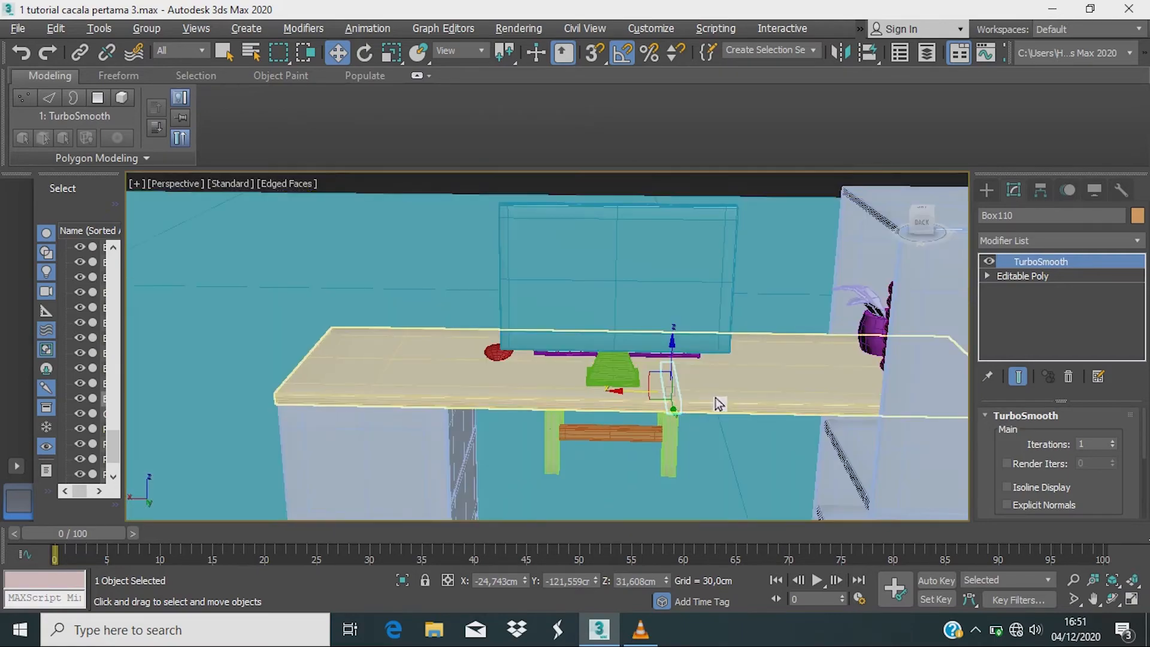
# Step: Select all the chair's parts together and move them along Y so the seat tucks under the desk
pyautogui.moveTo(718, 400)
pyautogui.keyDown('alt'); pyautogui.mouseDown(button='middle')
pyautogui.moveTo(727, 449)
pyautogui.moveTo(825, 426)
pyautogui.moveTo(731, 462)
pyautogui.moveTo(783, 465)
pyautogui.moveTo(811, 449)
pyautogui.moveTo(719, 395)
pyautogui.moveTo(733, 391)
pyautogui.mouseUp(button='middle'); pyautogui.keyUp('alt')
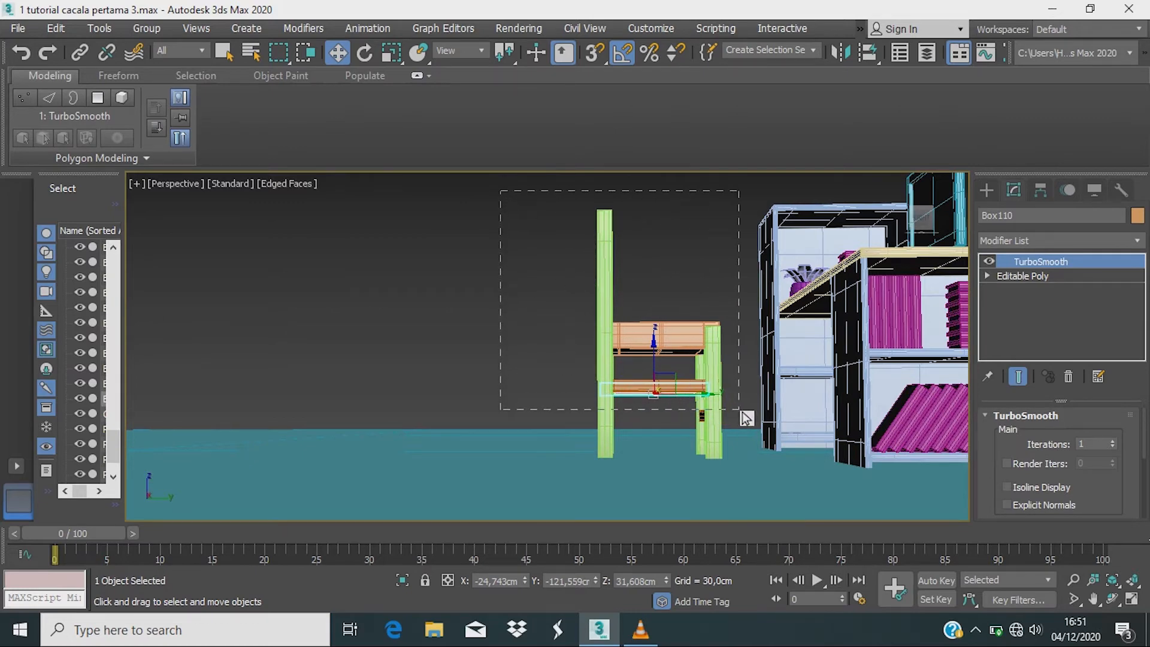
pyautogui.moveTo(739, 416); pyautogui.dragTo(739, 416)
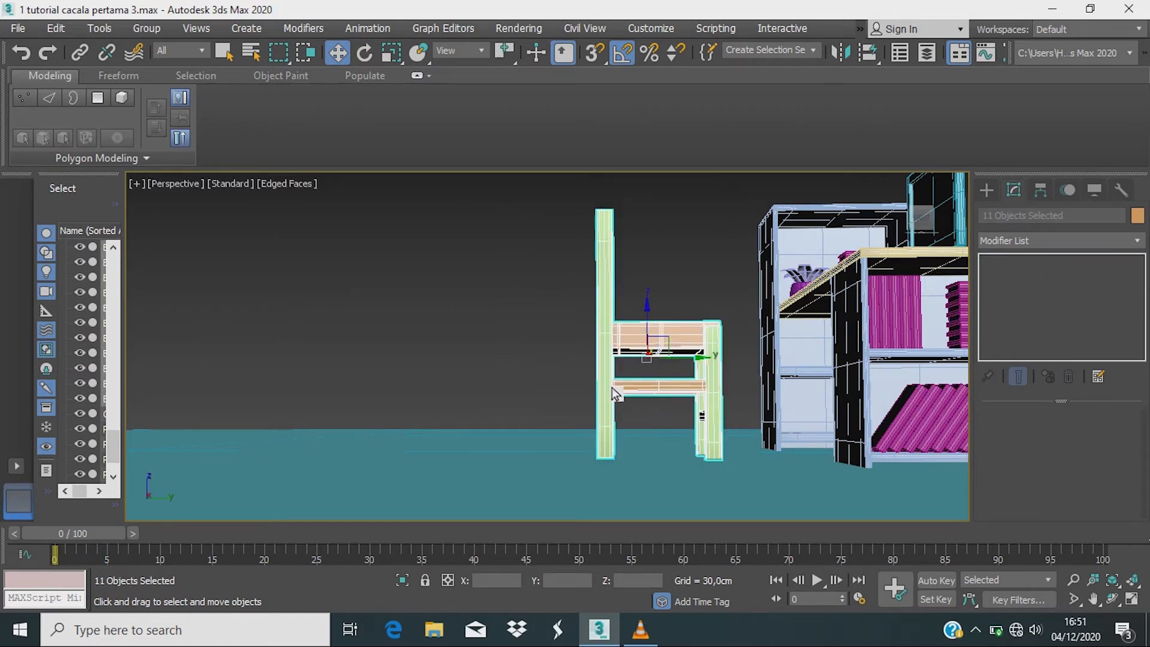
pyautogui.keyDown('alt'); pyautogui.moveTo(645, 429); pyautogui.dragTo(687, 472, button='middle'); pyautogui.keyUp('alt')
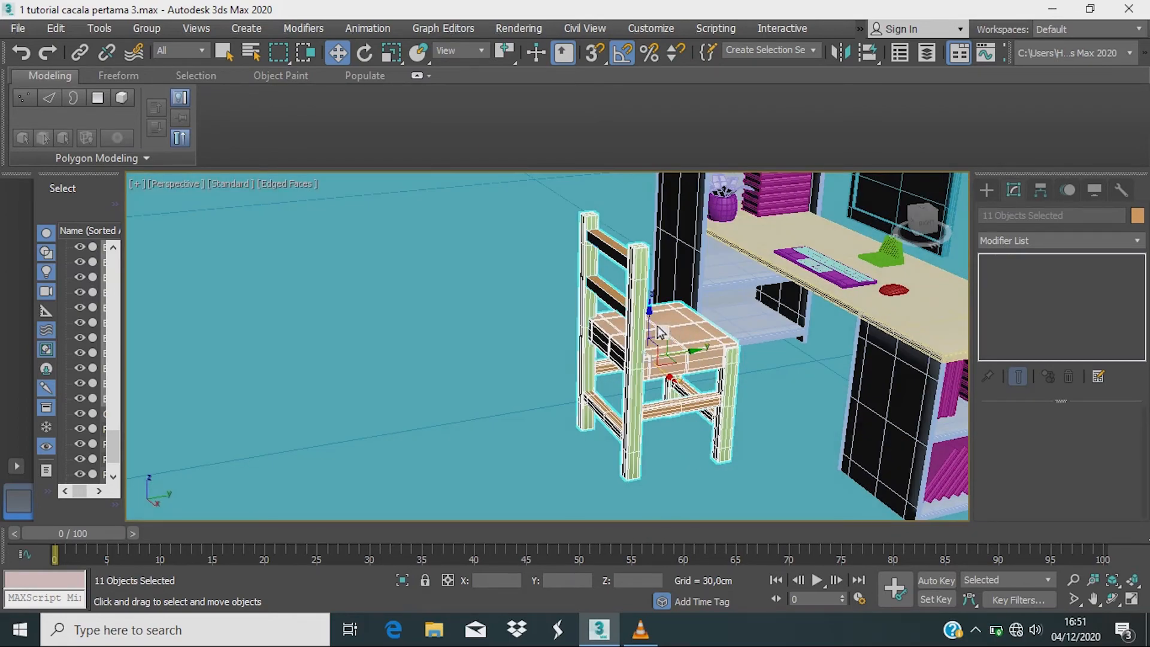
pyautogui.keyDown('alt'); pyautogui.moveTo(657, 325); pyautogui.dragTo(594, 390, button='middle'); pyautogui.keyUp('alt')
pyautogui.moveTo(683, 430); pyautogui.dragTo(839, 426)
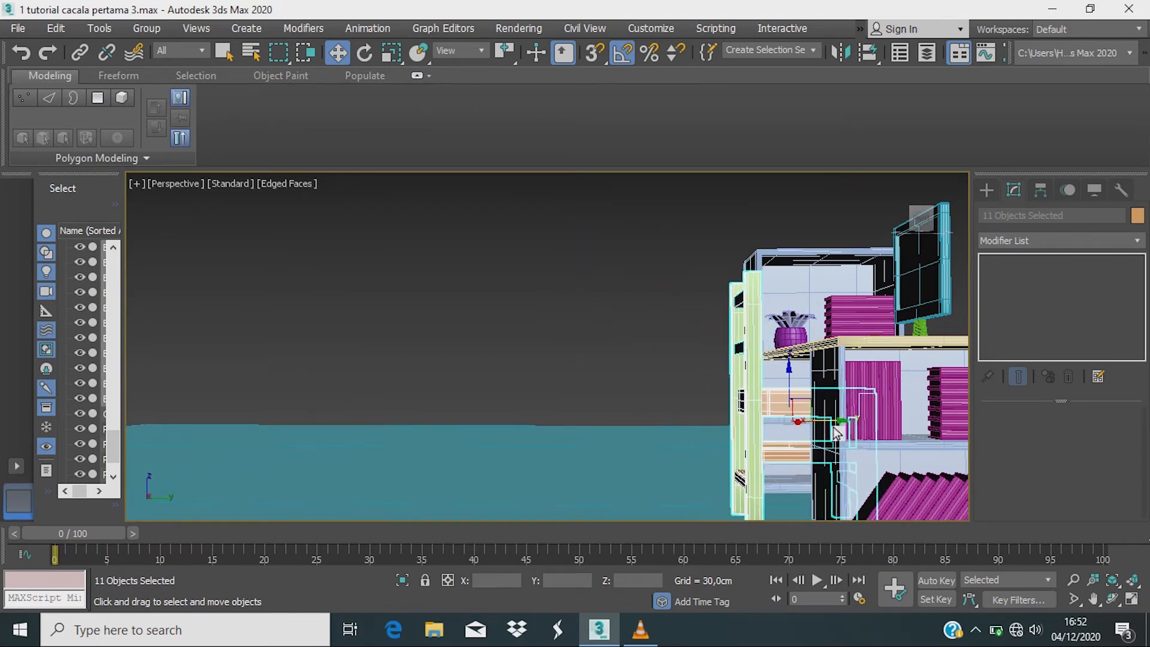
pyautogui.scroll(-2, 834, 428)
pyautogui.keyDown('alt'); pyautogui.moveTo(833, 429); pyautogui.dragTo(832, 494, button='middle'); pyautogui.keyUp('alt')
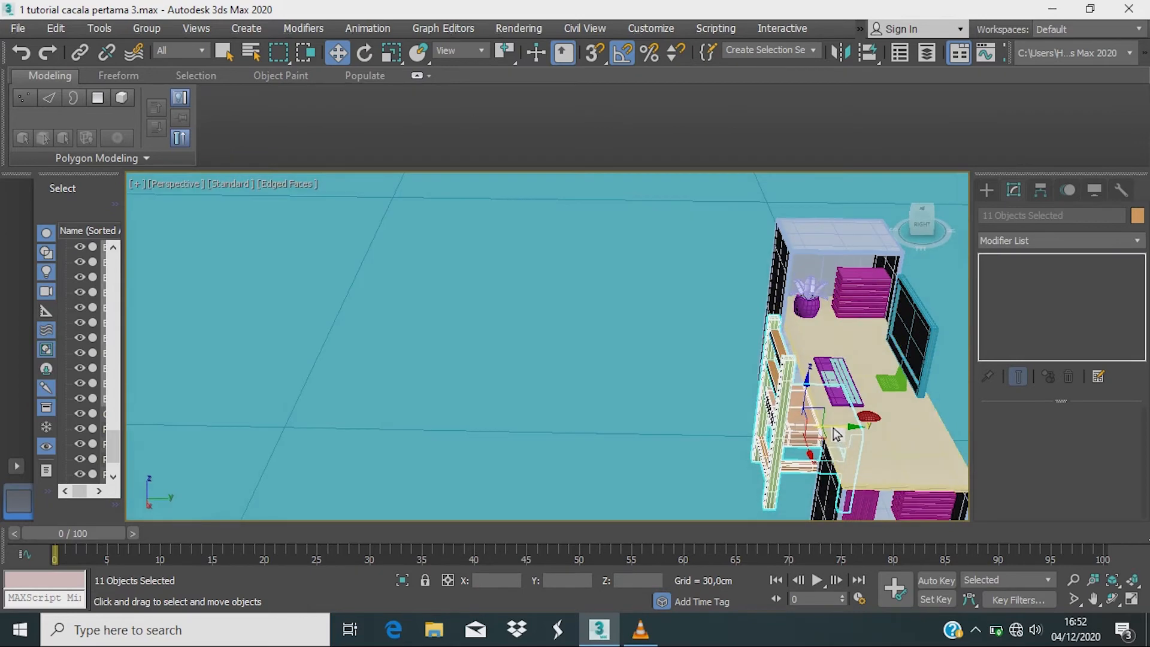
pyautogui.moveTo(833, 428); pyautogui.dragTo(829, 428)
# Step: Examine the chair's placement under the desk from the front, the rear and the sides
pyautogui.scroll(-1, 839, 439)
pyautogui.keyDown('alt'); pyautogui.moveTo(843, 447); pyautogui.dragTo(611, 367, button='middle'); pyautogui.keyUp('alt')
pyautogui.scroll(-2, 844, 434)
pyautogui.scroll(4, 767, 344)
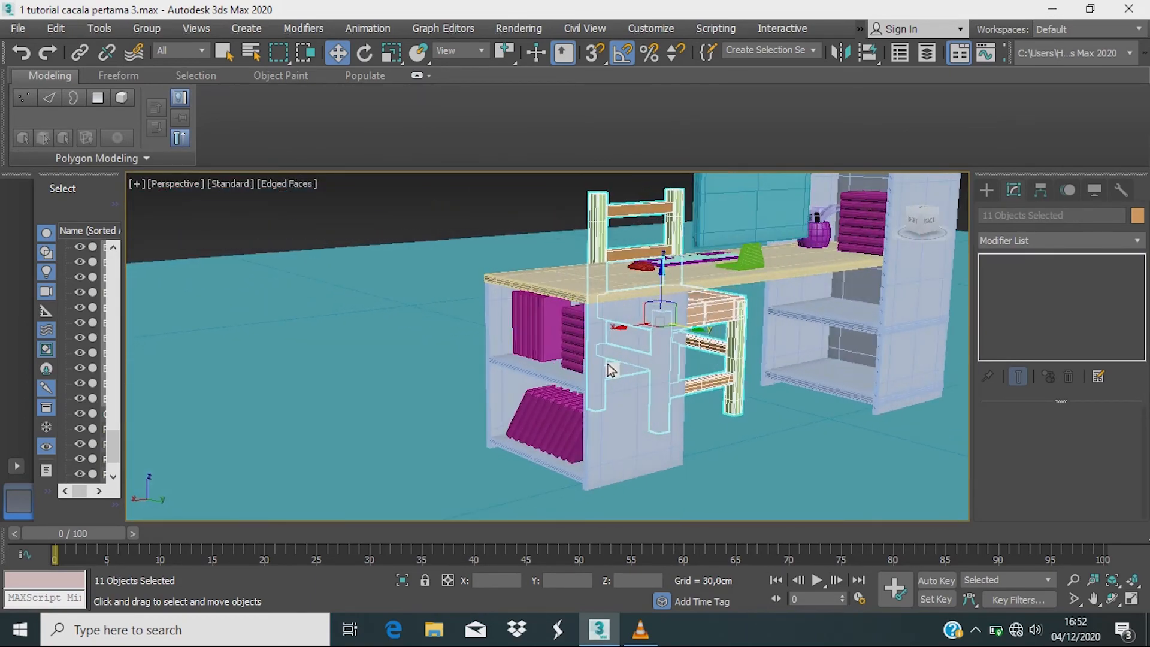
pyautogui.scroll(3, 611, 368)
pyautogui.moveTo(832, 341); pyautogui.dragTo(775, 373, button='middle')
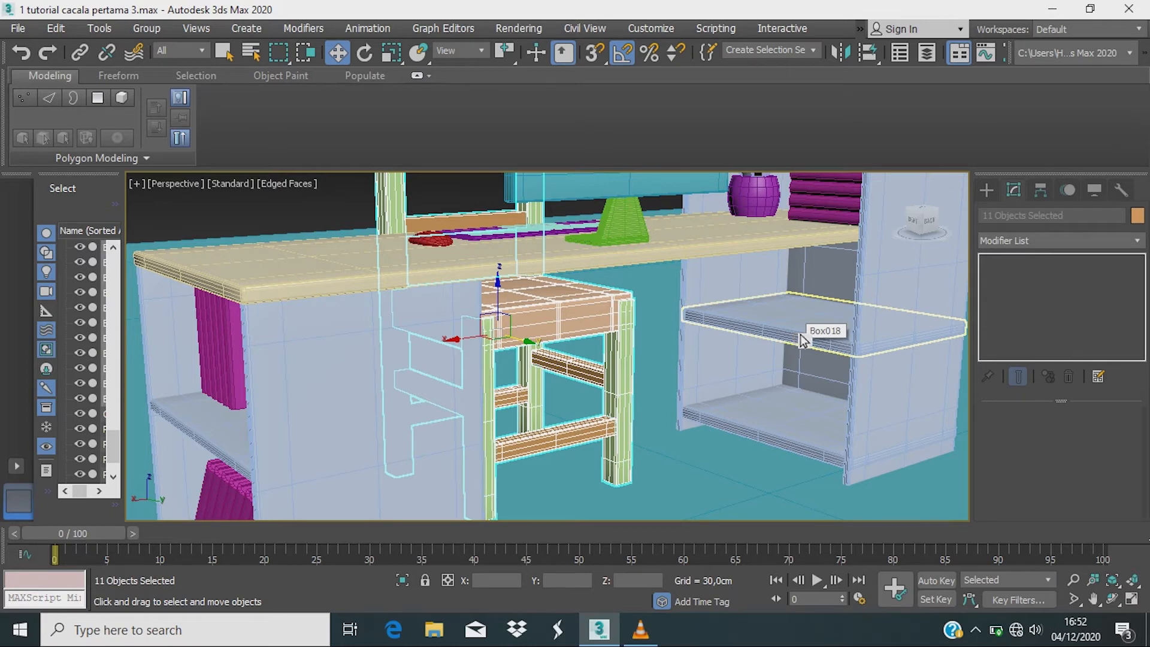
pyautogui.scroll(-3, 803, 340)
pyautogui.keyDown('alt'); pyautogui.moveTo(804, 419); pyautogui.dragTo(707, 431, button='middle'); pyautogui.keyUp('alt')
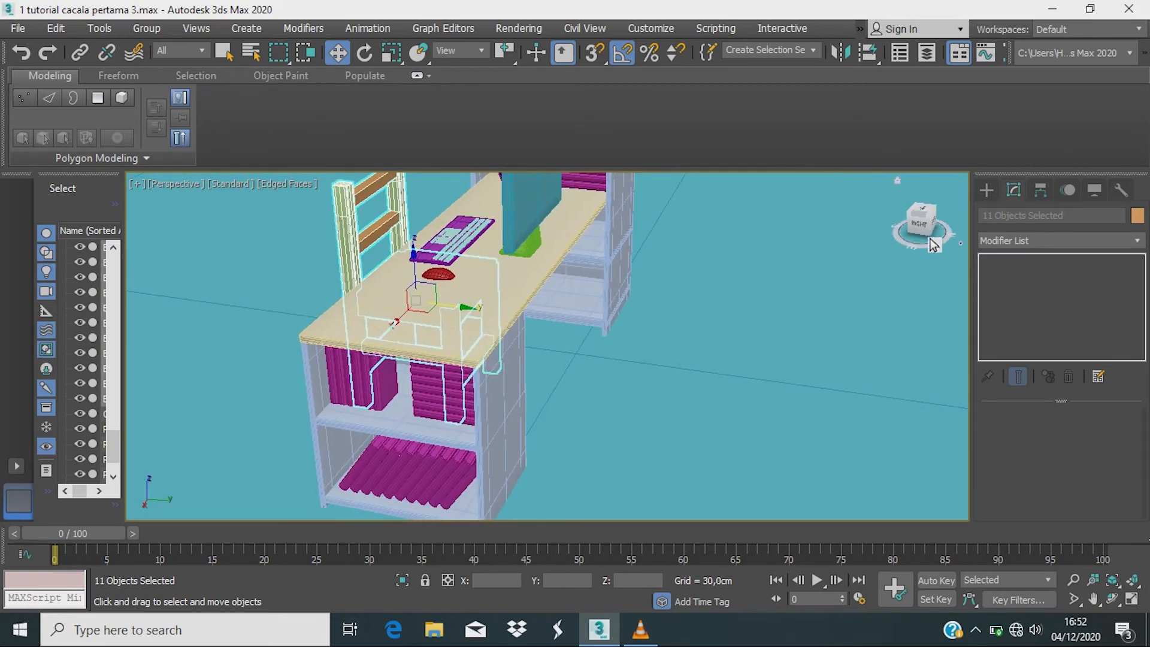
# Step: Draw a box about 46.6 cm long, 64.2 cm wide and 29.1 cm high on the floor behind the desk
pyautogui.click(989, 192)
pyautogui.click(1026, 291)
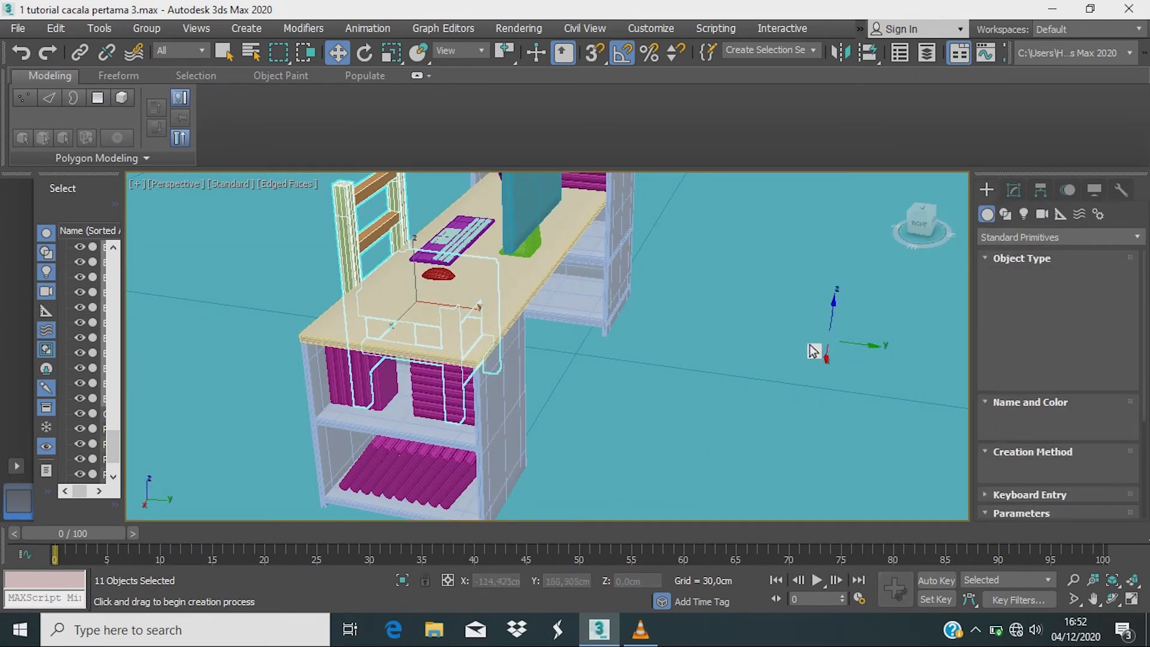
pyautogui.moveTo(764, 369); pyautogui.dragTo(784, 399)
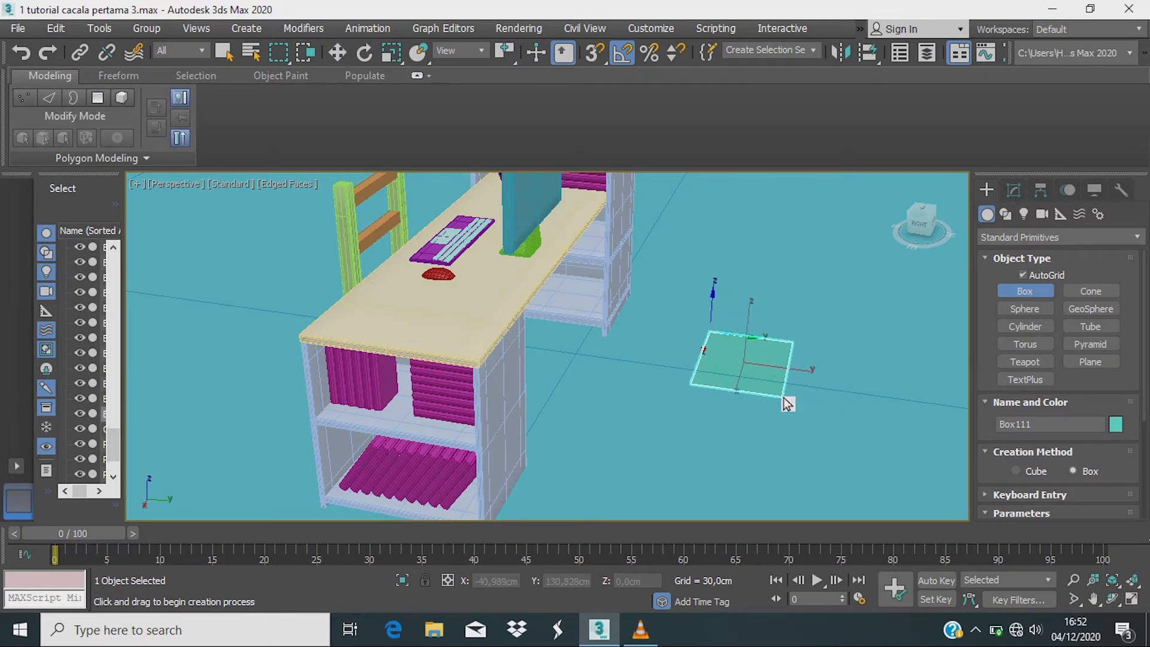
pyautogui.click(785, 348)
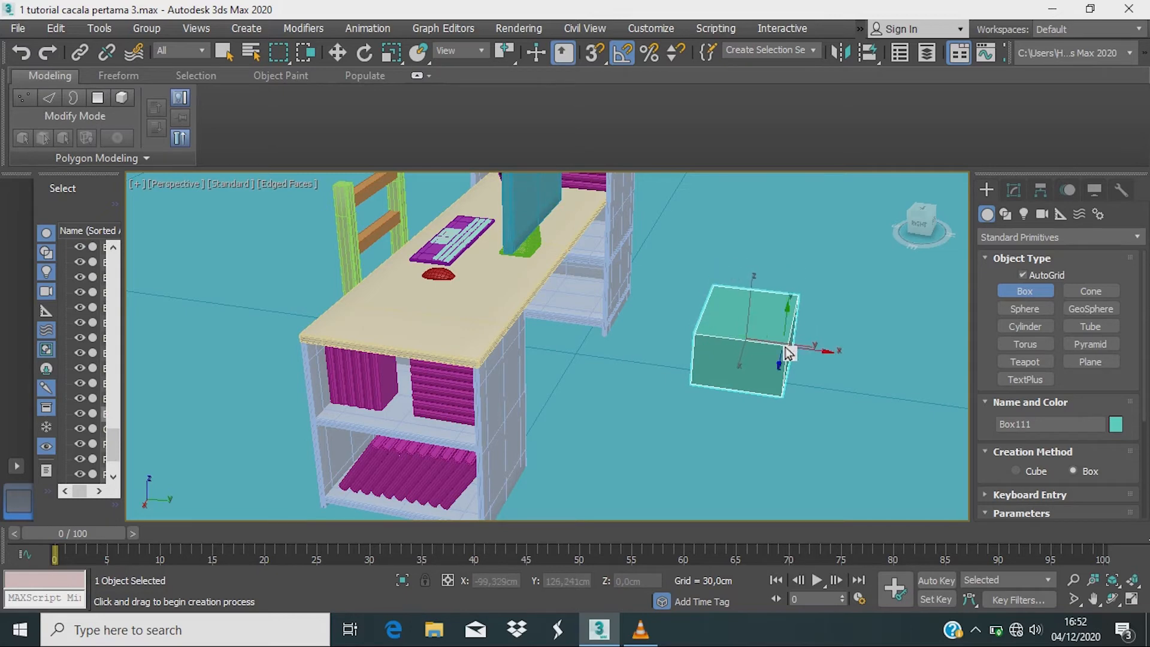
# Step: Reduce the new box's width to about 40.4 cm
pyautogui.keyDown('alt'); pyautogui.moveTo(773, 385); pyautogui.dragTo(631, 387, button='middle'); pyautogui.keyUp('alt')
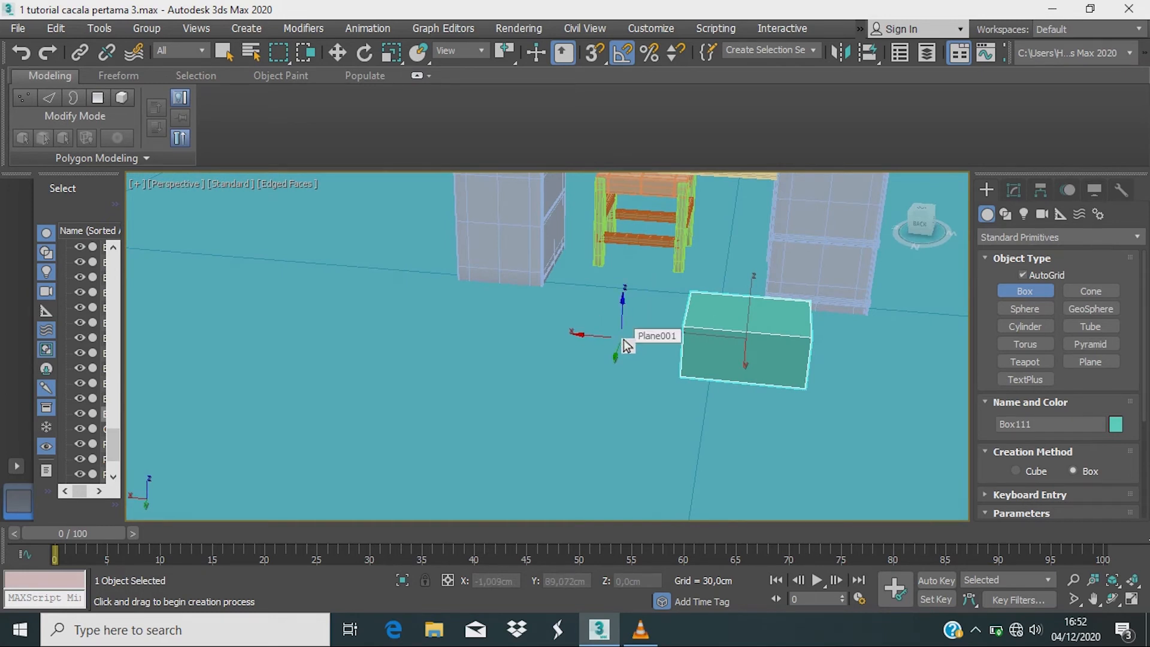
pyautogui.click(1028, 196)
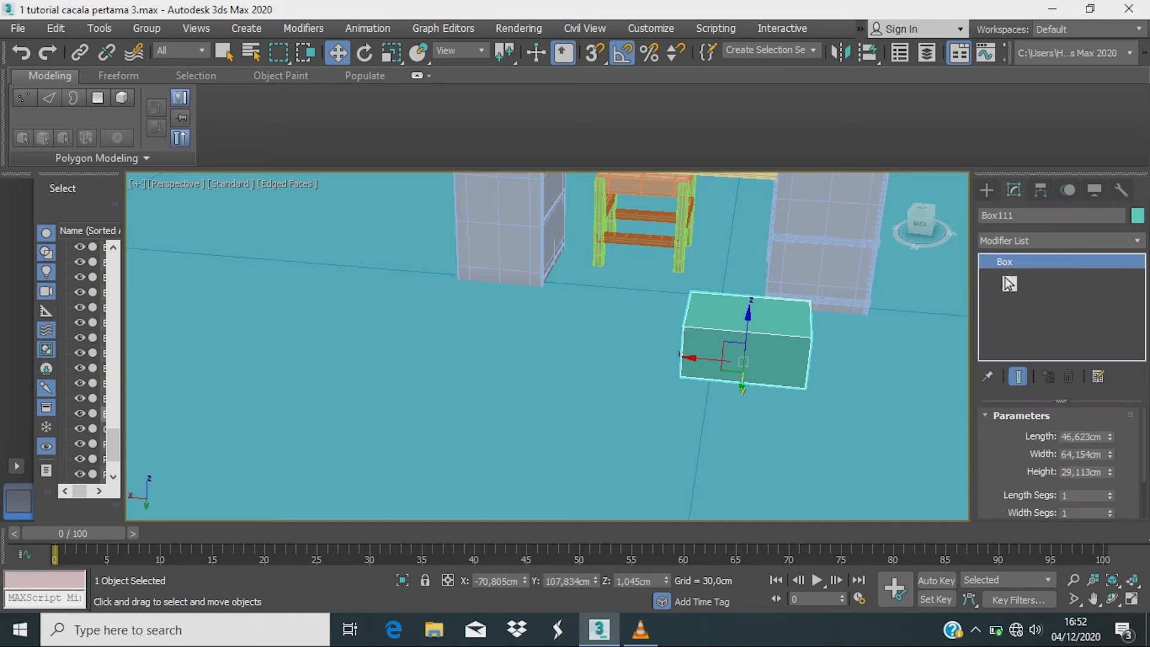
pyautogui.scroll(-1, 1000, 474)
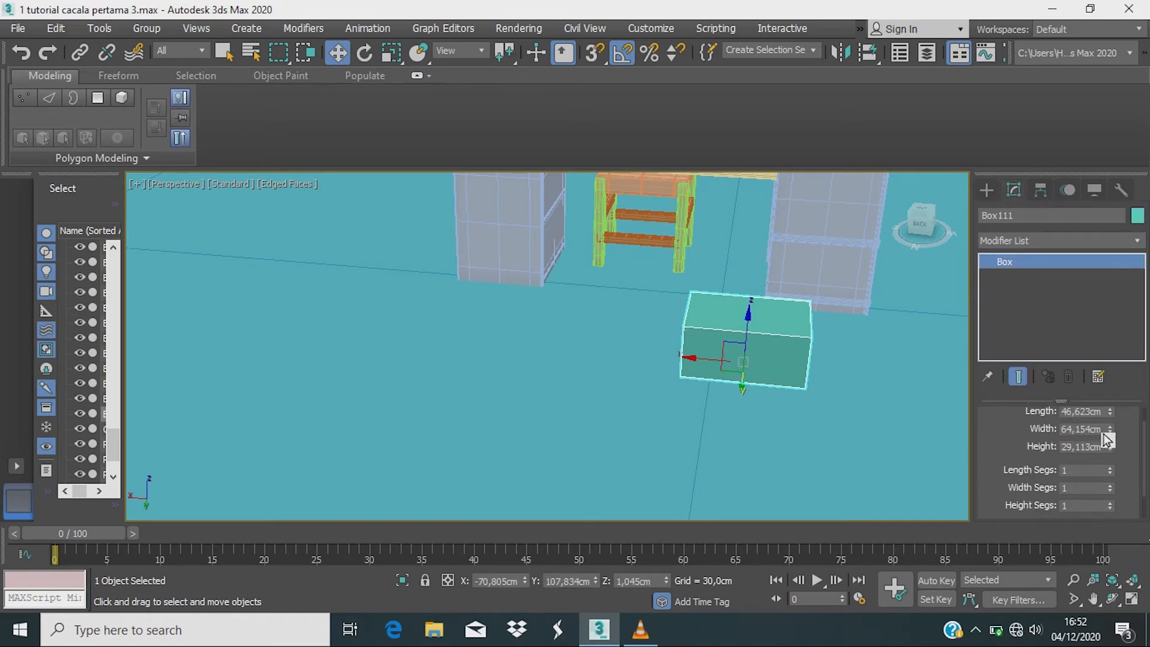
pyautogui.moveTo(1111, 433); pyautogui.dragTo(1119, 484)
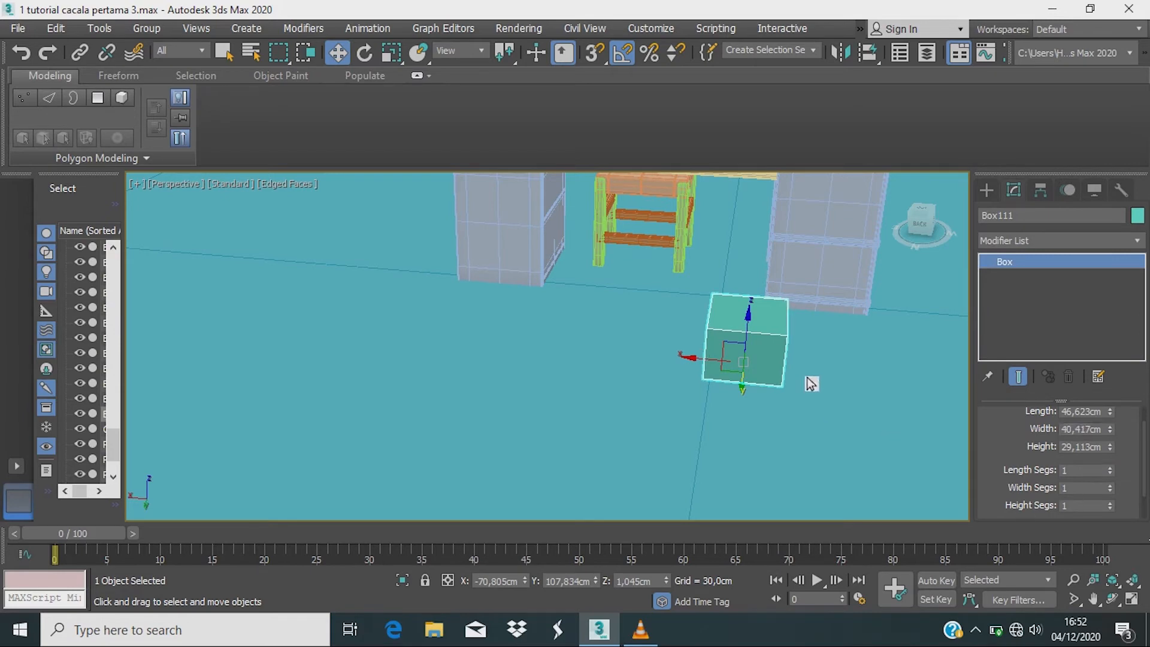
# Step: Move the box into the lowest compartment of the desk's shelf unit and scale it uniformly to about 75 percent
pyautogui.keyDown('alt'); pyautogui.moveTo(789, 400); pyautogui.dragTo(890, 391, button='middle'); pyautogui.keyUp('alt')
pyautogui.moveTo(791, 386); pyautogui.dragTo(619, 324)
pyautogui.press('r')
pyautogui.scroll(8, 606, 359)
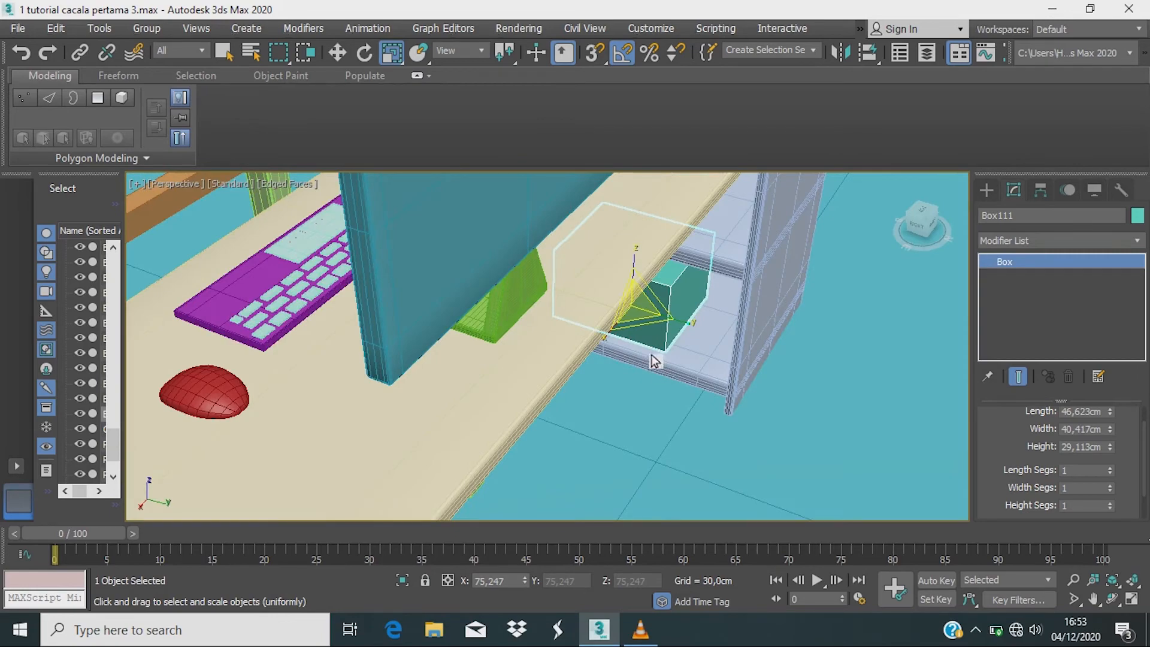
pyautogui.scroll(4, 650, 352)
pyautogui.keyDown('alt'); pyautogui.moveTo(649, 343); pyautogui.dragTo(507, 408, button='middle'); pyautogui.keyUp('alt')
pyautogui.scroll(-3, 553, 297)
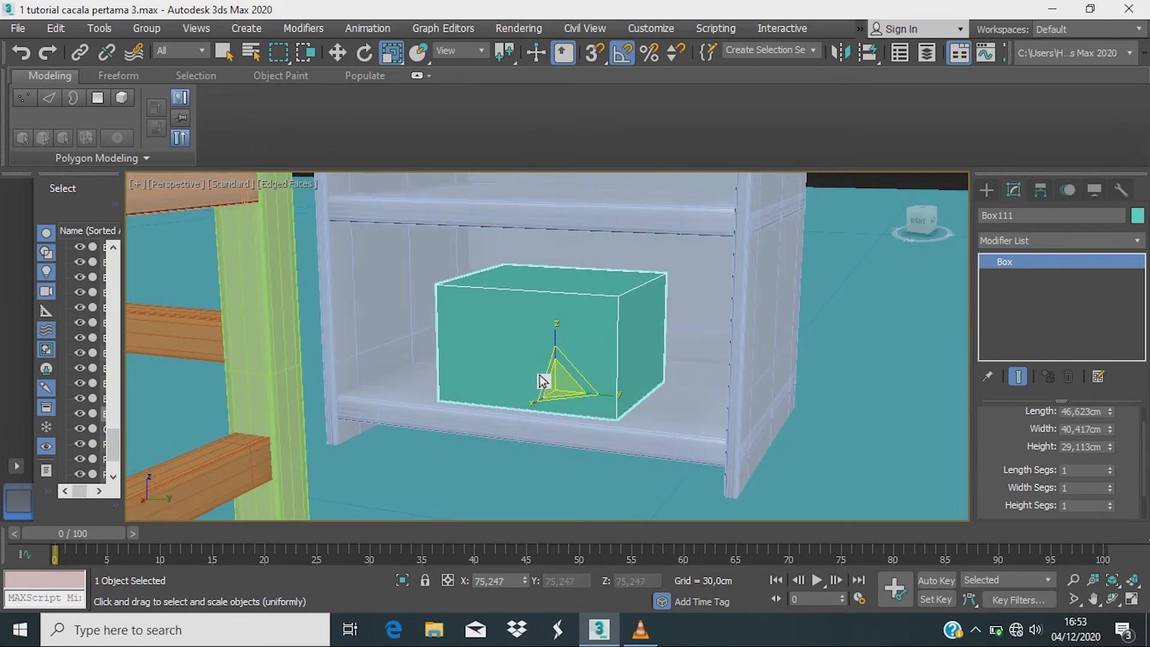
# Step: Shift the box toward one side of the compartment and clone it as a copy beside it, at about Y 13.28 cm
pyautogui.press('w')
pyautogui.moveTo(594, 402); pyautogui.dragTo(539, 392)
pyautogui.keyDown('alt'); pyautogui.moveTo(547, 419); pyautogui.dragTo(516, 409, button='middle'); pyautogui.keyUp('alt')
pyautogui.moveTo(524, 415)
pyautogui.keyDown('shift'); pyautogui.mouseDown()
pyautogui.moveTo(683, 483)
pyautogui.moveTo(674, 480)
pyautogui.mouseUp(); pyautogui.keyUp('shift')
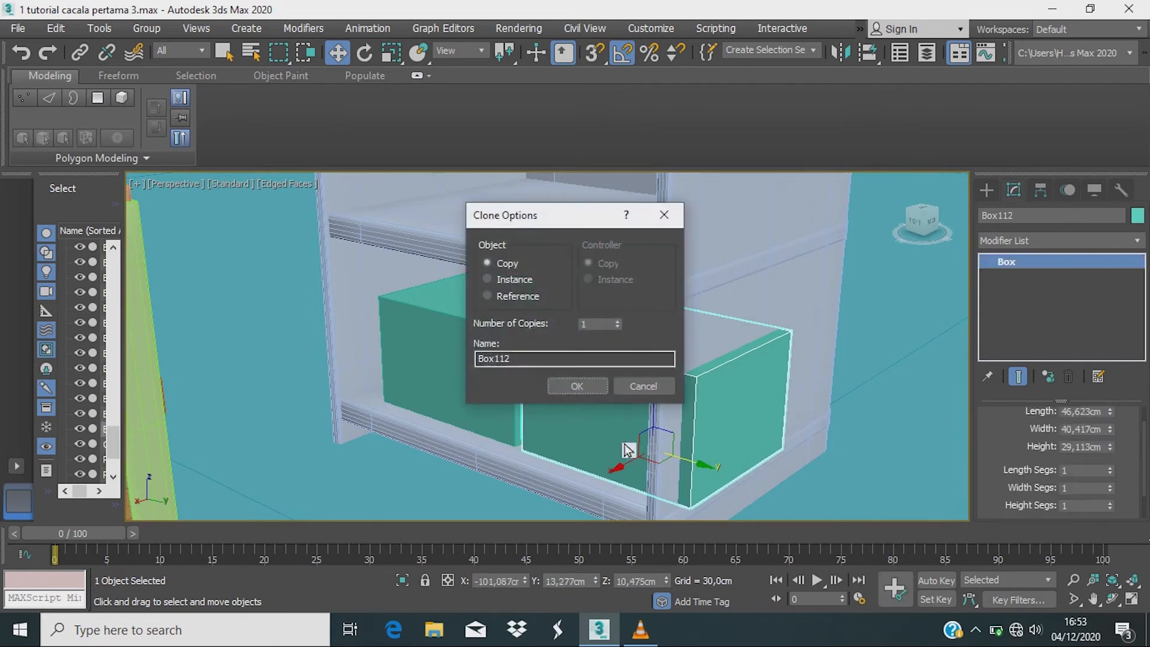
pyautogui.click(576, 387)
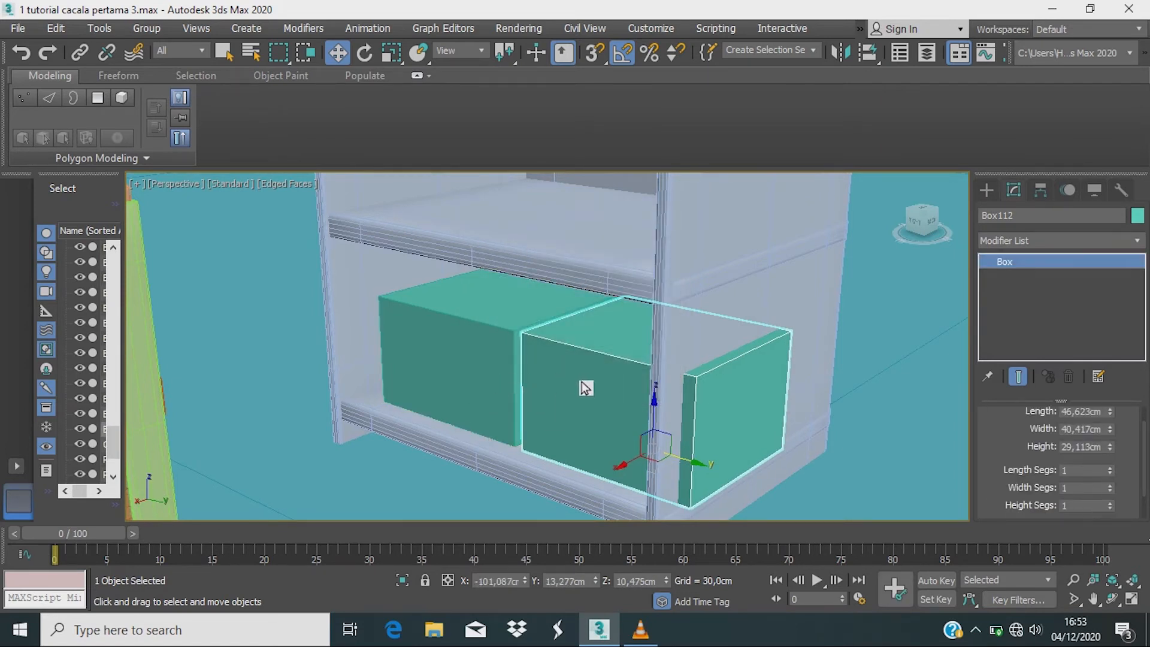
# Step: Select both storage boxes and scale them together to suit the compartment
pyautogui.keyDown('ctrl'); pyautogui.click(502, 378); pyautogui.keyUp('ctrl')
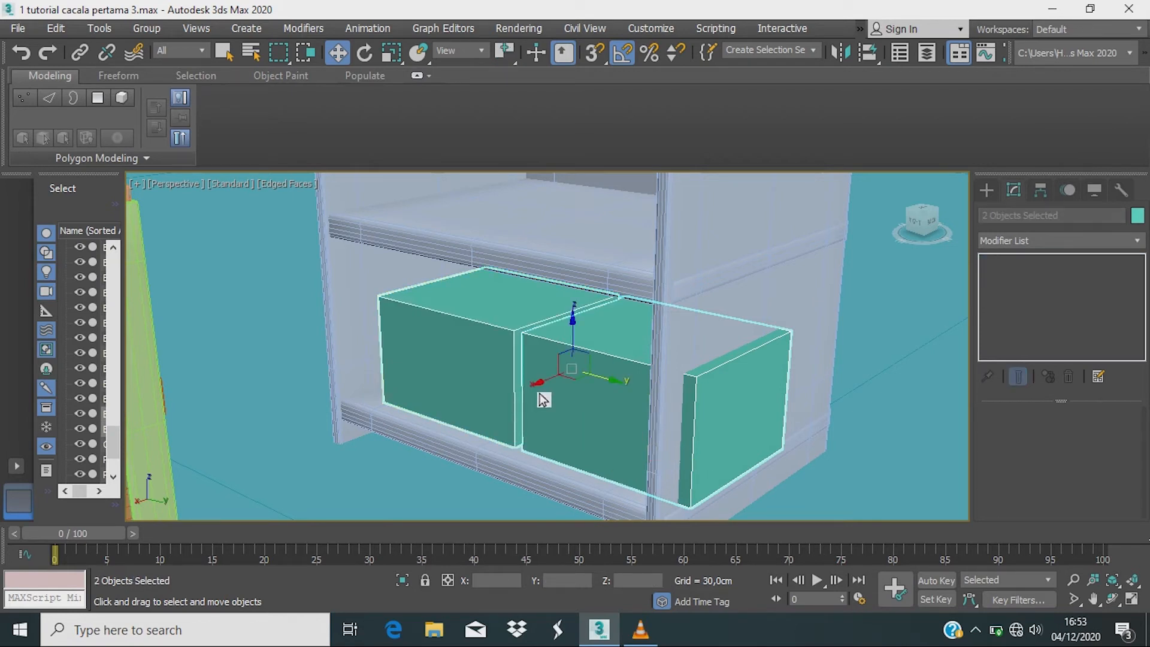
pyautogui.press('r')
pyautogui.moveTo(569, 373)
pyautogui.mouseDown()
pyautogui.moveTo(570, 396)
pyautogui.moveTo(570, 386)
pyautogui.mouseUp()
pyautogui.moveTo(592, 394)
pyautogui.keyDown('alt'); pyautogui.mouseDown(button='middle')
pyautogui.moveTo(632, 395)
pyautogui.moveTo(606, 383)
pyautogui.mouseUp(button='middle'); pyautogui.keyUp('alt')
pyautogui.moveTo(576, 366); pyautogui.dragTo(576, 358)
# Step: Move both boxes along Y away from the side panel so they sit inside the compartment, and check the gap between them
pyautogui.press('w')
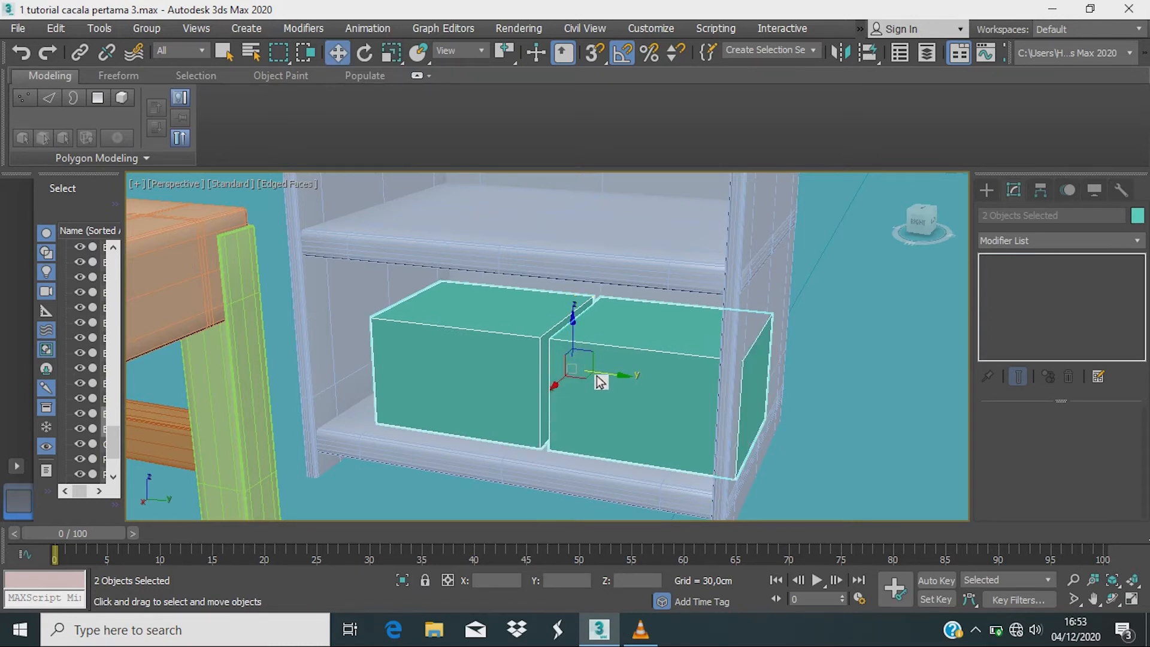
pyautogui.moveTo(594, 378); pyautogui.dragTo(573, 368)
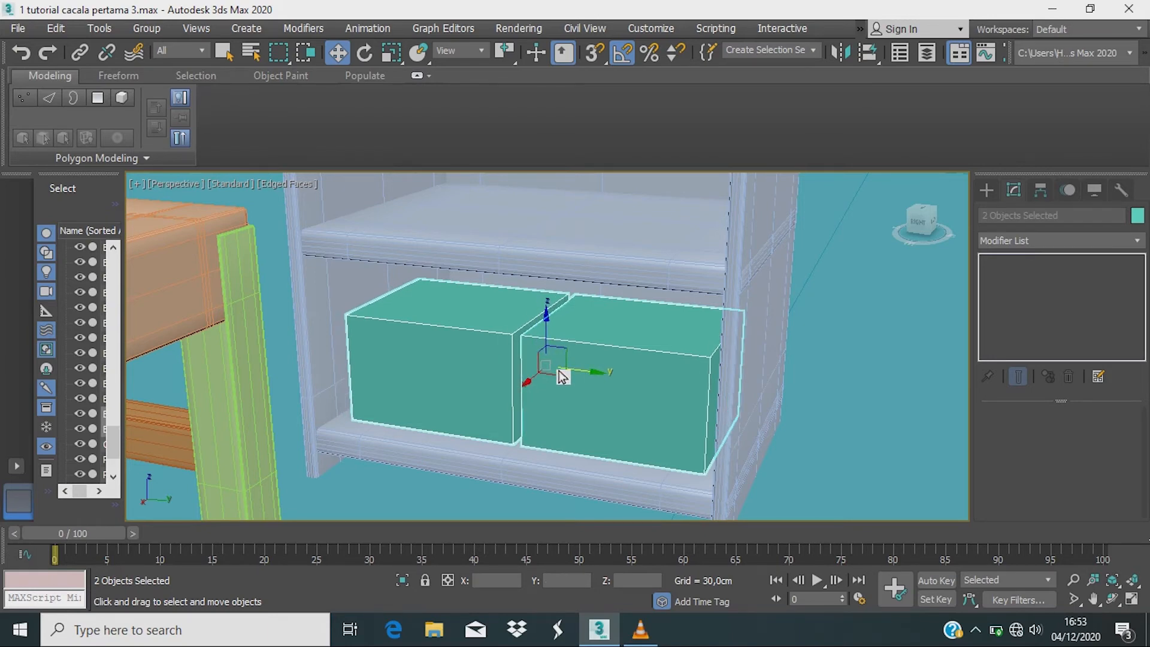
pyautogui.scroll(5, 559, 377)
pyautogui.scroll(-6, 532, 473)
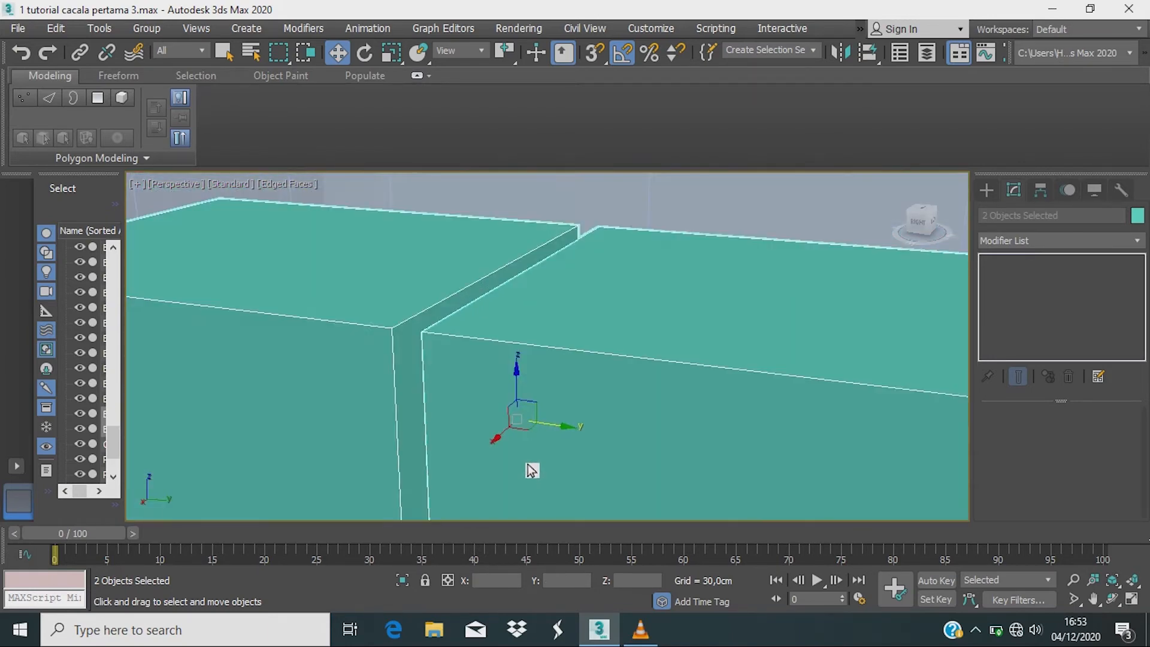
pyautogui.keyDown('alt'); pyautogui.moveTo(555, 418); pyautogui.dragTo(562, 403, button='middle'); pyautogui.keyUp('alt')
pyautogui.scroll(-8, 482, 405)
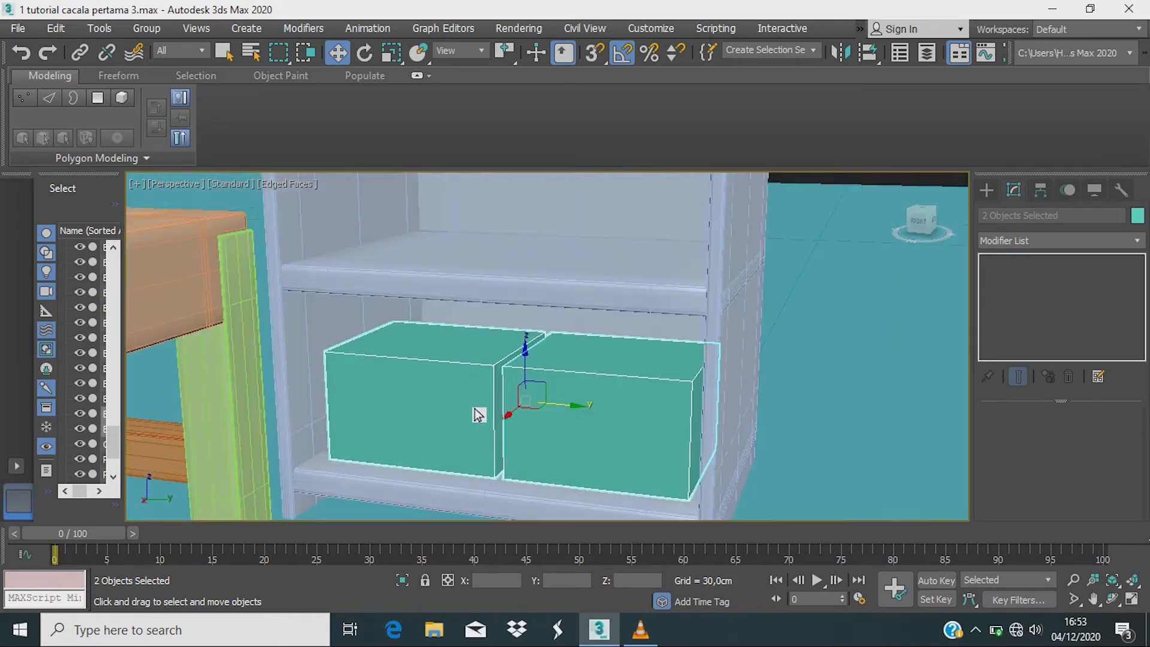
# Step: Select only the original storage box in the lower shelf compartment and convert it to an Editable Poly
pyautogui.keyDown('alt'); pyautogui.moveTo(442, 456); pyautogui.dragTo(381, 318, button='middle'); pyautogui.keyUp('alt')
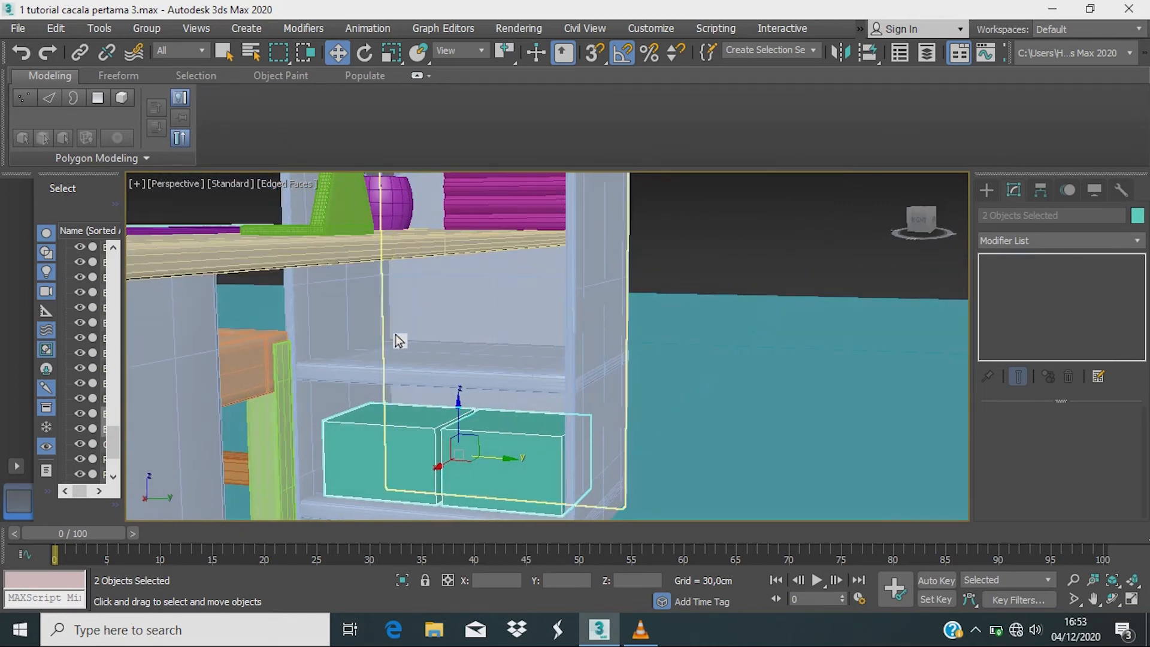
pyautogui.scroll(5, 421, 444)
pyautogui.moveTo(417, 431); pyautogui.dragTo(385, 393, button='middle')
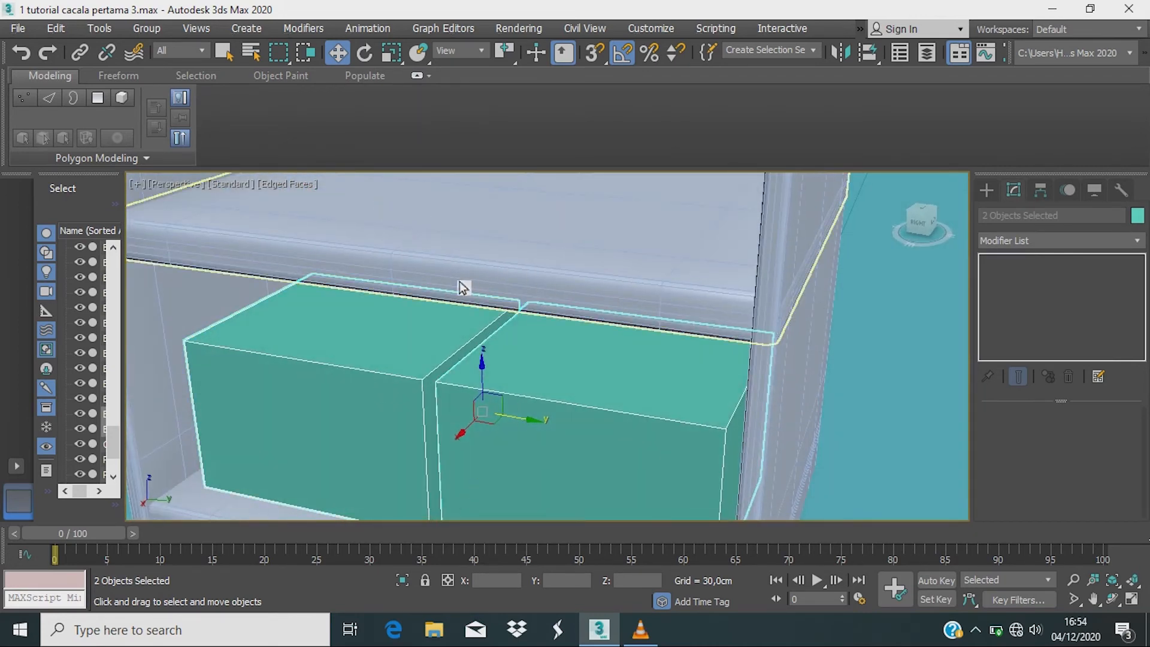
pyautogui.scroll(-2, 460, 282)
pyautogui.scroll(5, 425, 418)
pyautogui.scroll(-3, 423, 423)
pyautogui.moveTo(427, 416); pyautogui.dragTo(457, 456, button='middle')
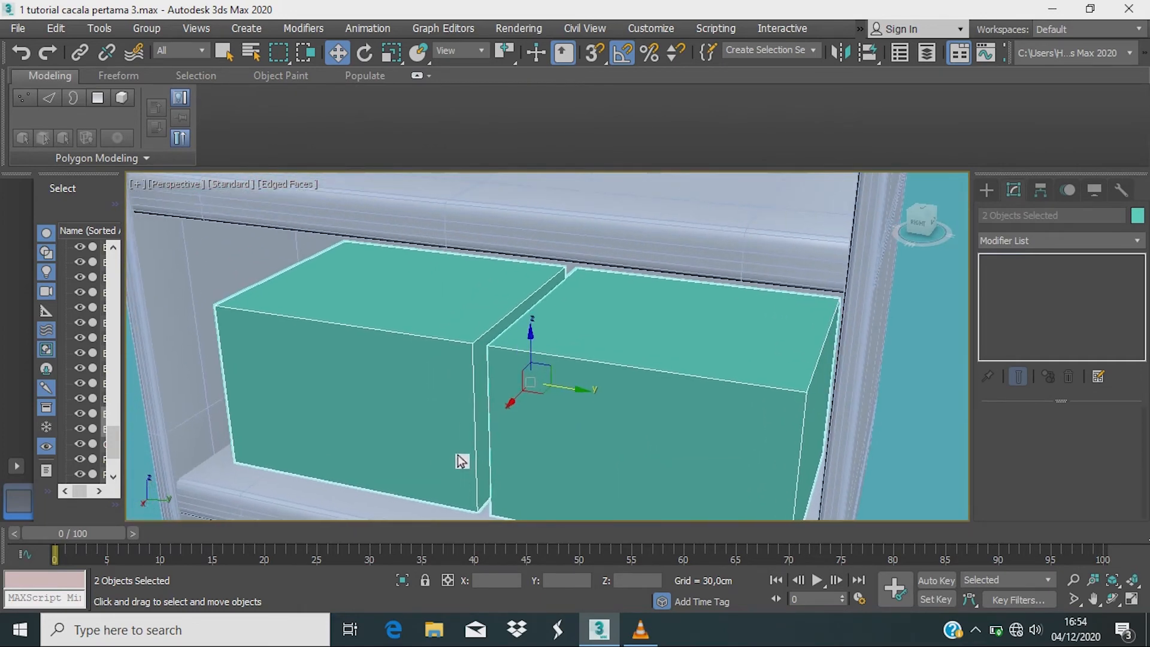
pyautogui.click(409, 419)
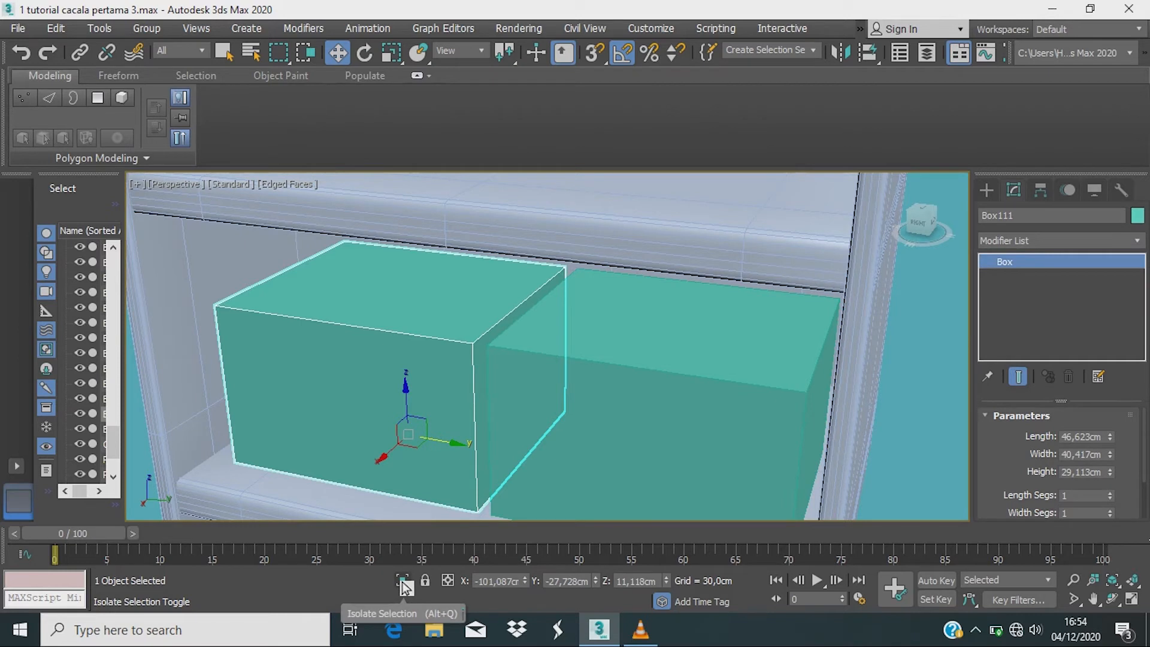
pyautogui.rightClick(440, 299)
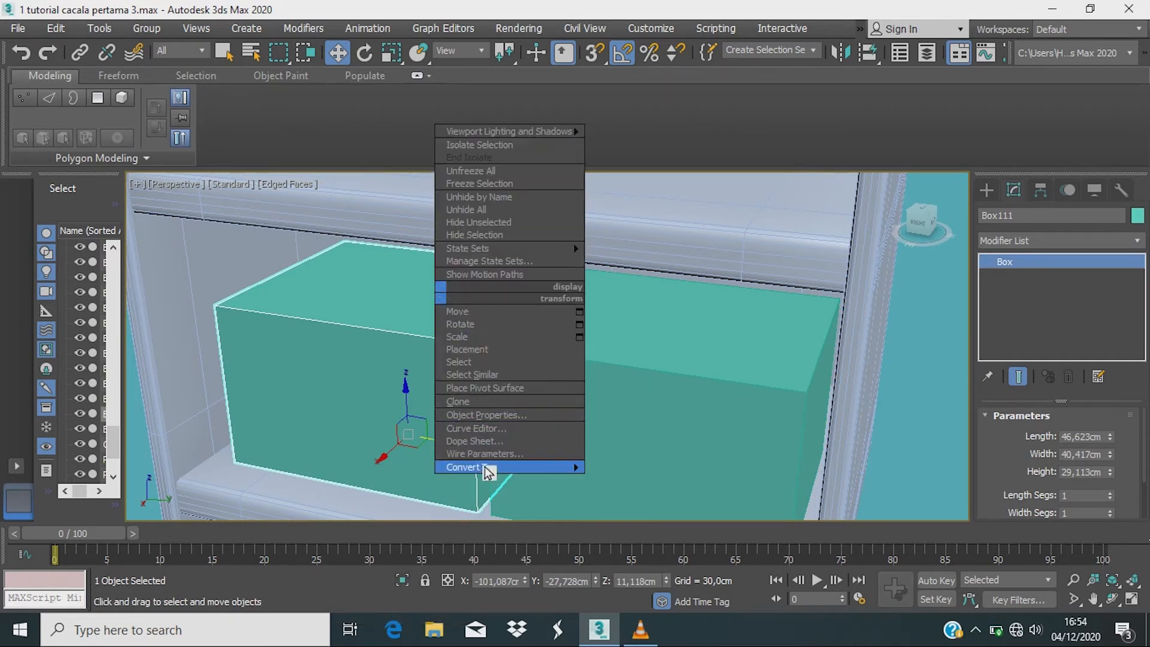
pyautogui.click(390, 333)
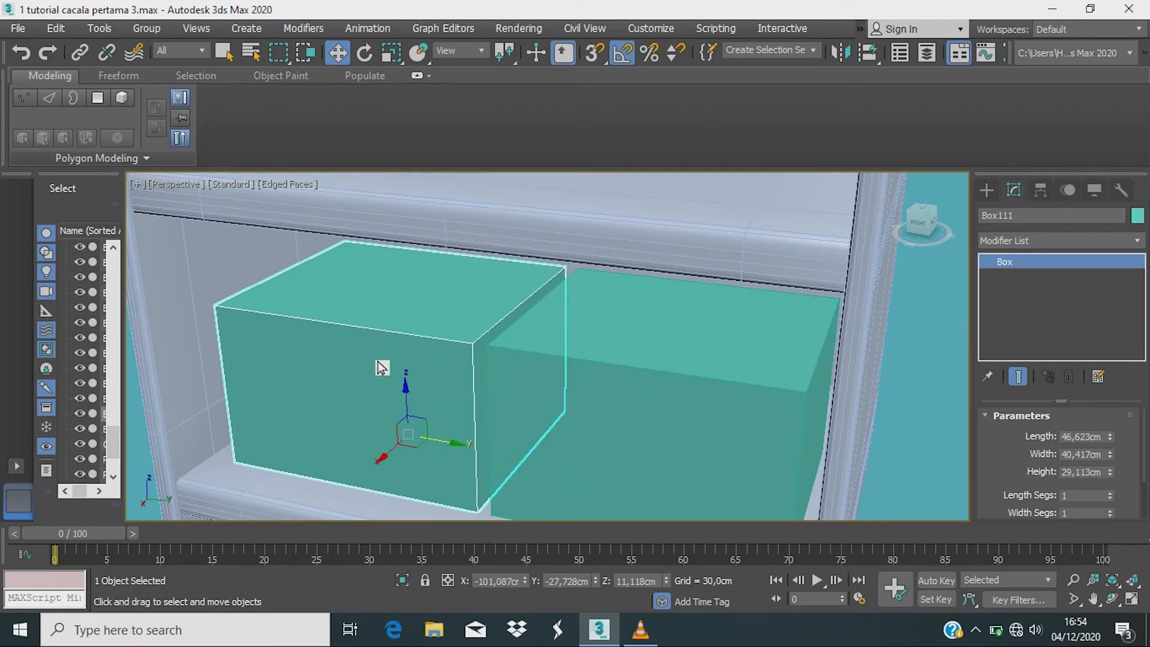
pyautogui.rightClick(387, 348)
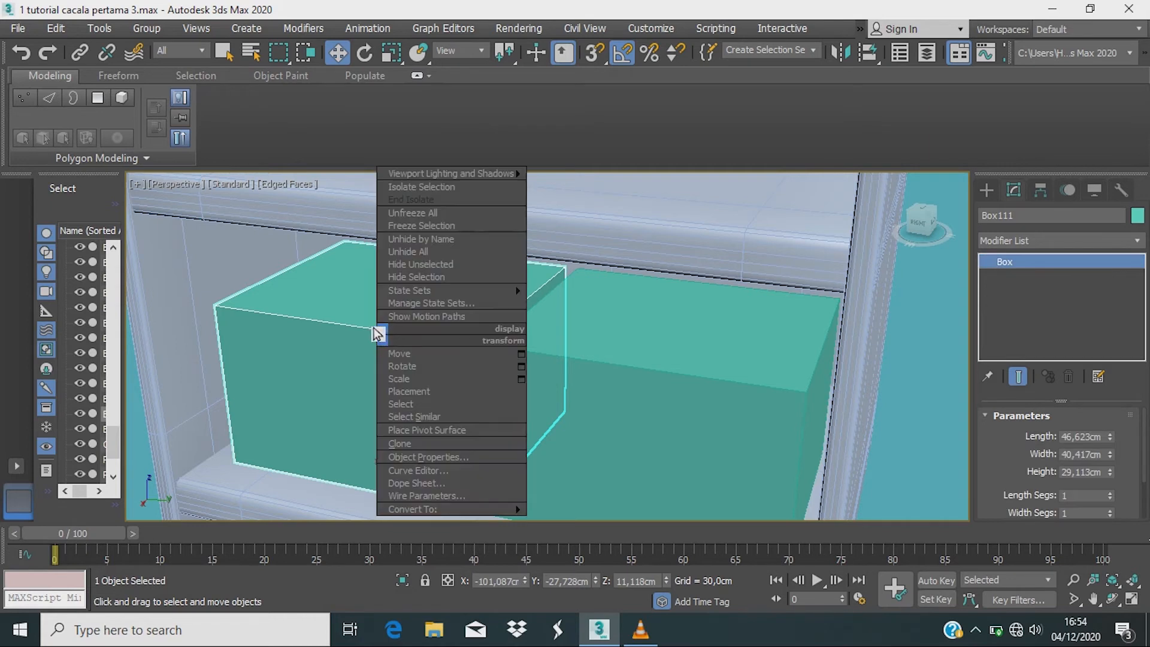
pyautogui.moveTo(416, 510)
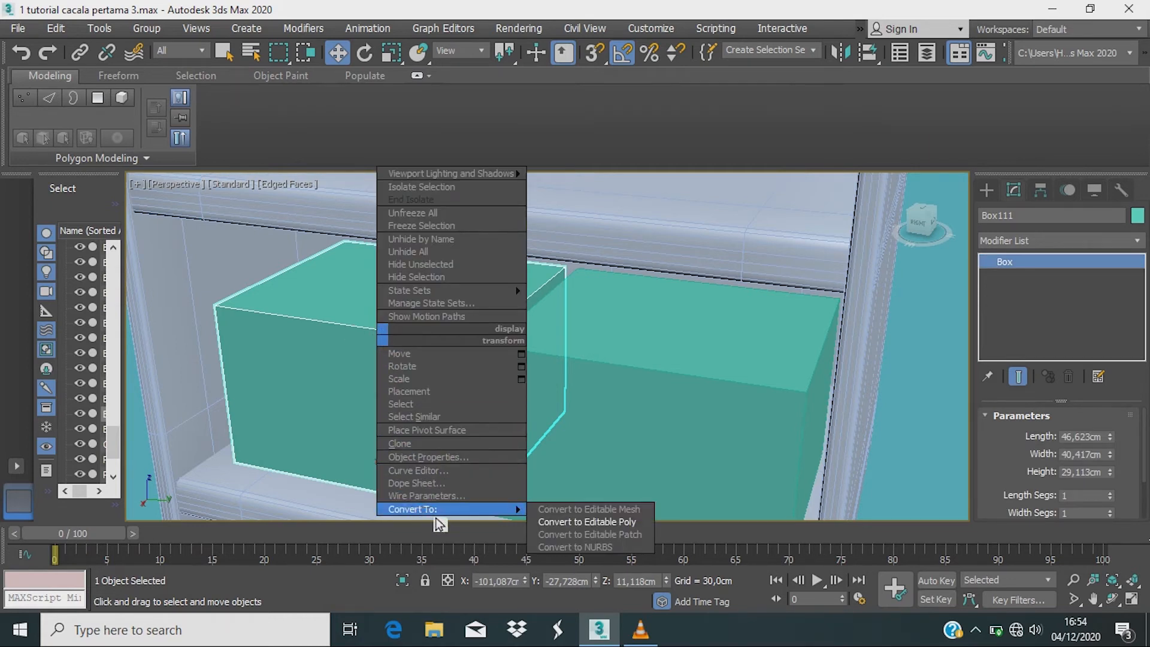
pyautogui.click(554, 522)
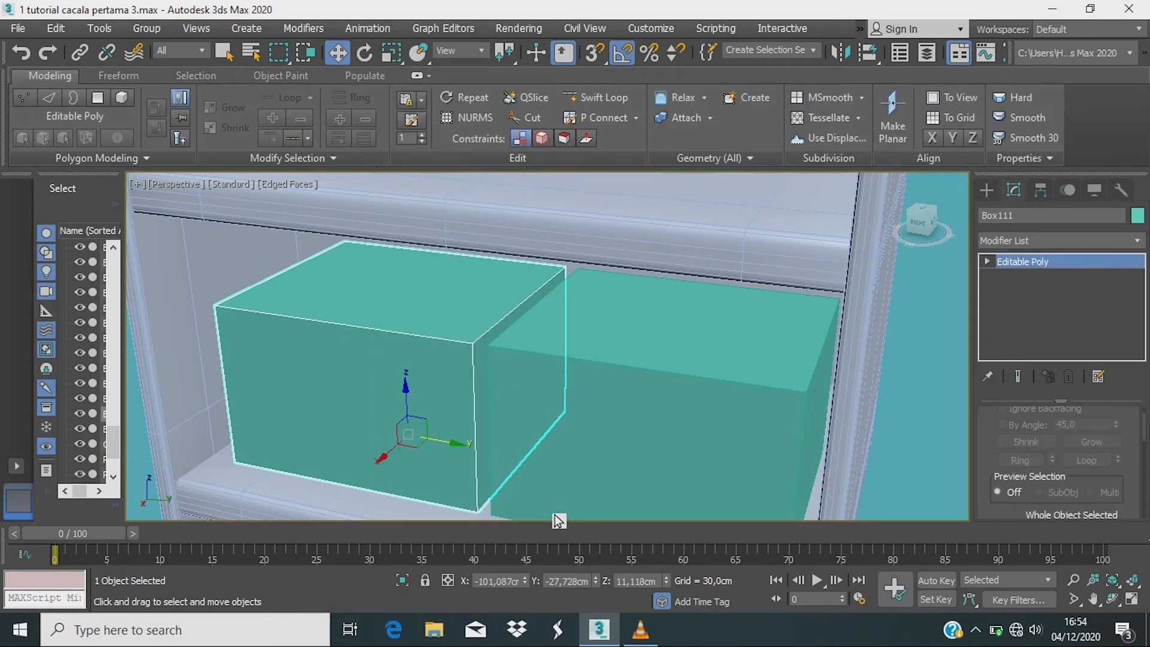
# Step: Inset the top polygon of the original storage box by 3 cm to form the rim
pyautogui.moveTo(413, 365); pyautogui.dragTo(442, 397, button='middle')
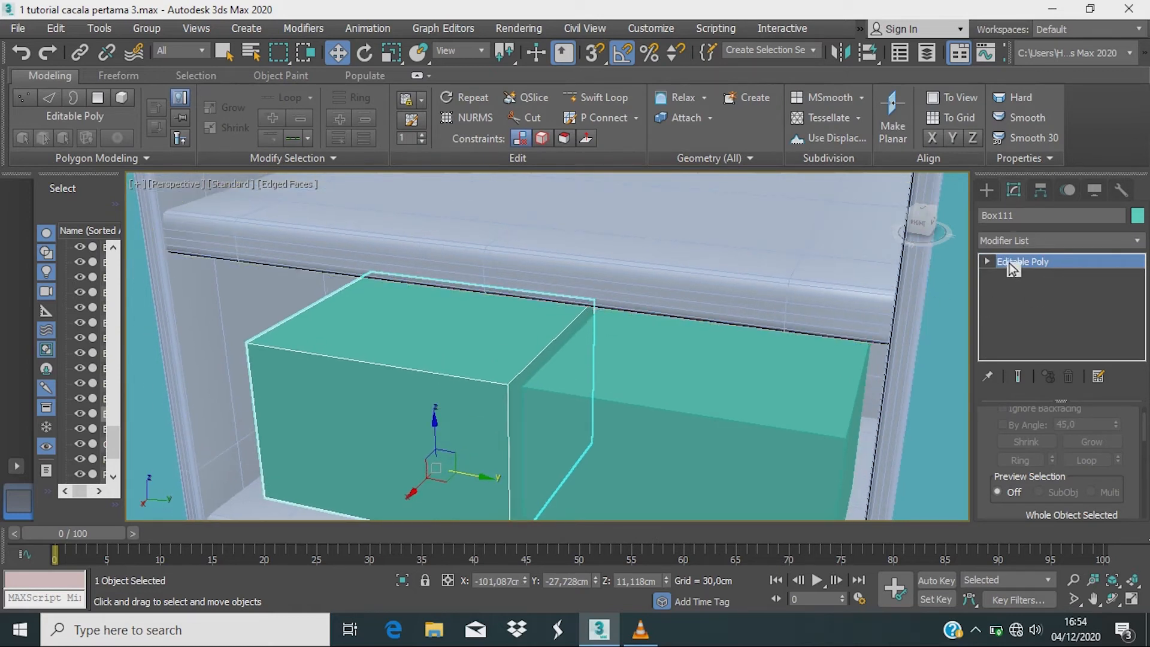
pyautogui.click(989, 262)
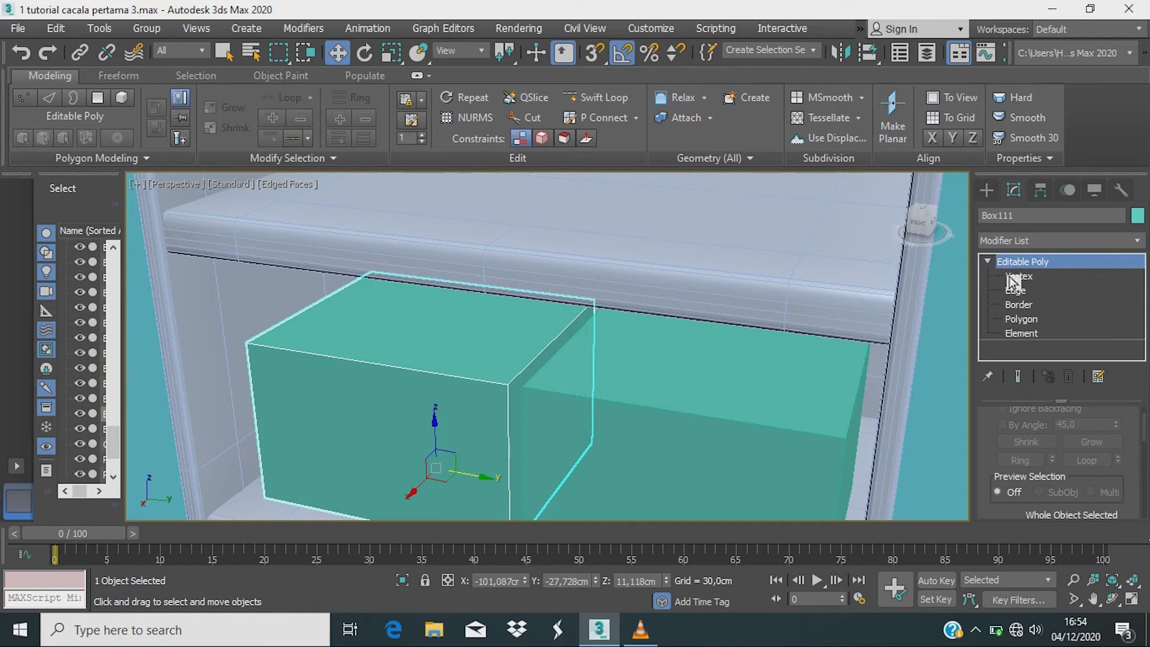
pyautogui.click(1022, 319)
pyautogui.click(483, 346)
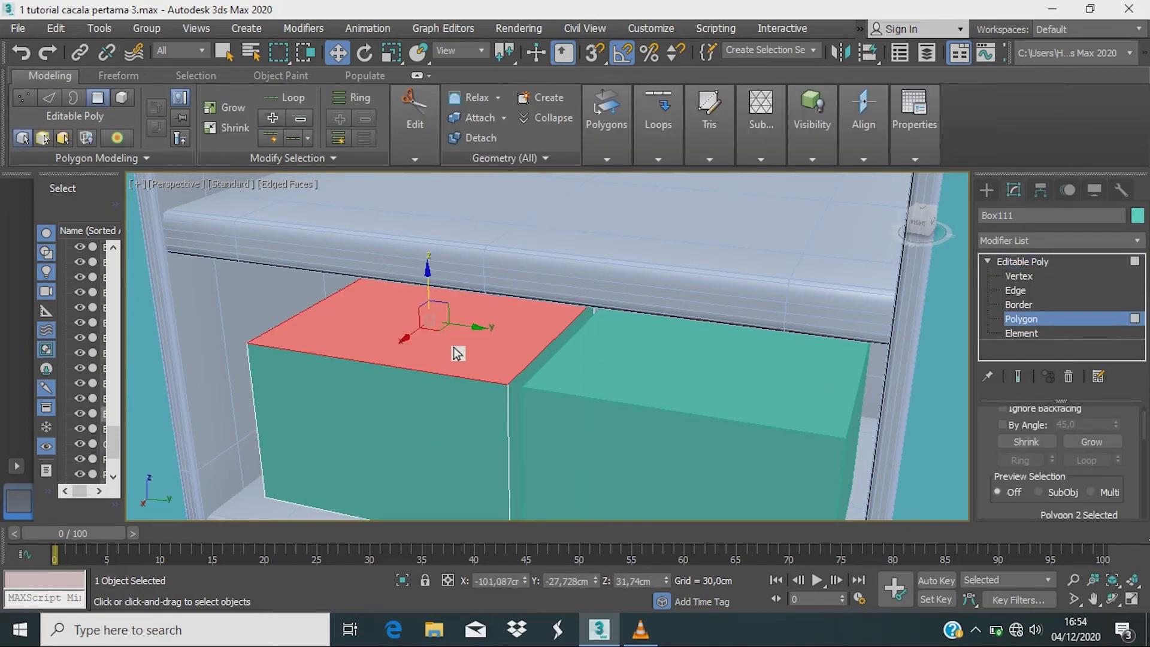
pyautogui.scroll(-5, 1042, 419)
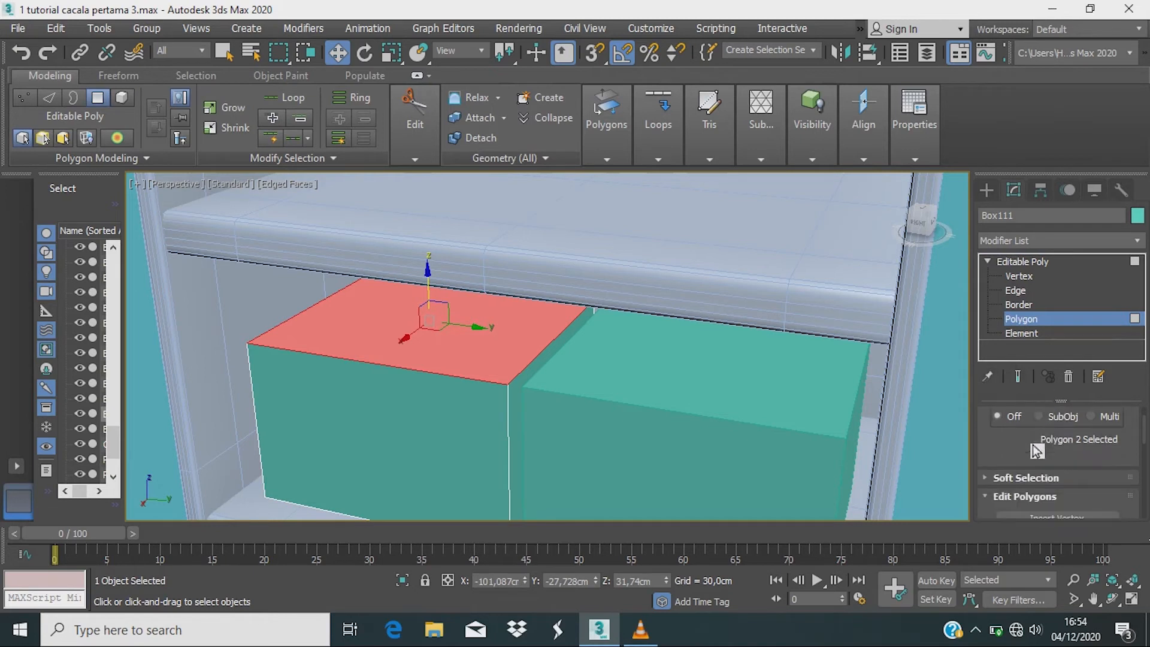
pyautogui.scroll(-1, 1036, 451)
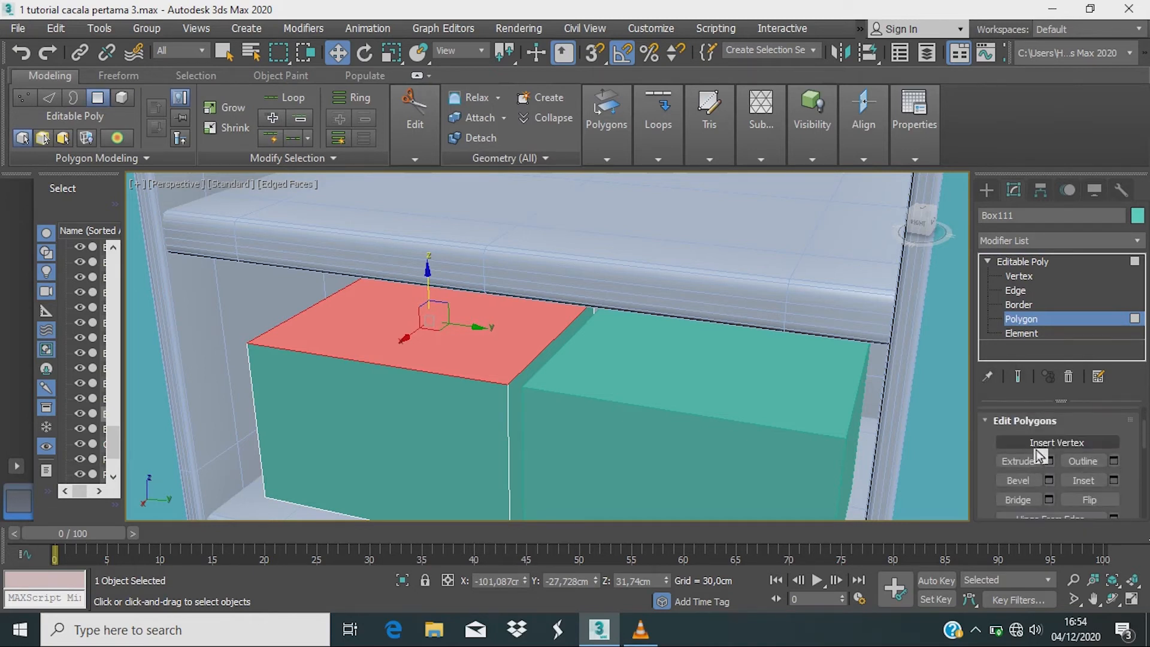
pyautogui.click(1116, 480)
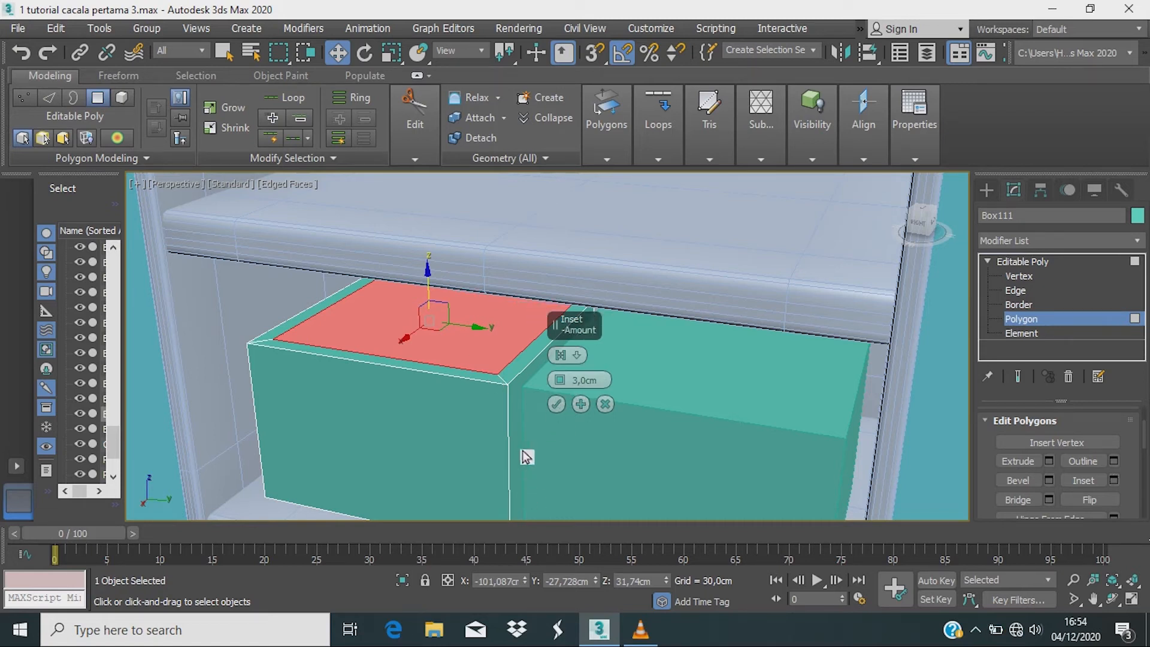
pyautogui.click(556, 404)
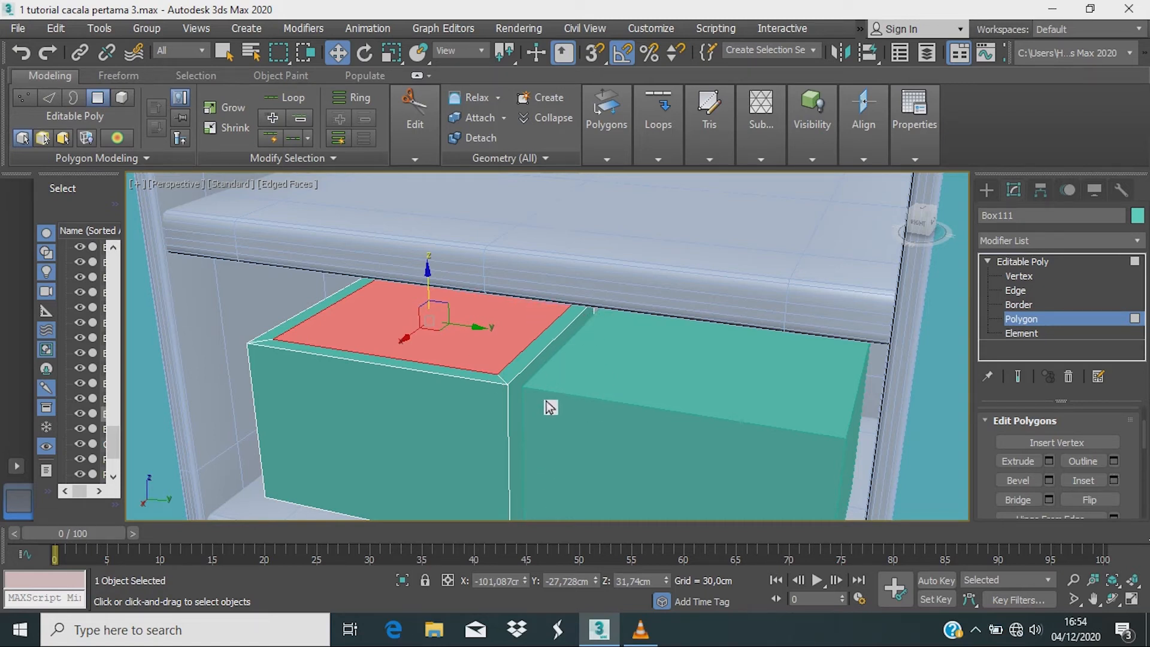
# Step: Extrude the inset top polygon down to about -28.653 cm, checking the depth in wireframe, to hollow out the box
pyautogui.click(1049, 461)
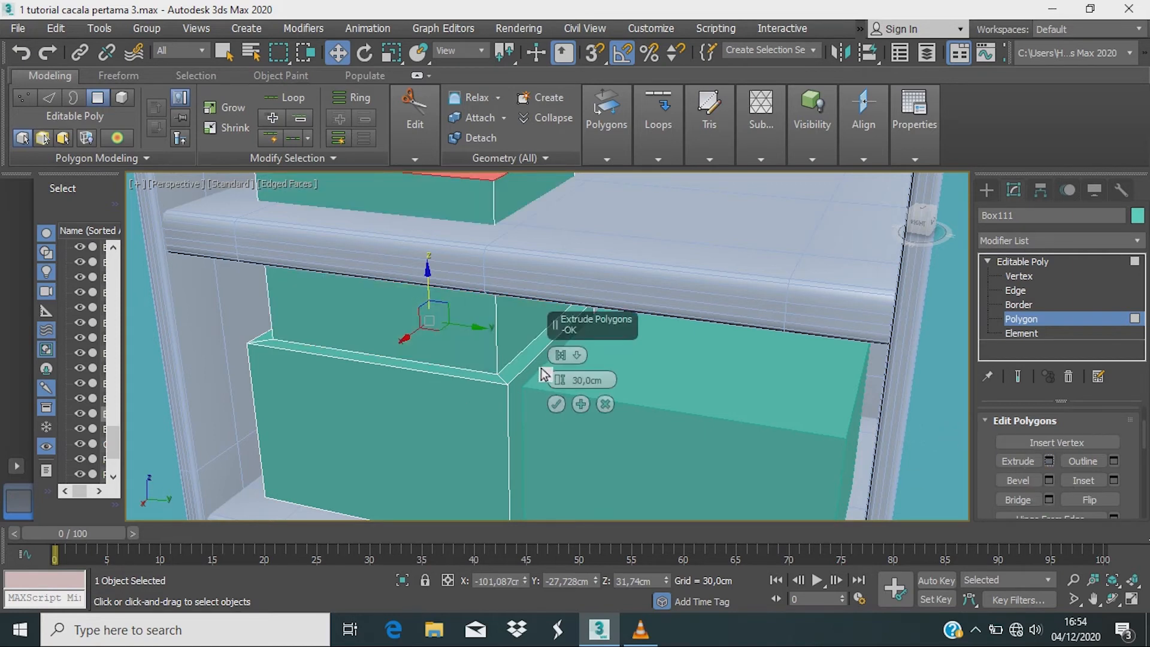
pyautogui.moveTo(562, 391); pyautogui.dragTo(576, 462)
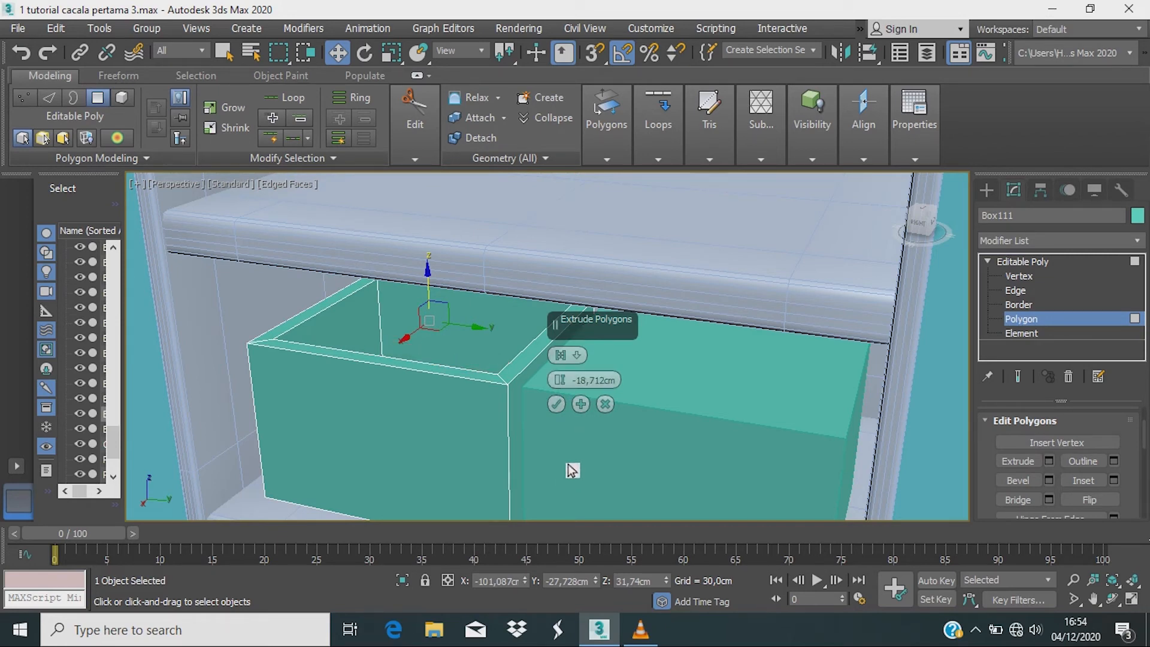
pyautogui.press('F3')
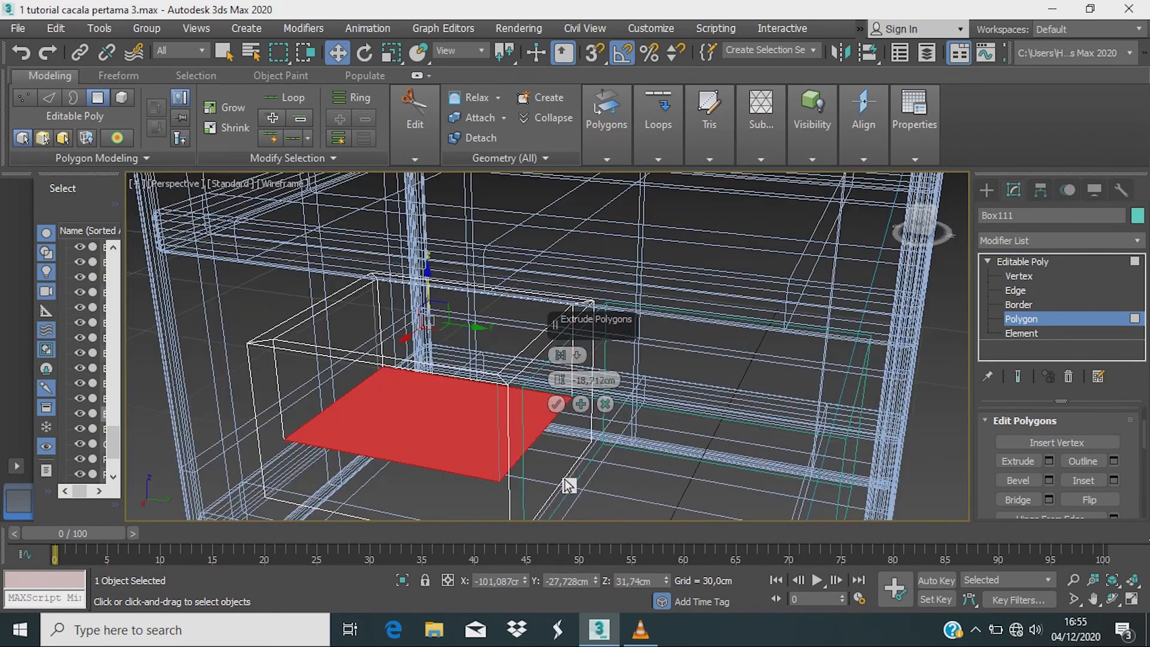
pyautogui.keyDown('alt'); pyautogui.moveTo(550, 495); pyautogui.dragTo(545, 501, button='middle'); pyautogui.keyUp('alt')
pyautogui.moveTo(543, 457); pyautogui.dragTo(614, 405, button='middle')
pyautogui.moveTo(558, 387); pyautogui.dragTo(558, 409)
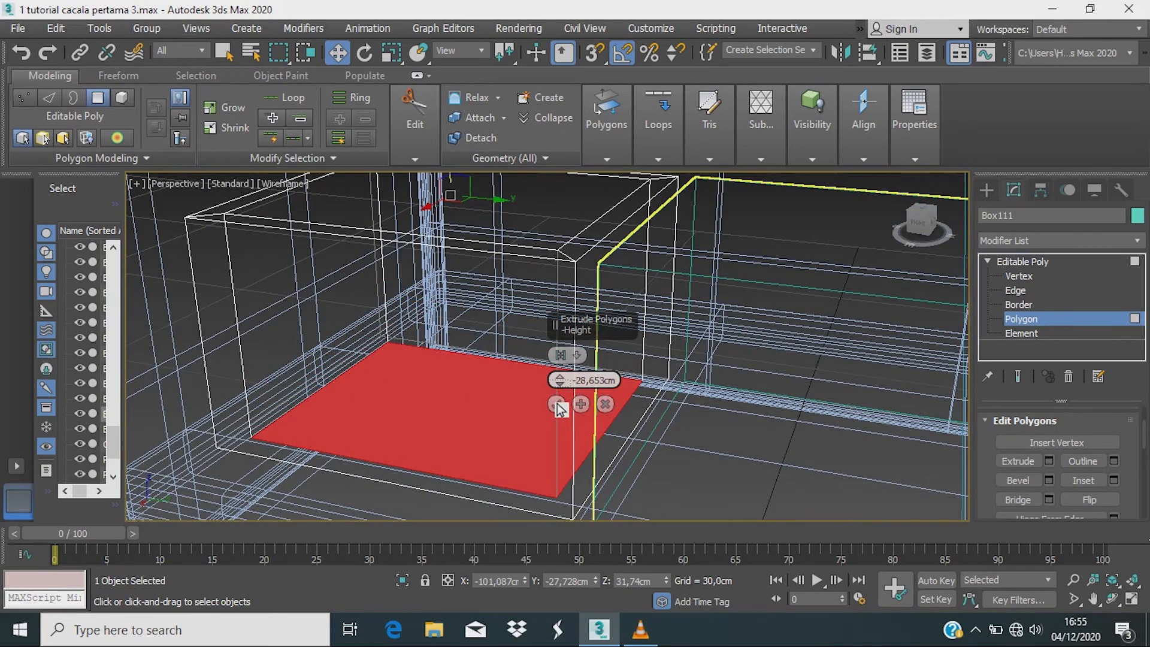
pyautogui.click(557, 406)
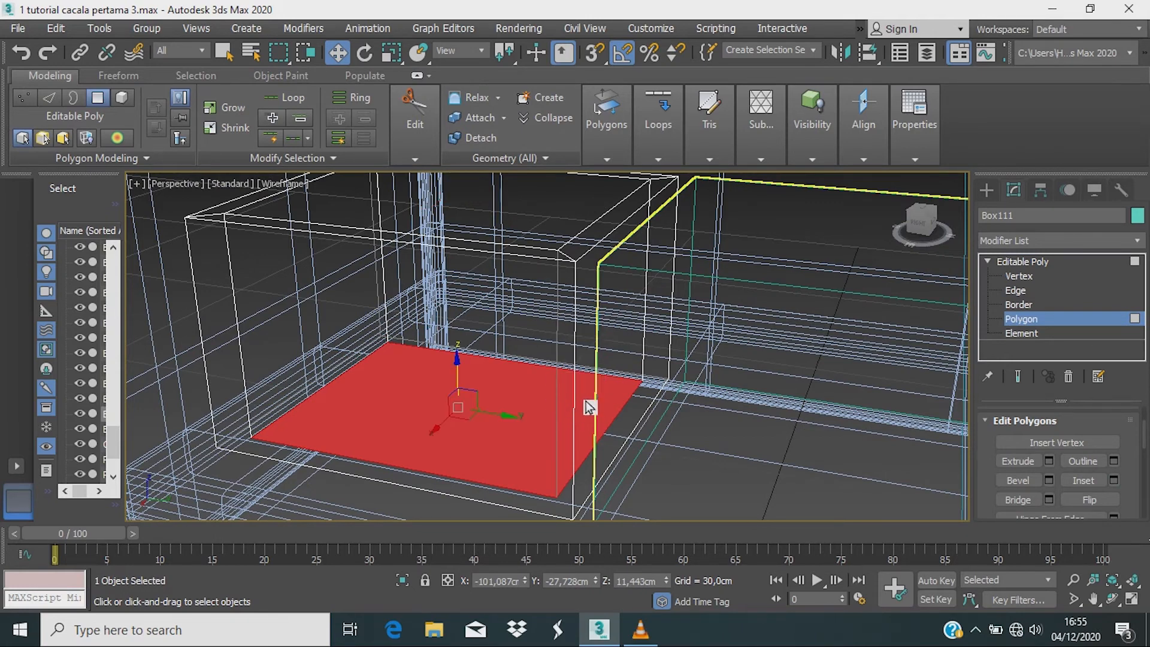
pyautogui.scroll(-3, 590, 408)
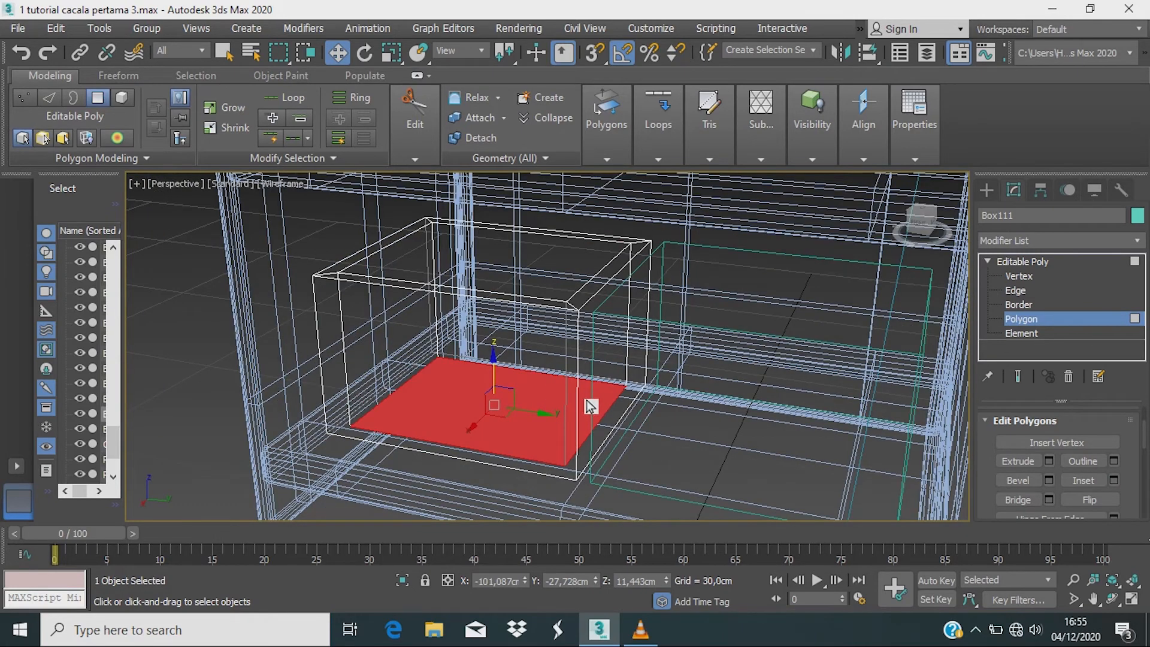
pyautogui.press('F3')
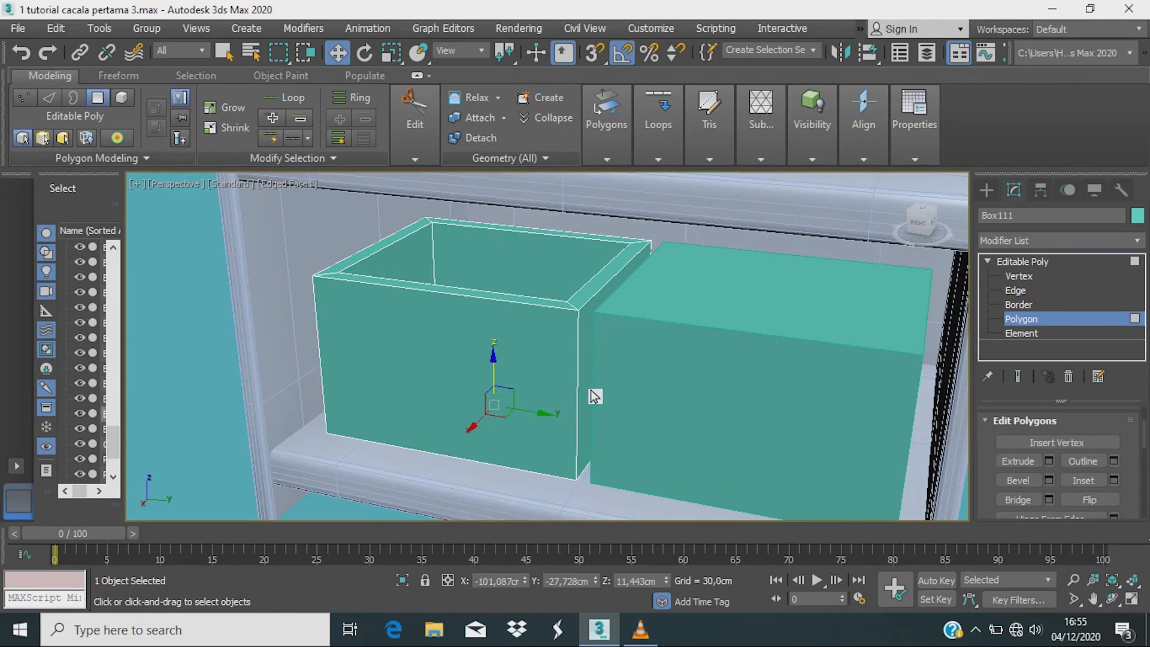
# Step: Leave polygon editing and shift the hollowed box slightly away from the solid one, to about Y -28.473 cm
pyautogui.keyDown('alt'); pyautogui.moveTo(589, 405); pyautogui.dragTo(563, 455, button='middle'); pyautogui.keyUp('alt')
pyautogui.scroll(3, 637, 390)
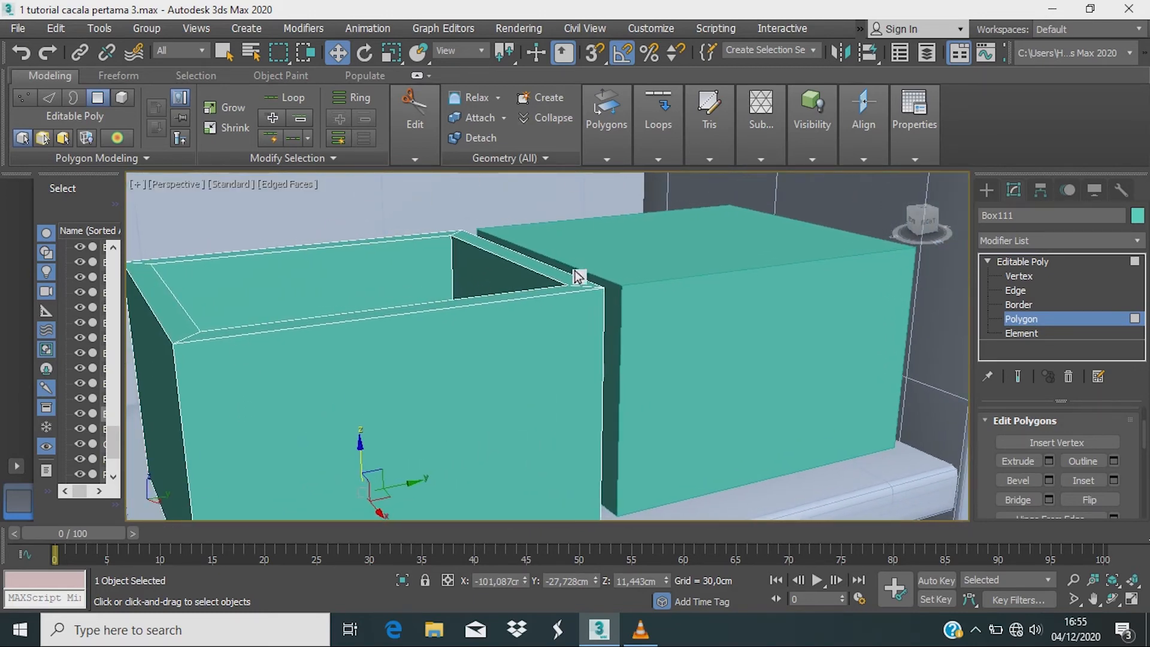
pyautogui.click(1017, 262)
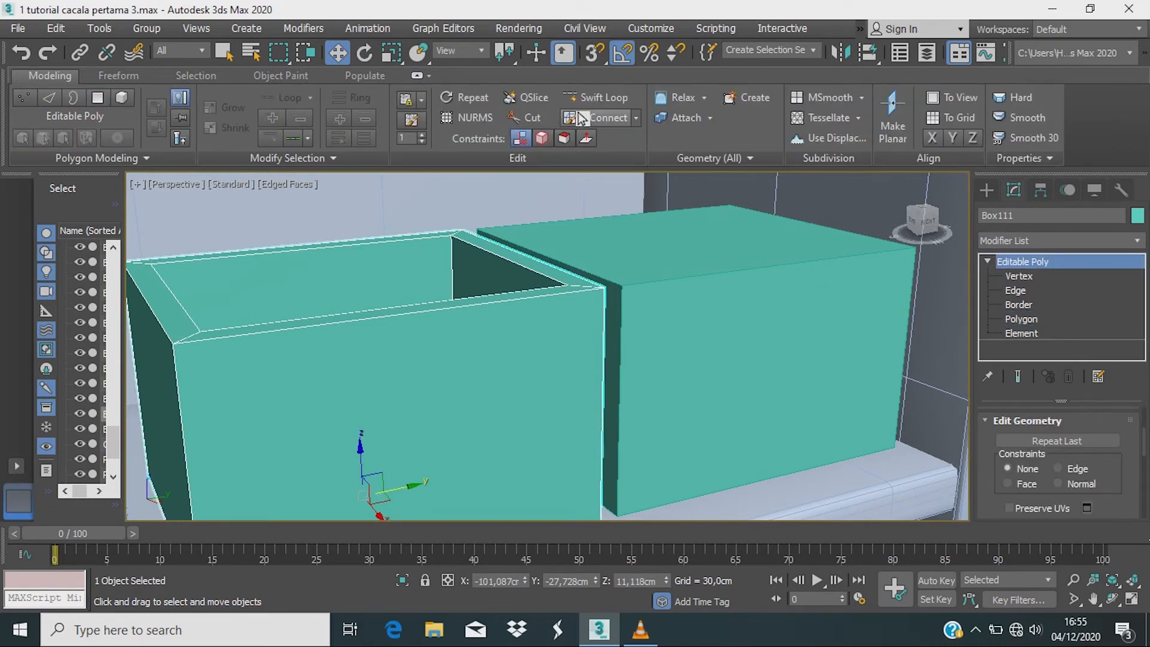
pyautogui.click(599, 97)
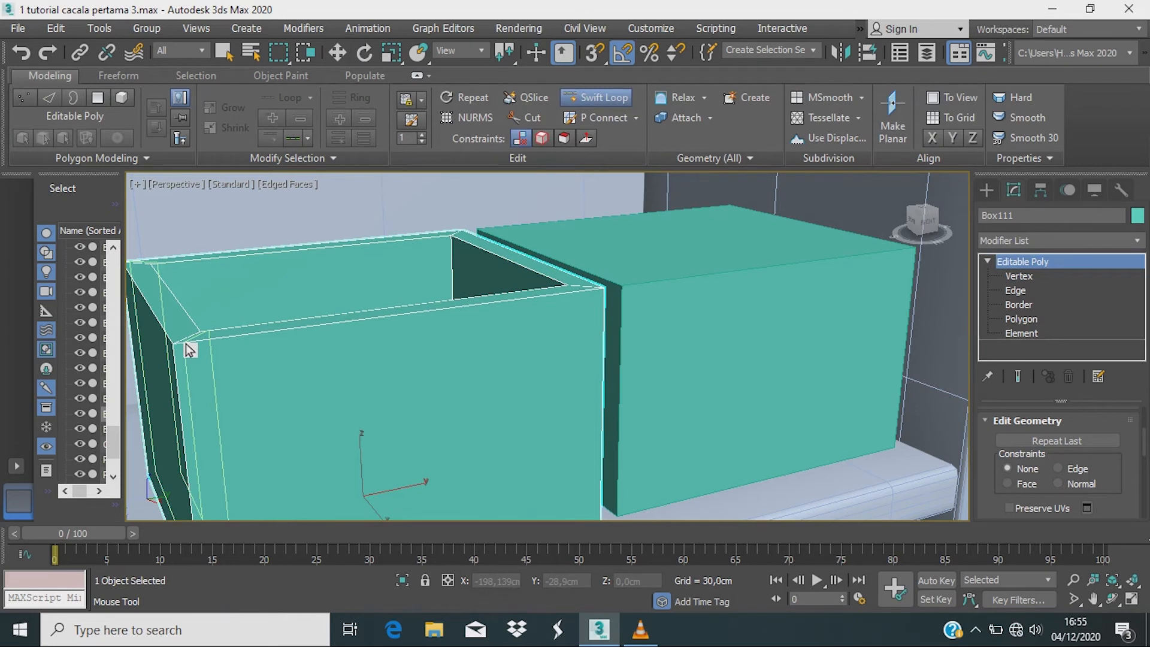
pyautogui.rightClick(700, 286)
pyautogui.moveTo(544, 400)
pyautogui.mouseDown()
pyautogui.moveTo(526, 419)
pyautogui.moveTo(545, 406)
pyautogui.mouseUp()
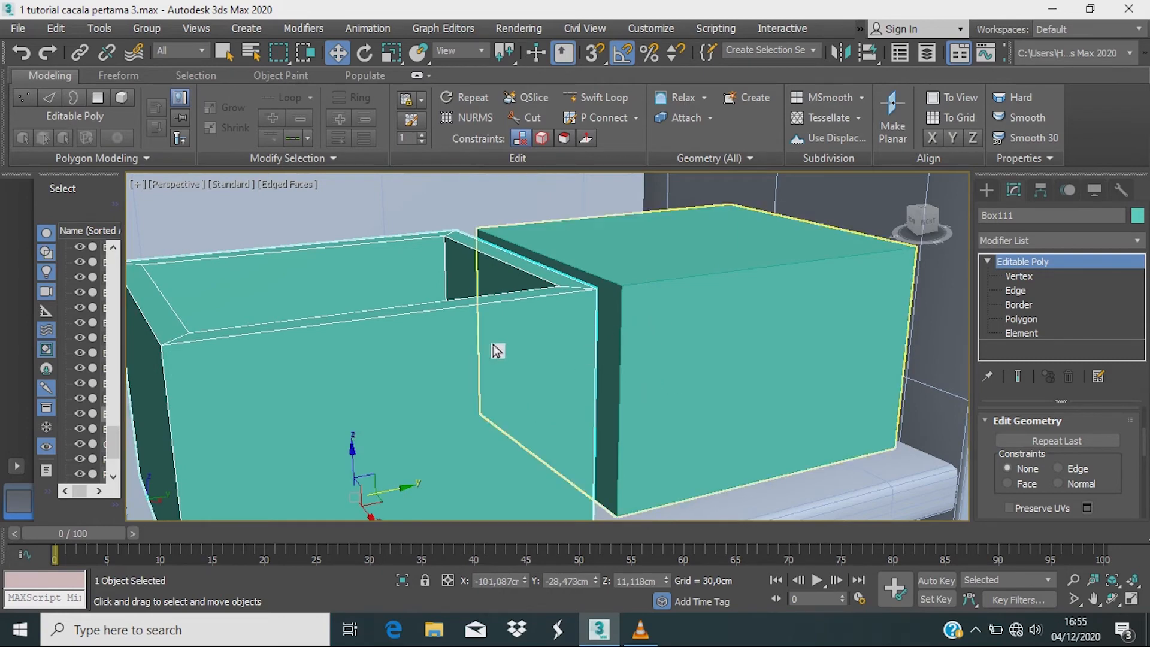
# Step: Delete the solid box and clone the hollow box as a single copy in its place, at about Y 5.778 cm
pyautogui.click(684, 375)
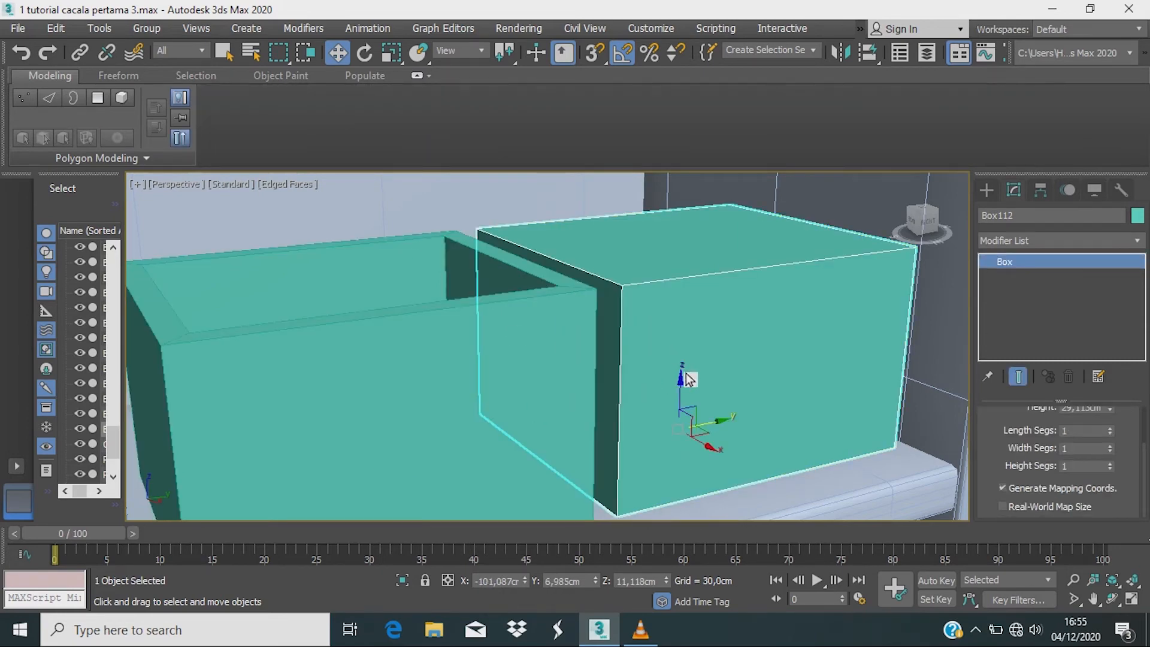
pyautogui.press('Delete')
pyautogui.click(489, 376)
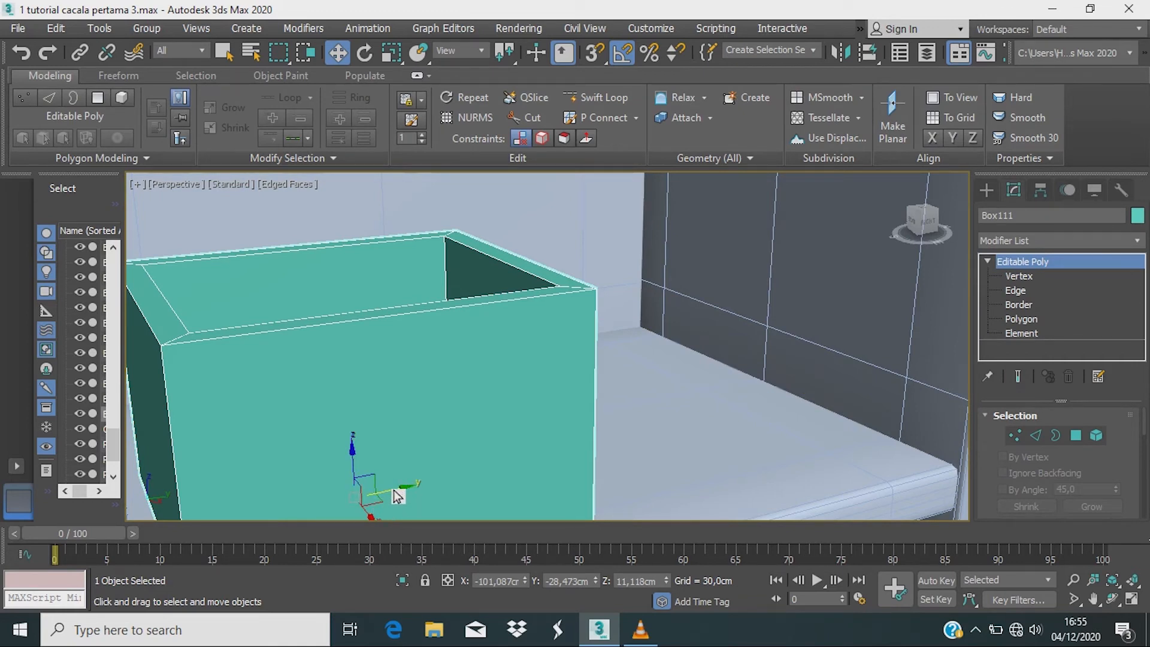
pyautogui.keyDown('shift'); pyautogui.moveTo(398, 497); pyautogui.dragTo(714, 380); pyautogui.keyUp('shift')
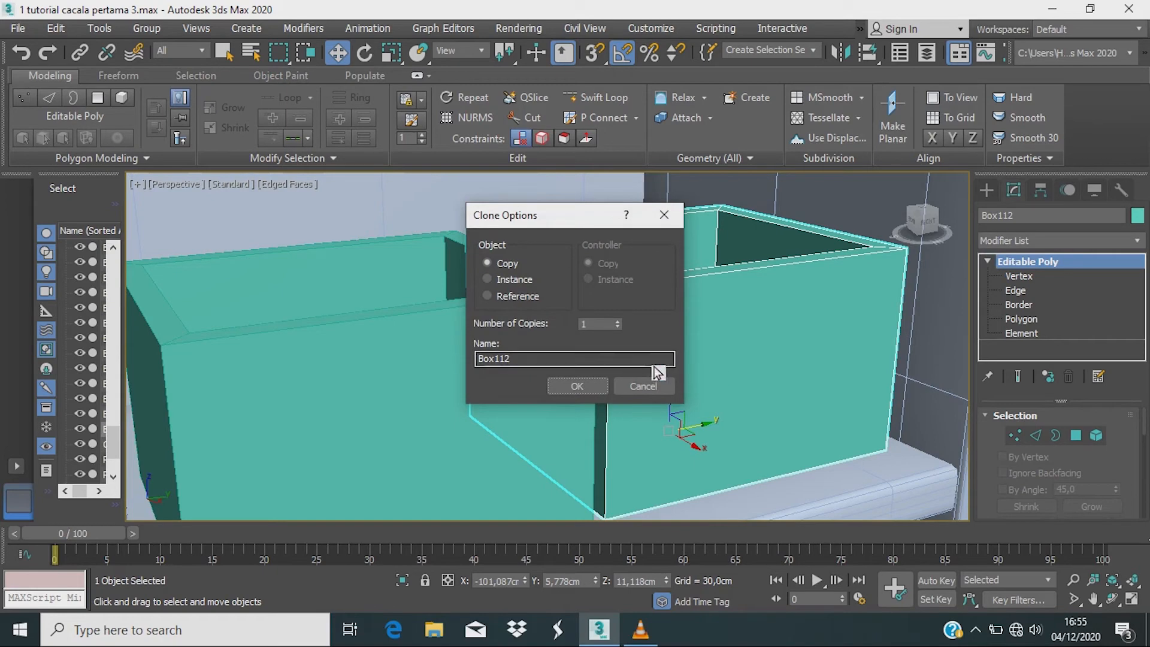
pyautogui.click(568, 385)
# Step: Examine the whole desk and chair from several angles, including the opposite shelf unit with the books
pyautogui.scroll(-5, 627, 407)
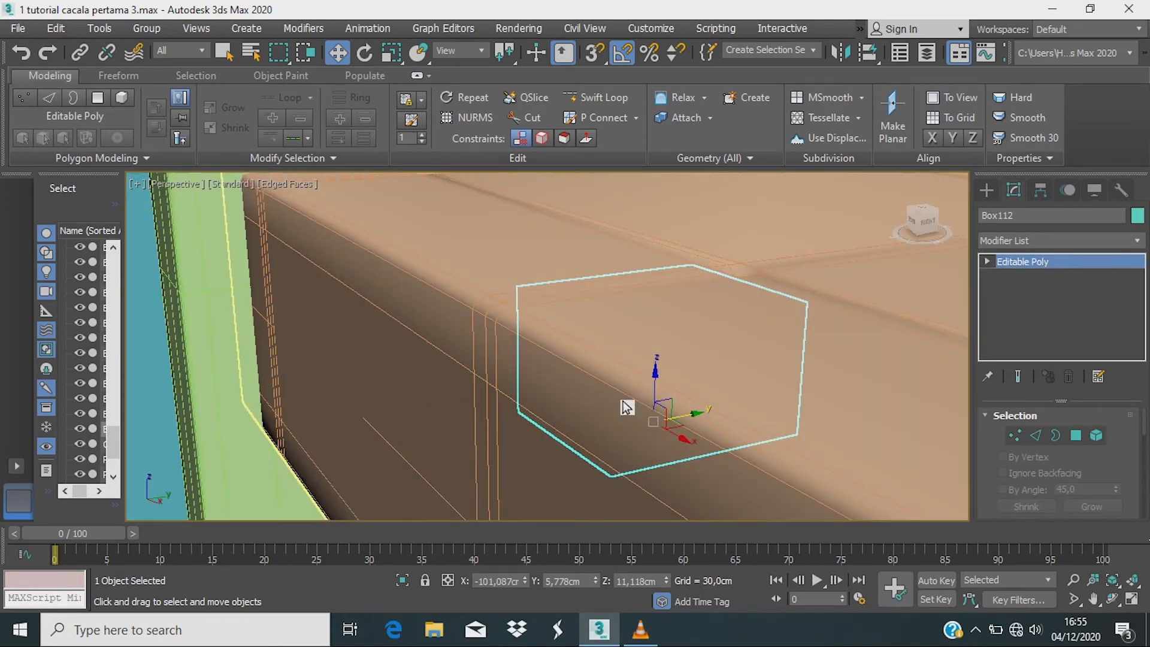
pyautogui.keyDown('alt'); pyautogui.moveTo(653, 378); pyautogui.dragTo(617, 411, button='middle'); pyautogui.keyUp('alt')
pyautogui.scroll(-5, 632, 414)
pyautogui.scroll(-5, 692, 419)
pyautogui.scroll(5, 638, 441)
pyautogui.scroll(5, 615, 414)
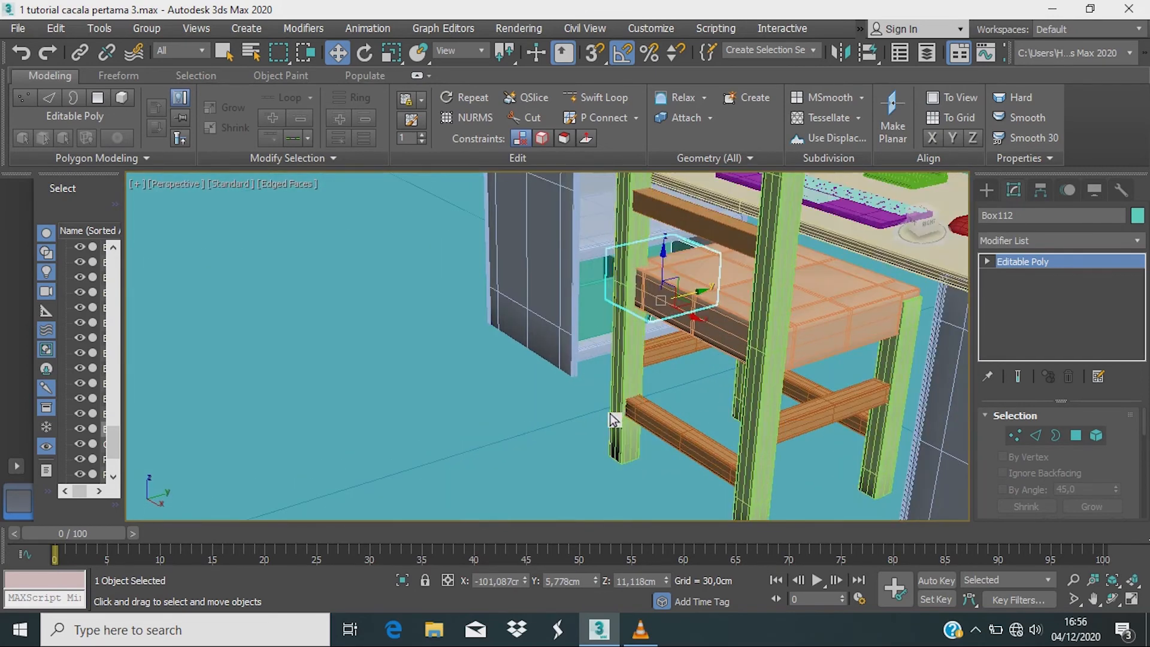
pyautogui.scroll(-5, 617, 432)
pyautogui.keyDown('alt'); pyautogui.moveTo(627, 469); pyautogui.dragTo(623, 455, button='middle'); pyautogui.keyUp('alt')
pyautogui.scroll(4, 619, 390)
pyautogui.keyDown('alt'); pyautogui.moveTo(619, 385); pyautogui.dragTo(597, 308, button='middle'); pyautogui.keyUp('alt')
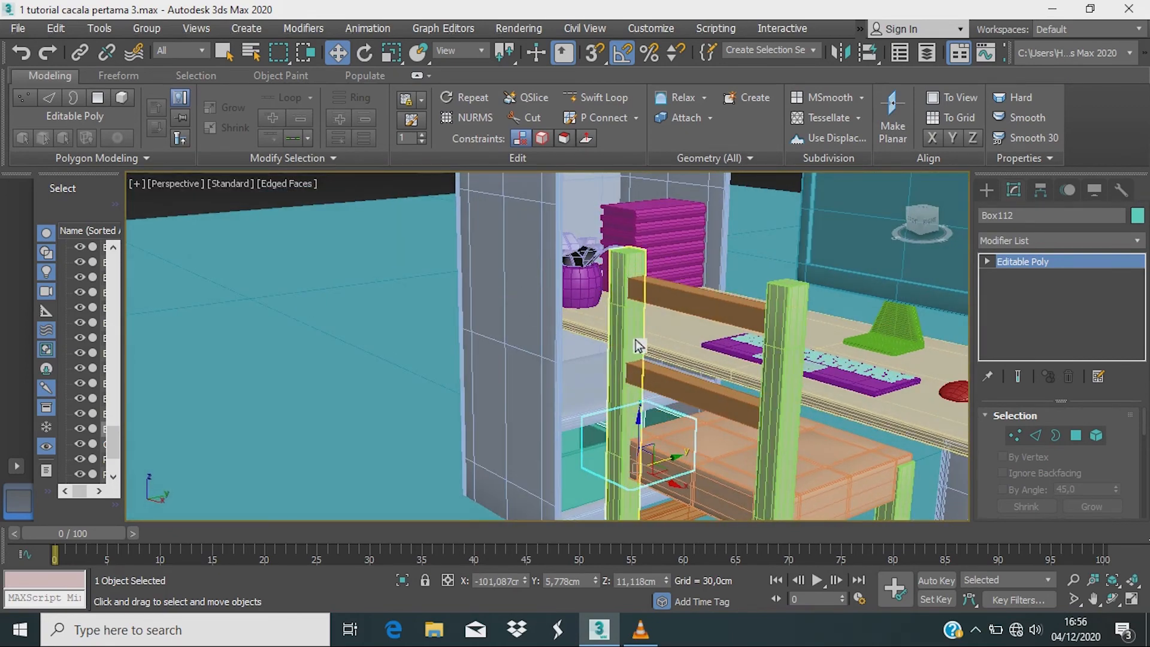
pyautogui.keyDown('alt'); pyautogui.moveTo(639, 346); pyautogui.dragTo(575, 330, button='middle'); pyautogui.keyUp('alt')
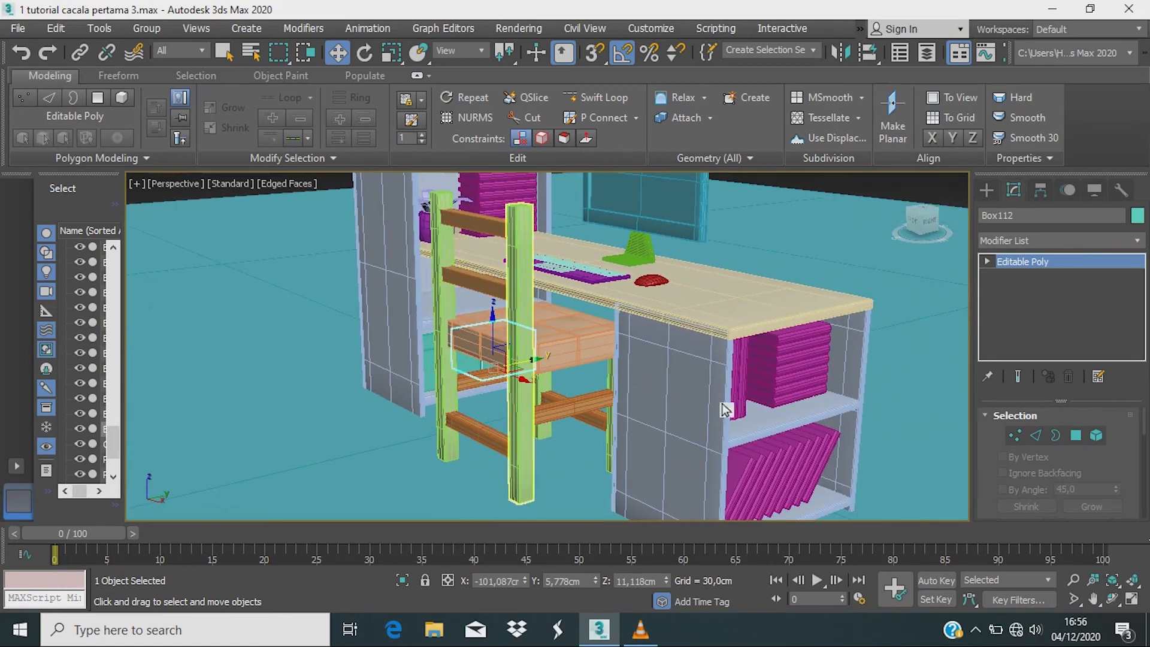
# Step: Select the ten leaning books on the desk's lower shelf and clone them as a single copy over to the opposite shelf unit
pyautogui.click(743, 498)
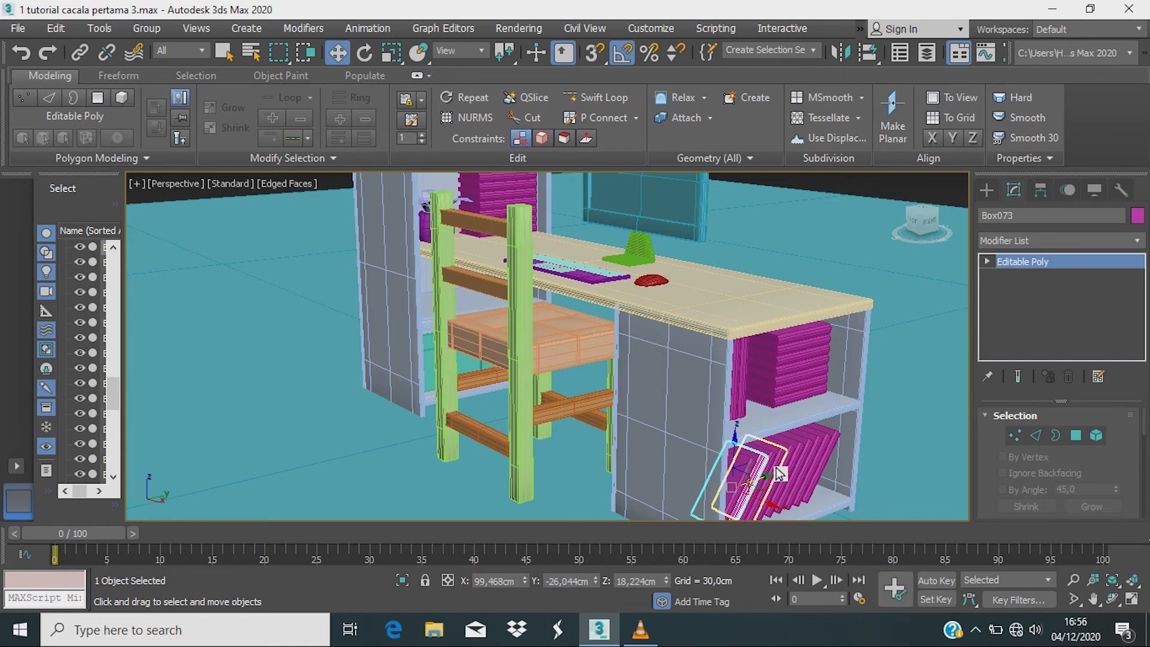
pyautogui.click(776, 474)
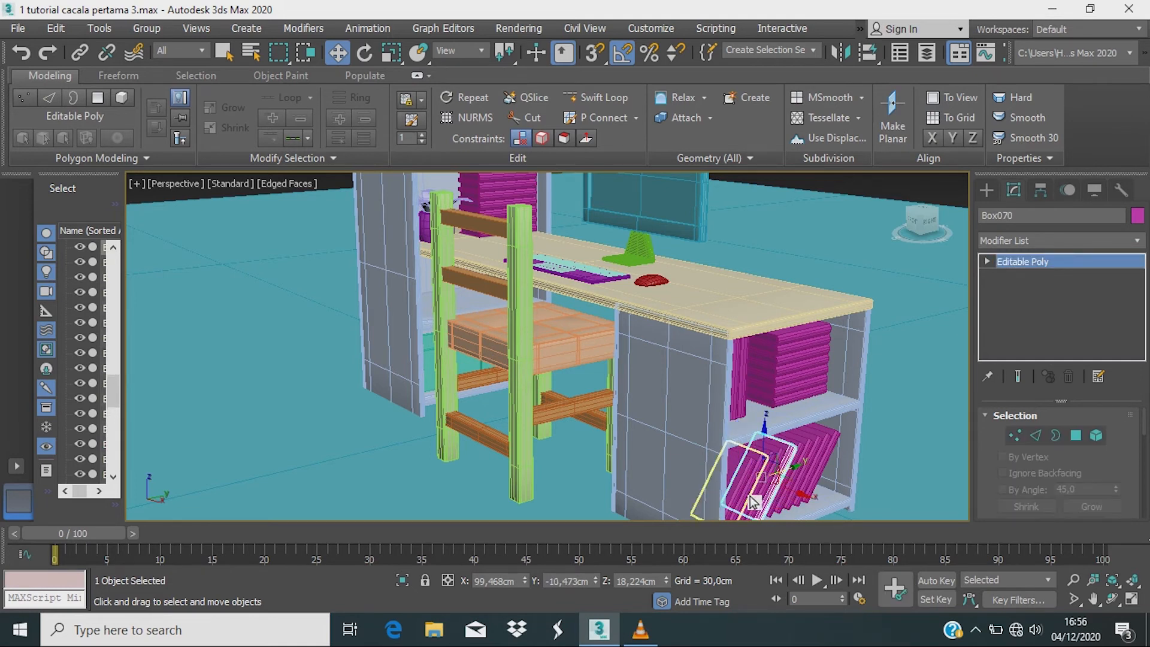
pyautogui.keyDown('ctrl'); pyautogui.click(747, 494); pyautogui.keyUp('ctrl')
pyautogui.keyDown('ctrl'); pyautogui.click(756, 483); pyautogui.keyUp('ctrl')
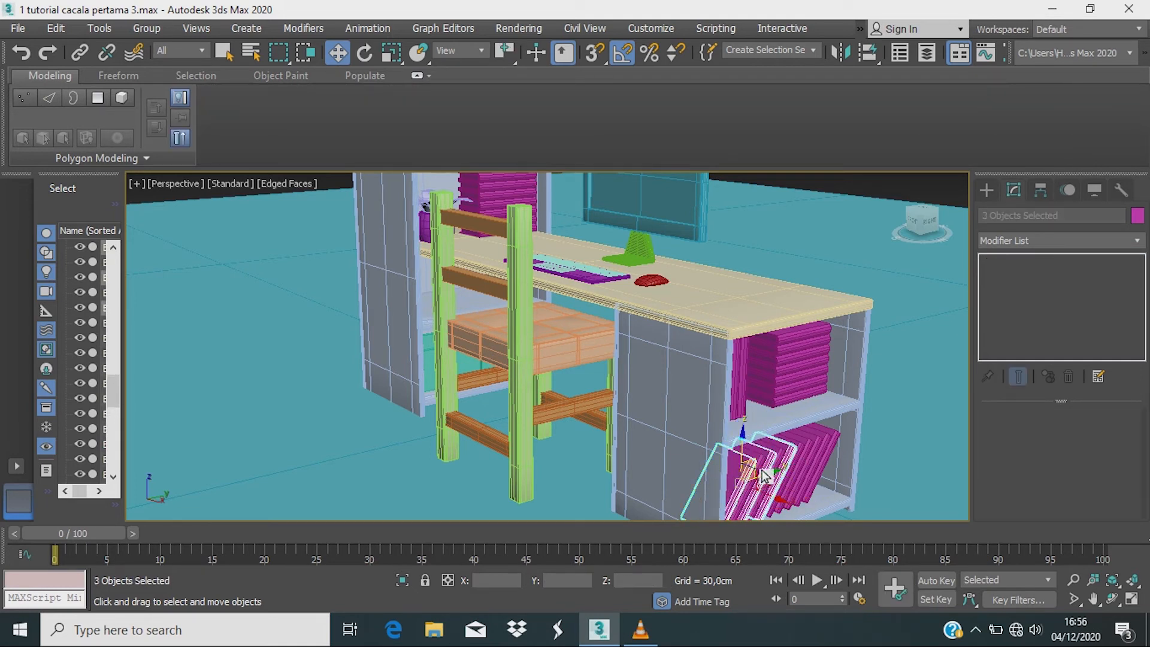
pyautogui.keyDown('ctrl'); pyautogui.click(767, 474); pyautogui.keyUp('ctrl')
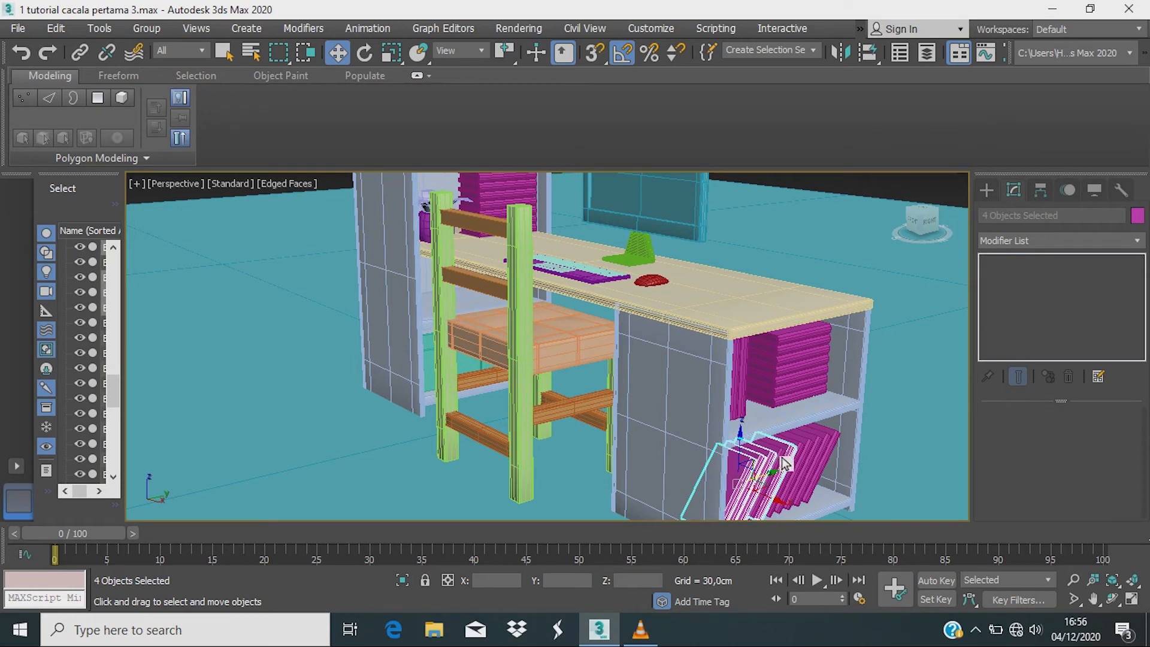
pyautogui.keyDown('ctrl'); pyautogui.click(805, 456); pyautogui.keyUp('ctrl')
pyautogui.keyDown('ctrl'); pyautogui.click(812, 455); pyautogui.keyUp('ctrl')
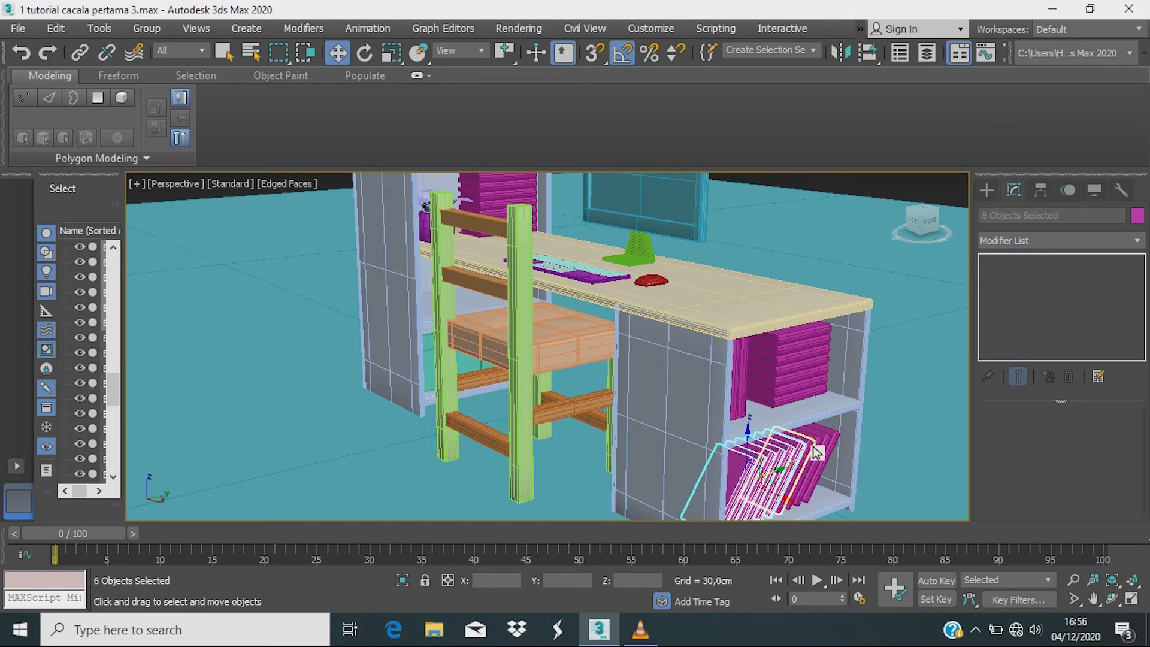
pyautogui.keyDown('ctrl'); pyautogui.click(821, 452); pyautogui.keyUp('ctrl')
pyautogui.keyDown('ctrl'); pyautogui.click(829, 450); pyautogui.keyUp('ctrl')
pyautogui.keyDown('ctrl'); pyautogui.click(824, 446); pyautogui.keyUp('ctrl')
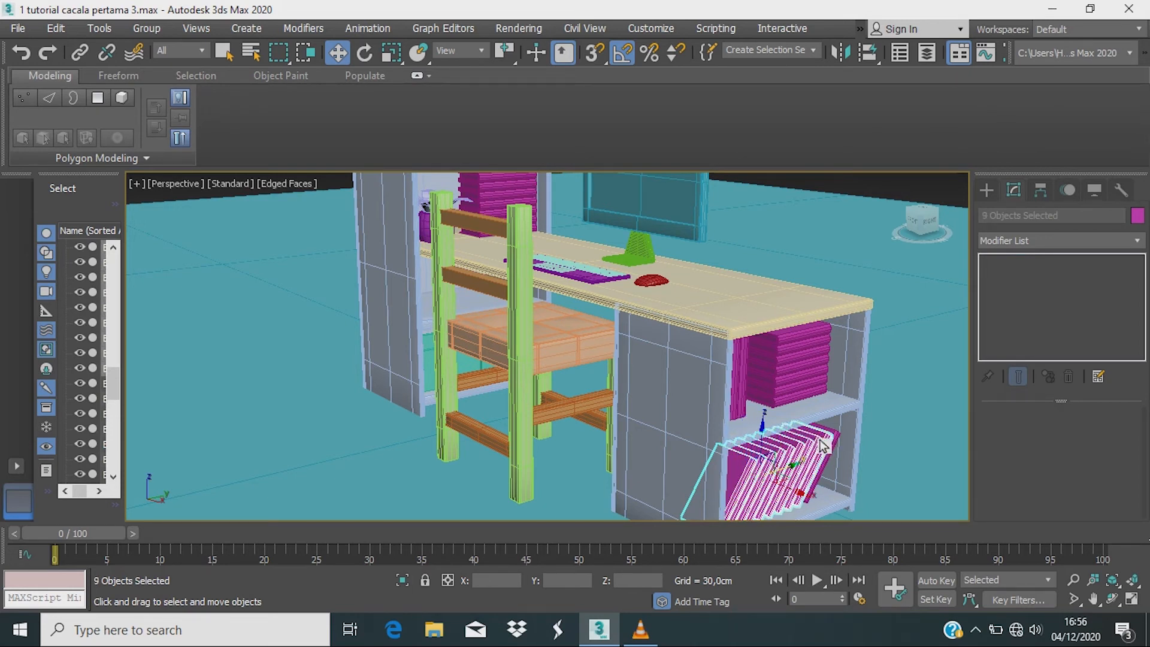
pyautogui.keyDown('ctrl'); pyautogui.click(797, 487); pyautogui.keyUp('ctrl')
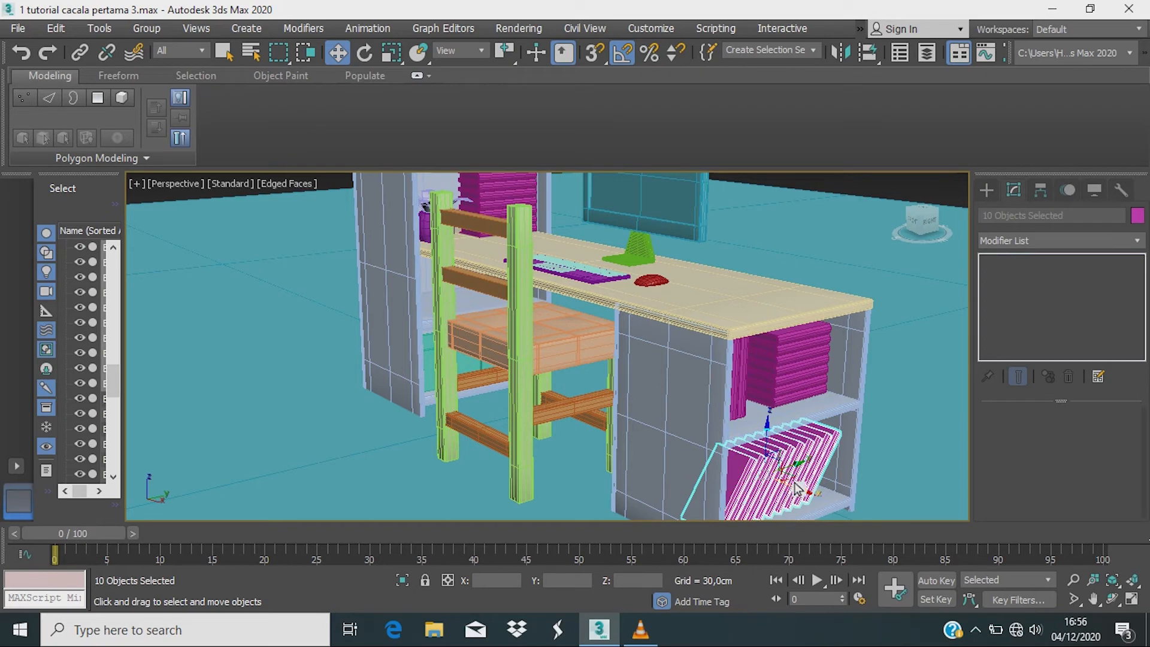
pyautogui.moveTo(797, 486); pyautogui.dragTo(502, 350)
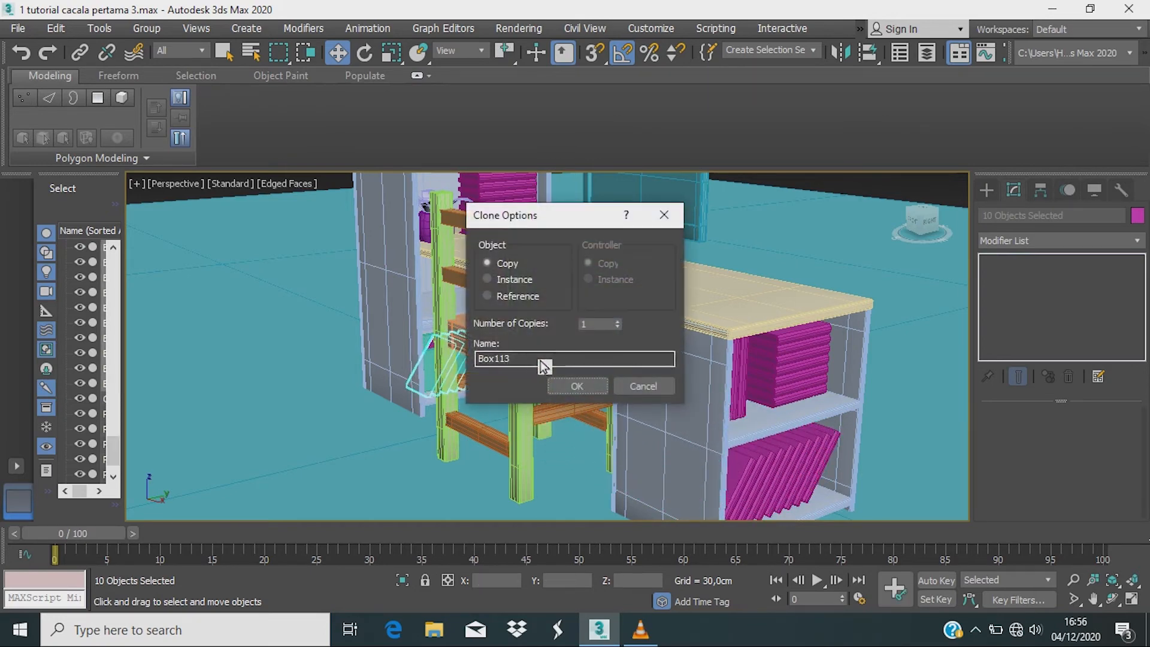
pyautogui.click(576, 387)
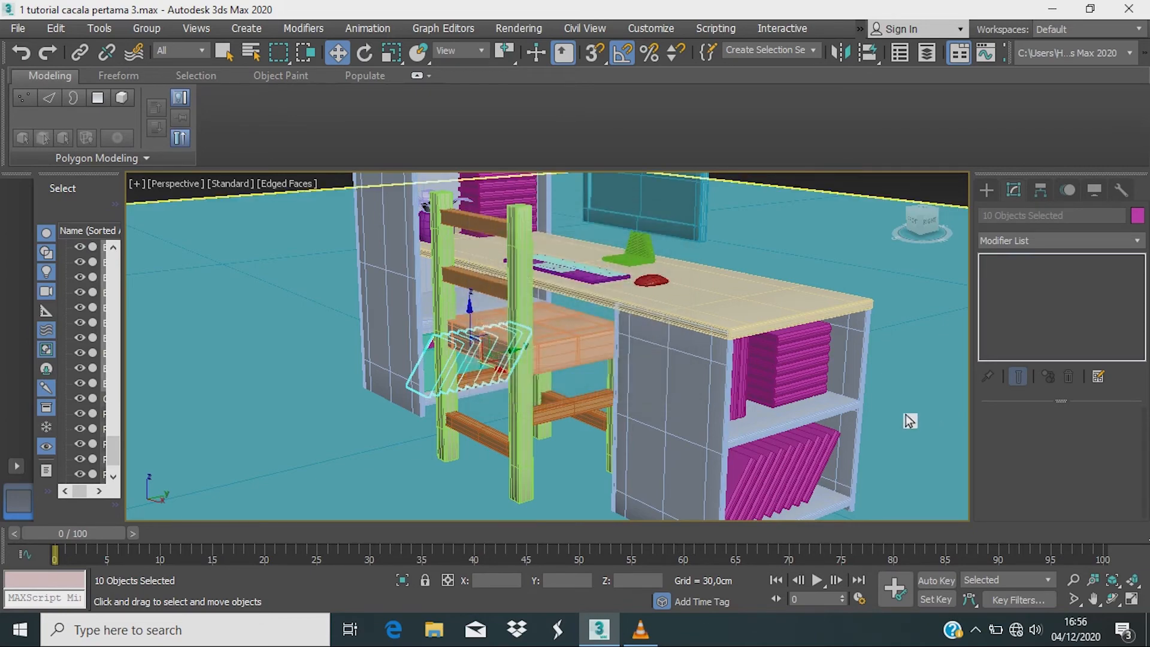
# Step: Raise the cloned leaning books above the storage boxes and shift them along Y into the shelf compartment
pyautogui.moveTo(904, 419)
pyautogui.keyDown('alt'); pyautogui.mouseDown(button='middle')
pyautogui.moveTo(863, 416)
pyautogui.moveTo(812, 470)
pyautogui.moveTo(477, 469)
pyautogui.moveTo(468, 365)
pyautogui.moveTo(441, 456)
pyautogui.mouseUp(button='middle'); pyautogui.keyUp('alt')
pyautogui.scroll(2, 468, 366)
pyautogui.scroll(-2, 468, 365)
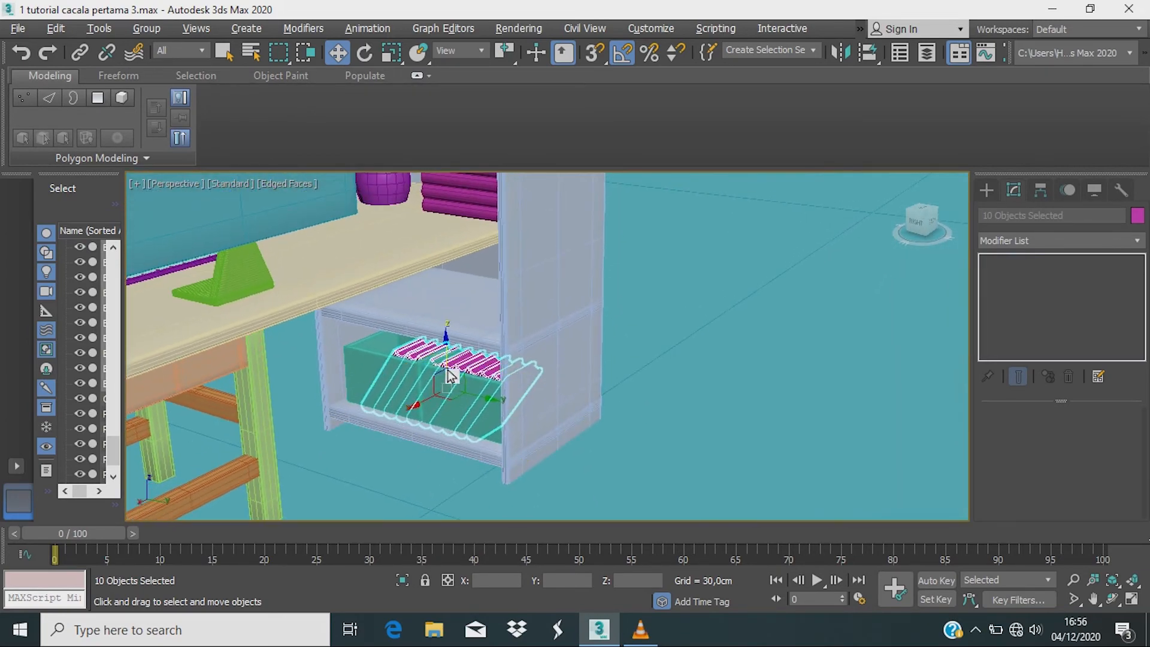
pyautogui.moveTo(450, 366); pyautogui.dragTo(448, 239)
pyautogui.keyDown('alt'); pyautogui.moveTo(481, 333); pyautogui.dragTo(529, 318, button='middle'); pyautogui.keyUp('alt')
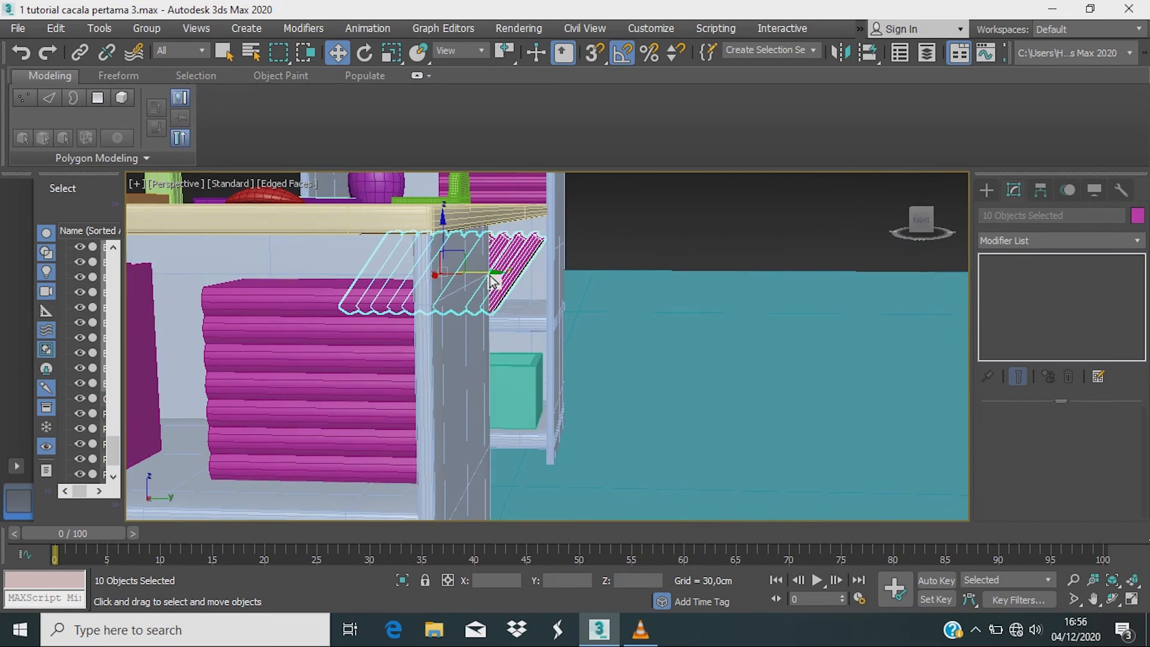
pyautogui.moveTo(496, 277); pyautogui.dragTo(496, 277)
pyautogui.keyDown('alt'); pyautogui.moveTo(497, 279); pyautogui.dragTo(539, 439, button='middle'); pyautogui.keyUp('alt')
pyautogui.scroll(-10, 576, 338)
pyautogui.scroll(4, 554, 400)
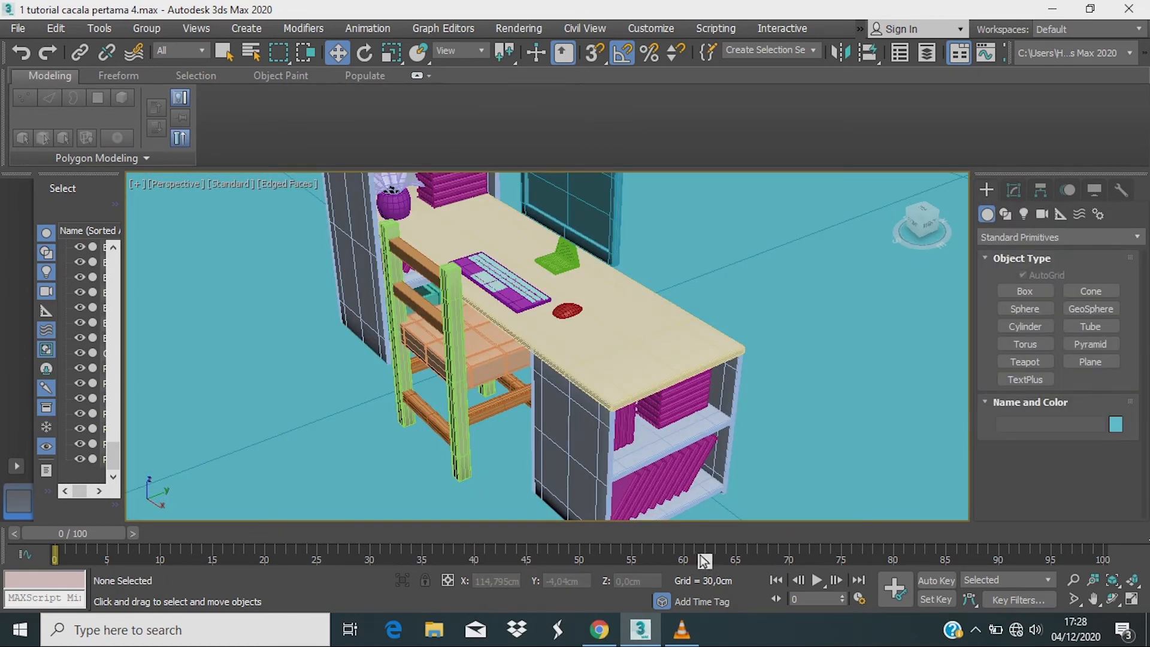
# Step: Create a box about 52 cm long, 26 cm wide and 45 cm high on the desktop beside the mouse, using AutoGrid
pyautogui.scroll(2, 689, 414)
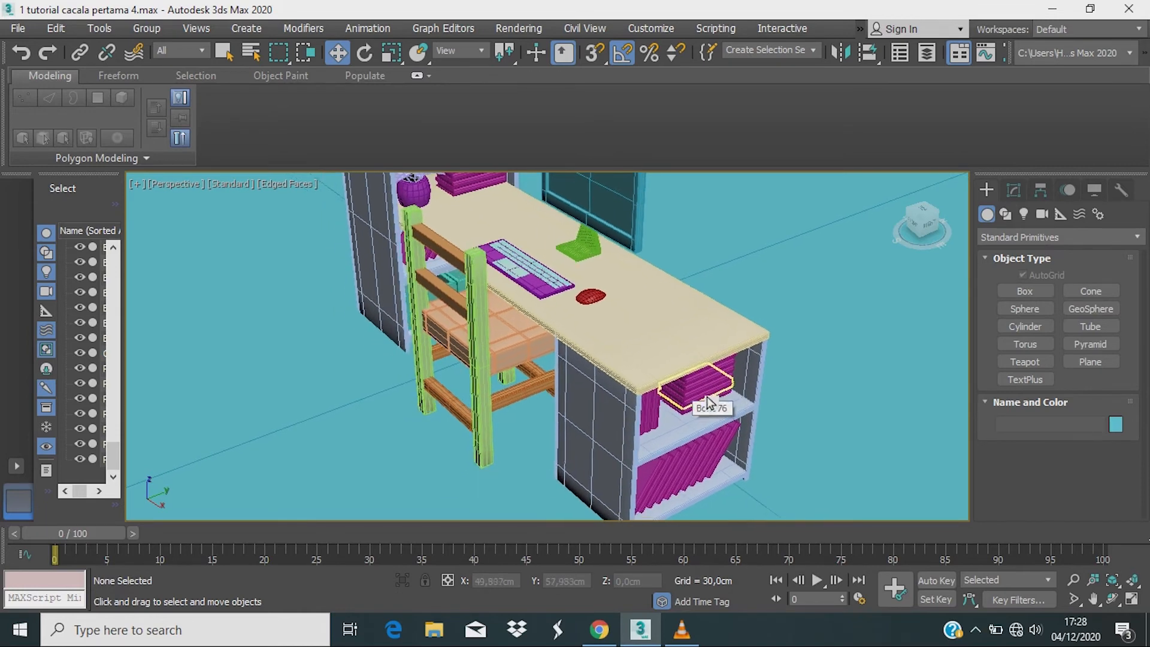
pyautogui.scroll(3, 709, 436)
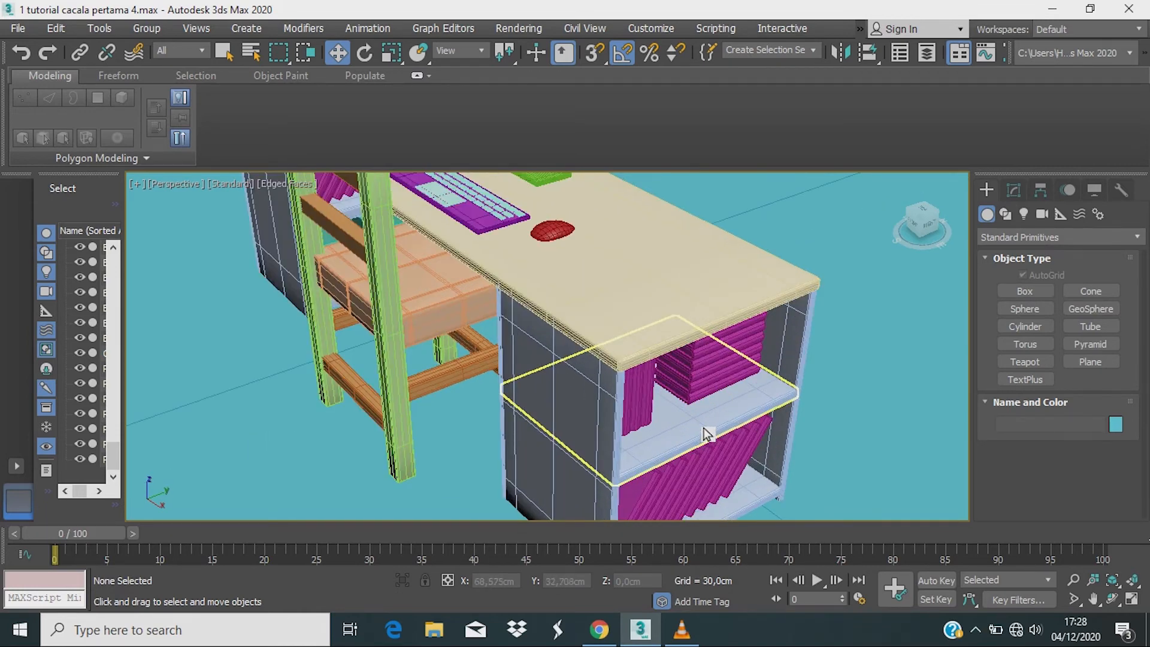
pyautogui.moveTo(707, 435); pyautogui.dragTo(717, 435, button='middle')
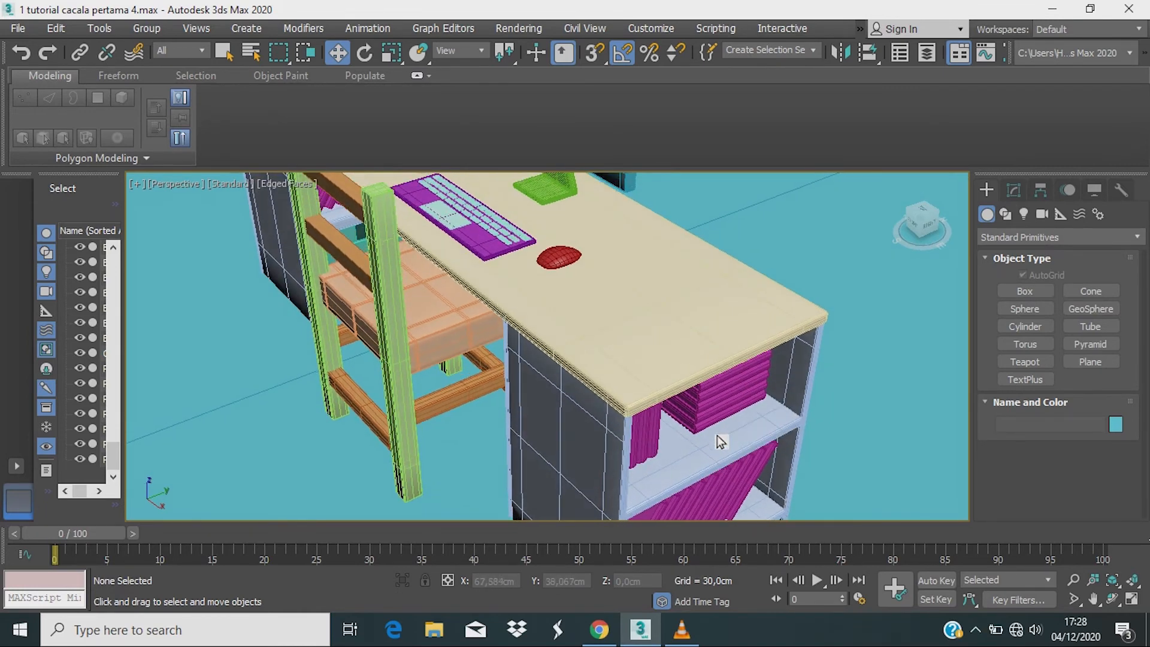
pyautogui.click(1025, 292)
pyautogui.keyDown('alt'); pyautogui.moveTo(761, 335); pyautogui.dragTo(755, 385, button='middle'); pyautogui.keyUp('alt')
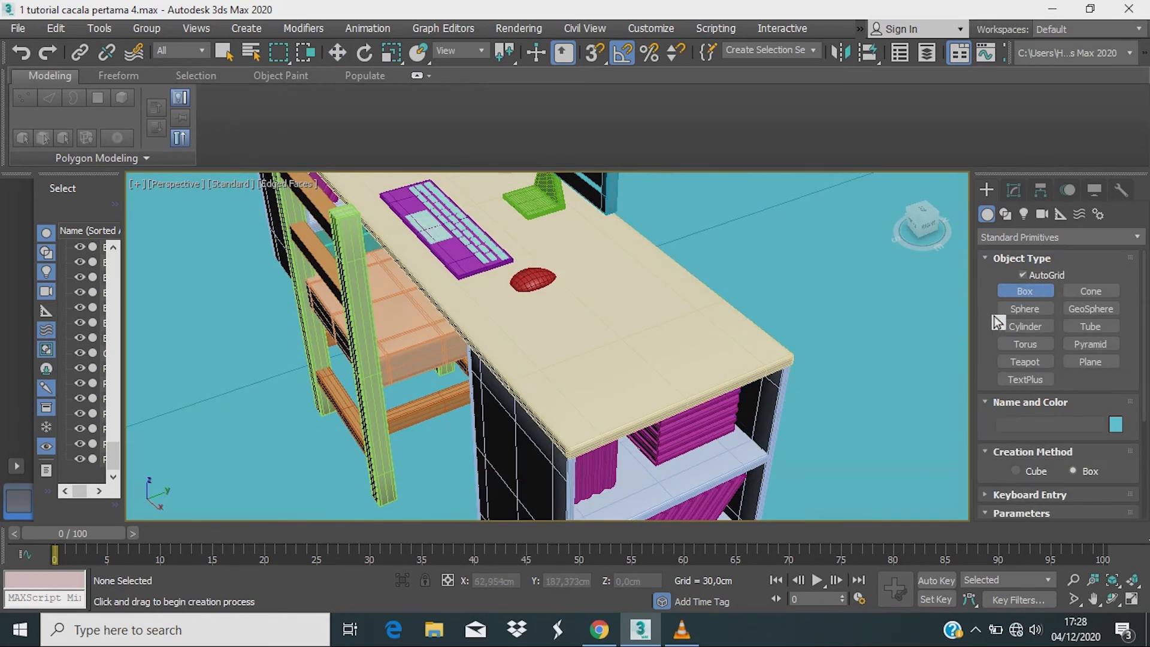
pyautogui.moveTo(546, 368); pyautogui.dragTo(546, 367)
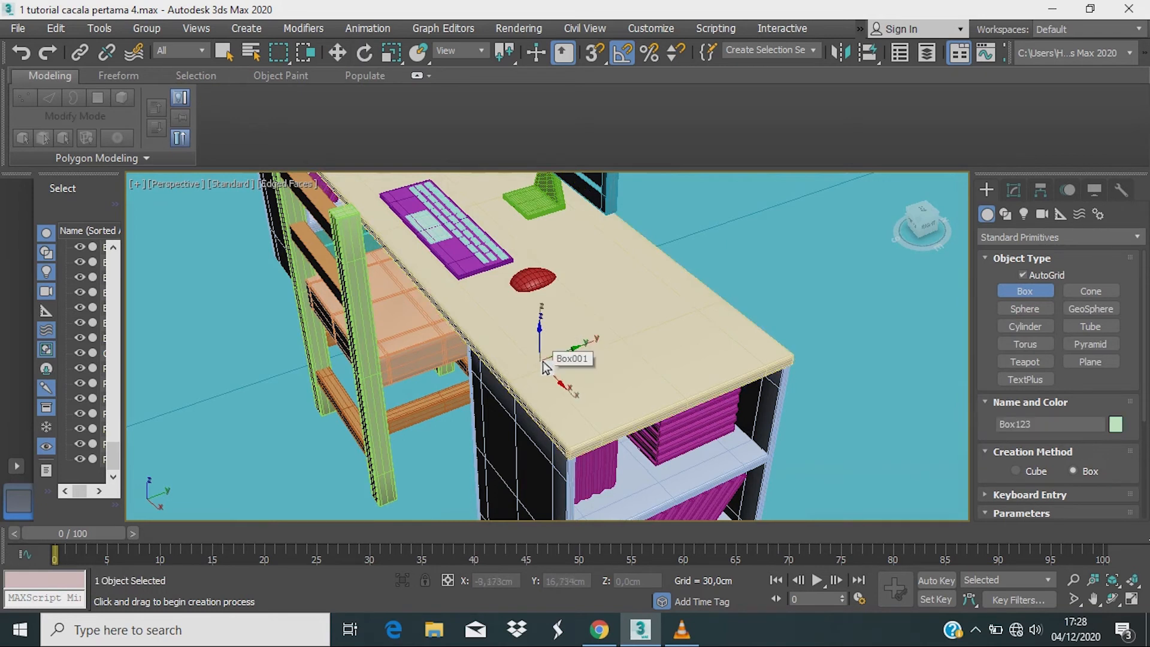
pyautogui.moveTo(671, 386); pyautogui.dragTo(749, 358)
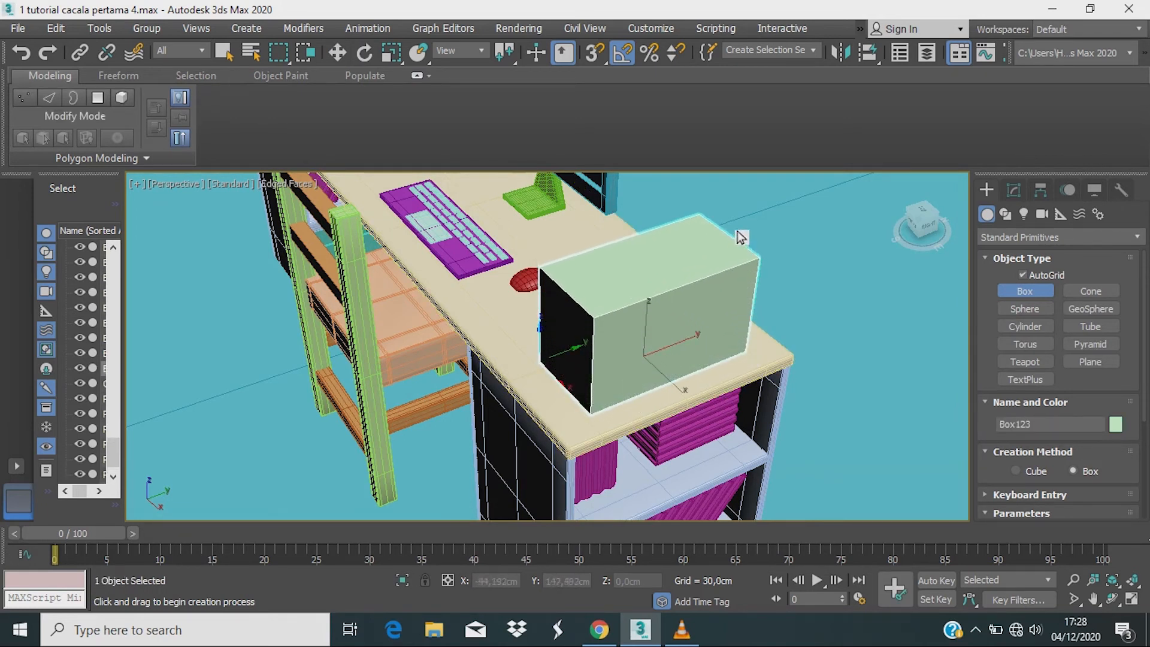
pyautogui.click(736, 191)
# Step: Move the new box along X on the desktop to about 87.033 cm, slightly inward from the desk's end
pyautogui.keyDown('alt'); pyautogui.moveTo(760, 306); pyautogui.dragTo(588, 364, button='middle'); pyautogui.keyUp('alt')
pyautogui.scroll(2, 590, 365)
pyautogui.scroll(-2, 653, 374)
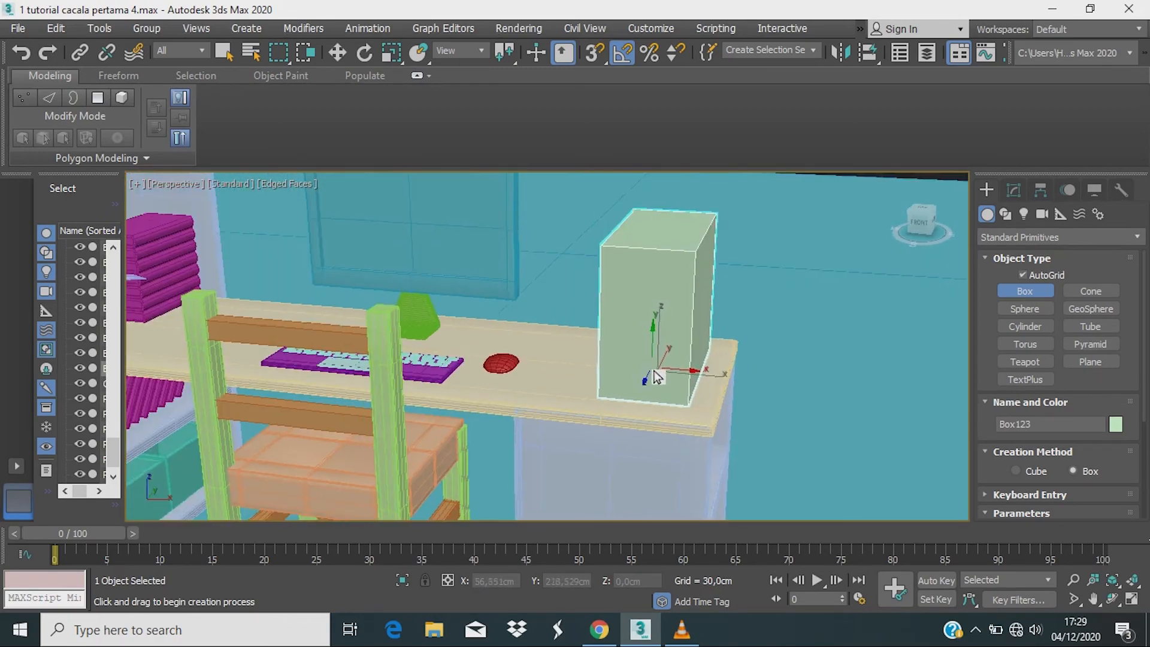
pyautogui.keyDown('alt'); pyautogui.moveTo(655, 374); pyautogui.dragTo(646, 384, button='middle'); pyautogui.keyUp('alt')
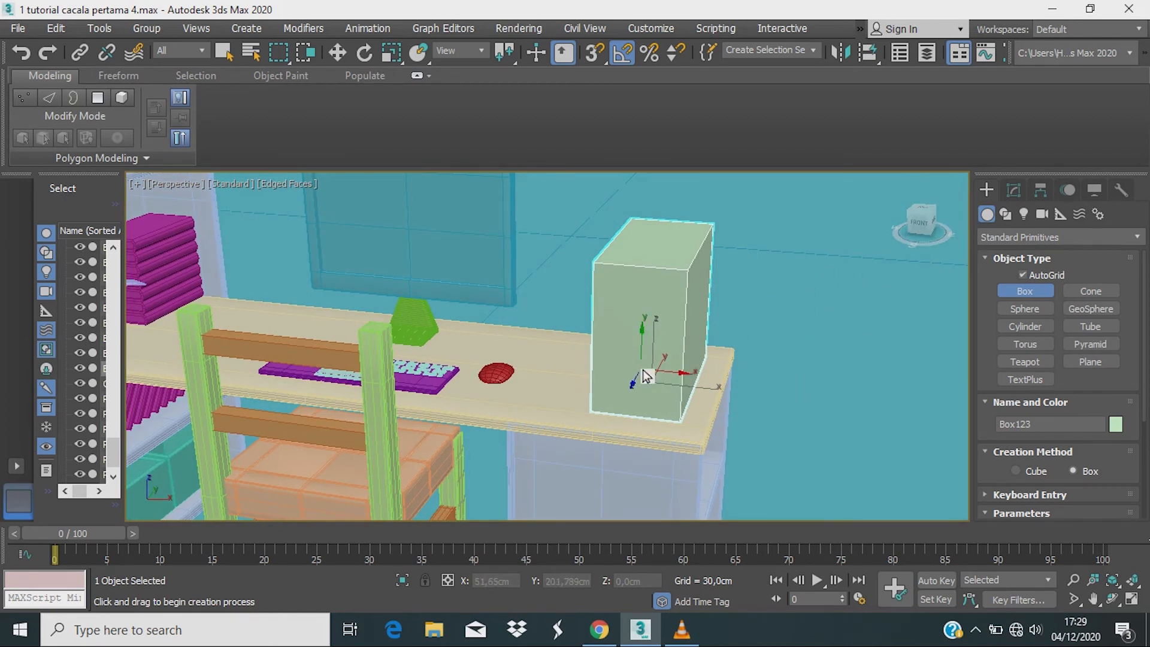
pyautogui.press('w')
pyautogui.moveTo(532, 428); pyautogui.dragTo(549, 412, button='middle')
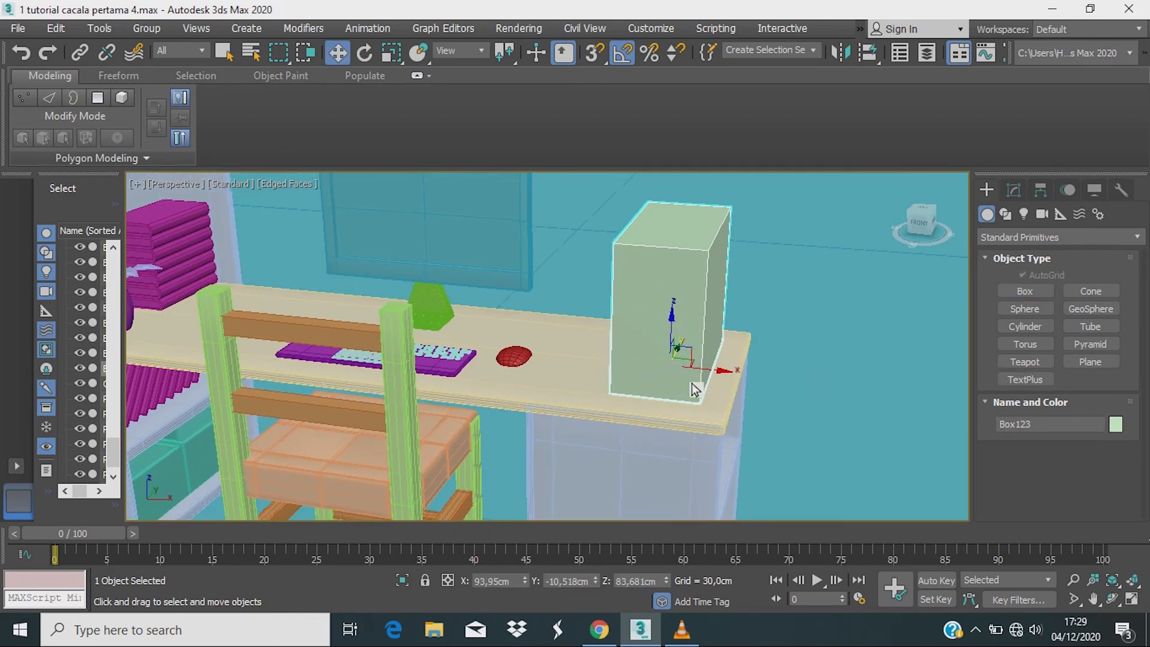
pyautogui.moveTo(720, 375); pyautogui.dragTo(697, 373)
pyautogui.keyDown('alt'); pyautogui.moveTo(698, 373); pyautogui.dragTo(654, 353, button='middle'); pyautogui.keyUp('alt')
pyautogui.scroll(3, 654, 353)
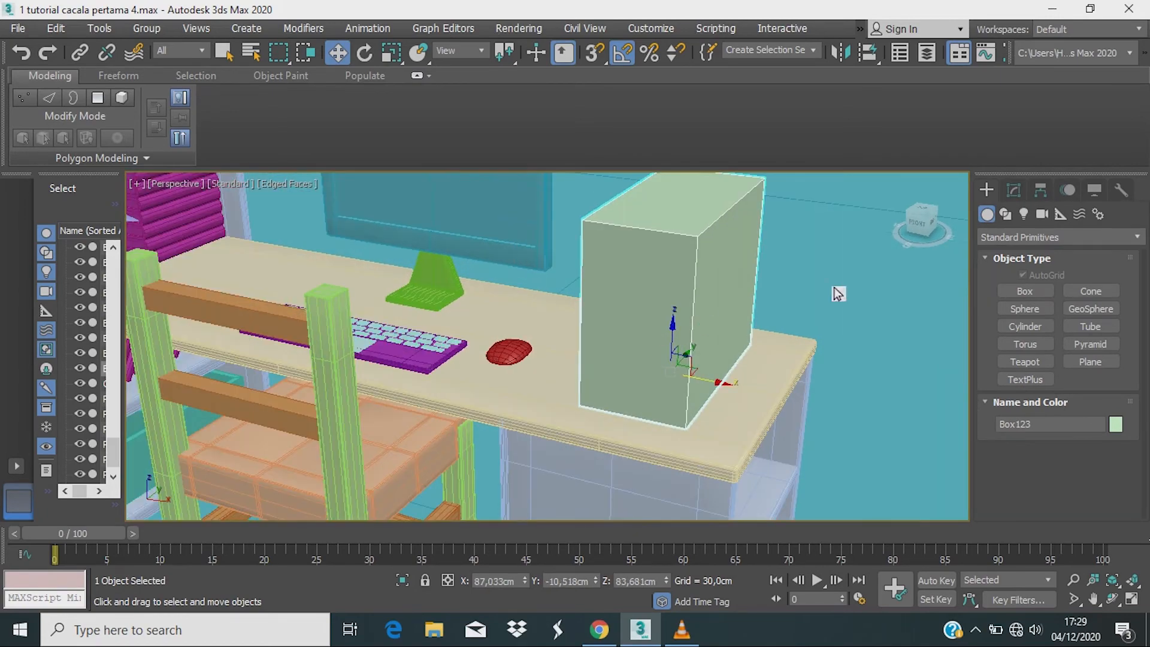
# Step: Increase the height of the box on the desktop to 50.829 cm
pyautogui.click(1014, 190)
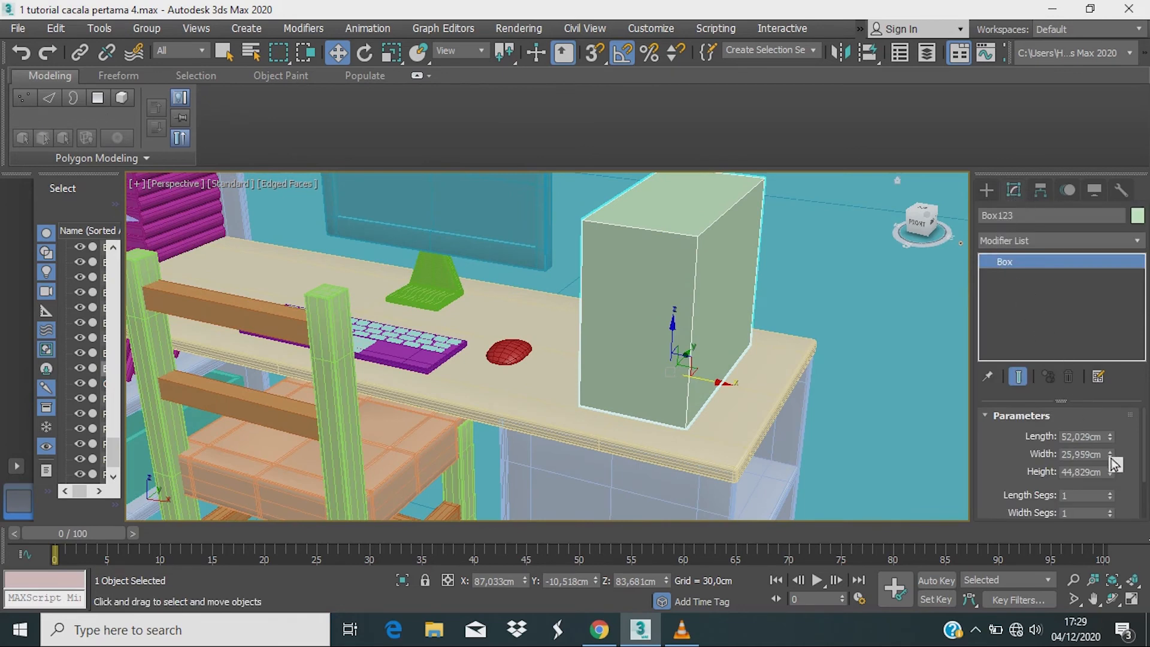
pyautogui.moveTo(1112, 467); pyautogui.dragTo(1109, 478)
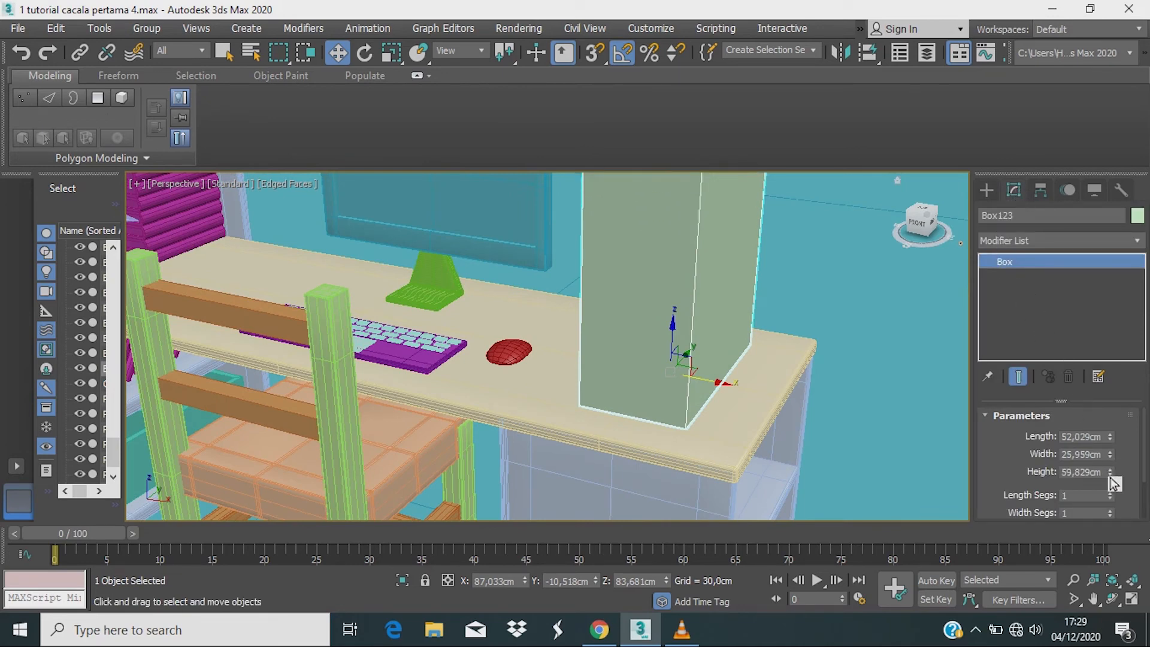
pyautogui.click(1111, 477)
pyautogui.keyDown('alt'); pyautogui.moveTo(746, 432); pyautogui.dragTo(883, 409, button='middle'); pyautogui.keyUp('alt')
pyautogui.scroll(-5, 670, 390)
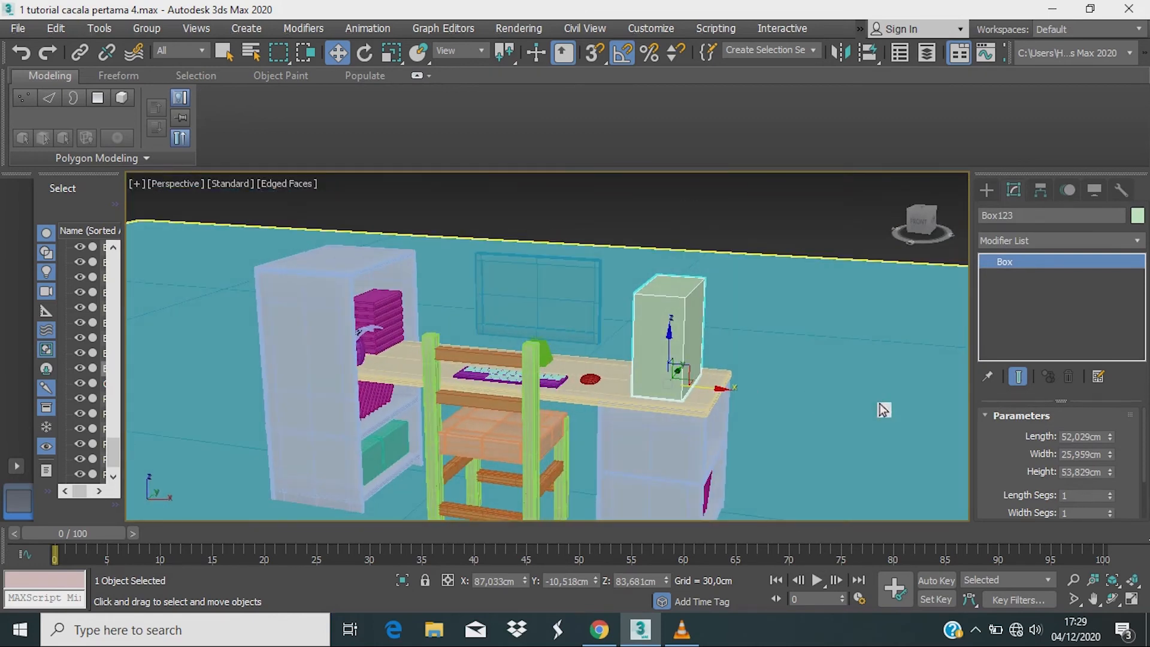
pyautogui.click(1112, 475)
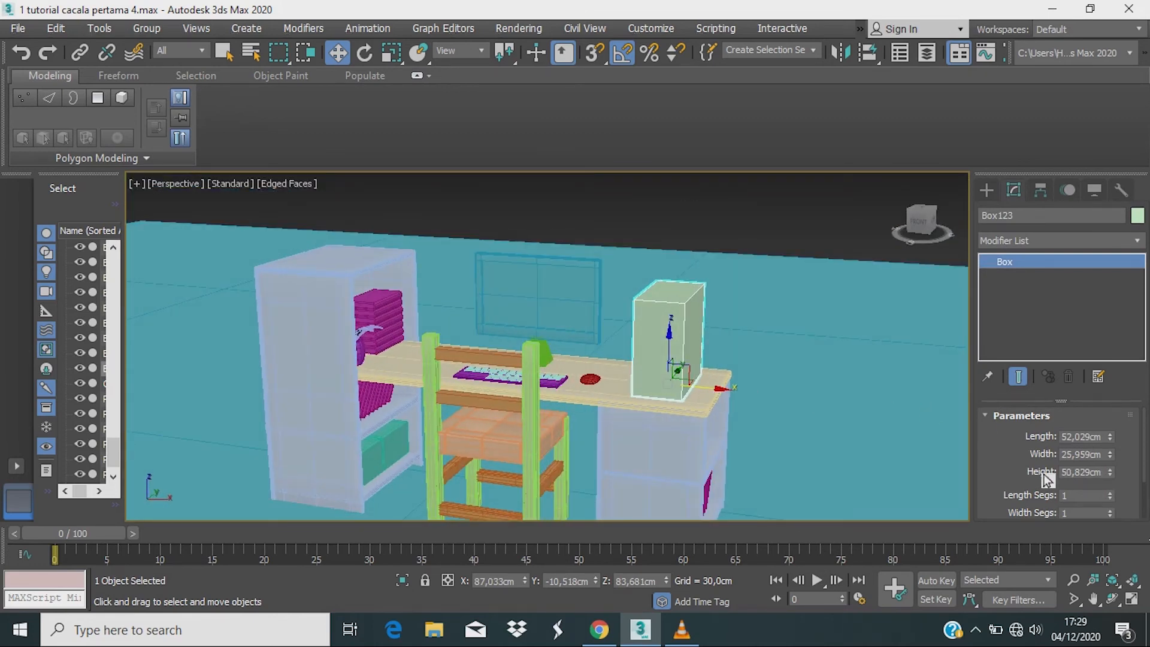
# Step: Check the box's proportions against the desk from several angles and convert it to an Editable Poly
pyautogui.moveTo(550, 316)
pyautogui.keyDown('alt'); pyautogui.mouseDown(button='middle')
pyautogui.moveTo(486, 328)
pyautogui.moveTo(554, 333)
pyautogui.mouseUp(button='middle'); pyautogui.keyUp('alt')
pyautogui.scroll(6, 707, 352)
pyautogui.keyDown('alt'); pyautogui.moveTo(707, 351); pyautogui.dragTo(595, 377, button='middle'); pyautogui.keyUp('alt')
pyautogui.scroll(-6, 617, 363)
pyautogui.moveTo(529, 336); pyautogui.dragTo(554, 369, button='middle')
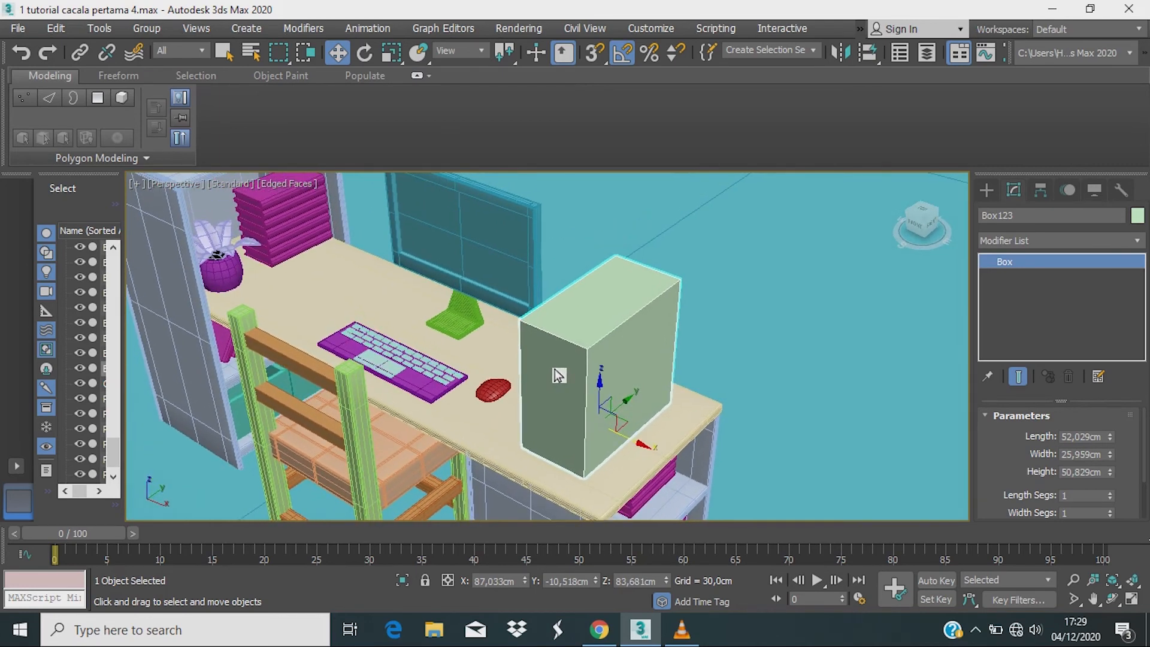
pyautogui.rightClick(642, 248)
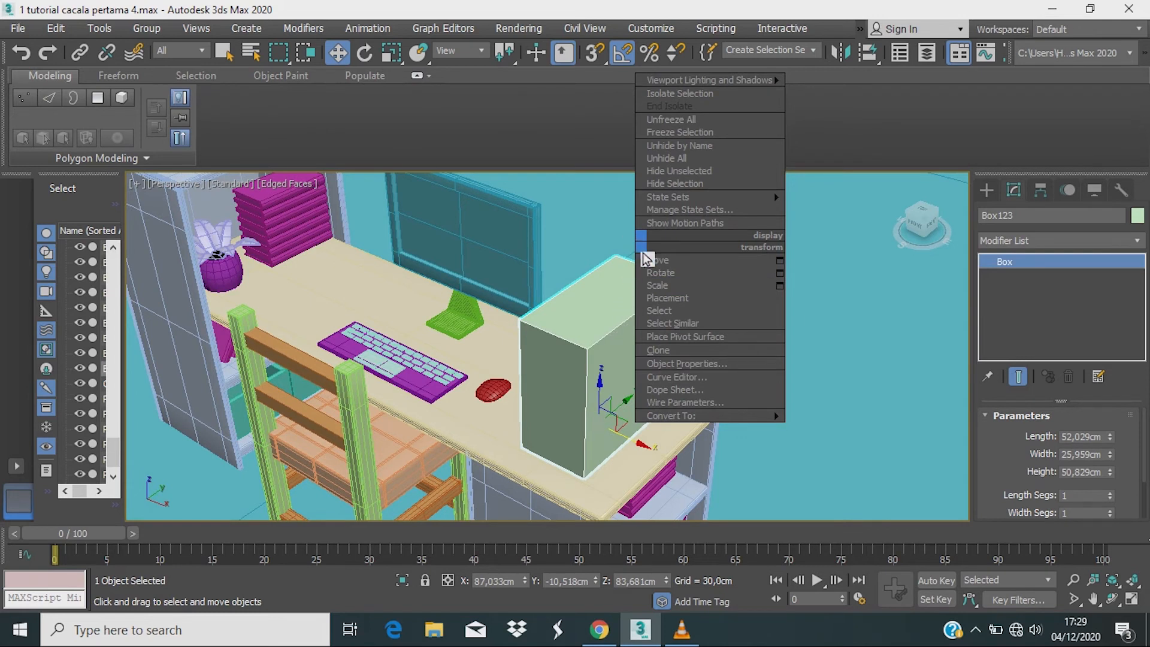
pyautogui.moveTo(682, 417)
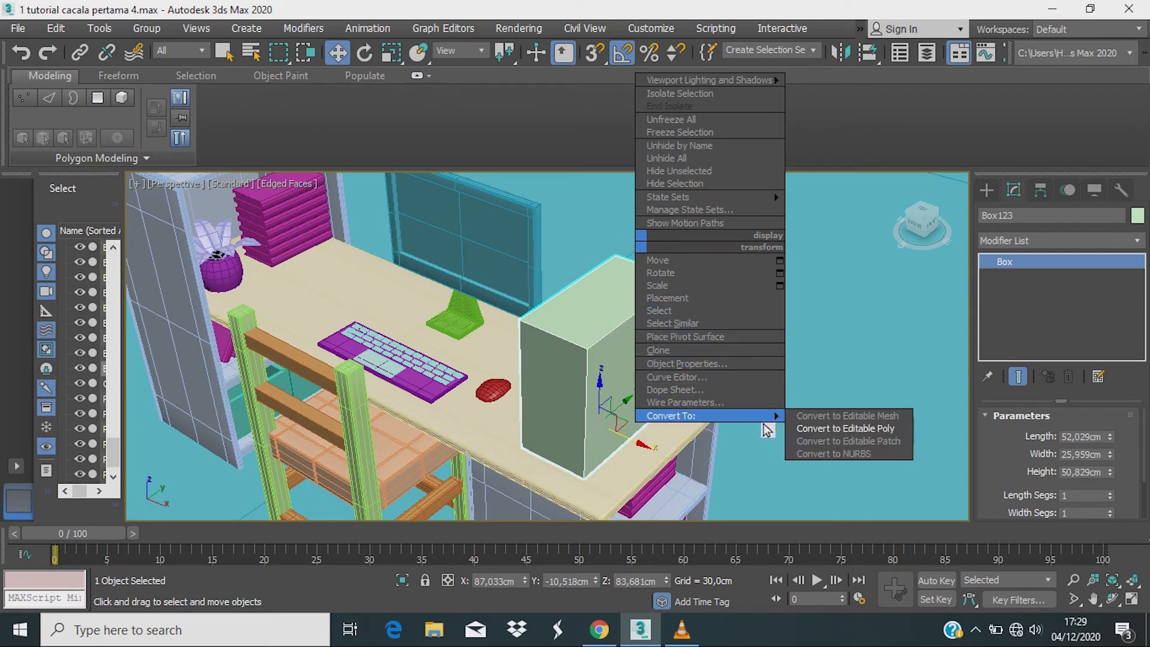
pyautogui.click(823, 429)
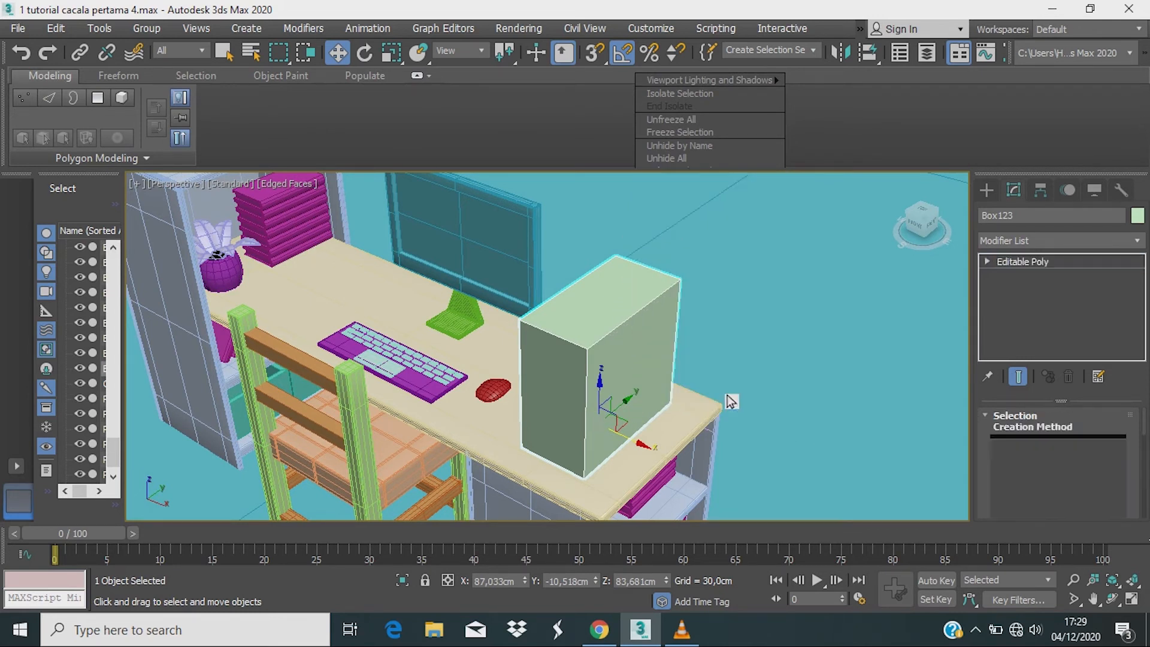
# Step: Add Swift Loop edge loops close to the vertical corner edges of the box on the desktop
pyautogui.click(596, 97)
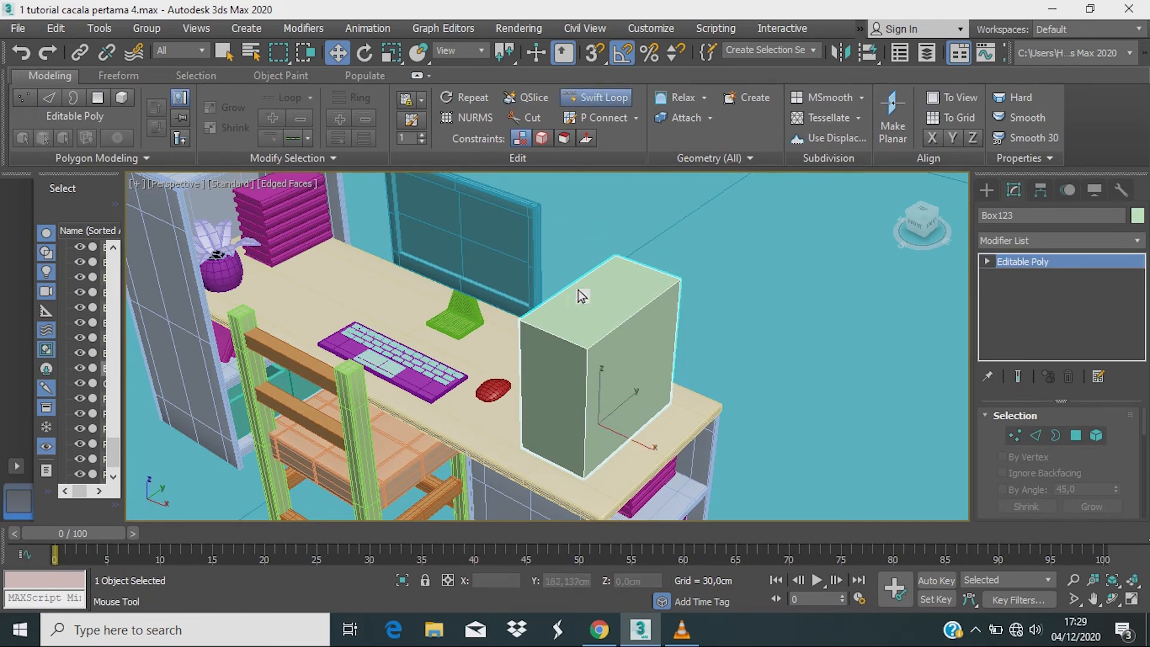
pyautogui.scroll(5, 584, 327)
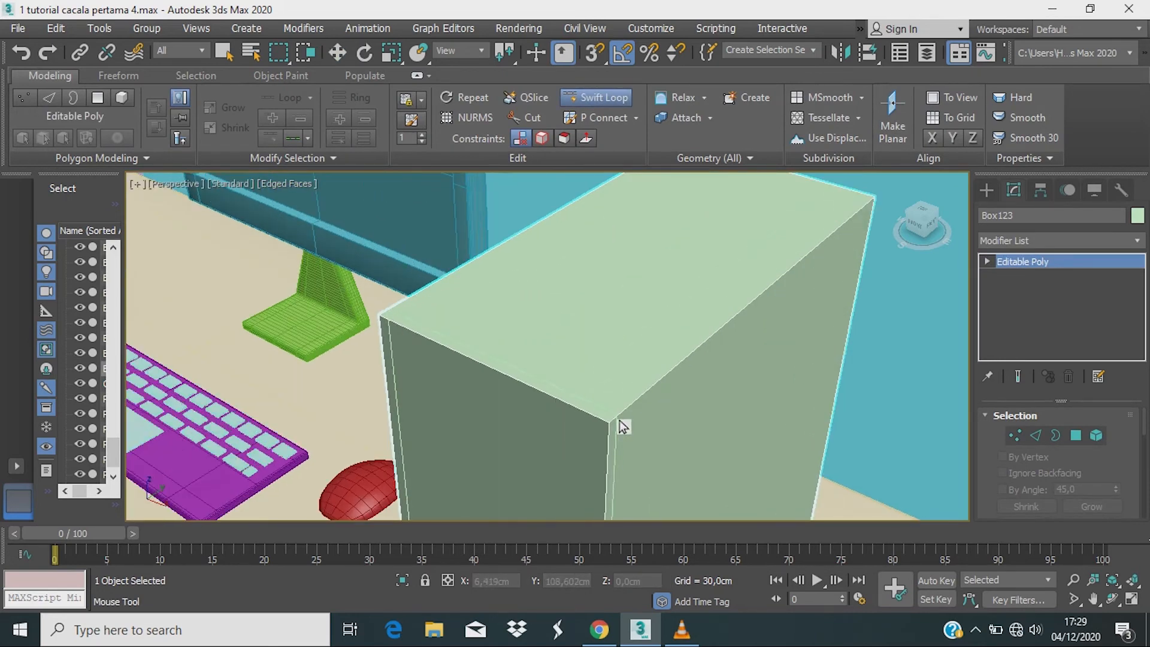
pyautogui.click(611, 422)
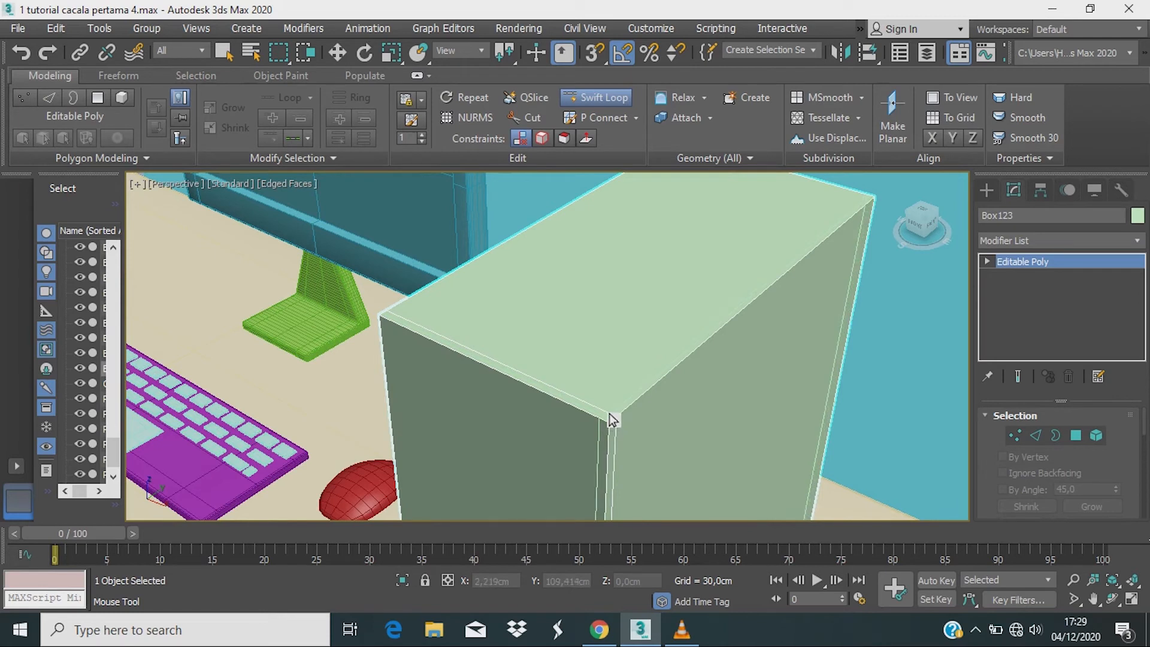
pyautogui.click(403, 318)
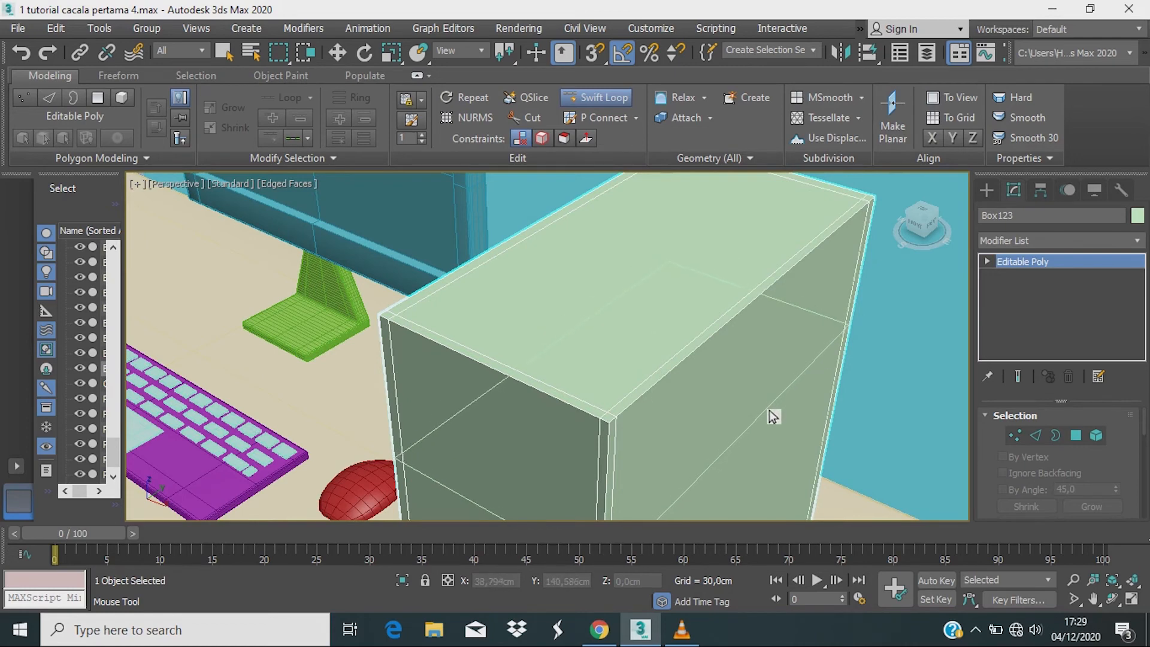
# Step: Add a horizontal edge loop around the box just below its top edge
pyautogui.keyDown('alt'); pyautogui.moveTo(767, 418); pyautogui.dragTo(747, 363, button='middle'); pyautogui.keyUp('alt')
pyautogui.scroll(-4, 689, 424)
pyautogui.moveTo(689, 423); pyautogui.dragTo(674, 394, button='middle')
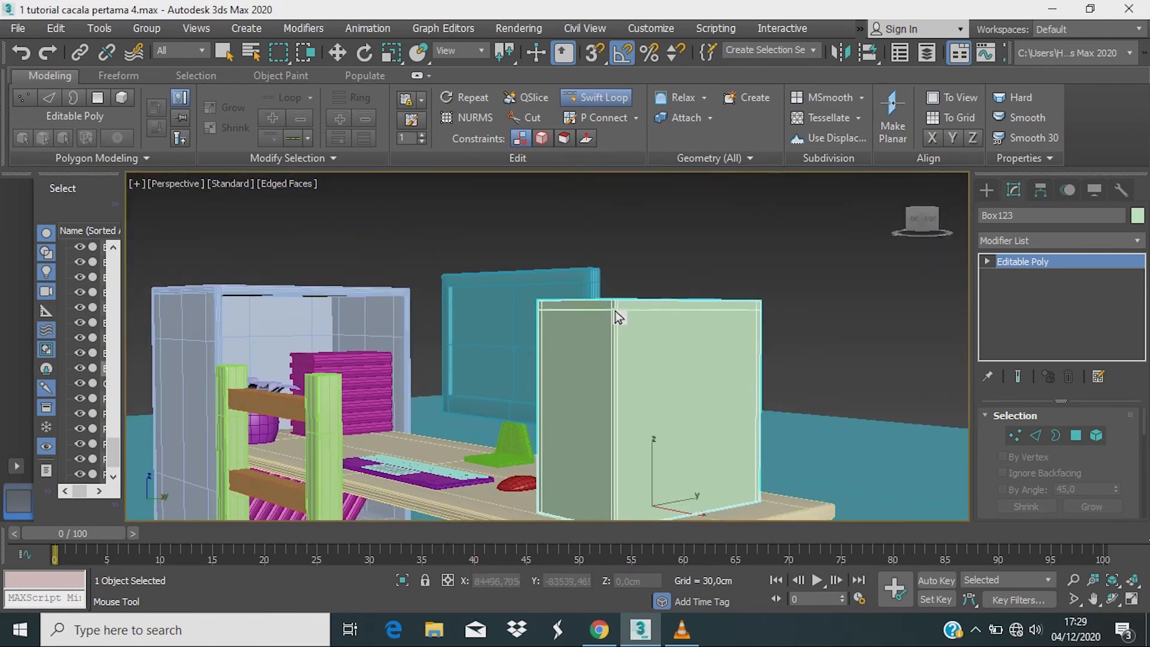
pyautogui.moveTo(636, 363); pyautogui.dragTo(635, 401, button='middle')
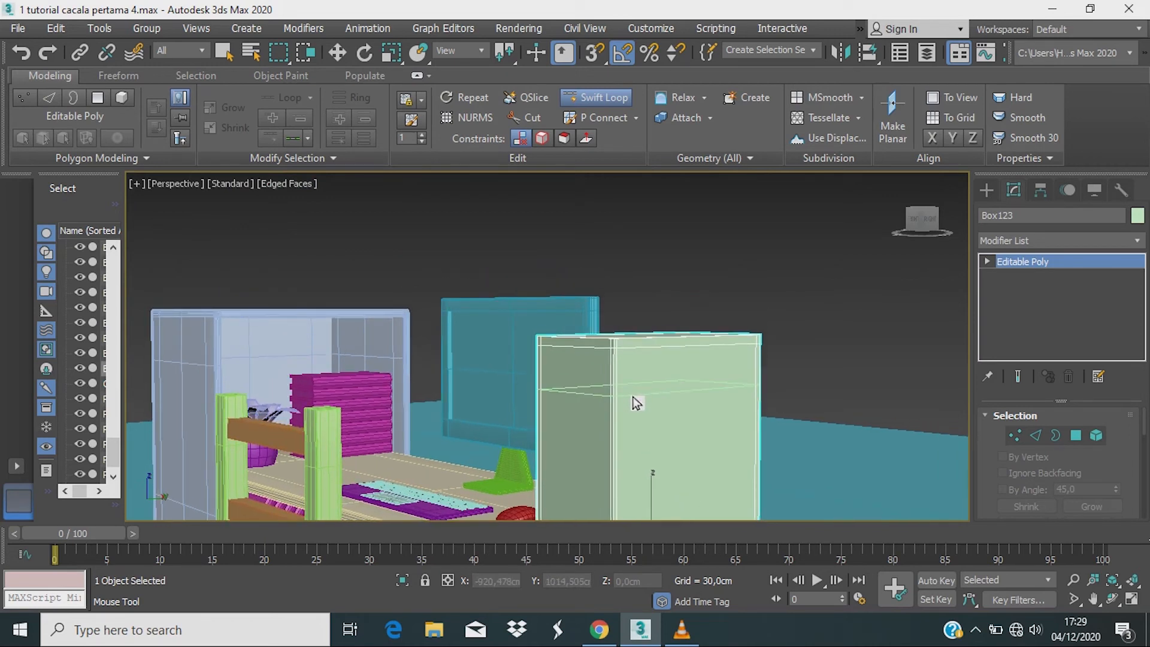
pyautogui.scroll(3, 636, 397)
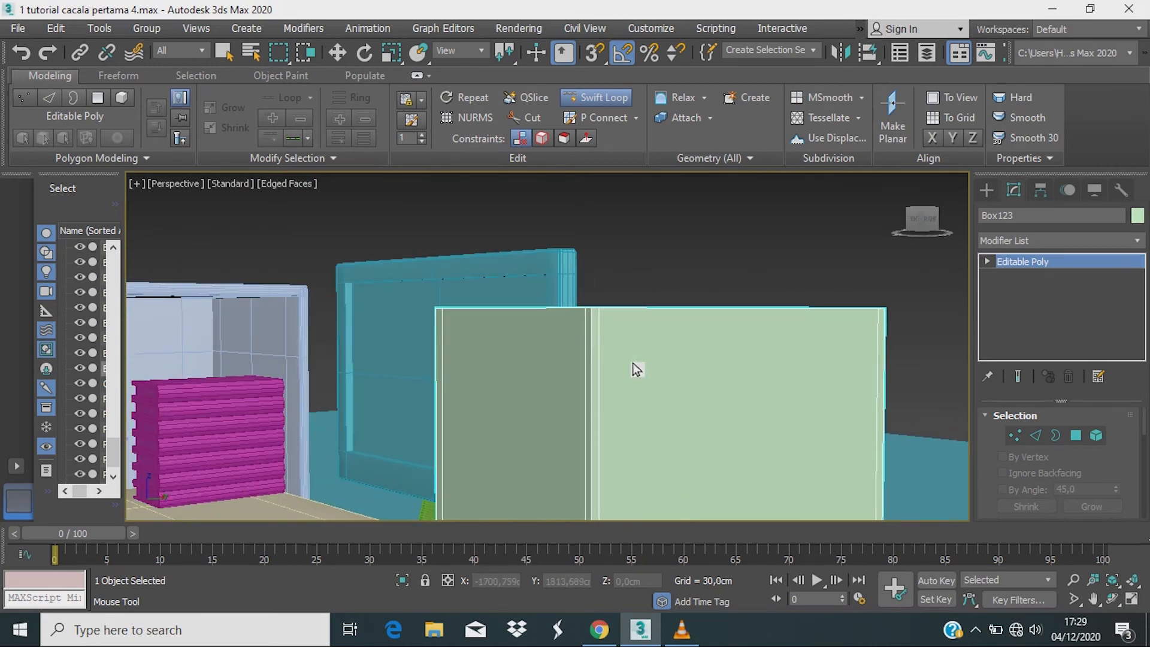
pyautogui.click(592, 319)
# Step: Add a horizontal edge loop around the box just above its base and leave Swift Loop
pyautogui.moveTo(661, 397); pyautogui.dragTo(646, 221, button='middle')
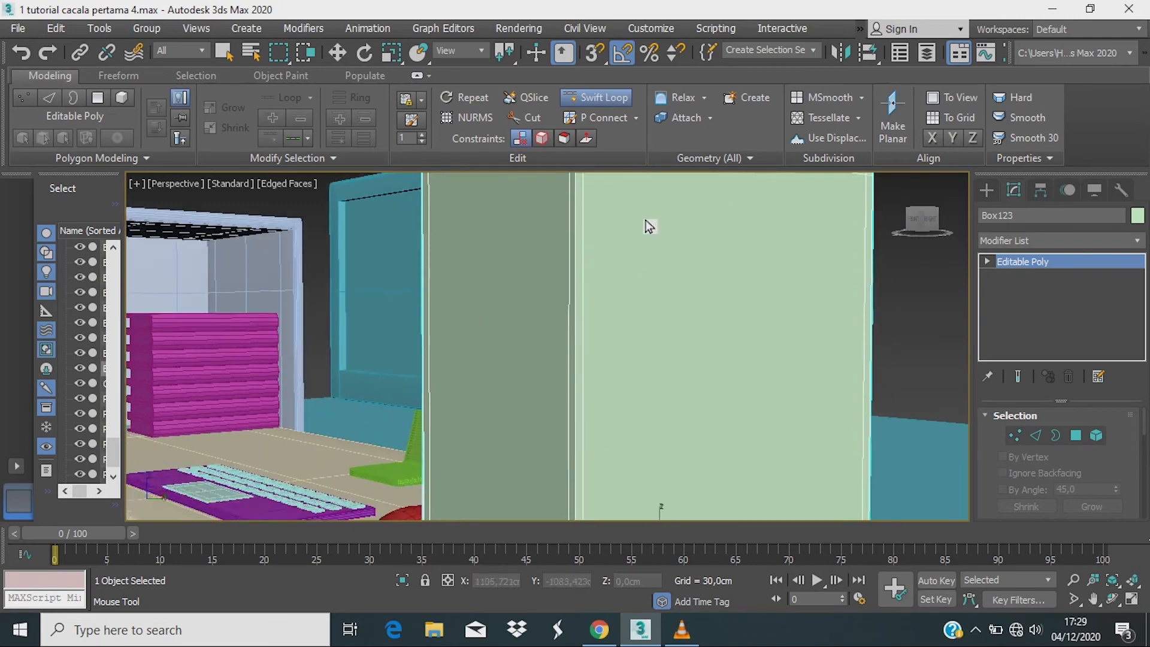
pyautogui.scroll(-3, 641, 392)
pyautogui.moveTo(642, 395); pyautogui.dragTo(620, 233, button='middle')
pyautogui.scroll(-2, 614, 370)
pyautogui.scroll(3, 613, 369)
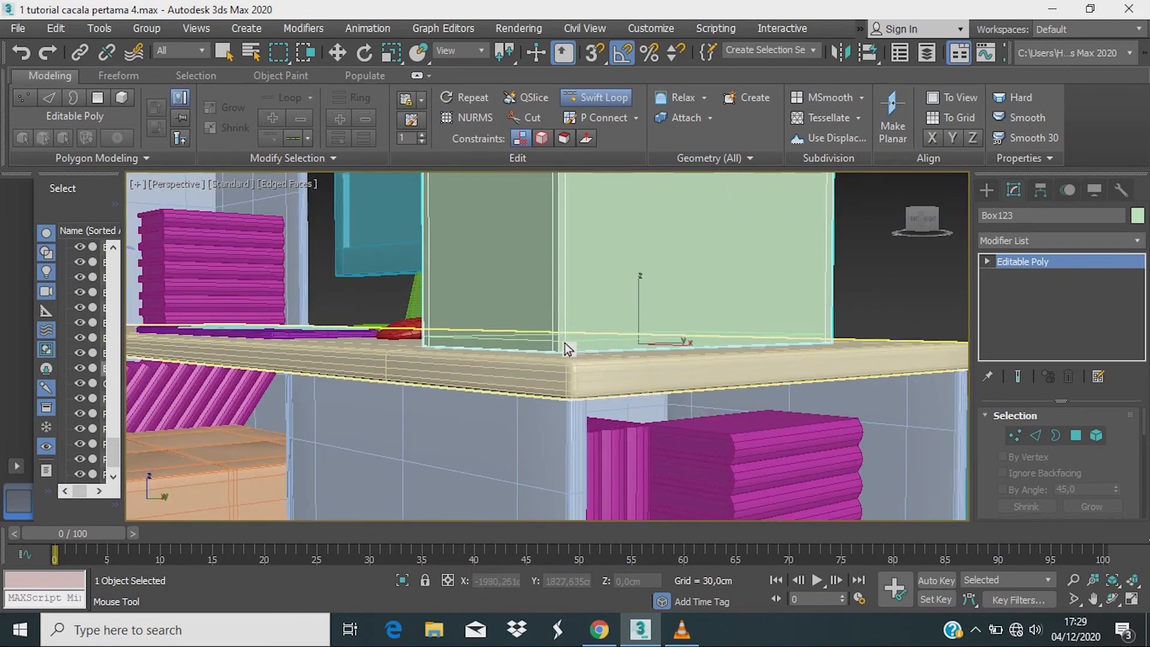
pyautogui.rightClick(872, 290)
pyautogui.moveTo(835, 395); pyautogui.dragTo(766, 426, button='middle')
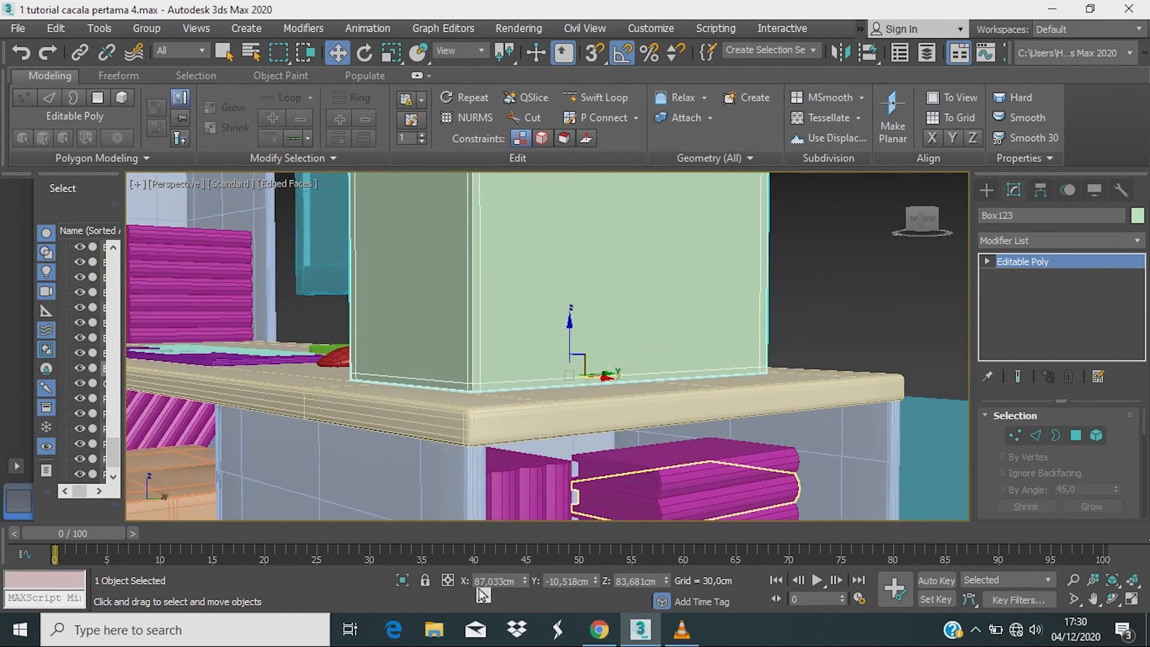
# Step: Isolate the box, check its edge loops from several sides and apply a TurboSmooth modifier
pyautogui.click(413, 582)
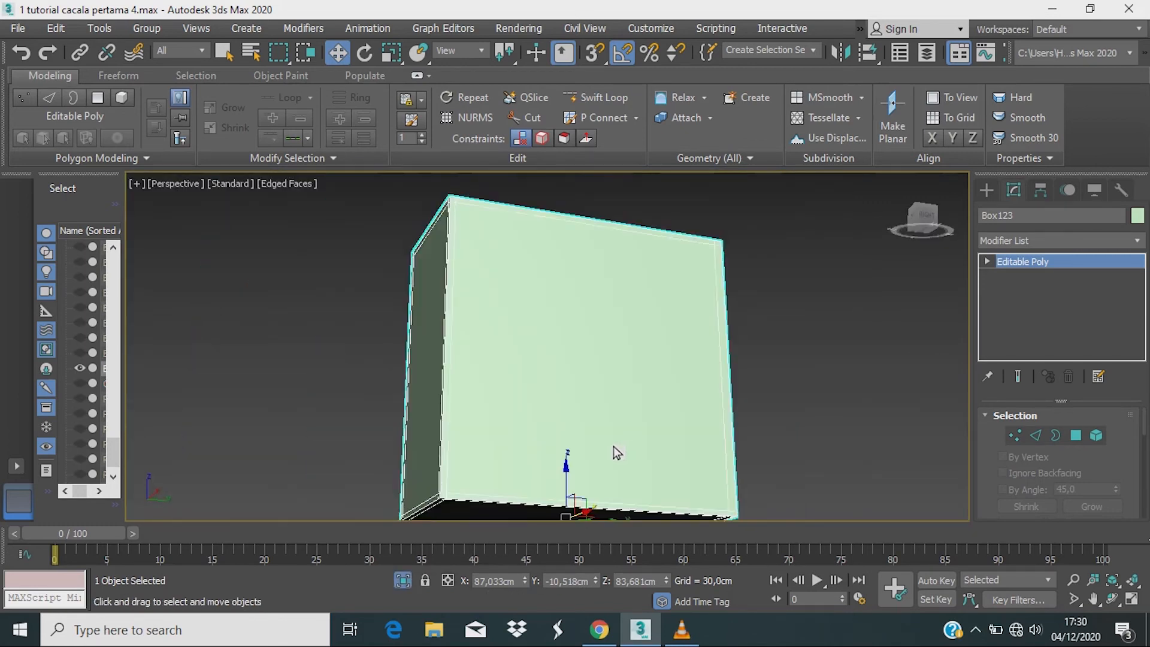
pyautogui.keyDown('alt'); pyautogui.moveTo(614, 447); pyautogui.dragTo(544, 495, button='middle'); pyautogui.keyUp('alt')
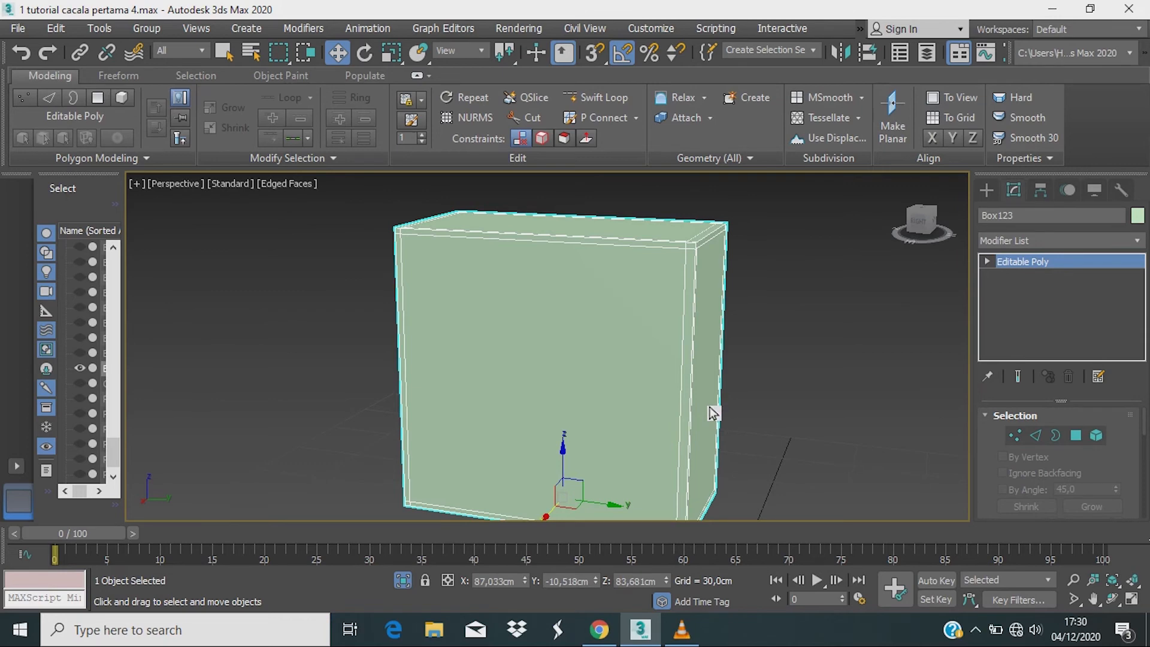
pyautogui.keyDown('alt'); pyautogui.moveTo(767, 386); pyautogui.dragTo(533, 396, button='middle'); pyautogui.keyUp('alt')
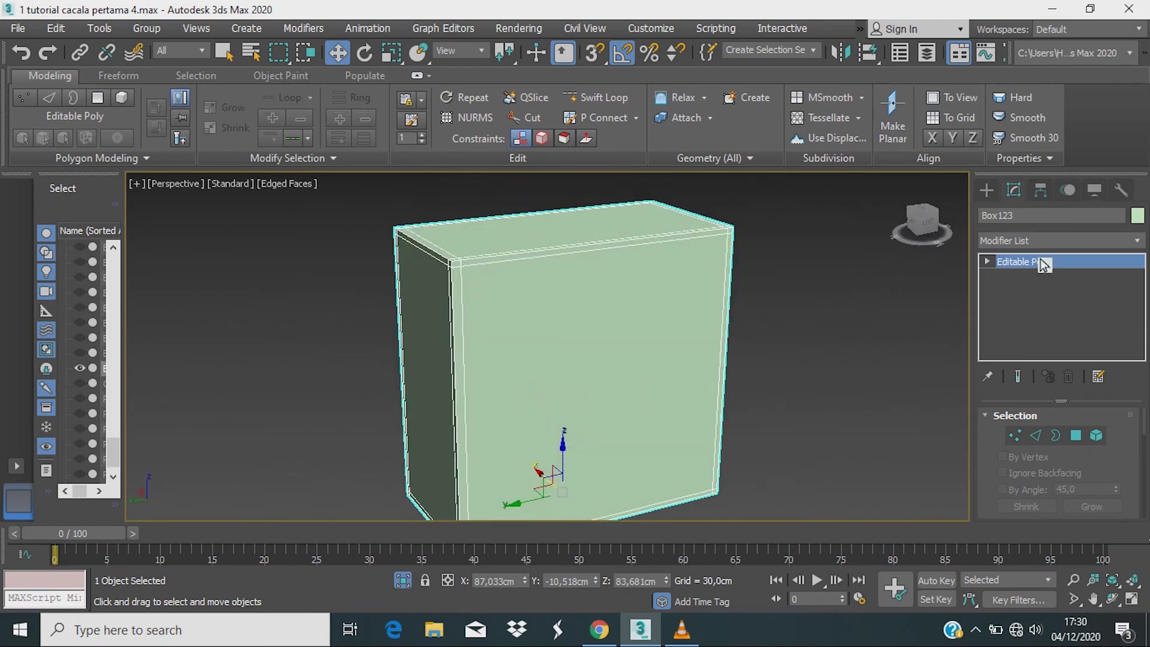
pyautogui.click(1140, 244)
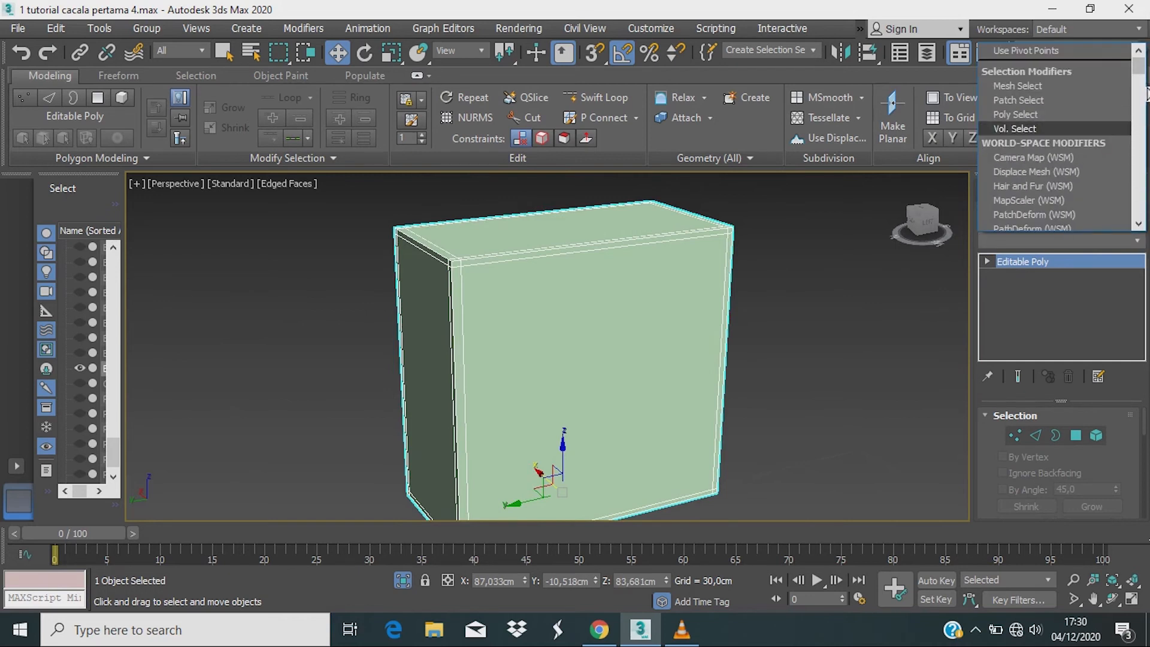
pyautogui.moveTo(1143, 79); pyautogui.dragTo(1140, 201)
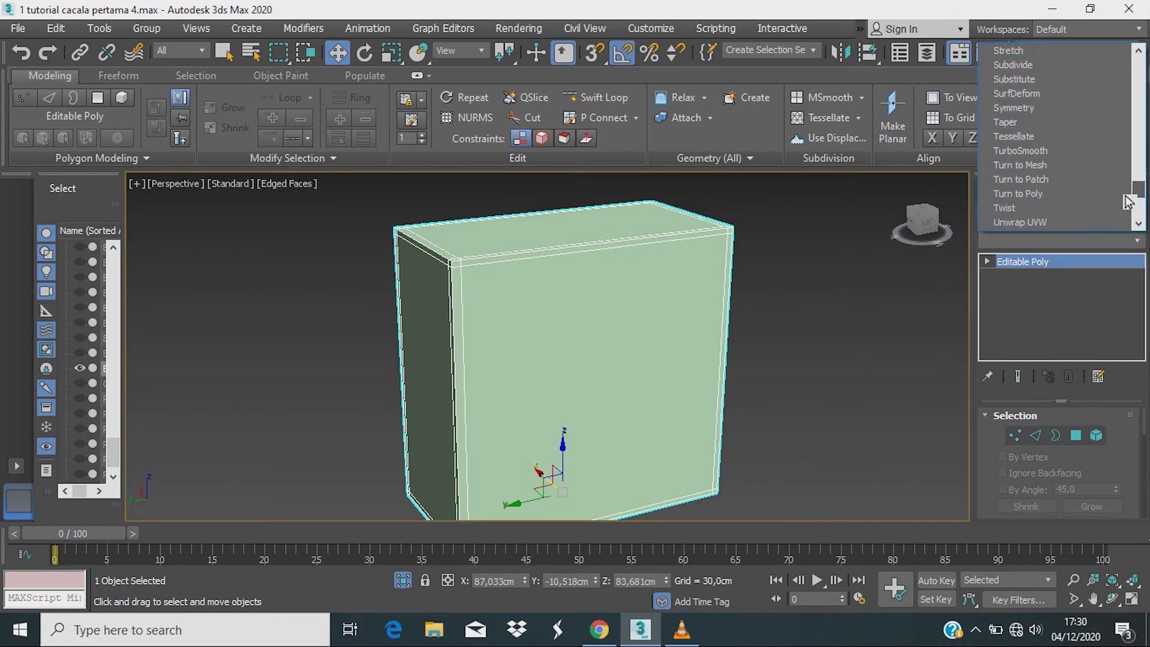
pyautogui.click(1054, 150)
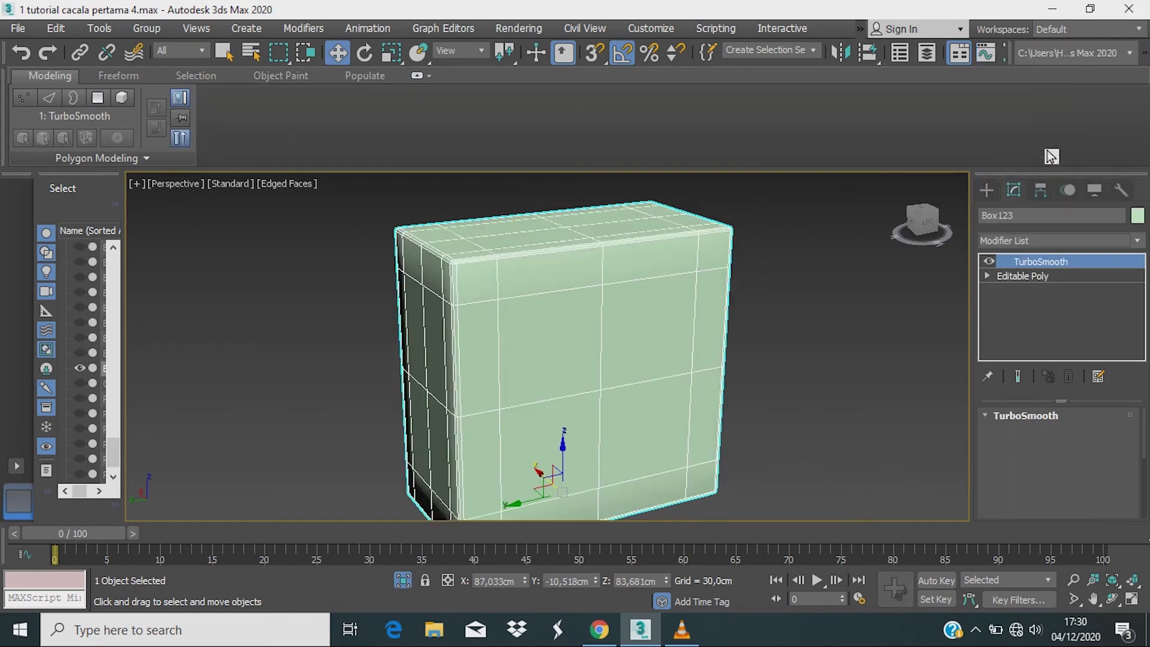
pyautogui.keyDown('alt'); pyautogui.moveTo(702, 346); pyautogui.dragTo(728, 323, button='middle'); pyautogui.keyUp('alt')
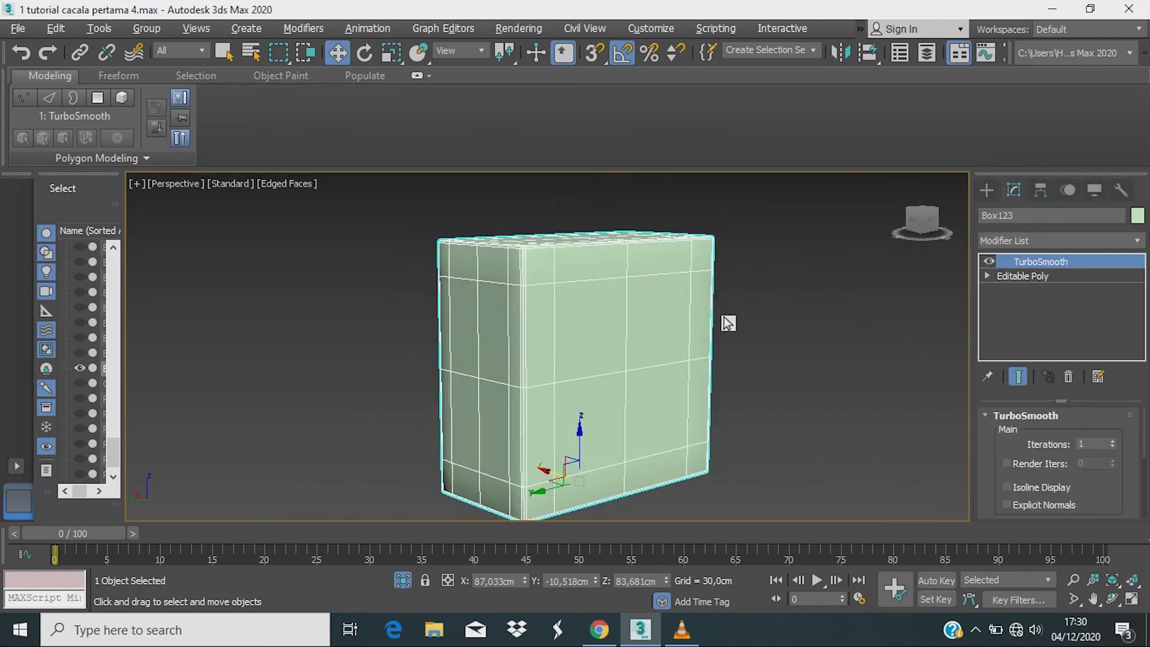
# Step: End the isolation and examine the smoothed box on the desk from several angles
pyautogui.click(408, 581)
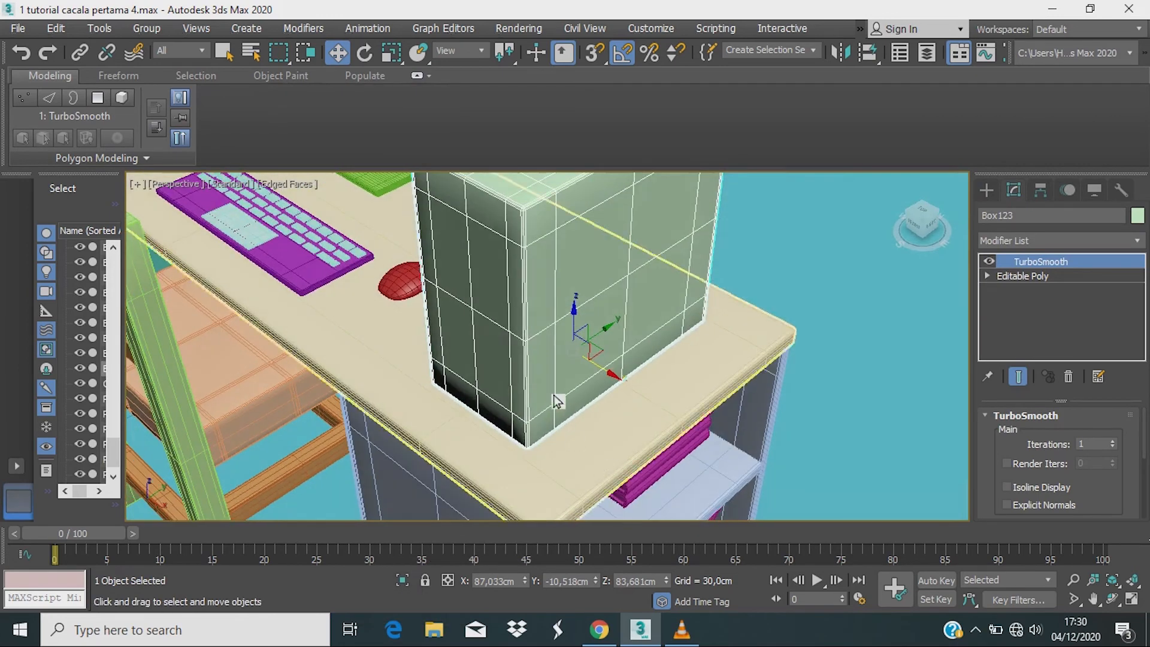
pyautogui.scroll(-4, 554, 394)
pyautogui.keyDown('alt'); pyautogui.moveTo(574, 390); pyautogui.dragTo(598, 340, button='middle'); pyautogui.keyUp('alt')
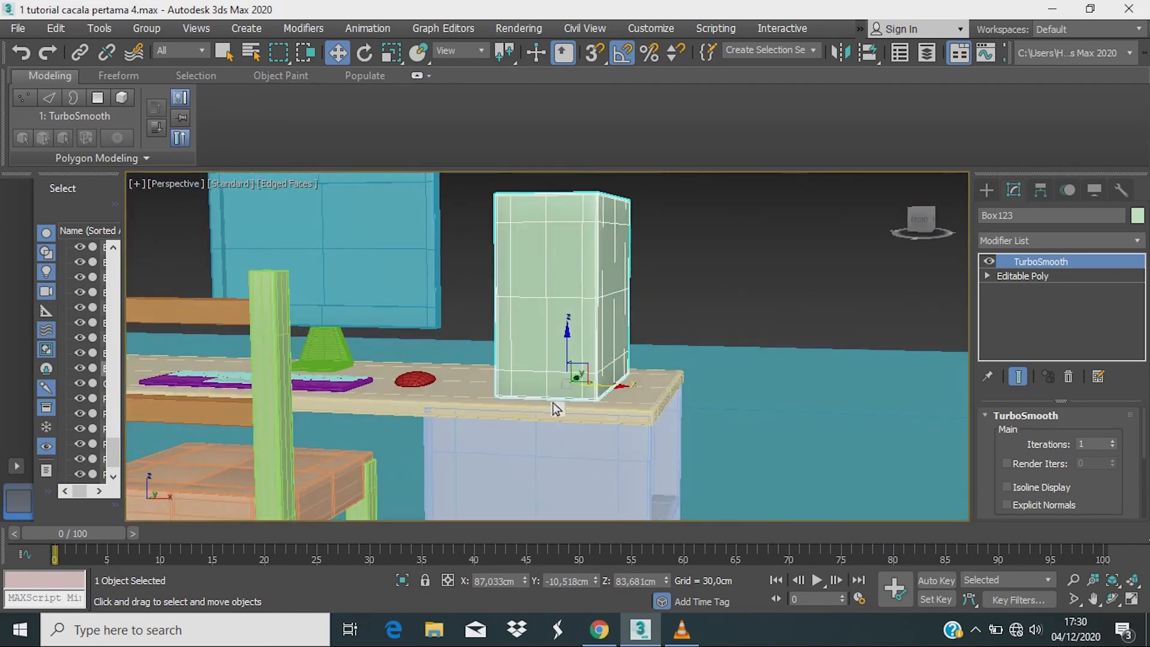
pyautogui.scroll(7, 553, 403)
pyautogui.keyDown('alt'); pyautogui.moveTo(568, 406); pyautogui.dragTo(566, 442, button='middle'); pyautogui.keyUp('alt')
pyautogui.scroll(-4, 536, 406)
pyautogui.scroll(-2, 542, 399)
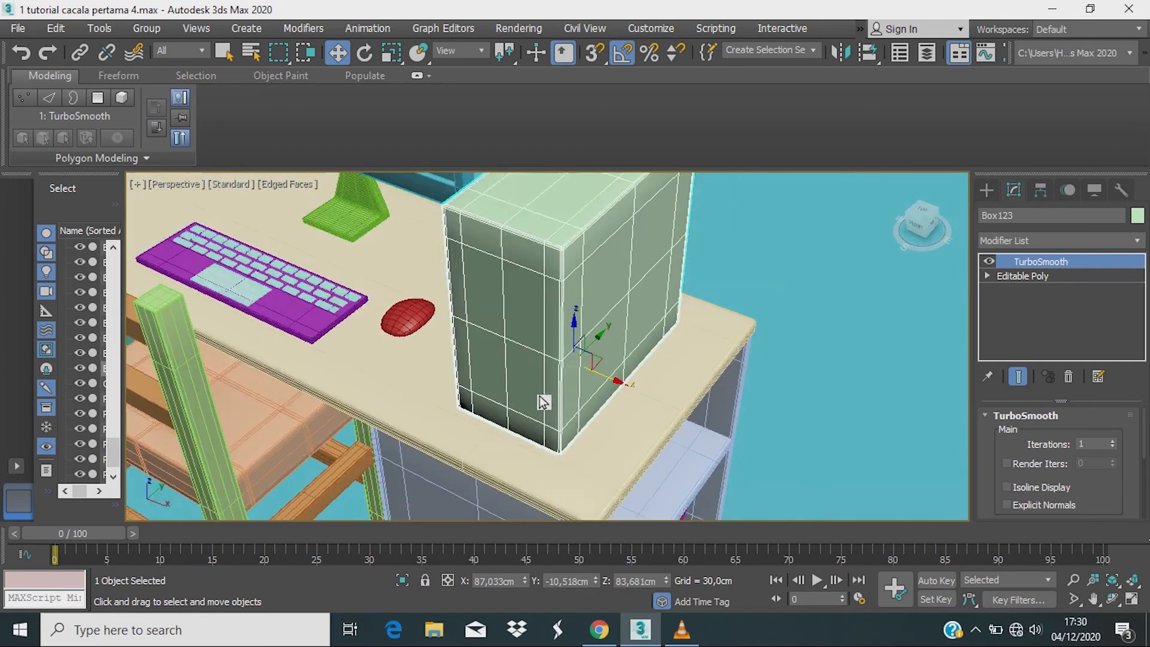
pyautogui.moveTo(542, 400); pyautogui.dragTo(554, 433, button='middle')
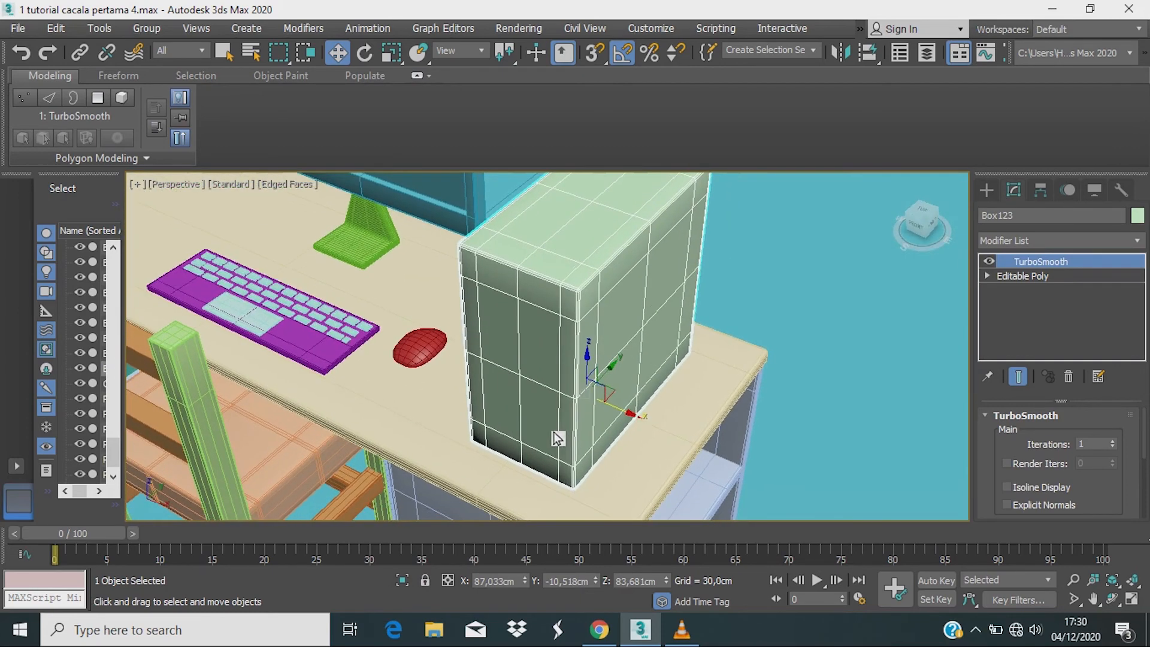
# Step: Collapse the box's entire modifier stack and convert it to an Editable Poly
pyautogui.rightClick(1045, 261)
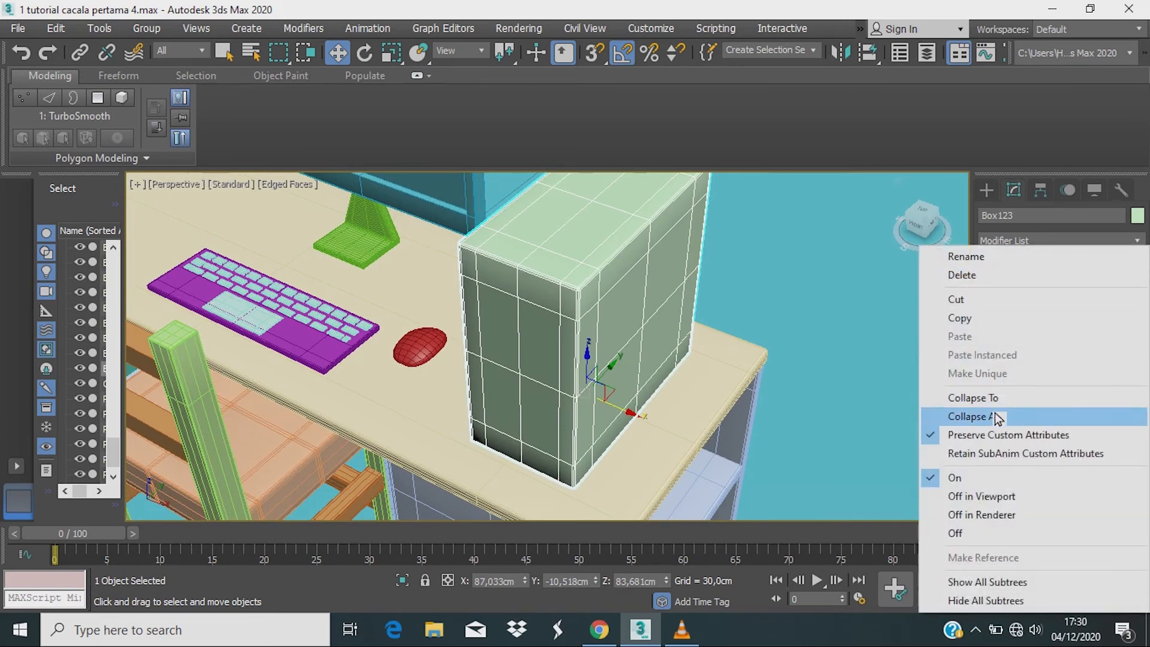
pyautogui.click(1022, 419)
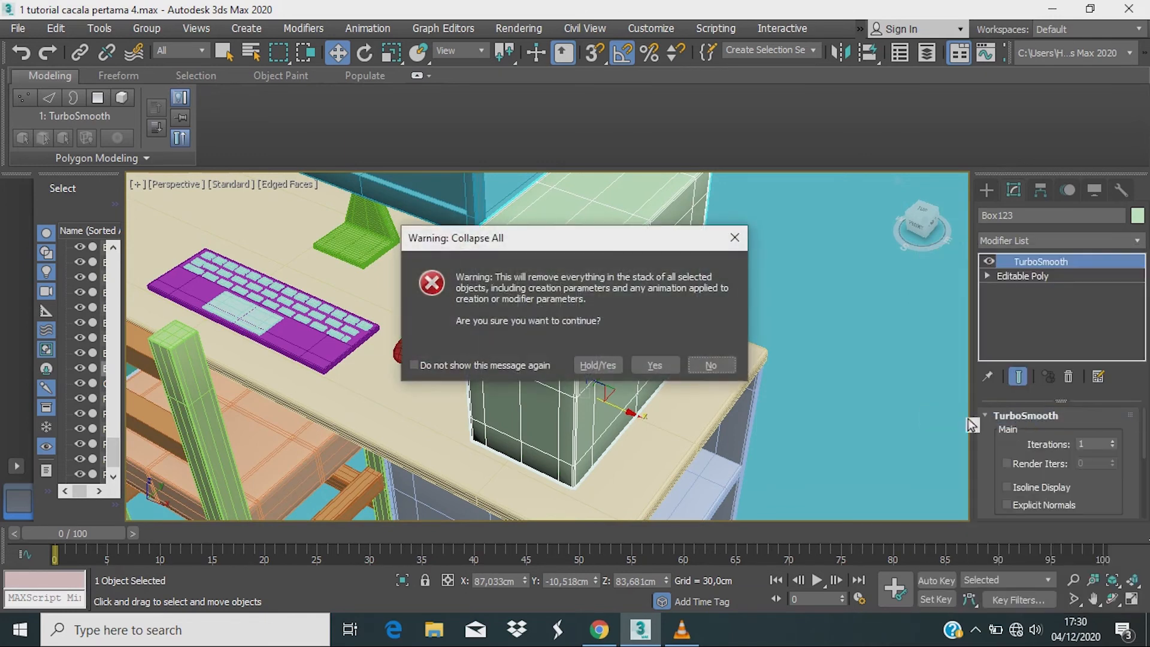
pyautogui.click(656, 367)
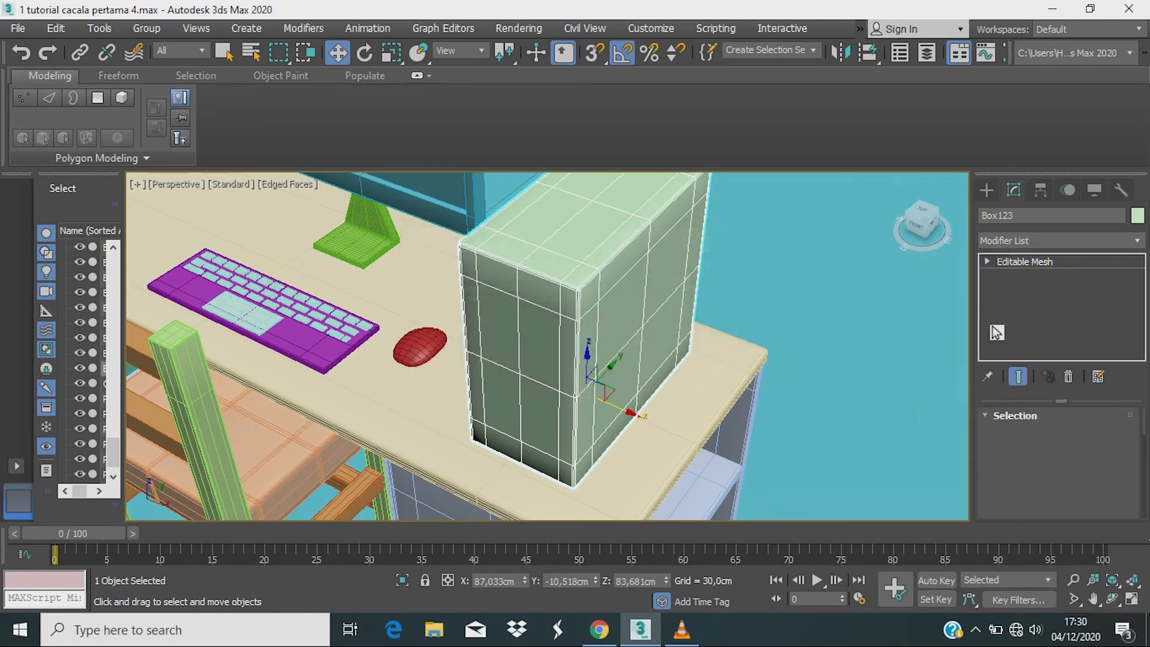
pyautogui.rightClick(1043, 261)
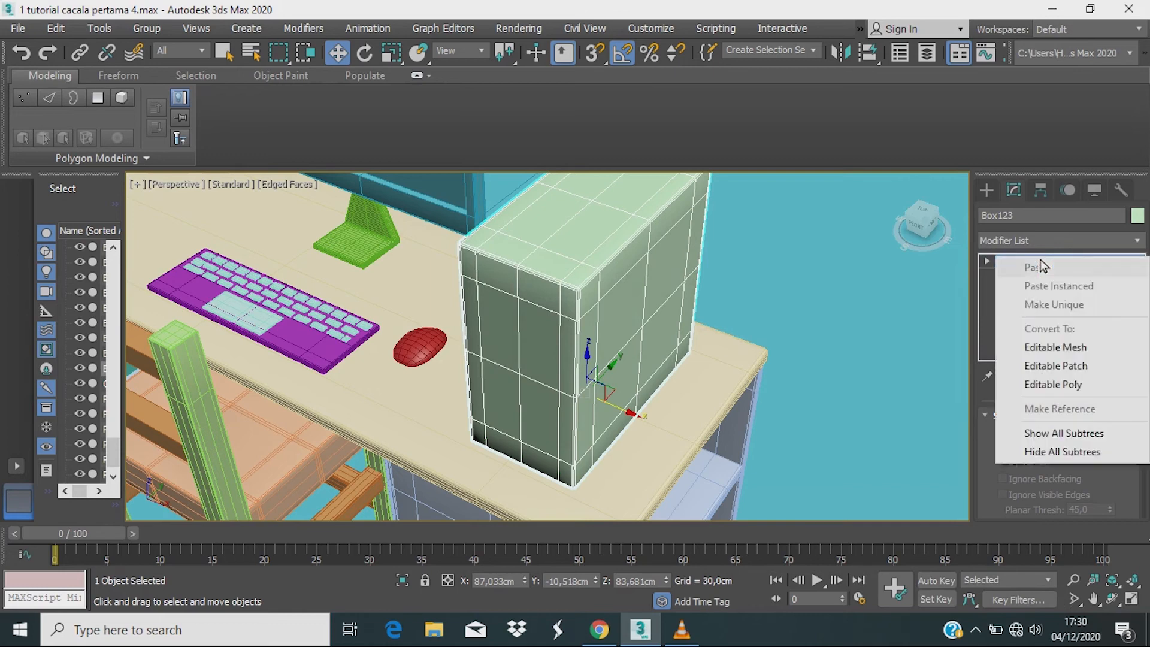
pyautogui.click(1040, 387)
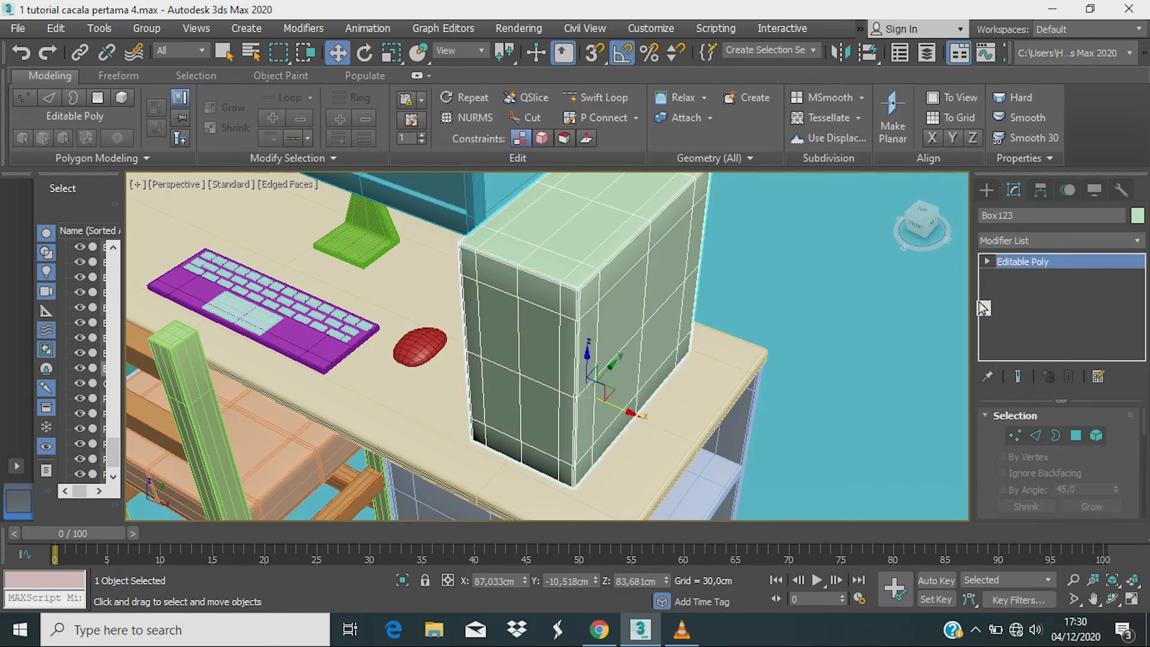
# Step: Inset the two upper central polygons on the computer case's front face by 1.509 cm
pyautogui.click(988, 262)
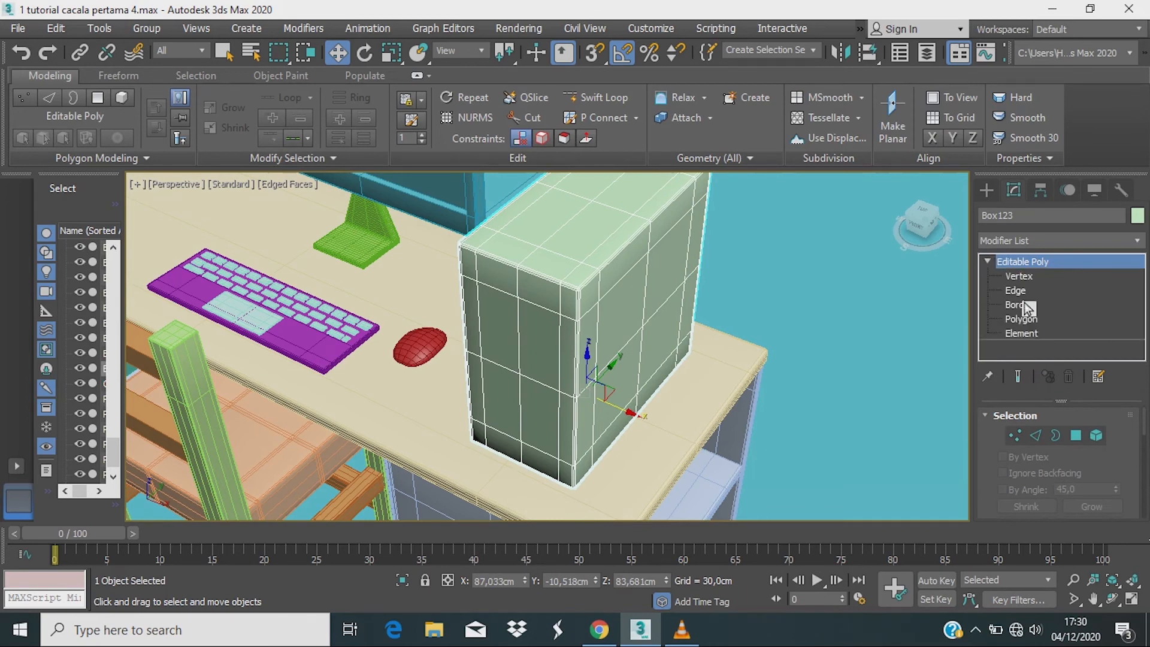
pyautogui.keyDown('alt'); pyautogui.moveTo(807, 330); pyautogui.dragTo(767, 352, button='middle'); pyautogui.keyUp('alt')
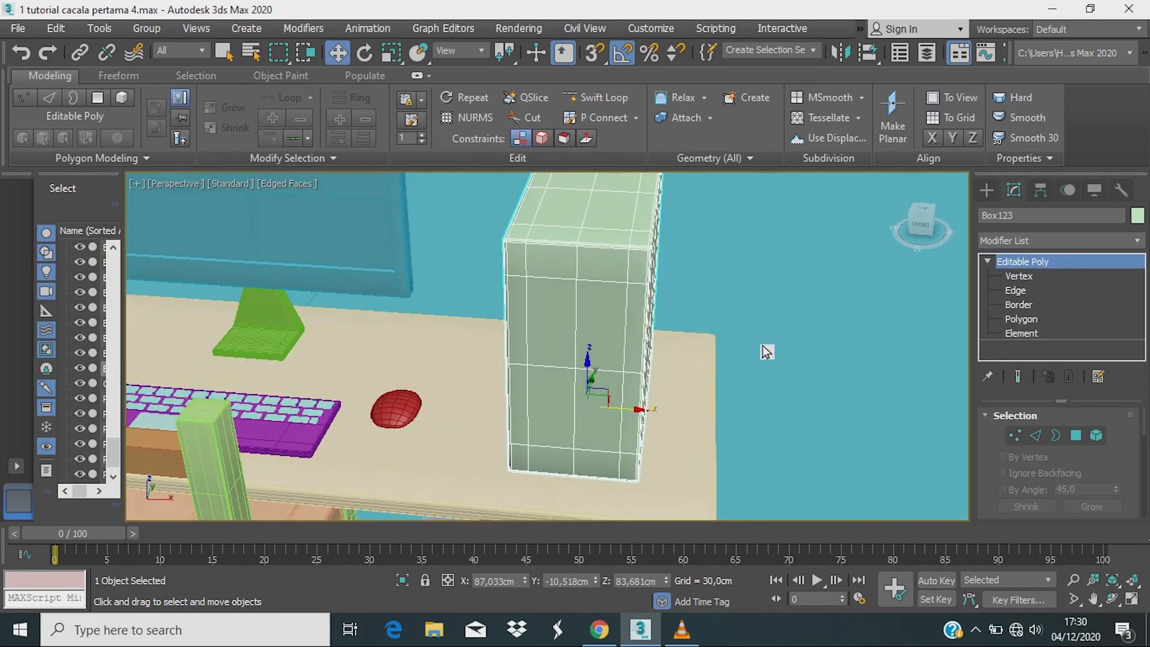
pyautogui.click(1024, 319)
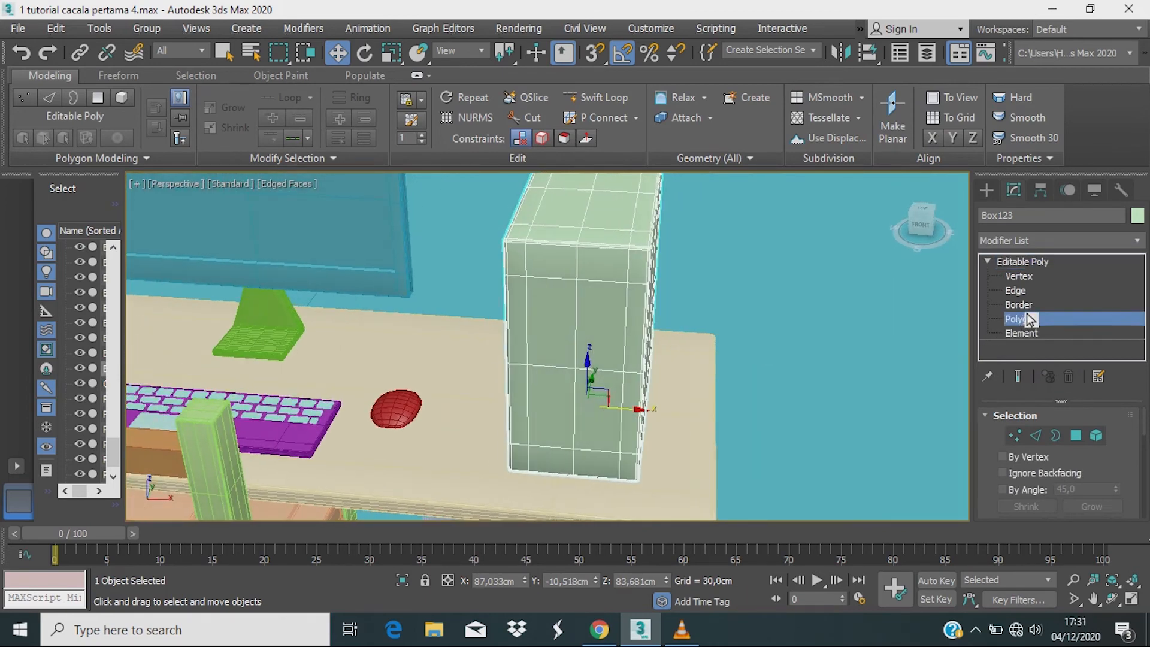
pyautogui.click(566, 321)
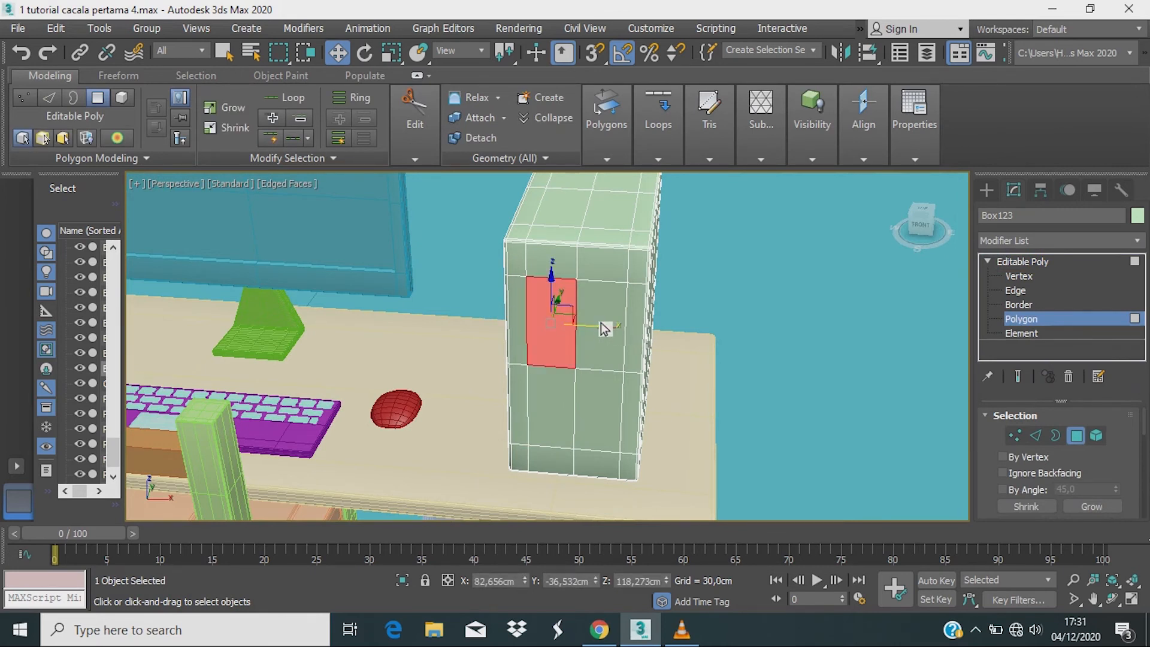
pyautogui.keyDown('ctrl'); pyautogui.click(600, 324); pyautogui.keyUp('ctrl')
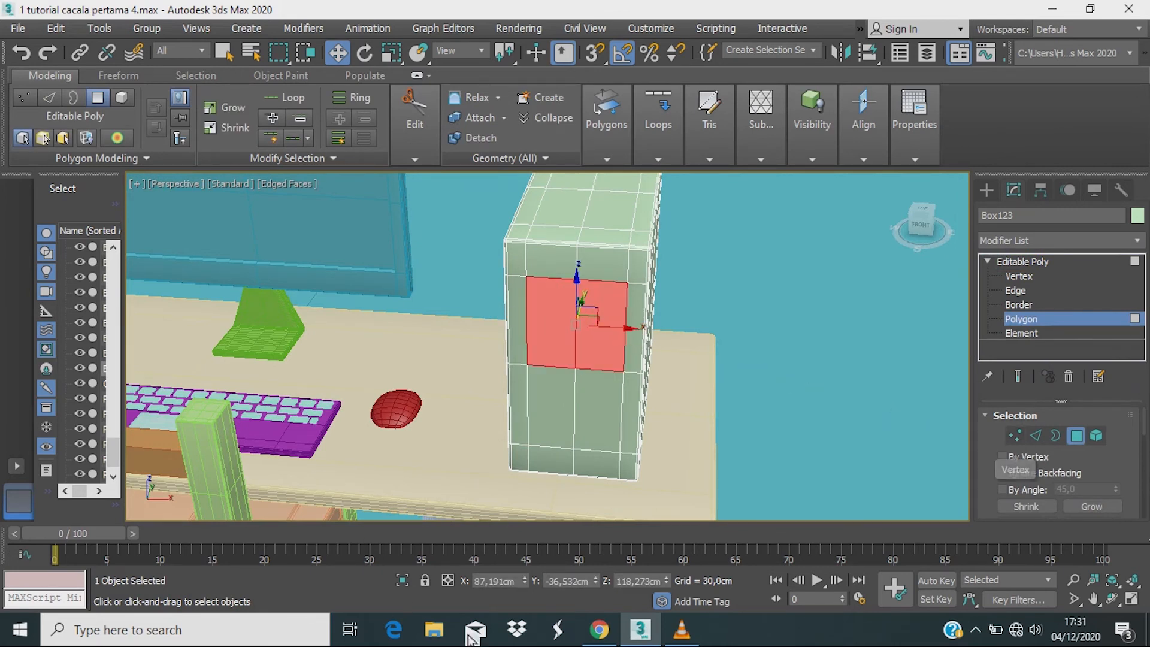
pyautogui.keyDown('alt'); pyautogui.moveTo(596, 354); pyautogui.dragTo(589, 375, button='middle'); pyautogui.keyUp('alt')
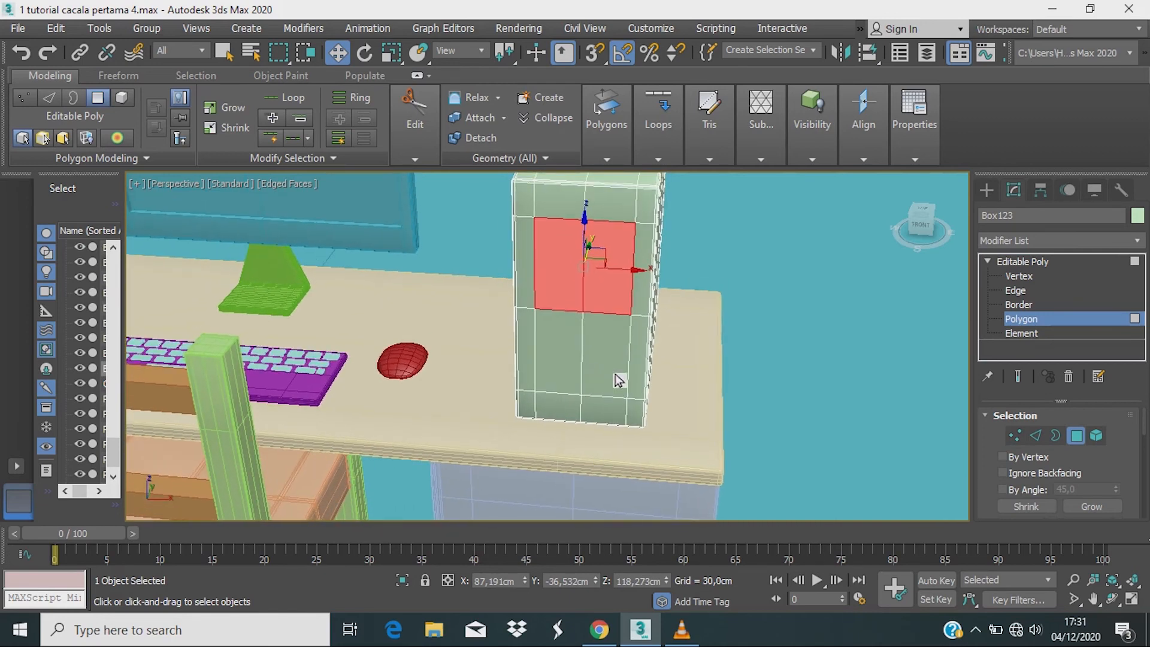
pyautogui.scroll(-5, 1068, 479)
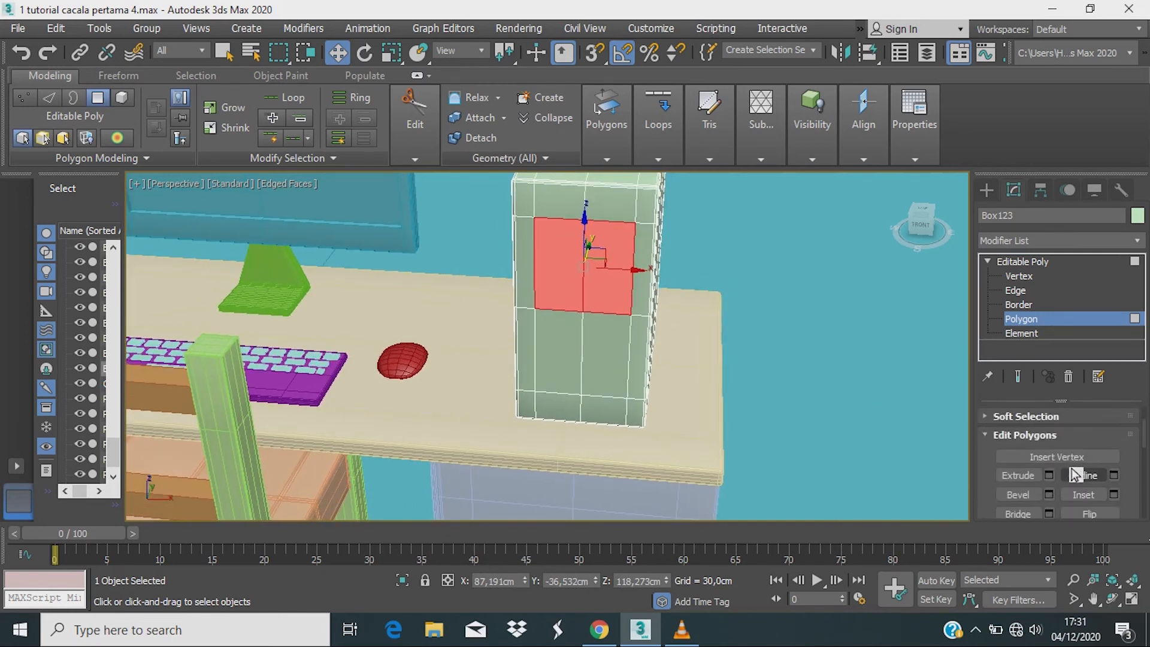
pyautogui.scroll(-1, 1075, 475)
pyautogui.click(1114, 469)
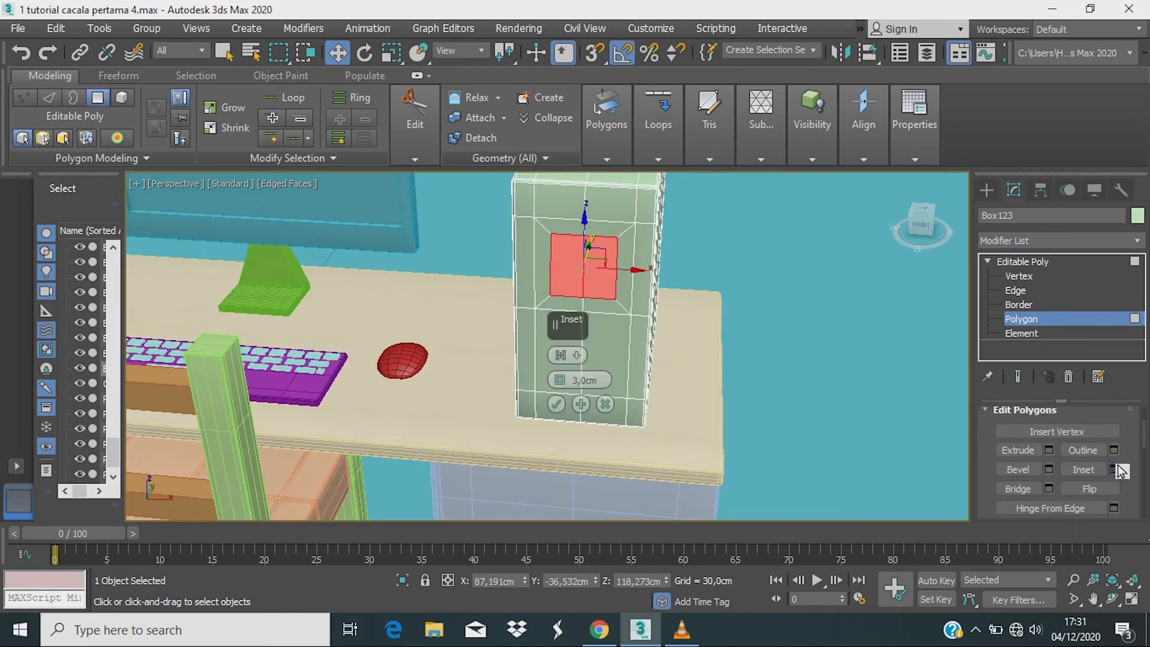
pyautogui.keyDown('alt'); pyautogui.moveTo(839, 431); pyautogui.dragTo(813, 458, button='middle'); pyautogui.keyUp('alt')
pyautogui.moveTo(563, 384); pyautogui.dragTo(563, 385)
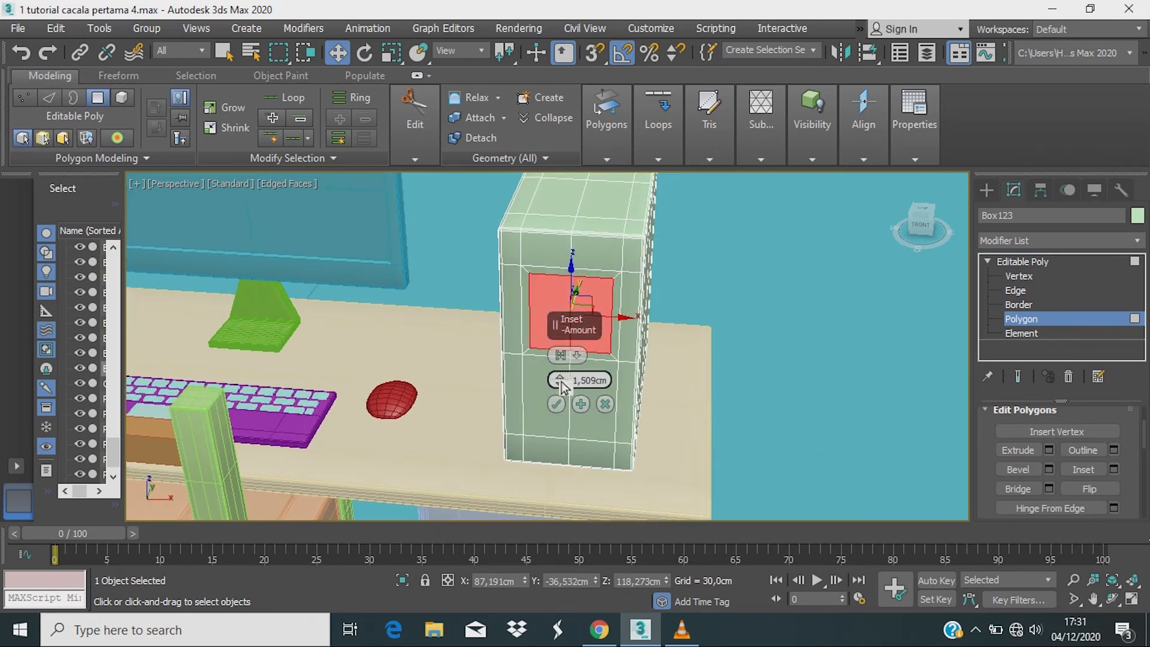
pyautogui.click(557, 406)
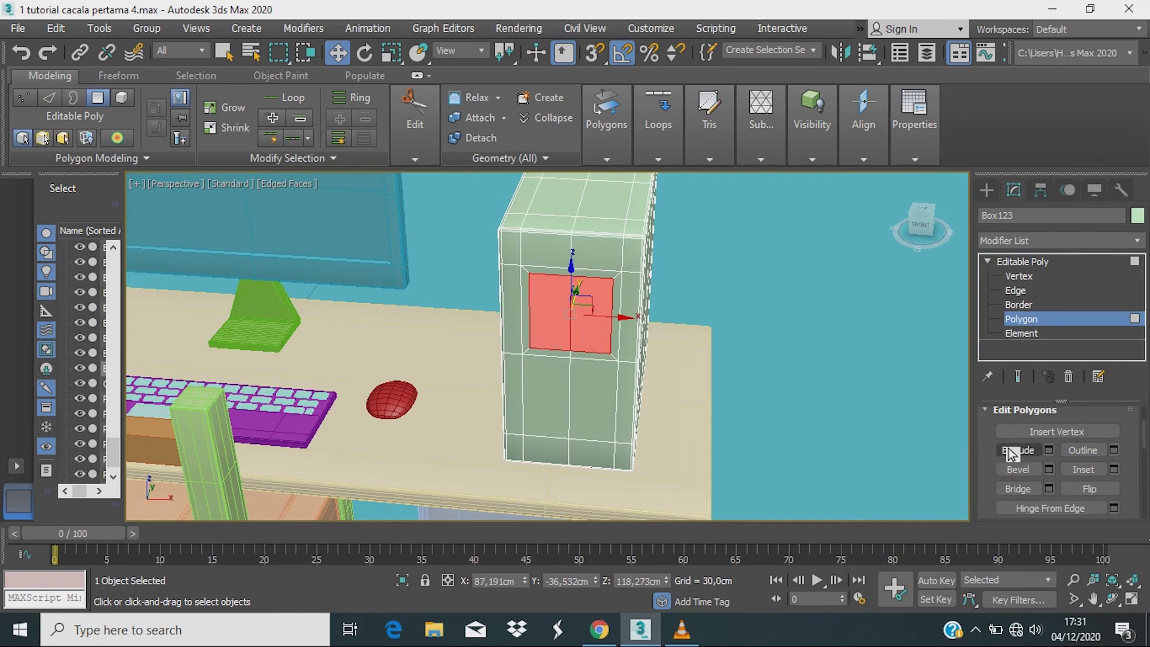
# Step: Extrude the inset upper front polygons inward by -2.806 cm to form a recess
pyautogui.click(1051, 450)
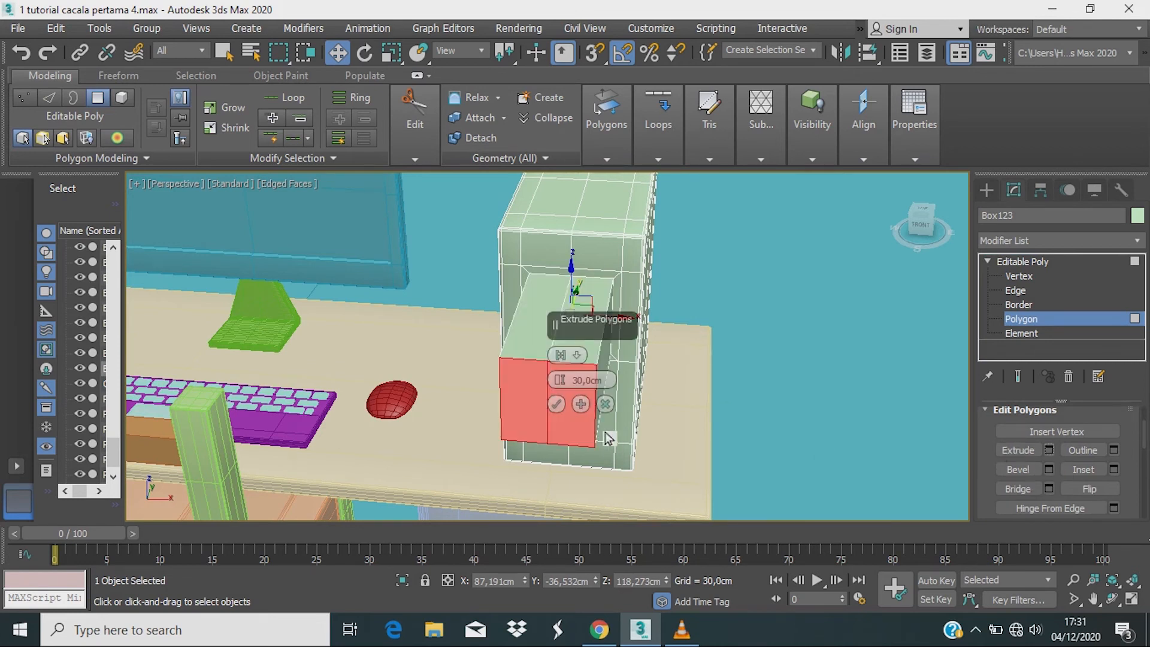
pyautogui.moveTo(560, 380); pyautogui.dragTo(563, 438)
pyautogui.click(556, 404)
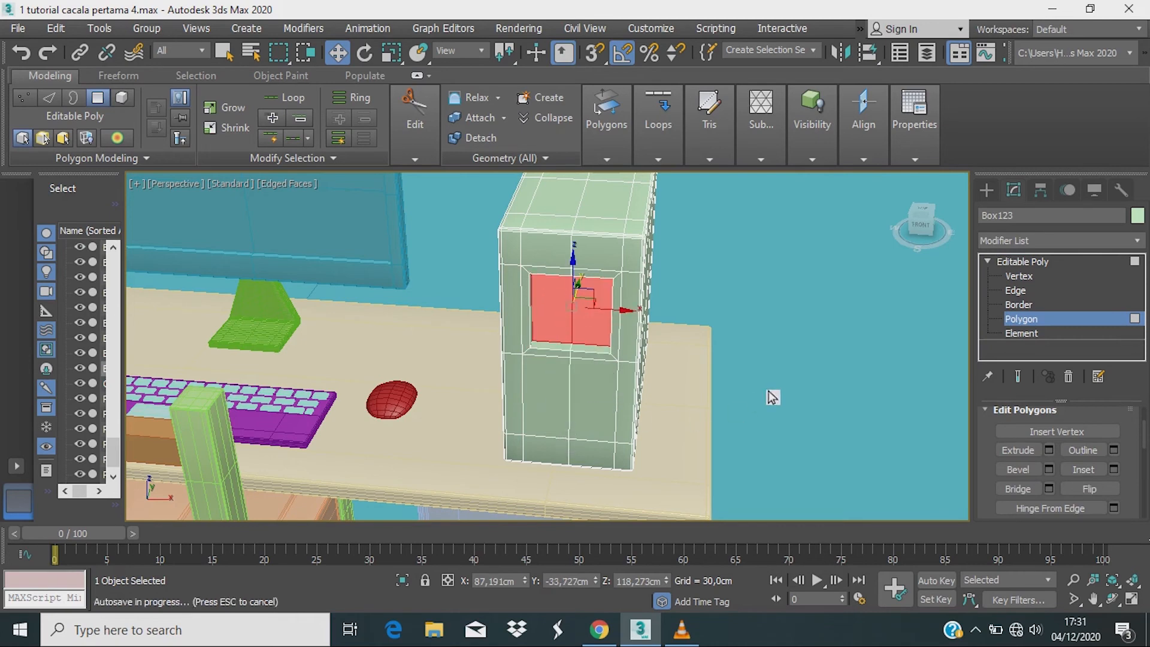
pyautogui.keyDown('alt'); pyautogui.moveTo(768, 392); pyautogui.dragTo(747, 382, button='middle'); pyautogui.keyUp('alt')
pyautogui.scroll(2, 590, 373)
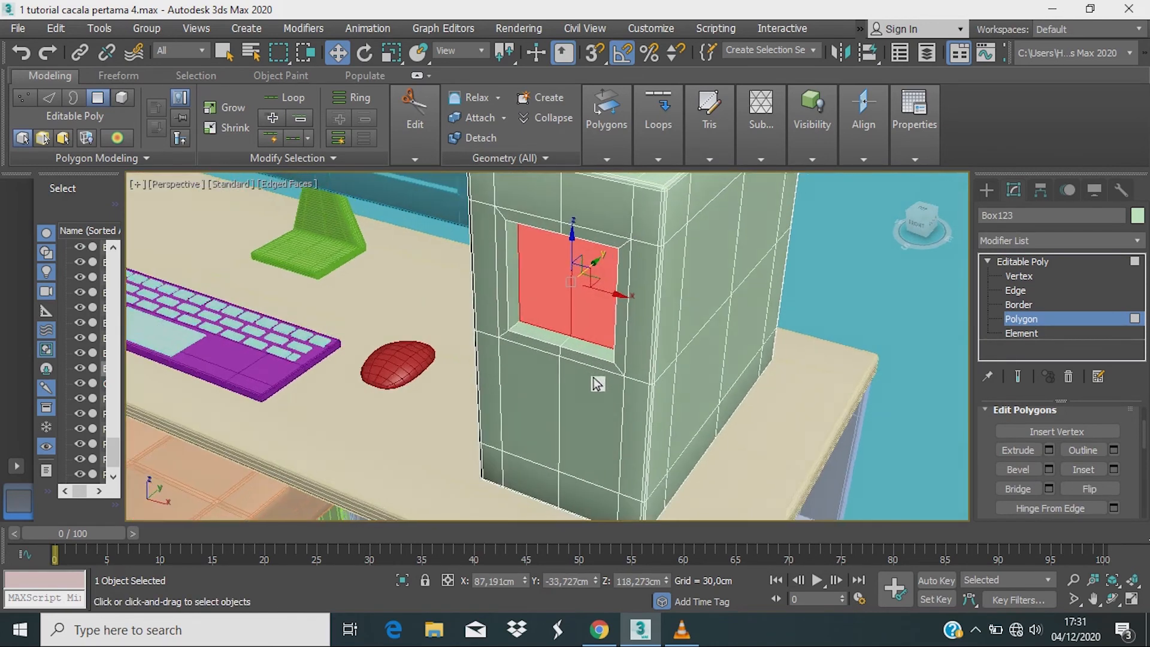
# Step: Inset the two lower central front polygons by 1.509 cm and extrude them inward by -2.806 cm
pyautogui.keyDown('alt'); pyautogui.moveTo(598, 384); pyautogui.dragTo(631, 367, button='middle'); pyautogui.keyUp('alt')
pyautogui.scroll(2, 560, 398)
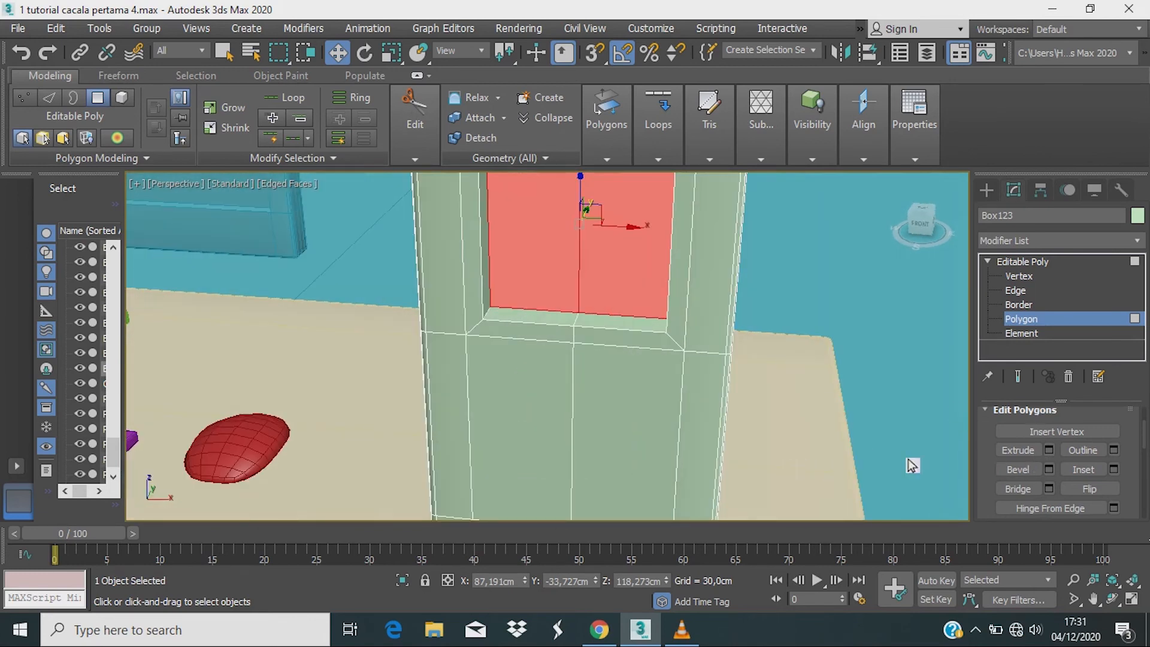
pyautogui.scroll(-3, 528, 441)
pyautogui.keyDown('alt'); pyautogui.moveTo(521, 435); pyautogui.dragTo(594, 337, button='middle'); pyautogui.keyUp('alt')
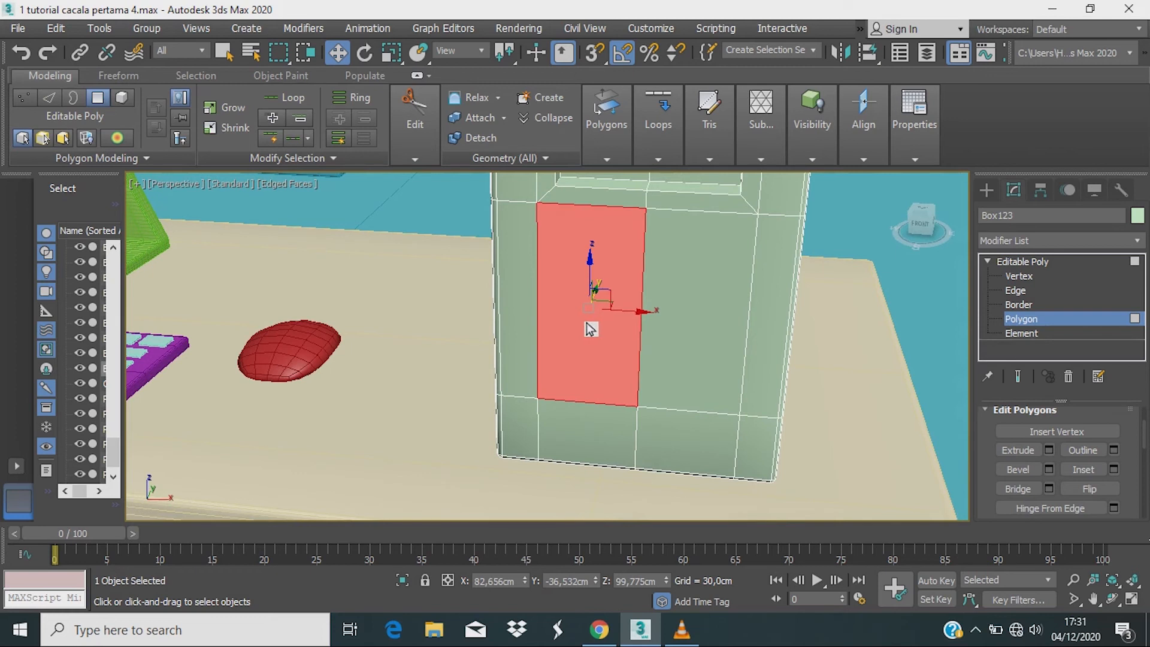
pyautogui.keyDown('ctrl'); pyautogui.click(704, 329); pyautogui.keyUp('ctrl')
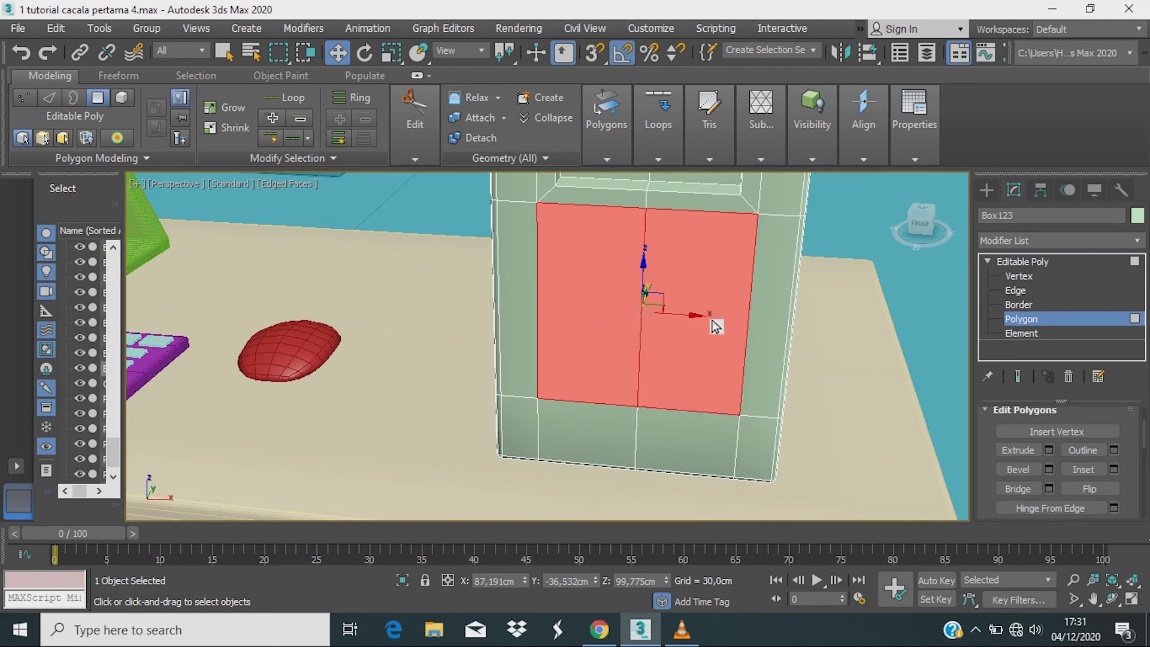
pyautogui.click(1113, 469)
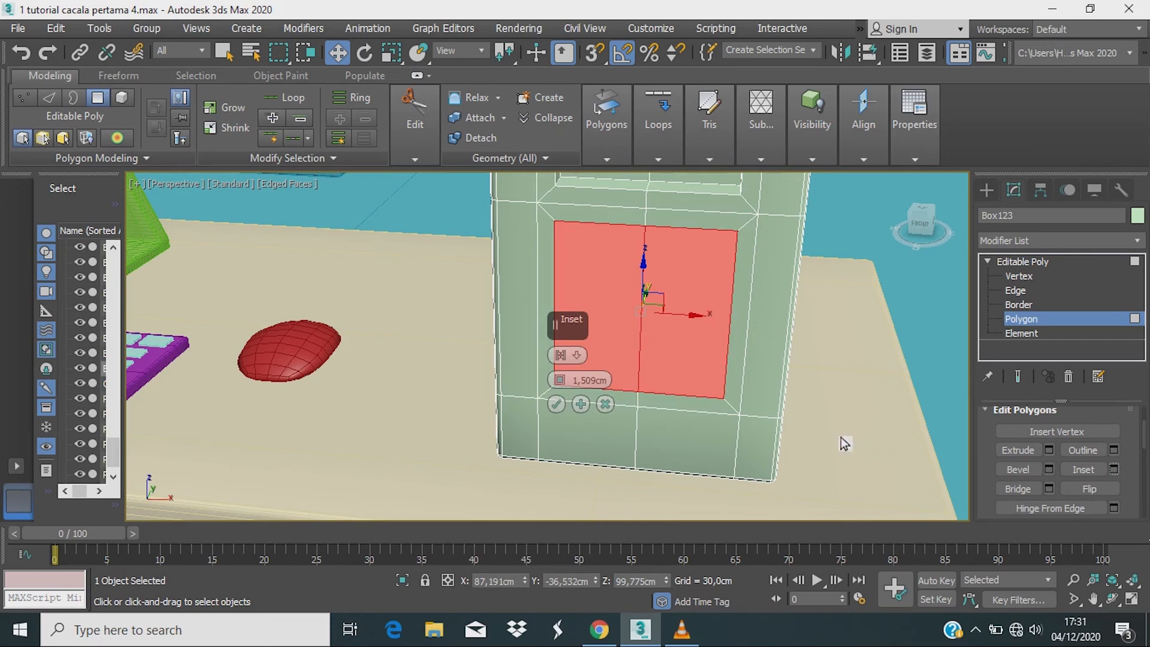
pyautogui.click(556, 405)
pyautogui.click(1049, 450)
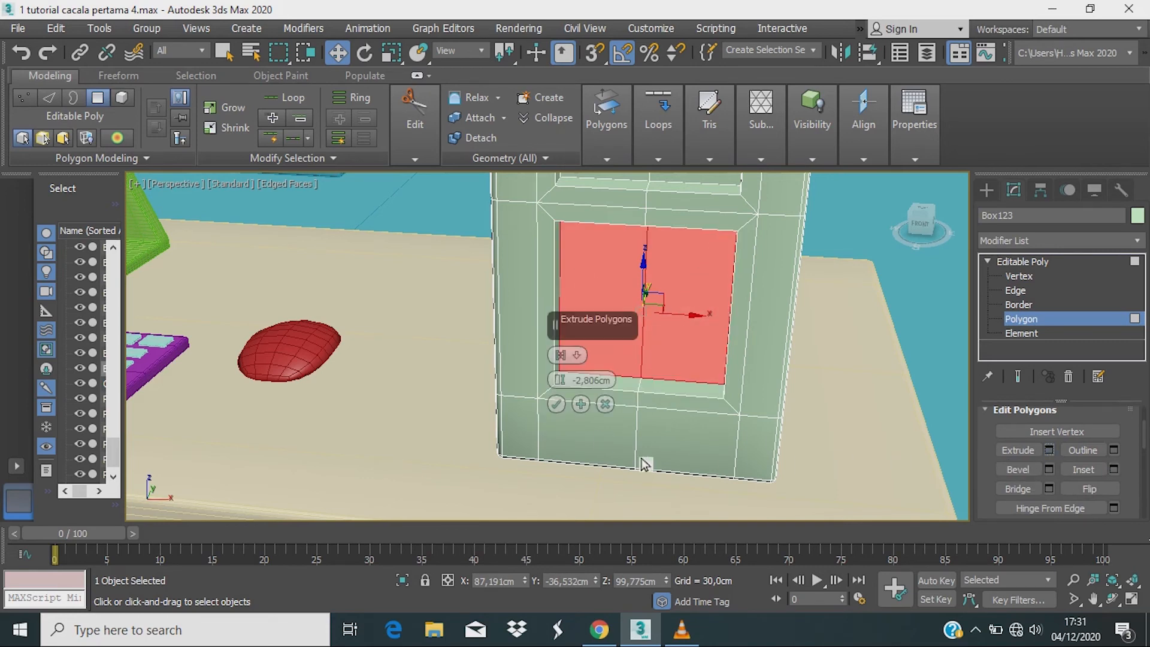
pyautogui.click(557, 405)
# Step: Inset two diagonally opposite central polygons, upper front and lower rear, on the case's outer side by 1.509 cm
pyautogui.keyDown('alt'); pyautogui.moveTo(834, 383); pyautogui.dragTo(627, 394, button='middle'); pyautogui.keyUp('alt')
pyautogui.scroll(-4, 777, 414)
pyautogui.scroll(-5, 763, 359)
pyautogui.scroll(3, 690, 360)
pyautogui.scroll(4, 626, 377)
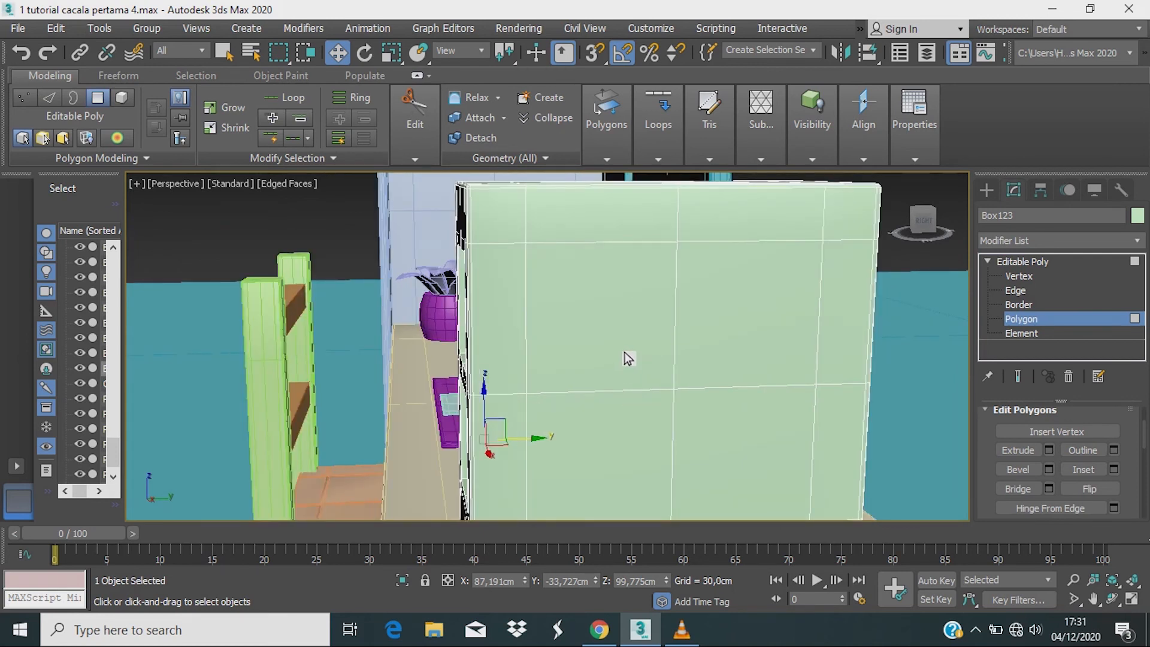
pyautogui.click(627, 358)
pyautogui.keyDown('ctrl'); pyautogui.click(762, 475); pyautogui.keyUp('ctrl')
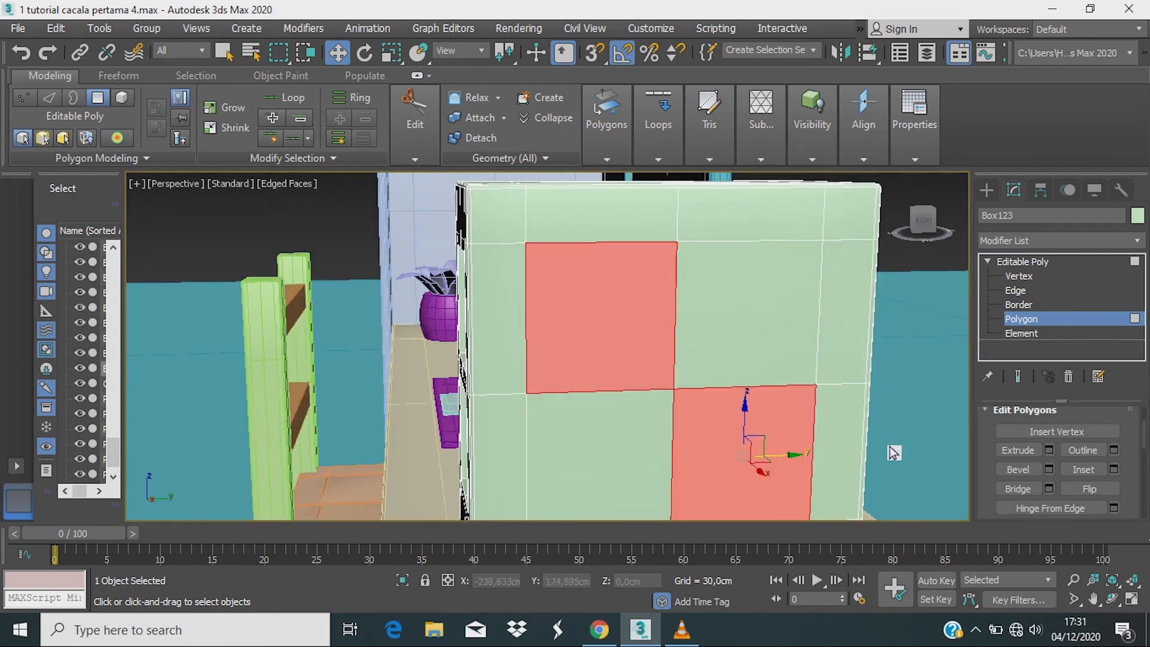
pyautogui.click(1116, 470)
pyautogui.click(556, 405)
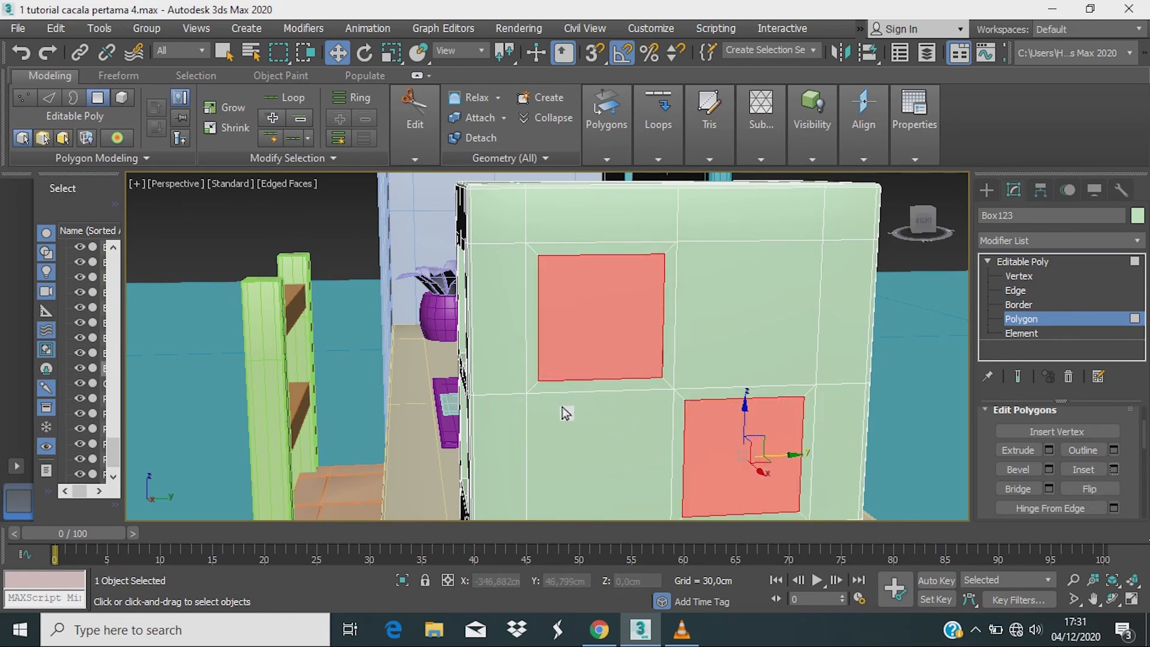
# Step: Inset the other diagonal pair of central polygons on the case's side by 1.509 cm
pyautogui.click(600, 474)
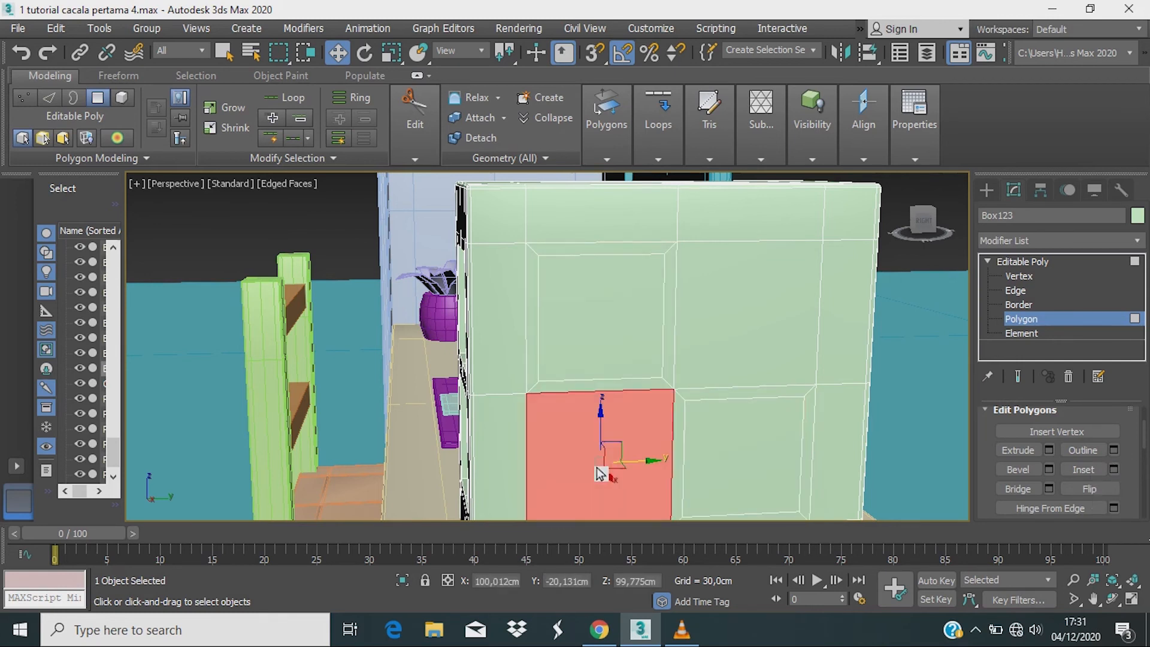
pyautogui.keyDown('ctrl'); pyautogui.click(741, 328); pyautogui.keyUp('ctrl')
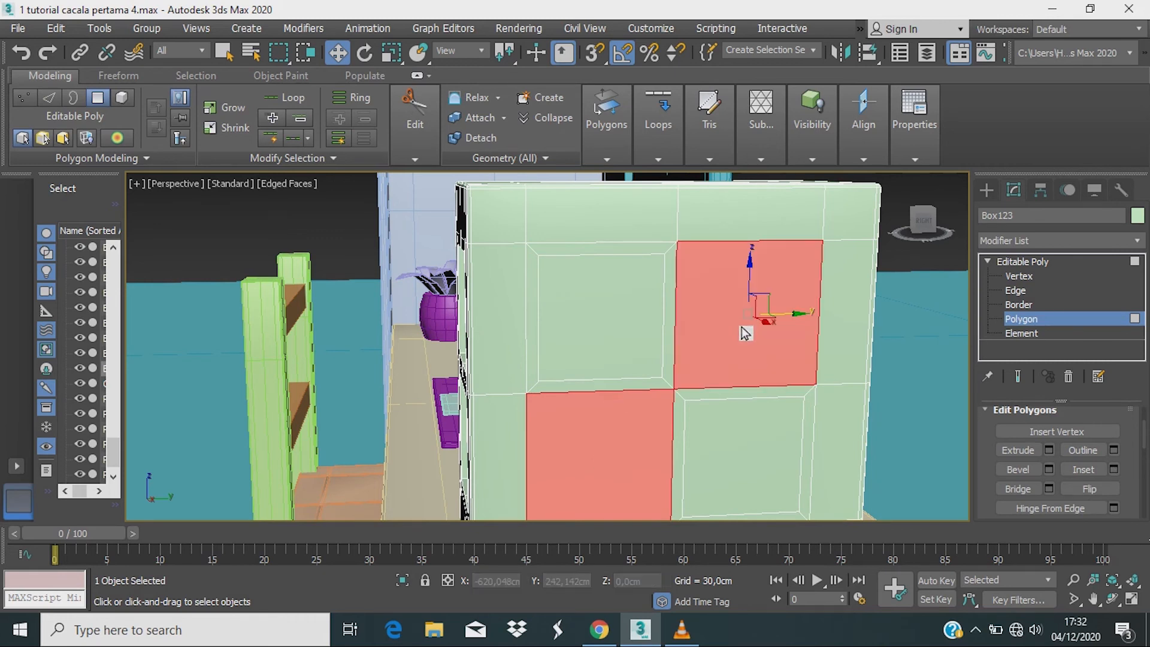
pyautogui.click(1114, 470)
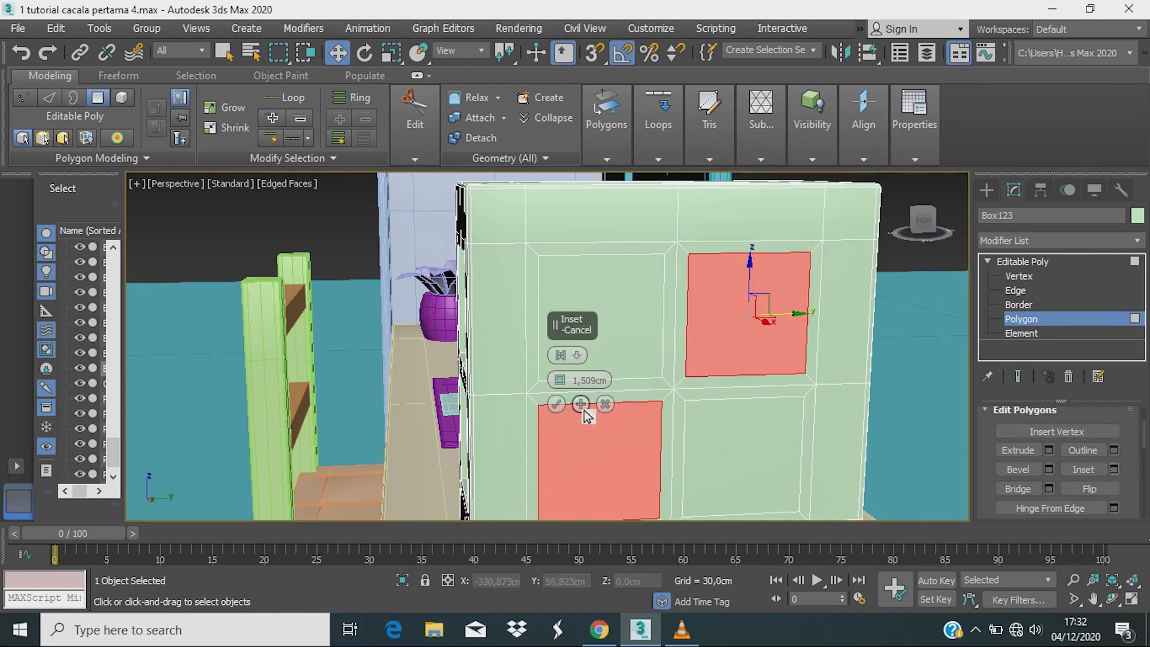
pyautogui.click(556, 405)
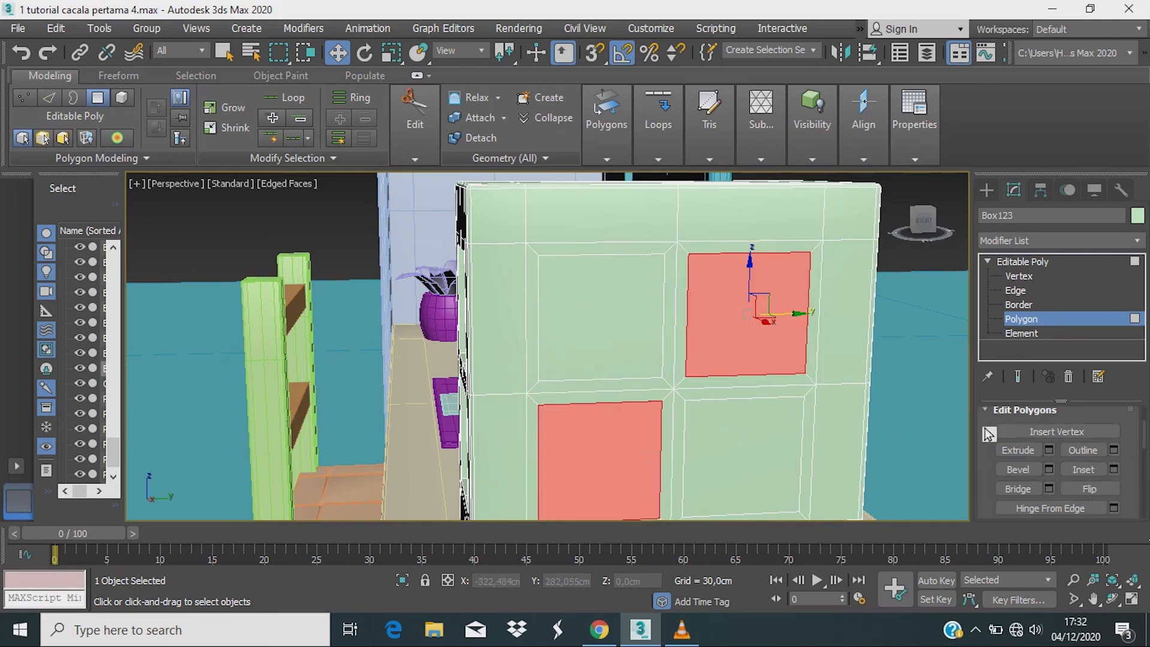
# Step: Extrude all four inset side polygons together inward by -0.321 cm
pyautogui.keyDown('ctrl'); pyautogui.click(610, 327); pyautogui.keyUp('ctrl')
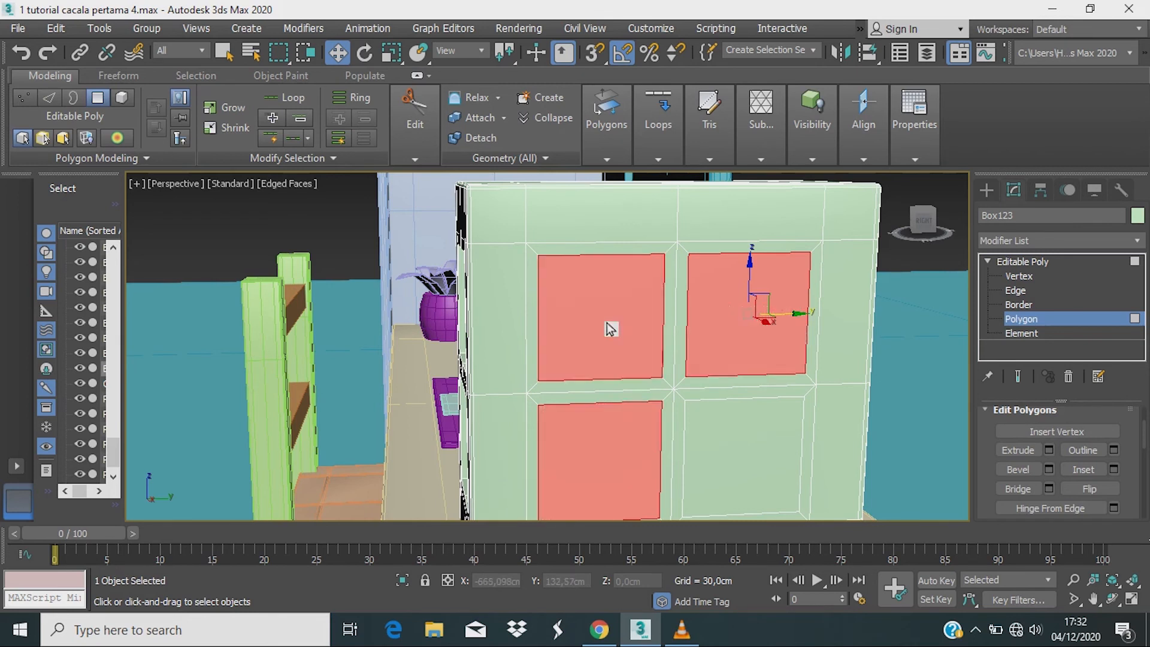
pyautogui.keyDown('ctrl'); pyautogui.click(755, 463); pyautogui.keyUp('ctrl')
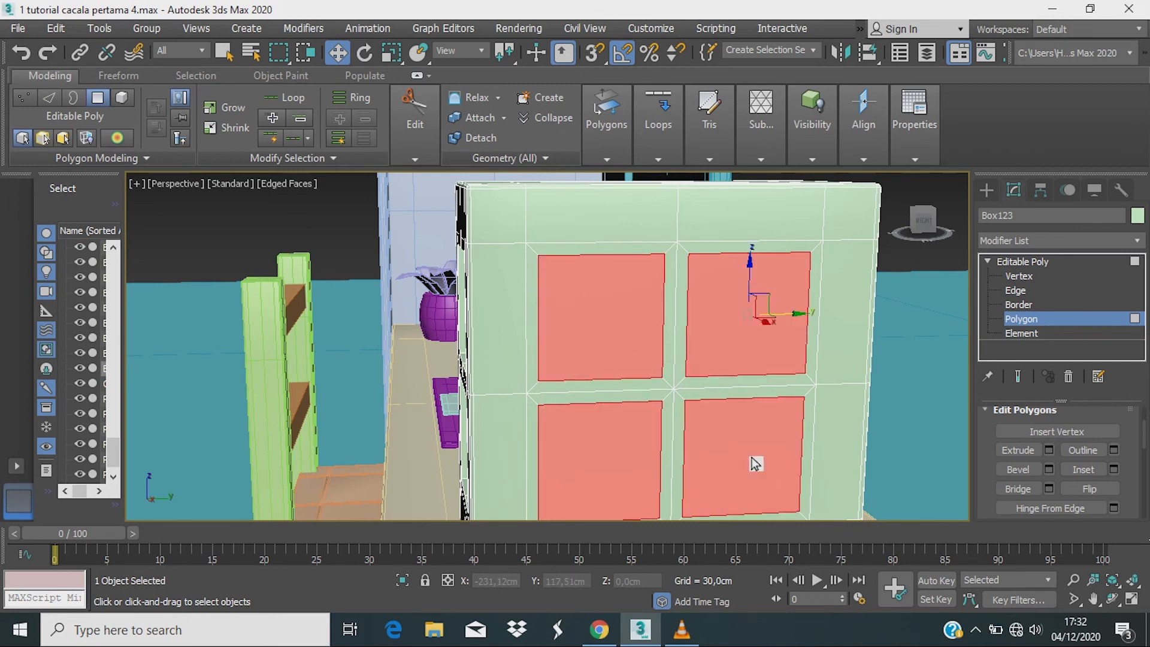
pyautogui.click(1049, 450)
pyautogui.keyDown('alt'); pyautogui.moveTo(762, 438); pyautogui.dragTo(727, 442, button='middle'); pyautogui.keyUp('alt')
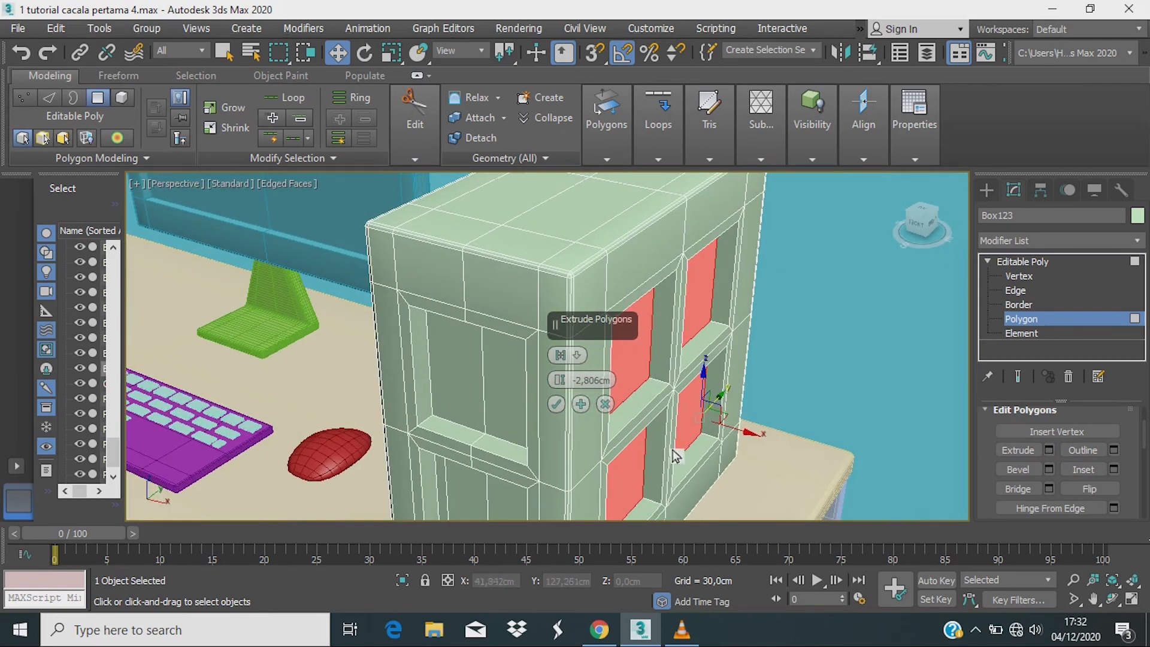
pyautogui.scroll(3, 676, 441)
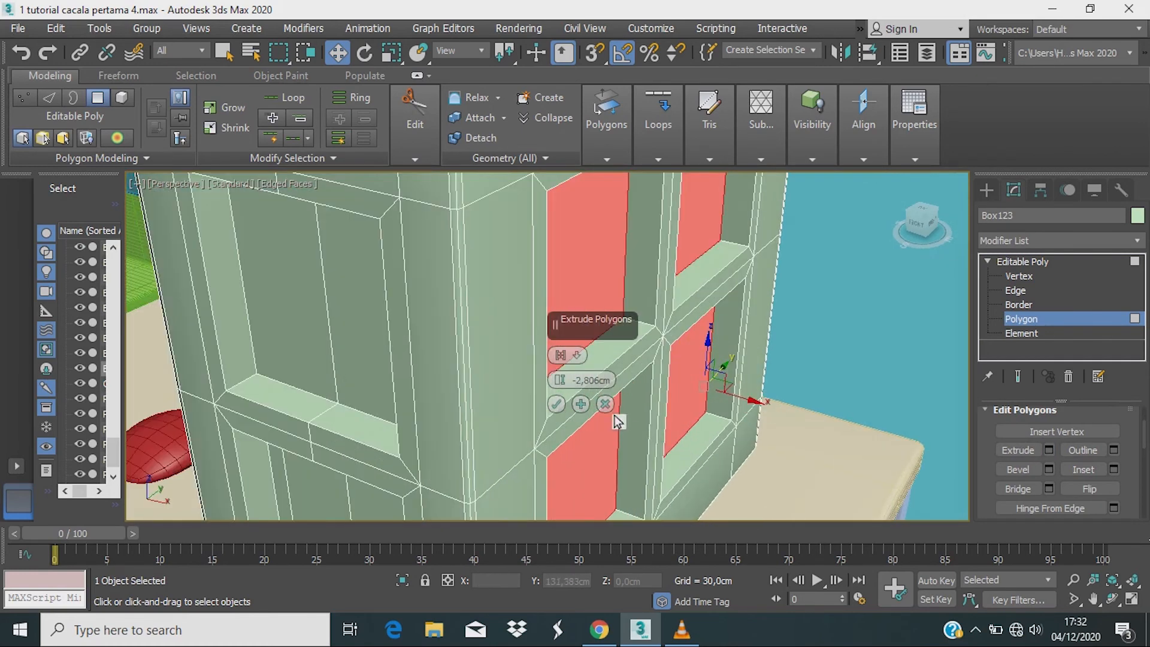
pyautogui.scroll(4, 605, 396)
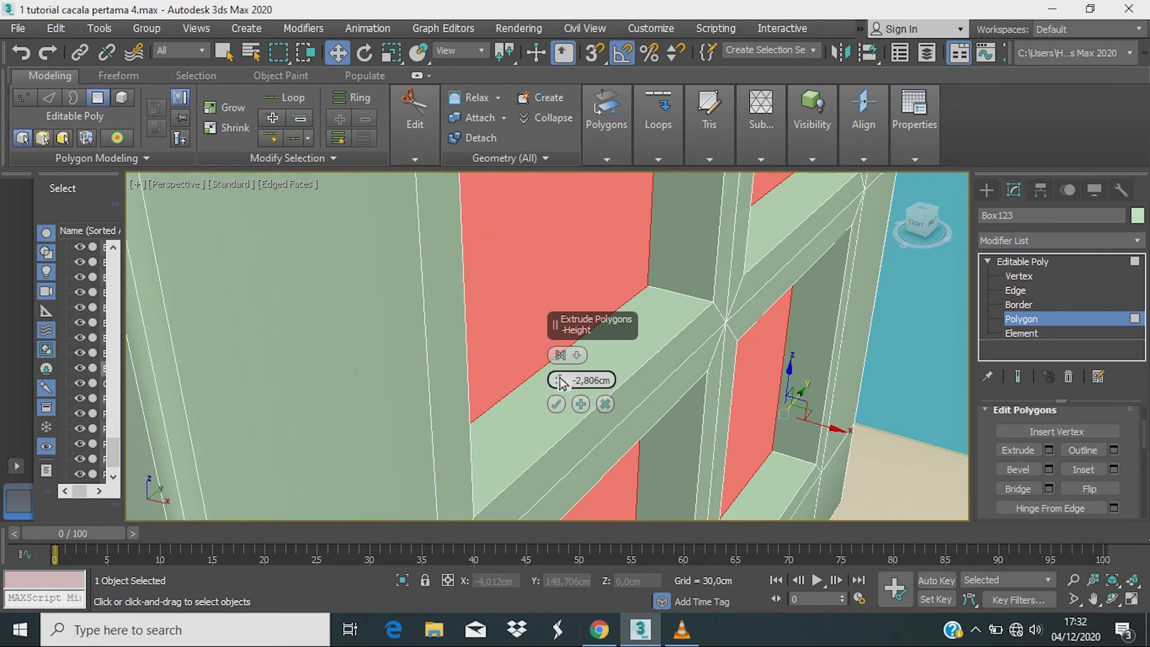
pyautogui.moveTo(562, 384); pyautogui.dragTo(565, 381)
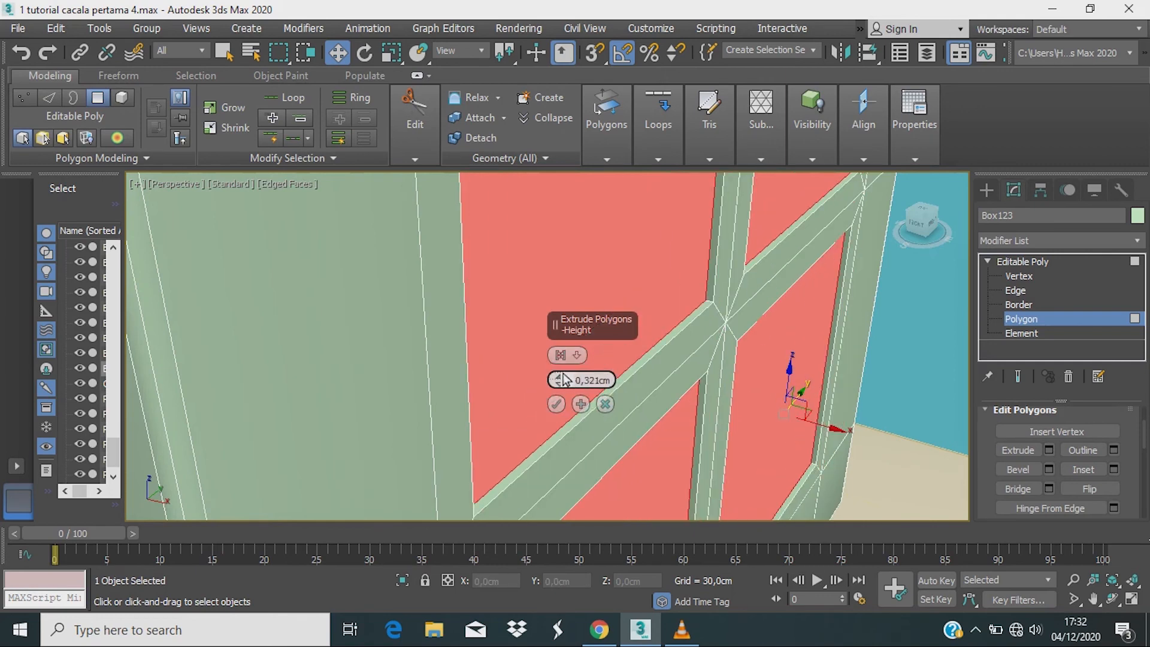
pyautogui.scroll(-2, 621, 404)
pyautogui.moveTo(622, 384); pyautogui.dragTo(642, 339, button='middle')
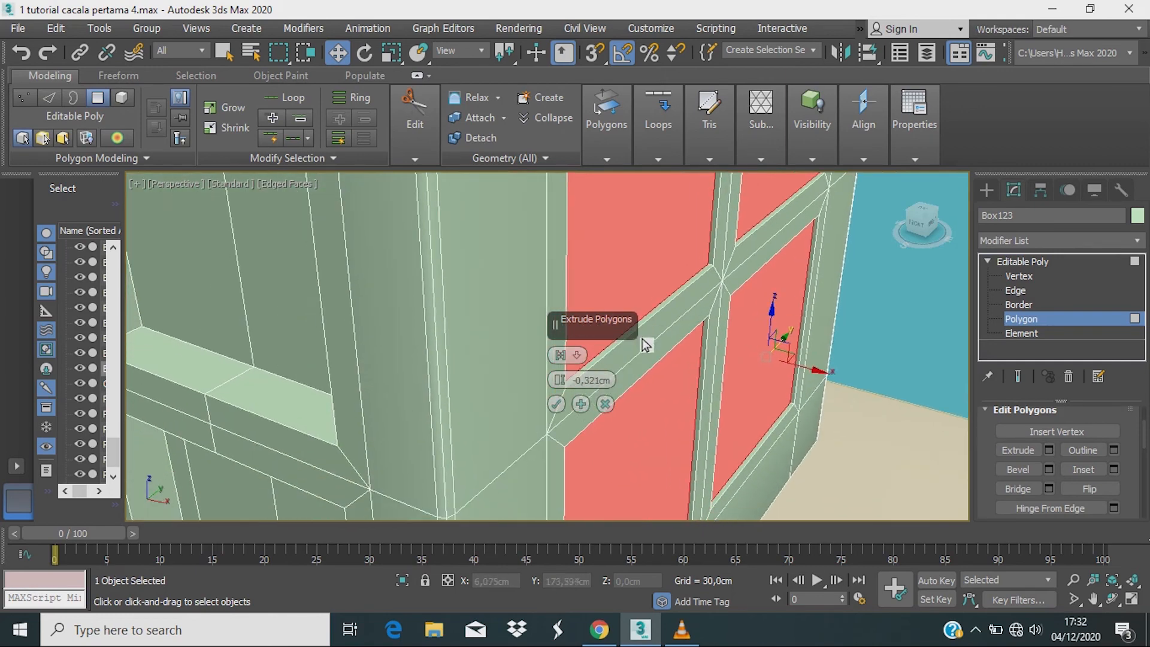
pyautogui.click(561, 404)
# Step: Leave polygon editing and examine the case from behind
pyautogui.scroll(-5, 904, 367)
pyautogui.keyDown('alt'); pyautogui.moveTo(900, 367); pyautogui.dragTo(749, 441, button='middle'); pyautogui.keyUp('alt')
pyautogui.click(1023, 262)
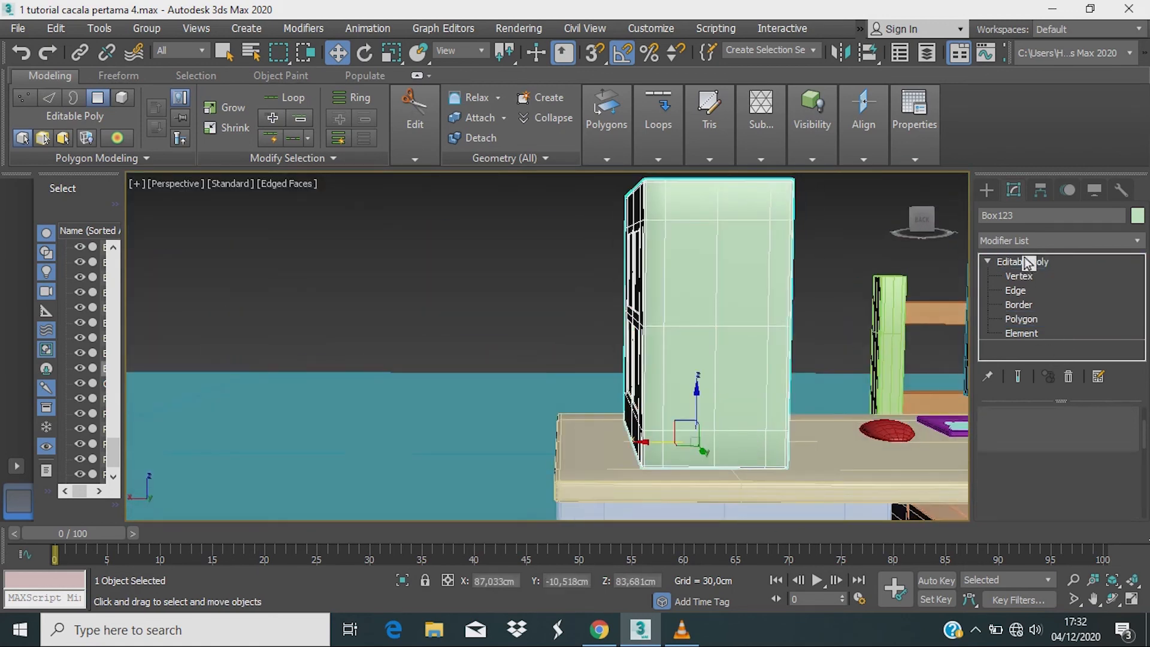
pyautogui.keyDown('alt'); pyautogui.moveTo(887, 299); pyautogui.dragTo(861, 307, button='middle'); pyautogui.keyUp('alt')
pyautogui.click(929, 225)
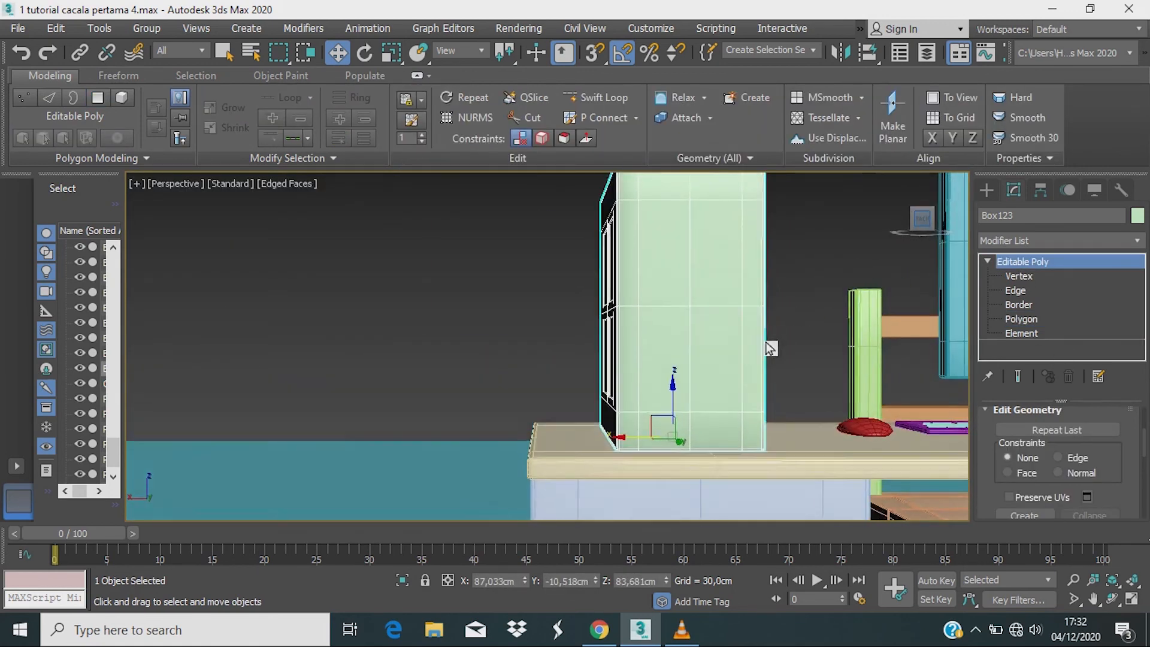
pyautogui.moveTo(771, 348)
pyautogui.keyDown('alt'); pyautogui.mouseDown(button='middle')
pyautogui.moveTo(743, 360)
pyautogui.moveTo(753, 360)
pyautogui.mouseUp(button='middle'); pyautogui.keyUp('alt')
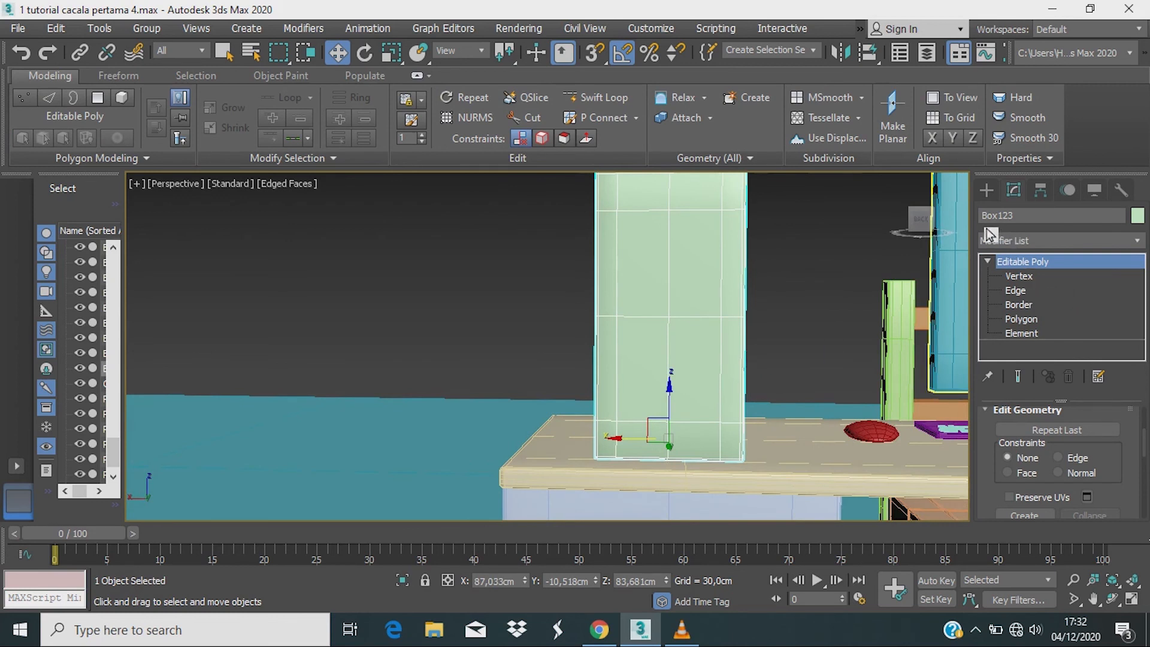
# Step: Create a cylinder of about 2.5 cm radius and 1.543 cm height on the lower corner of the case's narrow back face
pyautogui.click(987, 192)
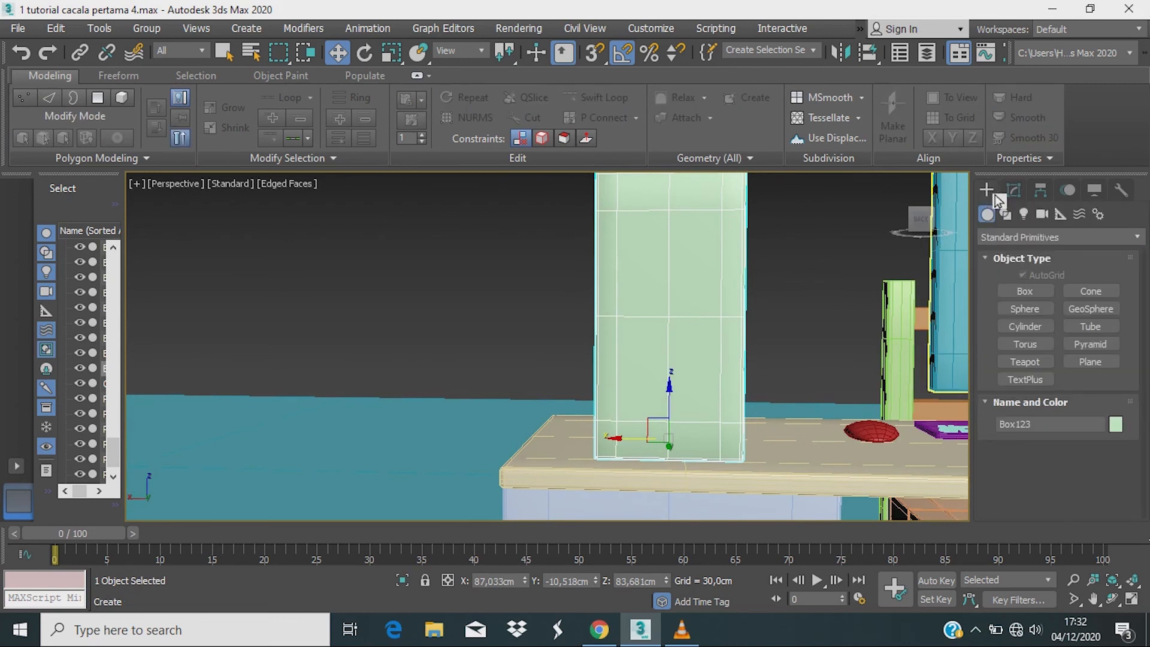
pyautogui.click(1026, 327)
pyautogui.scroll(5, 621, 436)
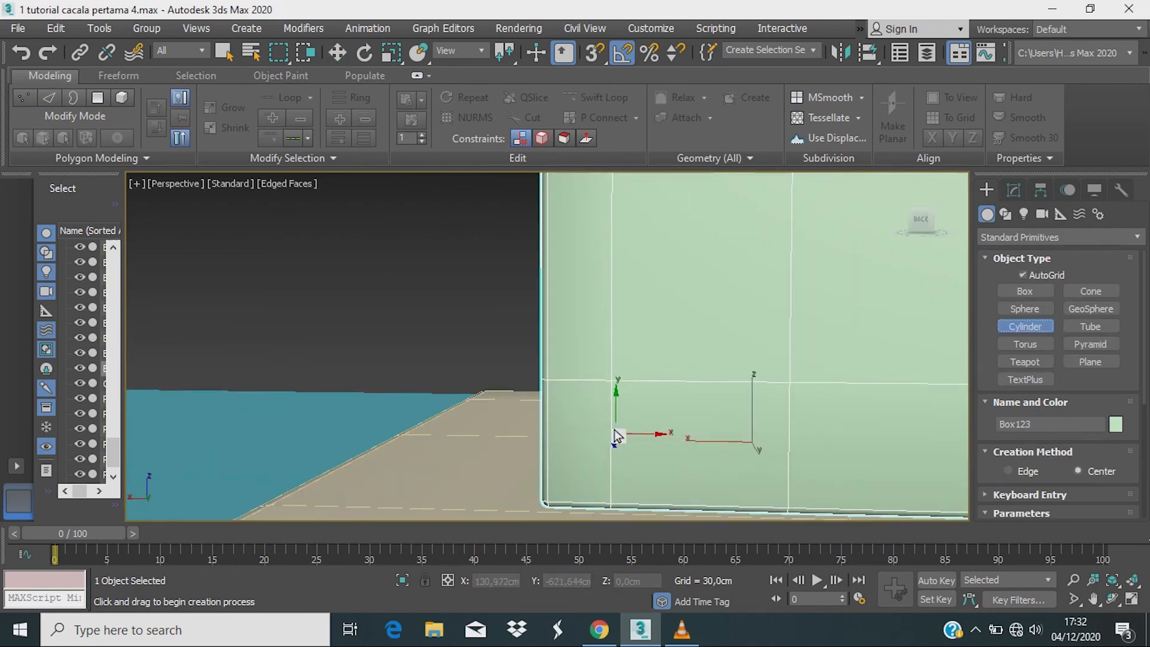
pyautogui.moveTo(674, 433); pyautogui.dragTo(715, 458)
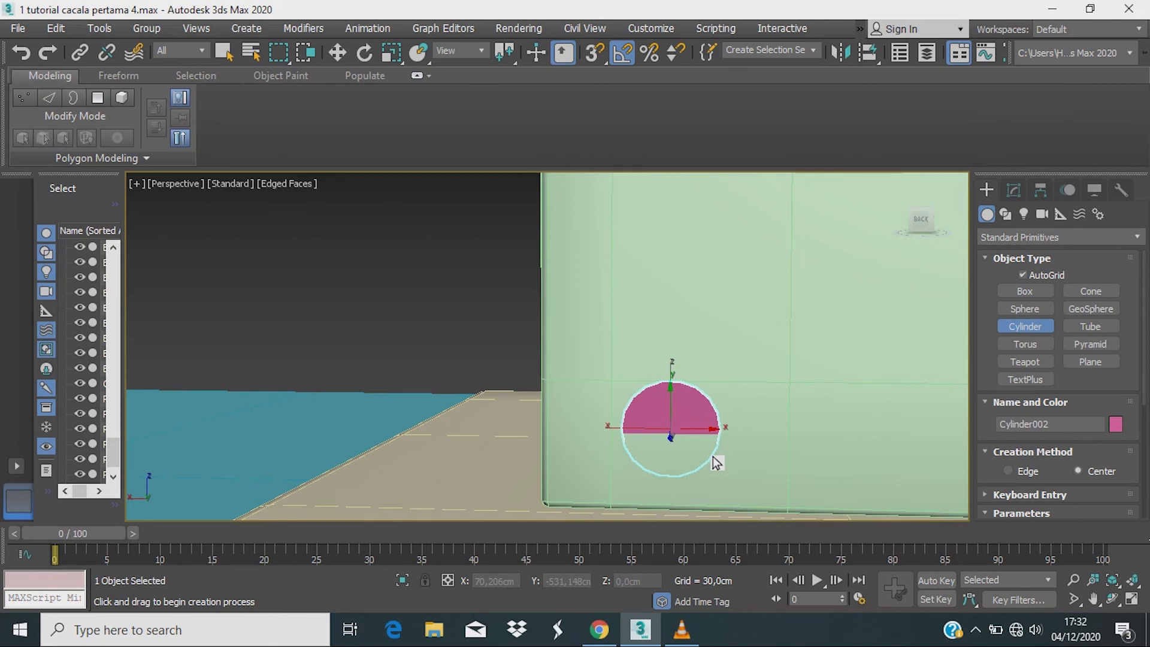
pyautogui.click(717, 497)
pyautogui.keyDown('alt'); pyautogui.moveTo(718, 497); pyautogui.dragTo(833, 498, button='middle'); pyautogui.keyUp('alt')
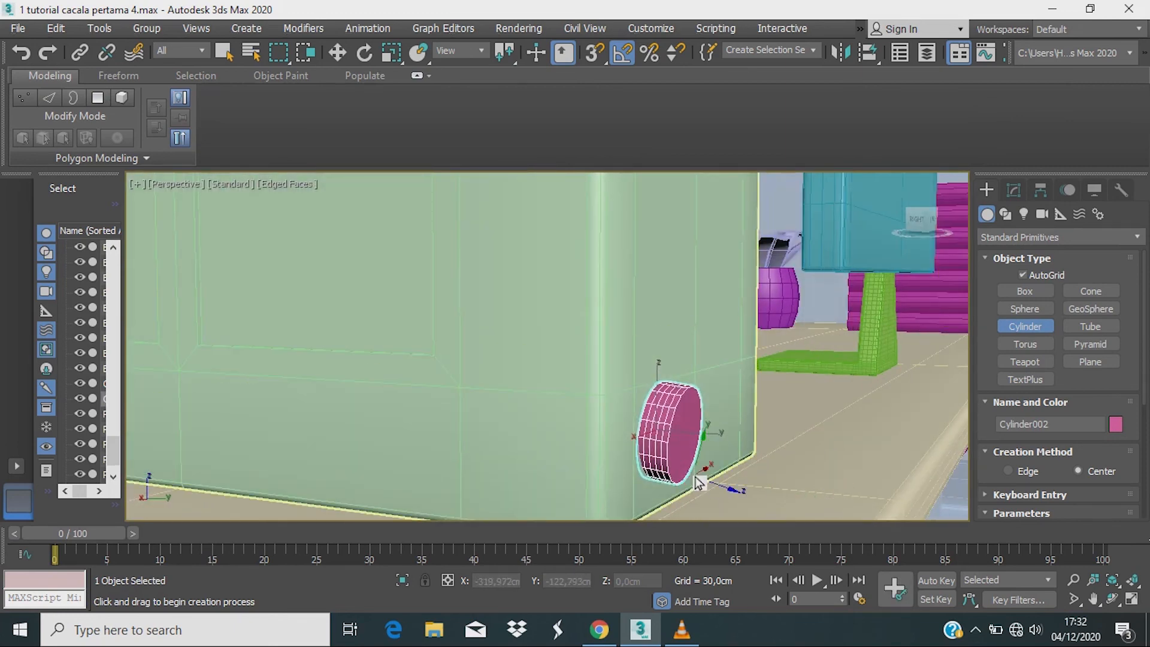
pyautogui.moveTo(700, 474); pyautogui.dragTo(771, 473, button='middle')
# Step: Rotate the new cylinder so it stands straight against the case's back face
pyautogui.press('e')
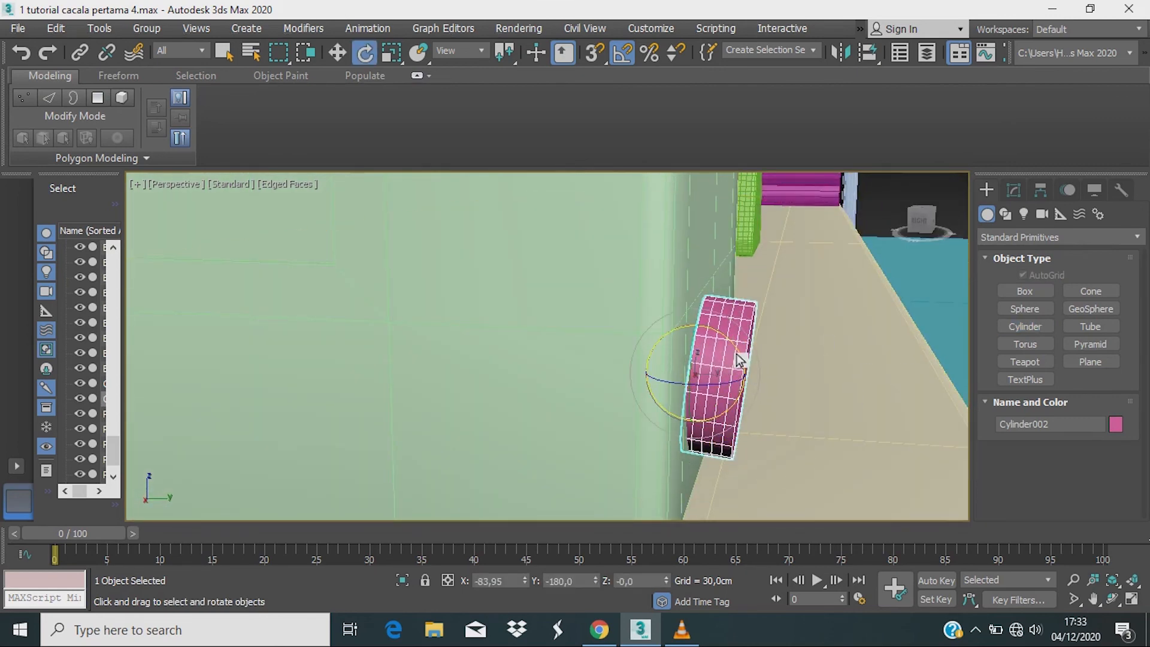
pyautogui.moveTo(742, 342); pyautogui.dragTo(671, 207)
pyautogui.press('w')
pyautogui.keyDown('alt'); pyautogui.moveTo(790, 312); pyautogui.dragTo(729, 321, button='middle'); pyautogui.keyUp('alt')
pyautogui.scroll(-5, 734, 326)
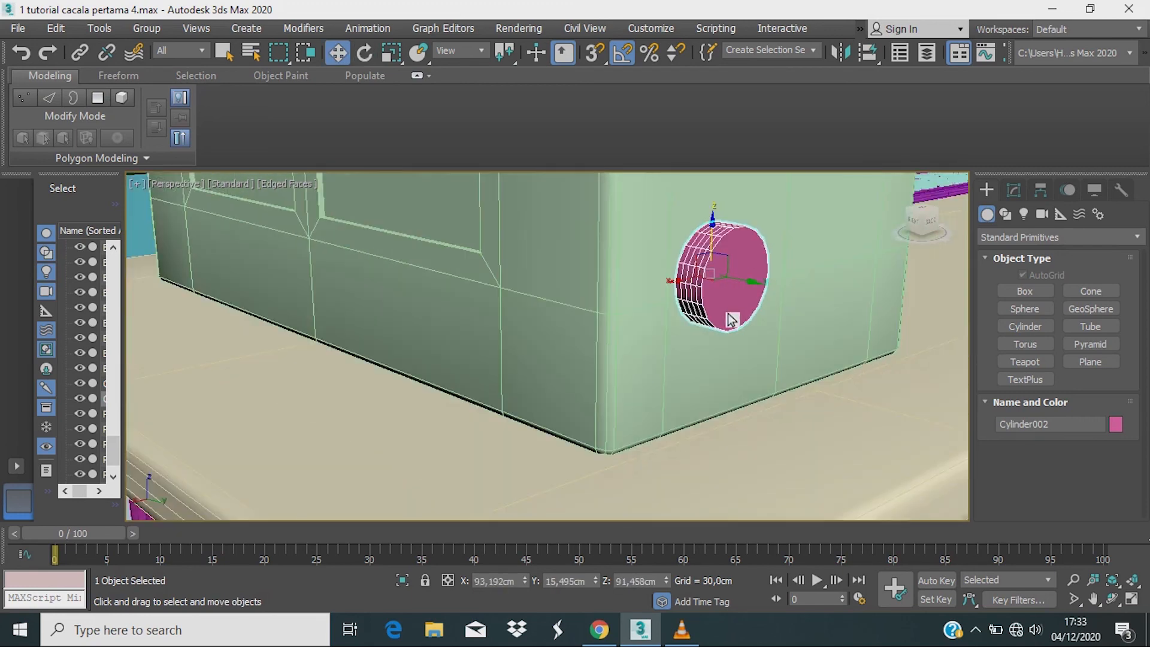
# Step: Move the cylinder along the Y axis to 14.727 cm so it sits closer into the case's surface
pyautogui.scroll(1, 727, 321)
pyautogui.moveTo(737, 290); pyautogui.dragTo(722, 280)
pyautogui.scroll(-5, 692, 311)
pyautogui.keyDown('alt'); pyautogui.moveTo(722, 304); pyautogui.dragTo(676, 314, button='middle'); pyautogui.keyUp('alt')
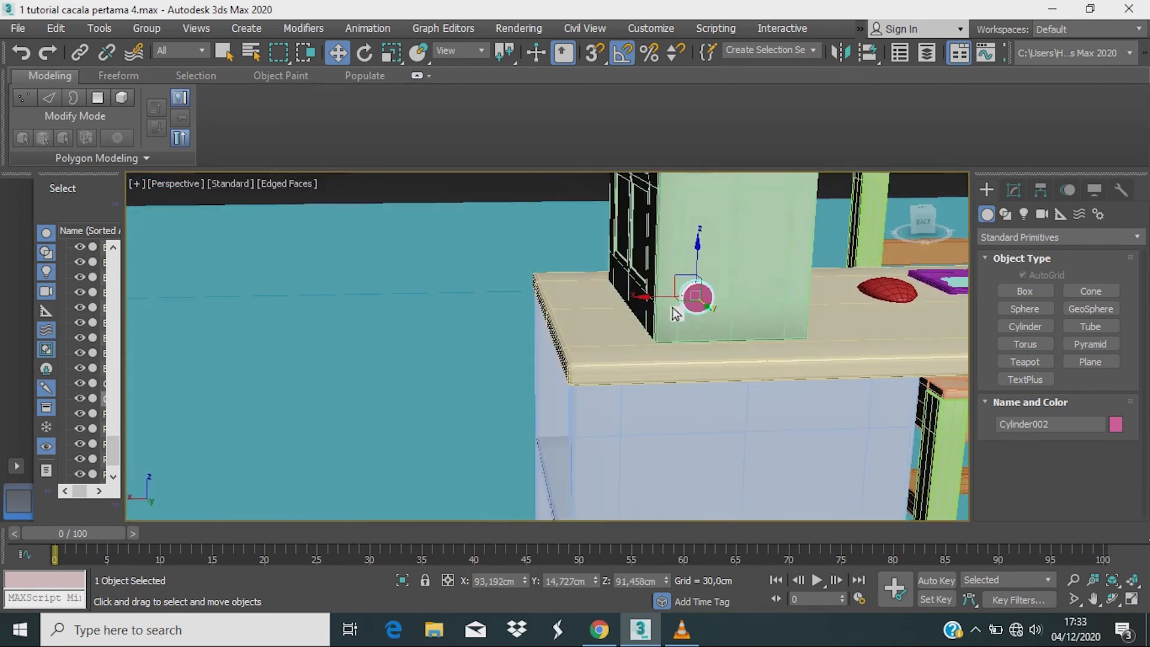
pyautogui.scroll(5, 695, 311)
pyautogui.moveTo(754, 312); pyautogui.dragTo(729, 401, button='middle')
pyautogui.scroll(4, 659, 324)
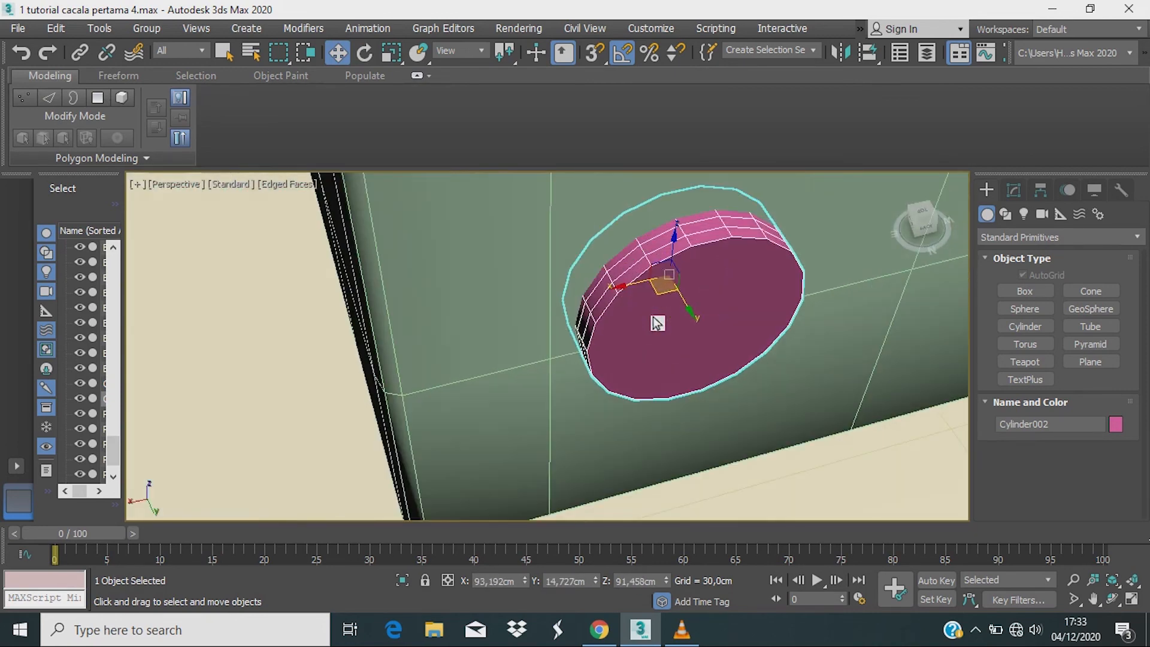
# Step: Set the cylinder's height segments to 1 and its radius to 1.99 cm
pyautogui.click(1014, 190)
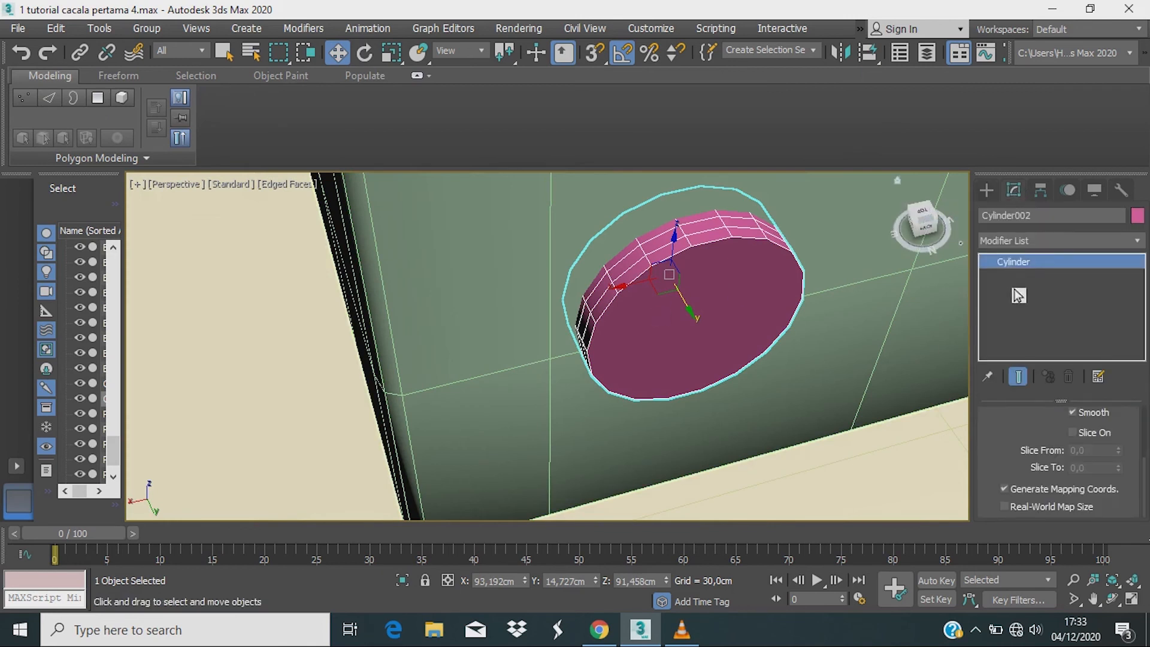
pyautogui.scroll(3, 1077, 475)
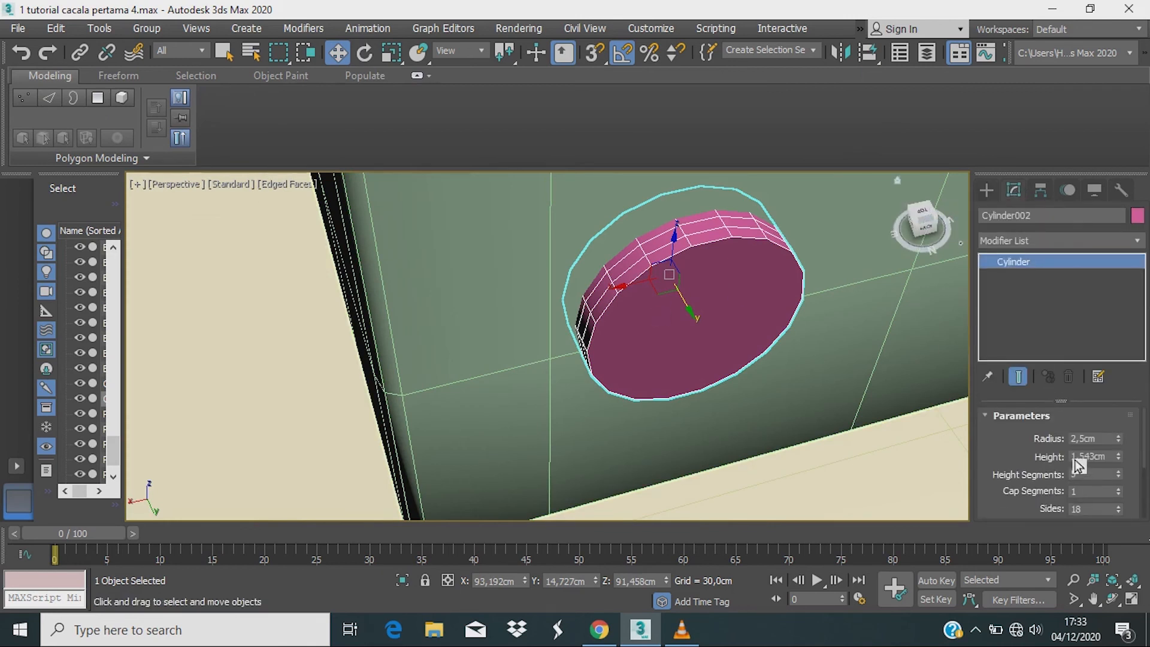
pyautogui.moveTo(1121, 480); pyautogui.dragTo(1122, 490)
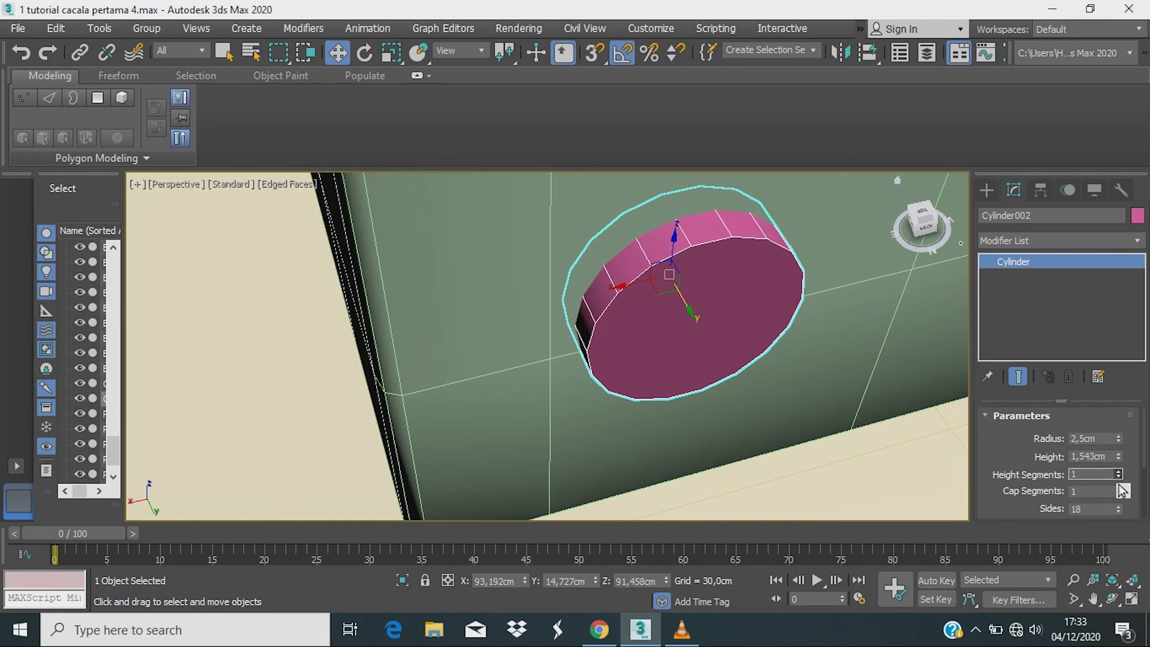
pyautogui.keyDown('alt'); pyautogui.moveTo(717, 361); pyautogui.dragTo(696, 340, button='middle'); pyautogui.keyUp('alt')
pyautogui.scroll(-2, 692, 324)
pyautogui.scroll(-3, 687, 298)
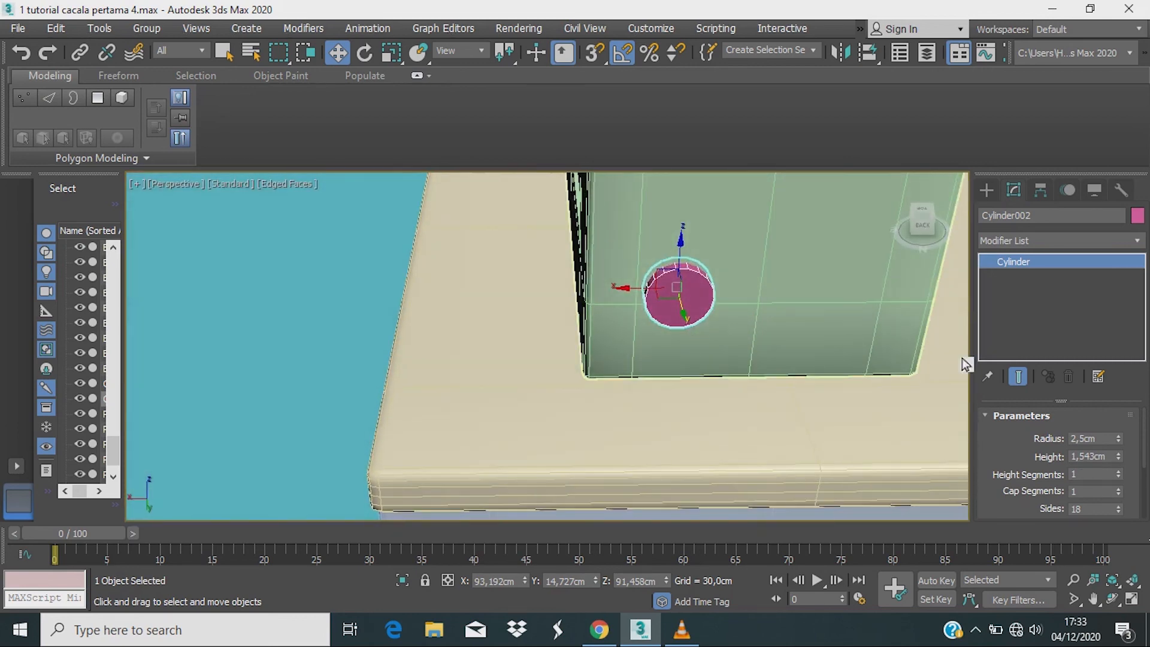
pyautogui.rightClick(1119, 440)
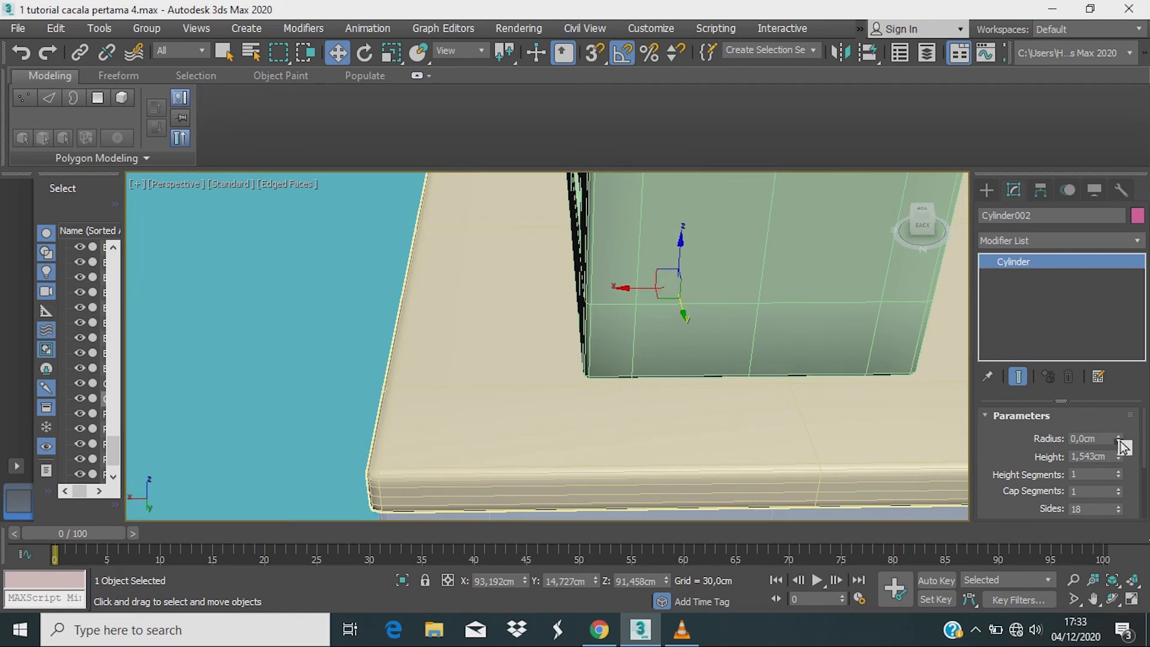
pyautogui.moveTo(1122, 447)
pyautogui.mouseDown()
pyautogui.moveTo(1125, 431)
pyautogui.moveTo(1124, 459)
pyautogui.mouseUp()
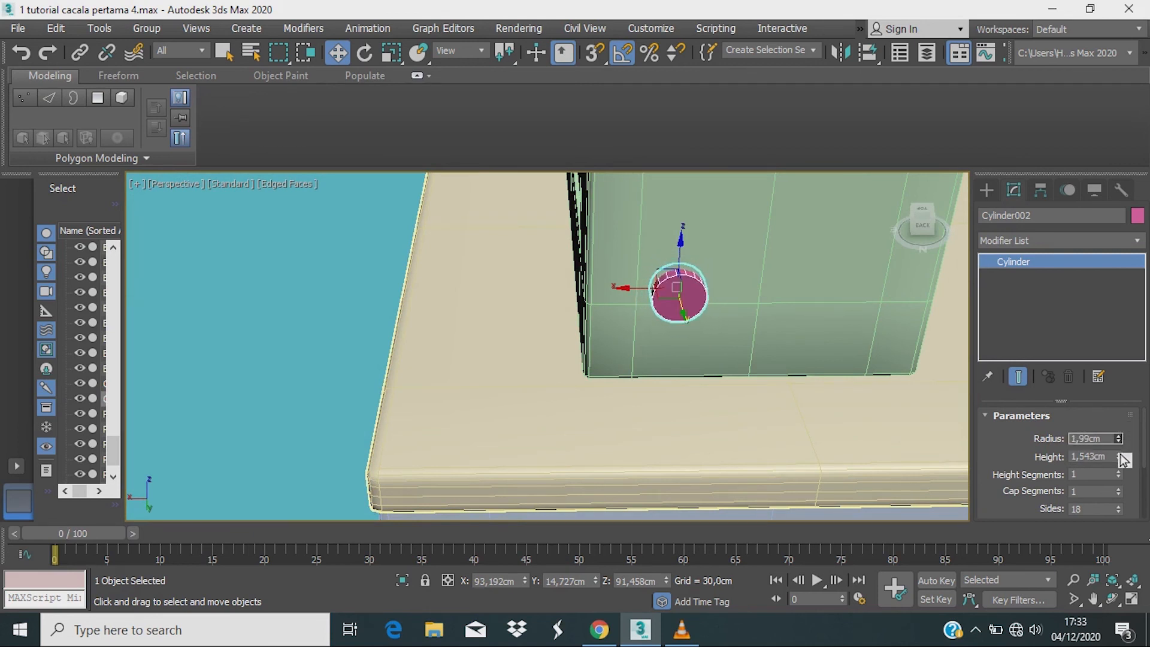
# Step: Convert the cylinder to an Editable Poly
pyautogui.scroll(4, 675, 298)
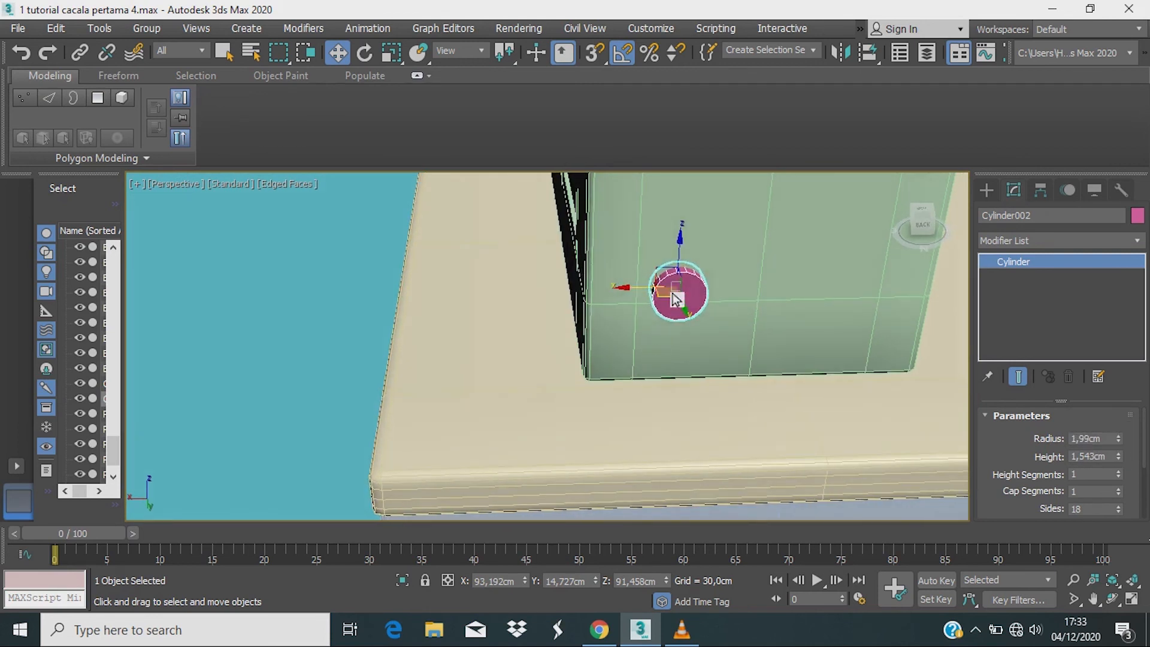
pyautogui.keyDown('alt'); pyautogui.moveTo(694, 296); pyautogui.dragTo(719, 293, button='middle'); pyautogui.keyUp('alt')
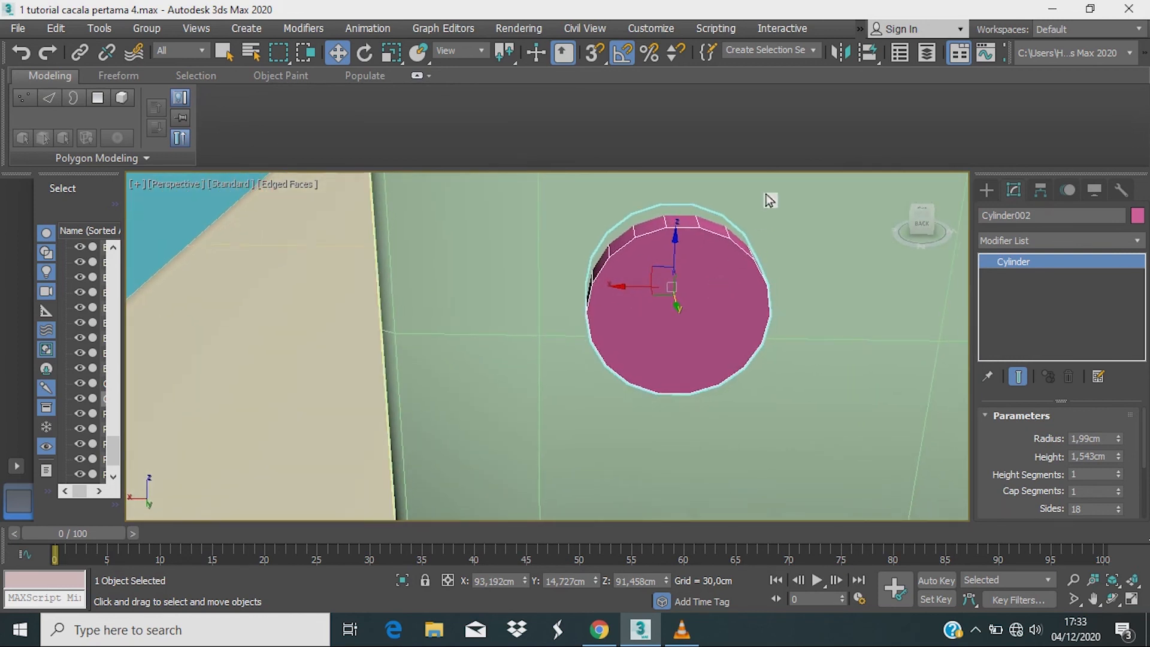
pyautogui.rightClick(709, 228)
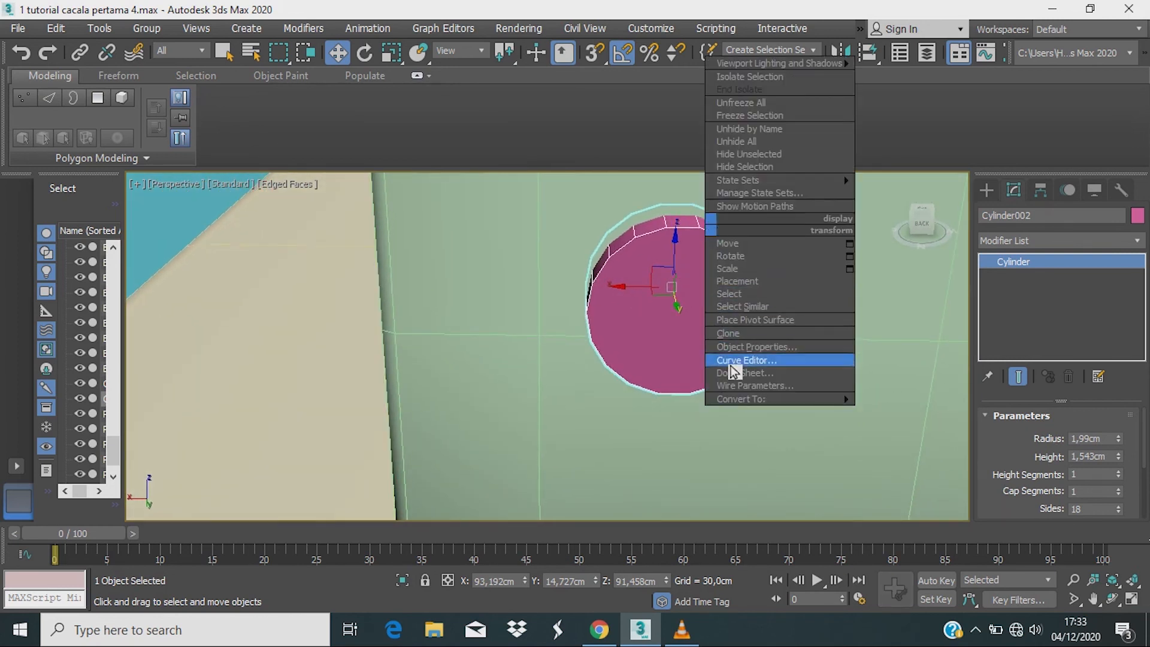
pyautogui.moveTo(743, 400)
pyautogui.click(881, 412)
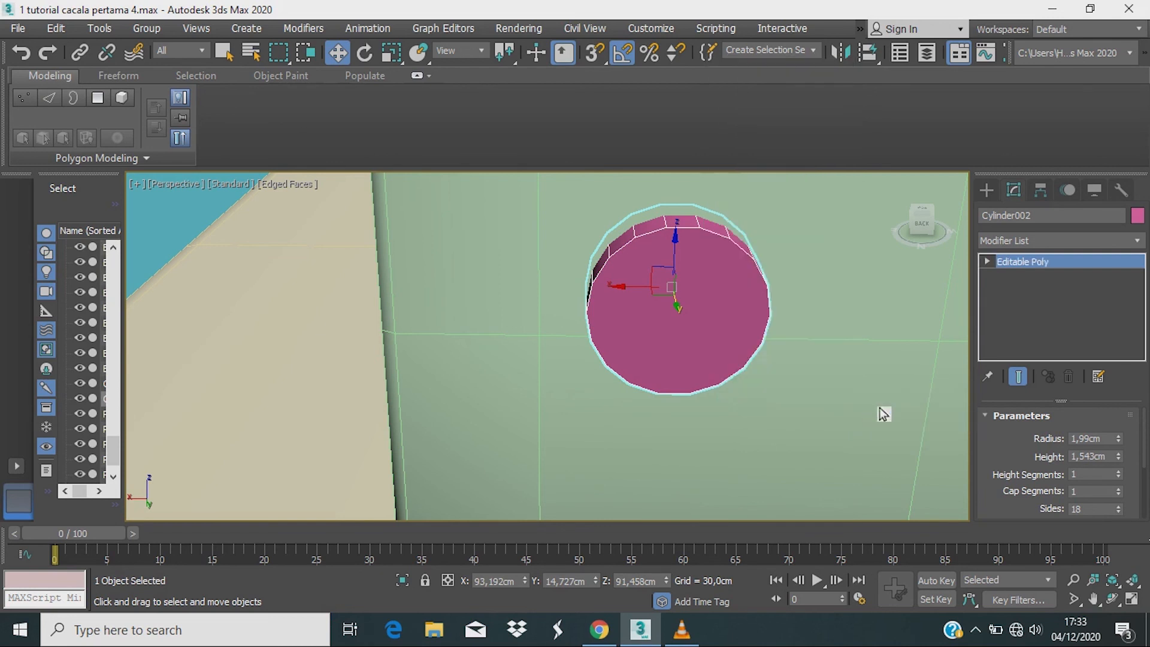
# Step: Inset the cylinder's outer cap polygon by 0.497 cm
pyautogui.click(987, 263)
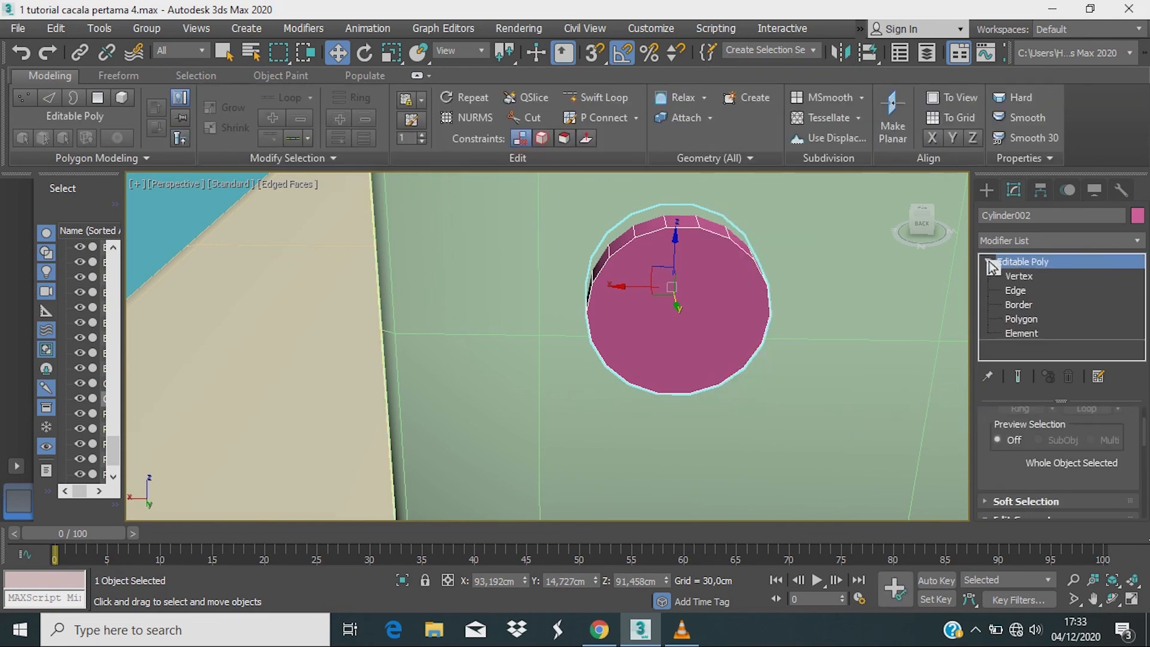
pyautogui.click(1013, 321)
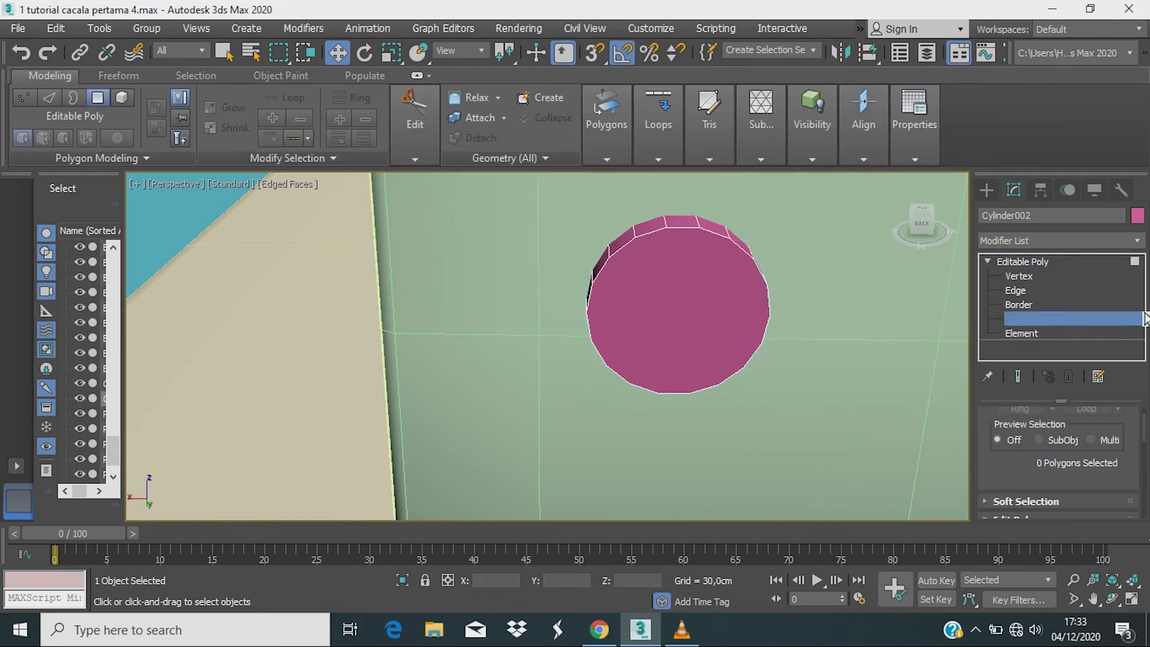
pyautogui.click(661, 324)
pyautogui.keyDown('alt'); pyautogui.moveTo(667, 324); pyautogui.dragTo(726, 318, button='middle'); pyautogui.keyUp('alt')
pyautogui.scroll(-3, 1075, 477)
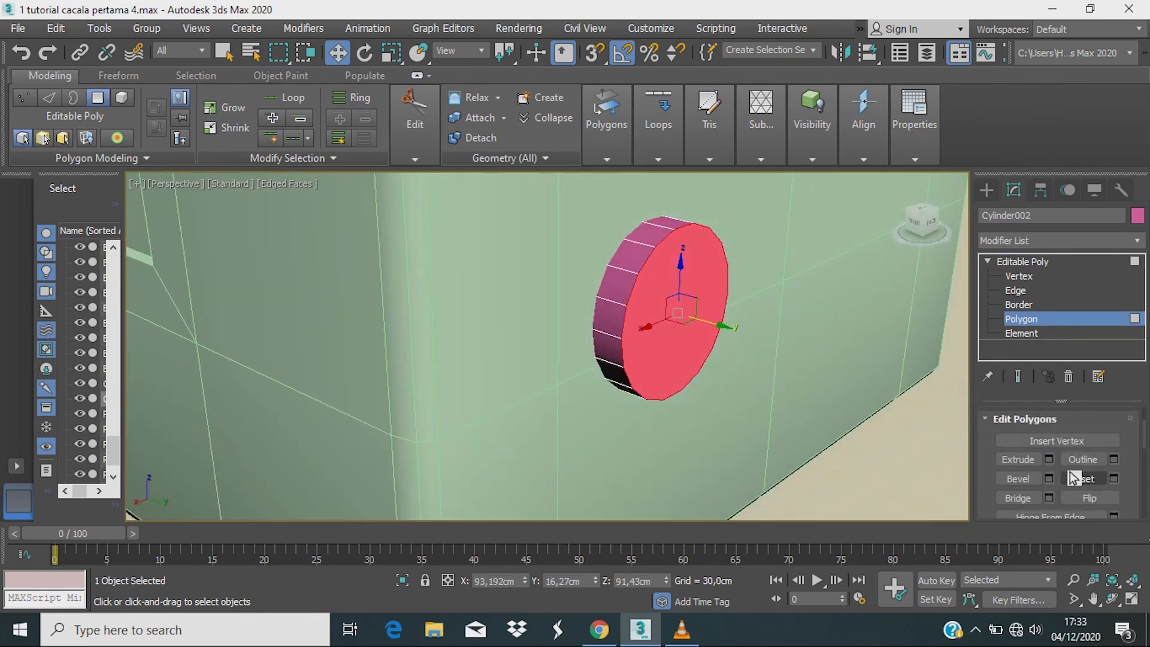
pyautogui.click(1114, 479)
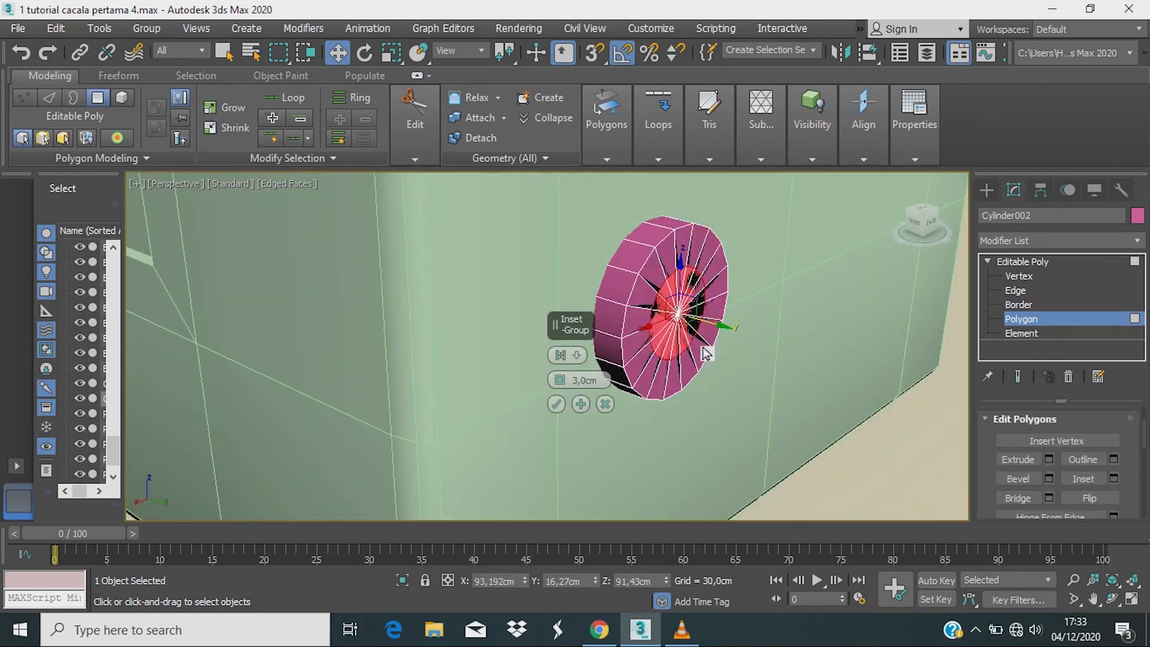
pyautogui.keyDown('alt'); pyautogui.moveTo(703, 347); pyautogui.dragTo(639, 370, button='middle'); pyautogui.keyUp('alt')
pyautogui.scroll(5, 638, 370)
pyautogui.keyDown('alt'); pyautogui.moveTo(668, 324); pyautogui.dragTo(748, 290, button='middle'); pyautogui.keyUp('alt')
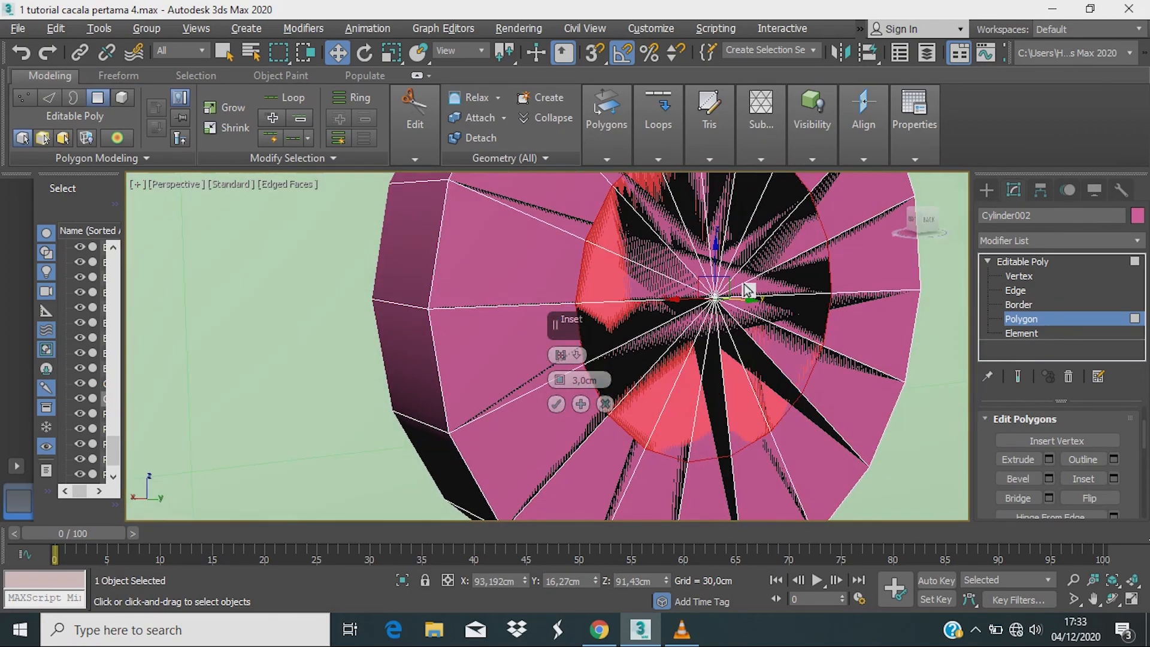
pyautogui.moveTo(561, 384); pyautogui.dragTo(563, 386)
pyautogui.click(561, 388)
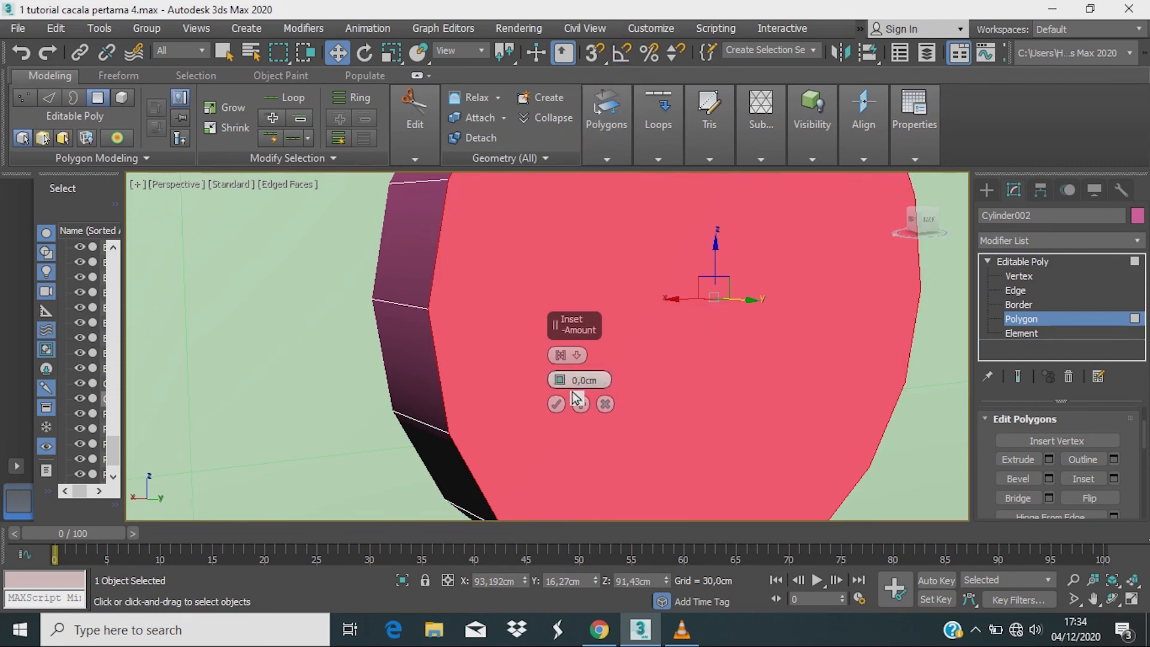
pyautogui.moveTo(568, 385); pyautogui.dragTo(564, 387)
pyautogui.scroll(-6, 724, 380)
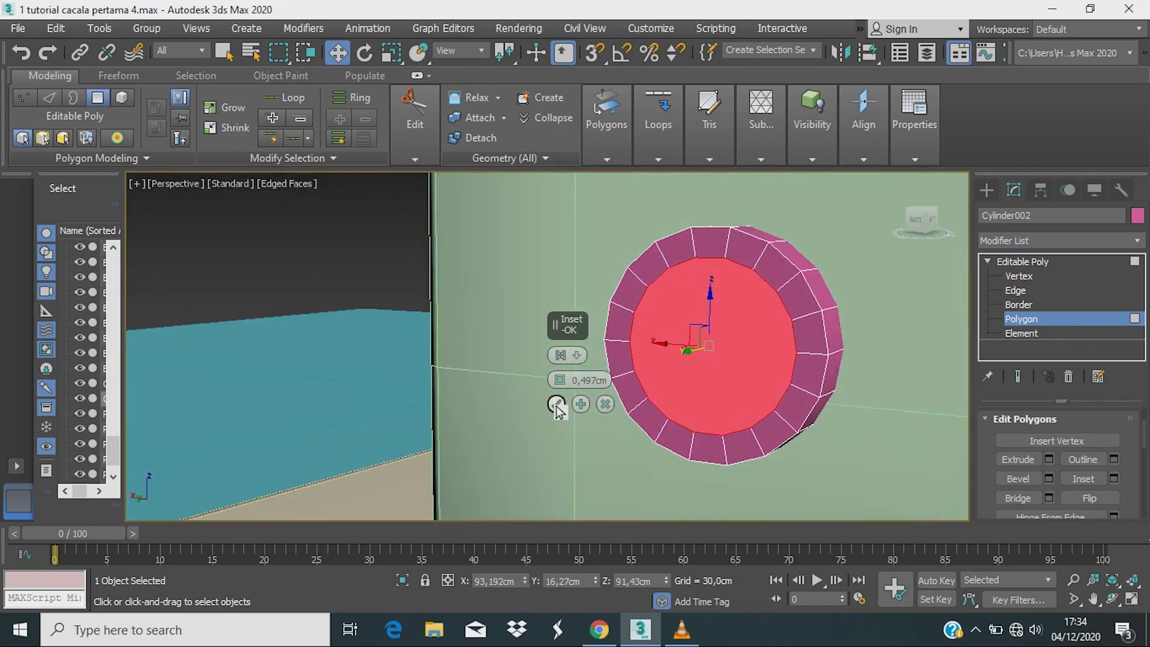
pyautogui.click(557, 405)
# Step: Extrude the inset cap polygon inward by -0.321 cm to form a recessed disc
pyautogui.keyDown('alt'); pyautogui.moveTo(559, 411); pyautogui.dragTo(951, 430, button='middle'); pyautogui.keyUp('alt')
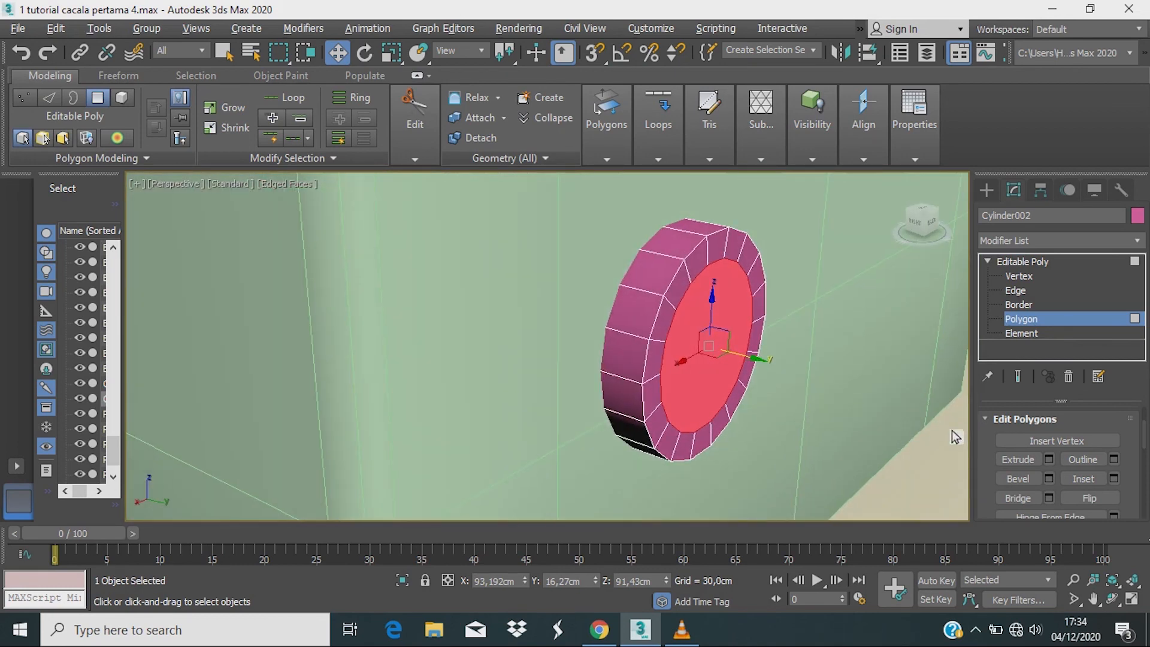
pyautogui.click(1049, 459)
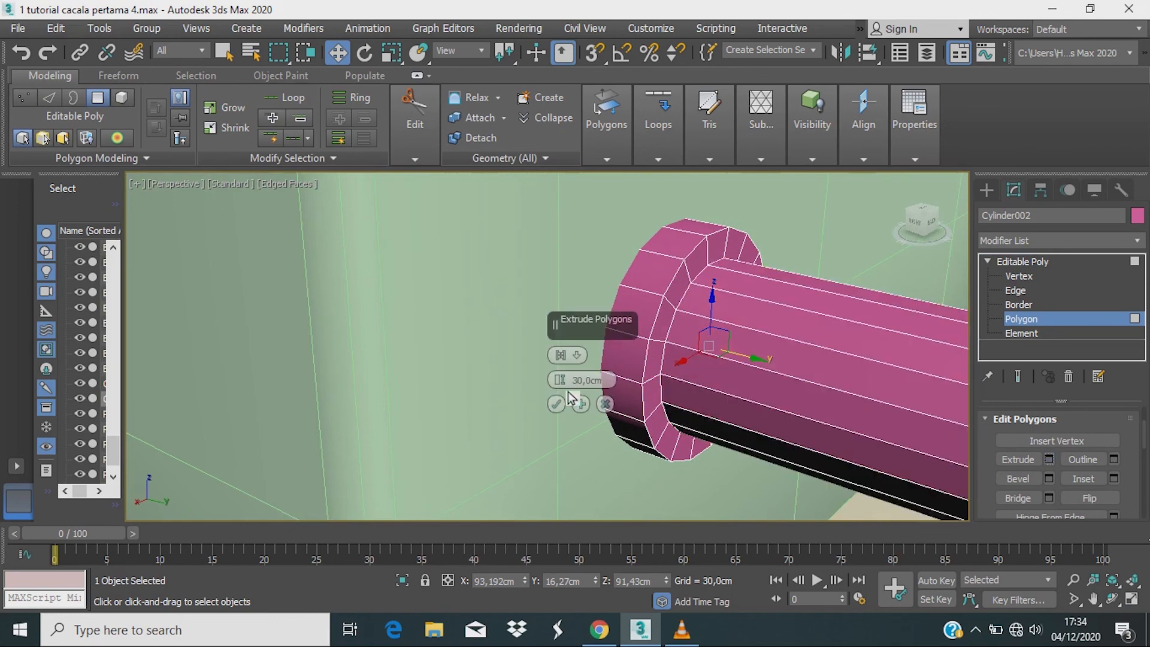
pyautogui.moveTo(563, 383); pyautogui.dragTo(566, 436)
pyautogui.keyDown('alt'); pyautogui.moveTo(589, 434); pyautogui.dragTo(650, 394, button='middle'); pyautogui.keyUp('alt')
pyautogui.moveTo(566, 384); pyautogui.dragTo(565, 385)
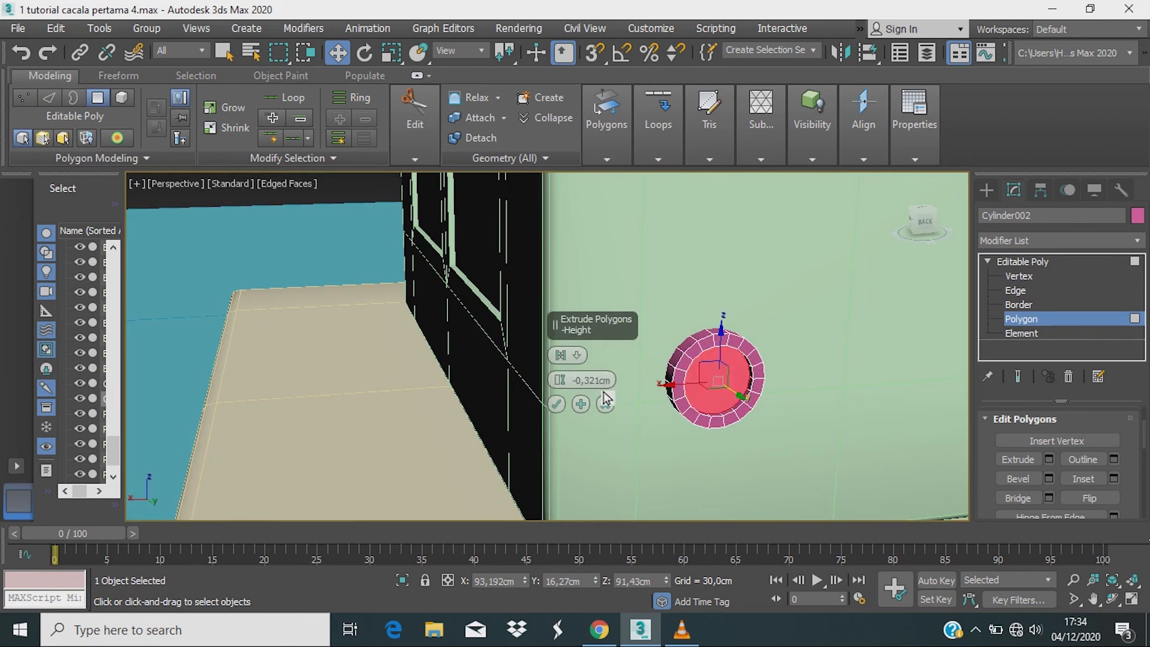
pyautogui.scroll(3, 732, 408)
pyautogui.keyDown('alt'); pyautogui.moveTo(732, 408); pyautogui.dragTo(623, 416, button='middle'); pyautogui.keyUp('alt')
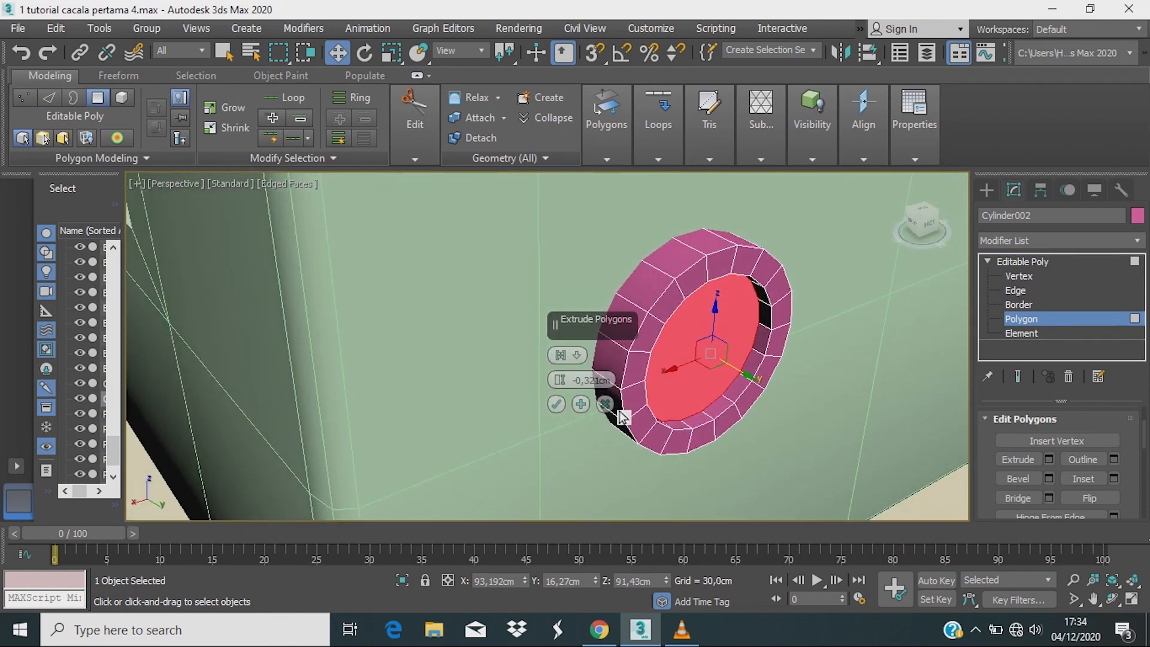
pyautogui.click(557, 403)
pyautogui.keyDown('alt'); pyautogui.moveTo(862, 406); pyautogui.dragTo(981, 309, button='middle'); pyautogui.keyUp('alt')
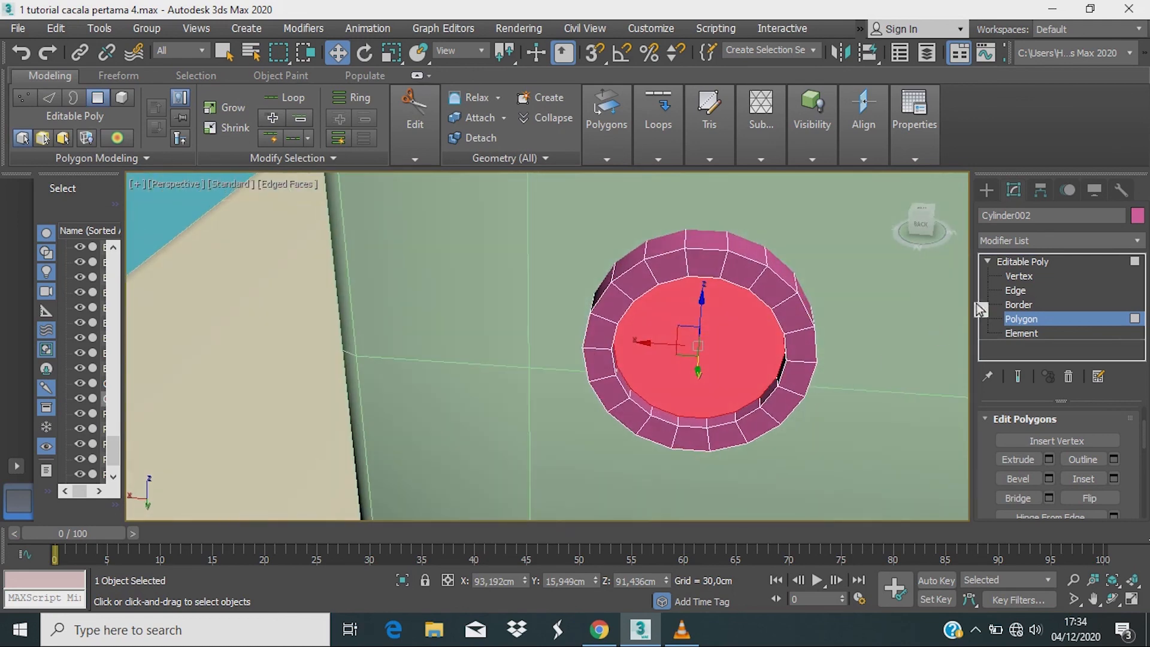
# Step: Leave polygon editing and clone the recessed cylinder as four copies along the X axis, spaced about 5.4 cm apart across the case's back
pyautogui.click(1013, 263)
pyautogui.scroll(-2, 762, 369)
pyautogui.moveTo(761, 369); pyautogui.dragTo(682, 344, button='middle')
pyautogui.scroll(-4, 685, 351)
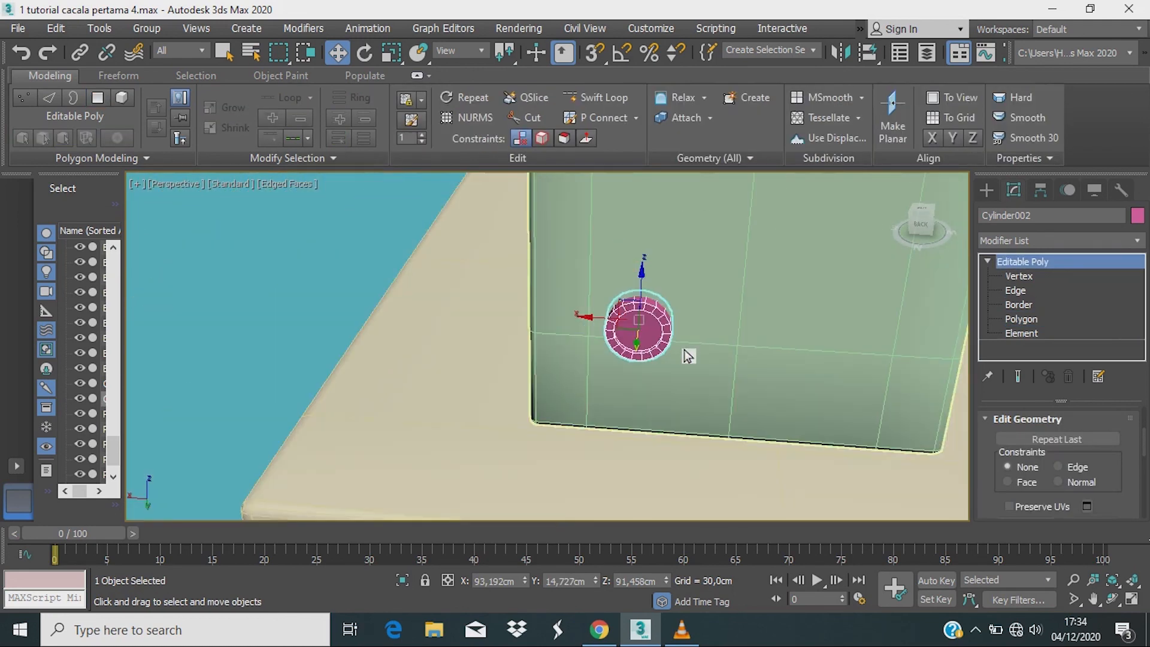
pyautogui.scroll(4, 673, 352)
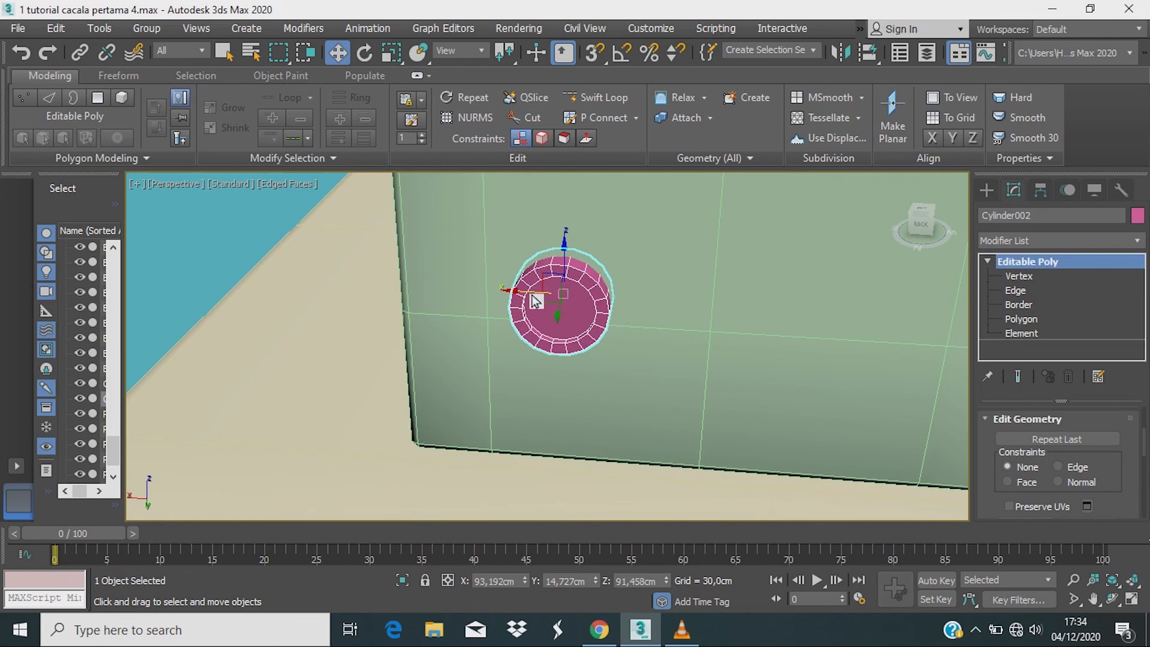
pyautogui.keyDown('shift'); pyautogui.moveTo(540, 290); pyautogui.dragTo(670, 316); pyautogui.keyUp('shift')
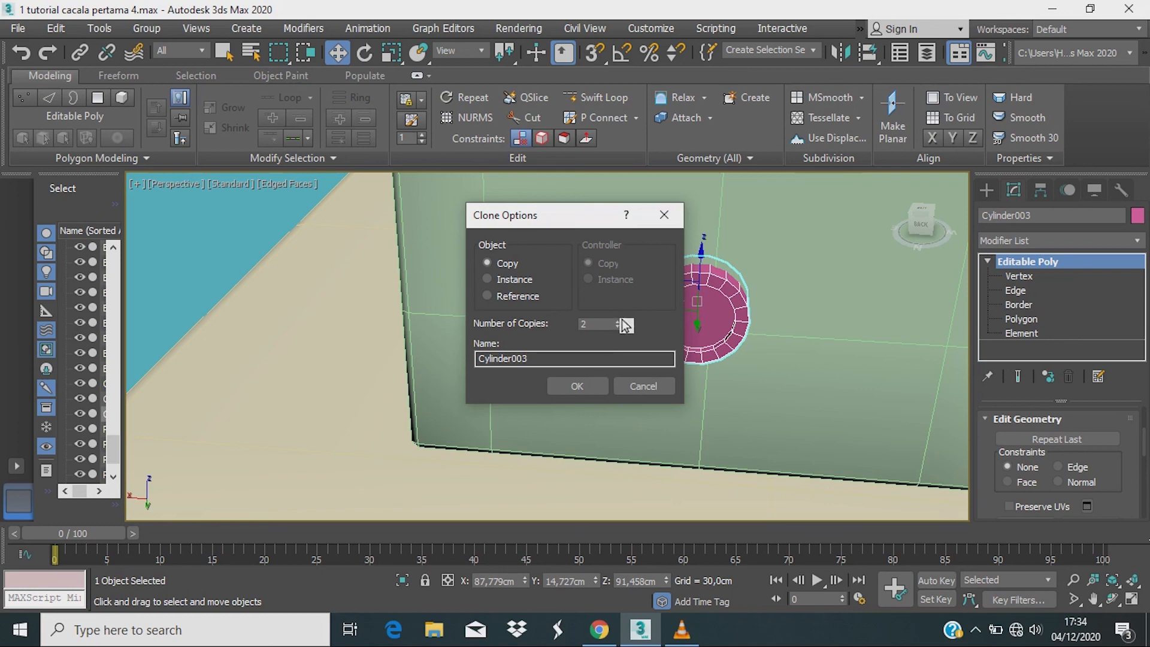
pyautogui.click(579, 386)
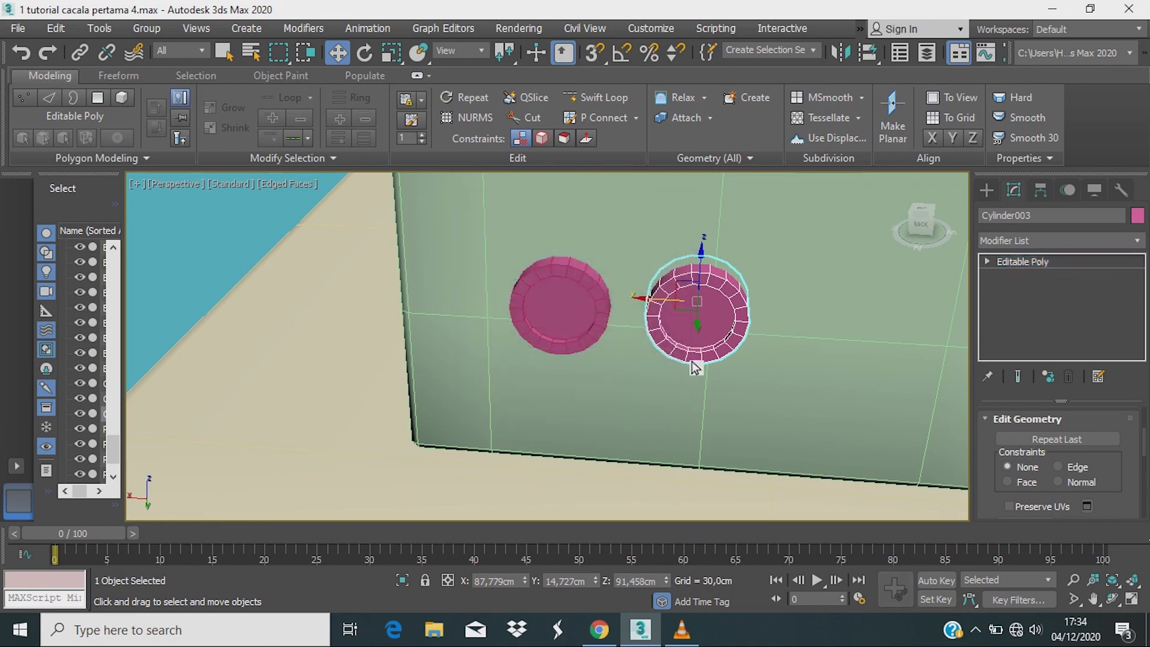
pyautogui.scroll(-5, 713, 360)
pyautogui.scroll(5, 718, 358)
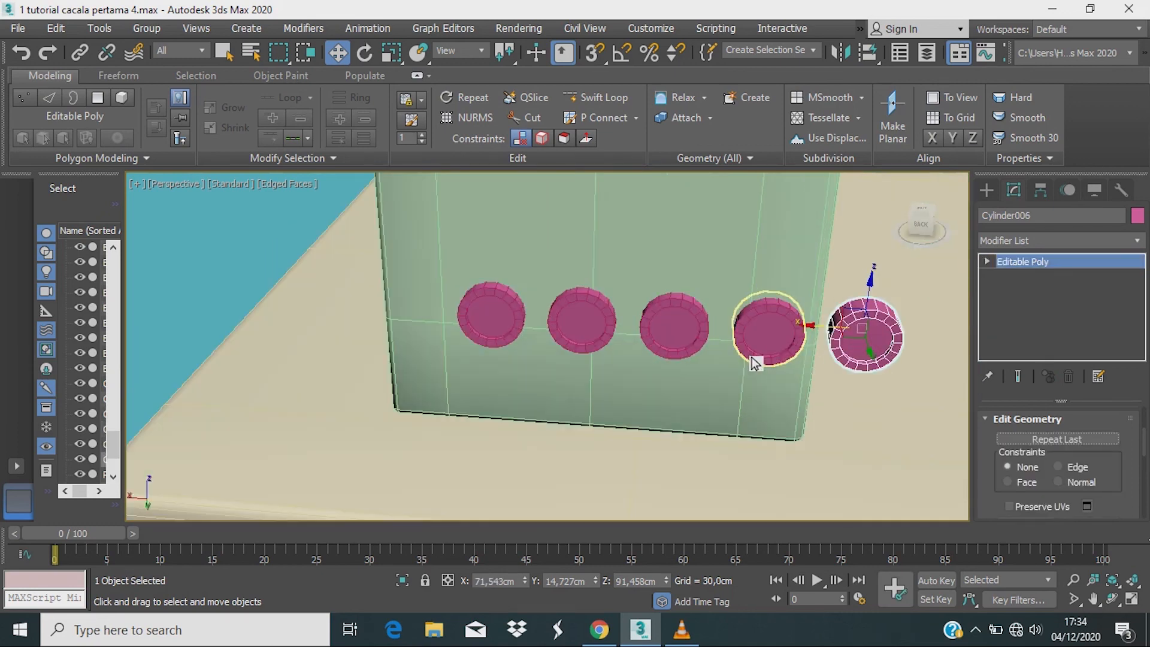
# Step: Delete the last two recessed cylinders of the row, including the one beyond the case's side edge
pyautogui.keyDown('ctrl'); pyautogui.click(762, 341); pyautogui.keyUp('ctrl')
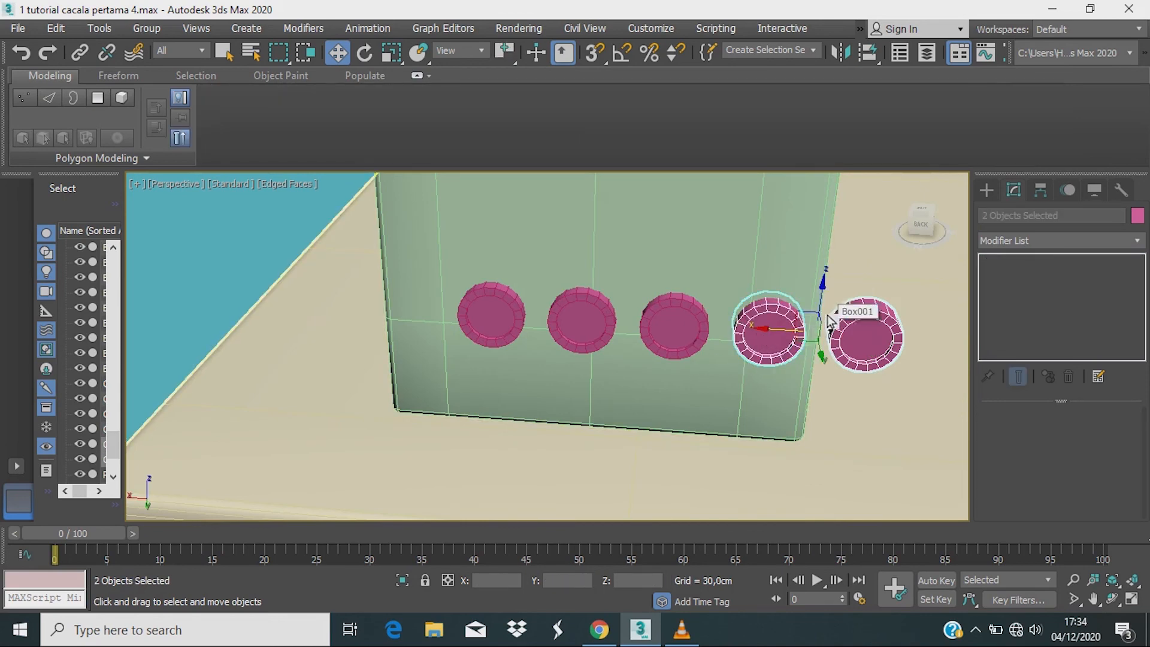
pyautogui.press('Delete')
# Step: Examine the whole desk scene from several angles and distances, including the computer case, monitor, keyboard, chair and shelves
pyautogui.scroll(-5, 728, 389)
pyautogui.keyDown('alt'); pyautogui.moveTo(727, 391); pyautogui.dragTo(830, 384, button='middle'); pyautogui.keyUp('alt')
pyautogui.keyDown('alt'); pyautogui.moveTo(742, 308); pyautogui.dragTo(834, 277, button='middle'); pyautogui.keyUp('alt')
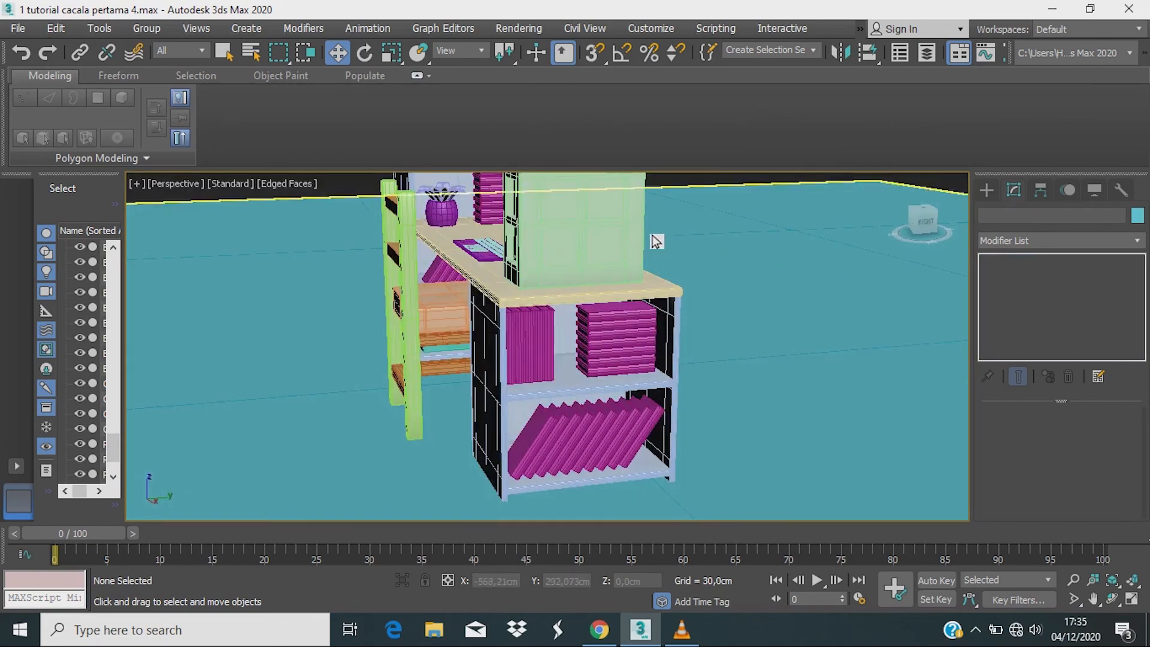
pyautogui.scroll(-5, 657, 241)
pyautogui.moveTo(657, 241); pyautogui.dragTo(704, 409, button='middle')
pyautogui.scroll(5, 643, 370)
pyautogui.scroll(-3, 598, 409)
pyautogui.moveTo(598, 409); pyautogui.dragTo(703, 327, button='middle')
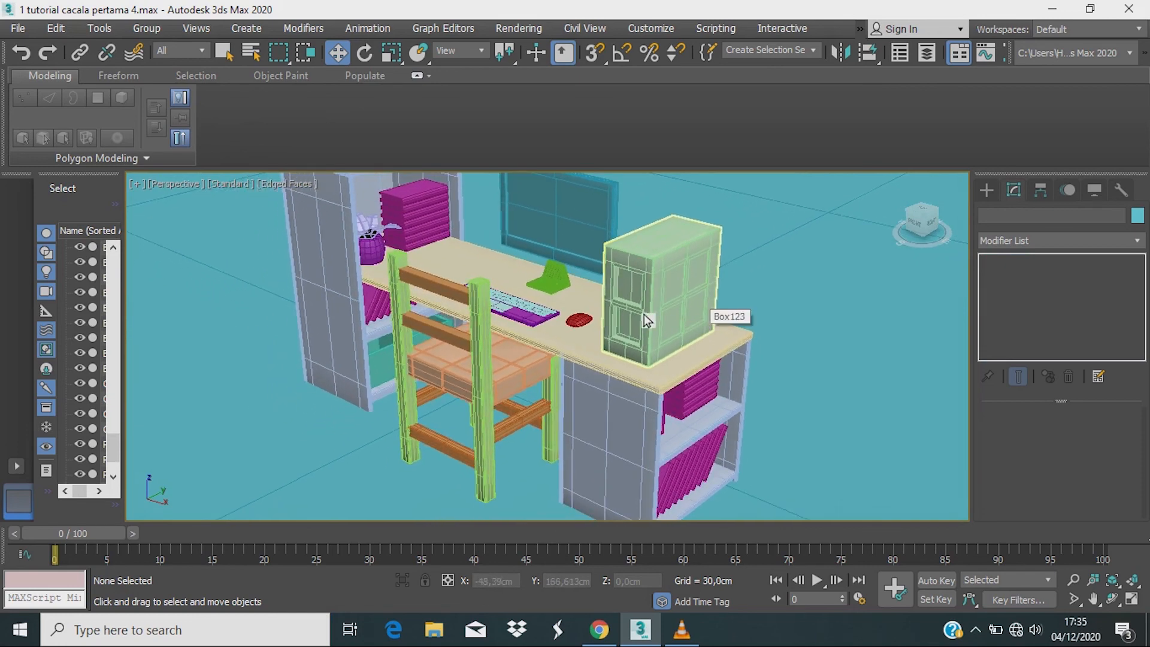
pyautogui.moveTo(548, 361); pyautogui.dragTo(547, 391, button='middle')
pyautogui.scroll(-3, 571, 321)
pyautogui.scroll(3, 579, 321)
pyautogui.scroll(-3, 581, 325)
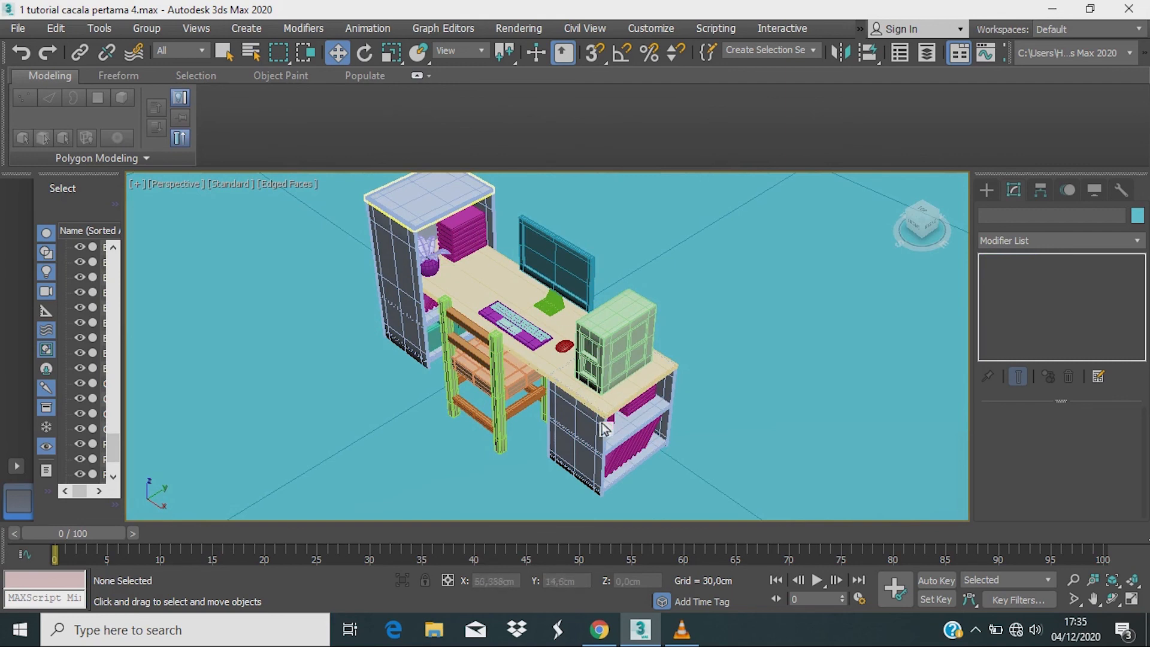
pyautogui.scroll(-5, 753, 334)
pyautogui.scroll(4, 747, 336)
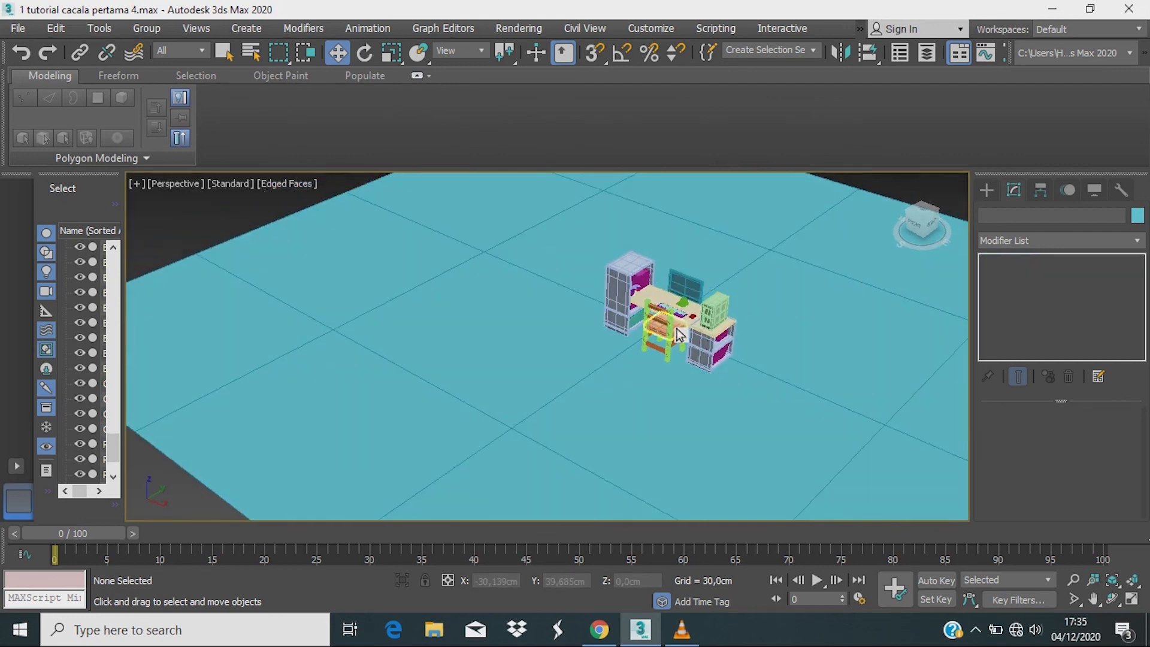
pyautogui.keyDown('alt'); pyautogui.moveTo(736, 339); pyautogui.dragTo(587, 387, button='middle'); pyautogui.keyUp('alt')
pyautogui.scroll(4, 670, 354)
pyautogui.scroll(-2, 670, 352)
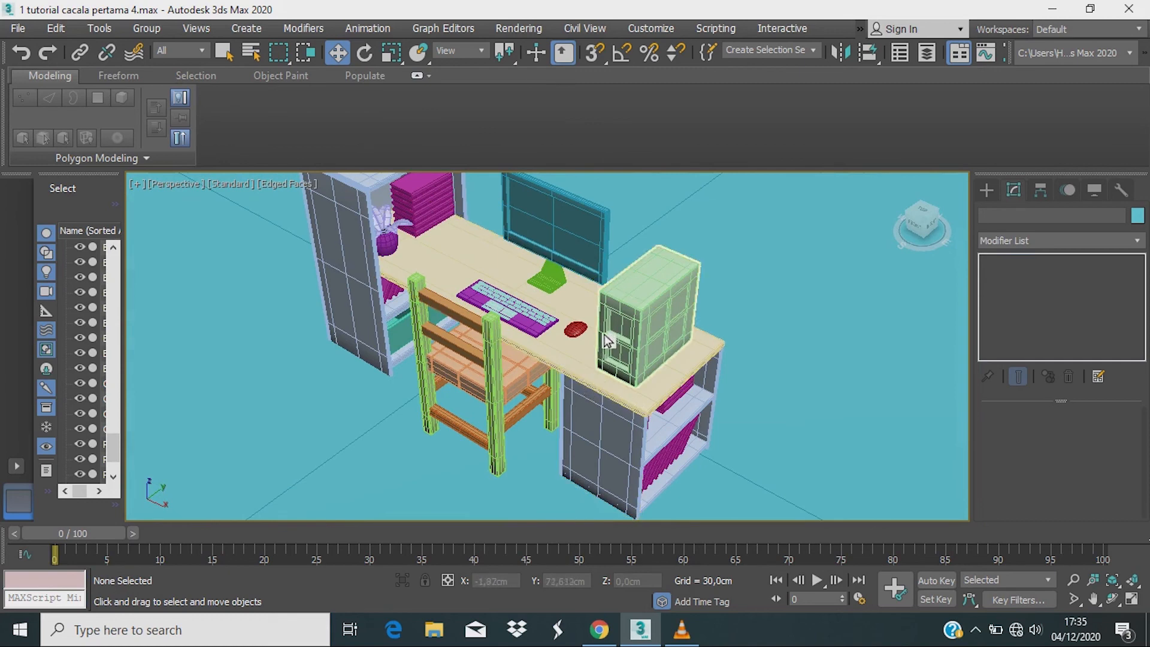